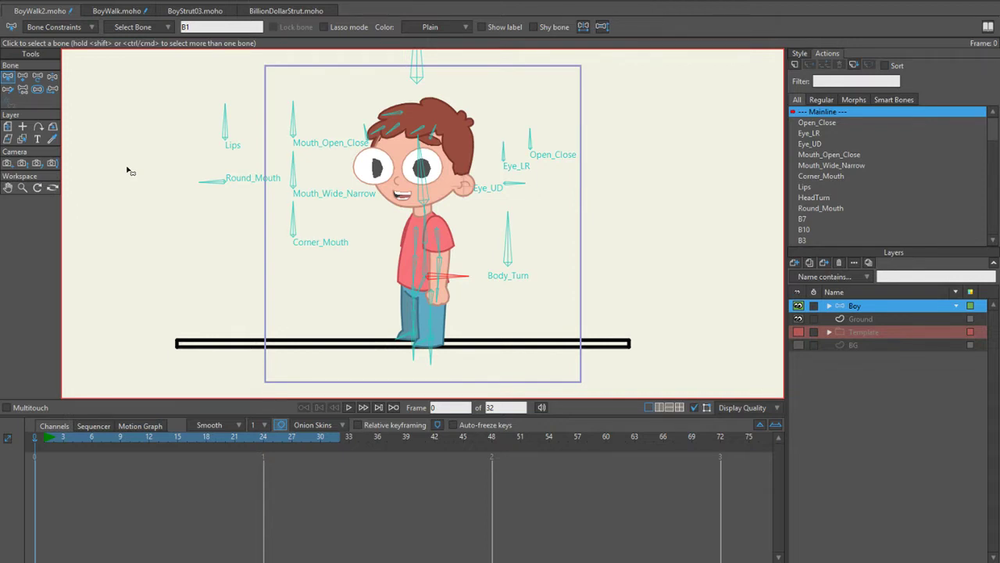
Step: Preview the BoyWalk2 file's playback, and play the walk cycle in the BoyWalk file
left_click(349, 407)
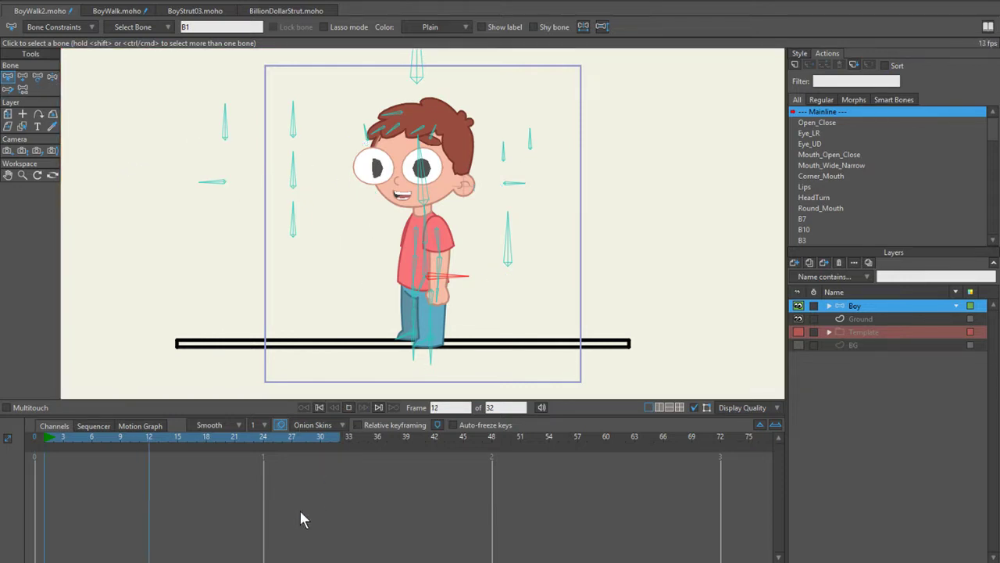
left_click(348, 407)
left_click(116, 11)
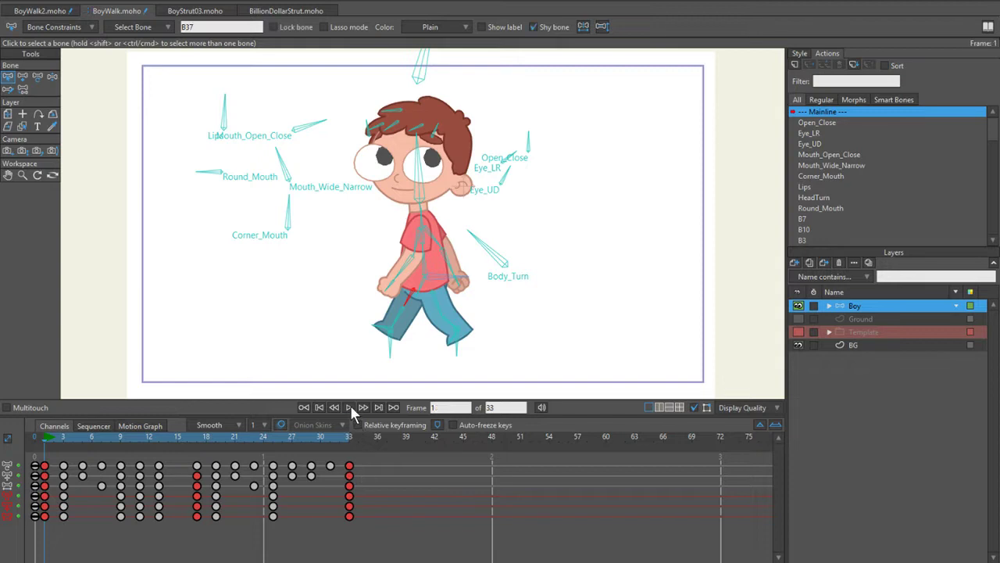
left_click(349, 407)
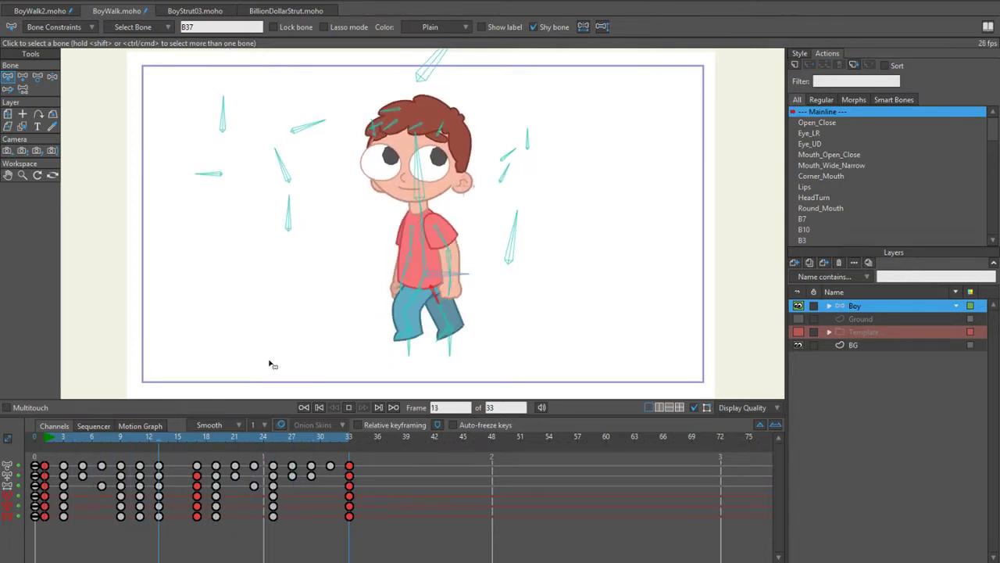
Step: Play the strut animation in the BoyStrut03 file, limiting its playback range to end at frame 32
left_click(207, 11)
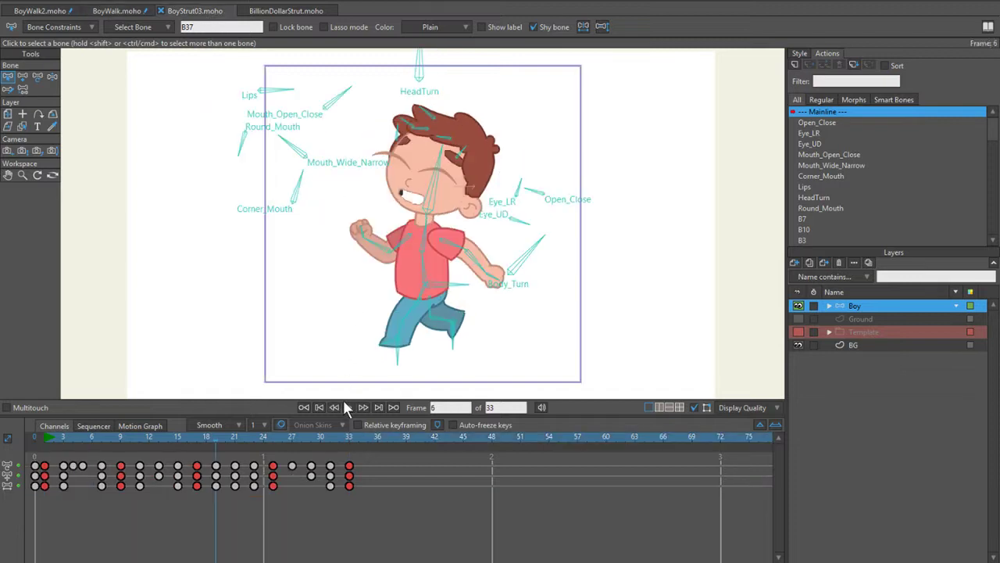
left_click(346, 403)
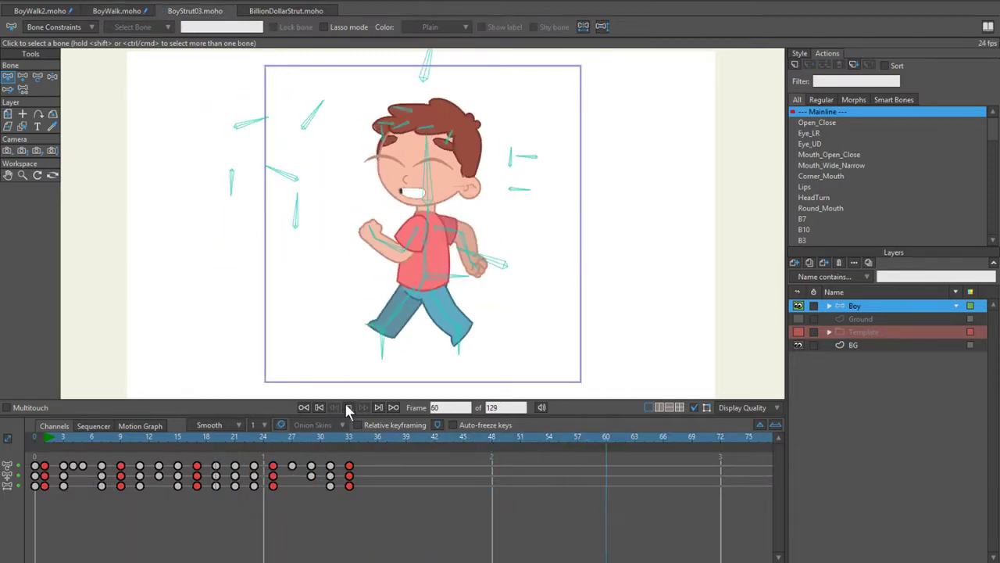
left_click(346, 406)
left_click(342, 439)
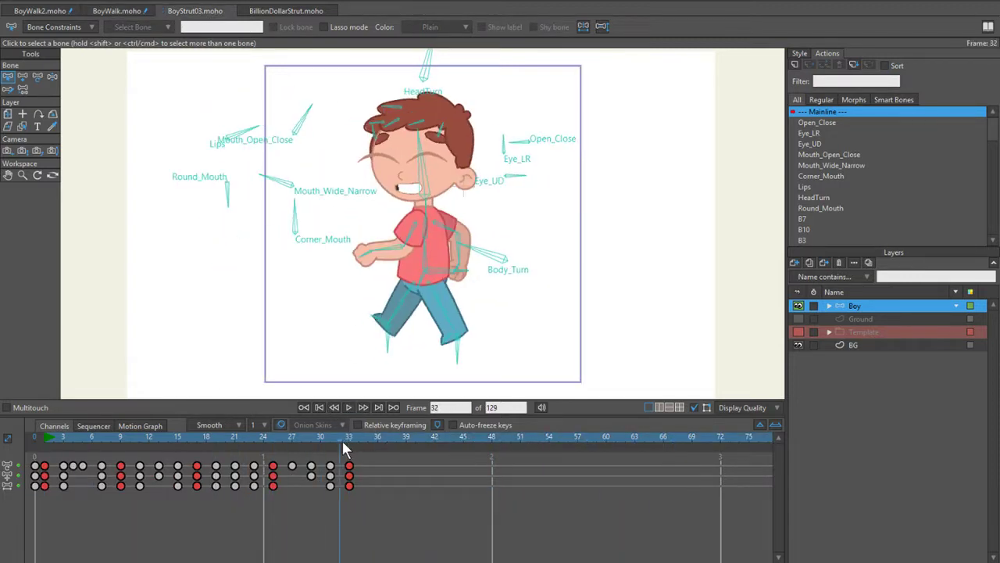
left_click(350, 406)
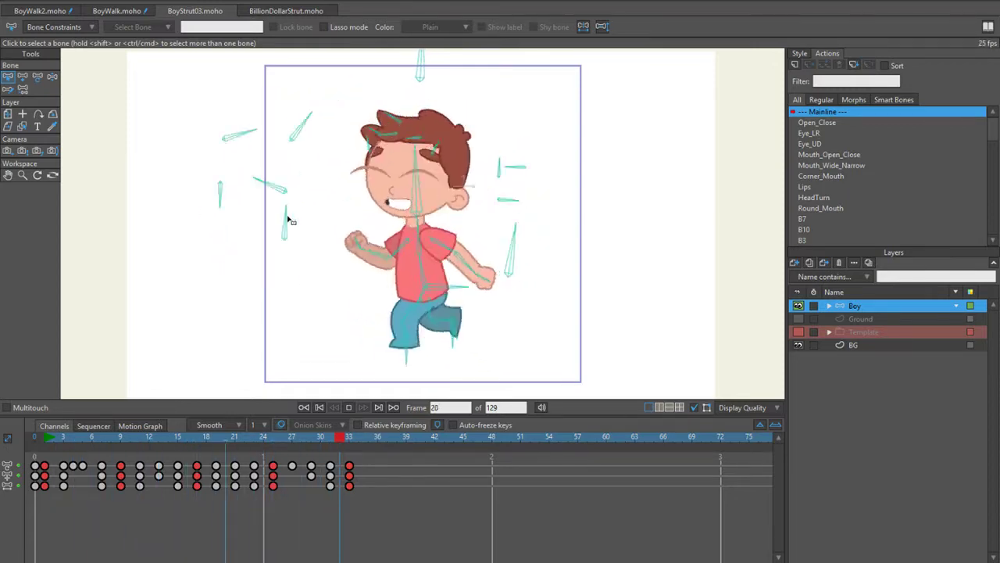
Step: Play the BillionDollarStrut animation with the bone overlays hidden from the canvas
left_click(289, 10)
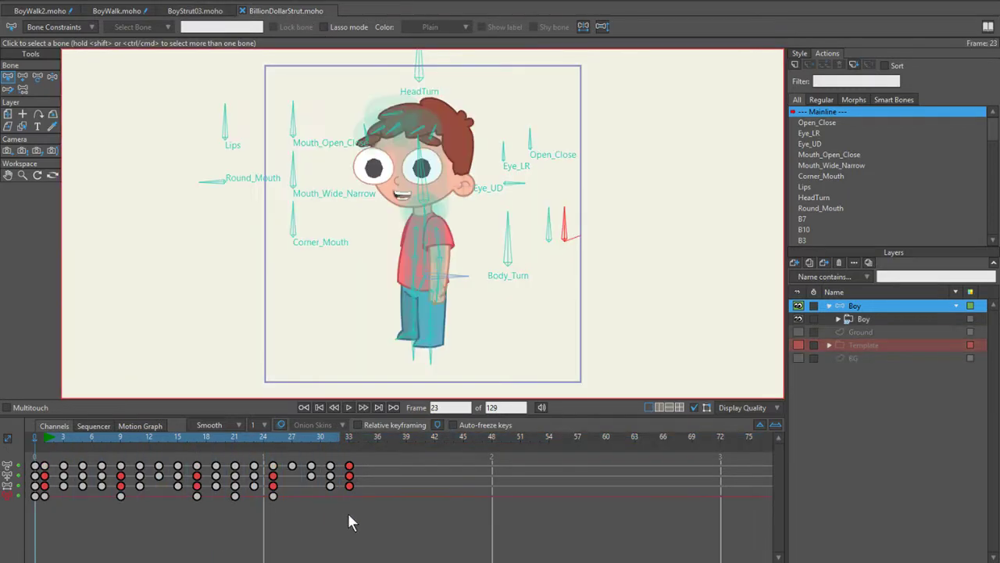
left_click(348, 407)
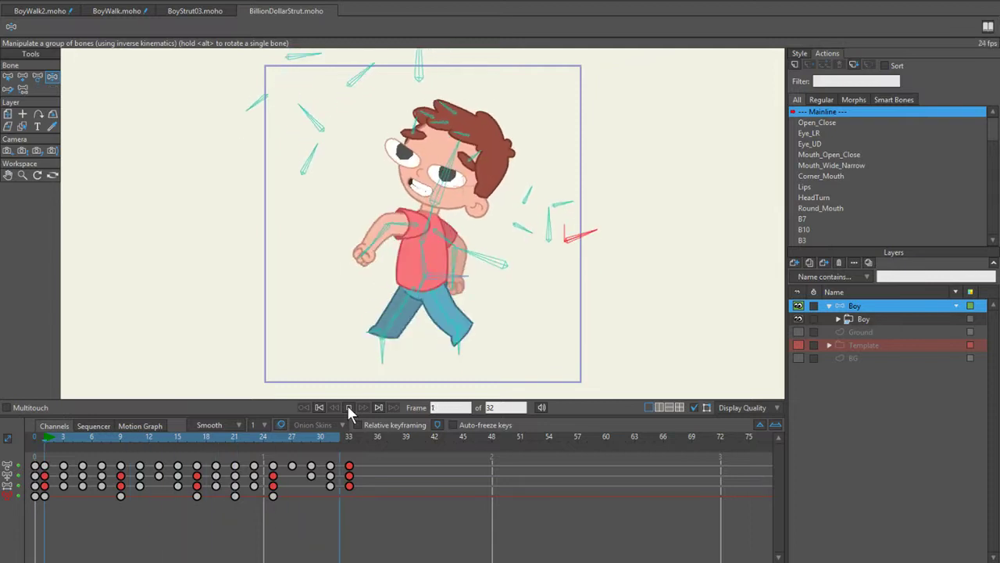
left_click(693, 407)
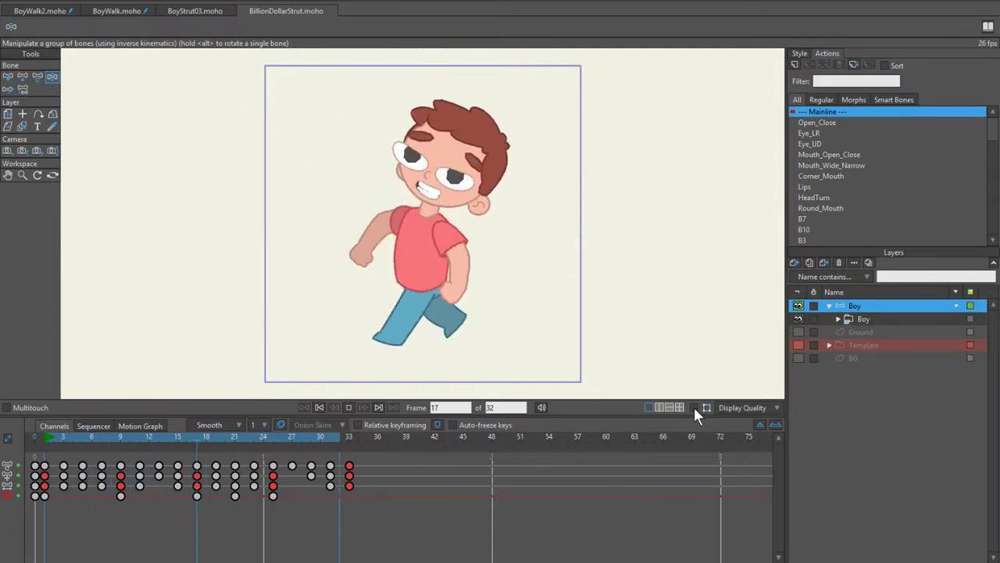
left_click_drag(603, 350, 570, 346)
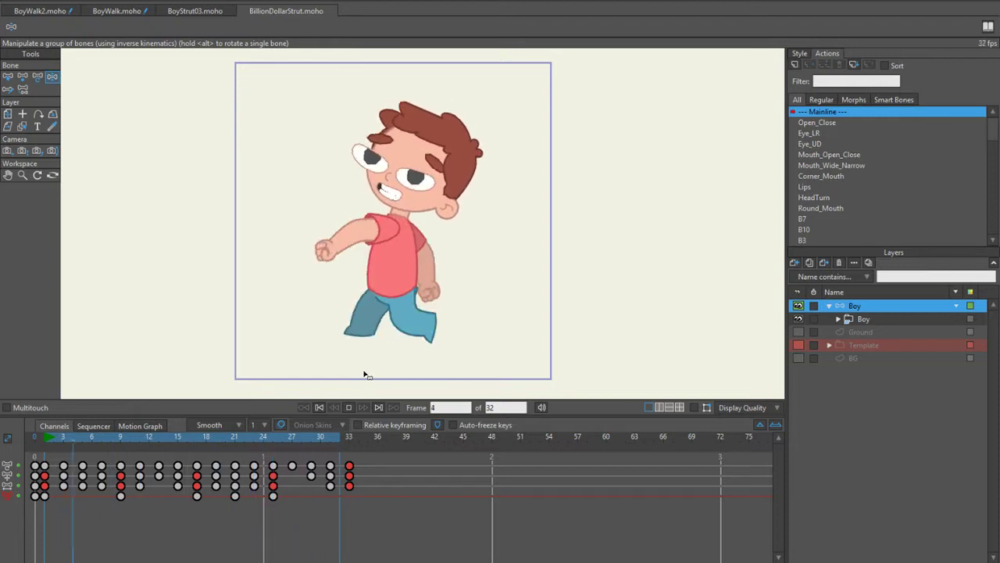
Step: Replay the BoyWalk animation, inspect its motion graph curves, and return to the keyframe channels
left_click(125, 11)
left_click(348, 407)
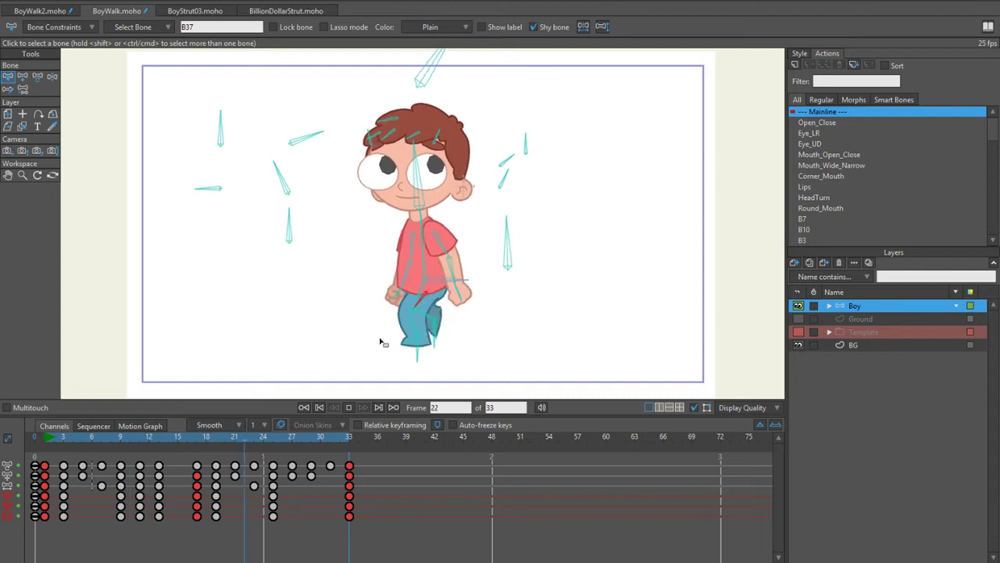
left_click(140, 425)
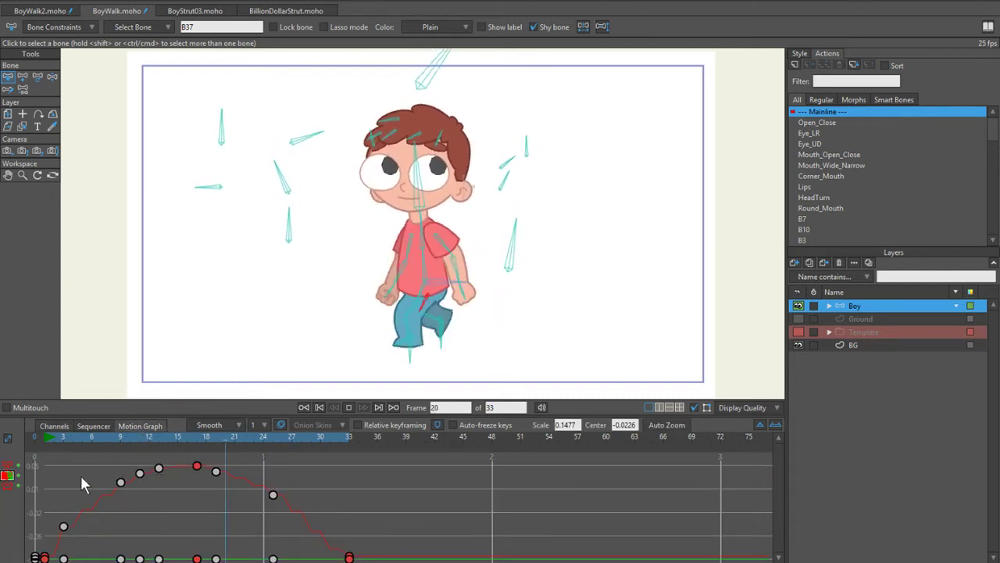
left_click(121, 426)
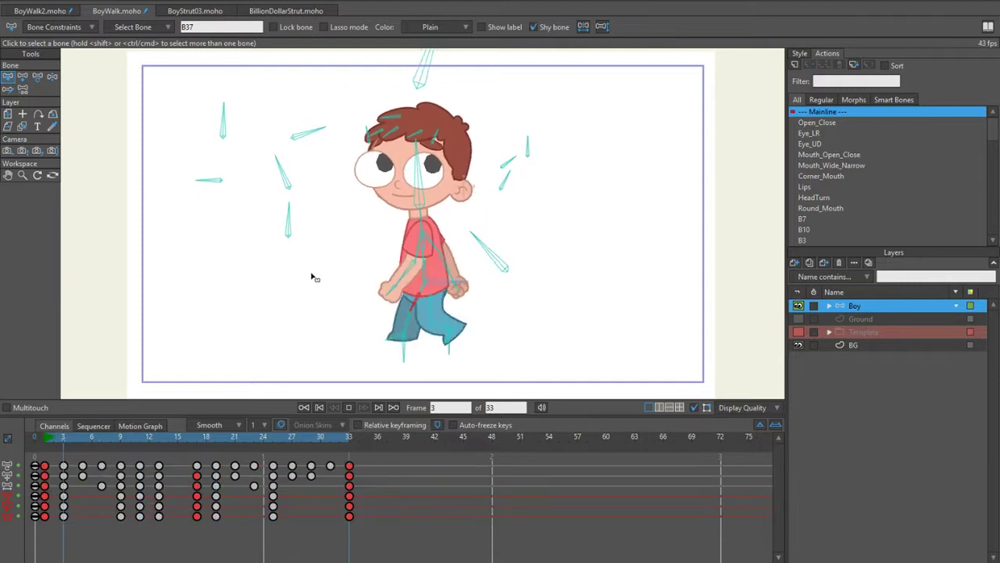
left_click(348, 407)
Step: Return to the BoyWalk2 file and compare the scene with the Ground layer hidden and shown
left_click(26, 14)
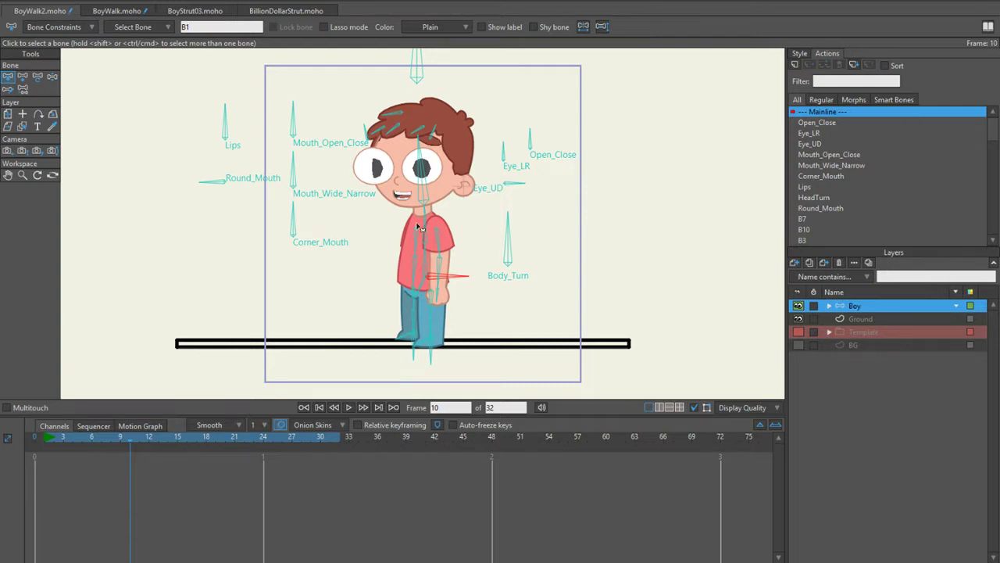
left_click(798, 319)
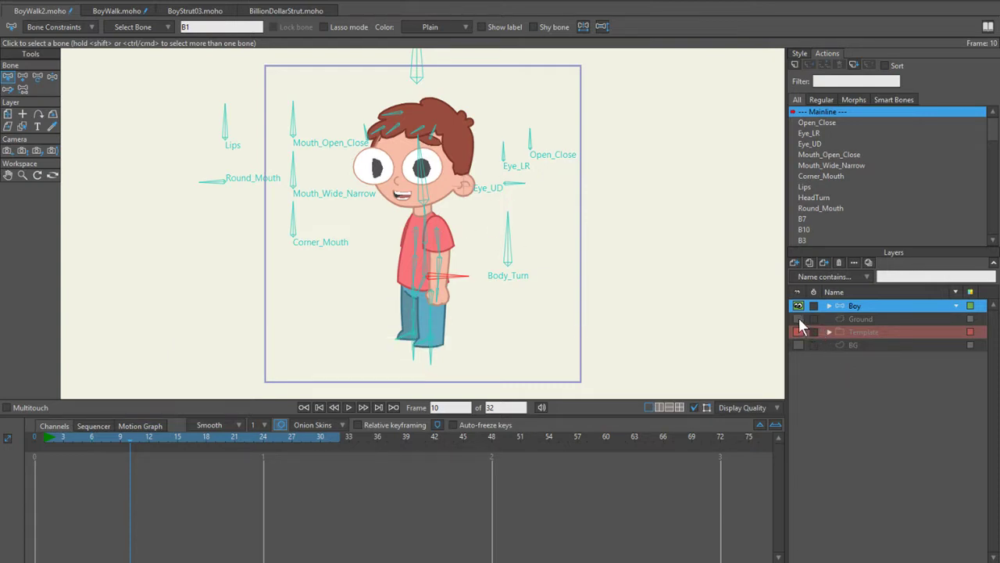
left_click(797, 319)
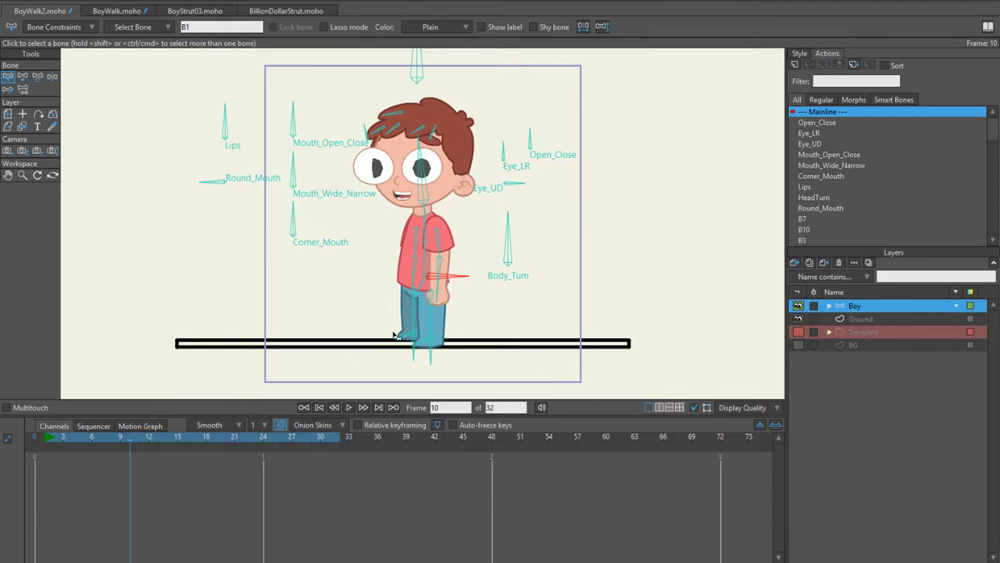
Step: Pose the boy's far leg at frame 1 by moving its ankle bone forward with the Manipulate Bones tool
left_click(46, 438)
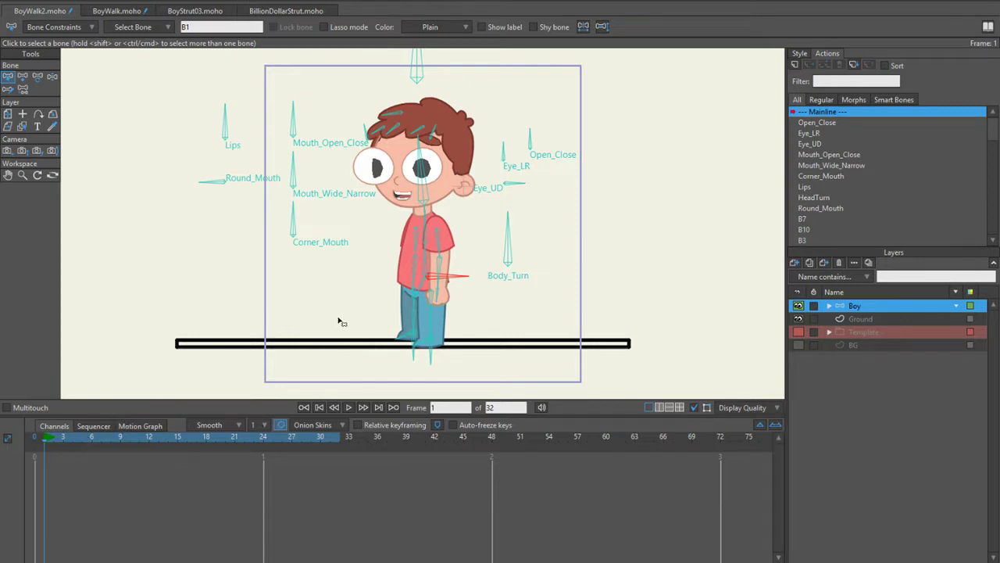
scroll(339, 321, "up", 3)
key("z")
left_click_drag(352, 337, 321, 333)
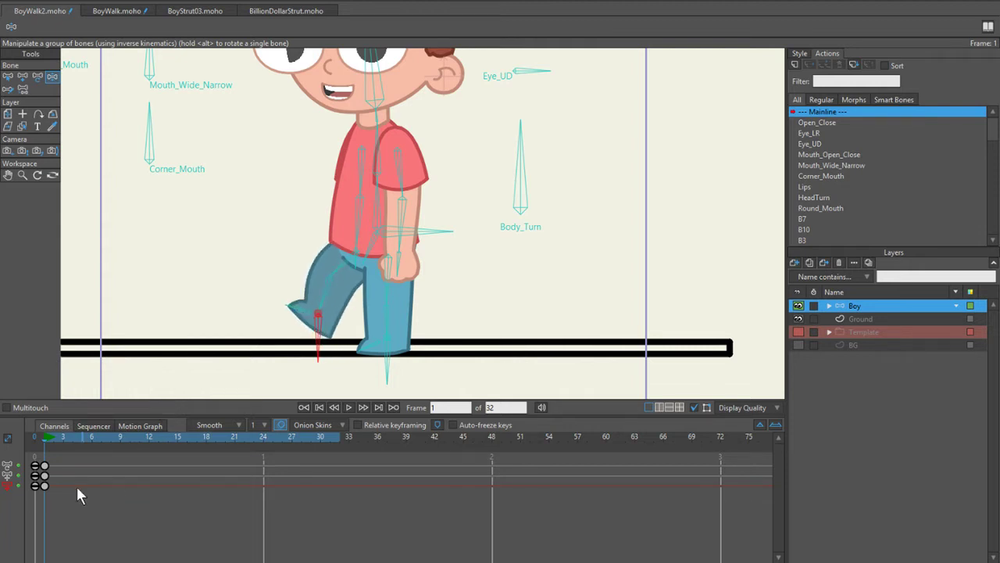
Step: Set the default keyframe interpolation to Step with an interval of 2
left_click(238, 428)
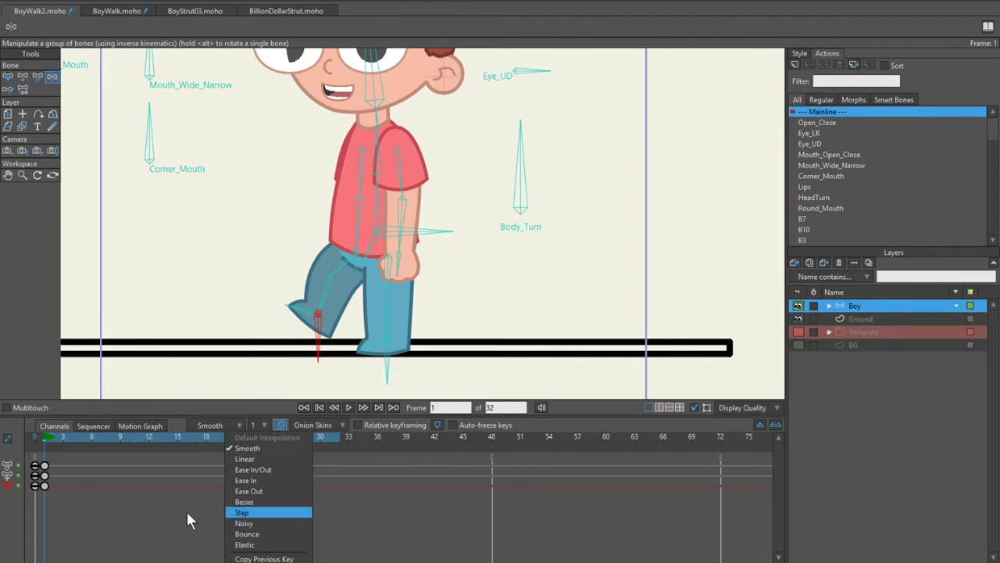
key("Return")
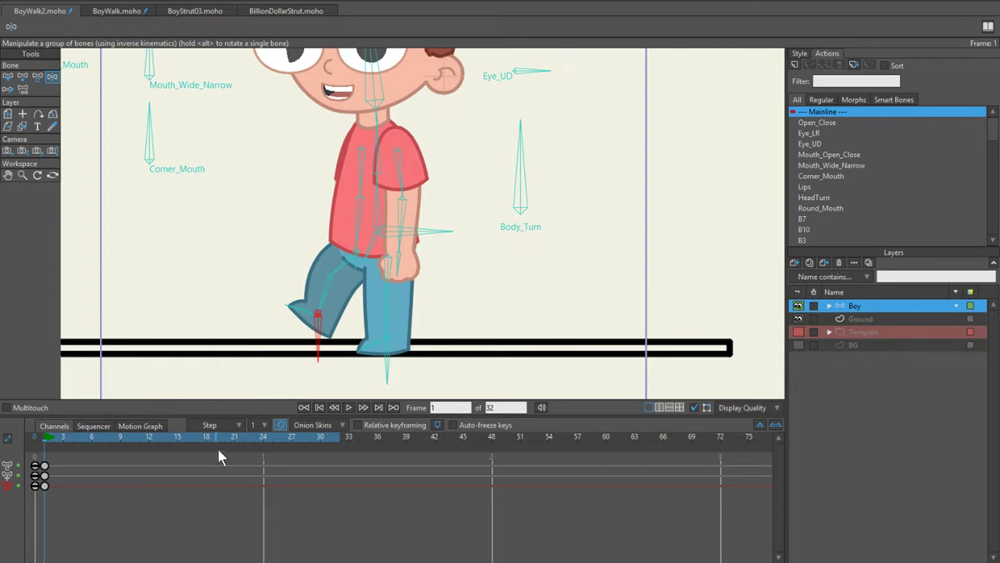
left_click(257, 424)
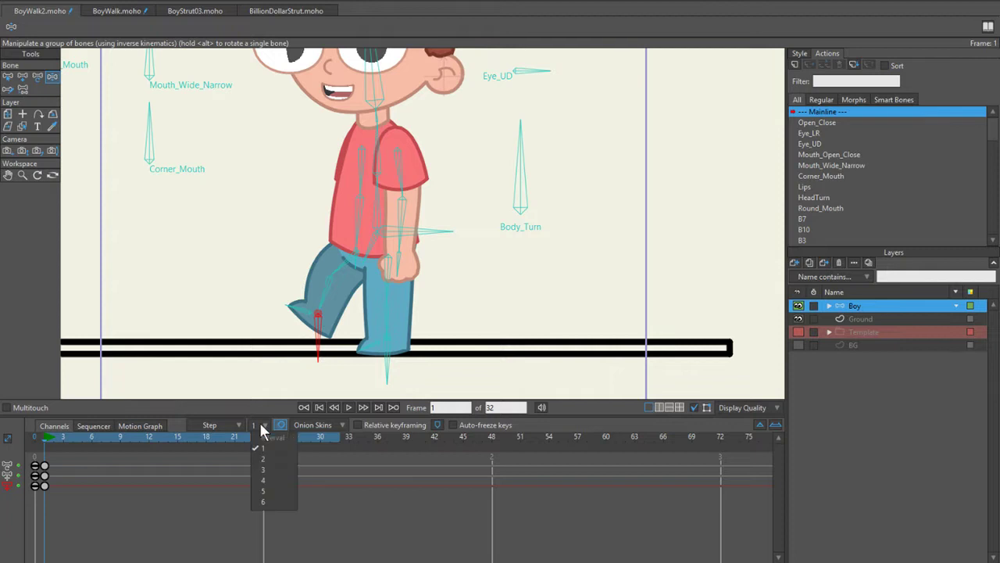
left_click(264, 458)
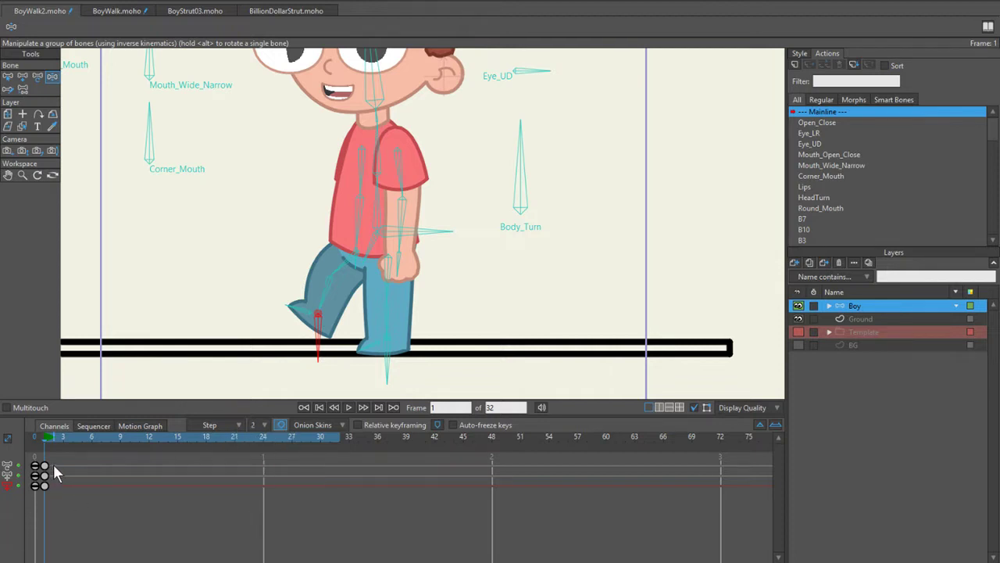
Step: Change the leg pose keyframes at frame 1 to Step interpolation with an interval of 2
right_click(42, 492)
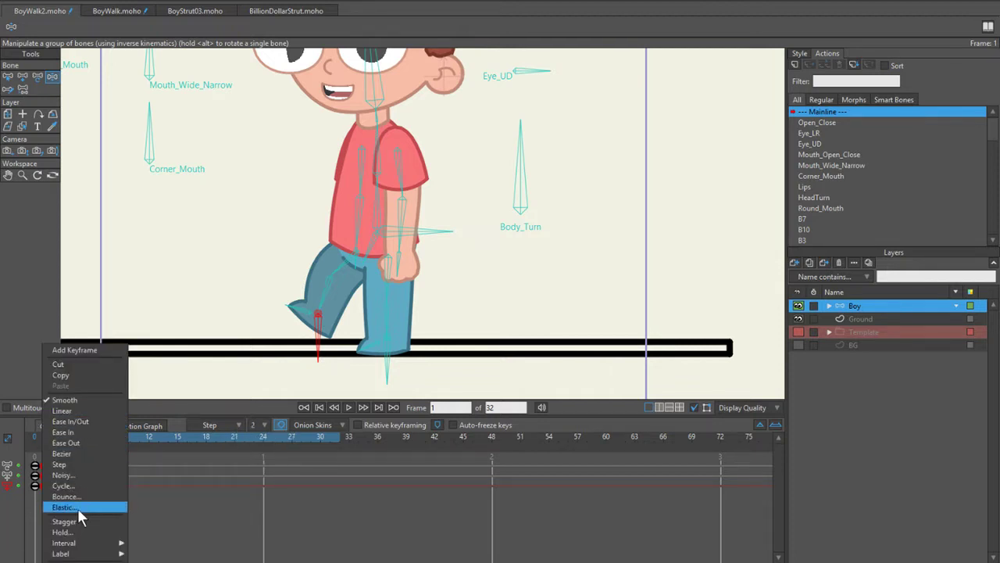
left_click(78, 465)
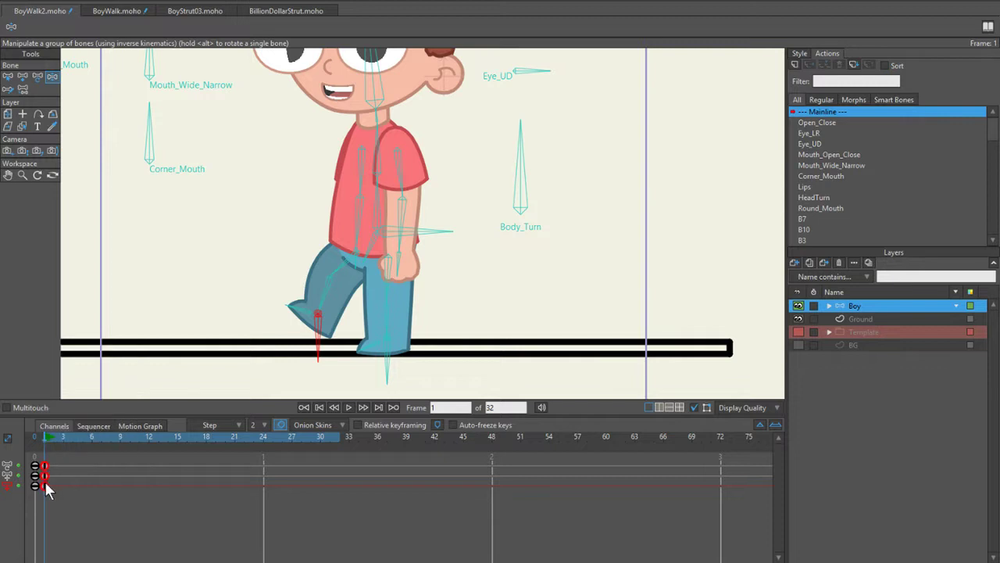
right_click(50, 491)
mouse_move(78, 543)
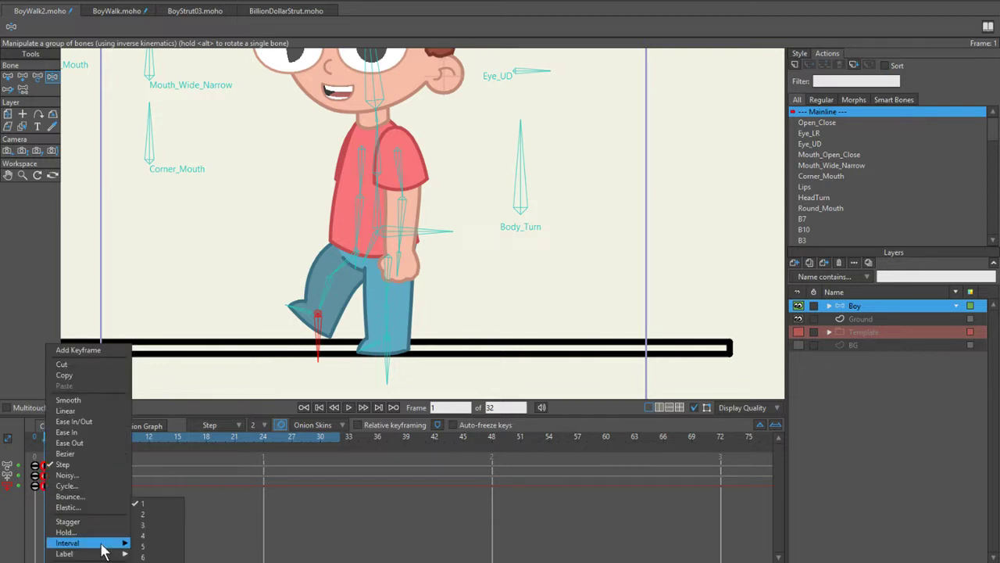
left_click(156, 514)
Step: Check the leg pose at frame 3 and return to frame 1 with more of the character in view
left_click(62, 437)
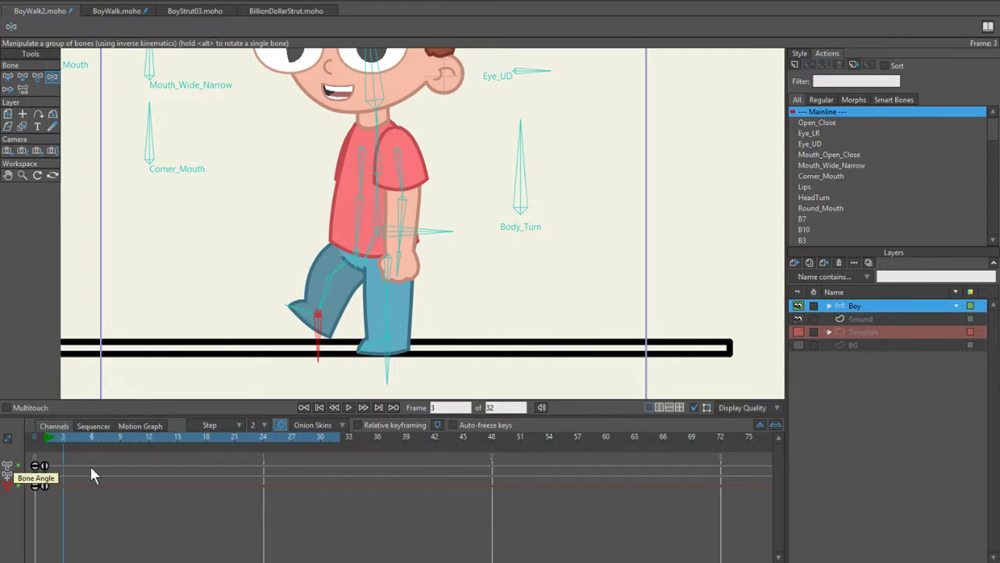
left_click(44, 436)
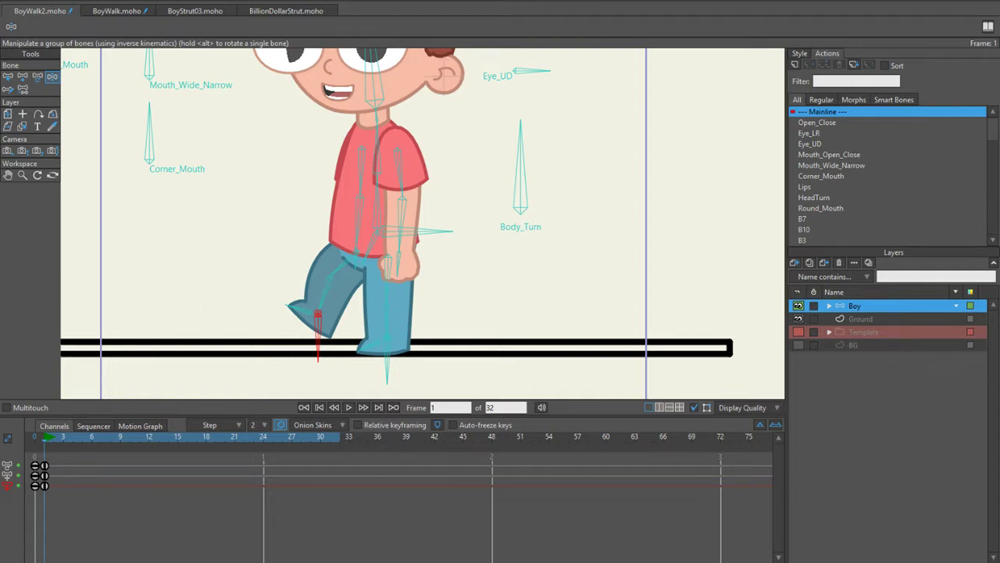
left_click_drag(248, 201, 265, 247)
scroll(262, 225, "down", 2)
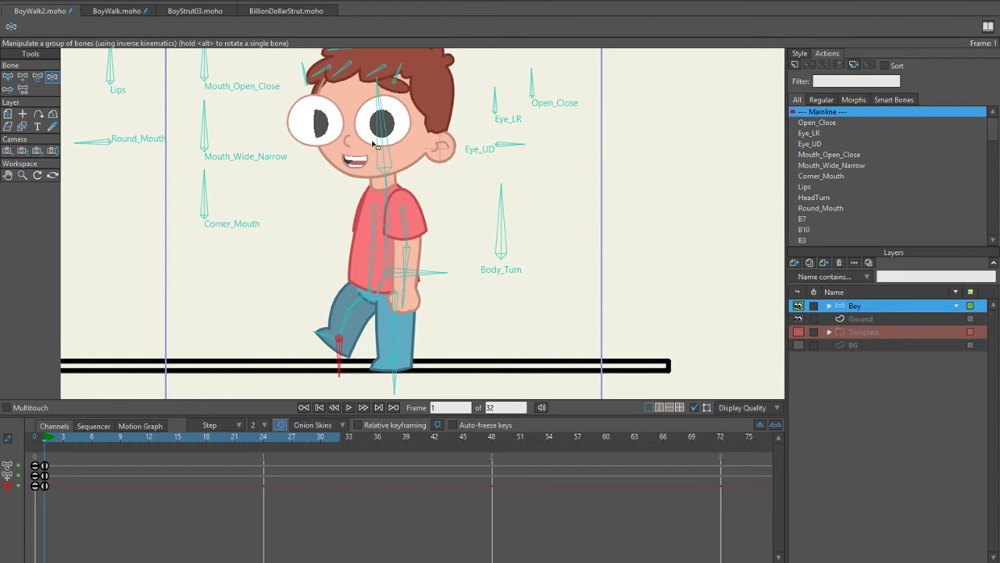
Step: Switch to the BoyWalk file and play its walk cycle briefly
left_click(147, 12)
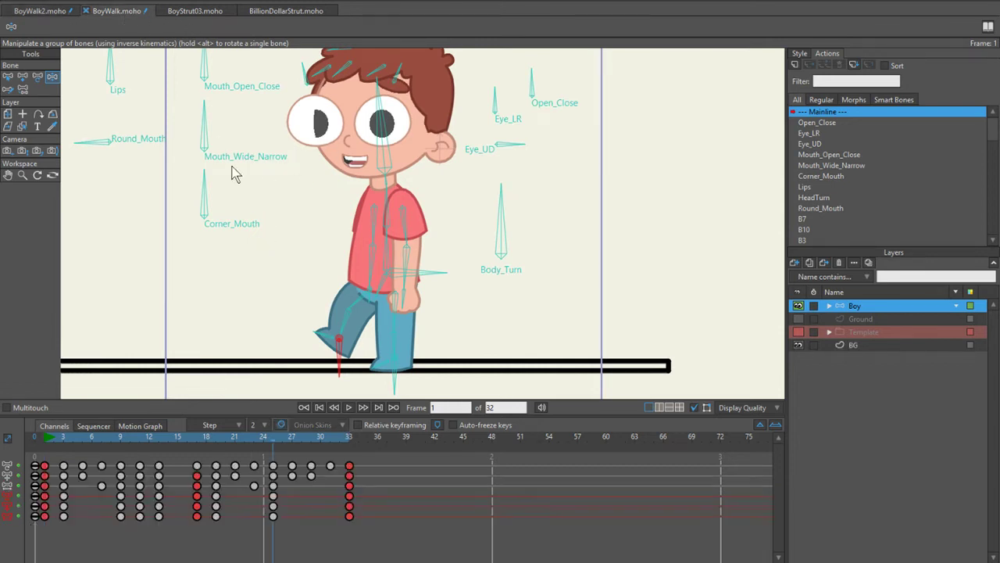
left_click(348, 407)
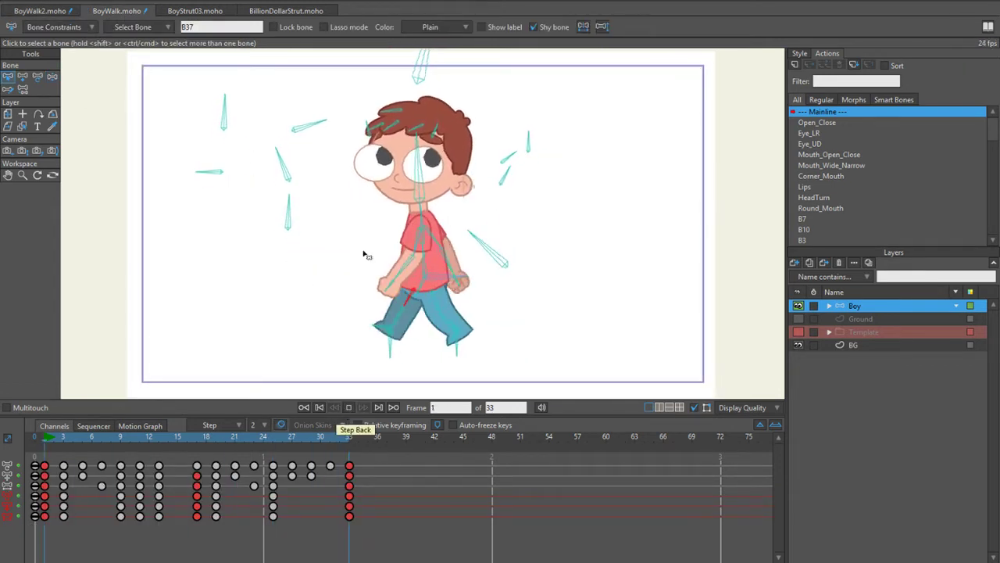
left_click(349, 410)
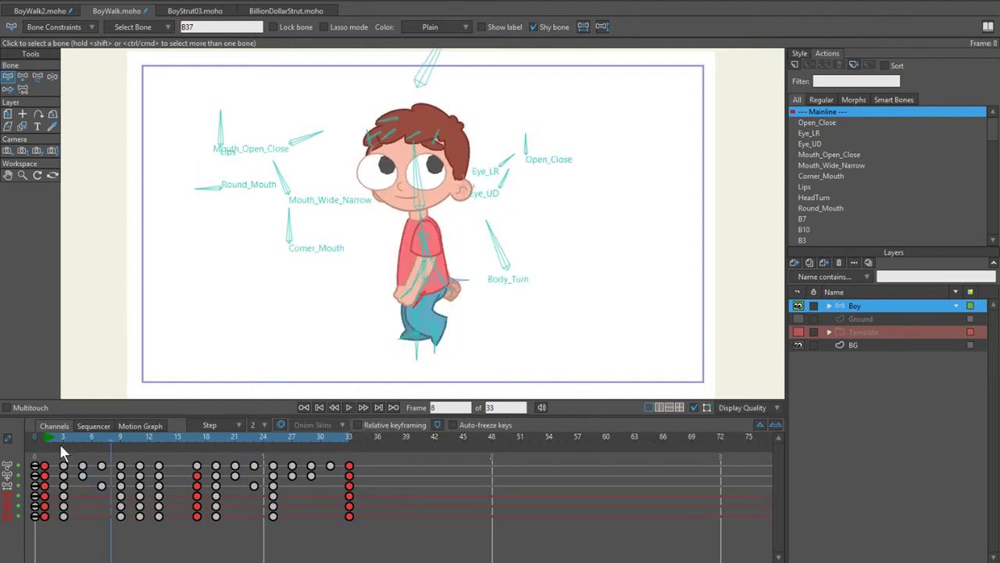
Step: Compare the walk poses at frames 1 to 3 in the timeline, ending on frame 1
left_click(41, 436)
left_click(51, 435)
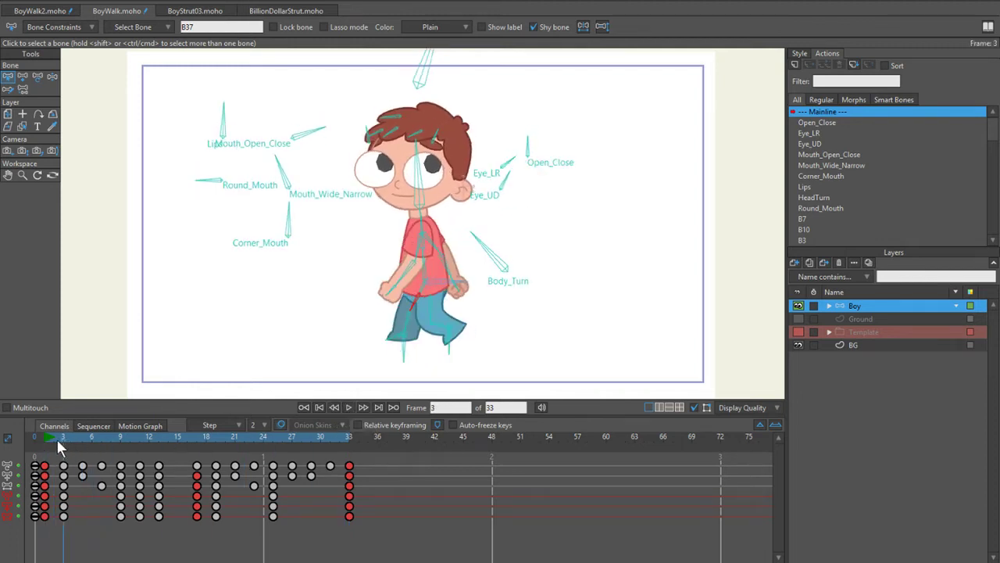
left_click(44, 441)
left_click(52, 441)
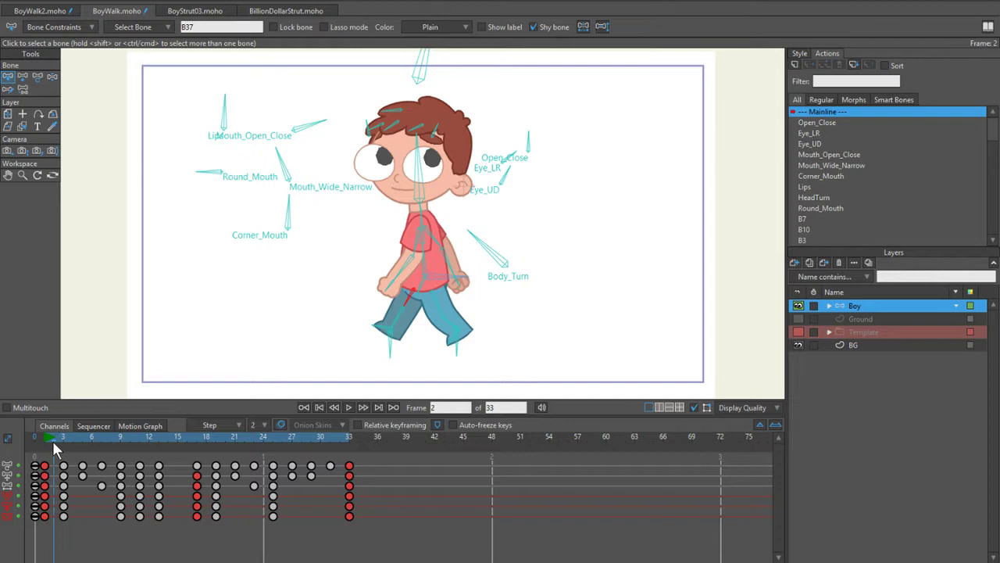
mouse_move(55, 441)
left_mouse_down()
mouse_move(71, 442)
mouse_move(45, 447)
left_mouse_up()
Step: Set the interval of all walk keyframes to 1 and preview the cycle, hiding and restoring the bones
left_click_drag(375, 459, 45, 528)
right_click(45, 528)
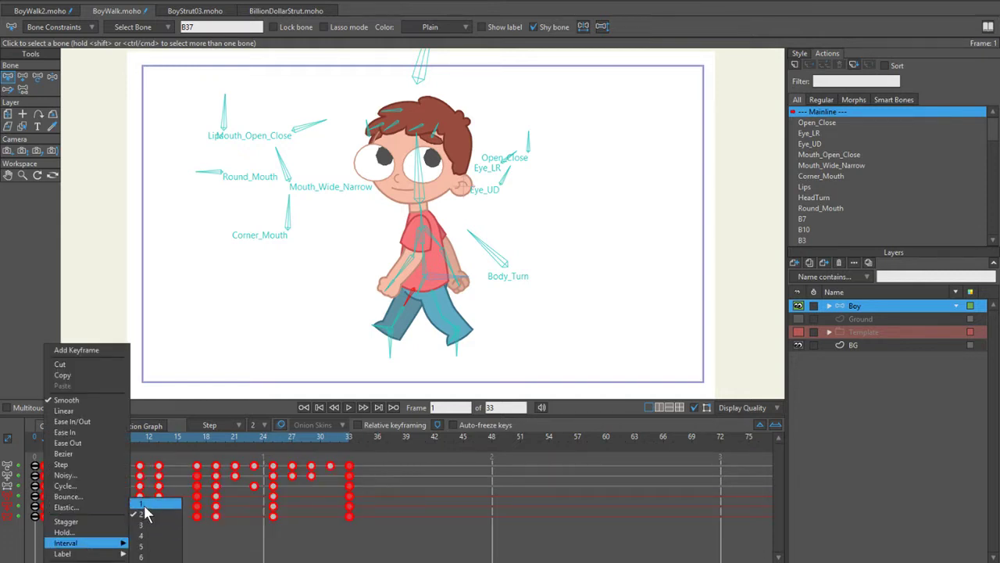
left_click(500, 528)
left_click(349, 408)
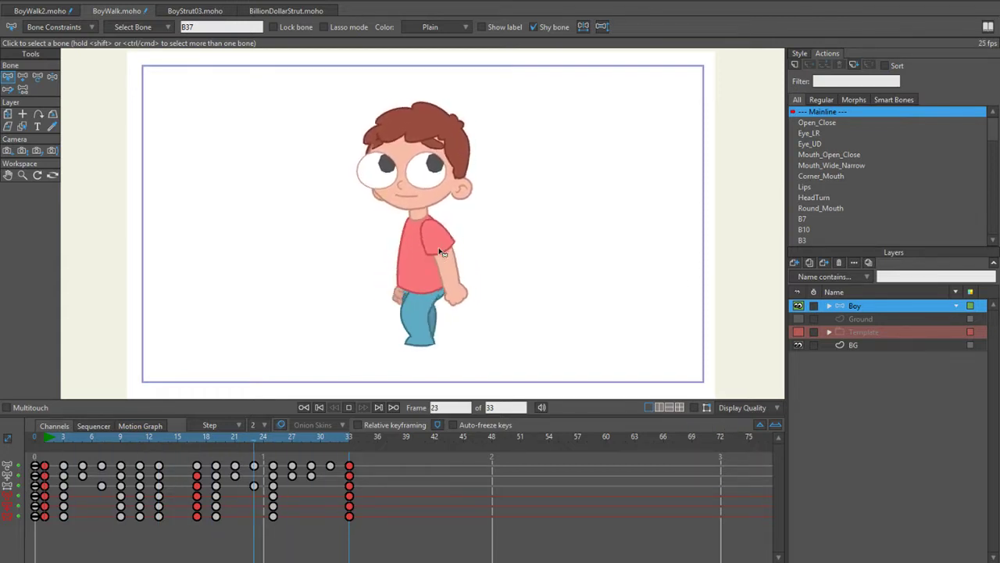
left_click(694, 407)
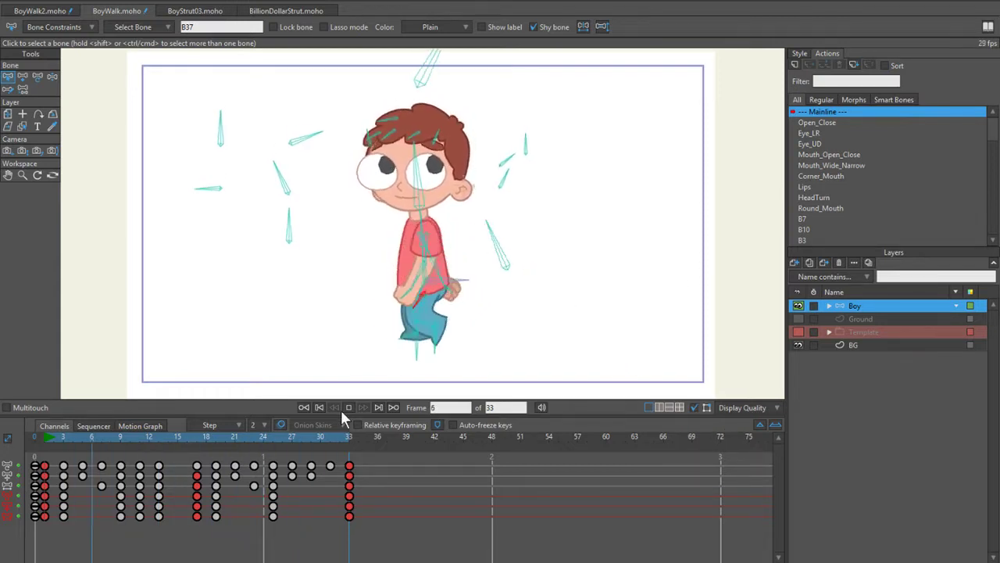
left_click(318, 408)
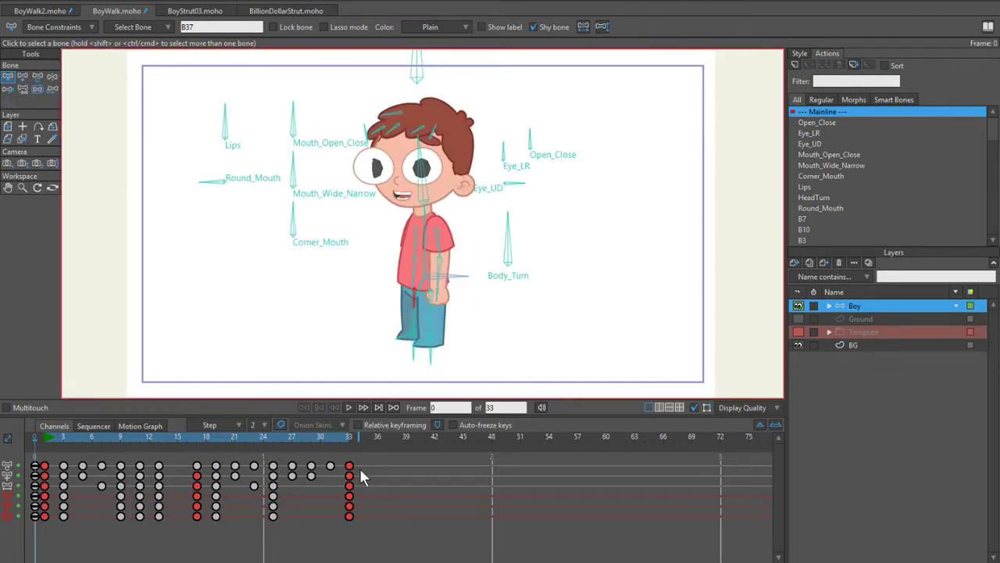
Step: Set the interval of all walk keyframes to 2 and play the walk cycle briefly
left_click_drag(364, 461, 45, 545)
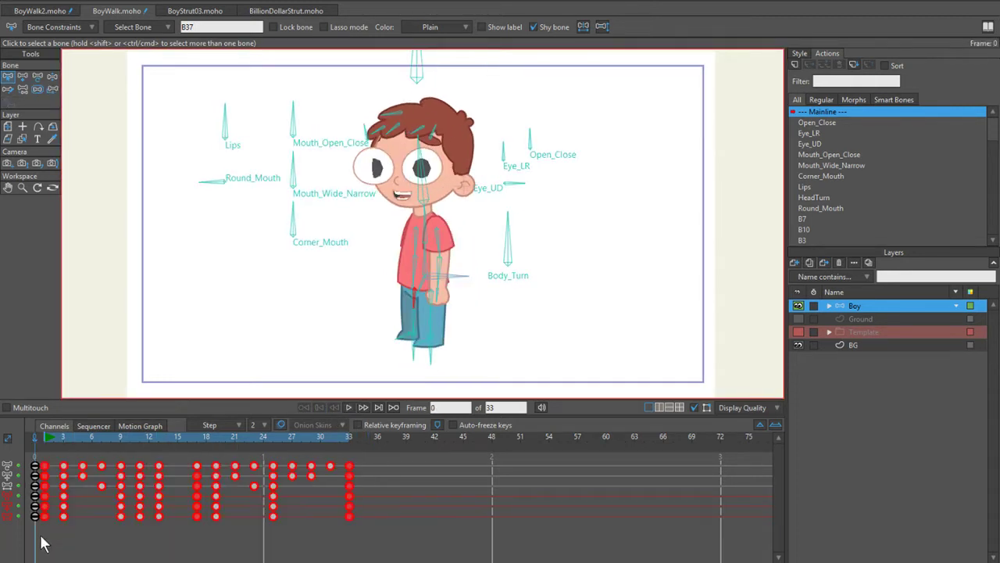
right_click(45, 527)
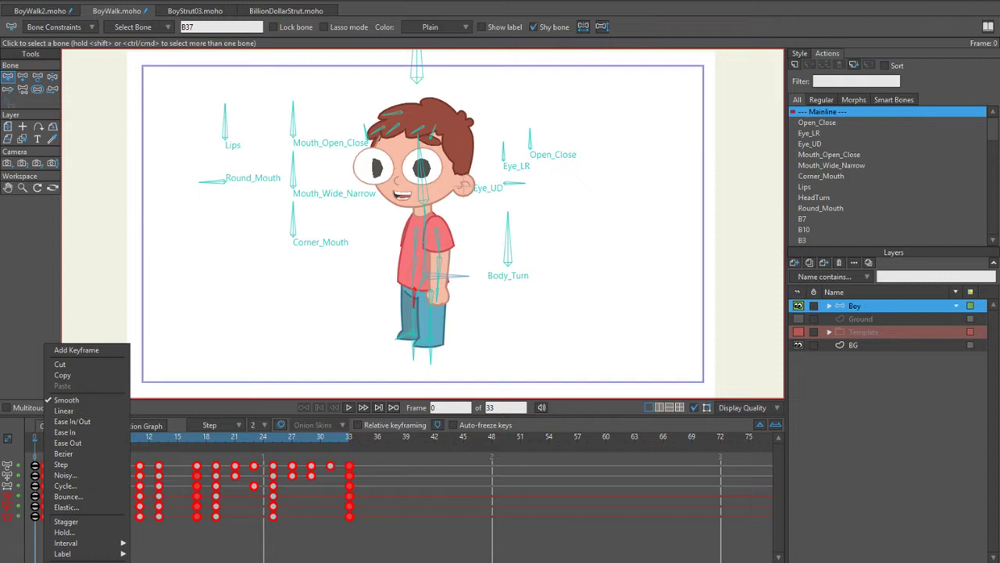
mouse_move(102, 544)
left_click(147, 513)
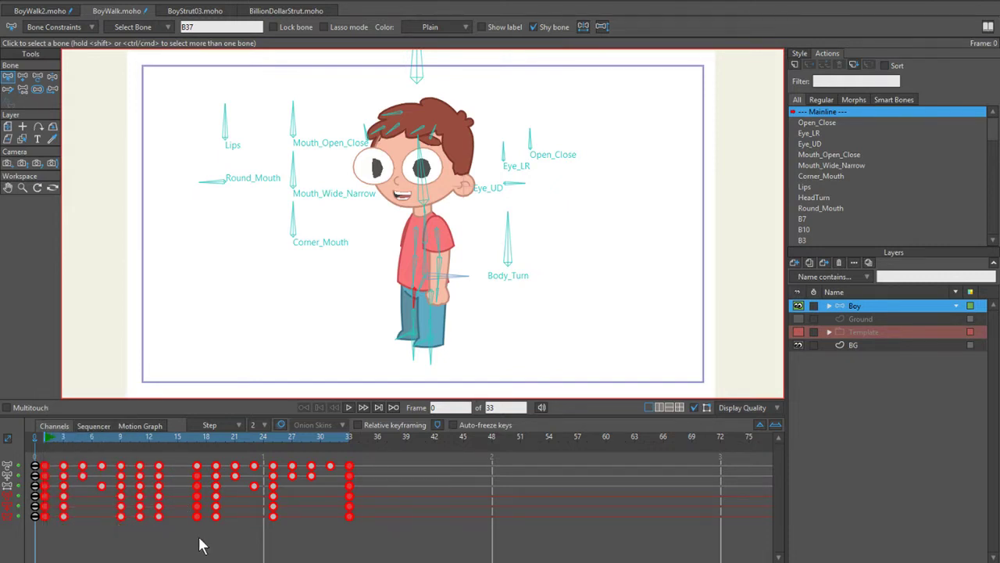
left_click(349, 407)
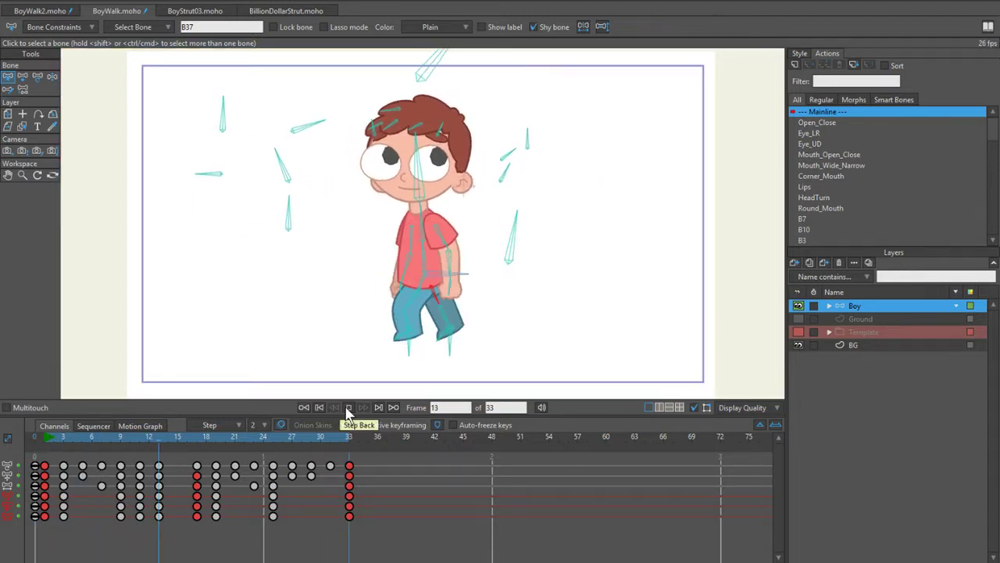
left_click(349, 408)
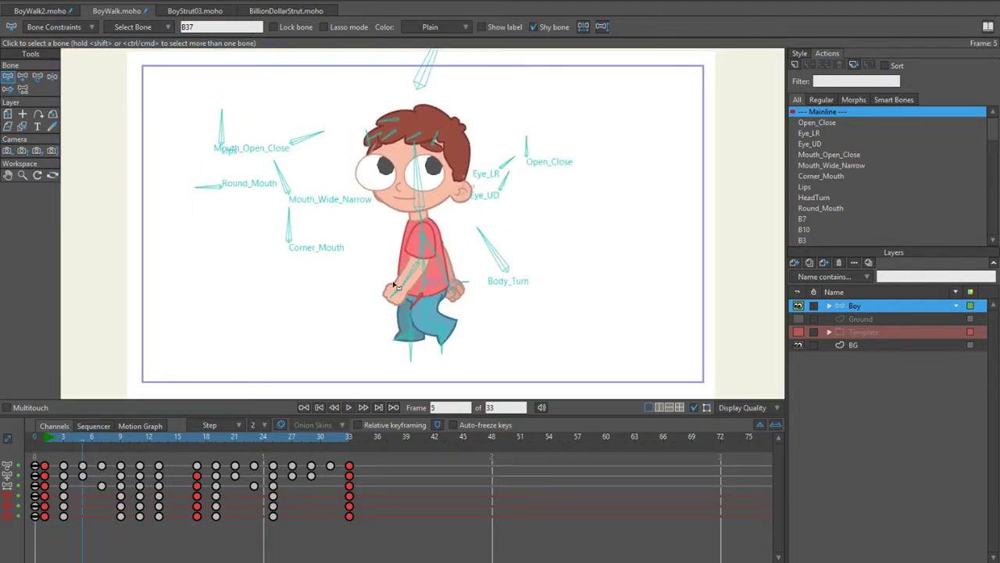
Step: Switch to the BoyWalk2 file and move the near foot backward at frame 1 to form the stride pose
left_click(39, 11)
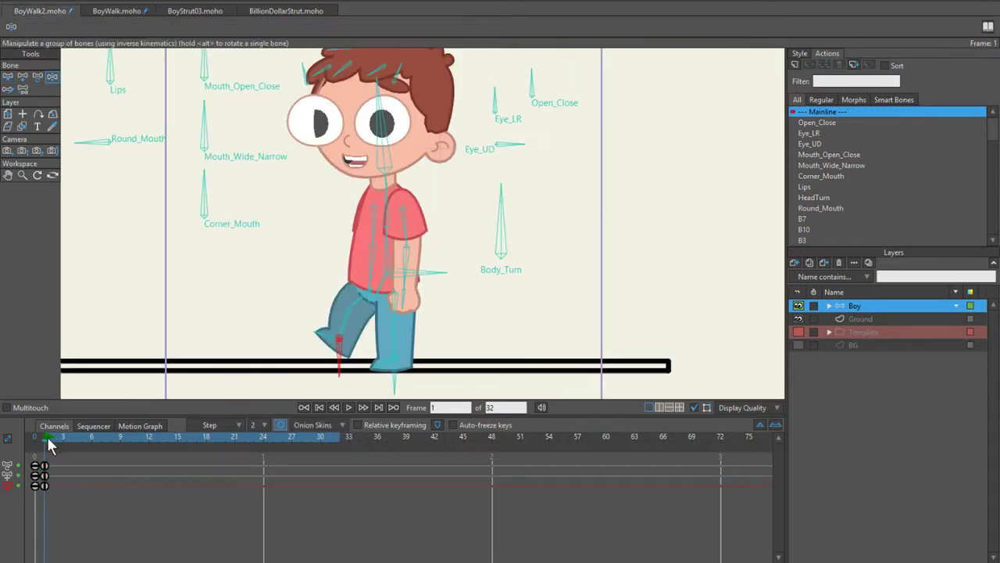
left_click_drag(396, 385, 432, 369)
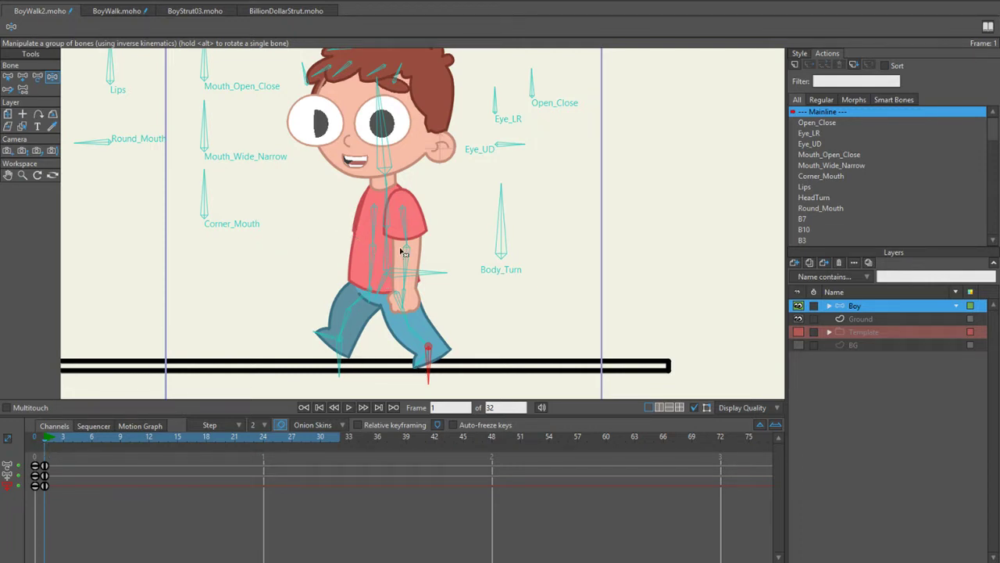
scroll(456, 212, "down", 4)
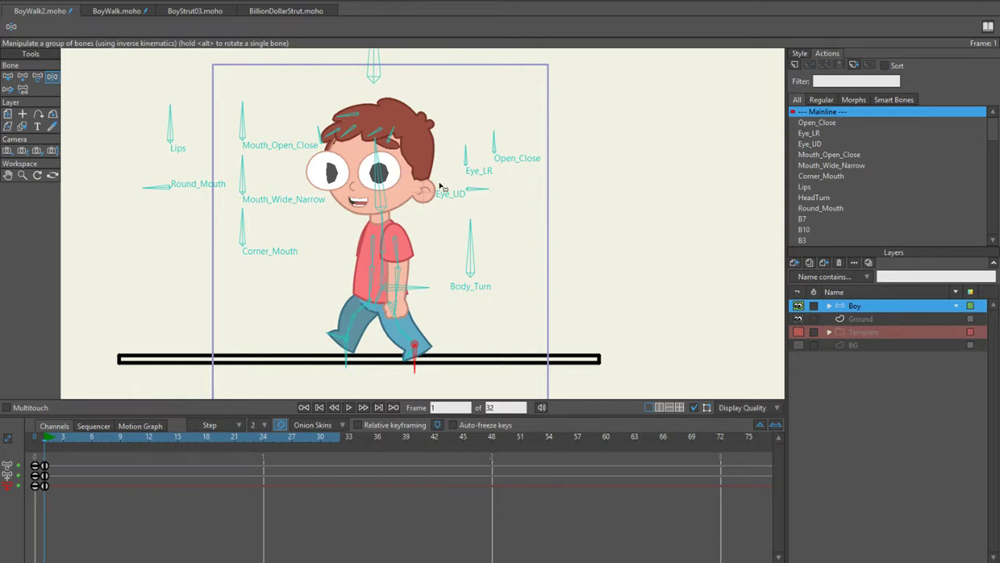
Step: Look through the other example files, play the BillionDollarStrut cycle, and examine its pose at frame 1
left_click(123, 11)
key("ctrl+Tab")
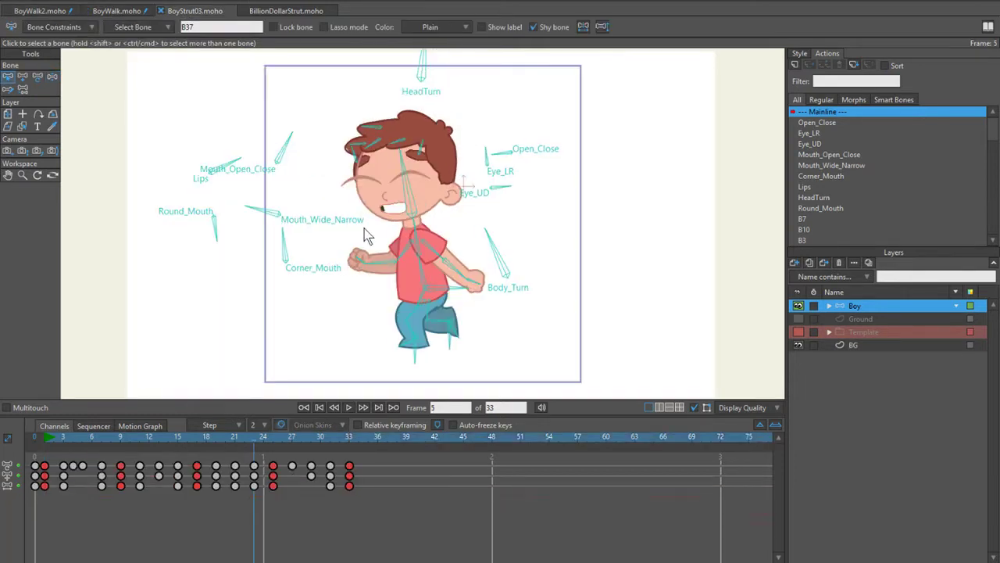
left_click(270, 10)
key("z")
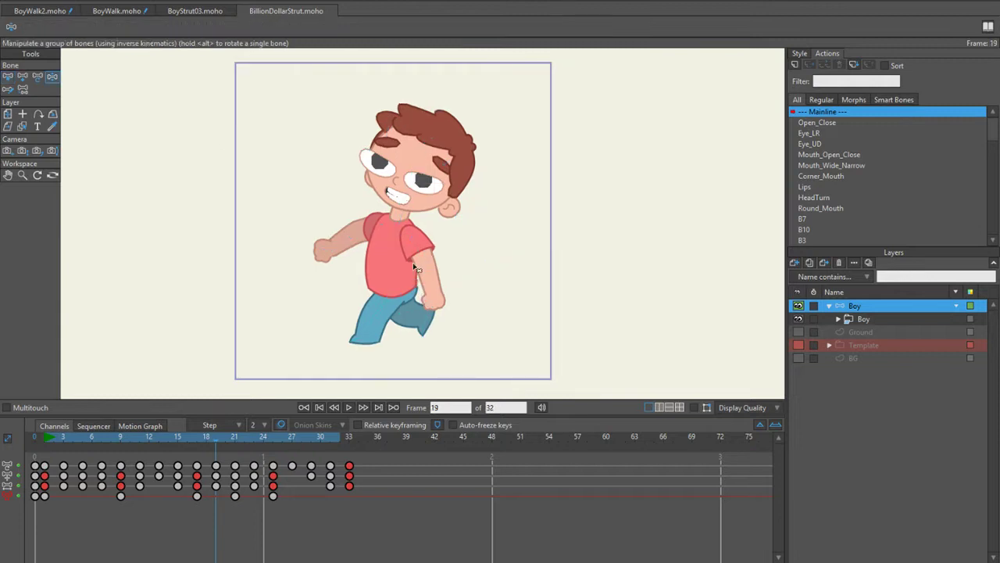
left_click(349, 407)
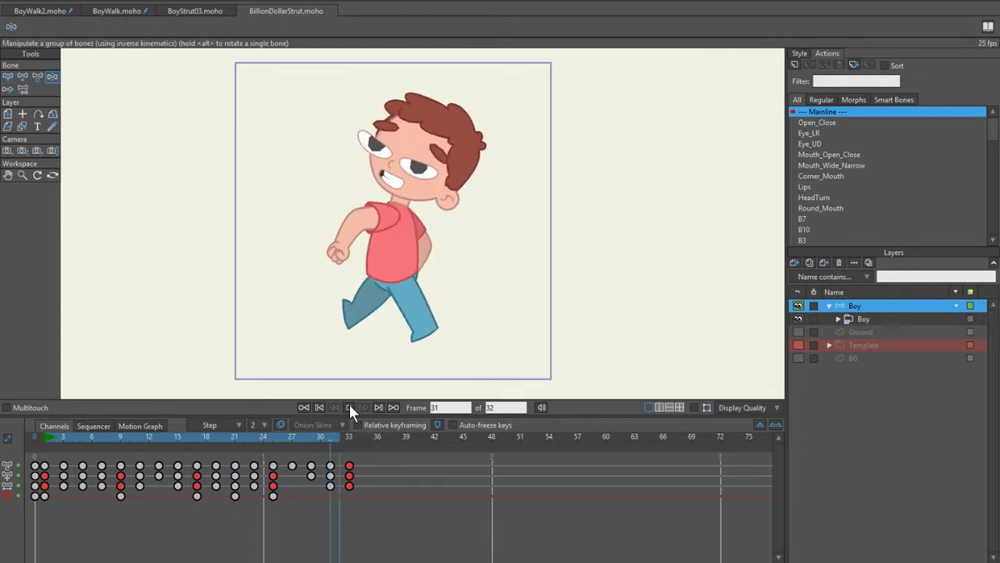
left_click(349, 407)
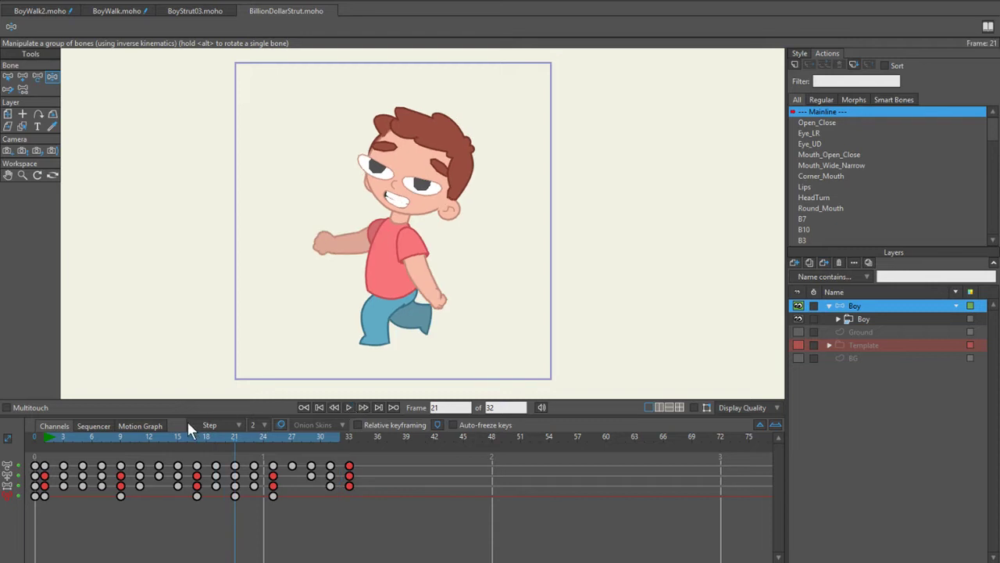
left_click(49, 435)
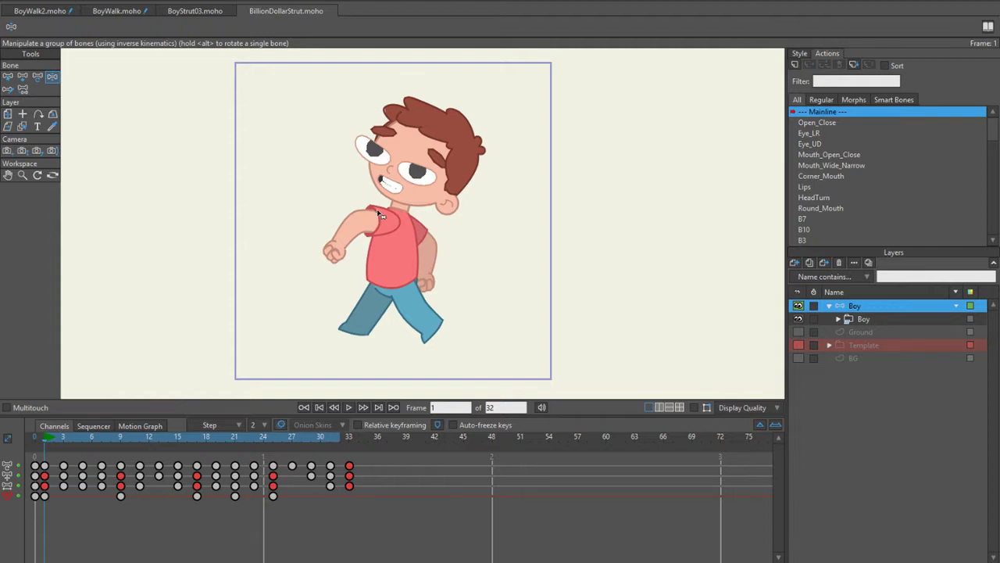
Step: Show the bones in BillionDollarStrut, rotate the unlabelled control bone below Open_Close at frame 1, and scrub to frame 28
left_click(695, 407)
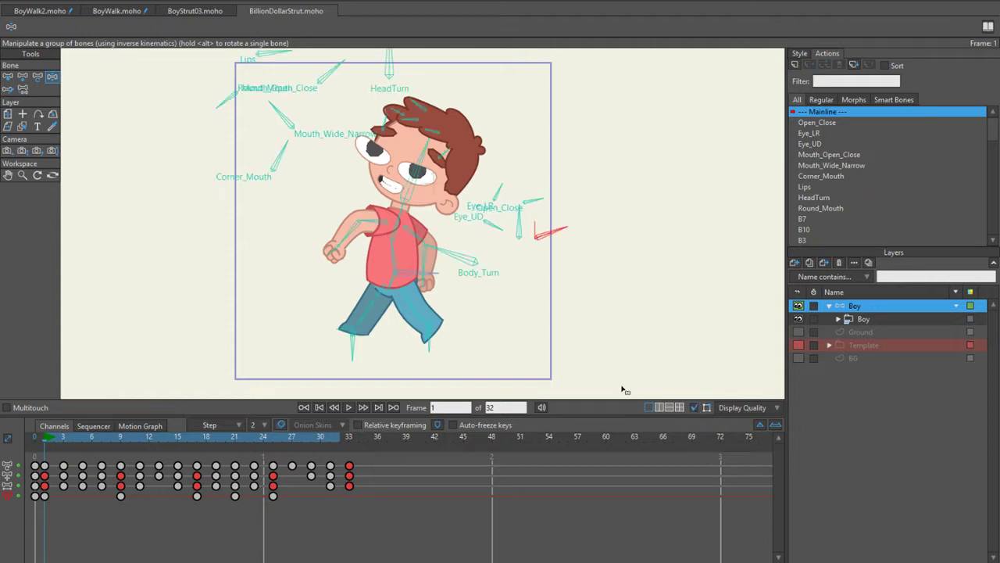
scroll(545, 258, "up", 5)
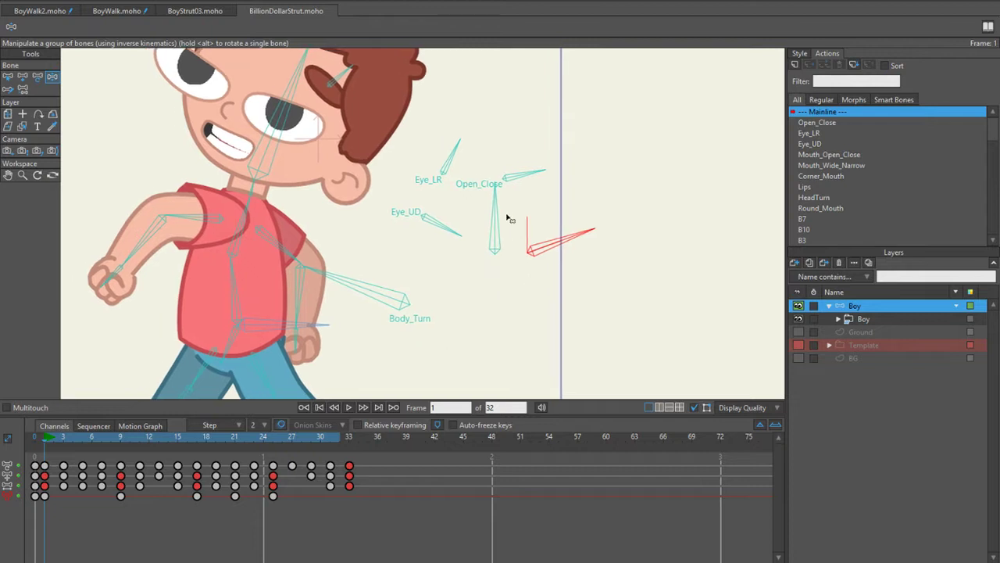
left_click_drag(553, 248, 631, 243)
left_click_drag(478, 212, 346, 288)
scroll(346, 288, "down", 2)
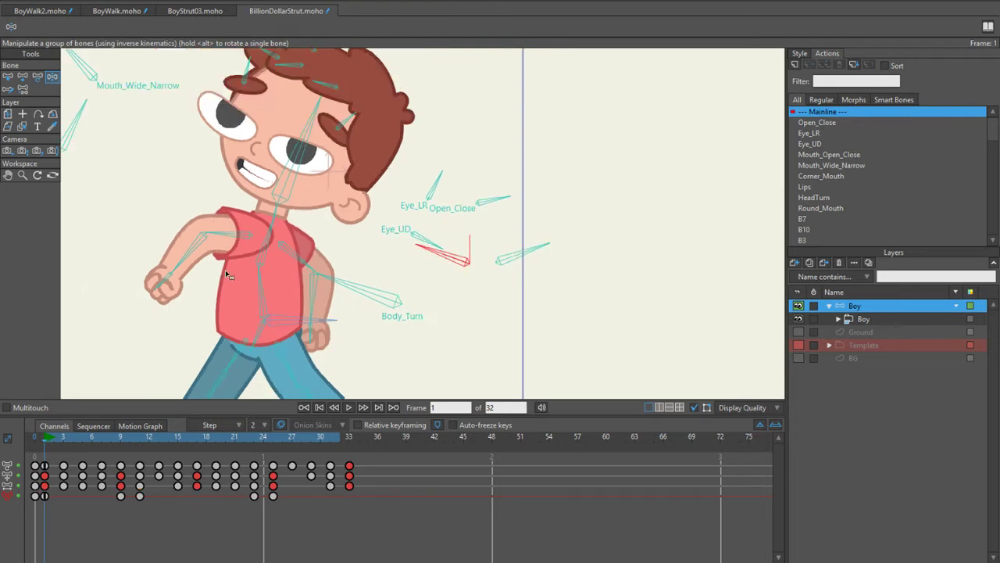
left_click_drag(232, 260, 292, 280)
scroll(298, 275, "up", 3)
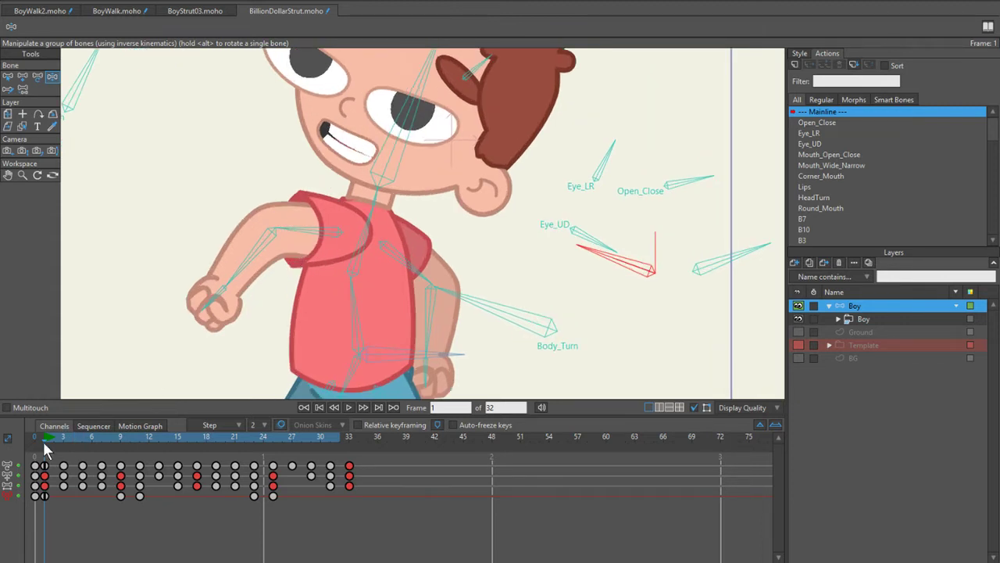
left_click_drag(42, 436, 302, 435)
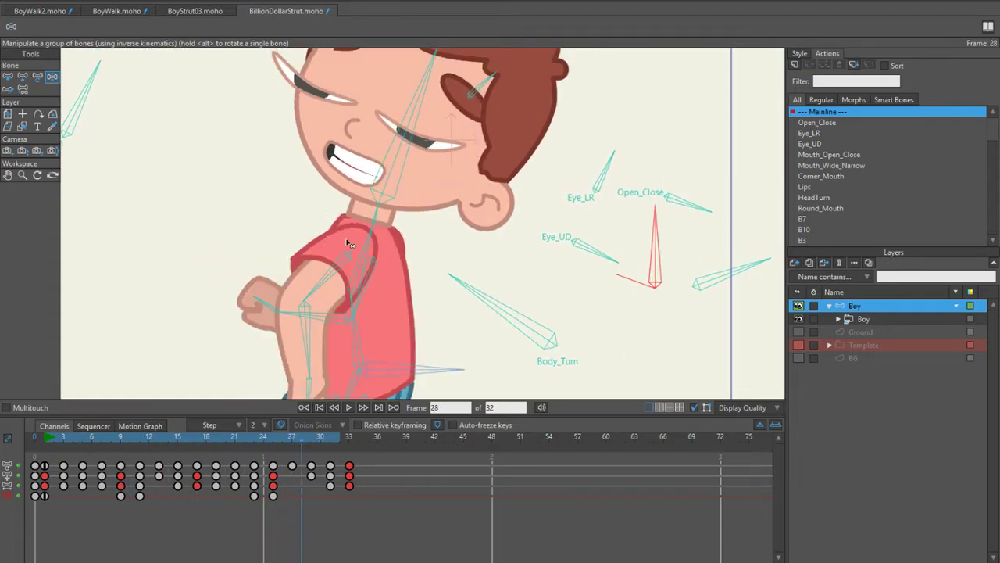
scroll(318, 255, "down", 1)
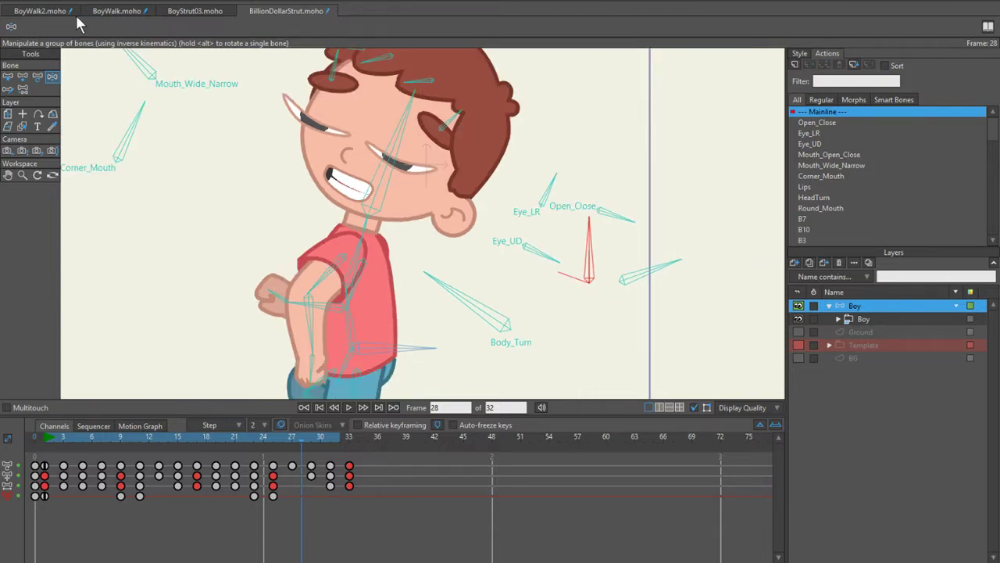
Step: In BoyWalk2 at frame 1, tilt the Body_Turn bone toward the character and swing the near arm forward and the far arm back
left_click(45, 15)
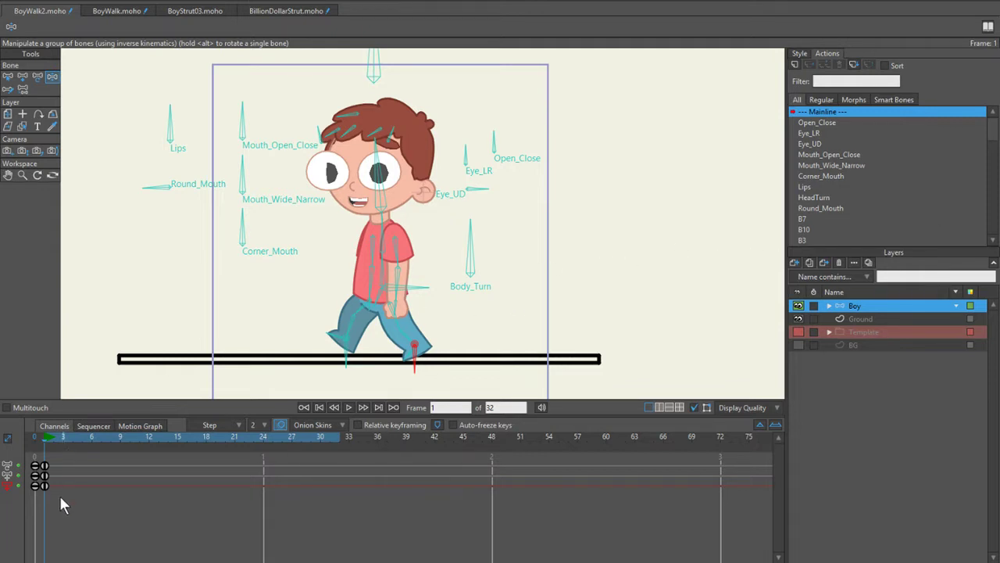
scroll(172, 249, "up", 3)
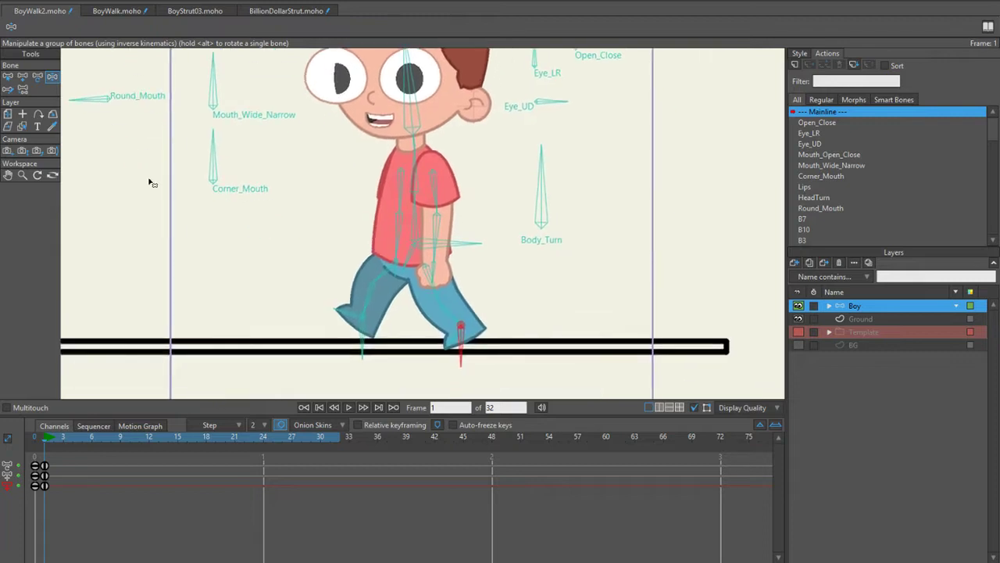
scroll(297, 210, "down", 3)
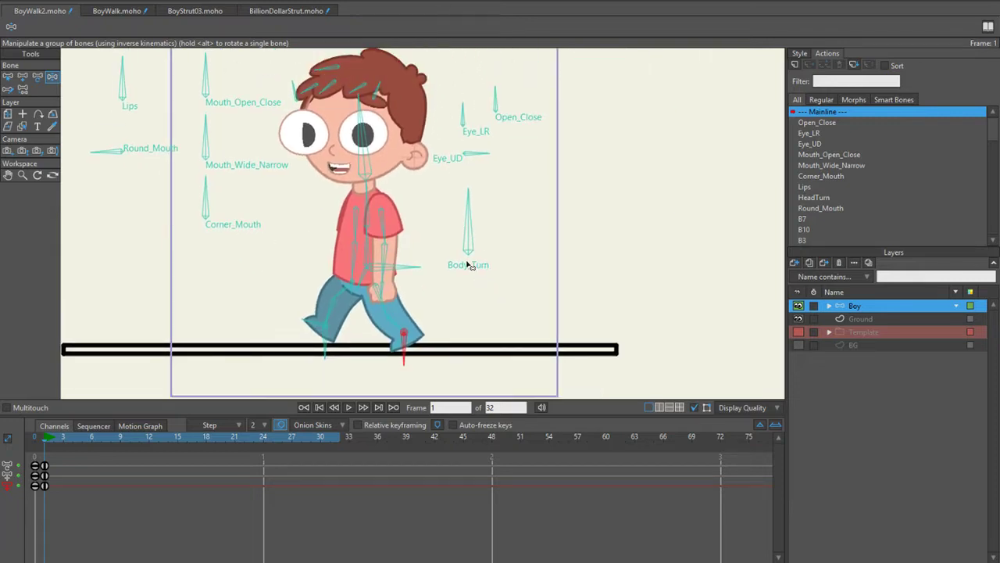
scroll(467, 227, "up", 2)
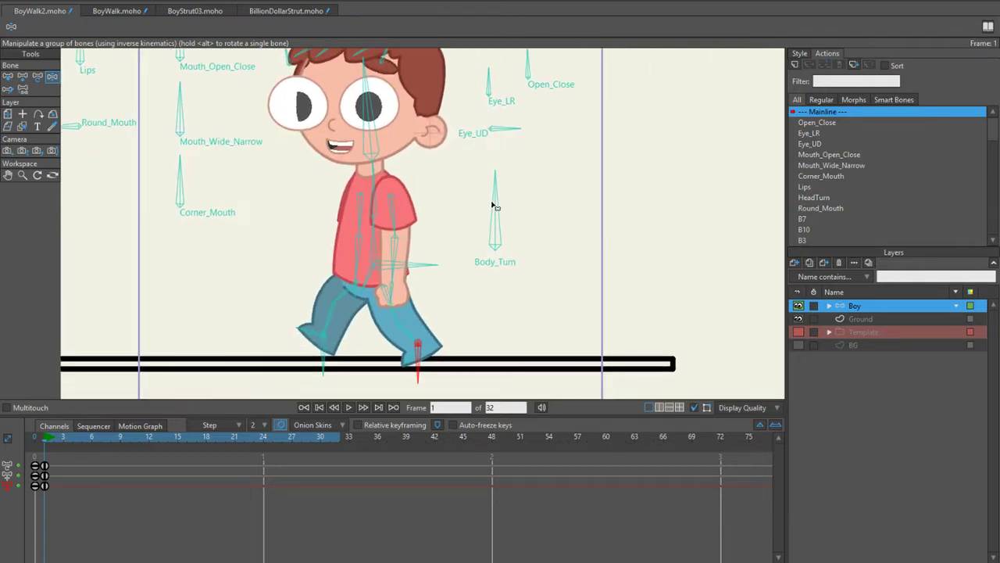
left_click_drag(491, 211, 464, 216)
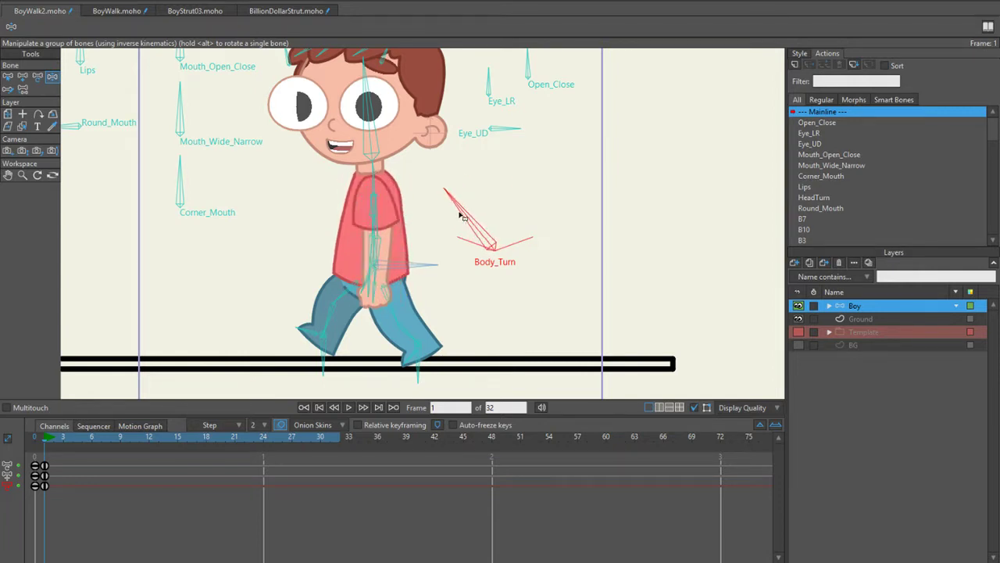
left_click_drag(391, 219, 348, 244)
key("ctrl+r")
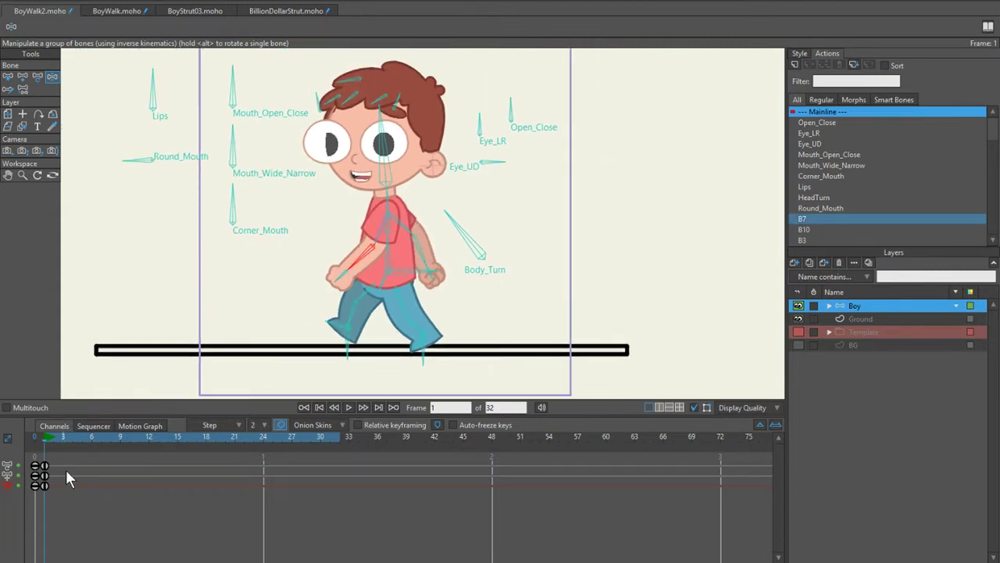
Step: At frame 2, with frame 1 as an onion skin, move the far foot back and the near foot forward to reverse the stride
left_click(55, 437)
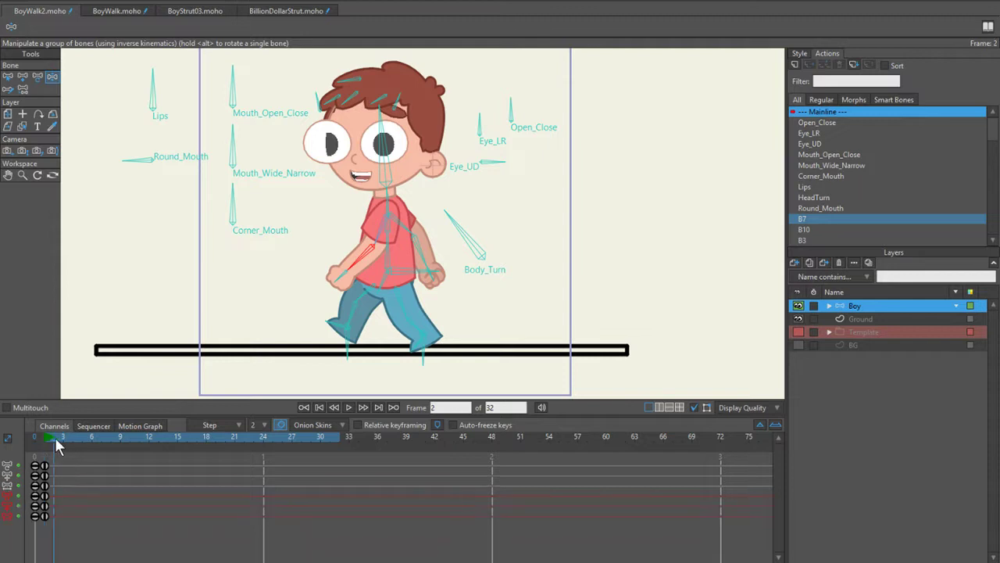
scroll(467, 283, "up", 3)
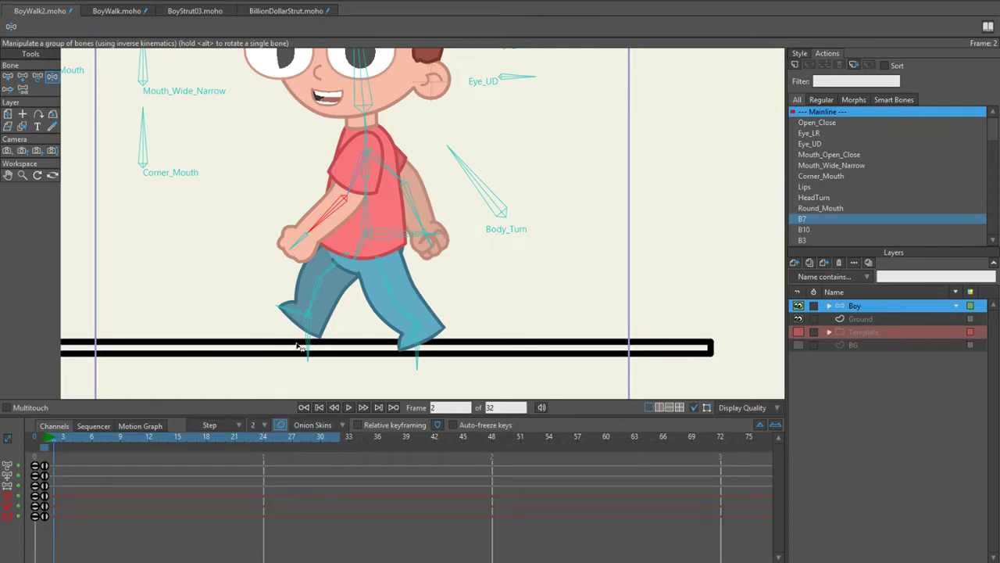
scroll(440, 268, "up", 3)
scroll(405, 275, "down", 2)
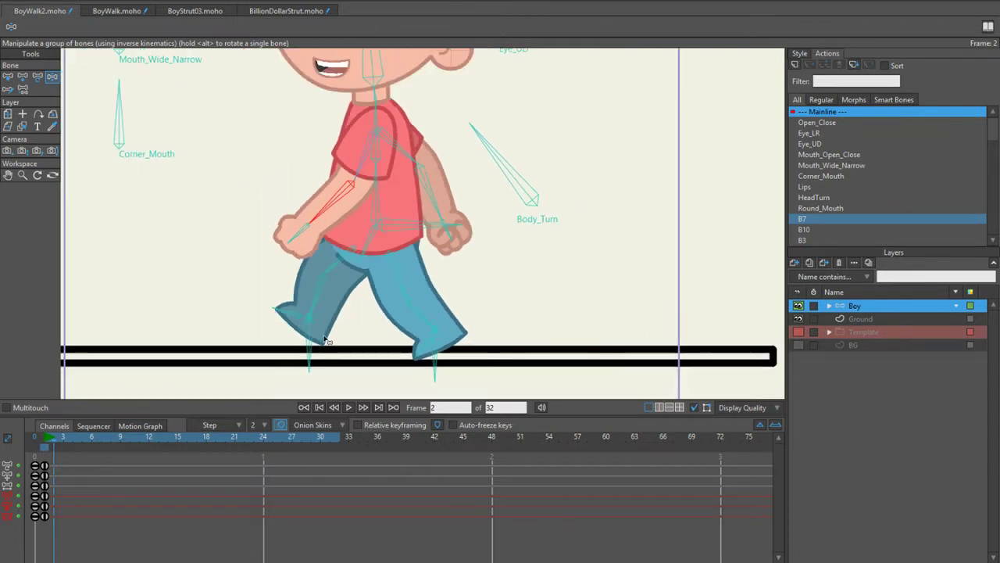
left_click_drag(316, 332, 379, 336)
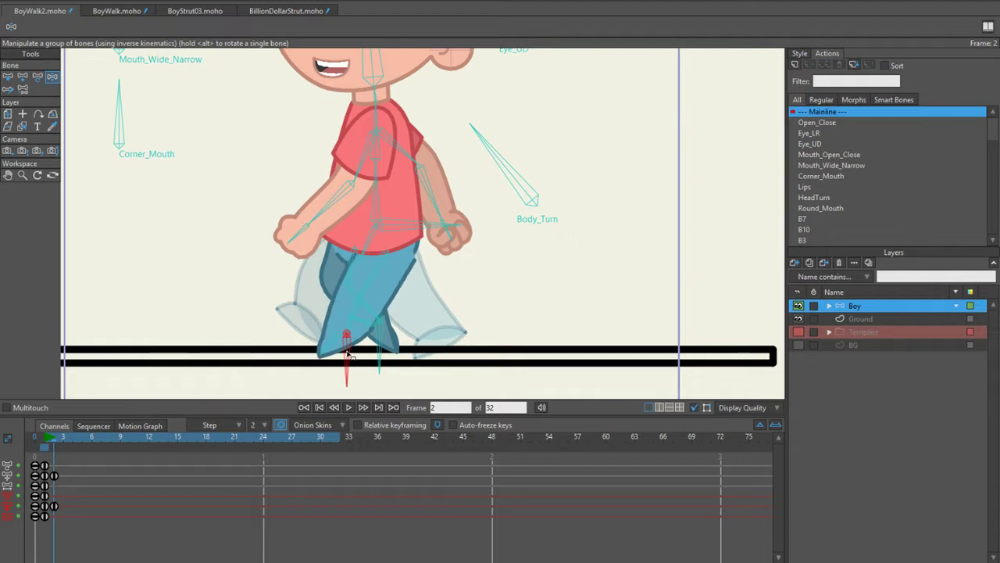
scroll(332, 354, "up", 3)
mouse_move(327, 354)
left_mouse_down()
mouse_move(316, 344)
mouse_move(335, 341)
left_mouse_up()
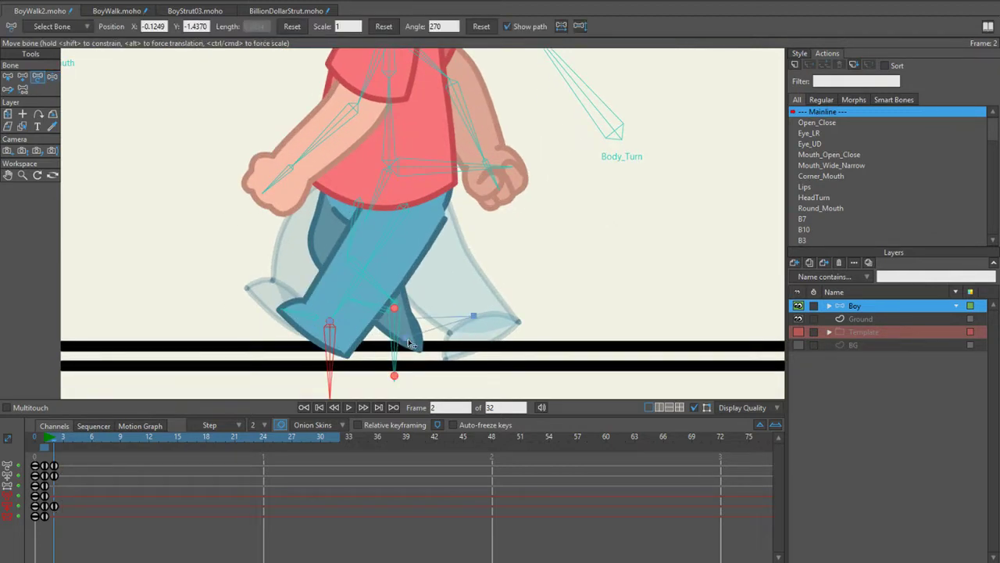
left_click_drag(396, 331, 464, 340)
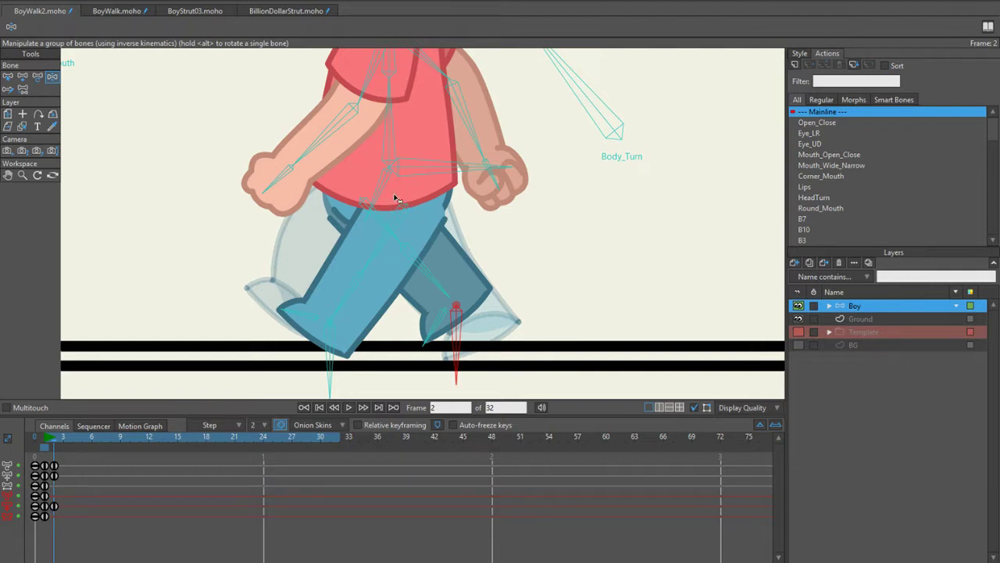
Step: At frame 2, tilt the Body_Turn bone away from the character, then swing the near arm back and the far arm forward
scroll(496, 175, "down", 3)
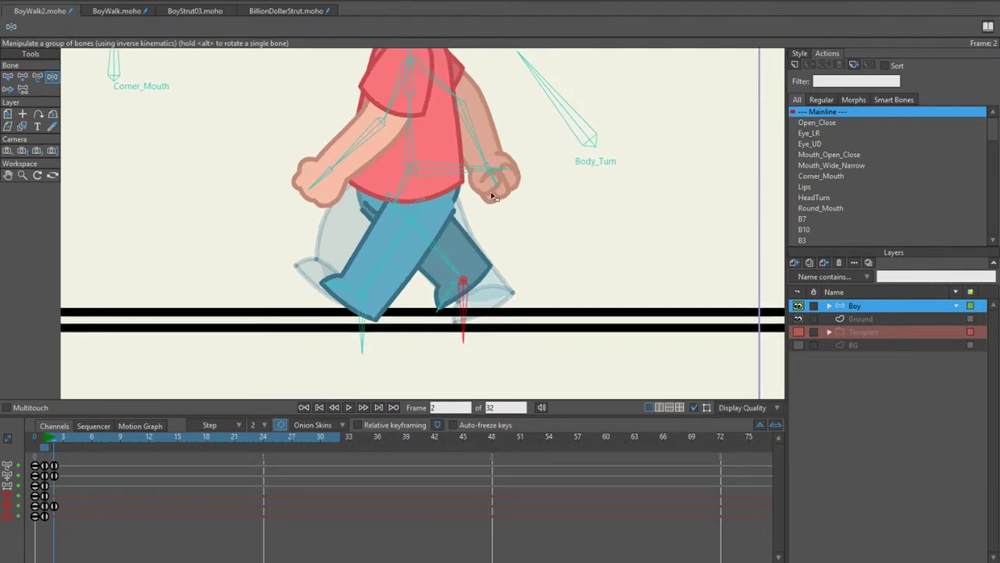
left_click_drag(500, 212, 486, 225)
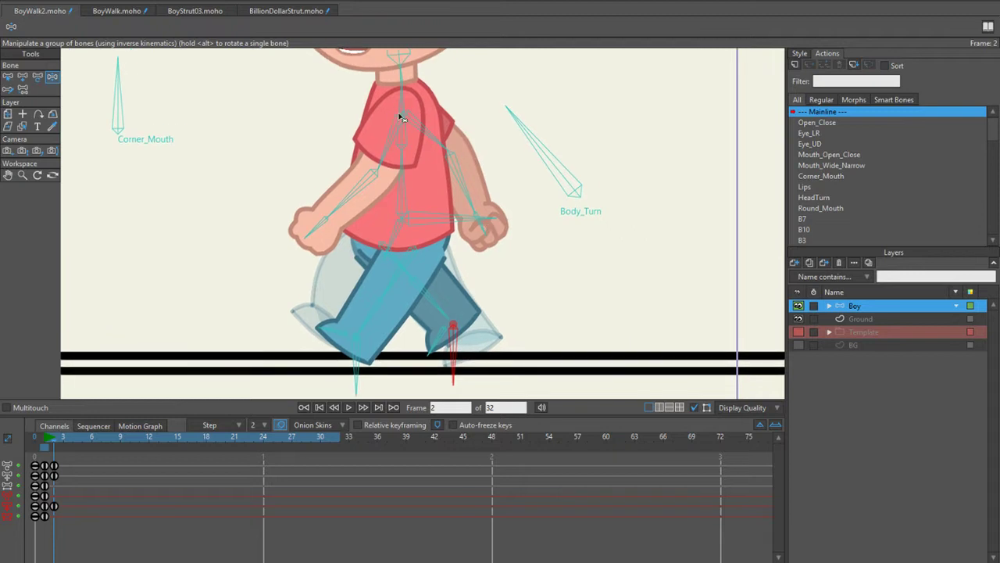
left_click_drag(544, 152, 606, 139)
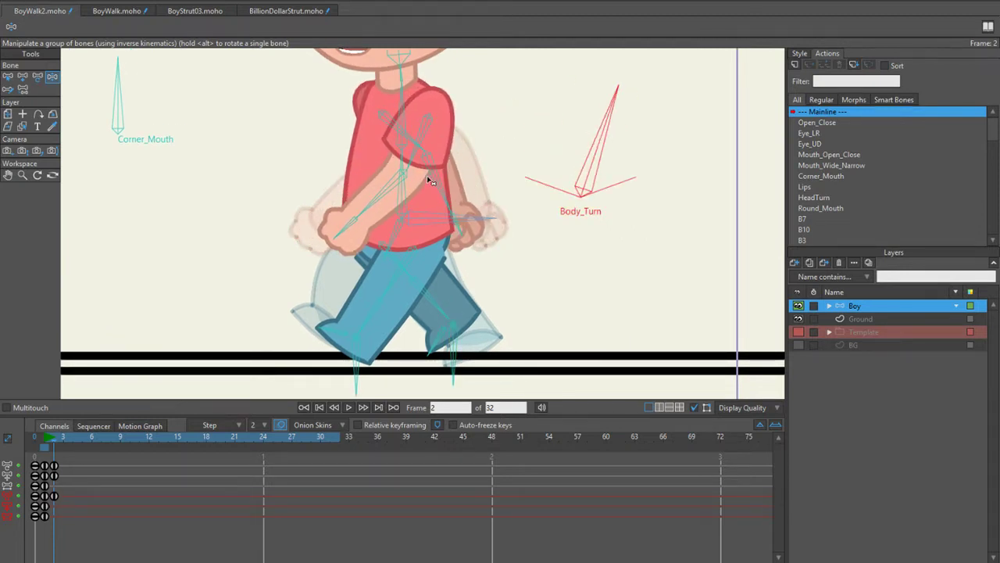
left_click(456, 170)
left_click_drag(455, 168, 467, 165)
left_click_drag(403, 139, 352, 168)
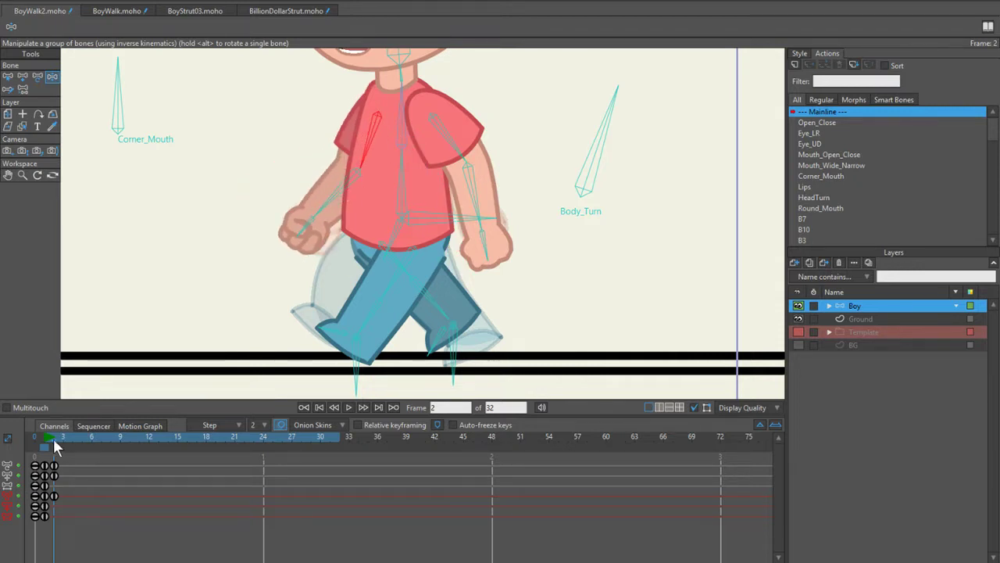
Step: Check the leg placement at frame 0, then shift the far leg's hip bone backward at frame 2
left_click_drag(53, 439, 27, 440)
key("ctrl+r")
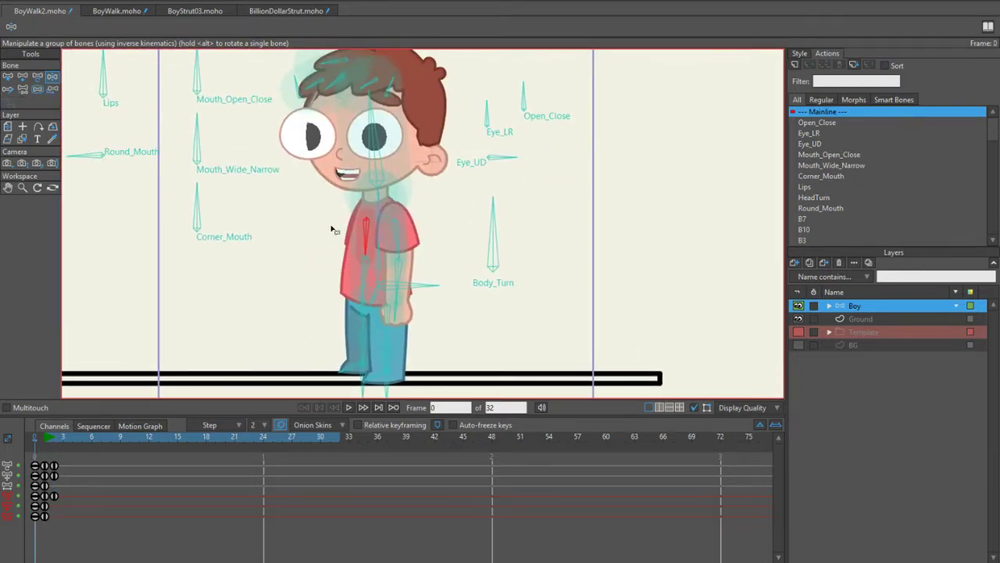
scroll(339, 283, "up", 4)
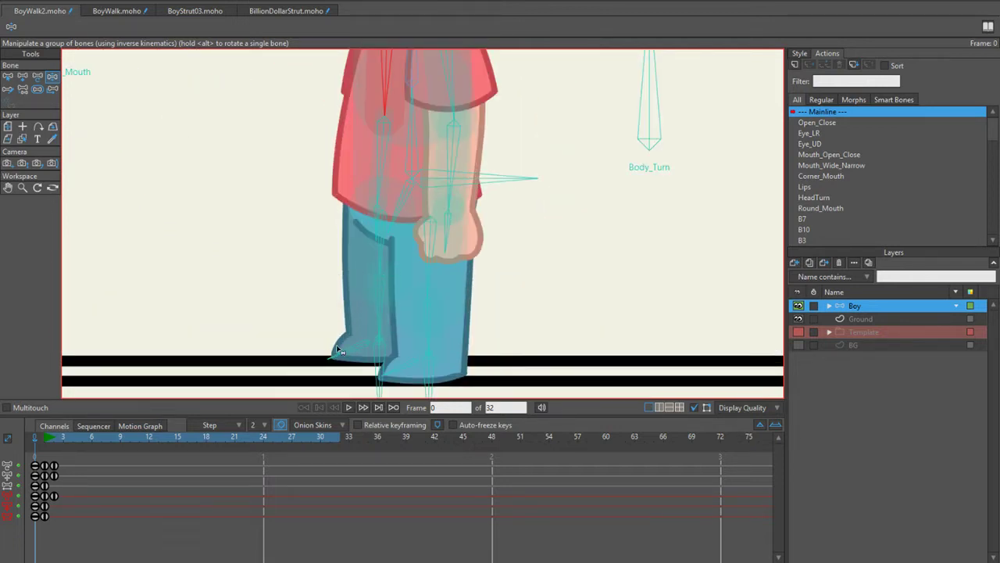
left_click_drag(41, 436, 61, 439)
scroll(324, 279, "down", 1)
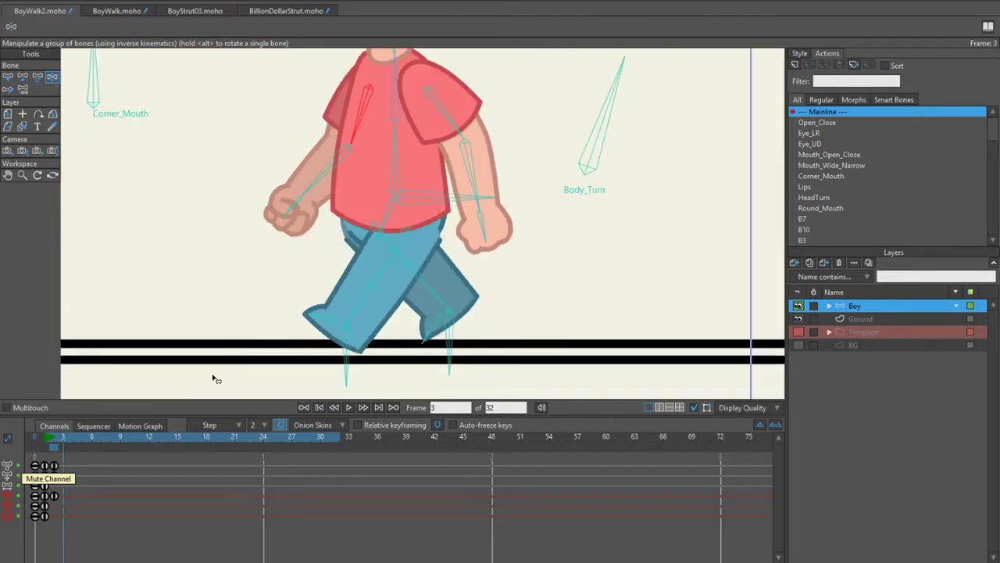
left_click(55, 438)
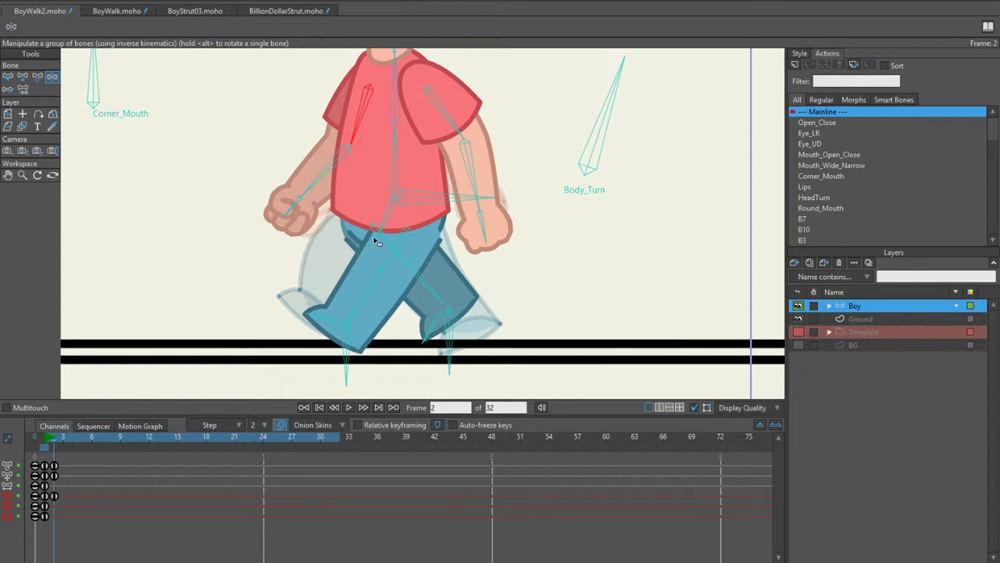
key("t")
left_click_drag(376, 230, 412, 232)
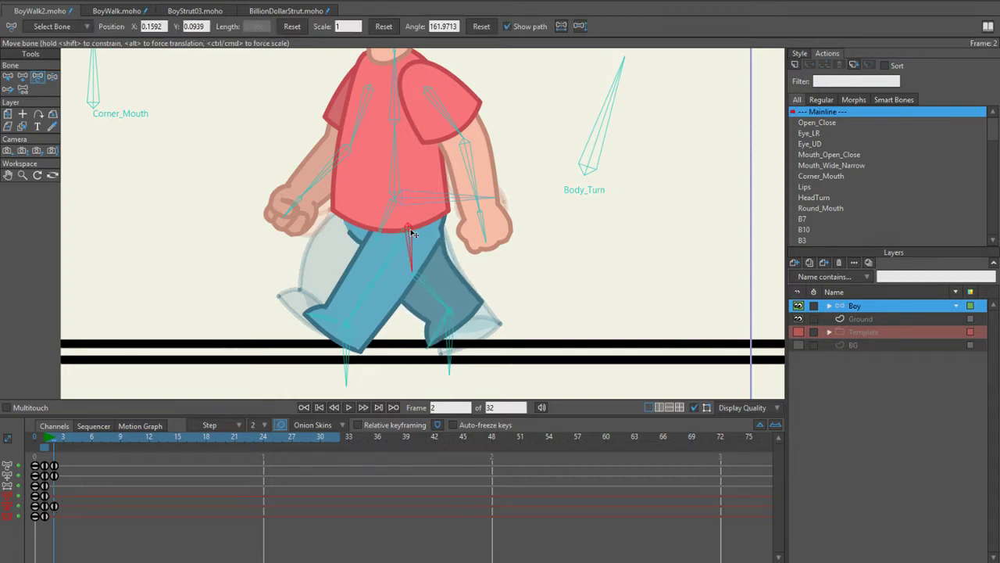
key("z")
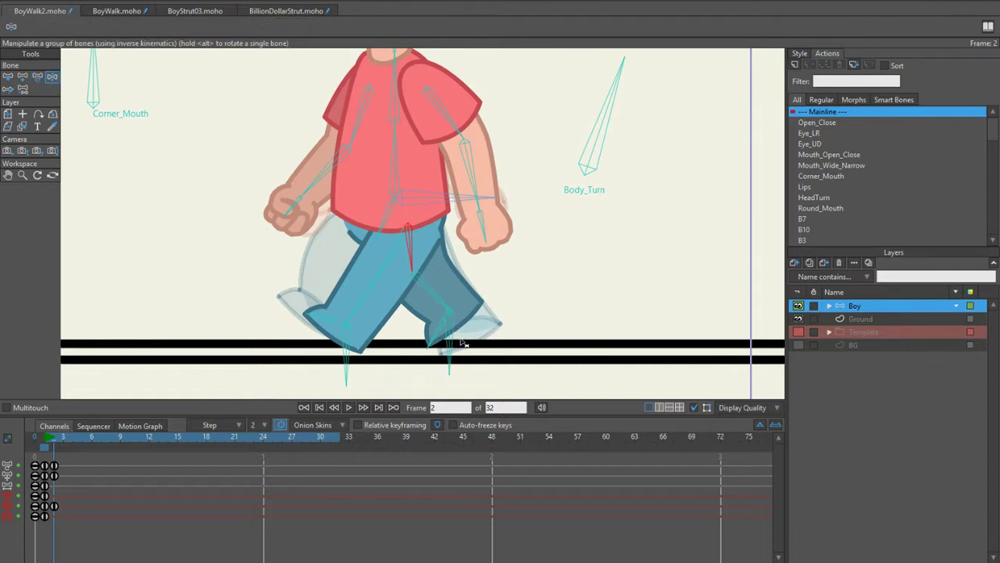
Step: At frame 2, shift the near leg's hip bone and foot target forward, and compare with the rest pose at frame 0
key("t")
left_click(406, 237)
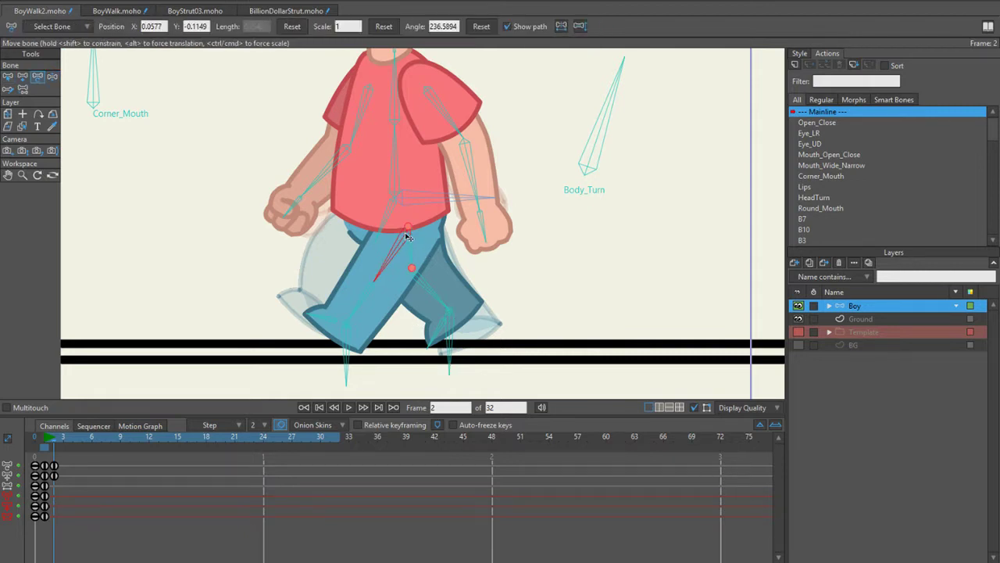
scroll(406, 236, "up", 3)
left_click_drag(410, 223, 351, 226)
scroll(351, 226, "down", 4)
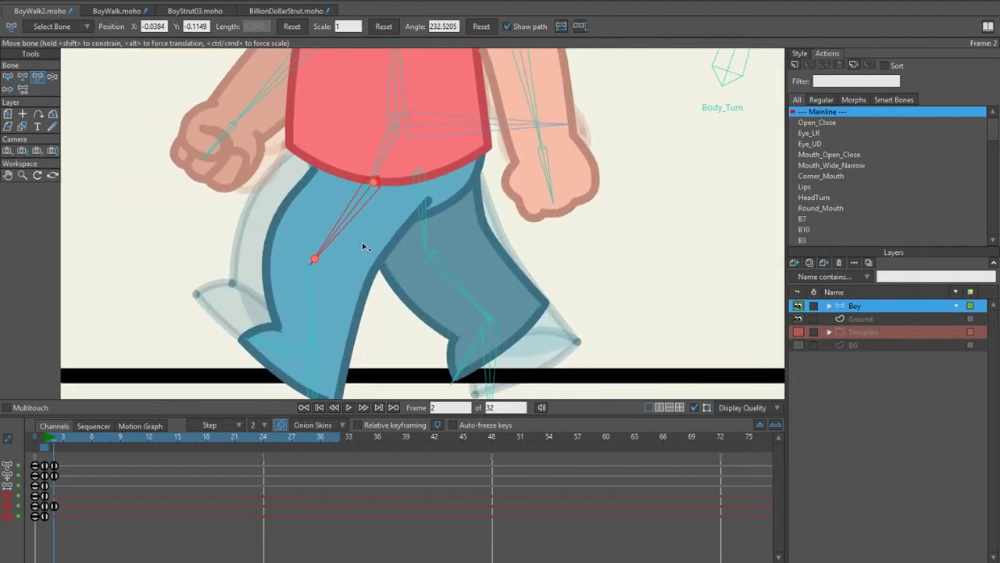
left_click(362, 365)
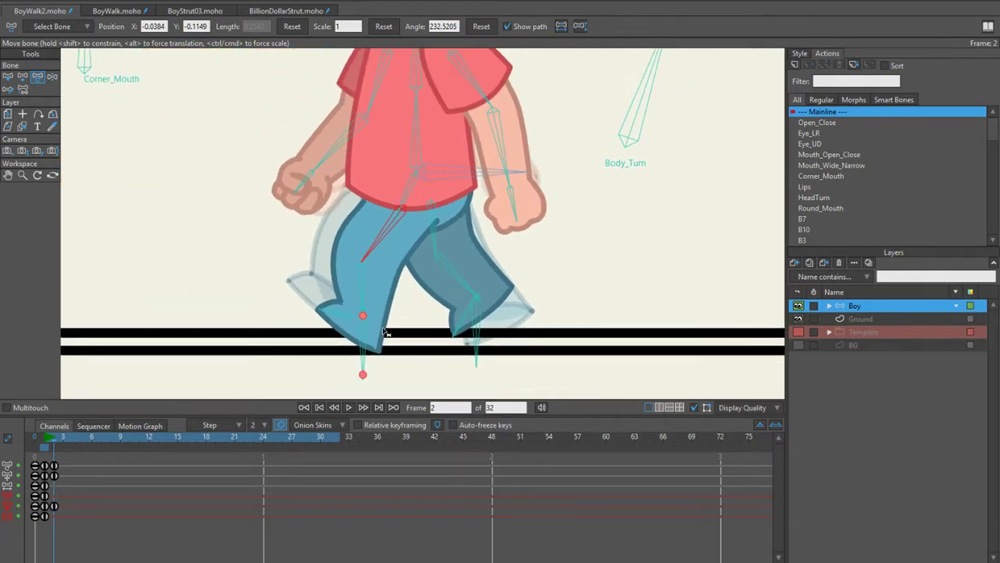
key("z")
left_click_drag(362, 366, 351, 344)
left_click(34, 436)
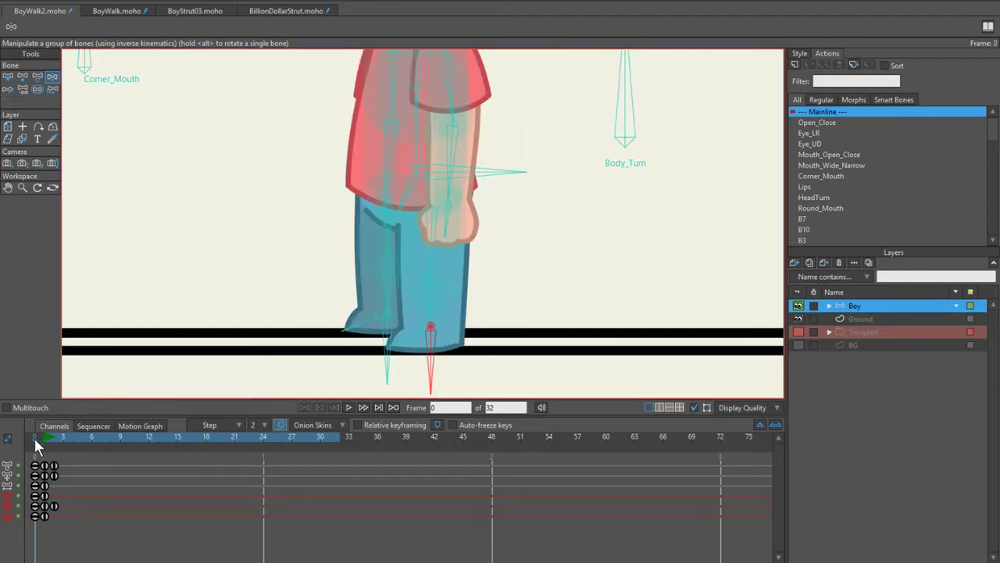
left_click(52, 436)
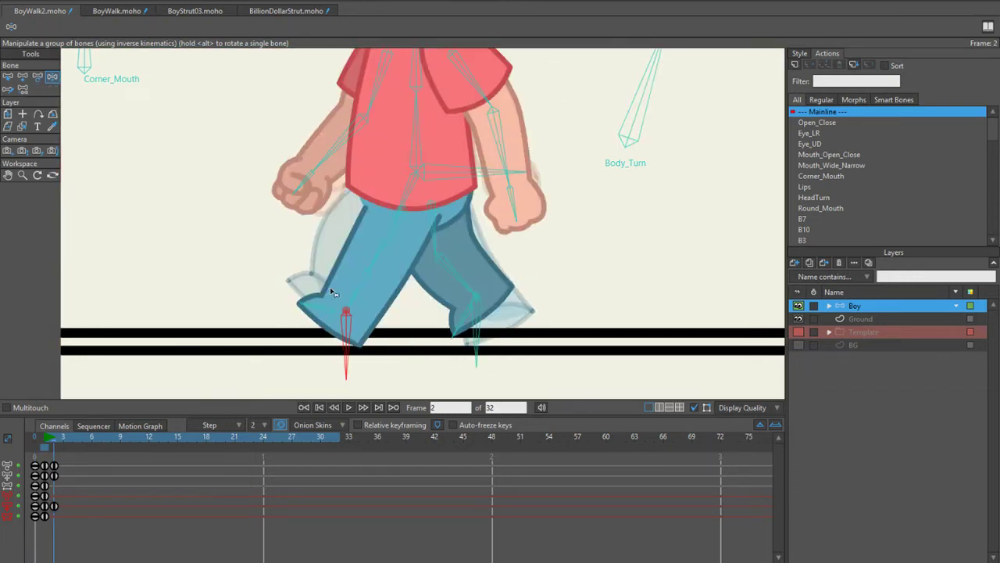
Step: Freeze the pose at frame 2, and at frame 1 move the far foot slightly farther forward
scroll(326, 297, "up", 1)
scroll(397, 204, "down", 4)
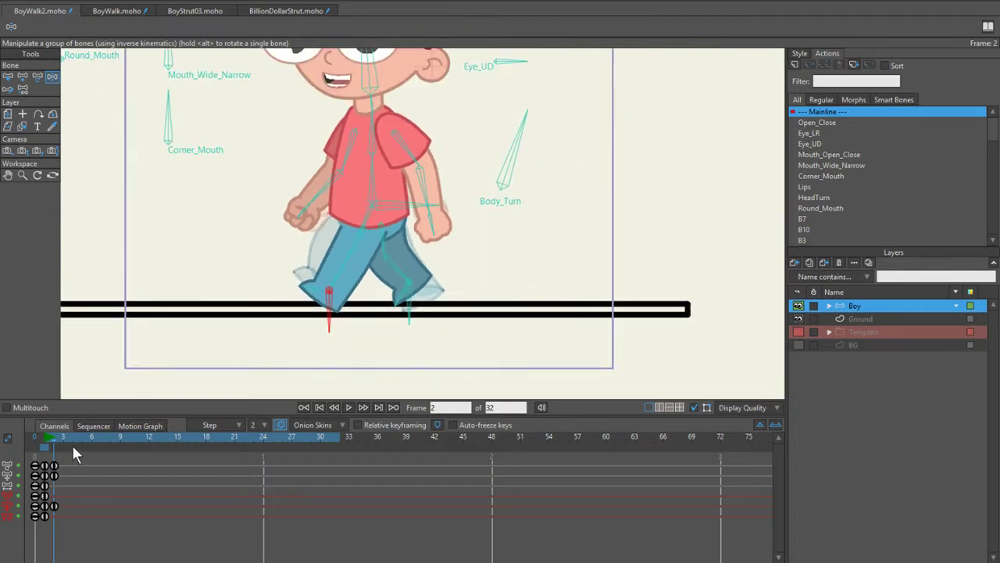
key("ctrl+f")
key("Left")
key("Right")
key("Left")
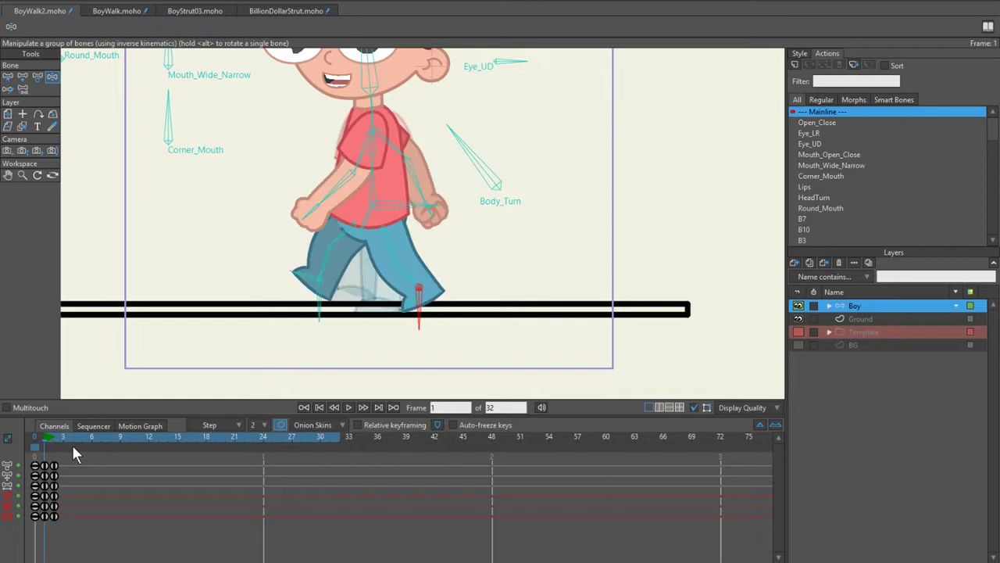
left_click_drag(318, 286, 312, 291)
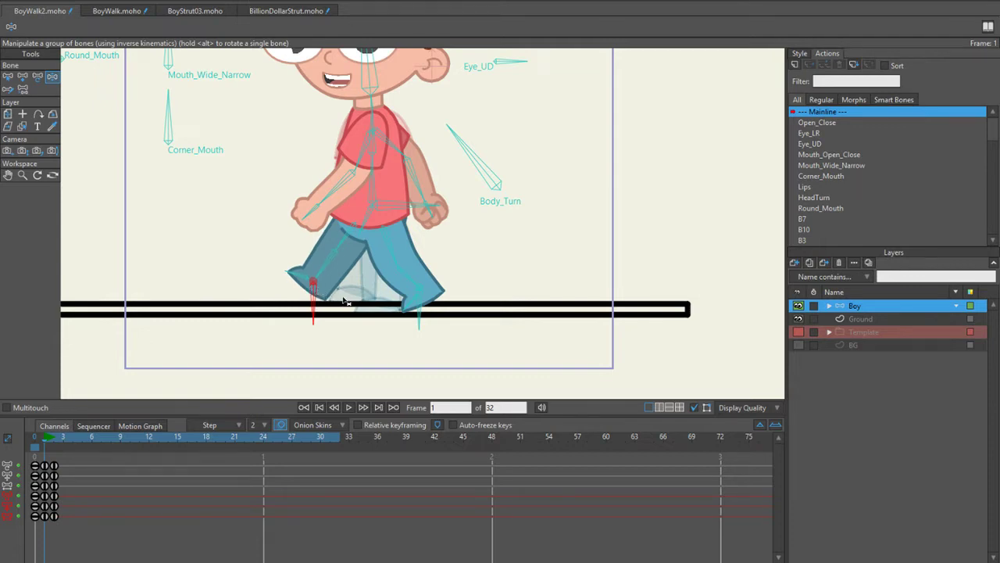
Step: Compare the boy's opposing stride poses at frames 1 and 2
key("space")
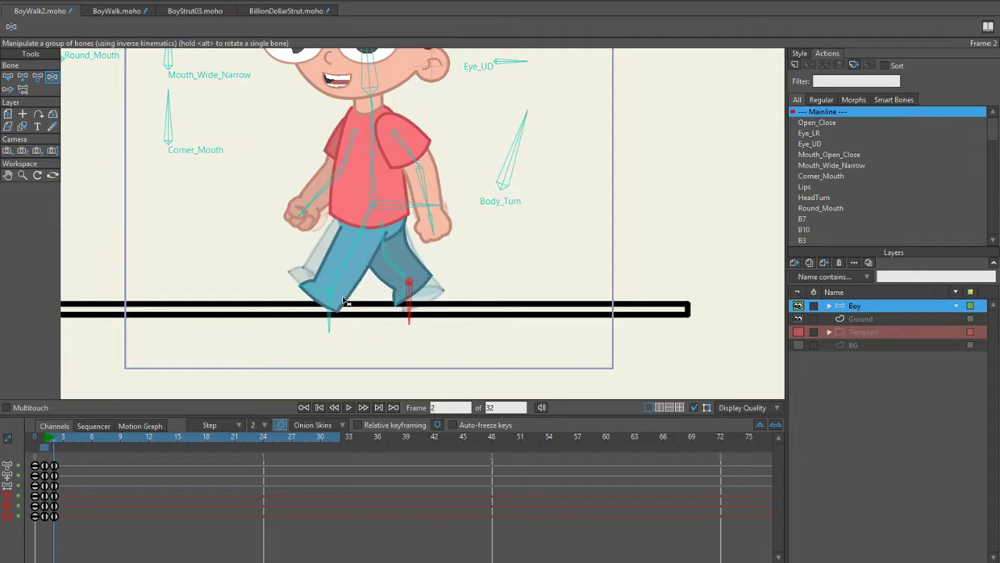
scroll(458, 234, "up", 5)
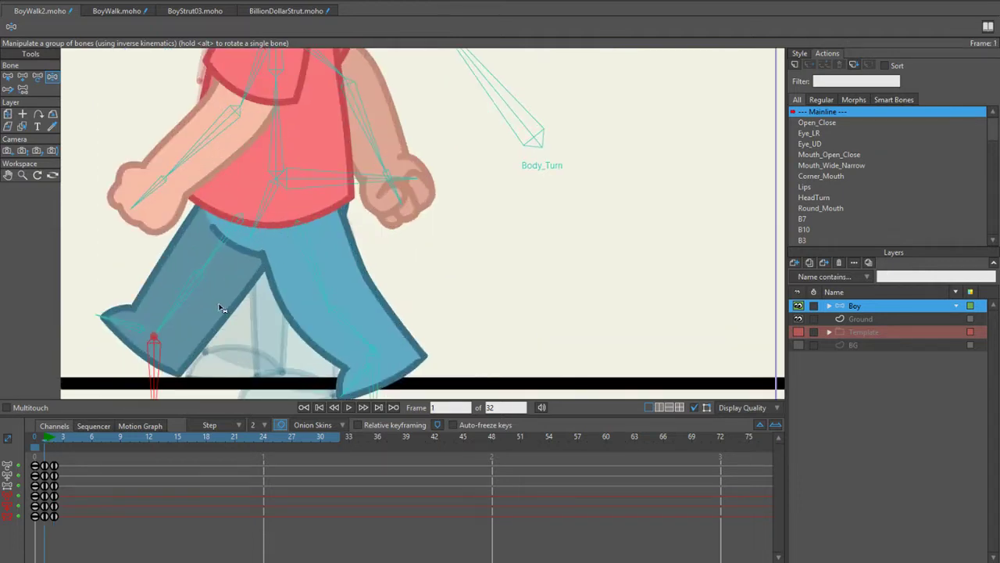
scroll(221, 307, "down", 2)
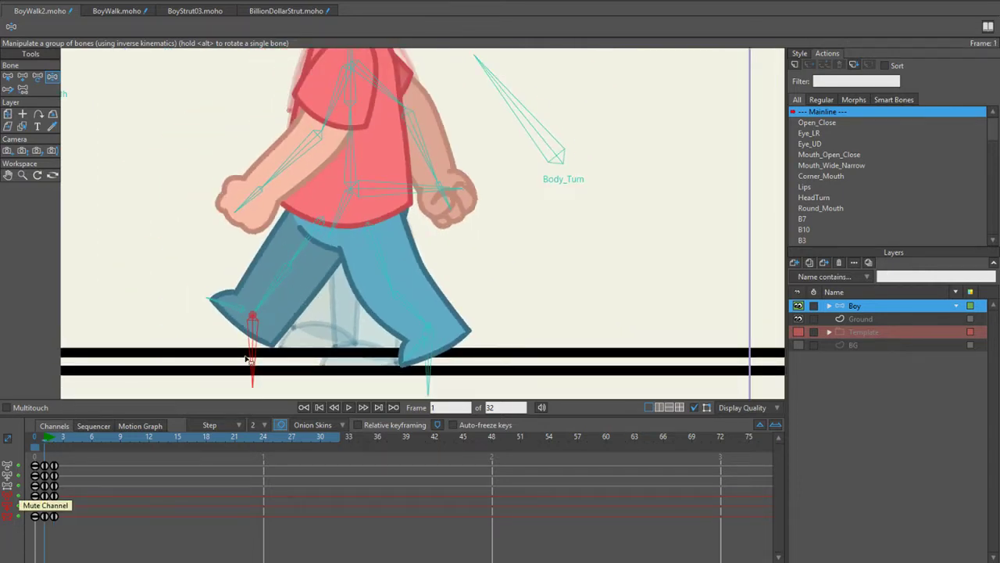
key("ctrl+Right")
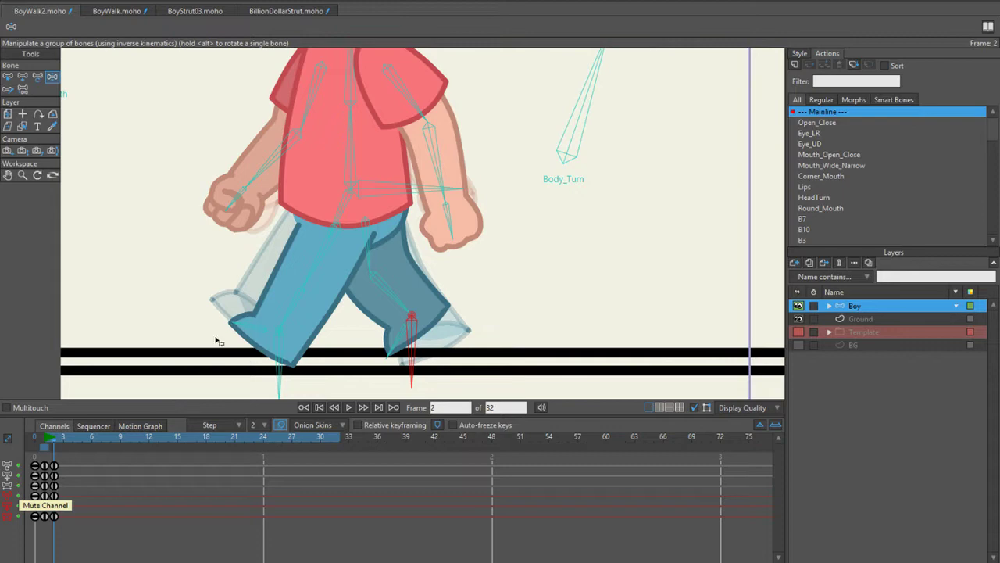
left_click_drag(43, 431, 50, 430)
scroll(139, 321, "down", 2)
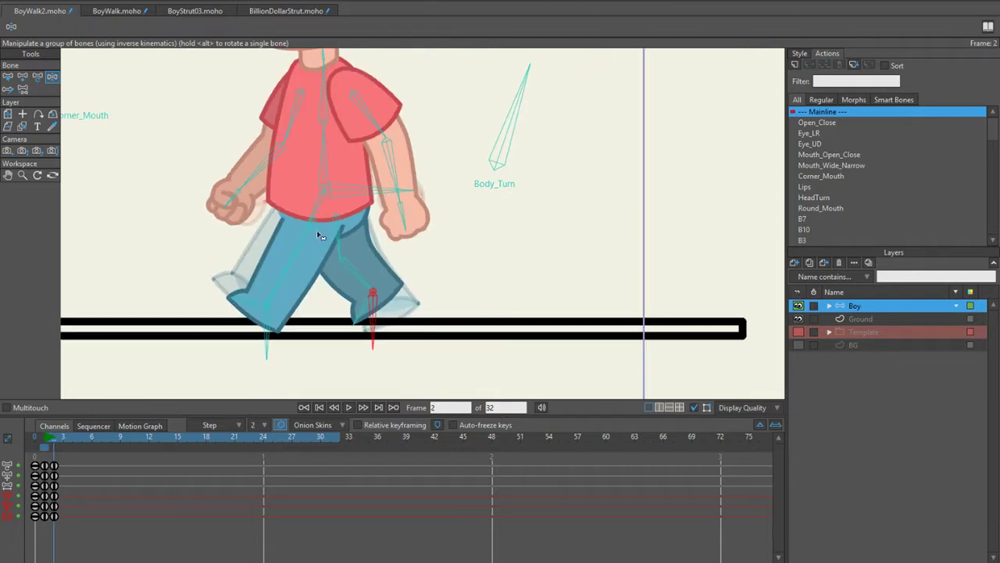
scroll(304, 320, "up", 2)
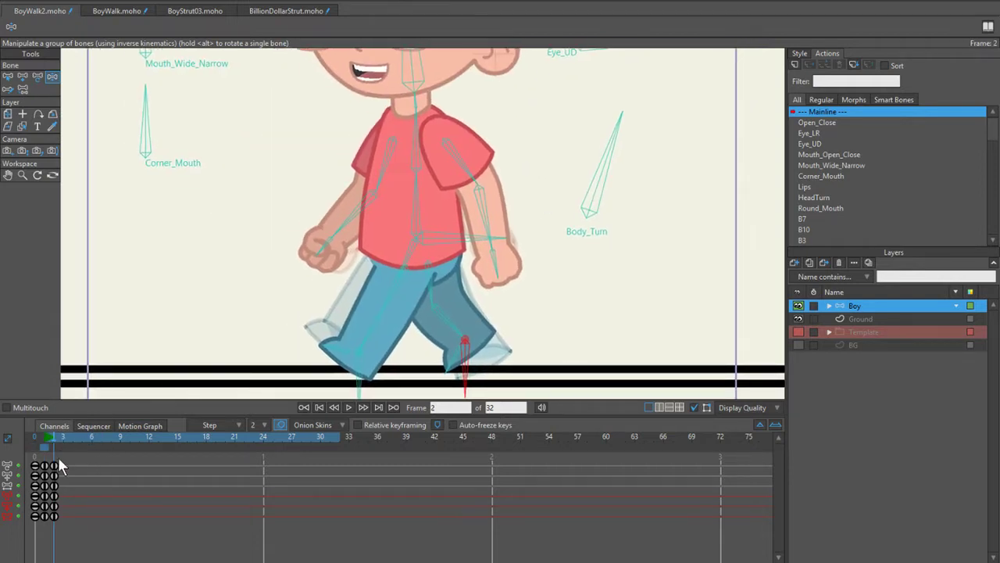
Step: Deselect all bones, copy the frame 1 keyframes to frame 3, and step through frames 1 to 3
key("b")
left_click(156, 336)
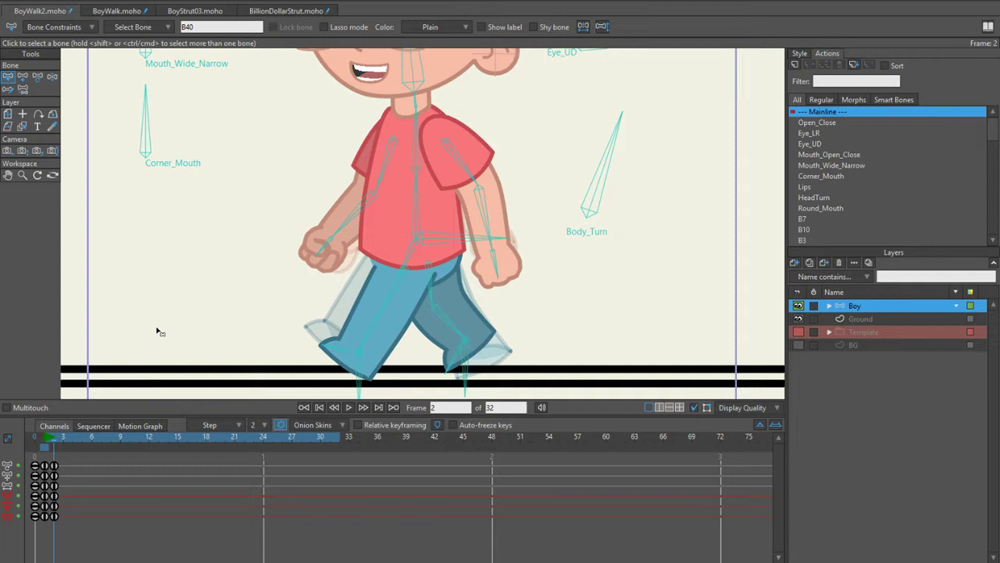
key("ctrl+v")
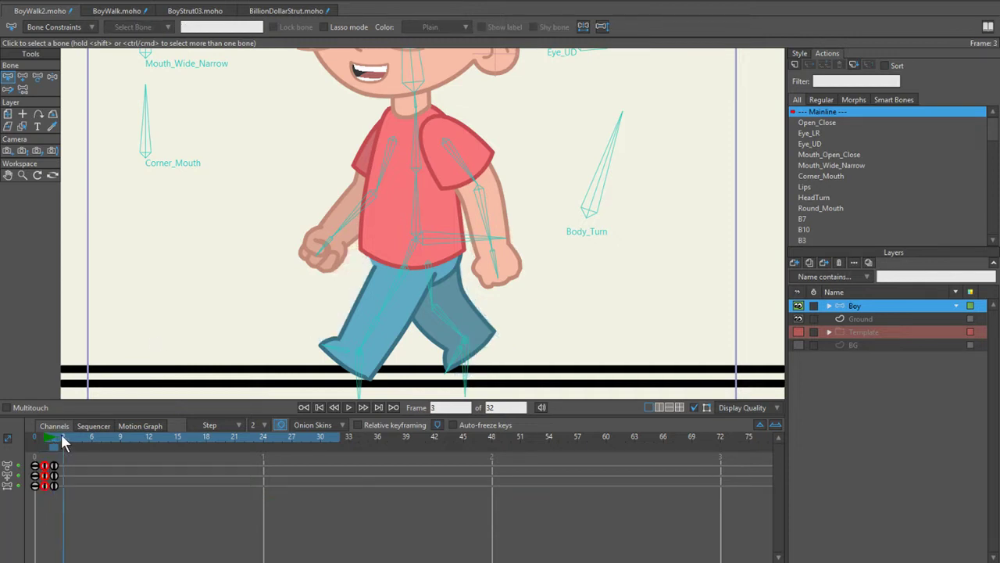
left_click(62, 434)
left_click_drag(62, 435, 47, 438)
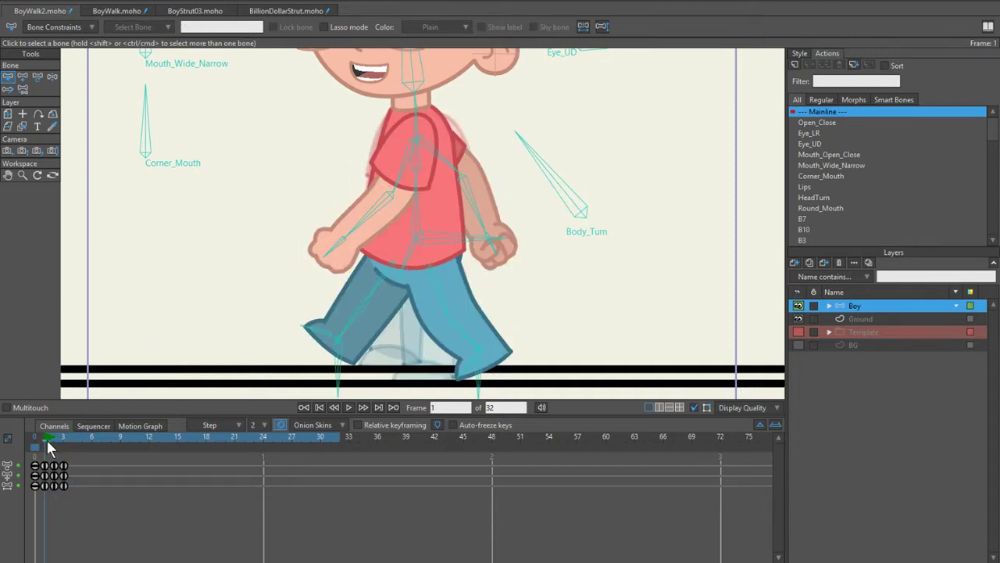
key("ctrl+Right")
key("ctrl+Right")
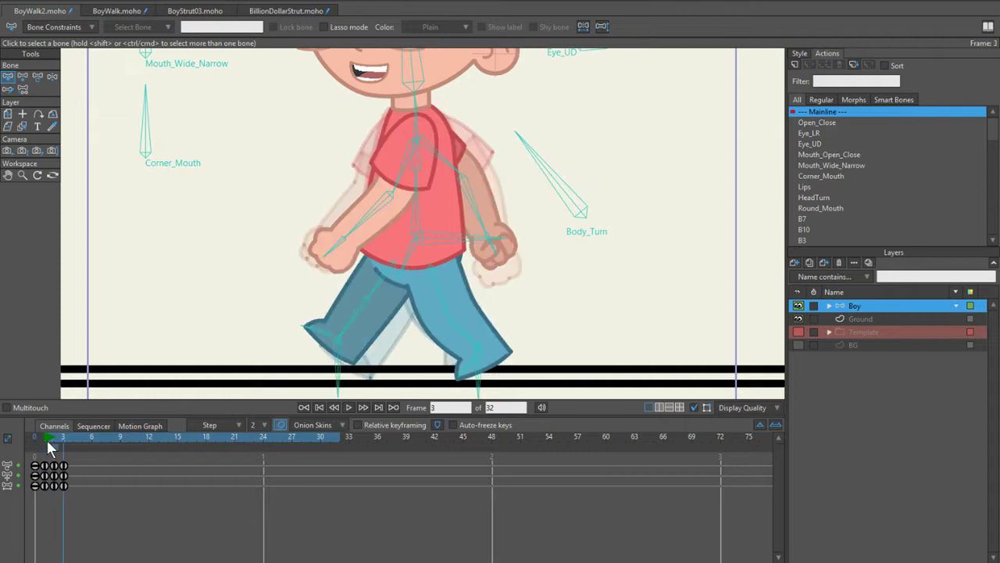
Step: Space out the stride poses by moving the frame 2 keyframes to frame 3 and the frame 3 keyframes to frame 5
left_click_drag(92, 459, 43, 489)
left_click_drag(66, 491, 84, 490)
left_click(96, 531)
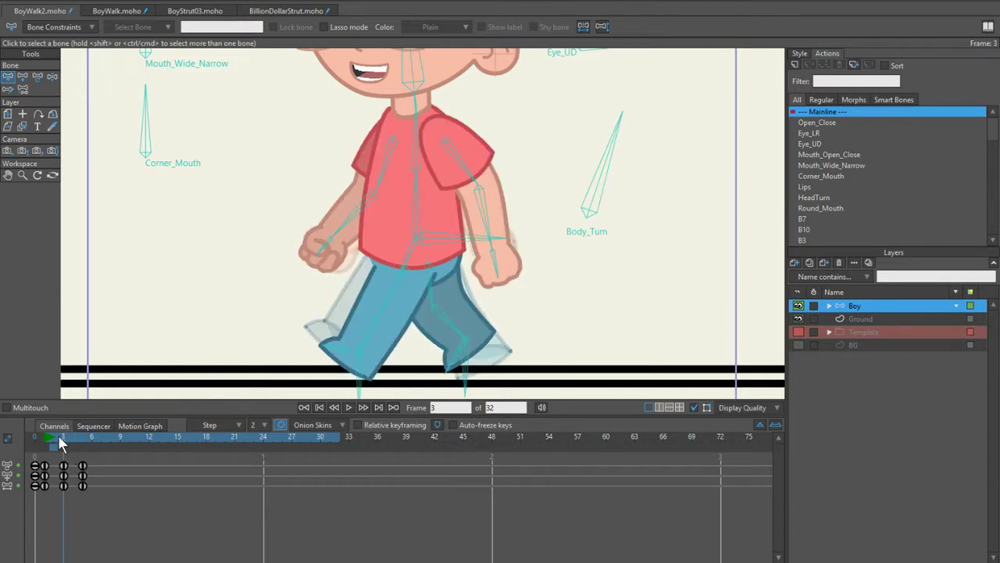
Step: At frame 2, bring both feet together under the body with the near knee bent and the near foot pointing down
left_click(54, 437)
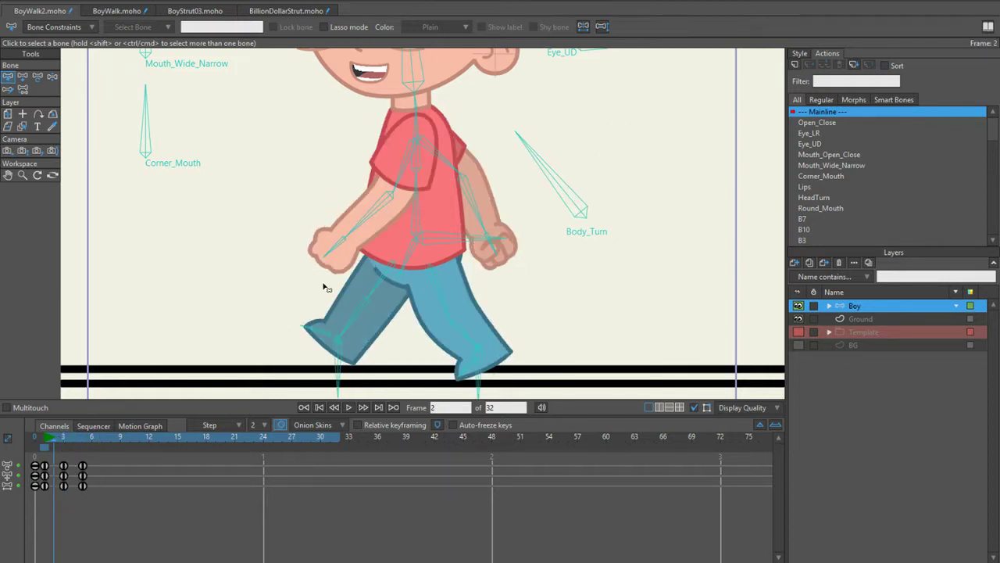
scroll(330, 288, "down", 1)
scroll(266, 273, "down", 1)
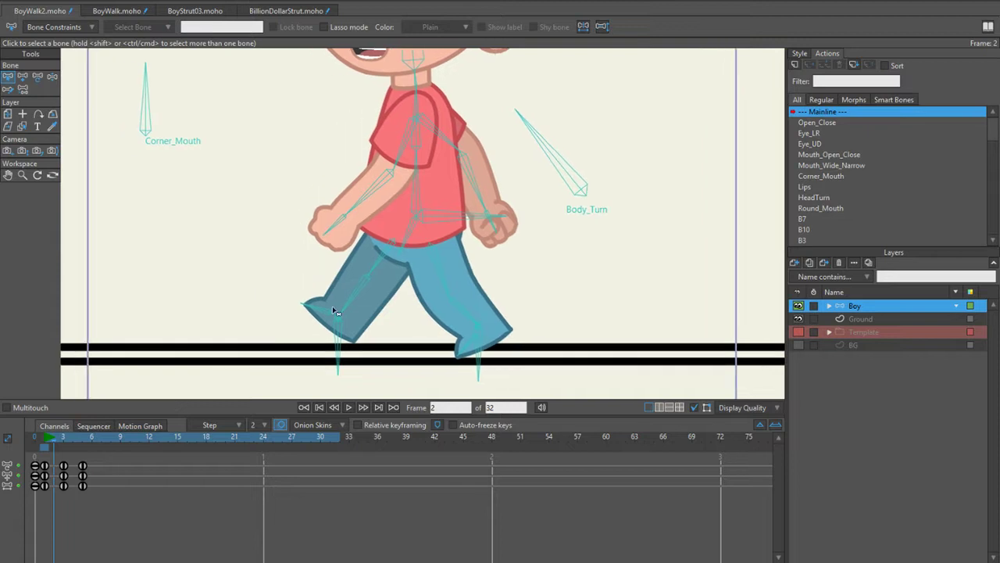
key("z")
left_click_drag(366, 320, 409, 344)
left_click_drag(474, 350, 413, 361)
scroll(397, 347, "up", 2)
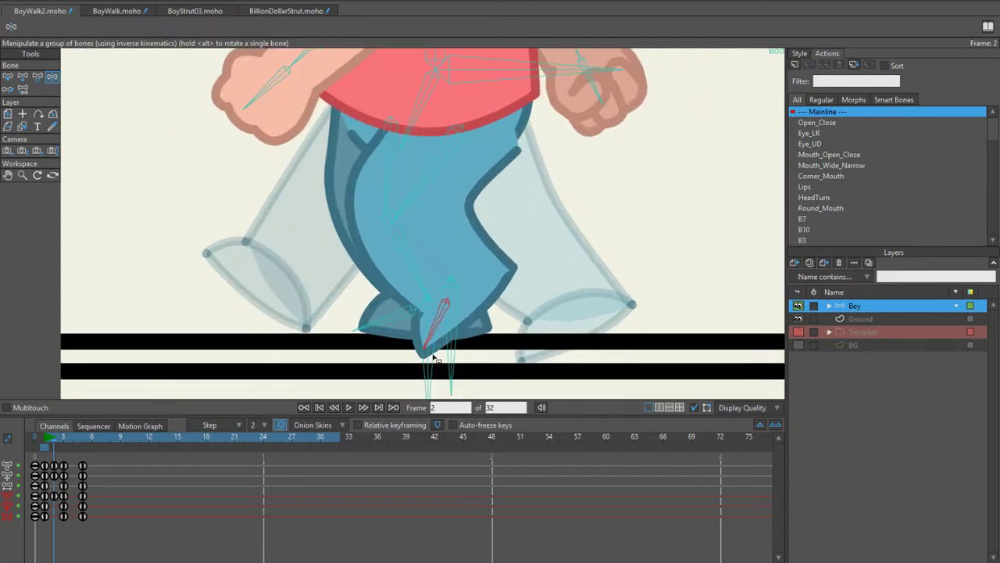
scroll(433, 357, "down", 2)
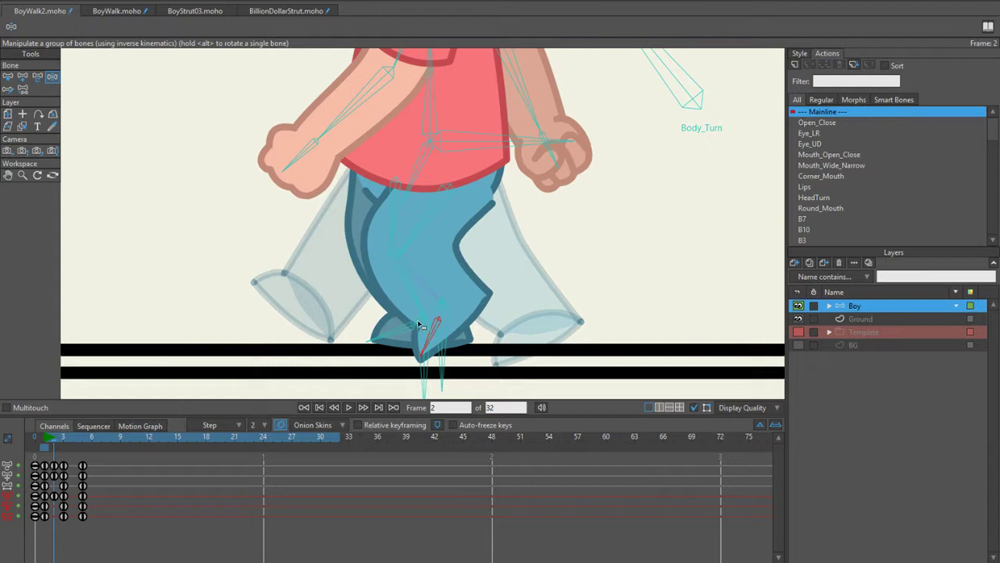
left_click_drag(398, 314, 403, 294)
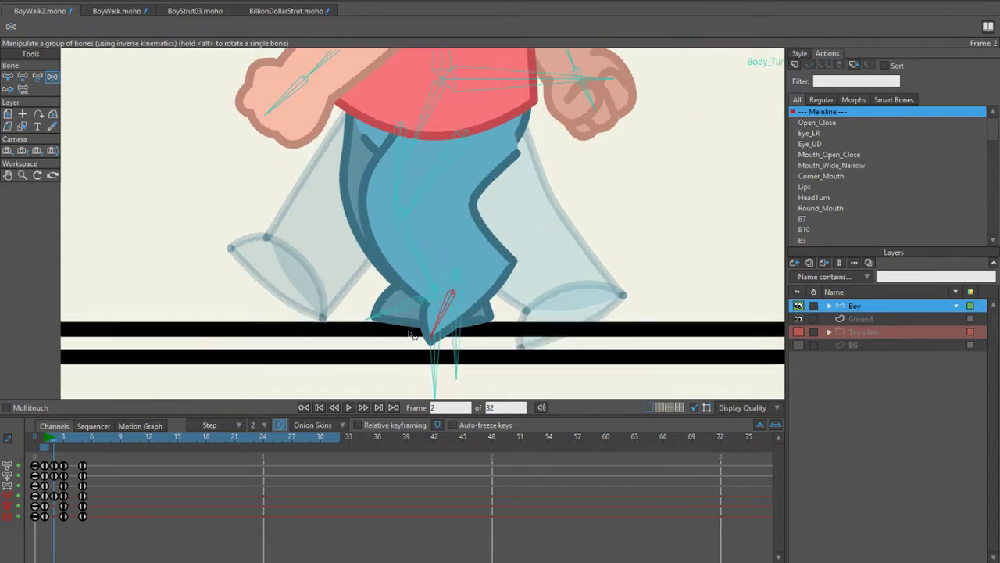
scroll(377, 225, "down", 1)
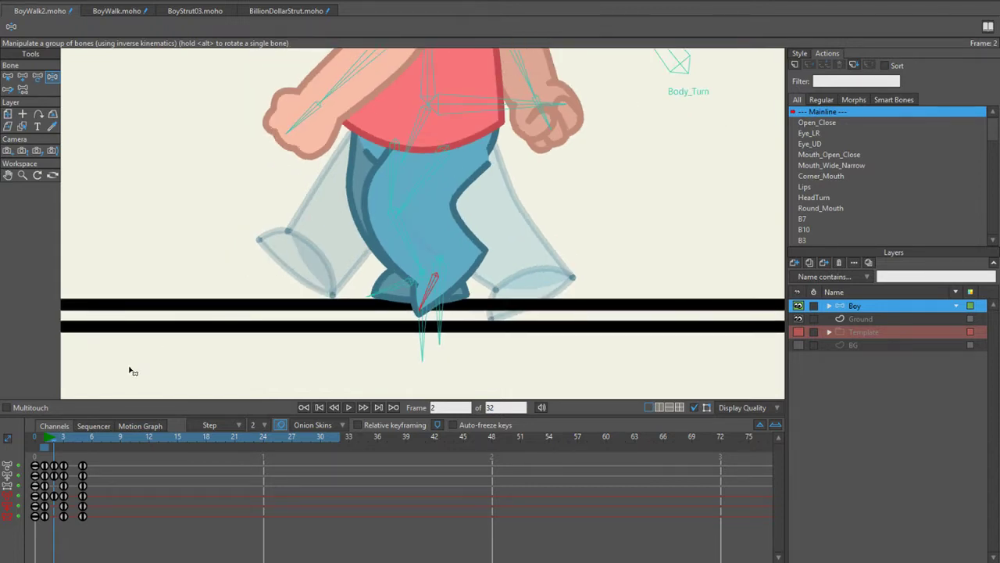
Step: At frame 2, move the hip ends of both thigh bones inward toward the centre of the pelvis
key("t")
left_click(397, 157)
left_click_drag(395, 148, 426, 155)
key("b")
left_click(441, 154)
key("t")
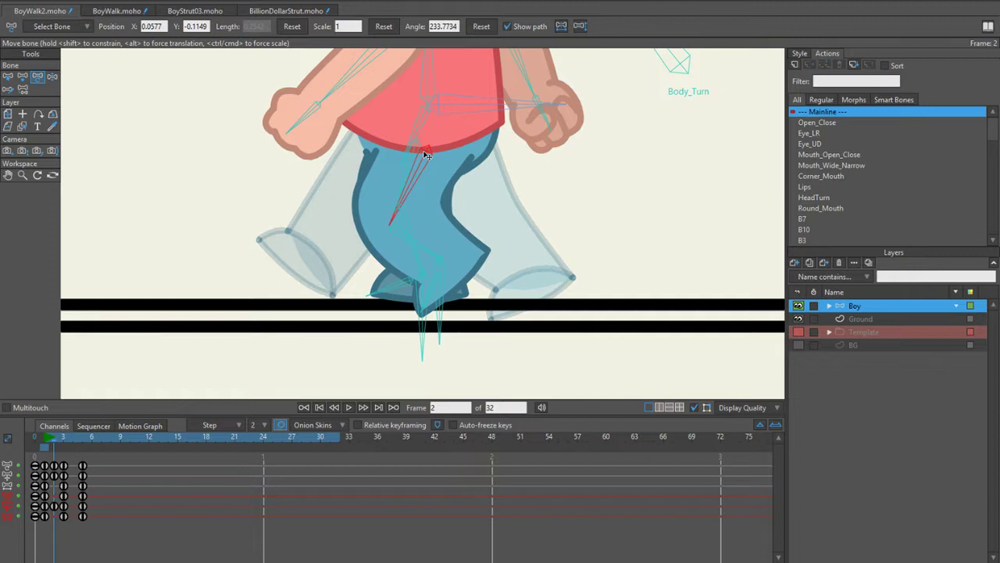
Step: Freeze the boy's full passing pose at frame 2 so every bone channel is keyed there
scroll(427, 155, "down", 3)
scroll(399, 71, "up", 5)
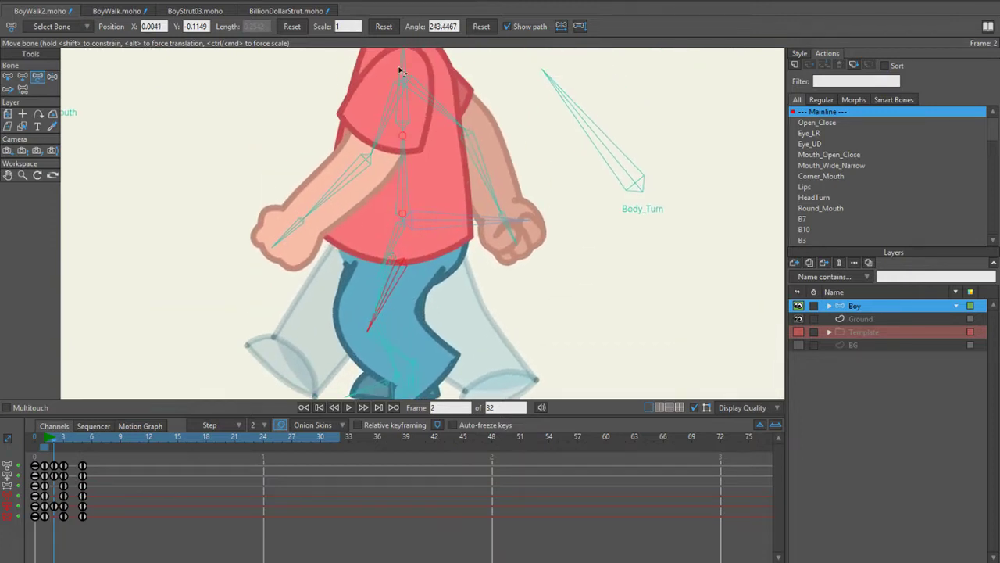
scroll(362, 158, "down", 2)
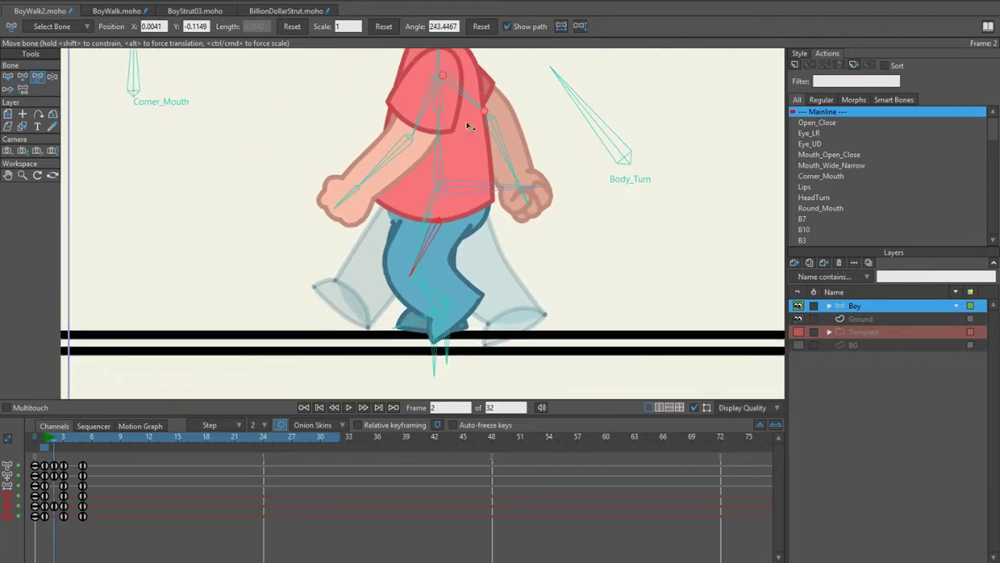
left_click_drag(433, 142, 389, 156)
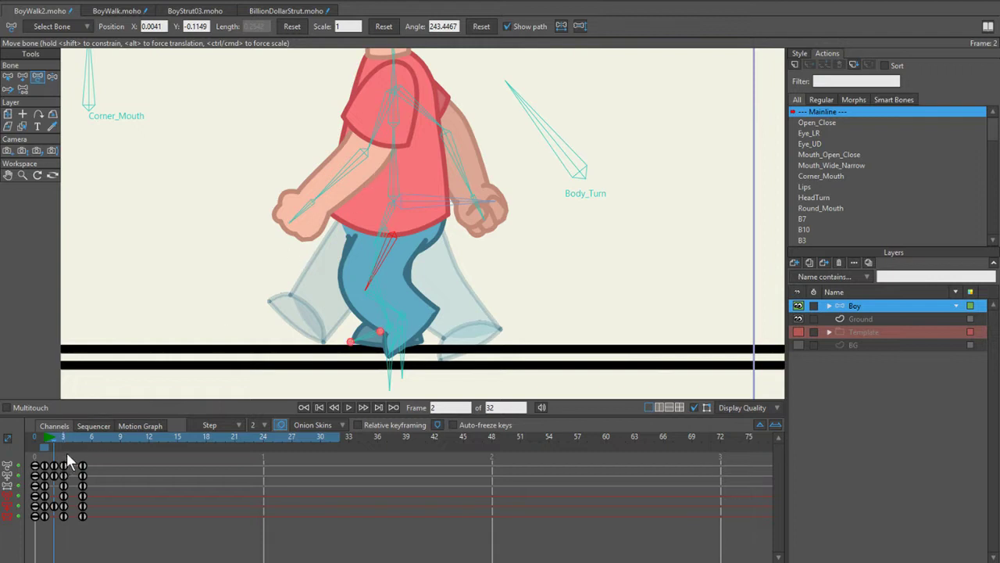
key("ctrl+f")
left_click(368, 135)
left_click(418, 108)
left_click(349, 327)
left_click(115, 356)
left_click_drag(127, 315, 138, 302)
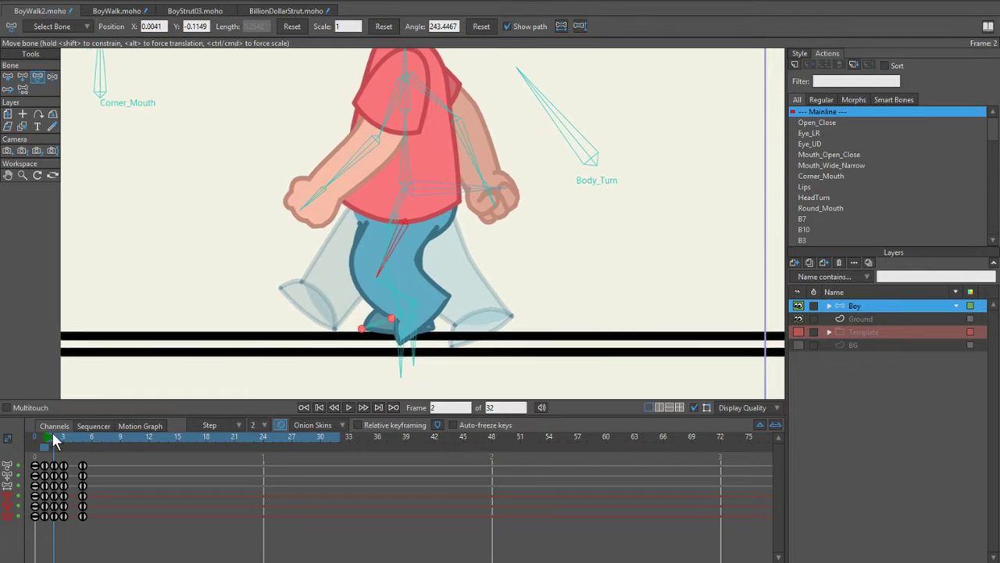
Step: Examine the leg and foot positions in the poses at frames 2, 3 and 4
mouse_move(52, 433)
left_mouse_down()
mouse_move(83, 434)
mouse_move(51, 435)
left_mouse_up()
left_click(66, 436)
scroll(441, 283, "up", 5)
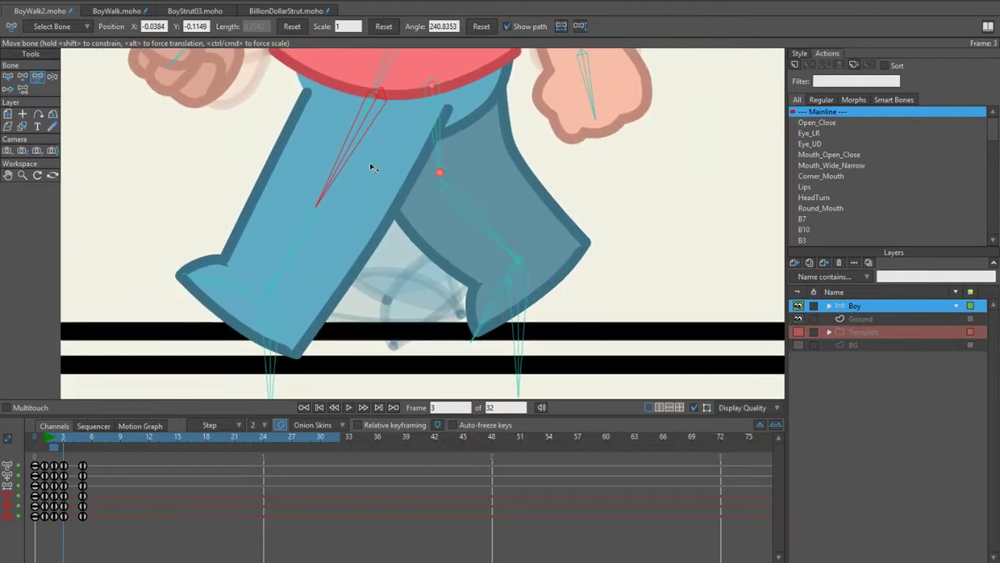
scroll(469, 109, "down", 5)
left_click_drag(412, 140, 332, 221)
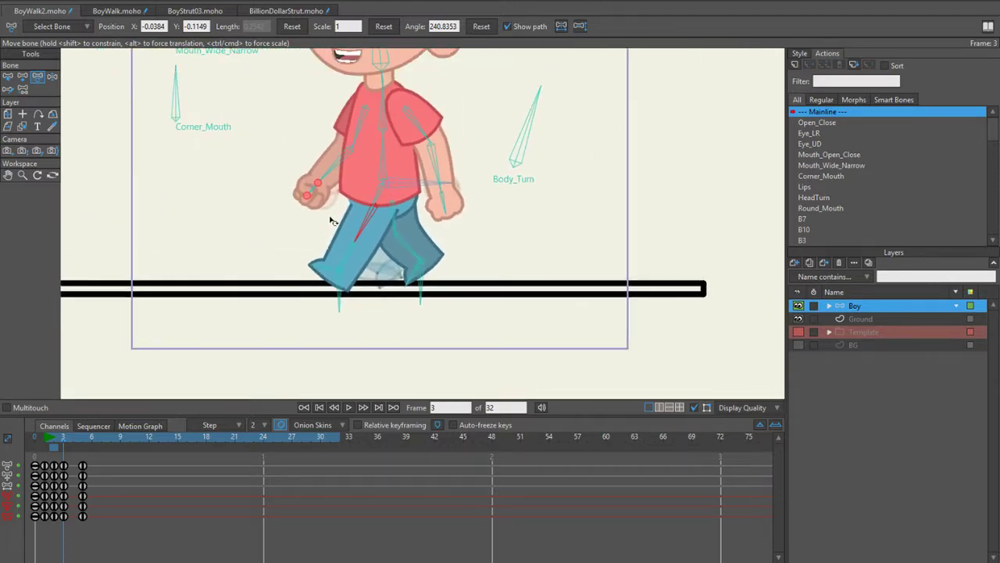
scroll(303, 266, "up", 4)
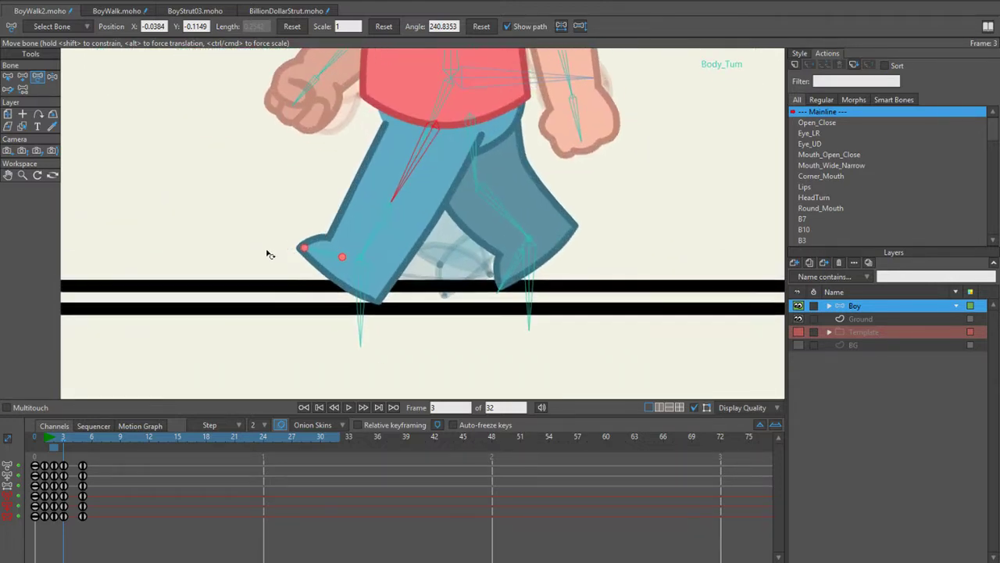
scroll(274, 250, "up", 2)
left_click(520, 184)
scroll(453, 304, "down", 2)
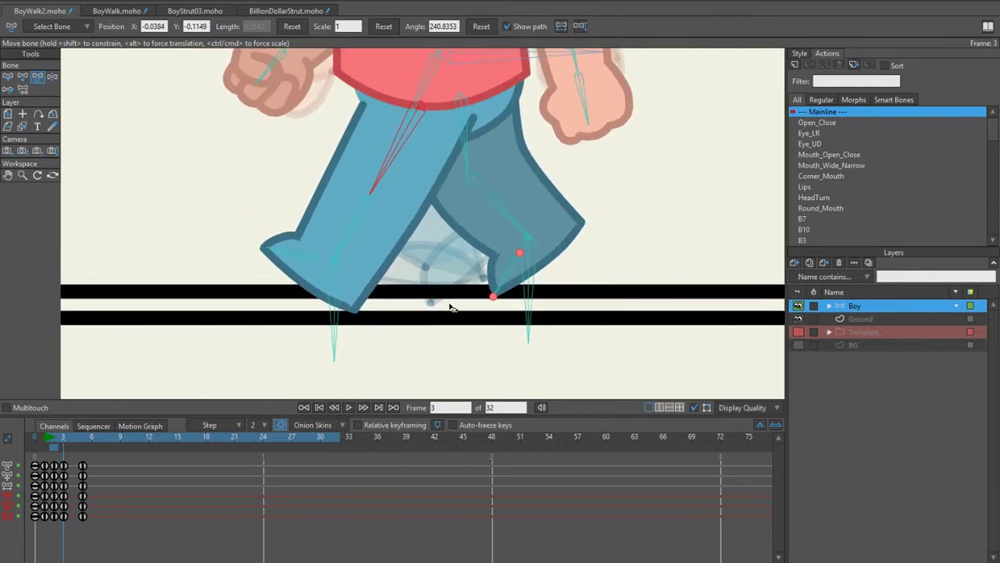
left_click(389, 352)
left_click(72, 437)
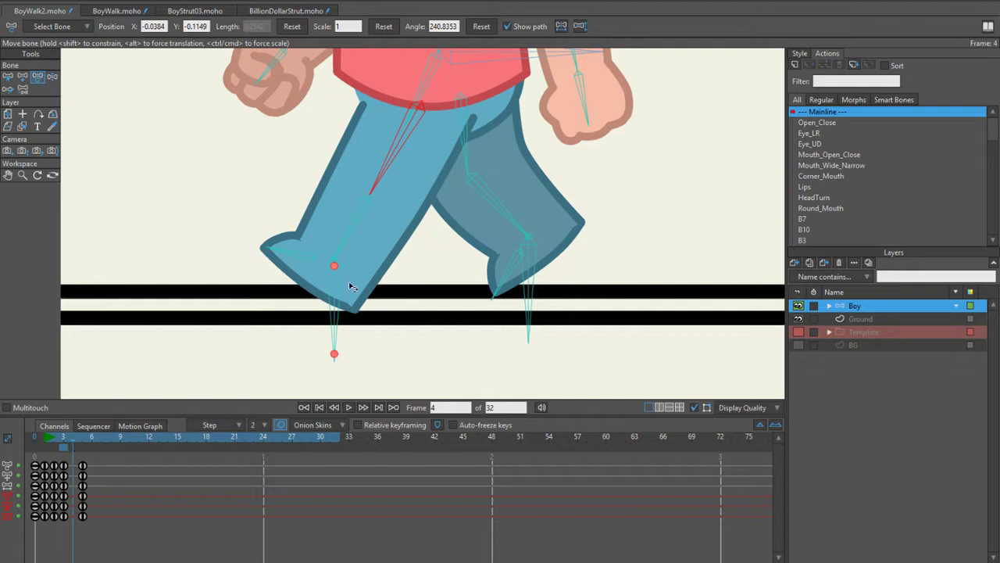
left_click(52, 436)
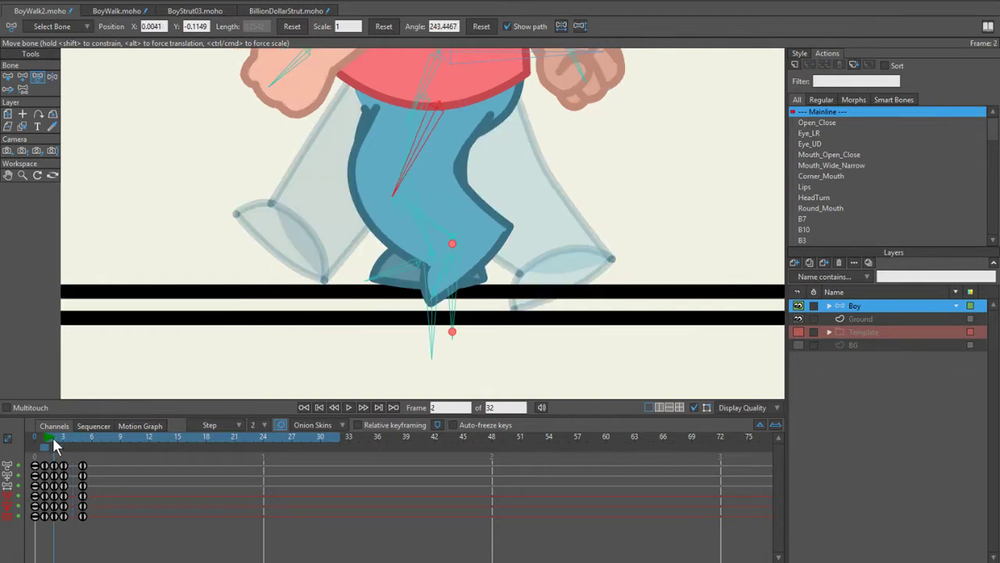
Step: At frame 4, plant the near foot flat beneath the body and shift the near thigh toward the pelvis centre
left_click(67, 438)
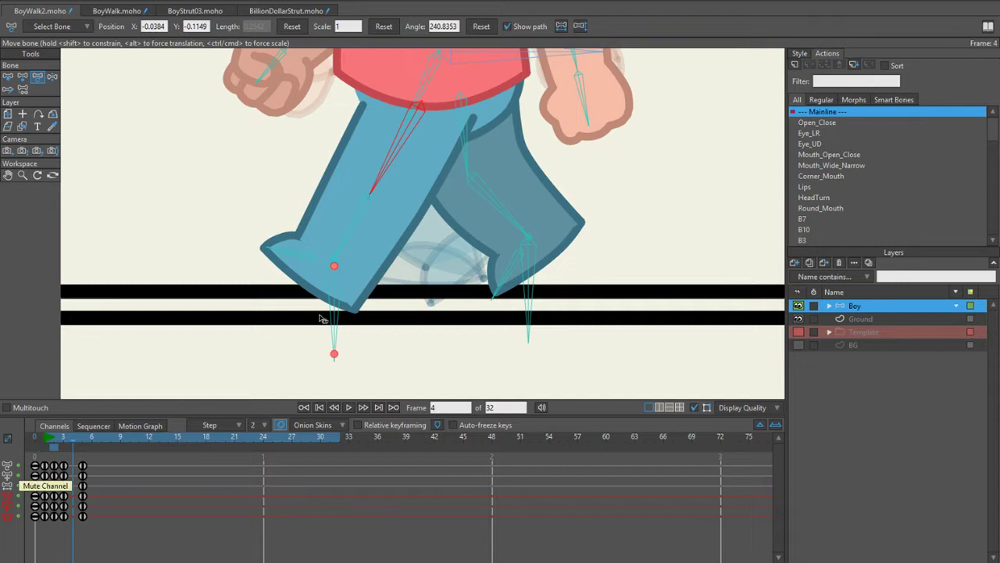
key("z")
left_click_drag(332, 349, 407, 306)
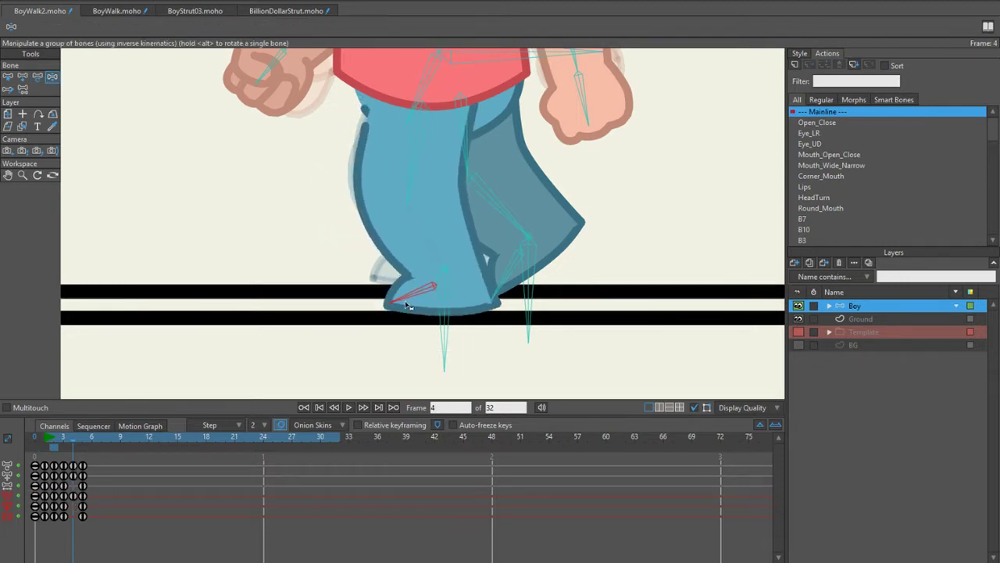
key("ctrl+z")
key("t")
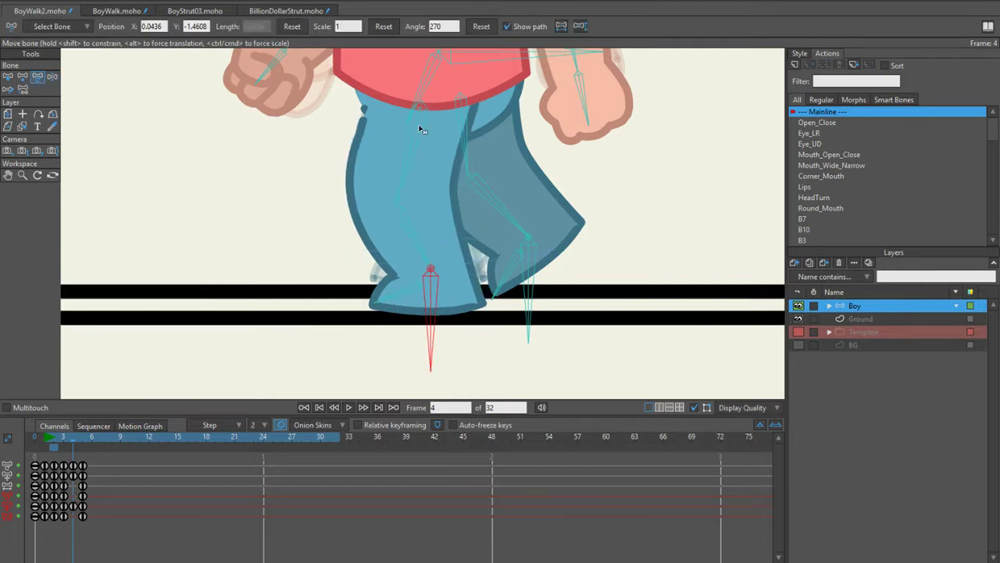
left_click_drag(425, 111, 441, 114)
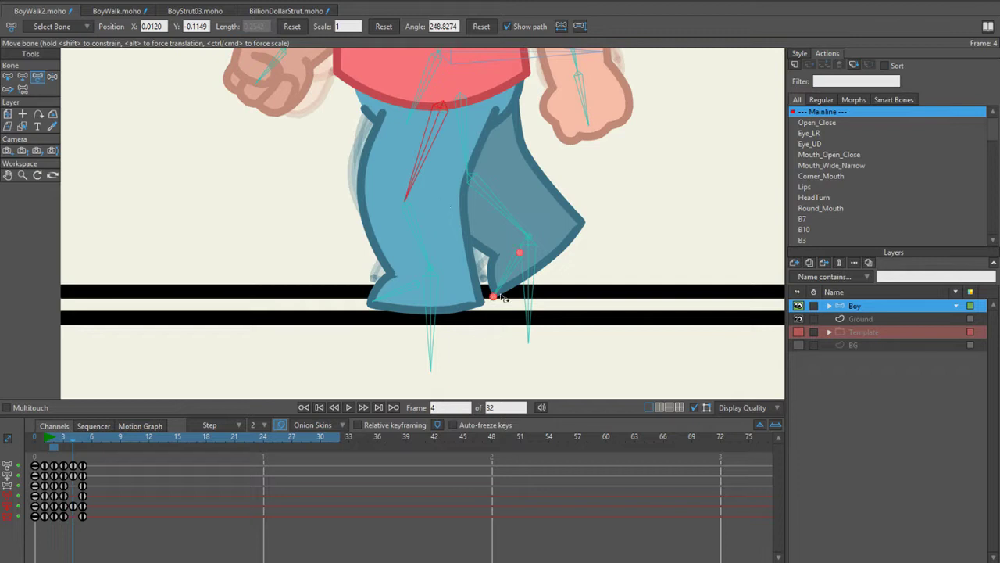
Step: At frame 4, lift the far foot and bring it under the body with a bent knee, shifting the far thigh toward the pelvis centre
key("z")
left_click_drag(530, 300, 532, 272)
key("t")
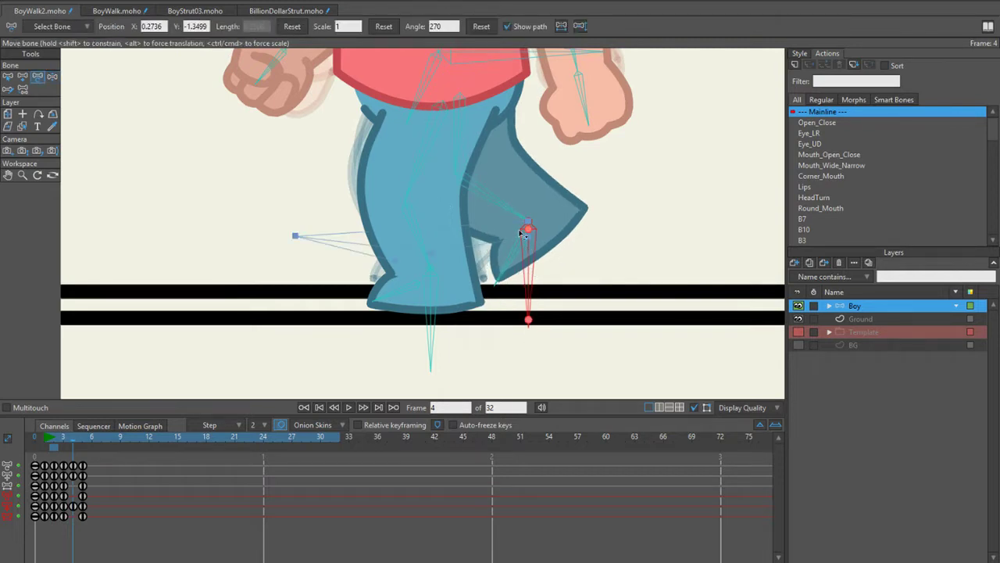
key("b")
key("t")
left_click(422, 110)
key("z")
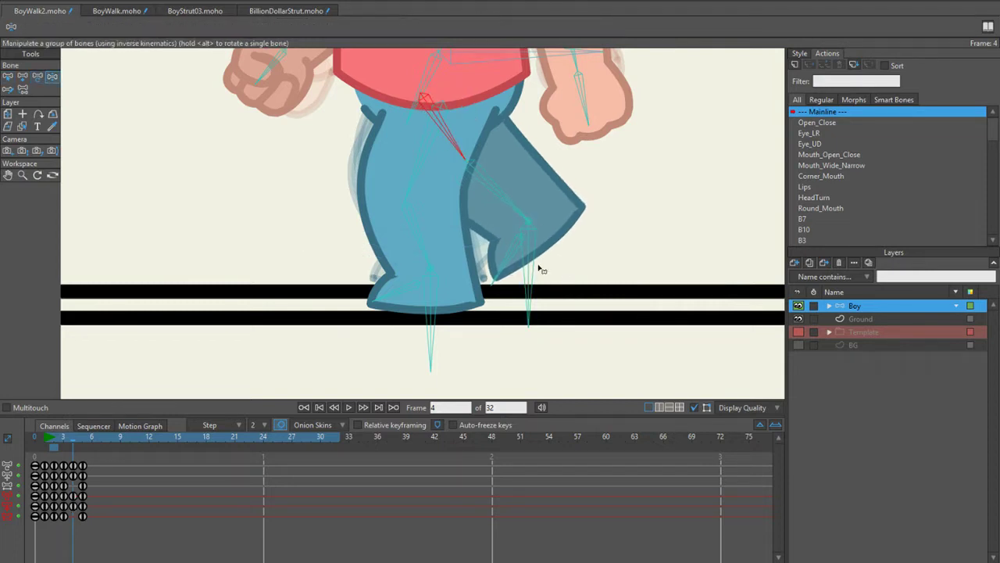
left_click_drag(536, 272, 463, 280)
Step: Hide the LegF and FootF layers to inspect the far leg's pose, and show both layers again
scroll(464, 280, "up", 5)
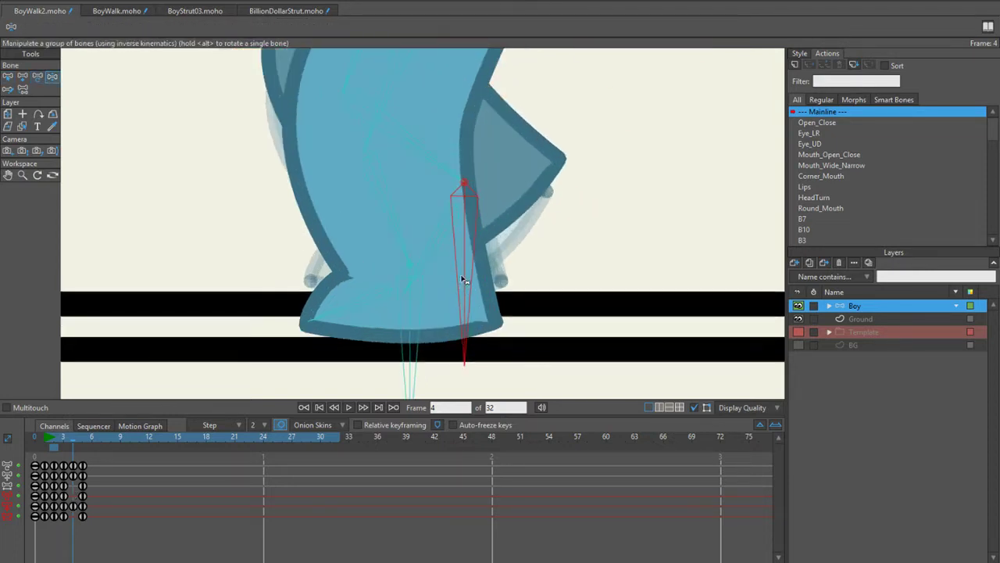
scroll(422, 267, "down", 4)
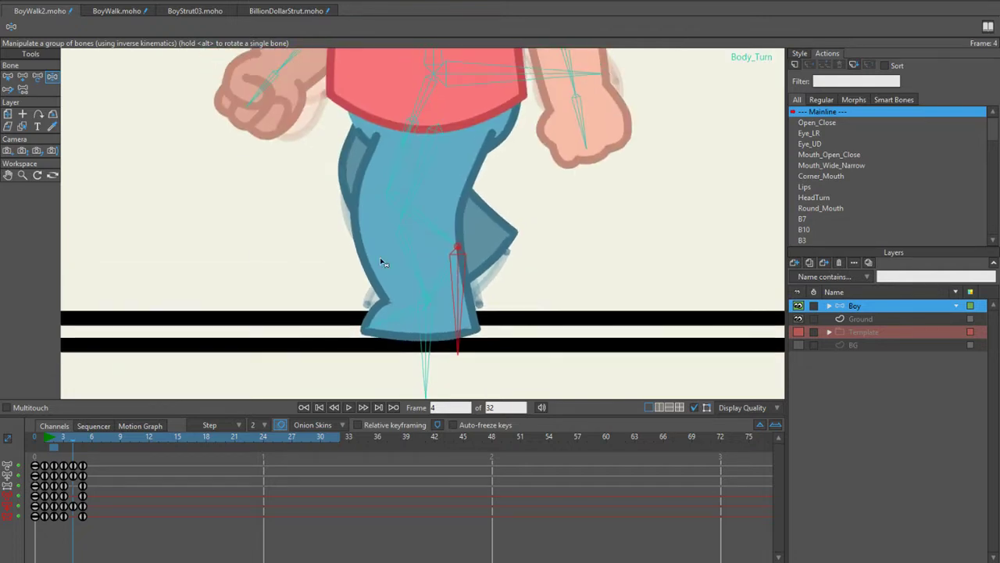
right_click(383, 261, "alt")
left_click(798, 503)
scroll(446, 339, "up", 4)
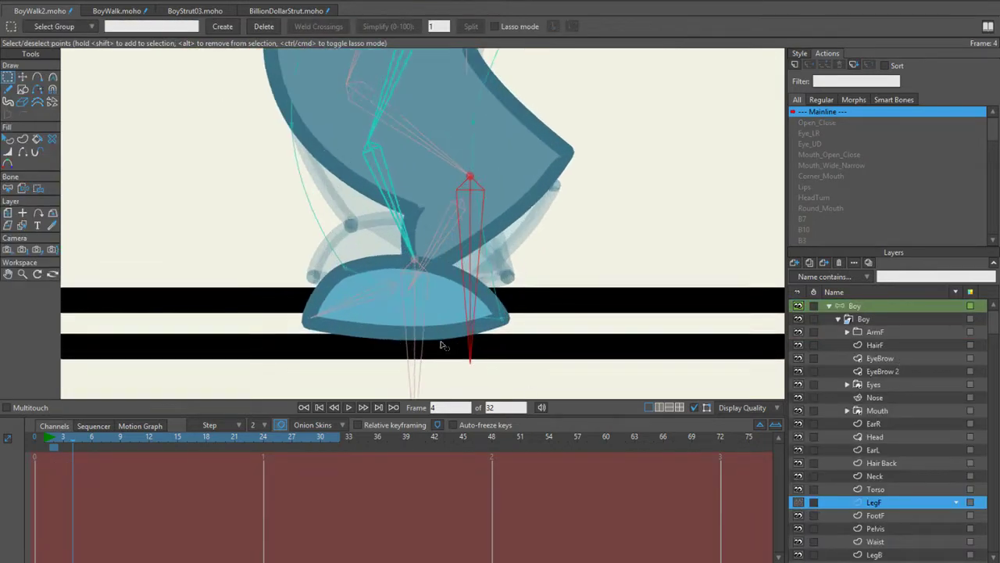
right_click(432, 320, "alt")
left_click(798, 515)
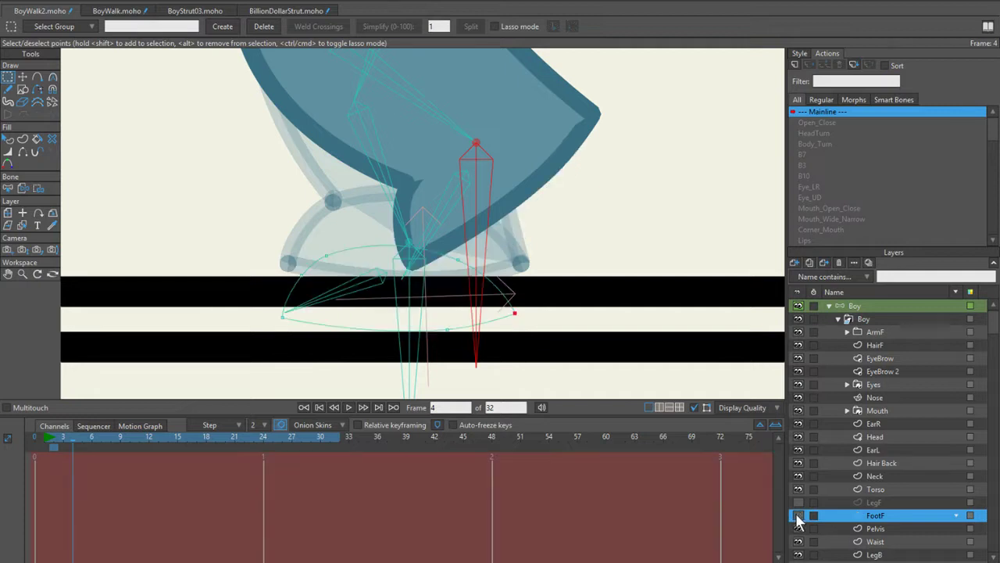
scroll(352, 247, "up", 1)
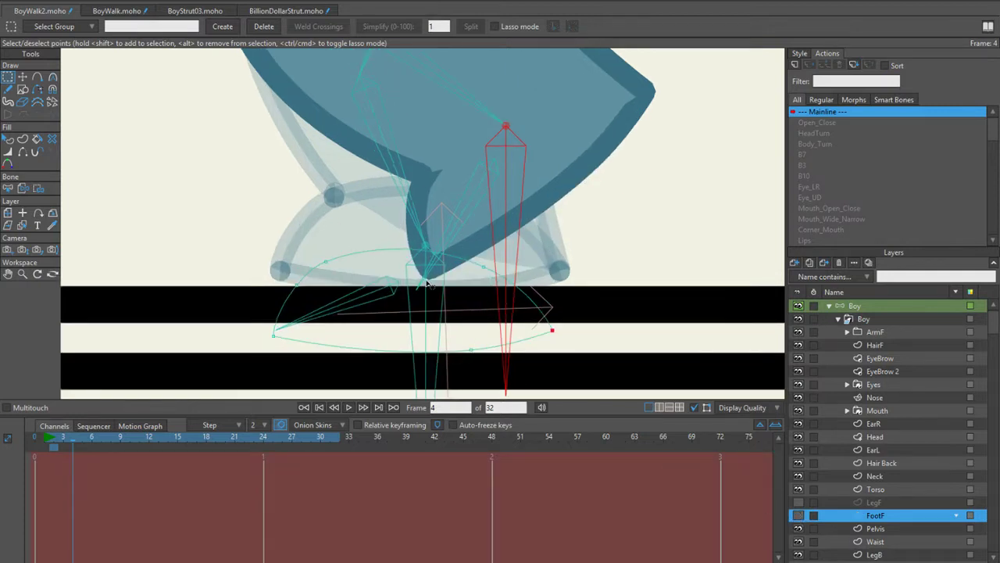
scroll(425, 284, "down", 3)
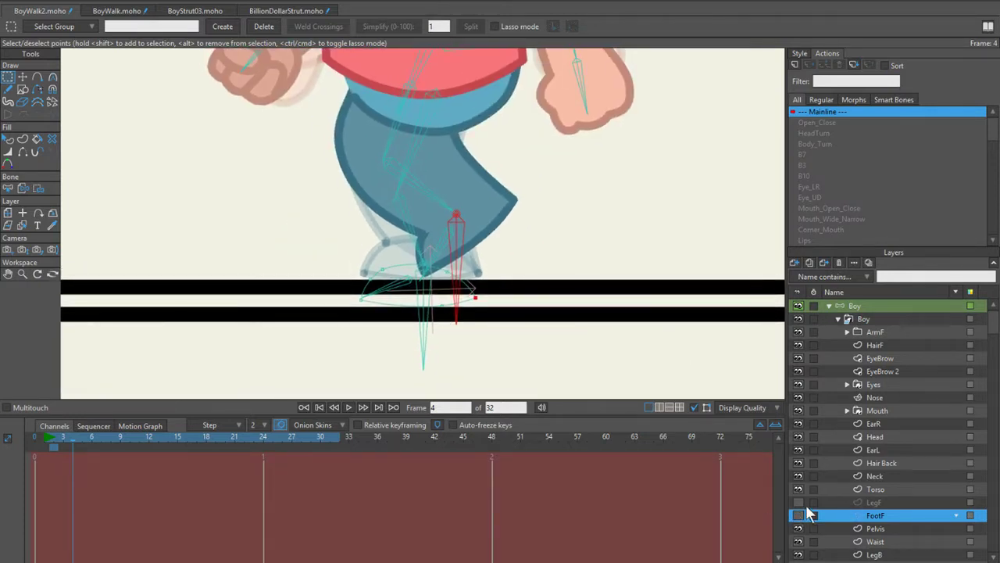
left_click_drag(798, 516, 799, 502)
scroll(540, 257, "down", 4)
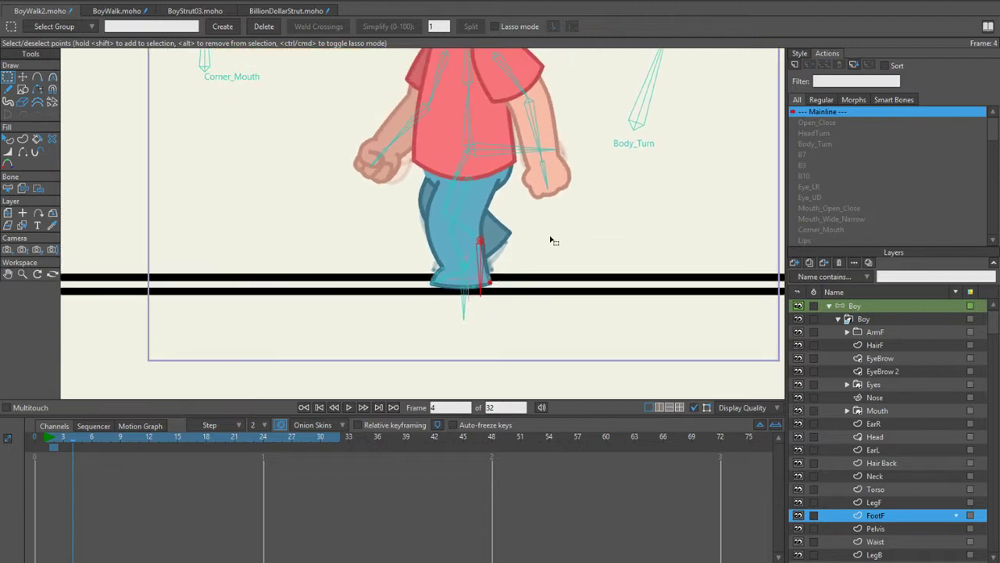
scroll(506, 279, "up", 4)
scroll(352, 148, "down", 1)
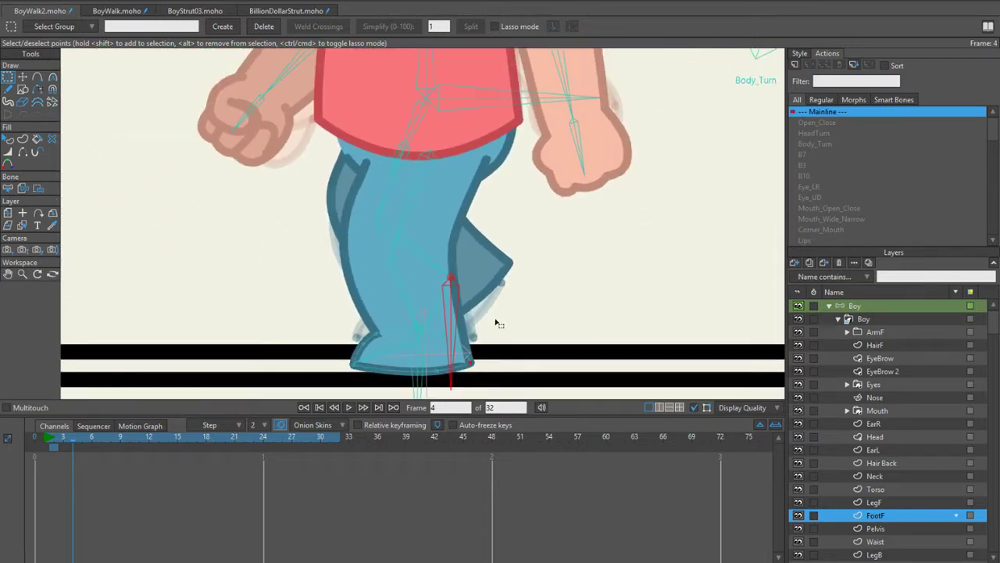
left_click_drag(504, 304, 500, 298)
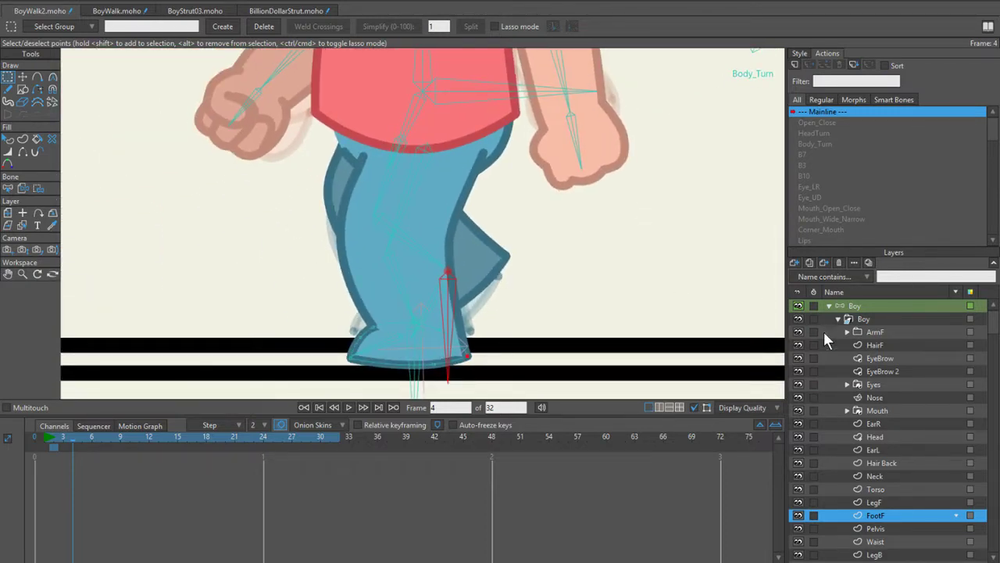
Step: Return to the Boy bone layer and lower the near foot slightly at frame 4 to straighten the near leg
left_click(859, 305)
left_click(828, 306)
scroll(529, 310, "up", 2)
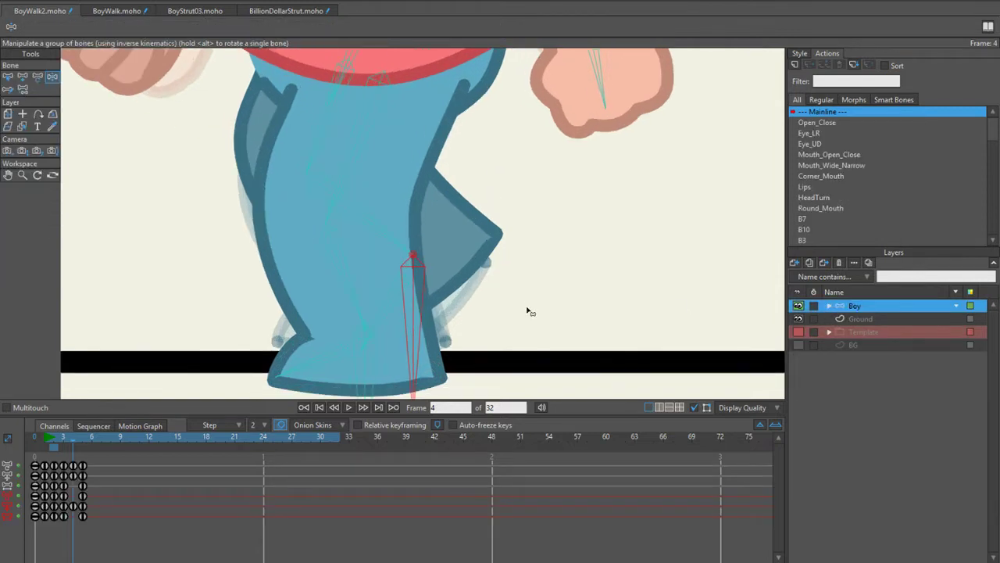
left_click(396, 354)
mouse_move(386, 344)
left_mouse_down()
mouse_move(391, 357)
mouse_move(388, 349)
left_mouse_up()
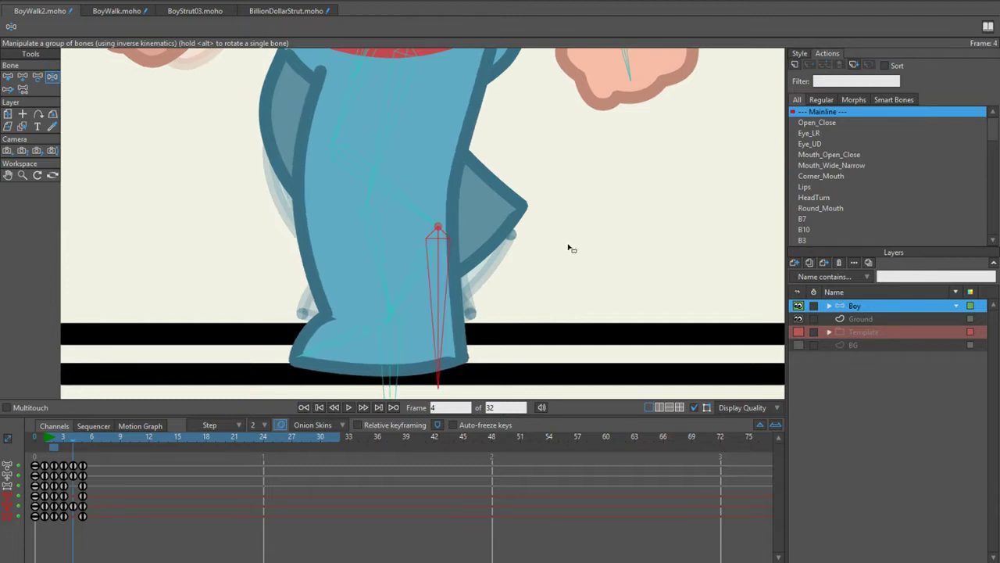
Step: Deselect all bones, freeze the full passing pose at frame 4, and return to frame 1
scroll(592, 232, "down", 3)
key("b")
scroll(588, 239, "up", 4)
scroll(587, 236, "down", 5)
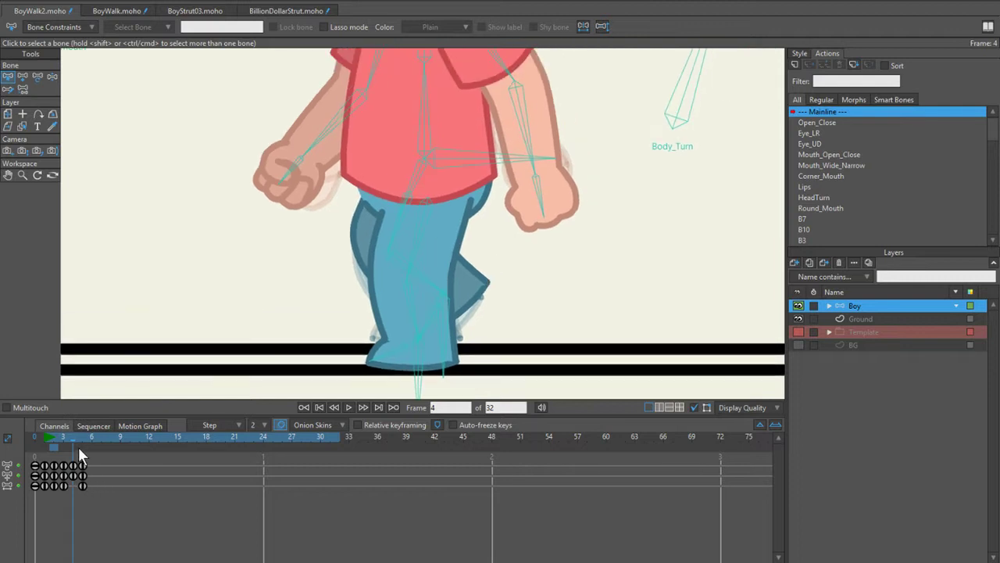
left_click_drag(61, 439, 47, 438)
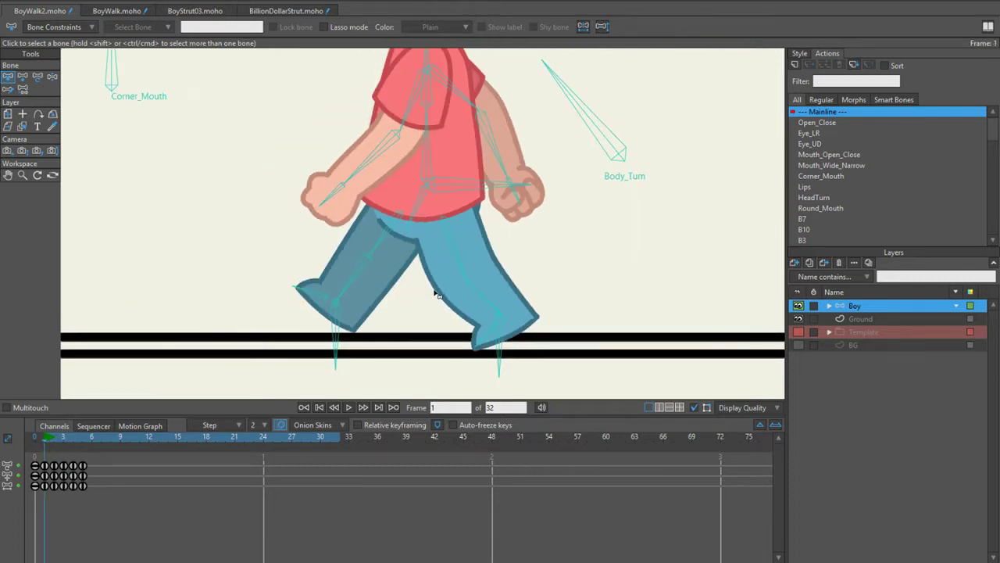
Step: Step back and forth through the keyframes from frame 1 onward to review the stride and passing poses
scroll(437, 289, "up", 1)
key("ctrl+Right")
key("ctrl+Left")
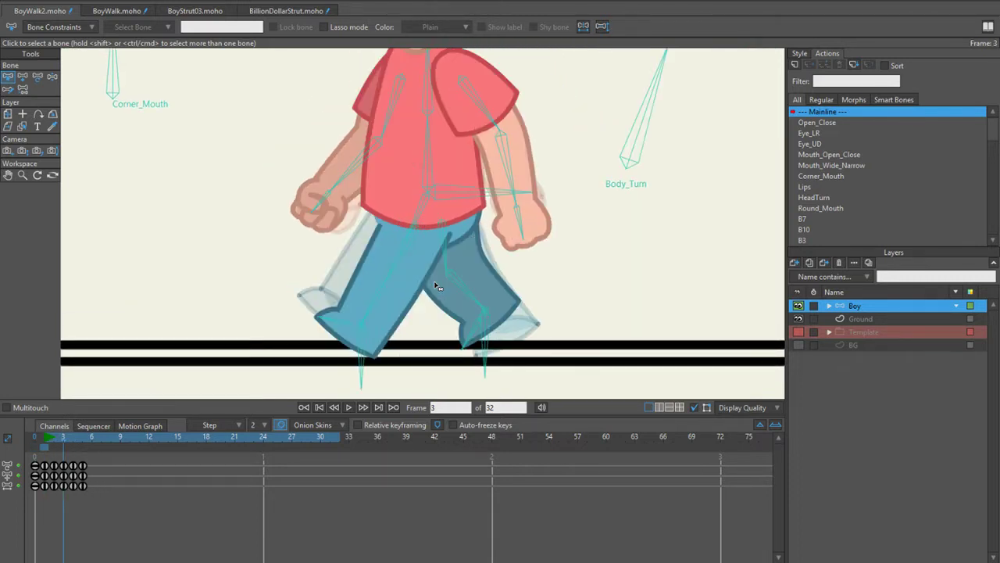
key("ctrl+Right")
key("ctrl+Left")
key("ctrl+Right")
key("ctrl+Left")
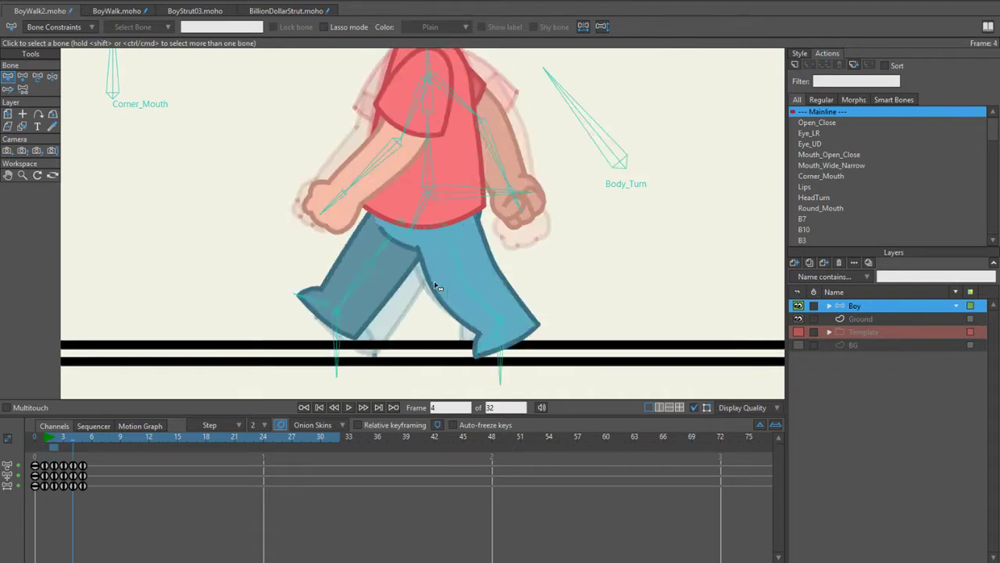
key("ctrl+Right")
key("ctrl+Left")
key("ctrl+Right")
key("ctrl+Right")
key("ctrl+Right")
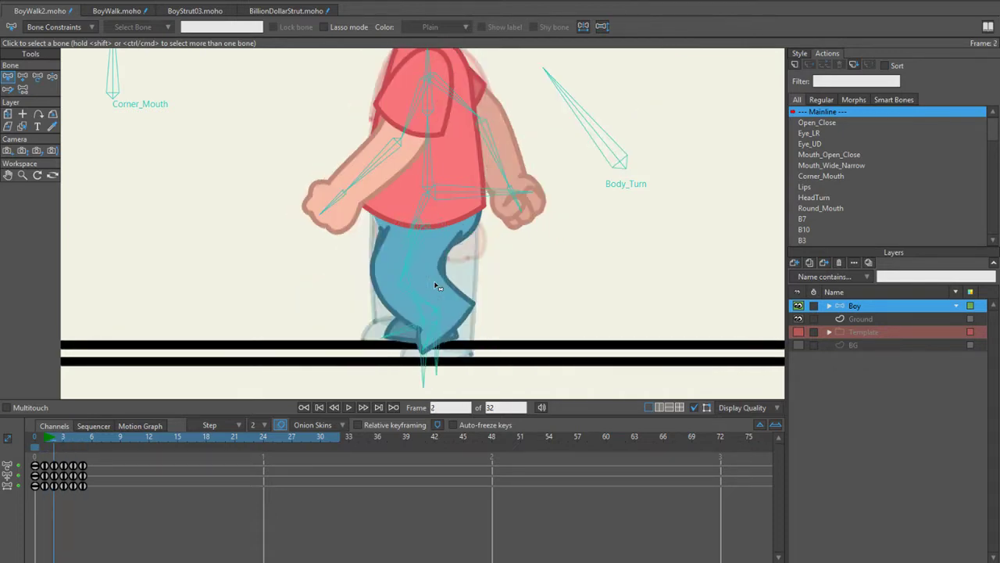
key("ctrl+Left")
key("ctrl+Right")
key("ctrl+Left")
key("ctrl+Right")
key("ctrl+Right")
key("ctrl+Left")
key("ctrl+Left")
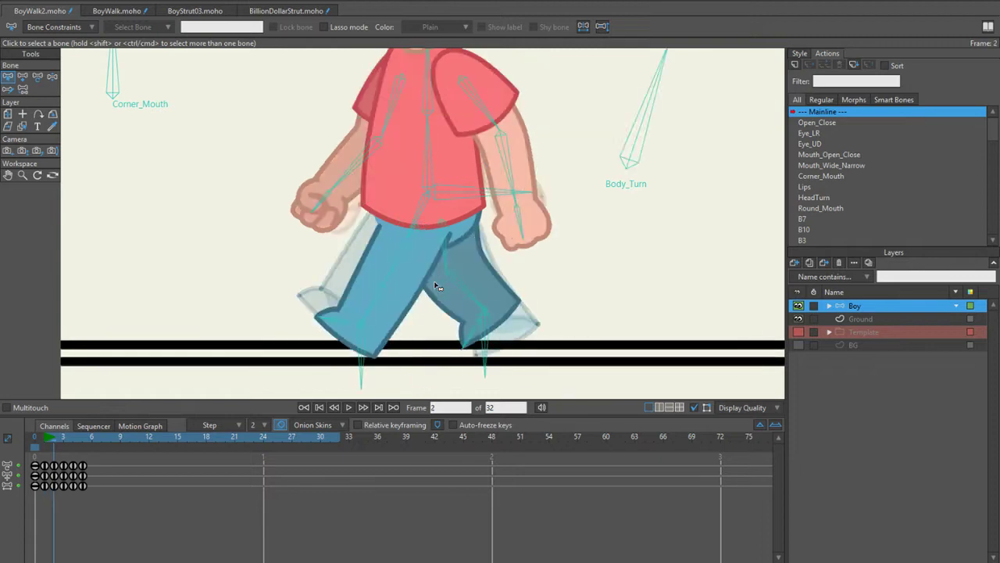
key("ctrl+Left")
key("ctrl+Right")
key("ctrl+Left")
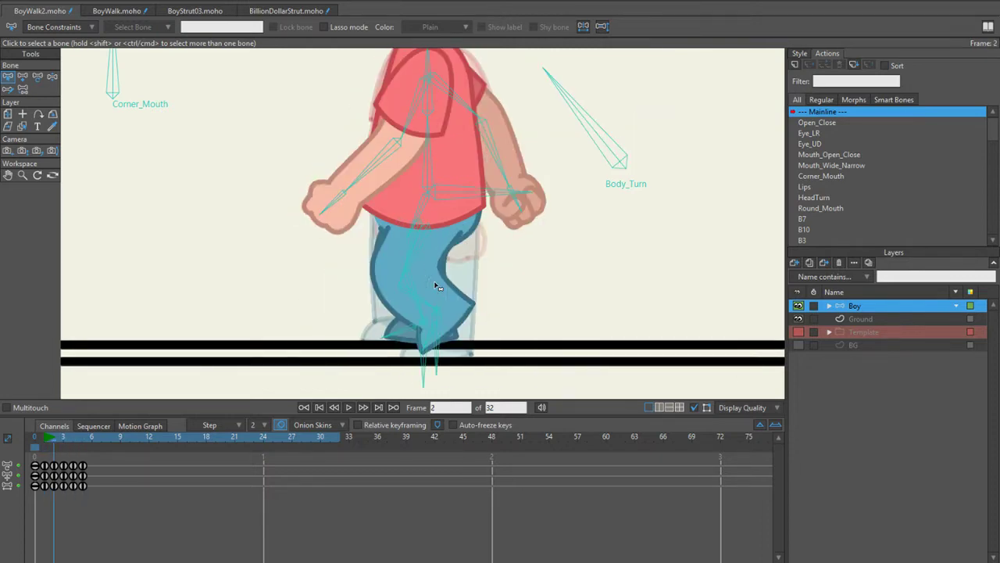
Step: Step back and forth between frames 1, 2 and 3 to compare the contact poses with the passing pose
key("ctrl+Left")
scroll(332, 232, "down", 3)
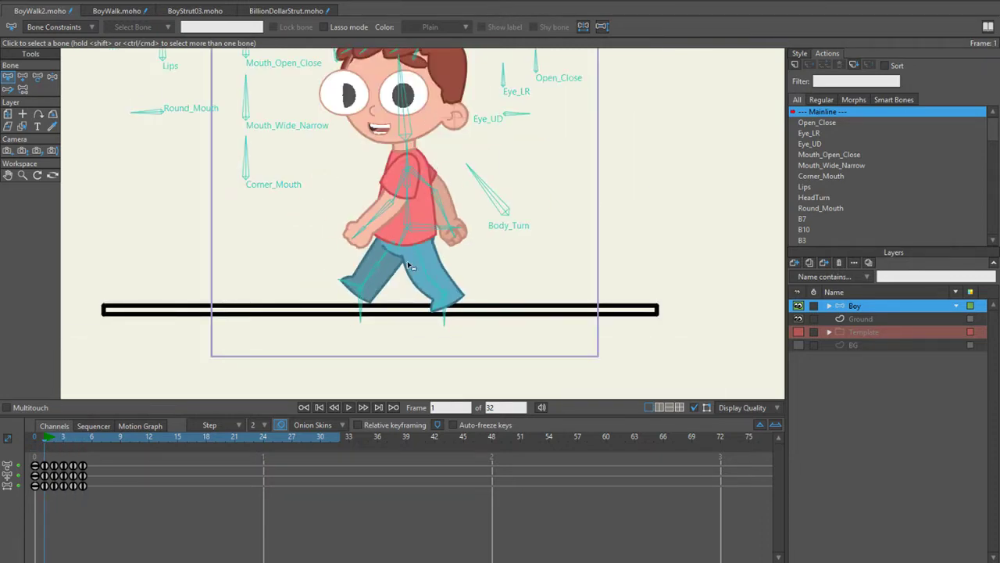
scroll(409, 266, "up", 3)
key("ctrl+Right")
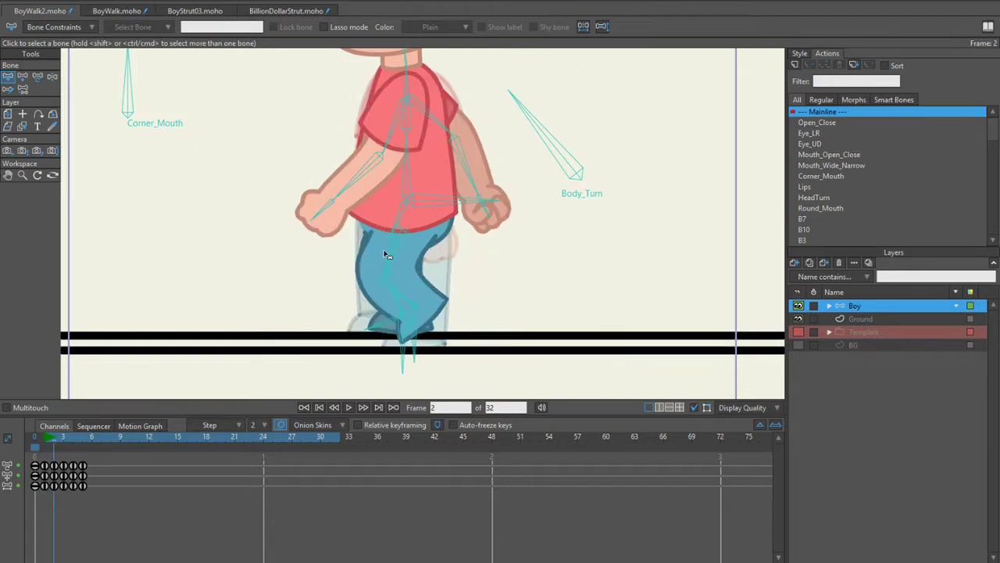
key("ctrl+Right")
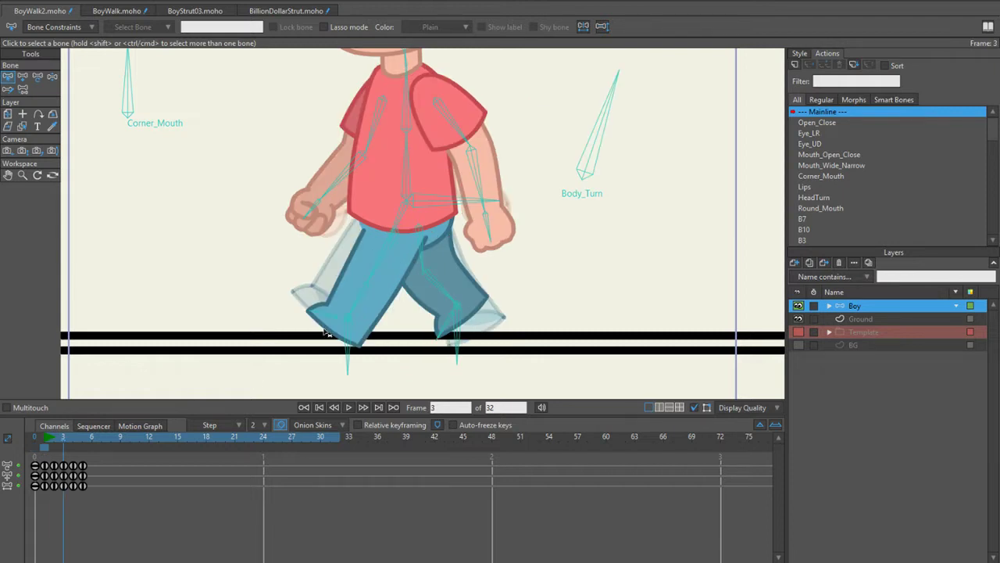
left_click_drag(59, 438, 45, 439)
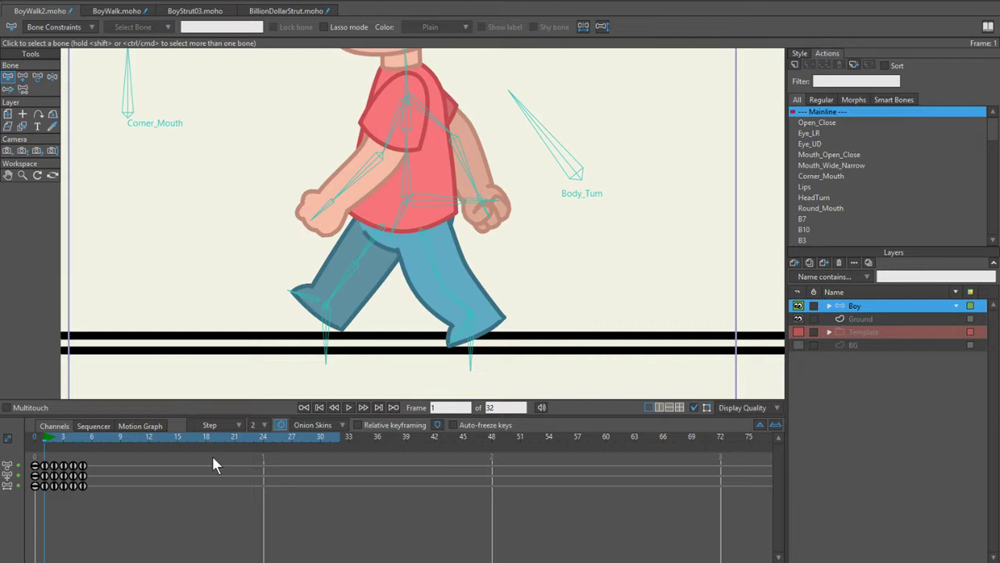
key("ctrl+Right")
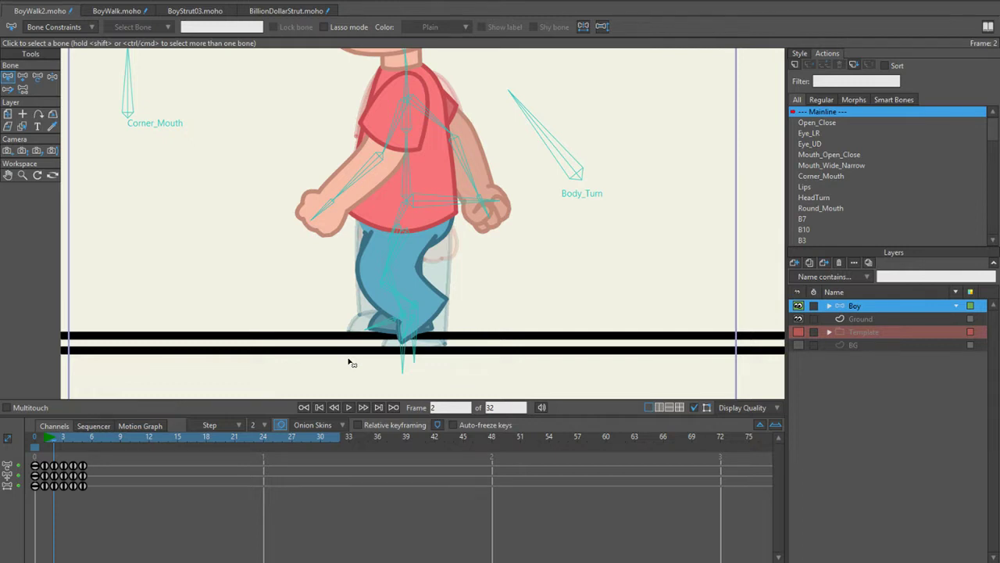
key("ctrl+Right")
key("ctrl+Left")
key("ctrl+Right")
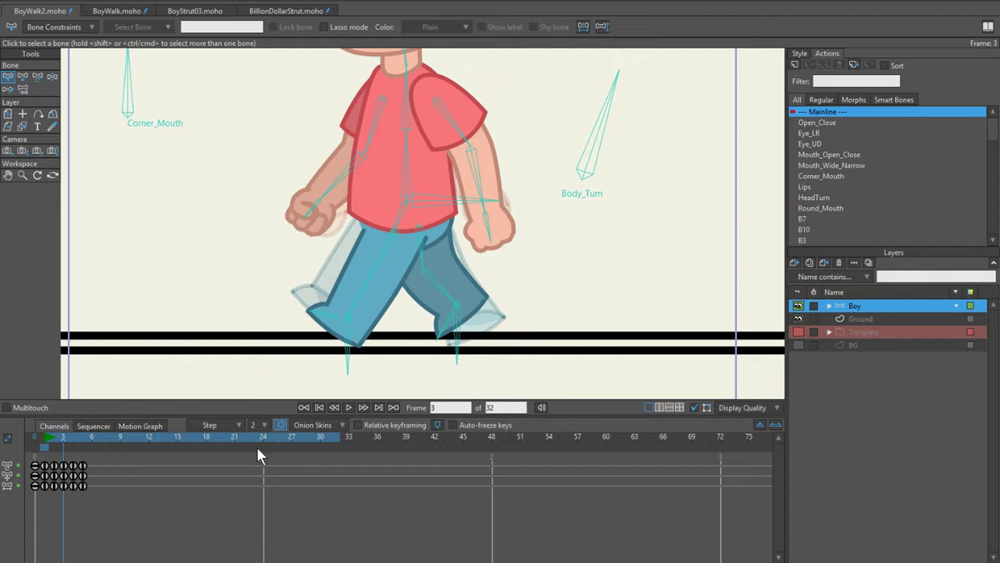
Step: Stretch the walk's keyframe spacing so the poses fall on frames 1, 9, 17, 25 and 33
scroll(348, 269, "down", 2)
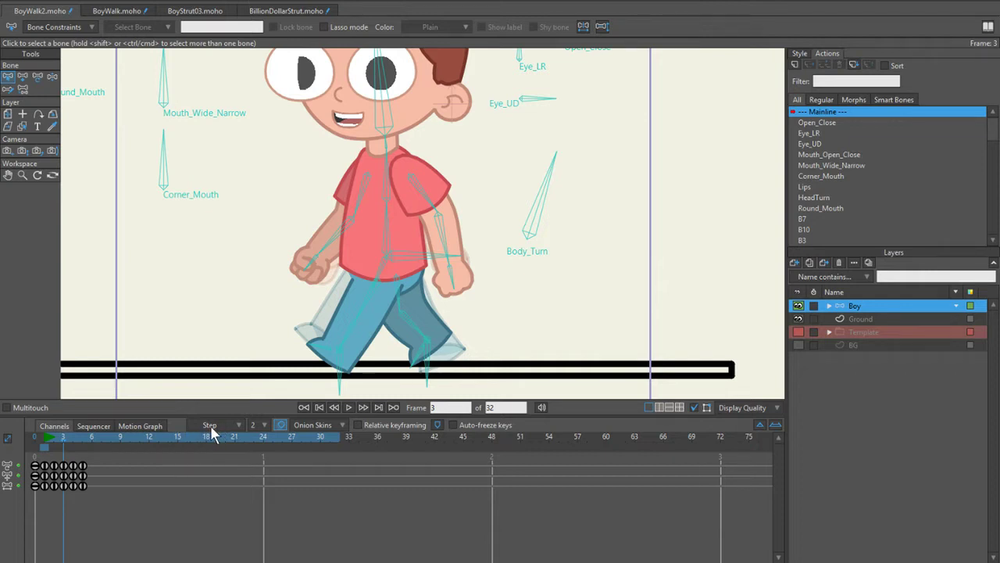
left_click_drag(56, 493, 350, 493)
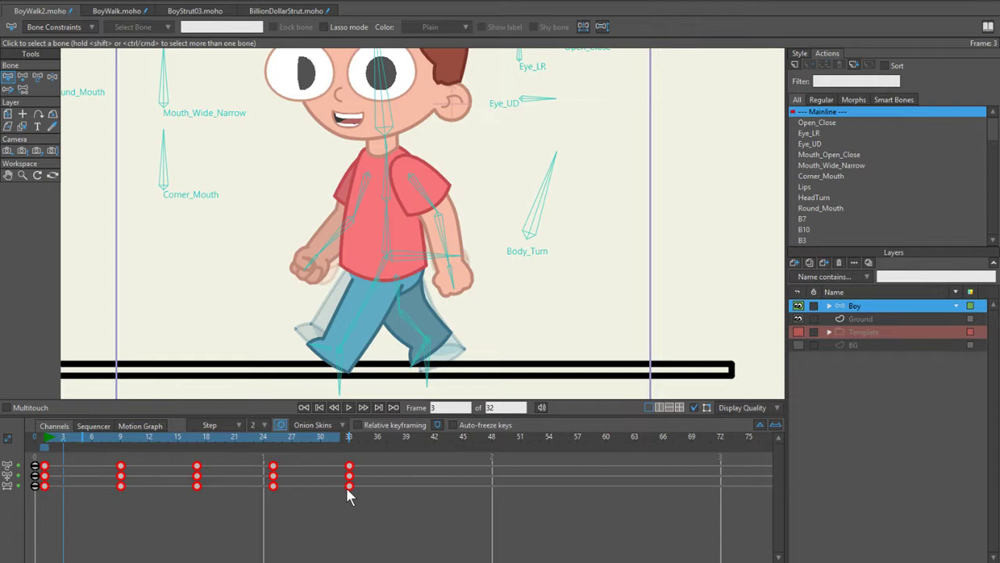
left_click(93, 525)
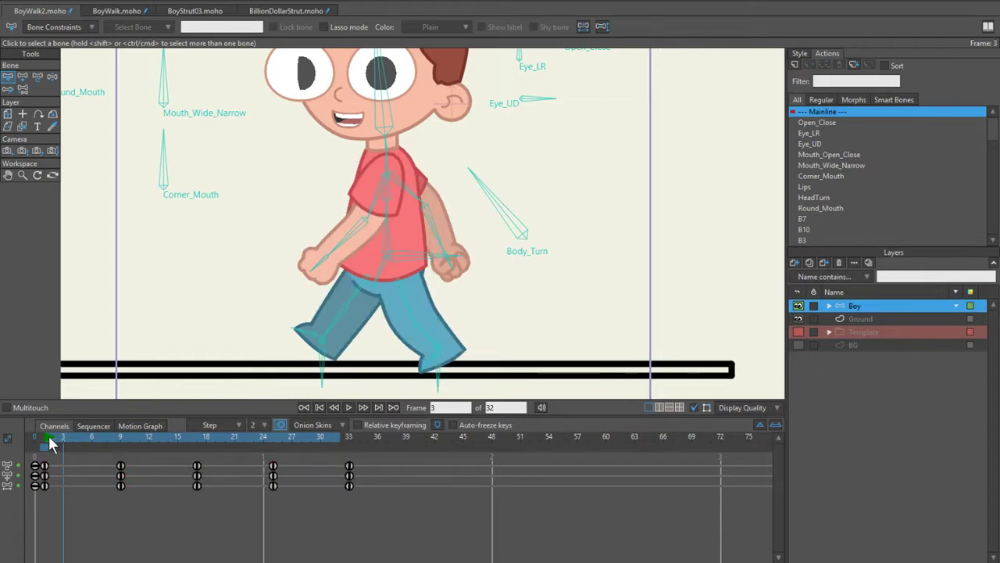
Step: Play the respaced walk, turn off onion skins, and play it again from frame 1
left_click_drag(90, 437, 46, 447)
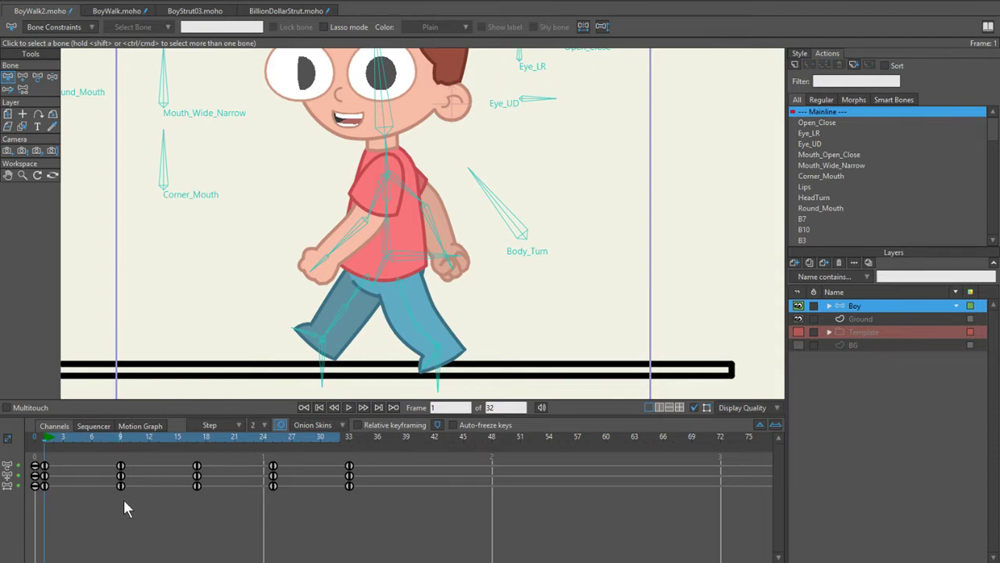
key("space")
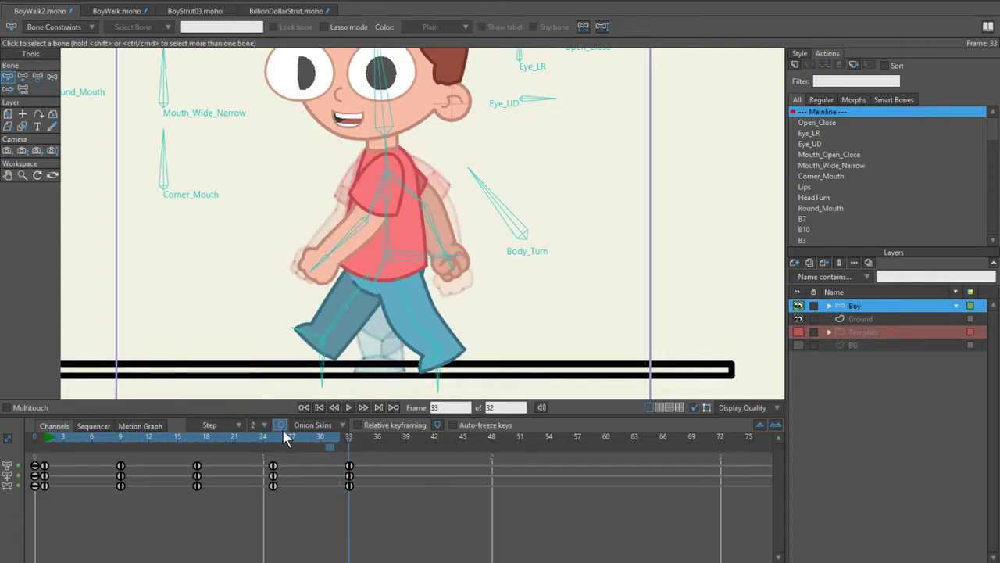
left_click(197, 440)
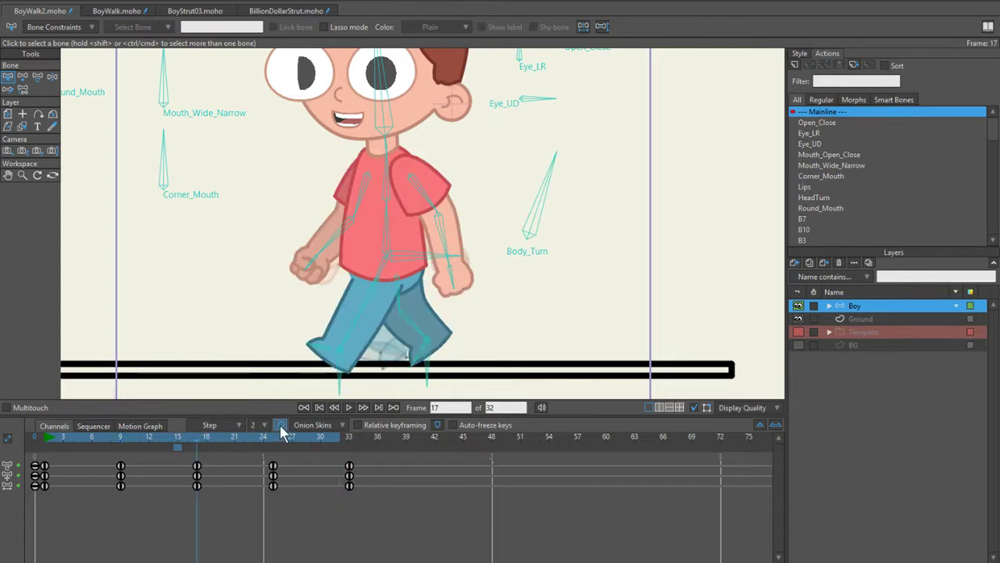
left_click(281, 425)
left_click_drag(180, 439, 41, 453)
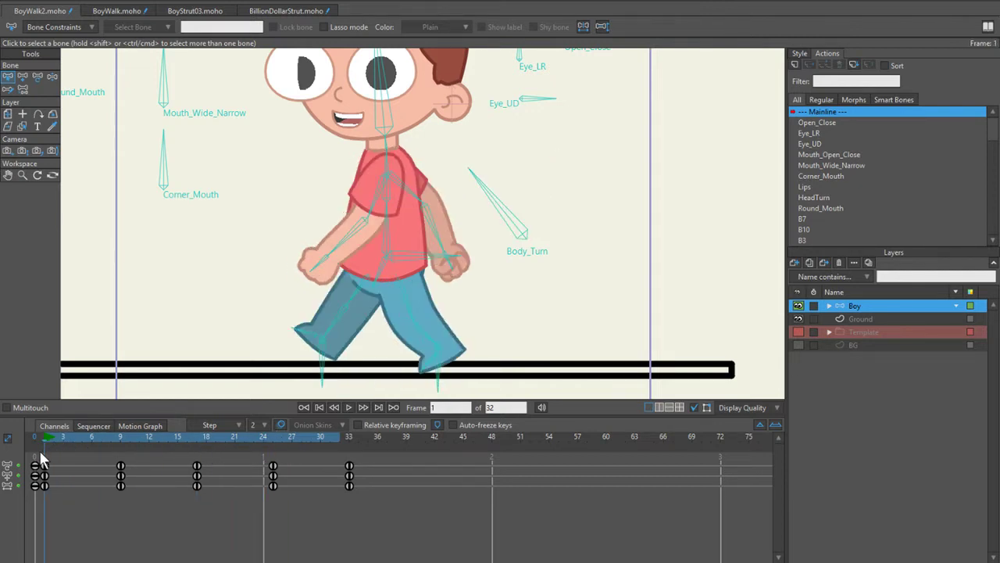
key("space")
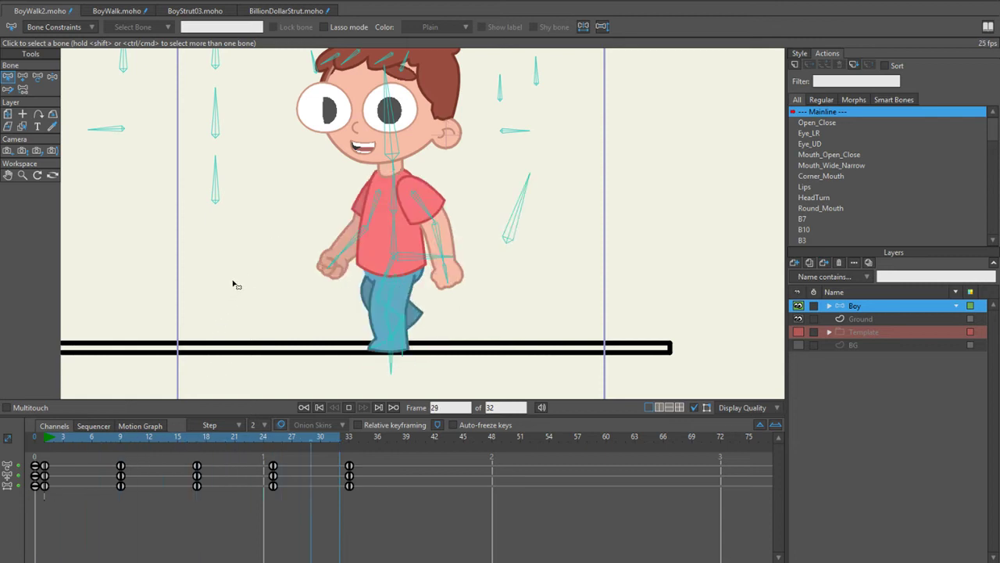
Step: Play the finished walk in BoyWalk.moho for comparison, and return to BoyWalk2.moho
left_click(116, 11)
left_click(345, 408)
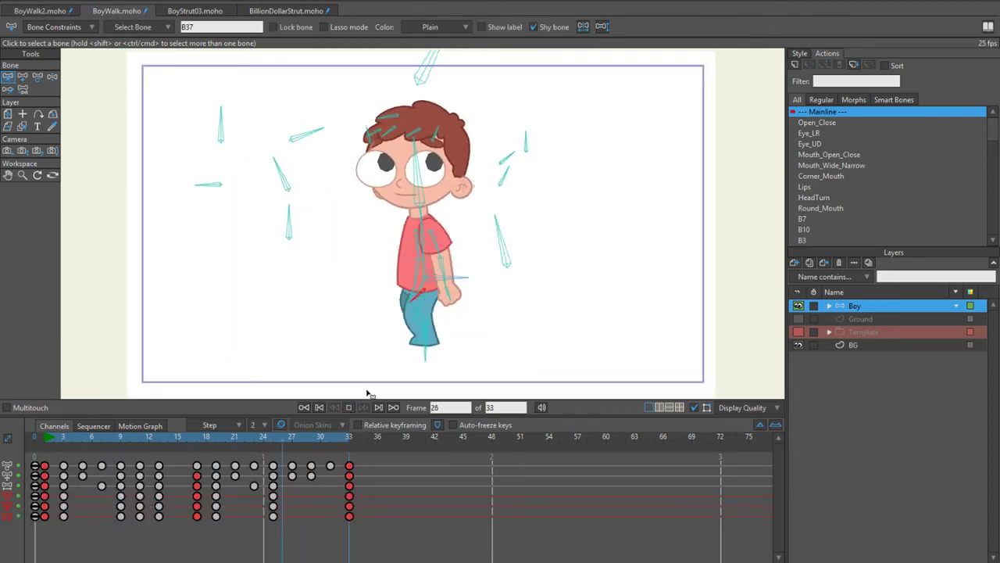
left_click(349, 407)
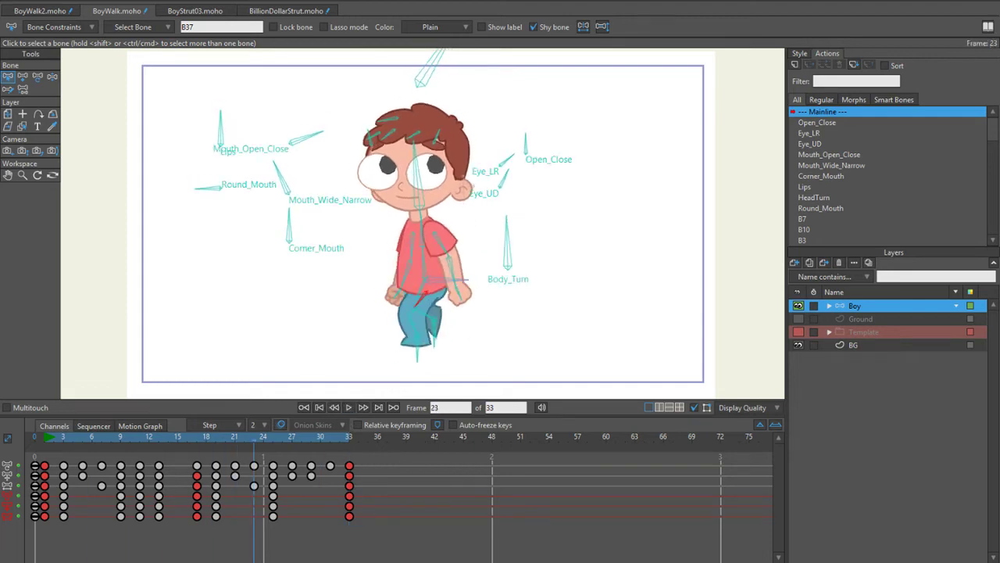
left_click(39, 11)
Step: Go to frame 5 and change all walk keyframes from frame 1 to 33 from step to smooth interpolation
scroll(305, 218, "up", 6)
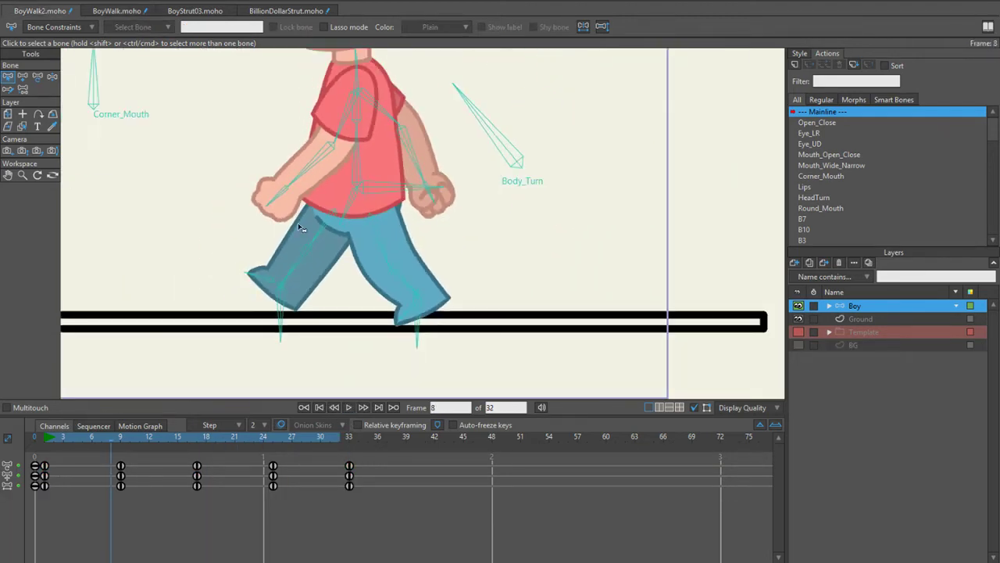
mouse_move(87, 439)
left_mouse_down()
mouse_move(75, 437)
mouse_move(82, 444)
left_mouse_up()
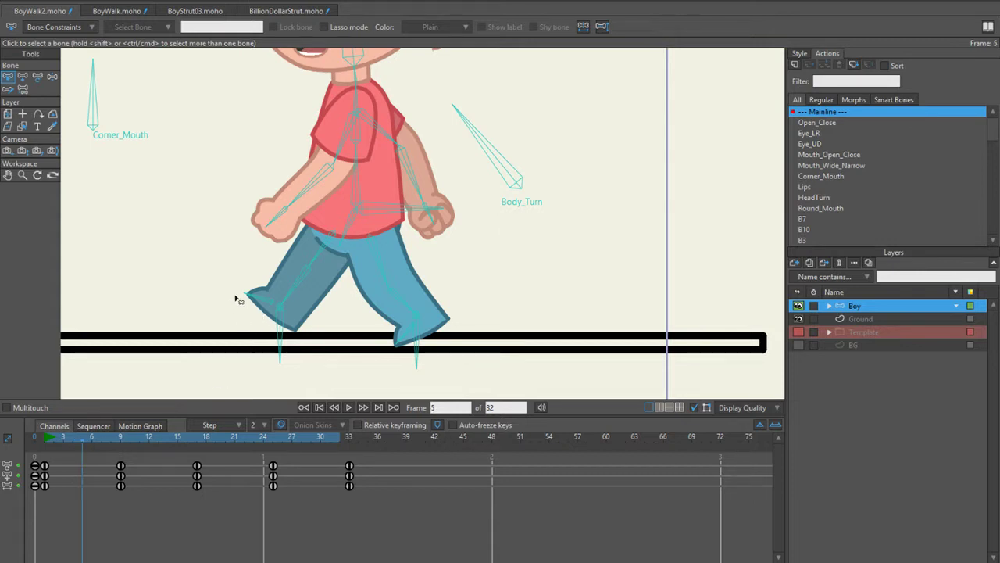
left_click_drag(245, 326, 268, 331)
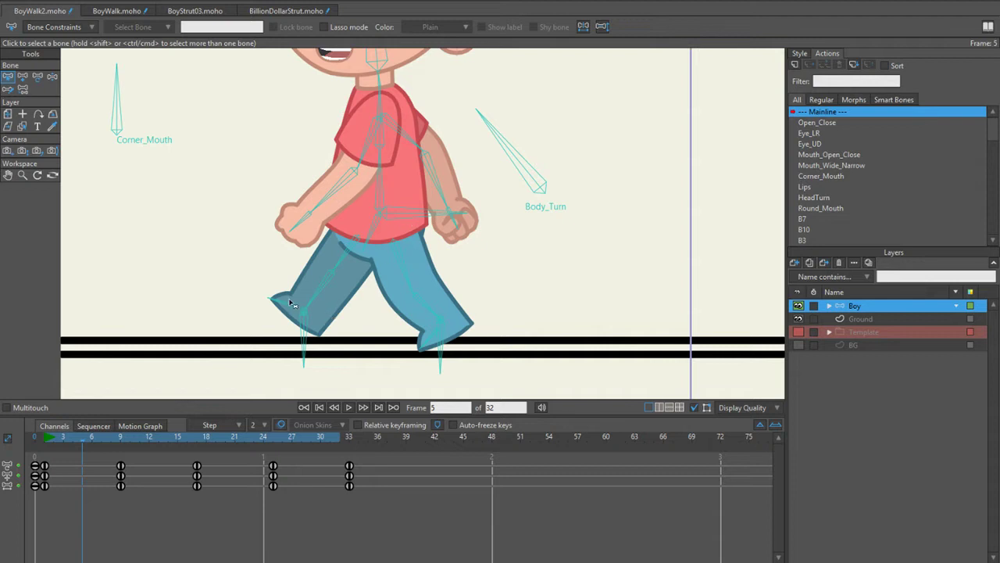
left_click_drag(383, 335, 375, 322)
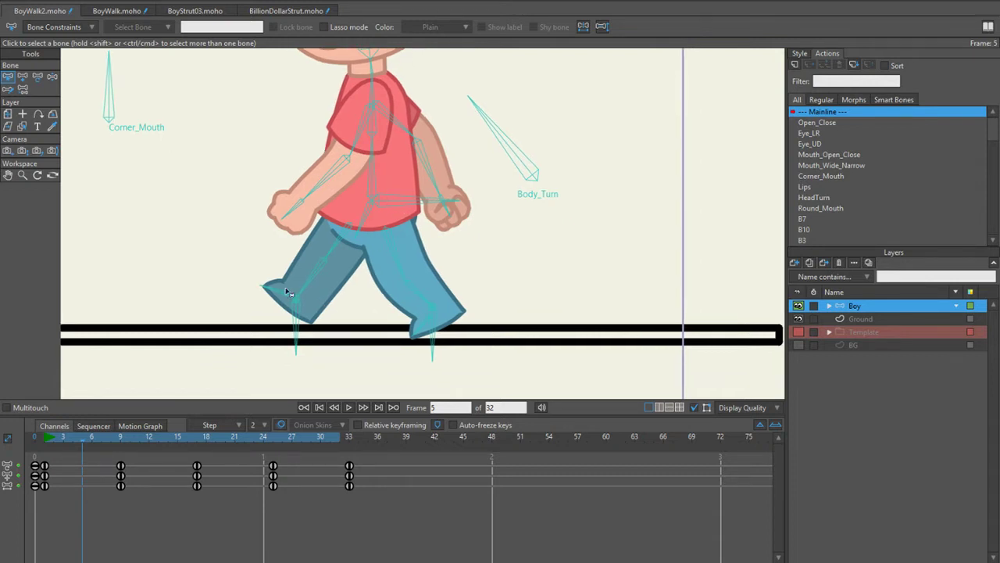
scroll(380, 275, "up", 2)
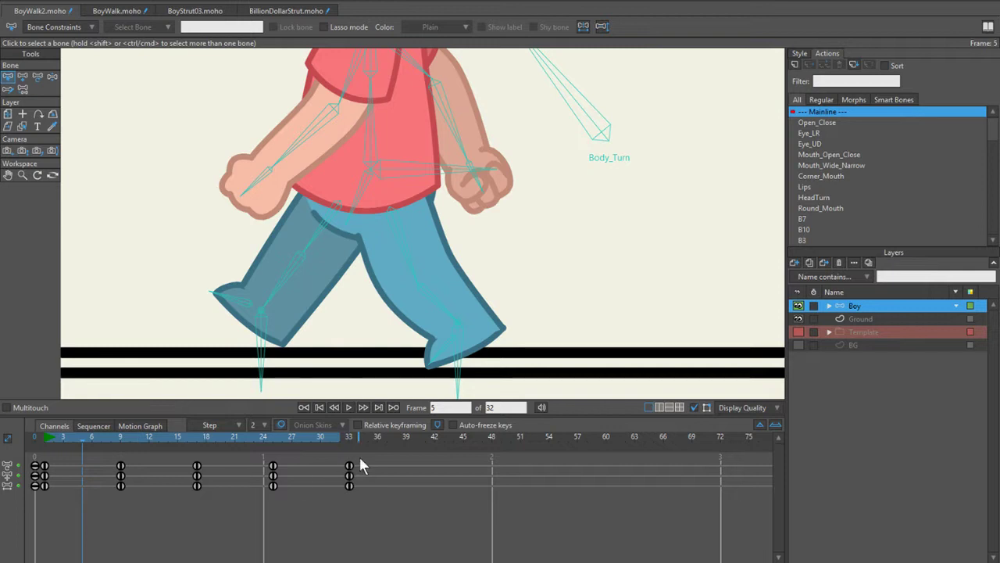
left_click_drag(361, 460, 45, 495)
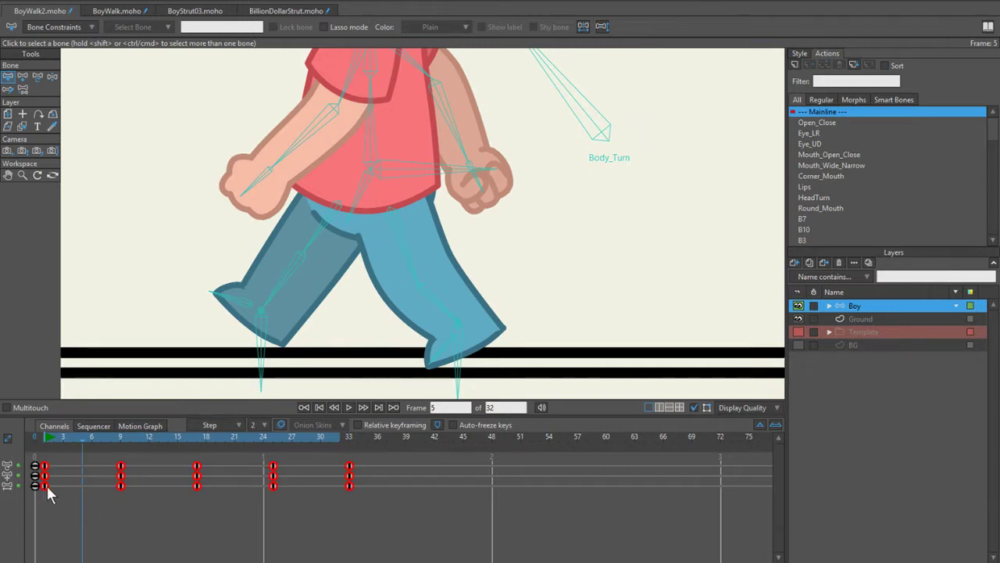
right_click(46, 484)
left_click(108, 401)
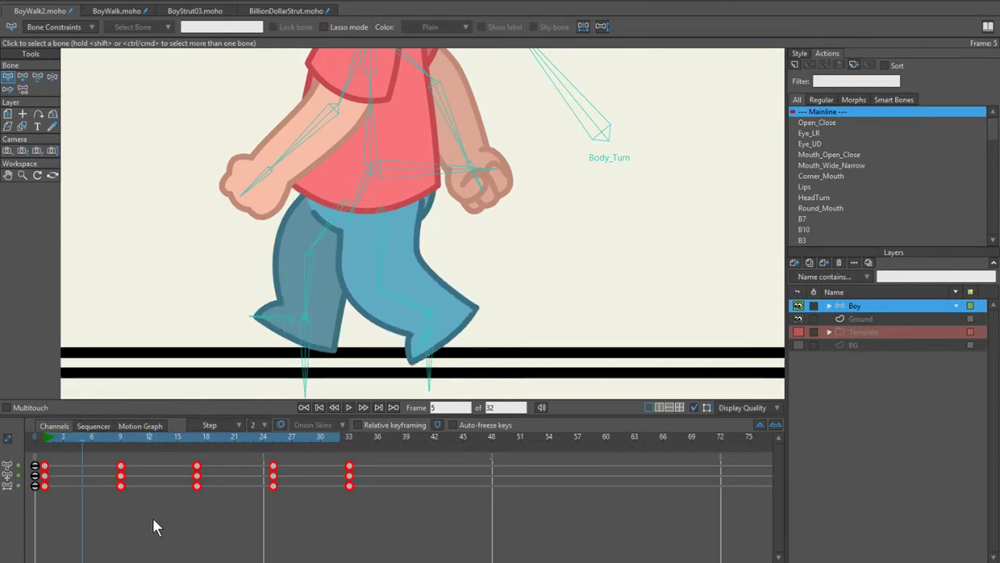
left_click(152, 517)
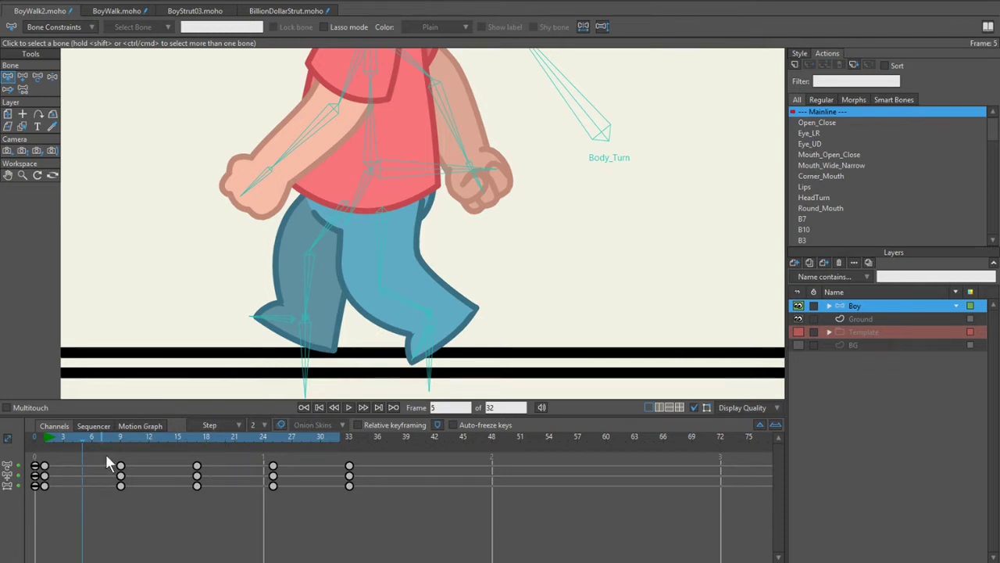
scroll(255, 314, "down", 1)
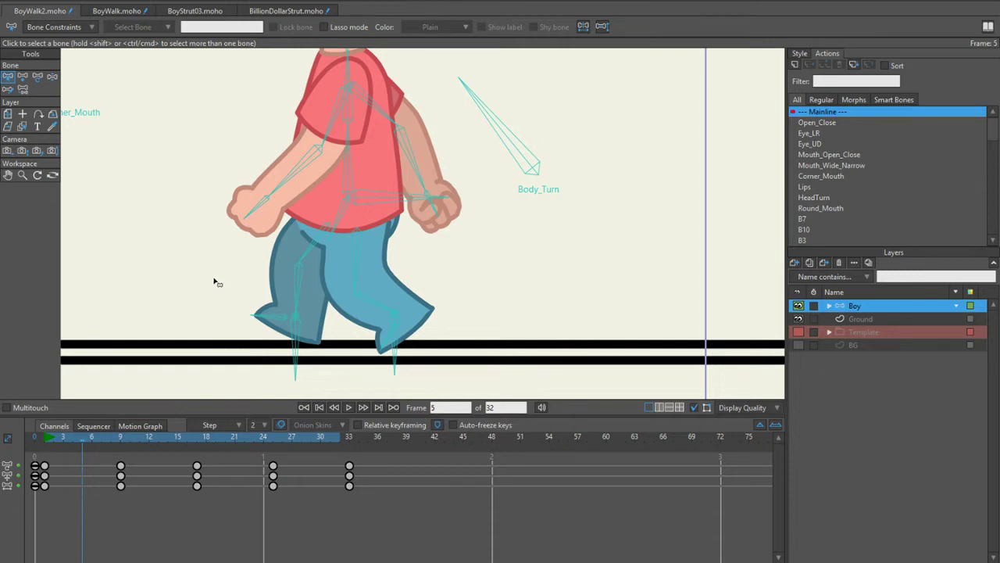
Step: Play the reference animations in BoyWalk.moho and BoyStrut03.moho, and return to BoyWalk2.moho
left_click(117, 11)
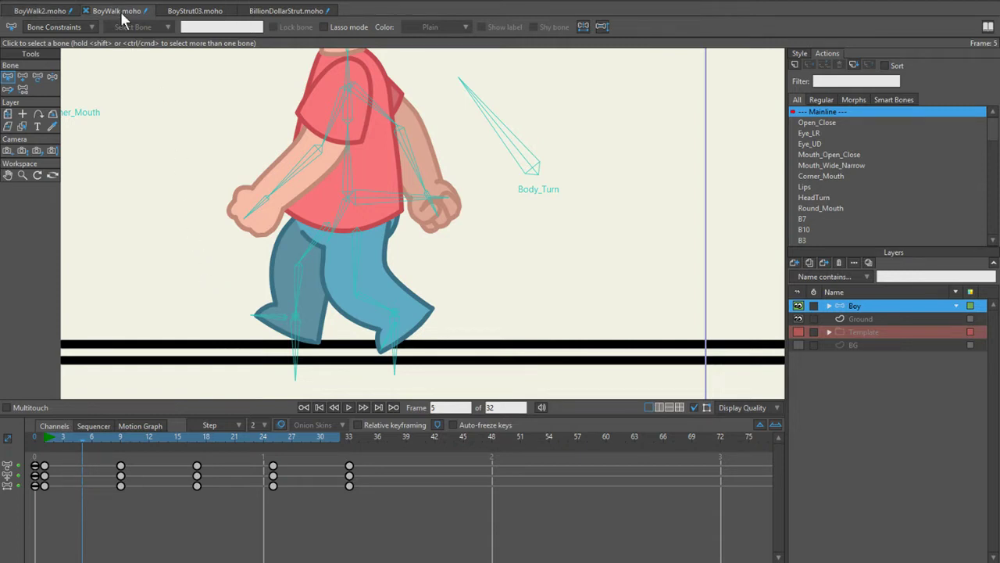
left_click(348, 407)
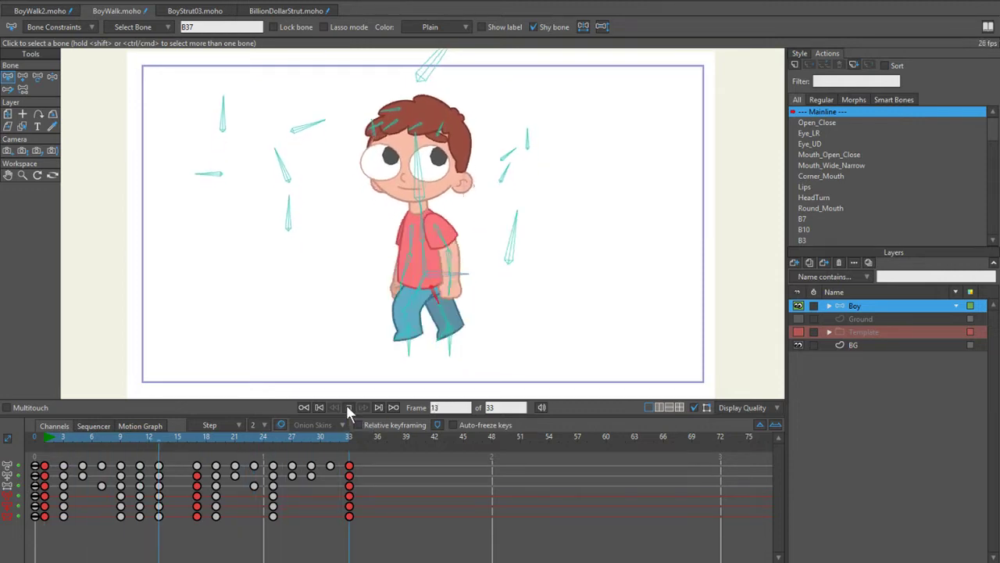
left_click(348, 407)
left_click(207, 11)
left_click(348, 407)
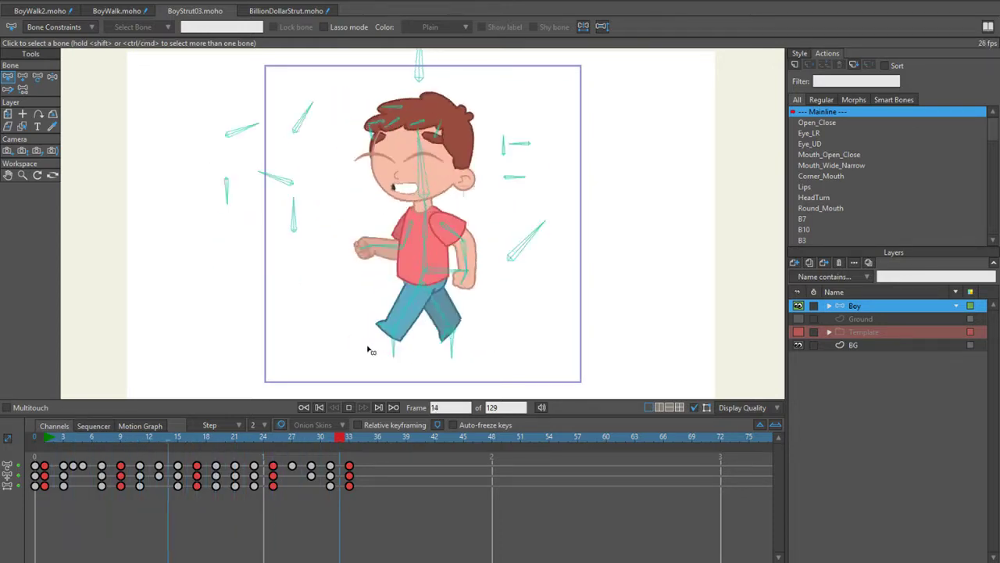
left_click(348, 408)
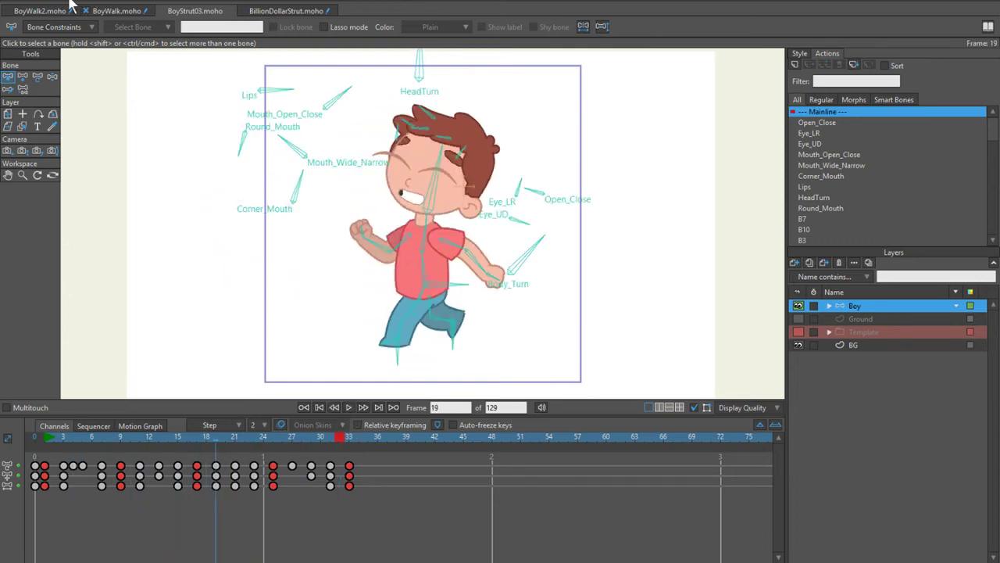
left_click(59, 11)
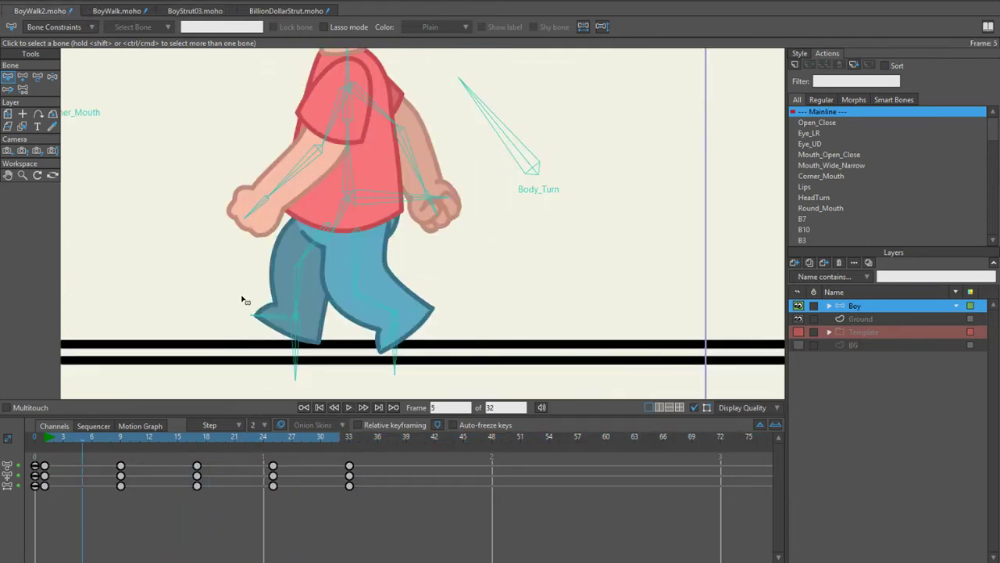
Step: Play the reference strut in BillionDollarStrut.moho, and return to BoyWalk2.moho
left_click(286, 13)
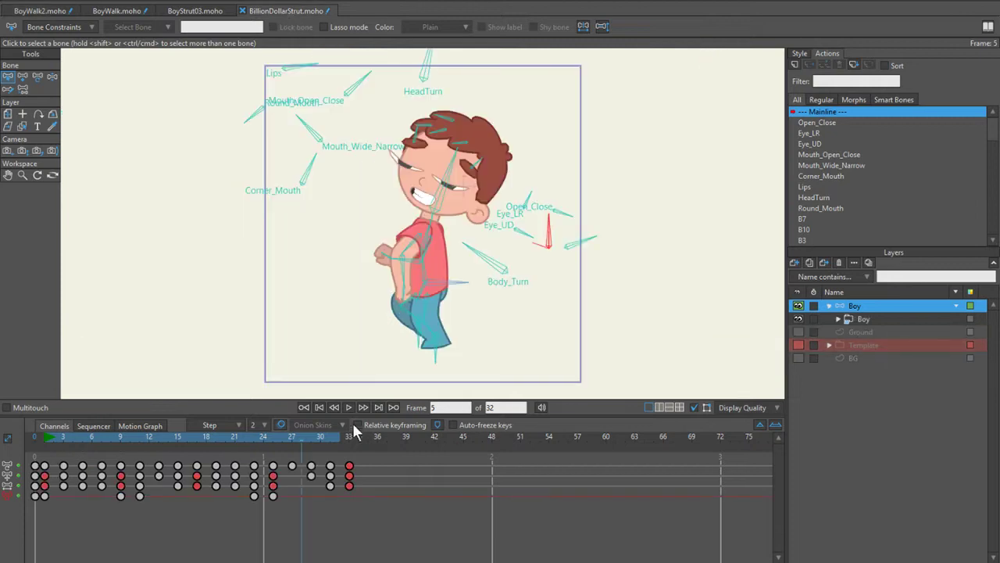
left_click(348, 407)
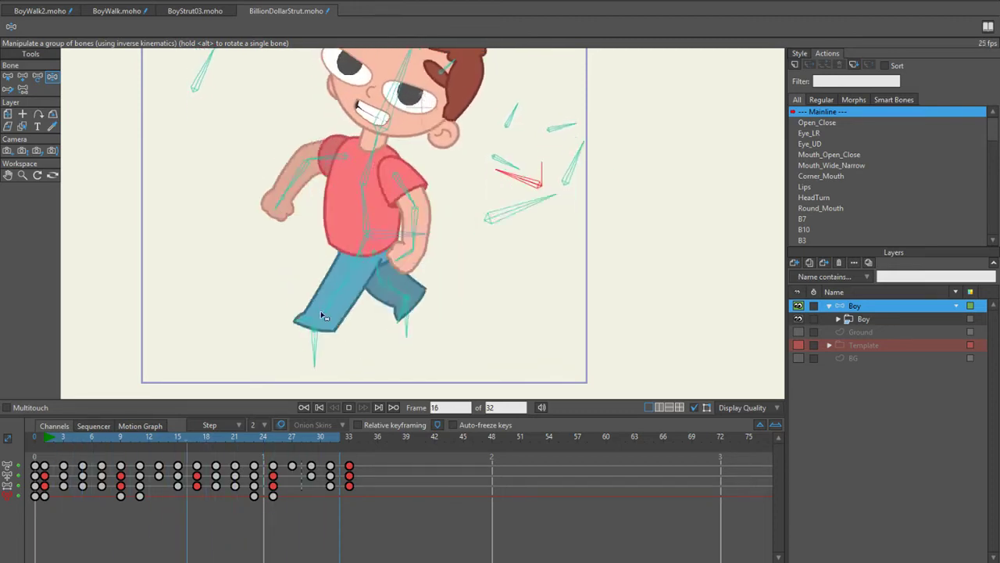
left_click(348, 407)
left_click(46, 11)
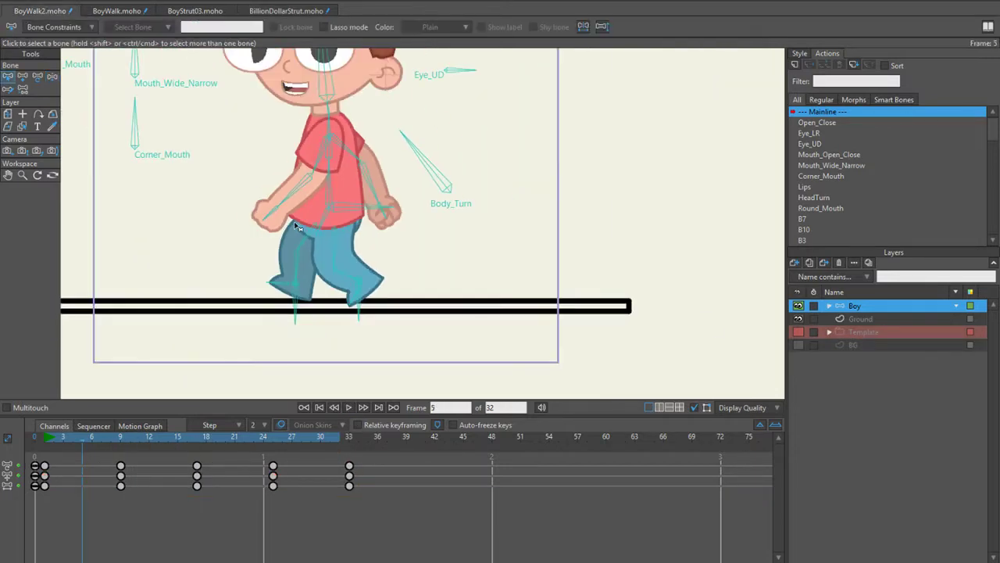
Step: On frame 3, lower the leading leg's foot target bone so the foot lies flat on the ground
left_click_drag(299, 227, 331, 267)
scroll(322, 269, "up", 1)
mouse_move(46, 434)
left_mouse_down()
mouse_move(125, 437)
mouse_move(62, 439)
left_mouse_up()
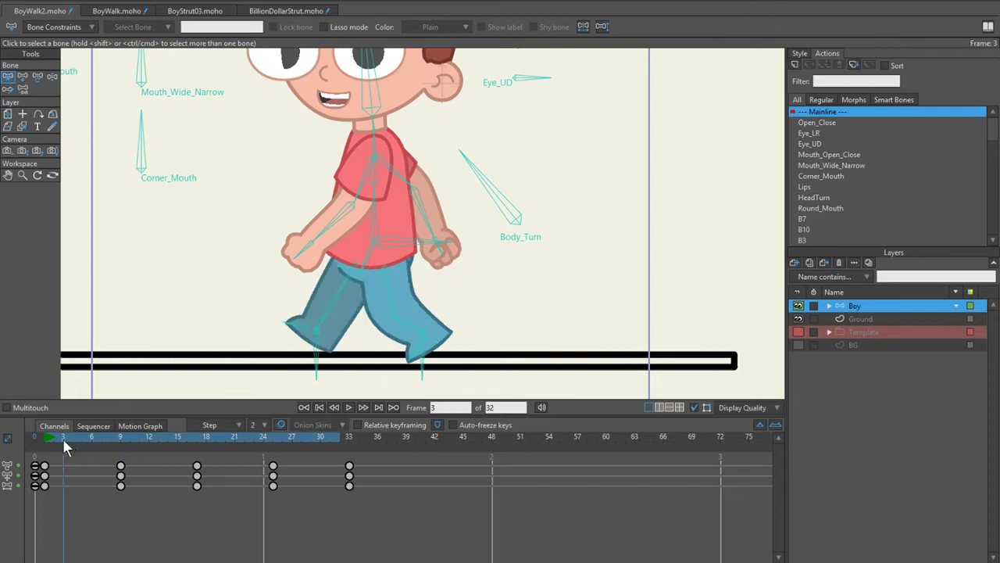
scroll(283, 313, "up", 1)
left_click_drag(284, 313, 281, 285)
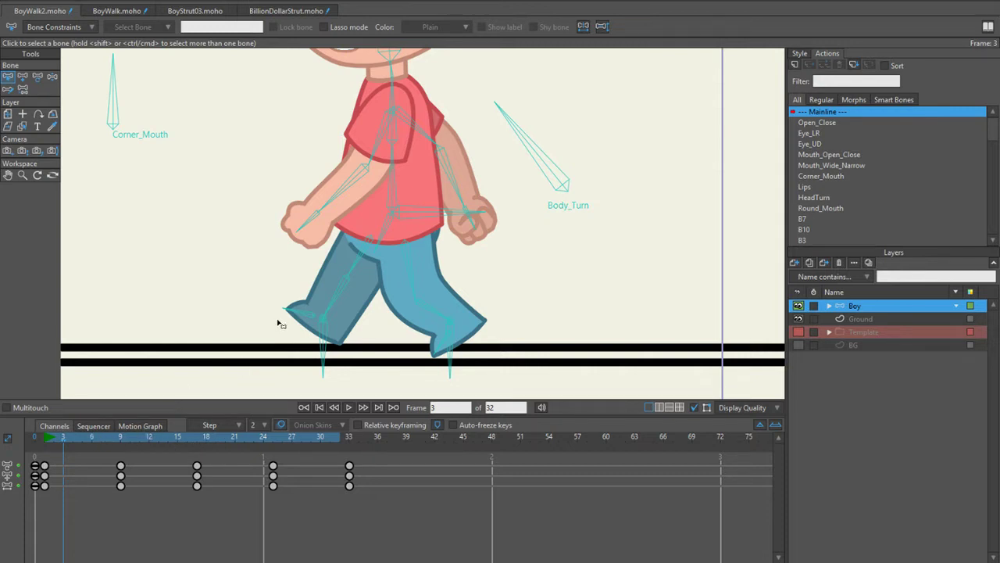
key("z")
left_click_drag(288, 311, 305, 357)
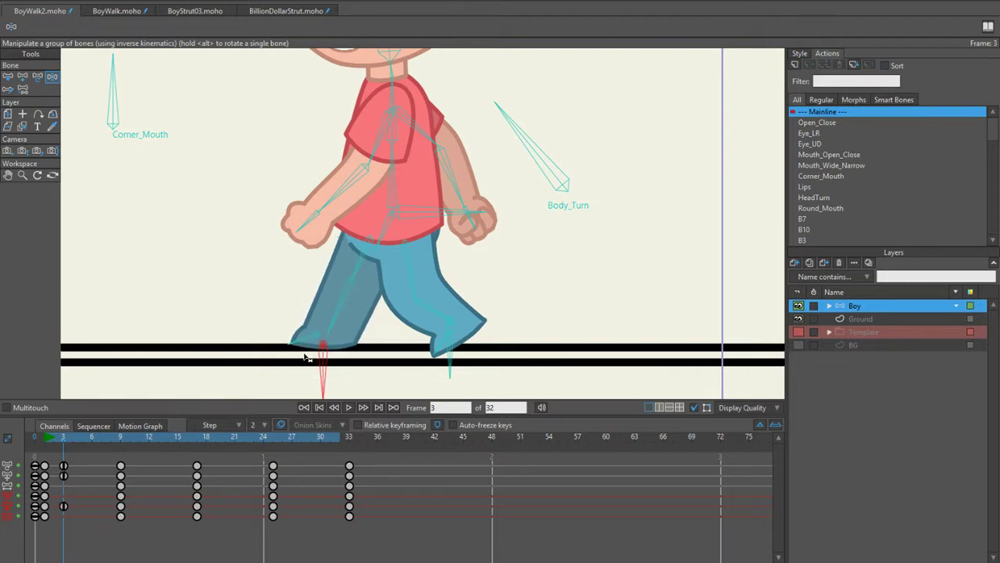
Step: Set the default keyframe interpolation to Smooth and change the frame 3 keys to smooth
left_click(237, 424)
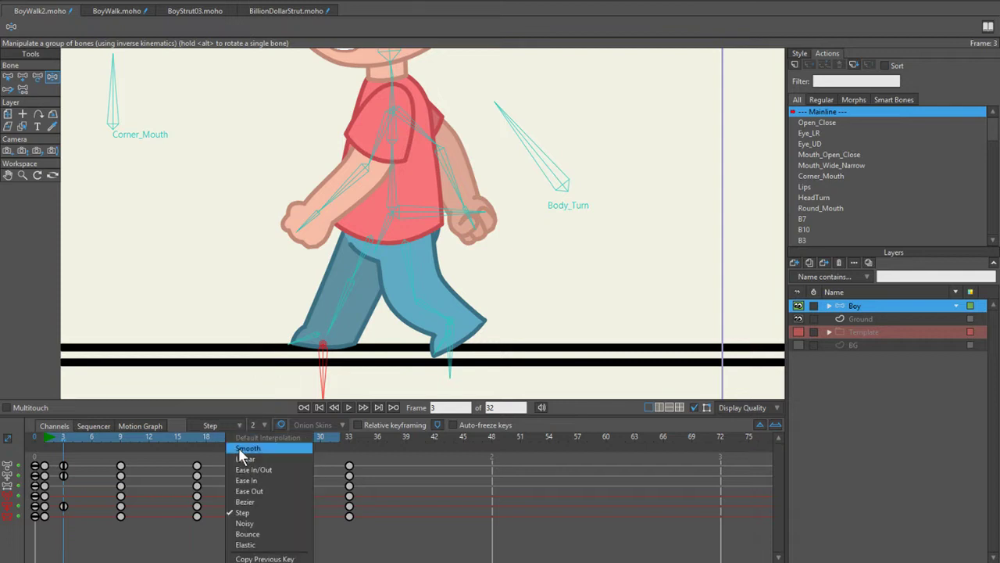
left_click(242, 447)
right_click(65, 468)
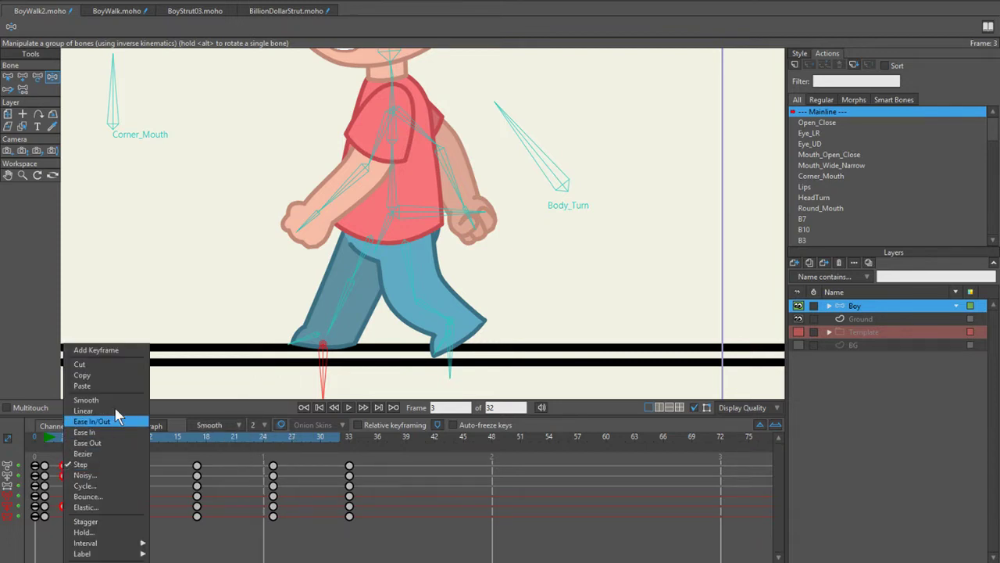
left_click(82, 417)
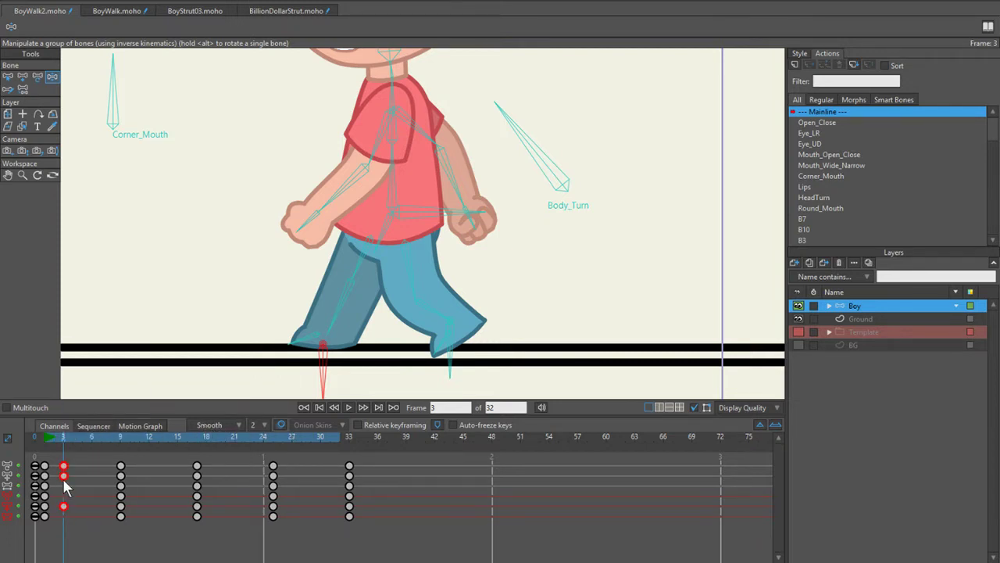
left_click(102, 539)
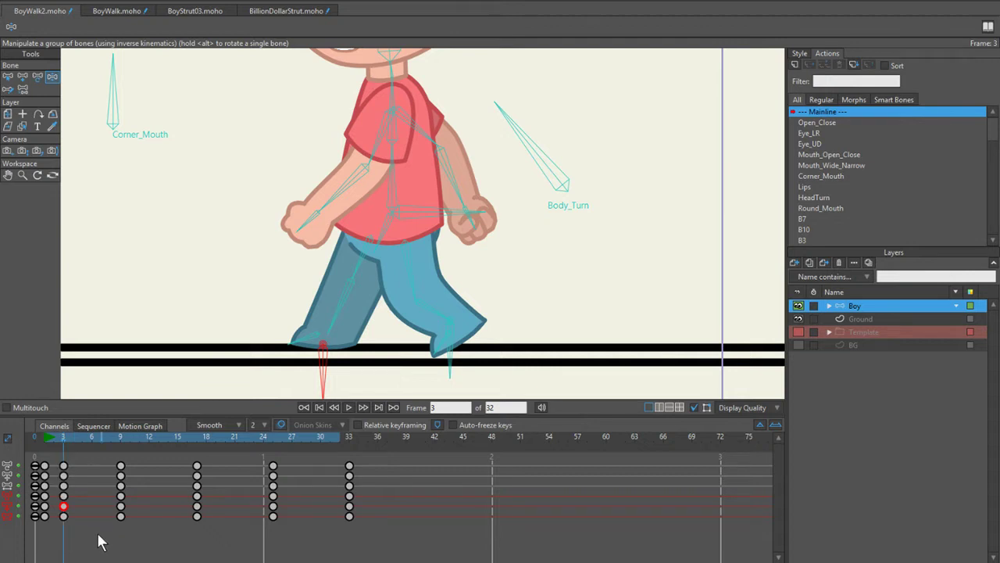
Step: Compare the leading leg's poses on frames 1, 3 and 4
left_click(44, 436)
left_click(64, 436)
left_click(44, 436)
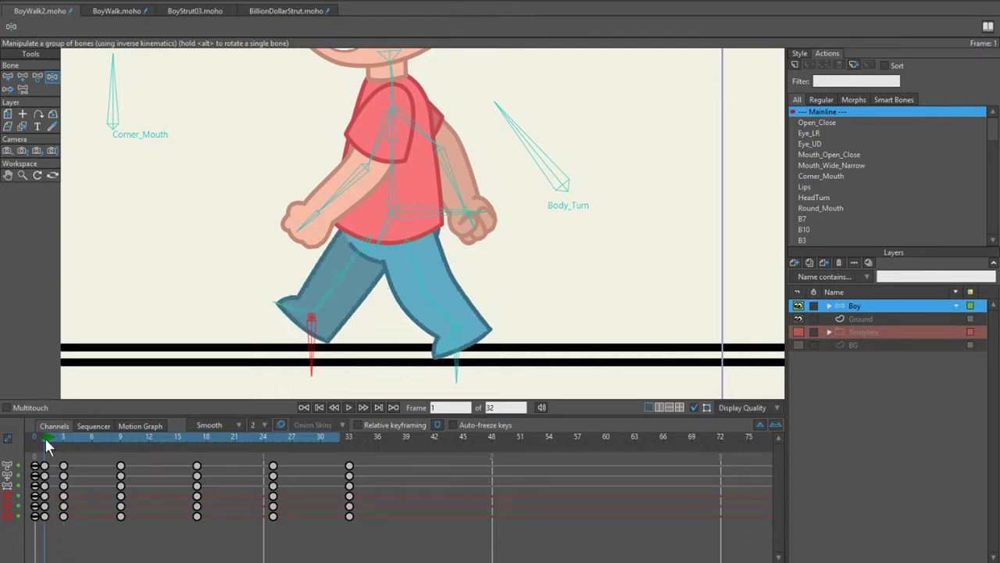
left_click(64, 438)
left_click(68, 438)
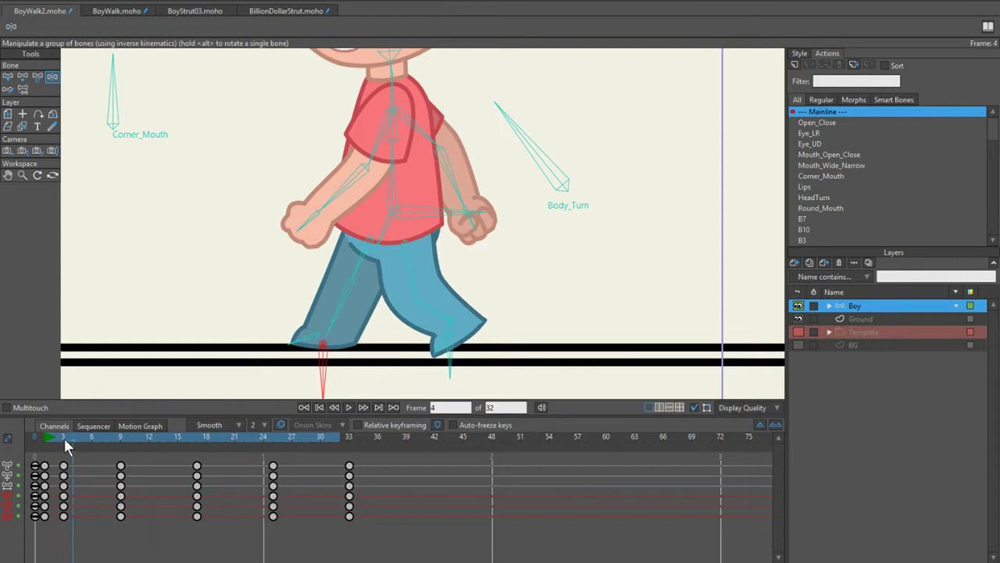
left_click(64, 436)
left_click(73, 440)
Step: Check the in-between poses around frames 13 to 15, and rotate the trailing leg's foot bone on frame 15 to meet the ground
left_click_drag(73, 439, 175, 451)
scroll(423, 352, "up", 3)
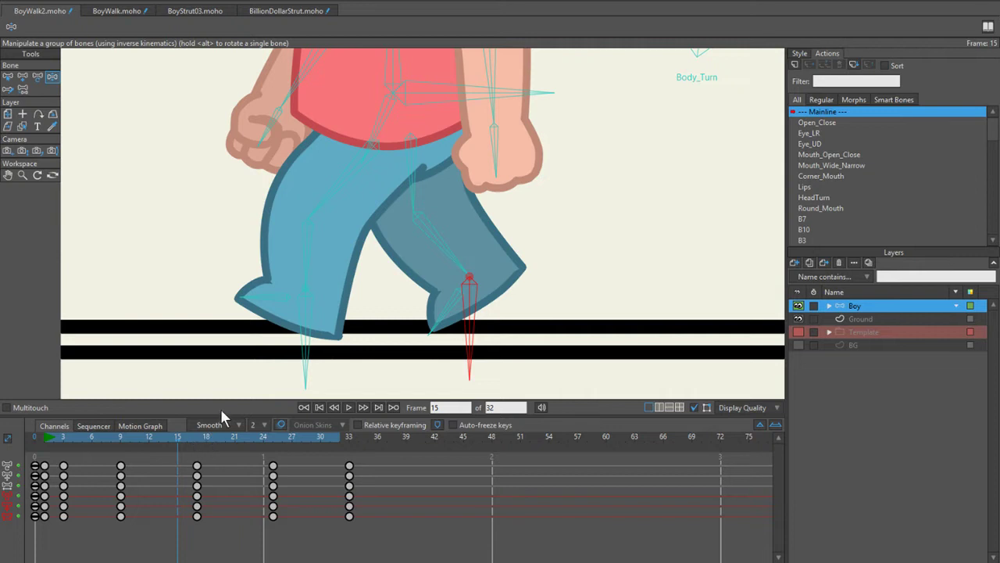
left_click_drag(177, 436, 158, 444)
scroll(335, 232, "down", 3)
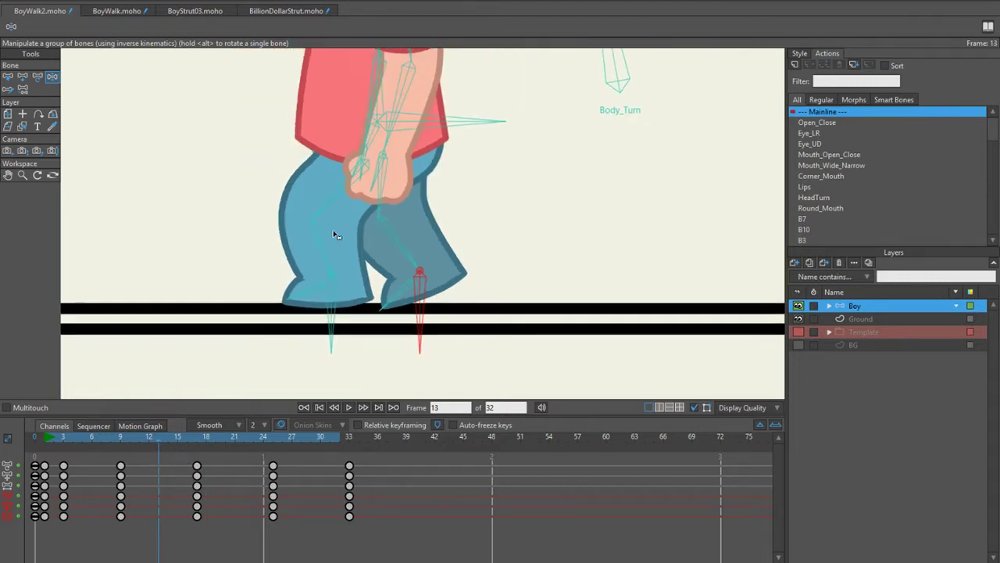
scroll(415, 223, "up", 3)
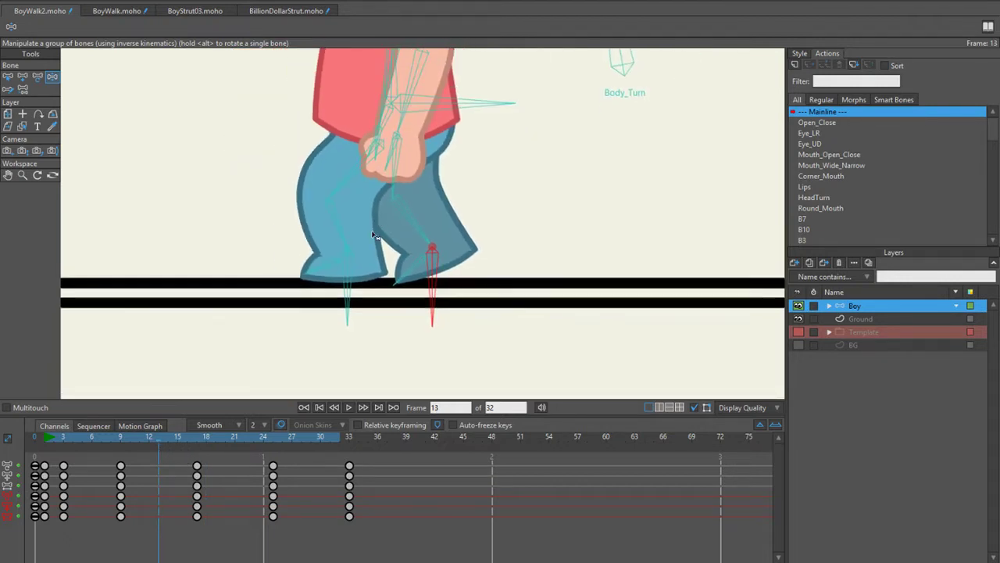
left_click_drag(158, 437, 180, 445)
scroll(380, 279, "up", 3)
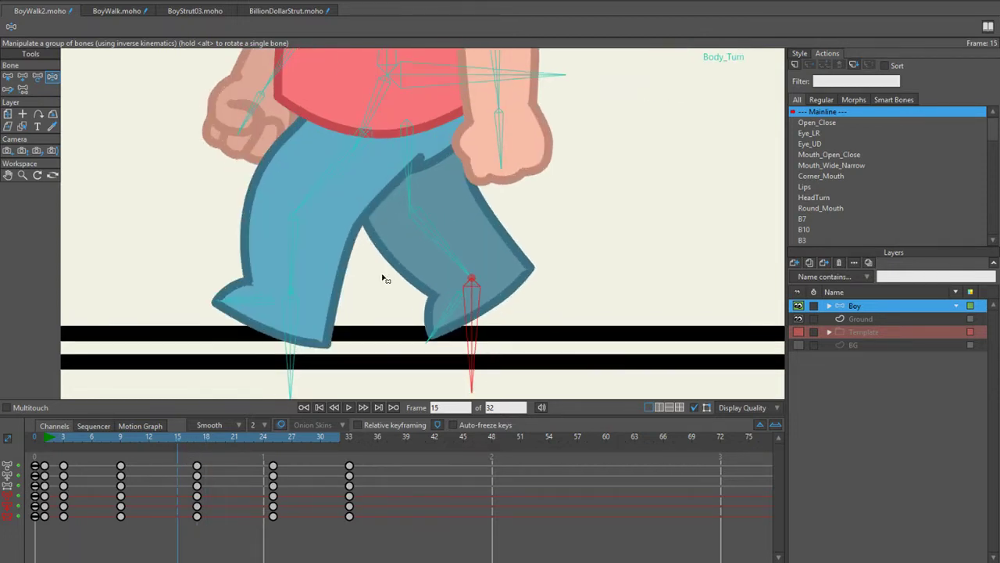
scroll(390, 274, "down", 4)
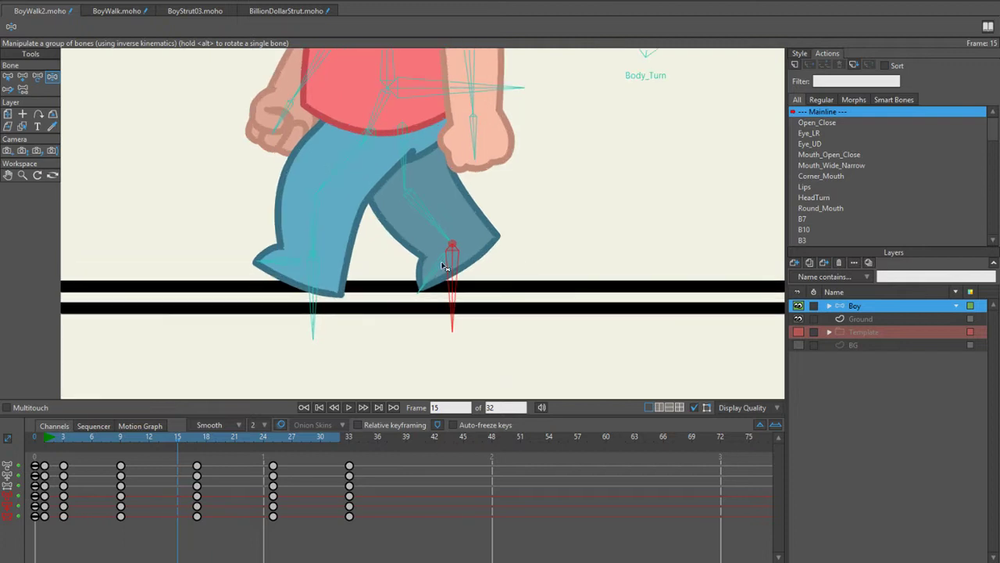
mouse_move(435, 275)
left_mouse_down()
mouse_move(422, 281)
mouse_move(435, 268)
left_mouse_up()
scroll(328, 287, "down", 2)
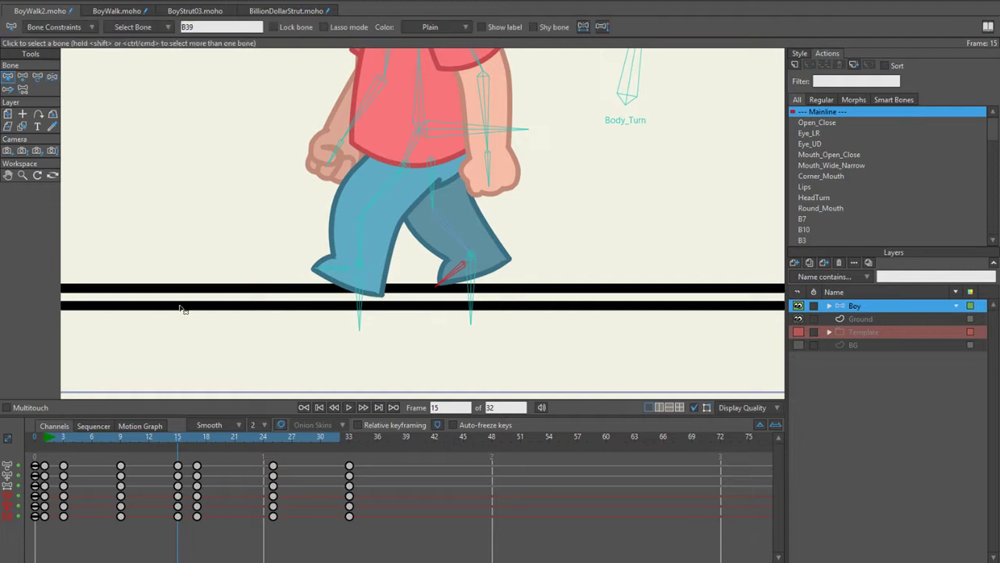
key("z")
Step: Label all keyframes on frames 1 and 9 red
left_click_drag(51, 465, 45, 497)
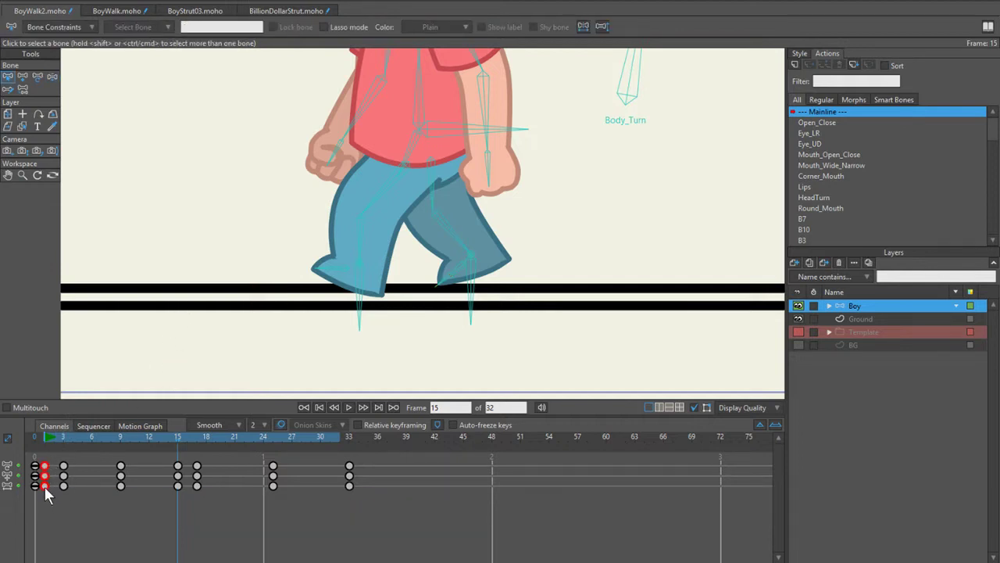
right_click(45, 497)
mouse_move(105, 543)
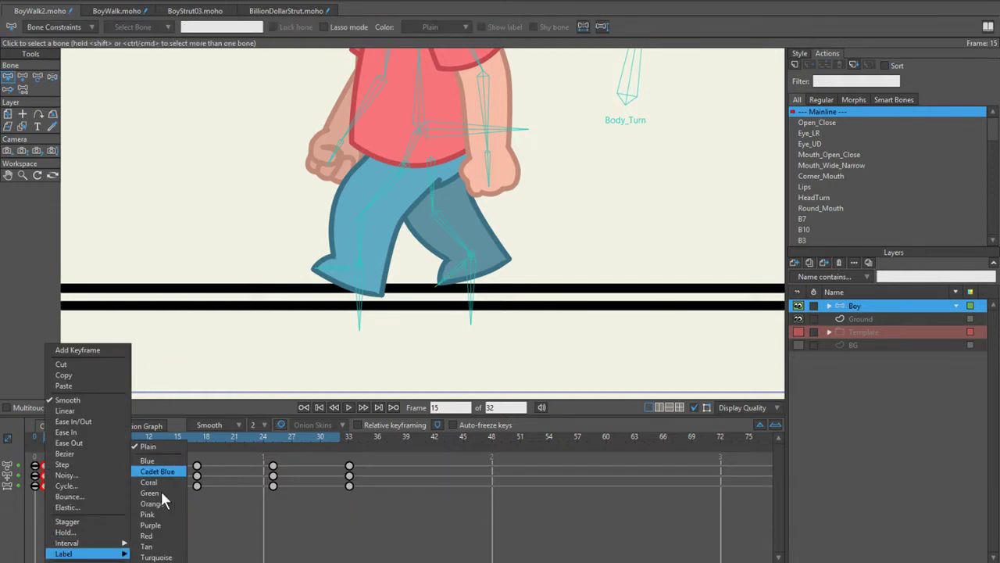
left_click(146, 535)
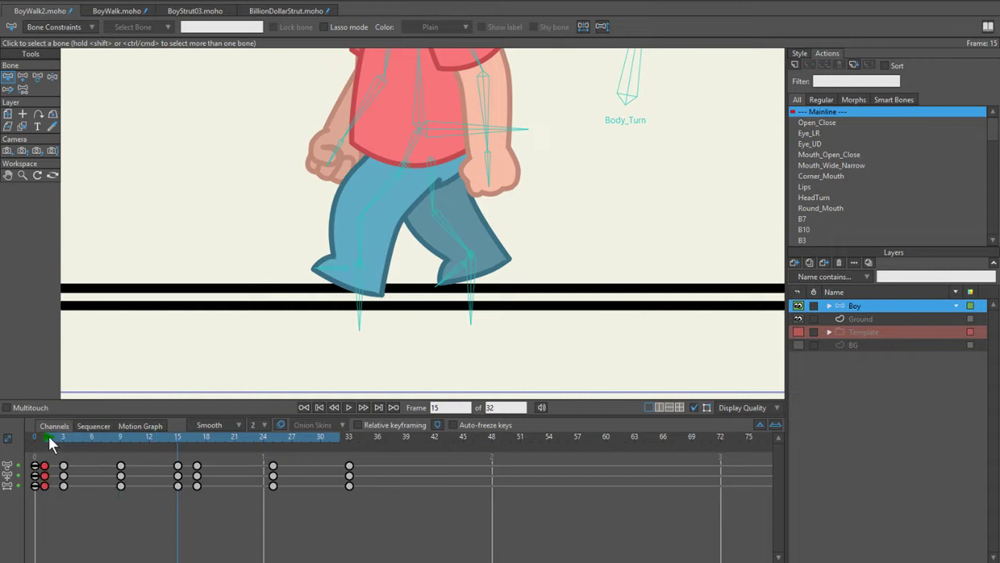
left_click_drag(49, 435, 123, 435)
right_click(123, 464)
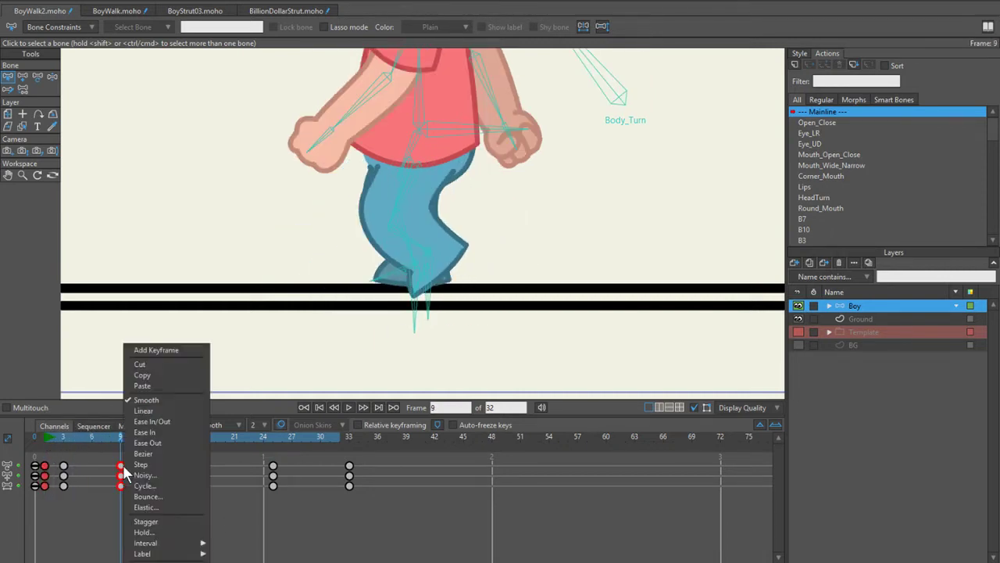
mouse_move(175, 542)
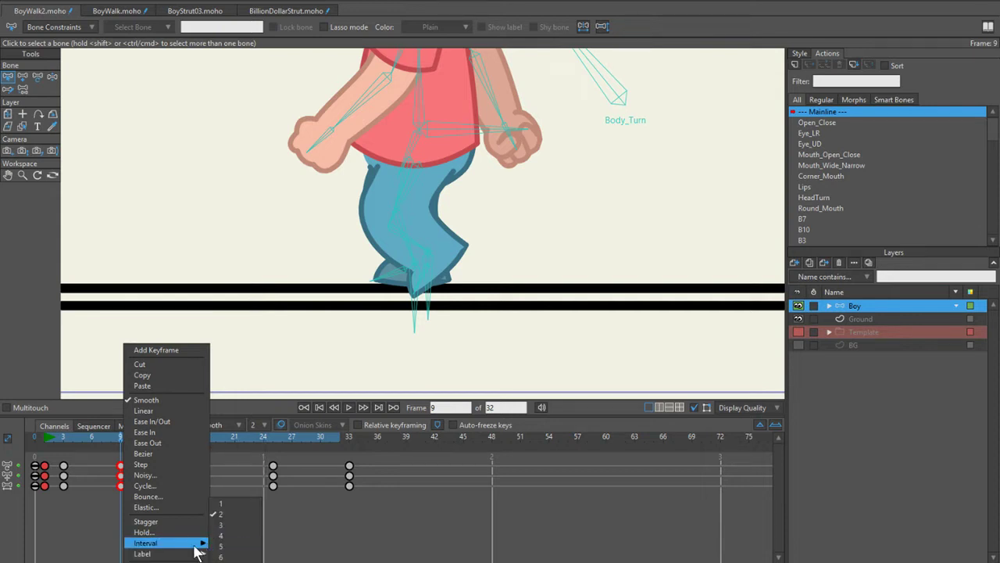
left_click(115, 511)
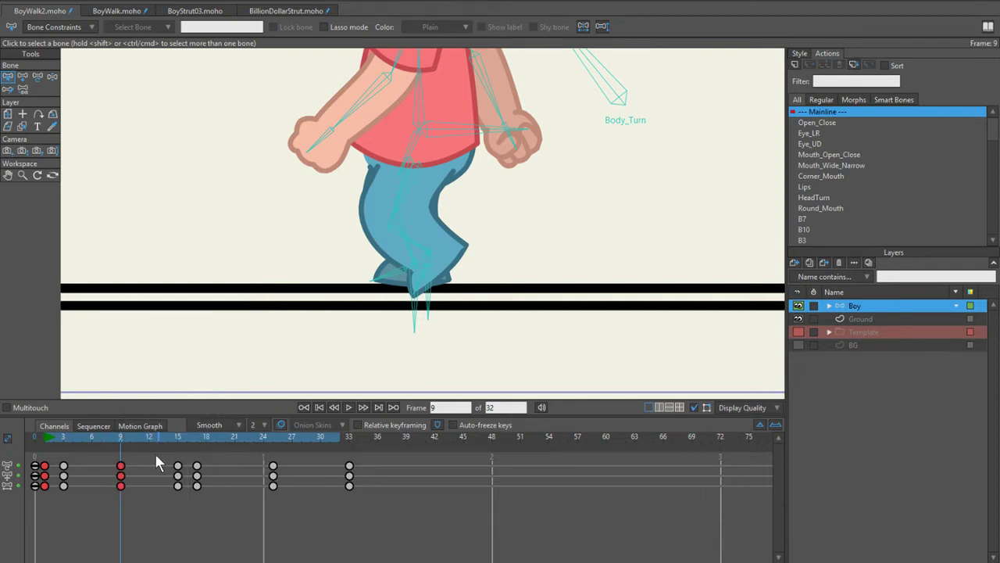
Step: Label all keyframes on frames 17 and 33 red
left_click_drag(173, 437, 196, 437)
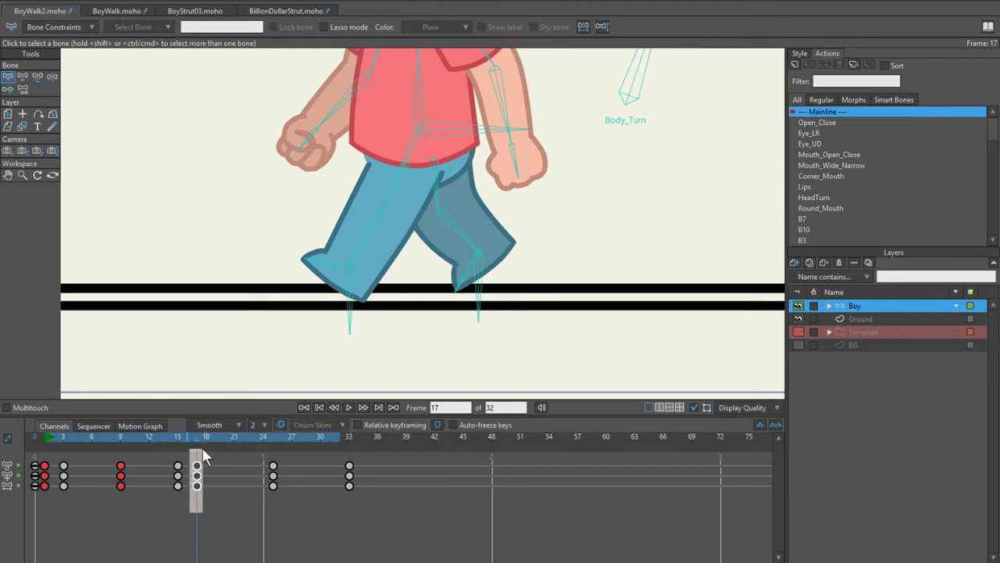
right_click(197, 475)
mouse_move(294, 552)
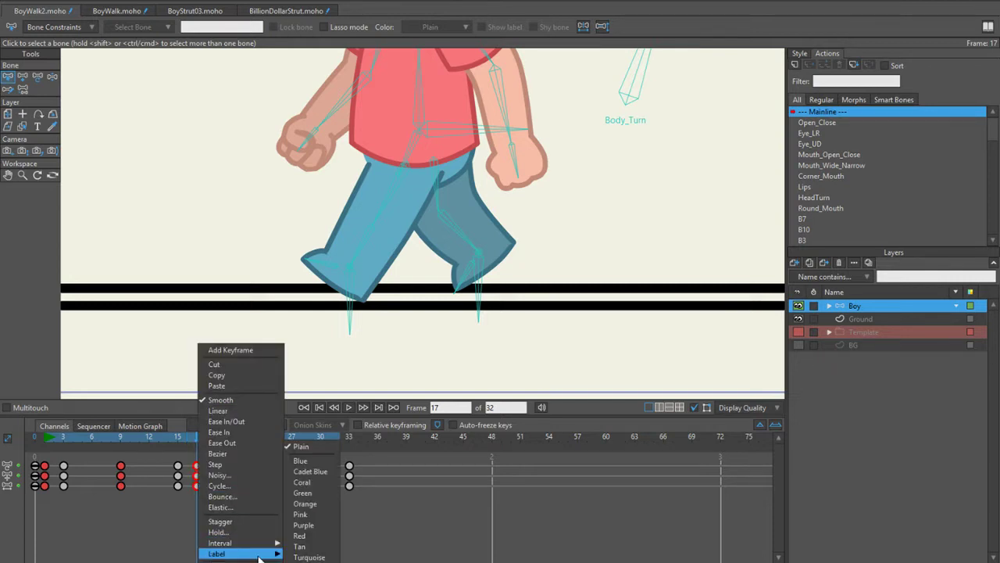
left_click(330, 535)
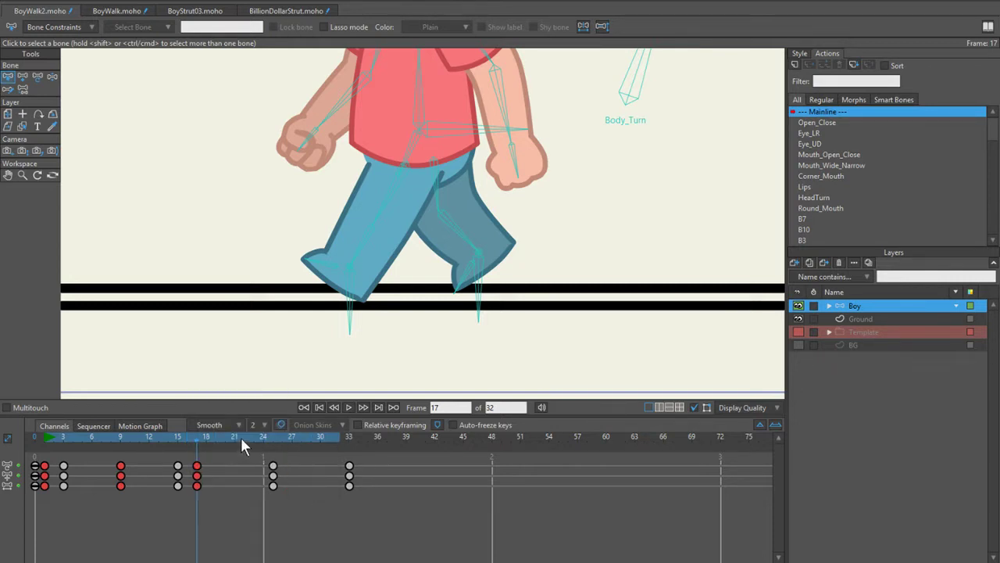
left_click_drag(241, 437, 349, 436)
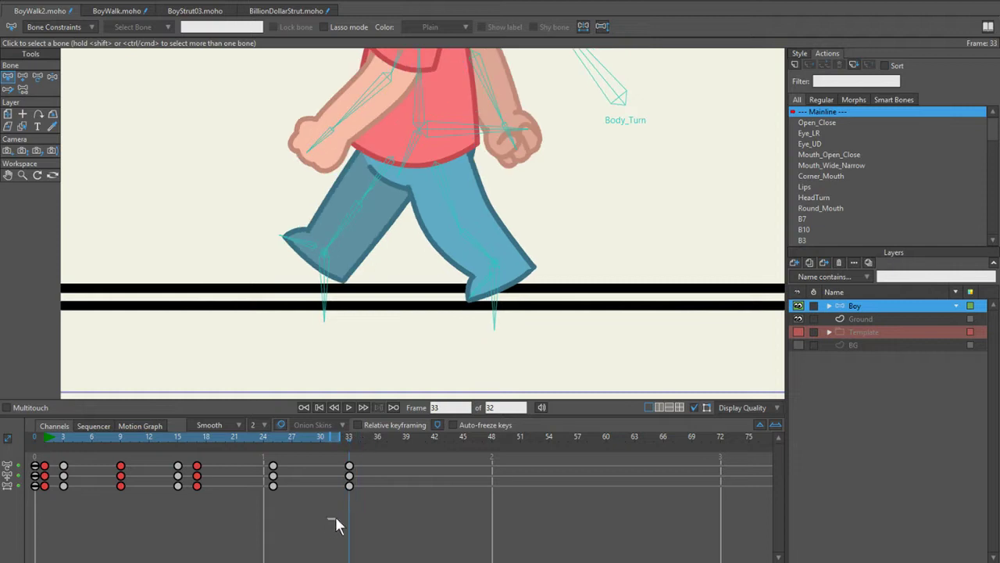
left_click_drag(336, 518, 361, 459)
right_click(350, 475)
mouse_move(432, 543)
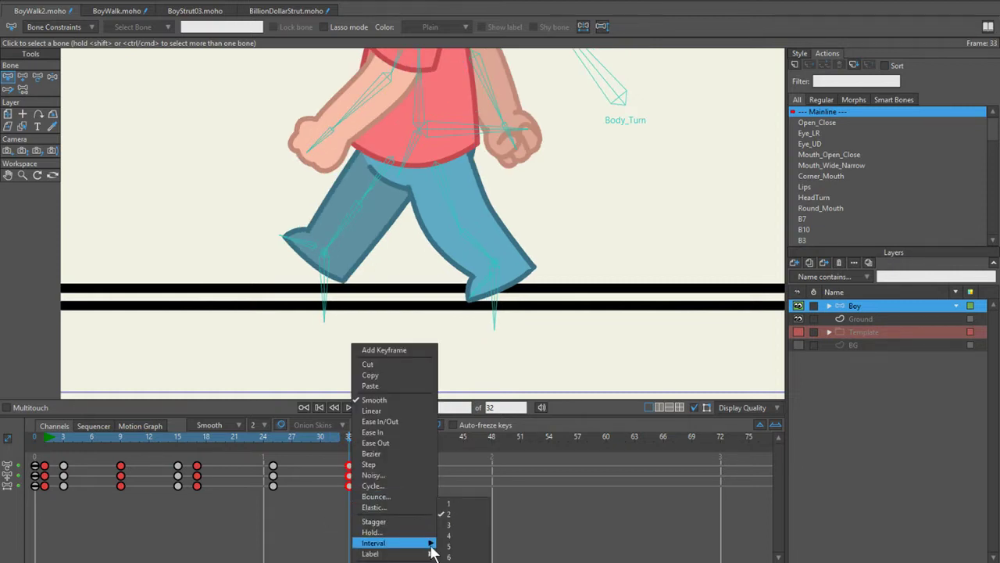
left_click(458, 537)
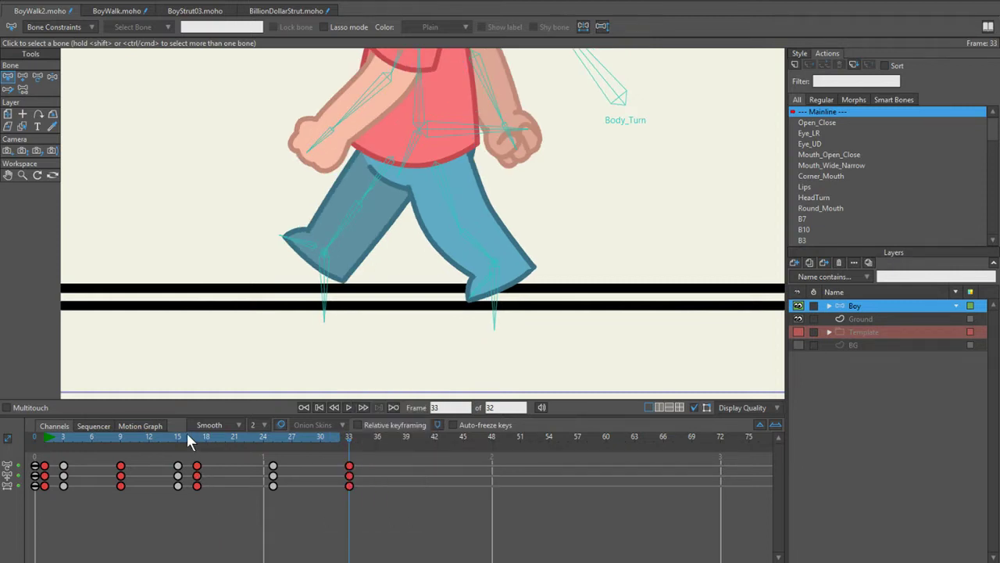
Step: On frame 9, rotate the darker far foot and shift its target bone so the planted foot sits on the ground
left_click_drag(187, 434, 63, 438)
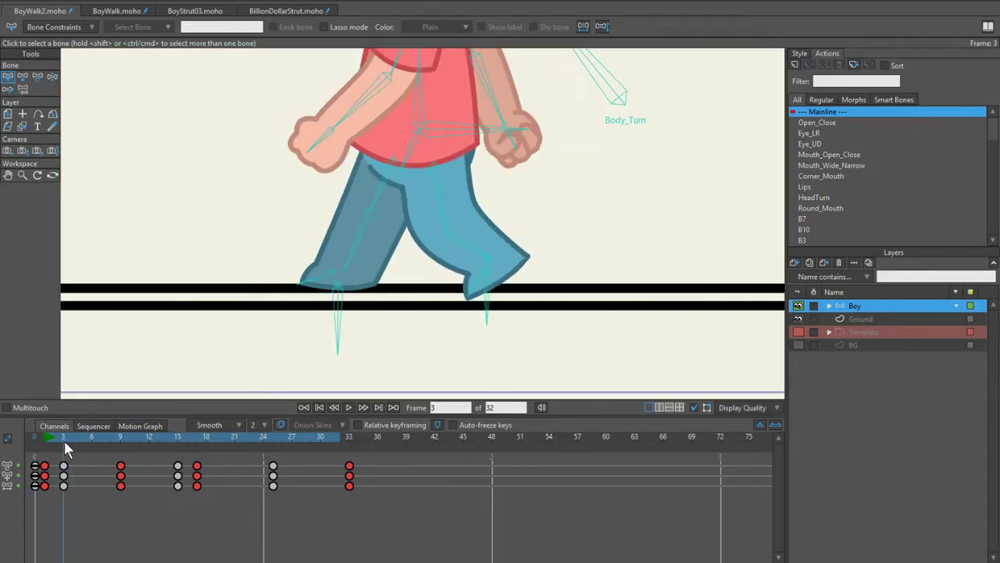
scroll(309, 251, "down", 2)
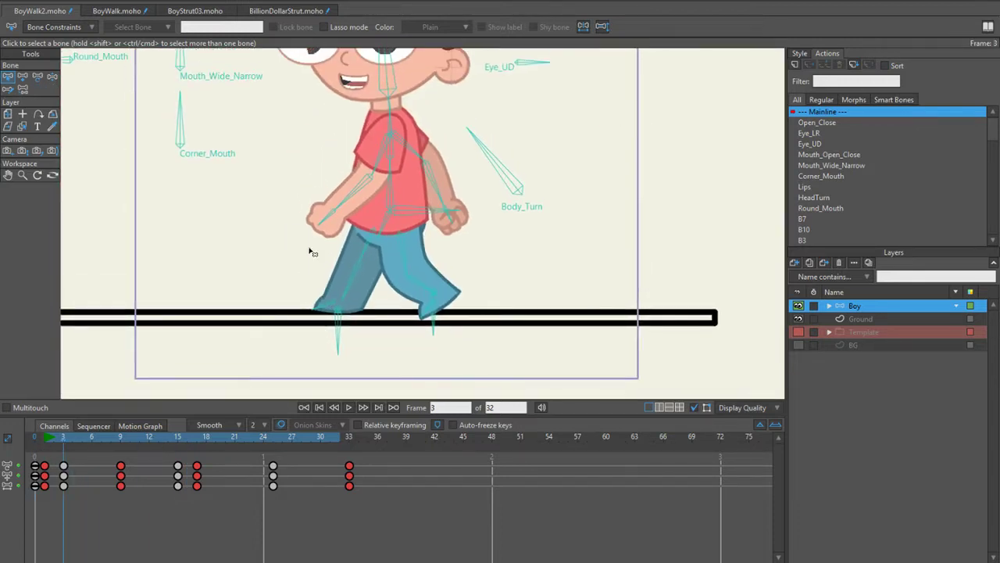
scroll(357, 262, "up", 3)
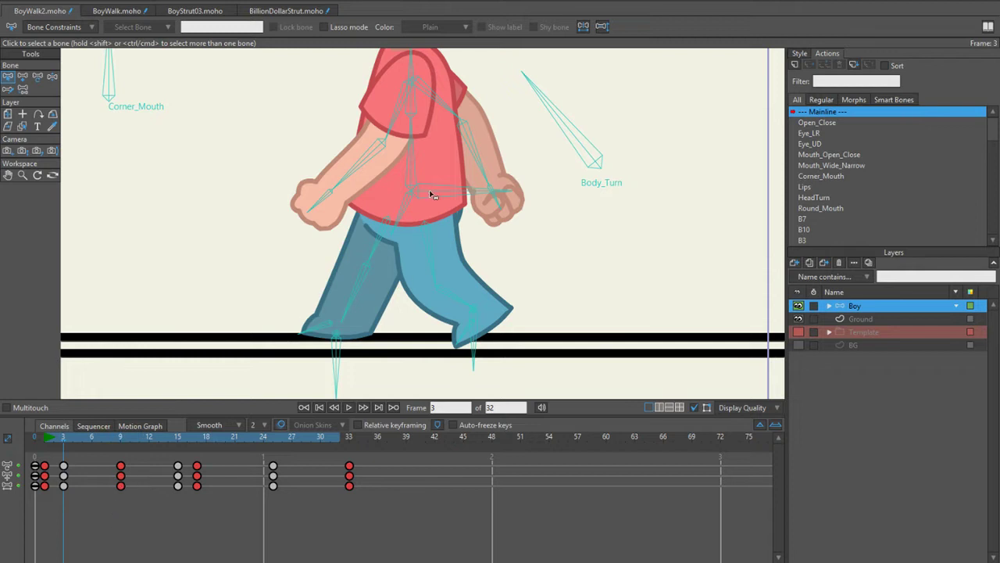
left_click_drag(62, 440, 117, 445)
scroll(373, 339, "up", 2)
scroll(480, 323, "up", 2)
key("z")
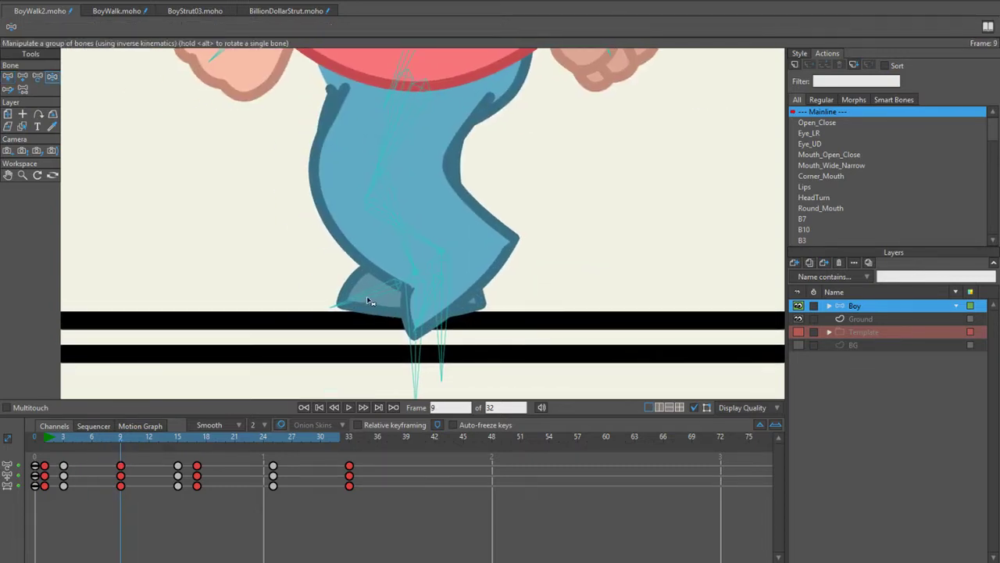
left_click_drag(357, 297, 371, 307)
scroll(430, 304, "up", 2)
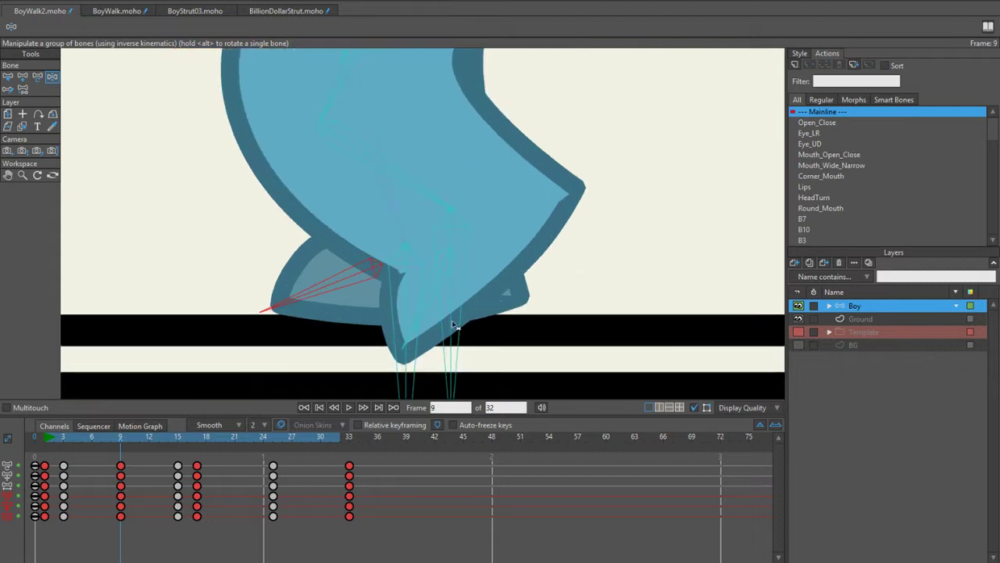
left_click(450, 335)
left_click_drag(442, 346, 403, 344)
left_click(318, 312)
left_click_drag(318, 313, 318, 314)
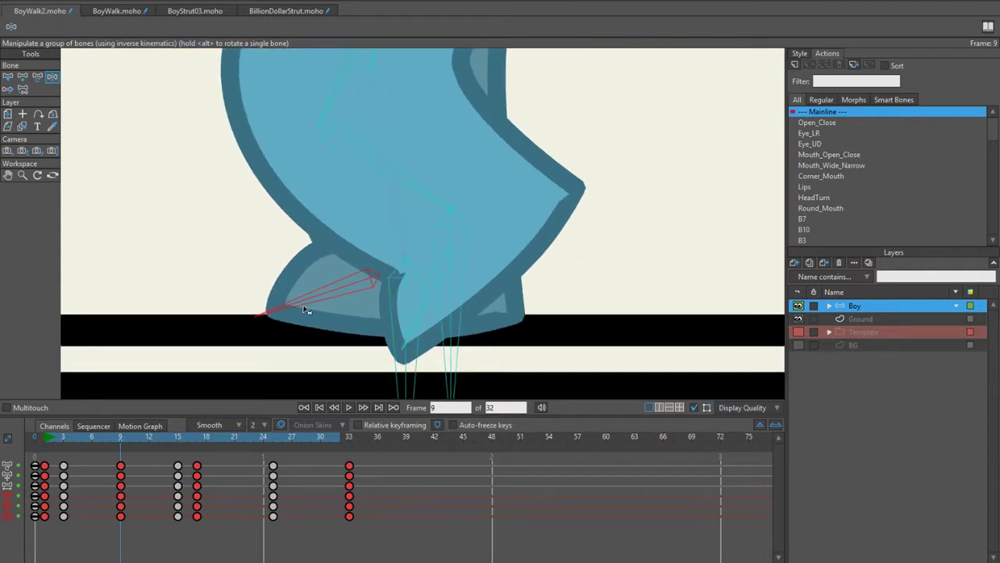
Step: Examine the planted foot's ground contact and the passing foot's pose on frames 3, 9 and 15
scroll(306, 310, "down", 3)
left_click_drag(124, 434, 67, 458)
scroll(228, 339, "up", 3)
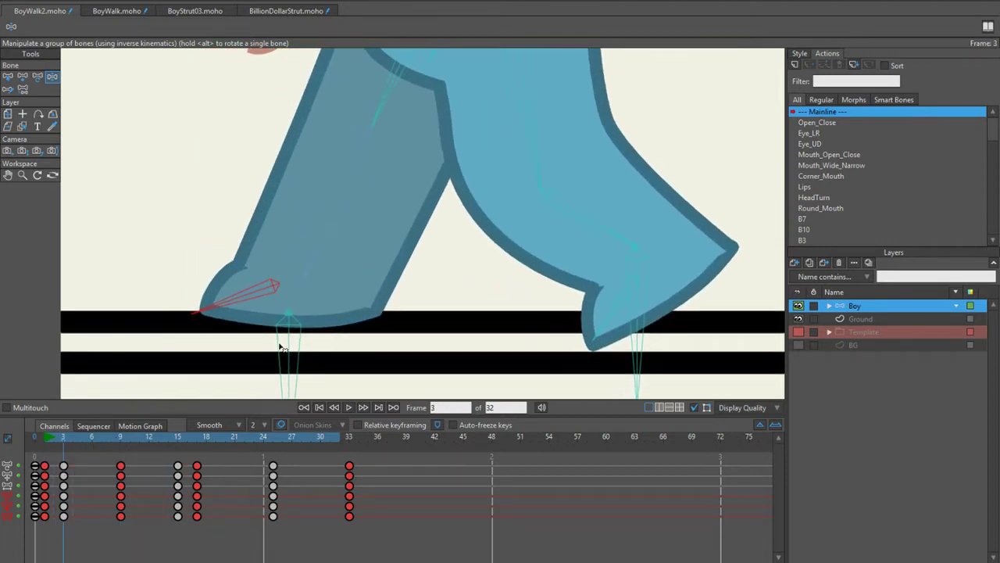
left_click(286, 338)
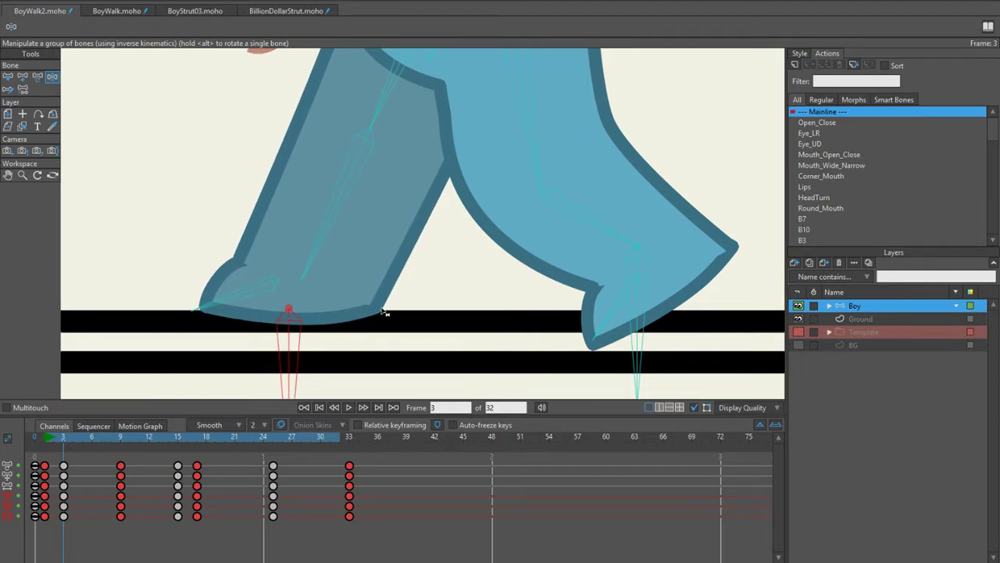
scroll(385, 317, "down", 3)
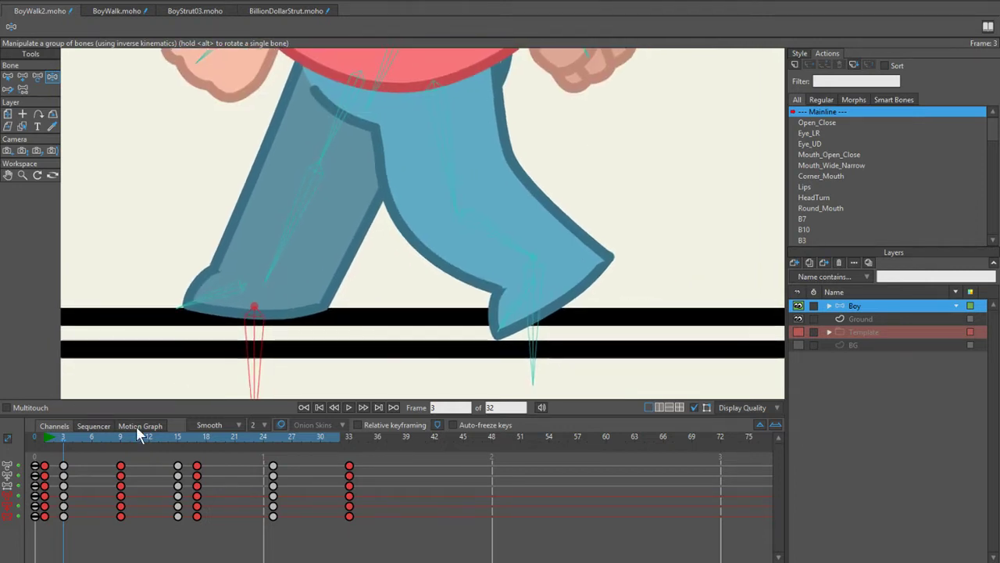
left_click_drag(65, 440, 122, 450)
scroll(410, 323, "up", 2)
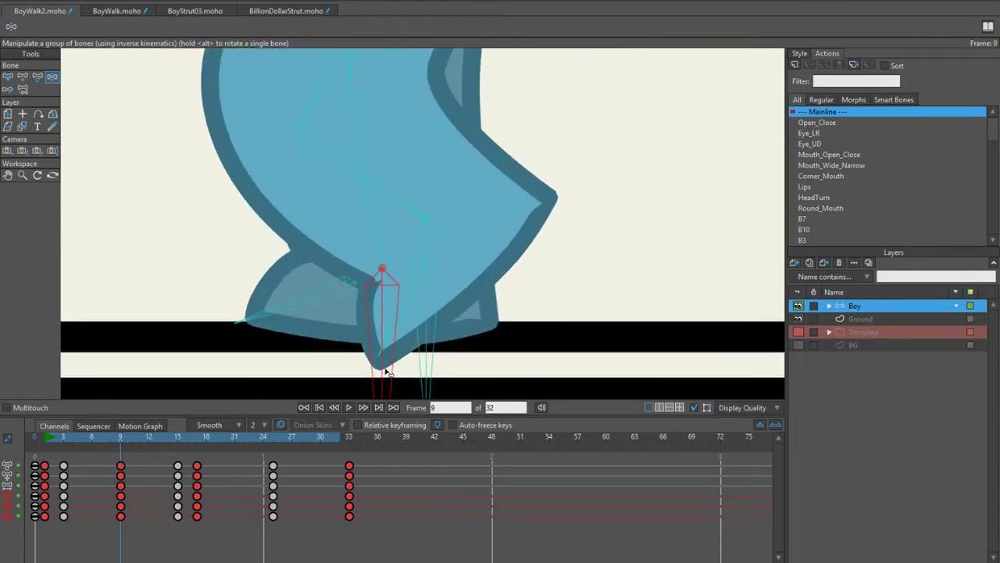
scroll(260, 193, "down", 2)
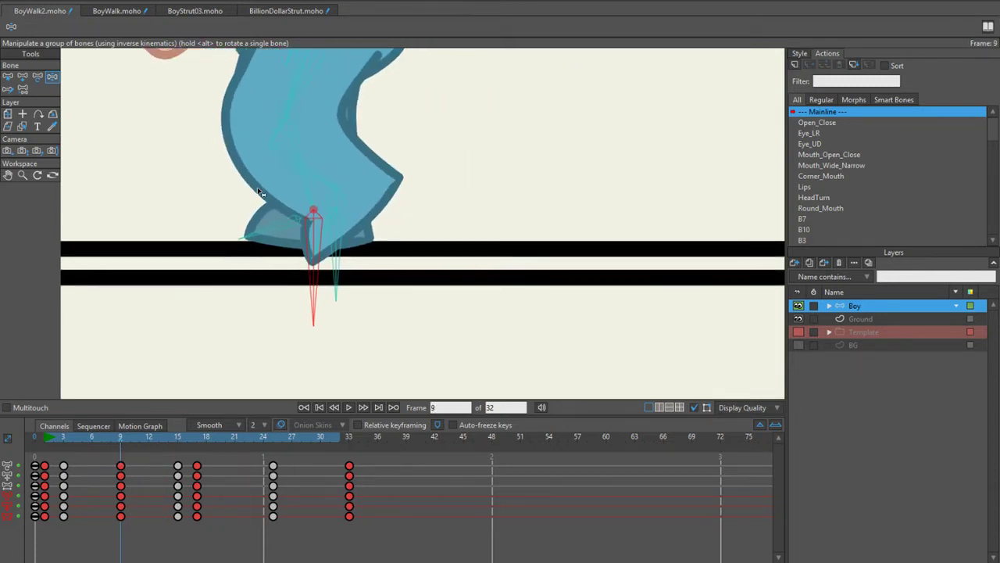
scroll(260, 193, "up", 2)
left_click(273, 225)
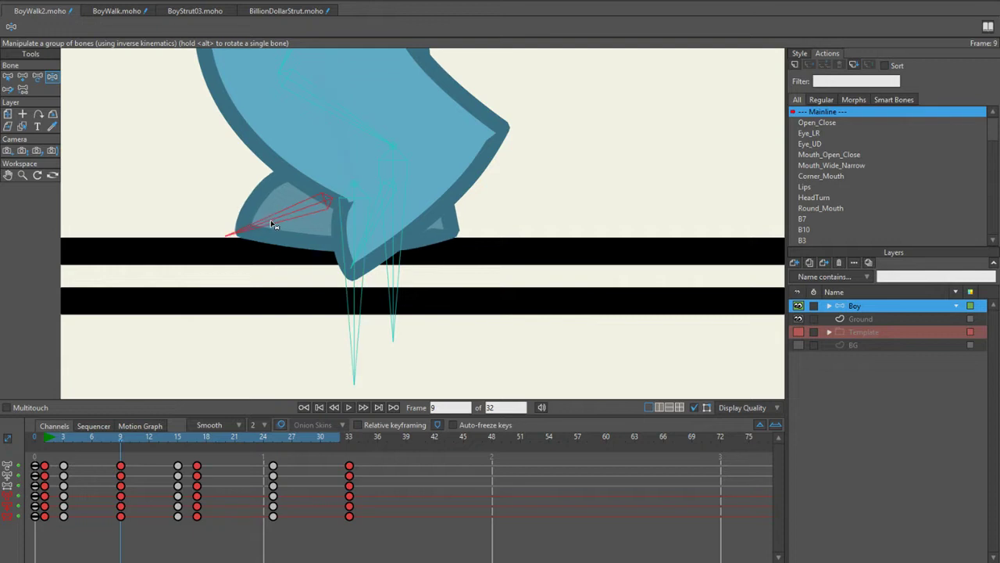
left_click(349, 274)
scroll(258, 201, "down", 2)
scroll(234, 312, "up", 1)
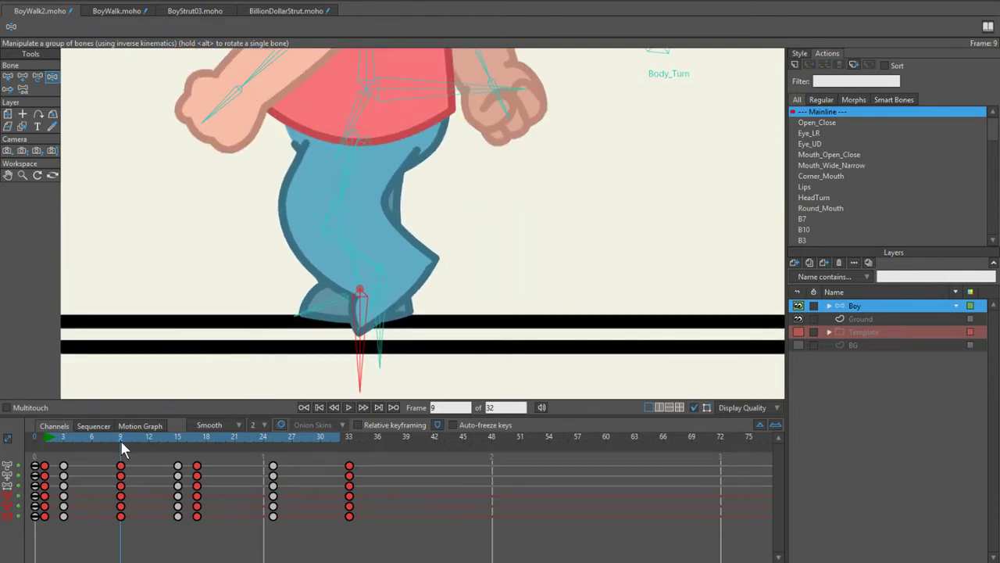
left_click_drag(120, 440, 181, 448)
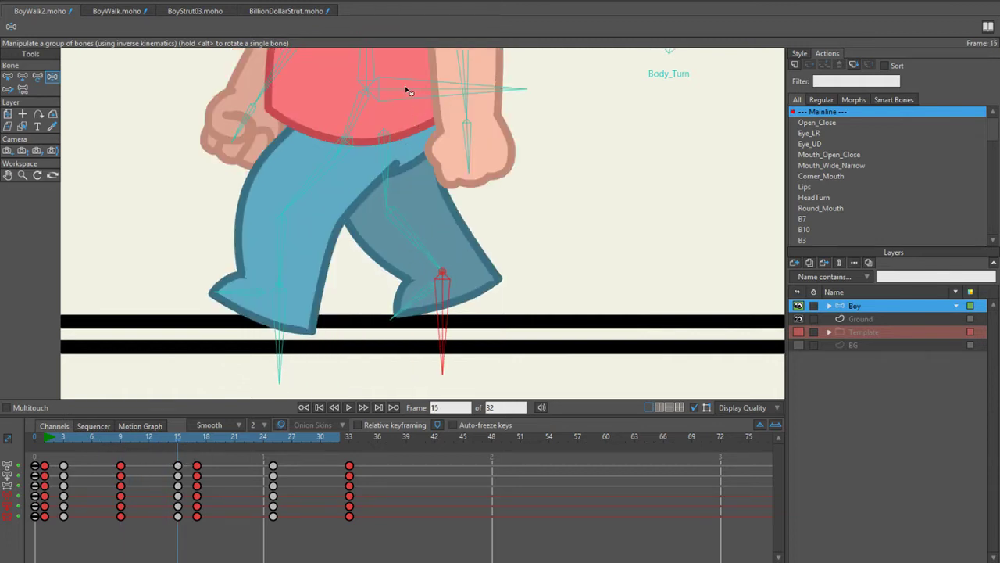
Step: On frame 17, raise the darker trailing foot's target bone and shift the leading near foot's target bone slightly
left_click_drag(178, 445, 199, 449)
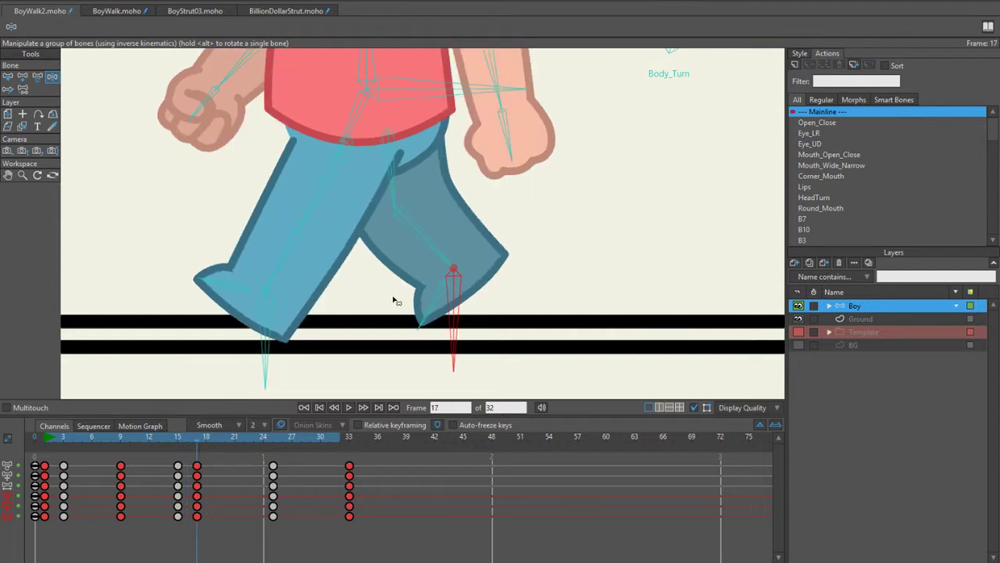
scroll(399, 299, "up", 2)
left_click_drag(467, 316, 488, 309)
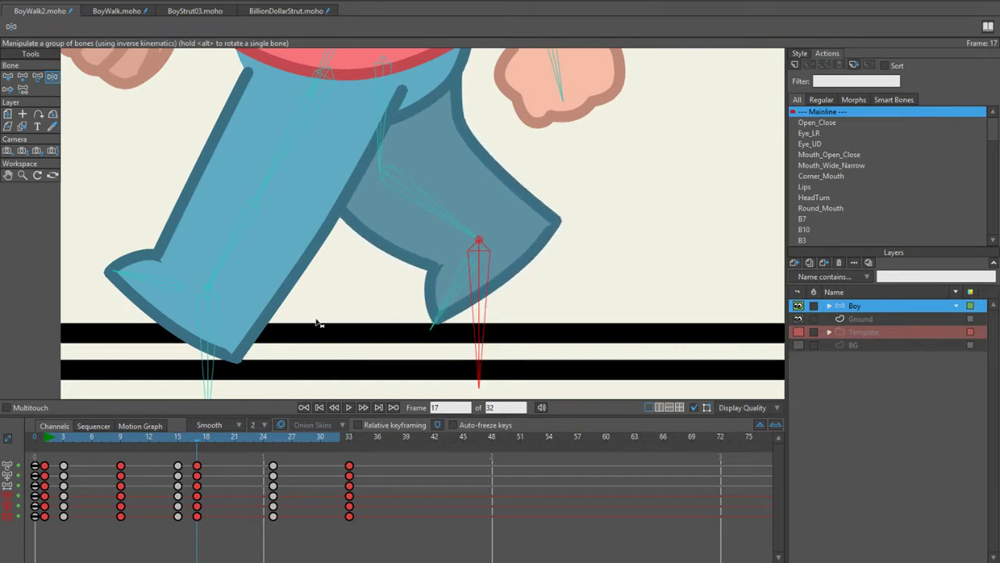
left_click_drag(248, 331, 256, 342)
Step: On frame 1, raise the trailing near foot's target bone slightly
left_click(44, 436)
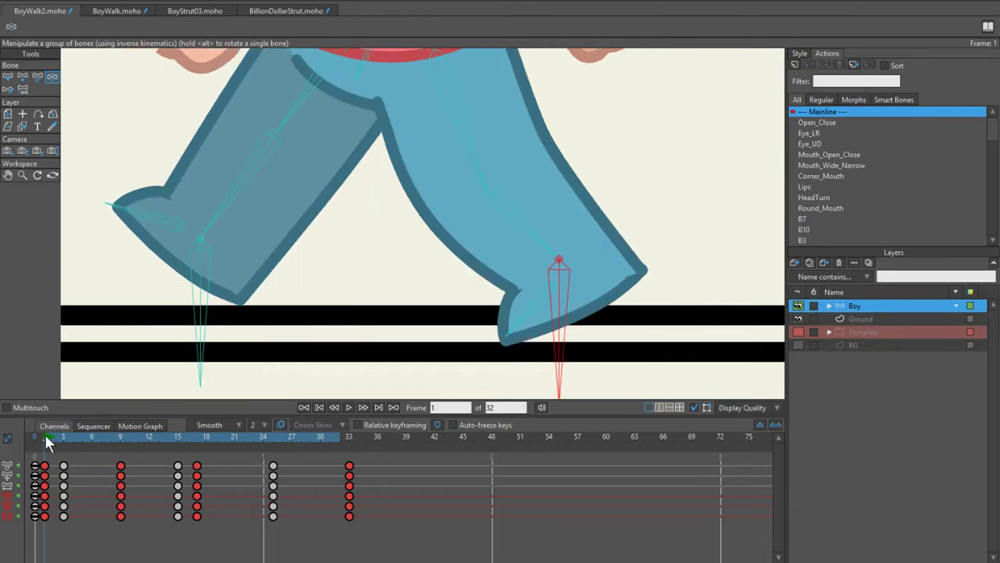
left_click_drag(569, 349, 566, 349)
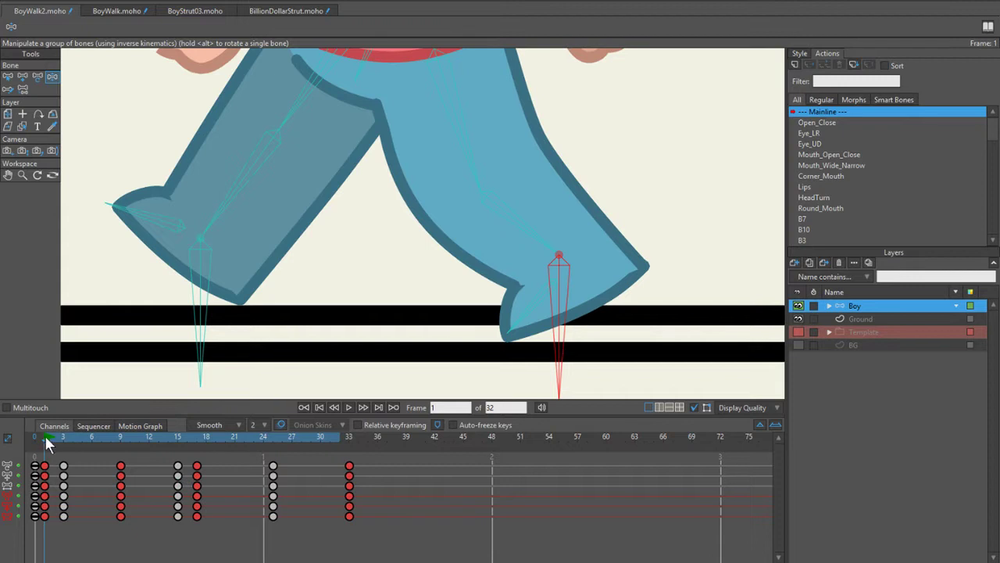
Step: On frame 9, rotate the near passing foot's bone so its toe points further down
left_click_drag(45, 438, 179, 438)
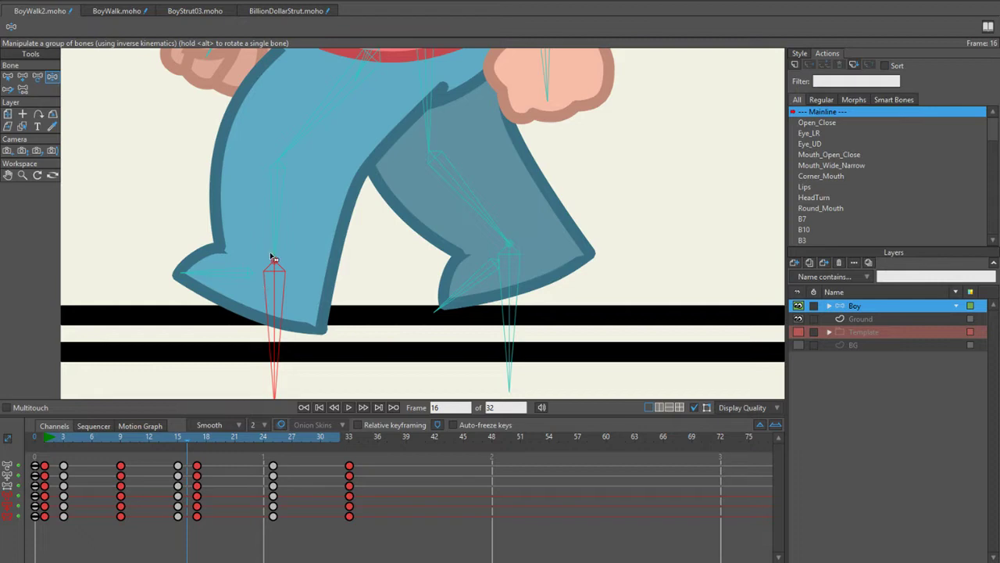
left_click_drag(45, 439, 143, 465)
mouse_move(128, 474)
left_mouse_down()
mouse_move(149, 466)
mouse_move(117, 474)
mouse_move(150, 462)
mouse_move(125, 476)
left_mouse_up()
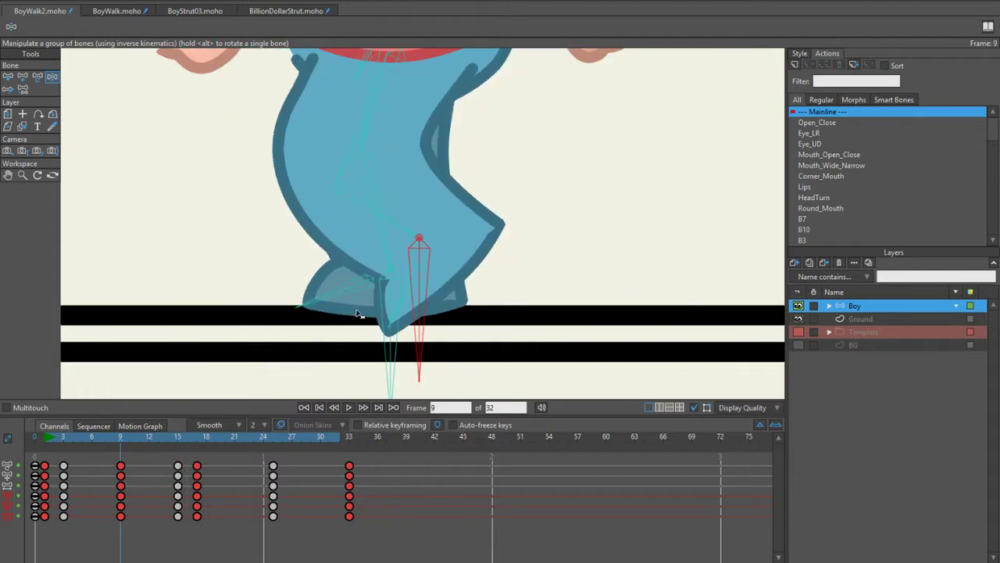
scroll(360, 314, "up", 2)
mouse_move(401, 286)
left_mouse_down()
mouse_move(384, 302)
mouse_move(407, 301)
left_mouse_up()
scroll(412, 362, "down", 1)
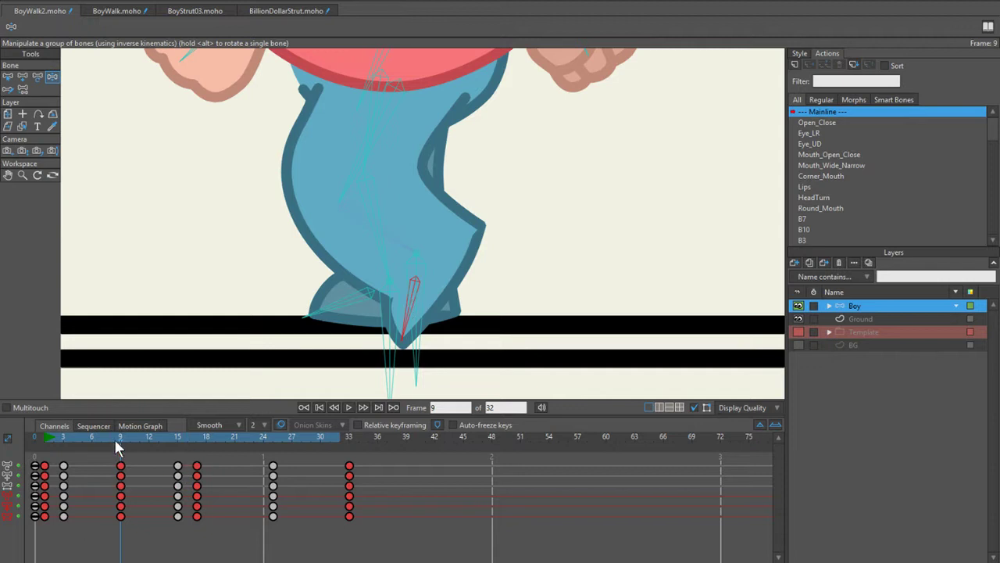
Step: Try removing foot bone B34's keyframe on frame 15, and undo the removal
mouse_move(118, 446)
left_mouse_down()
mouse_move(185, 445)
mouse_move(118, 450)
left_mouse_up()
key("z")
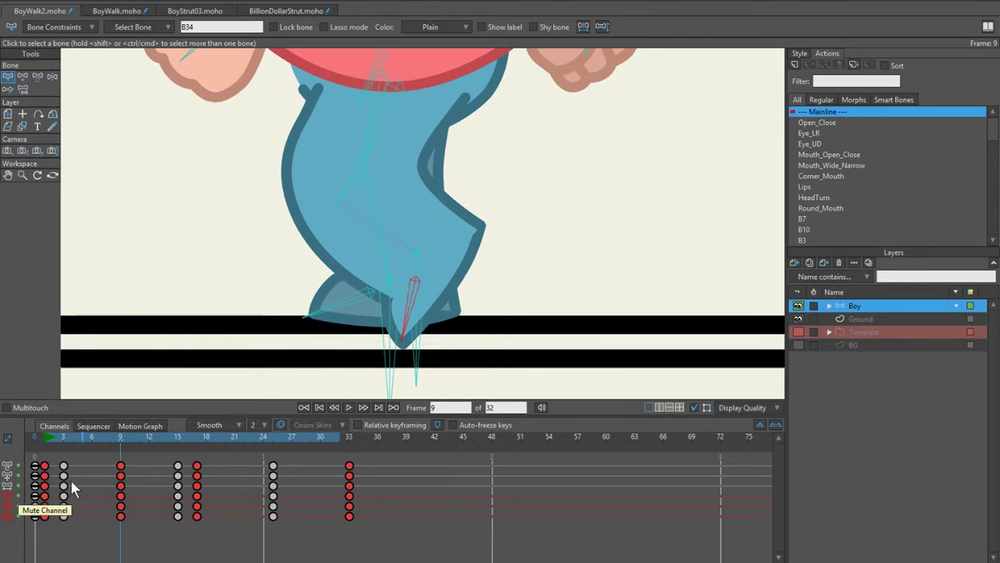
left_click(177, 496)
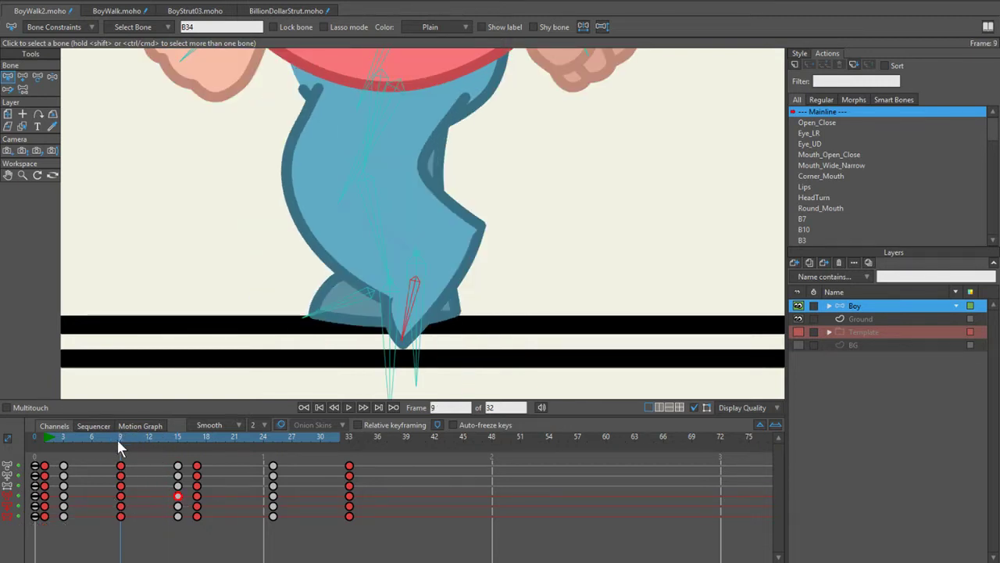
key("Delete")
mouse_move(119, 438)
left_mouse_down()
mouse_move(197, 441)
mouse_move(109, 444)
mouse_move(161, 441)
mouse_move(130, 439)
mouse_move(139, 439)
left_mouse_up()
key("ctrl+z")
key("ctrl+z")
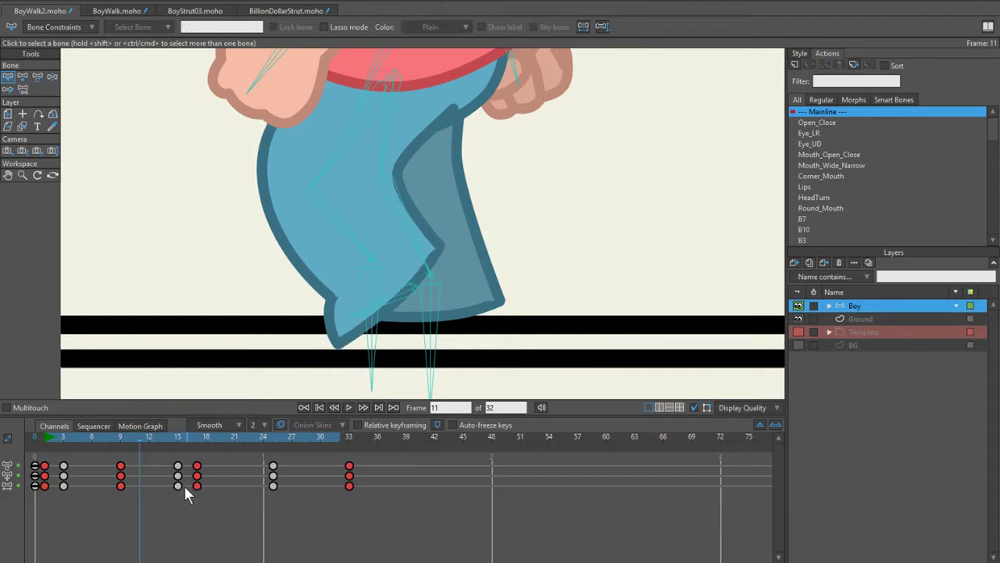
key("ctrl+shift+z")
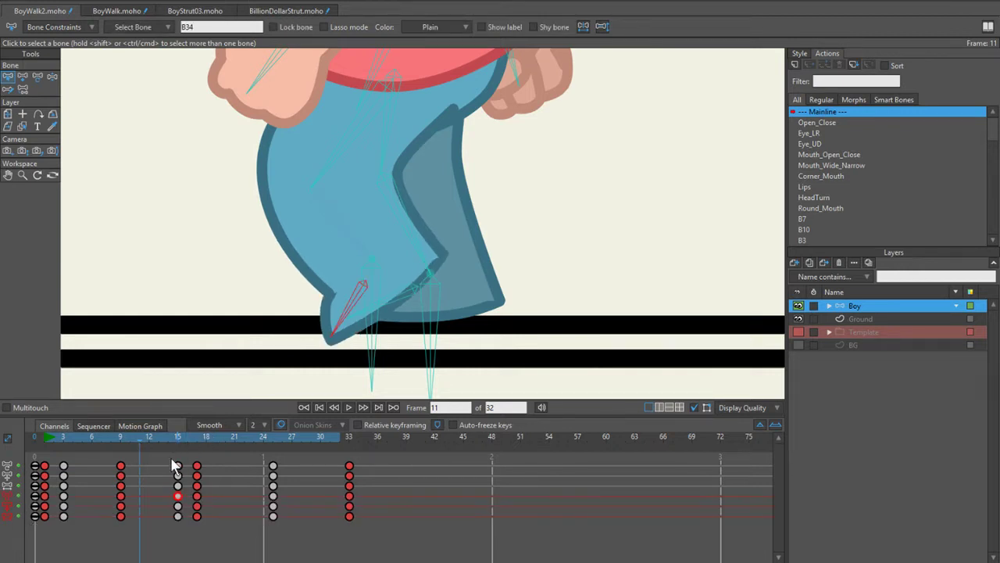
Step: Compare the leg poses leading up to frame 17 with the heel contact and foot plant on frames 1 to 3
left_click_drag(150, 443, 199, 465)
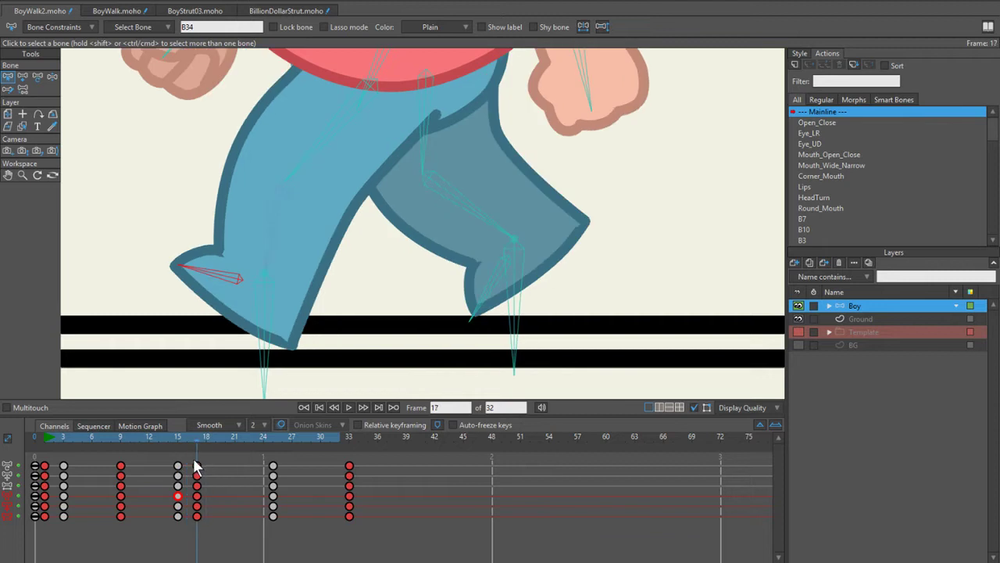
scroll(300, 273, "down", 2)
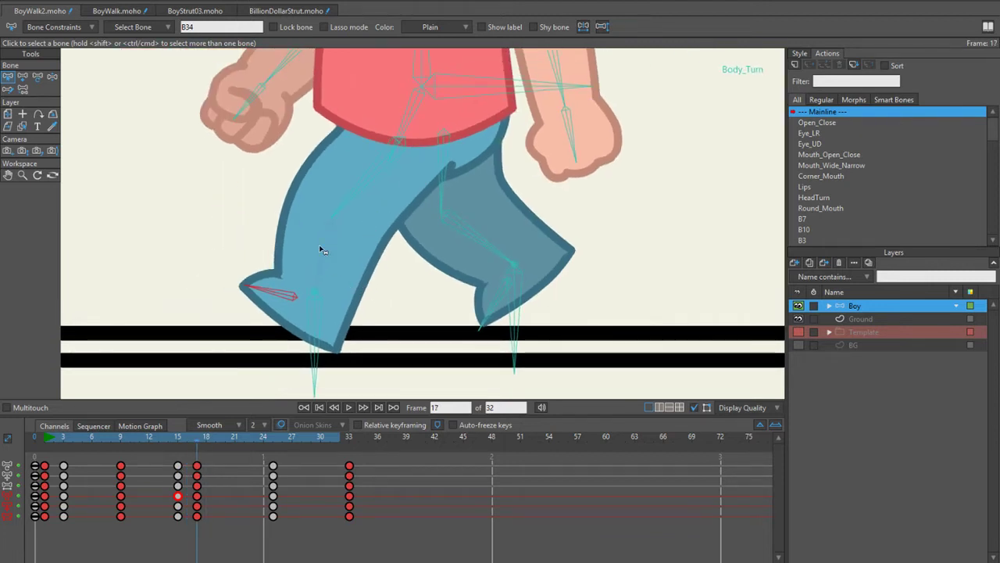
left_click_drag(99, 446, 198, 469)
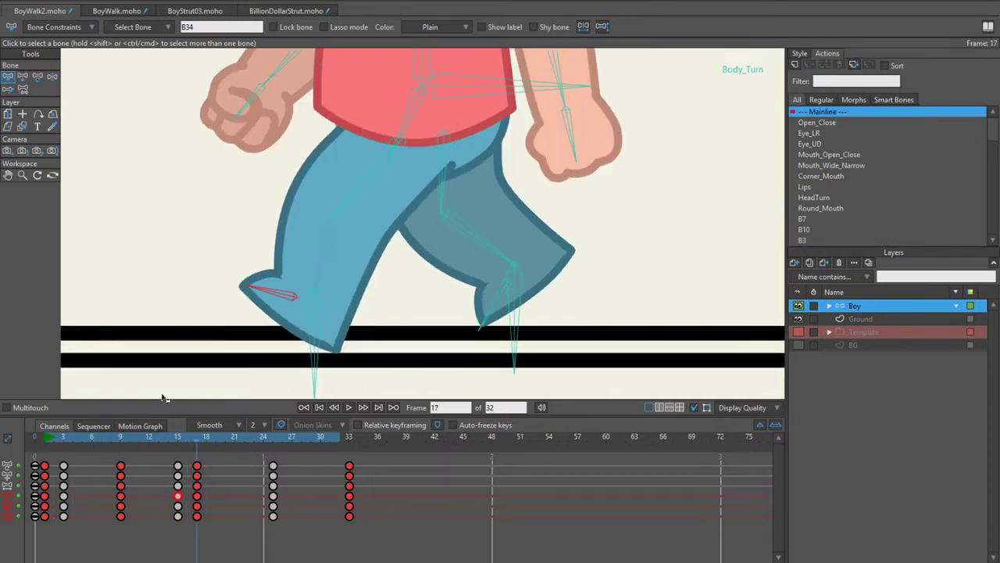
left_click_drag(68, 435, 36, 441)
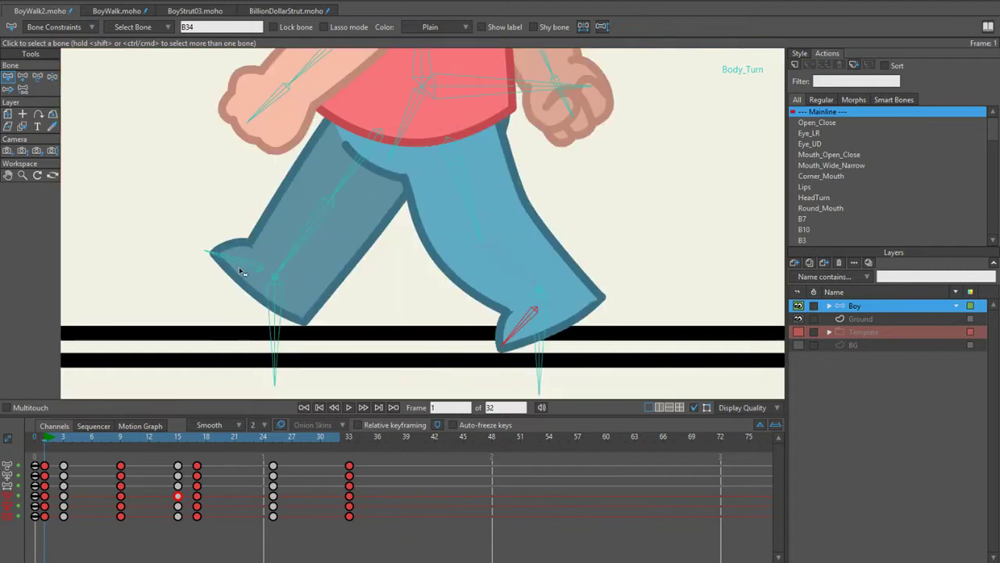
left_click(63, 436)
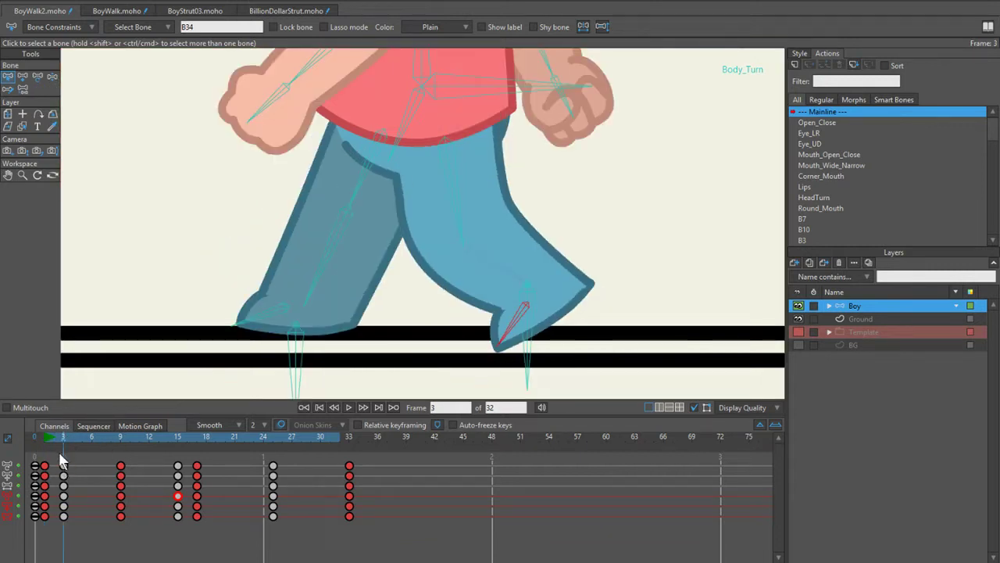
left_click(43, 437)
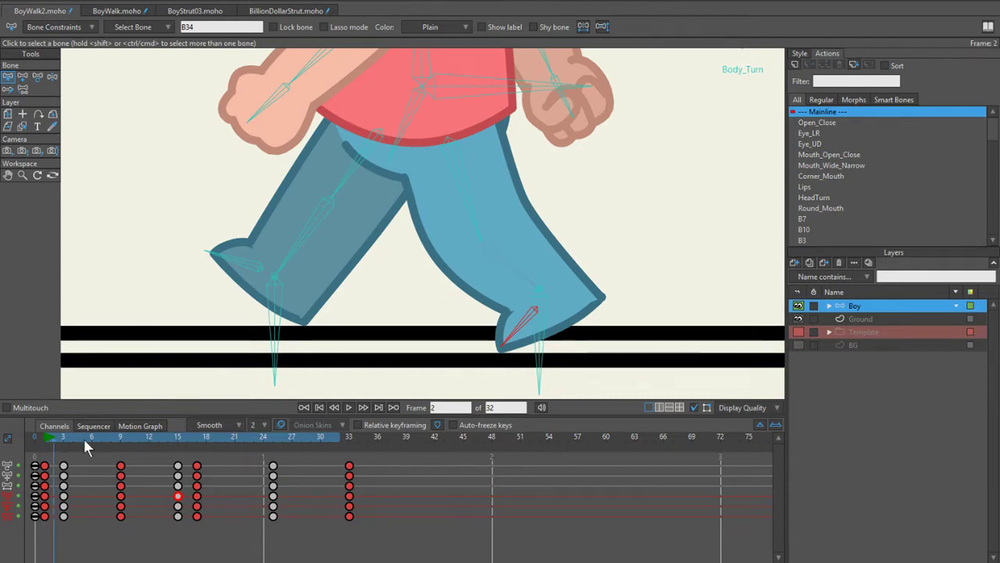
key("ctrl+Right")
key("ctrl+Right")
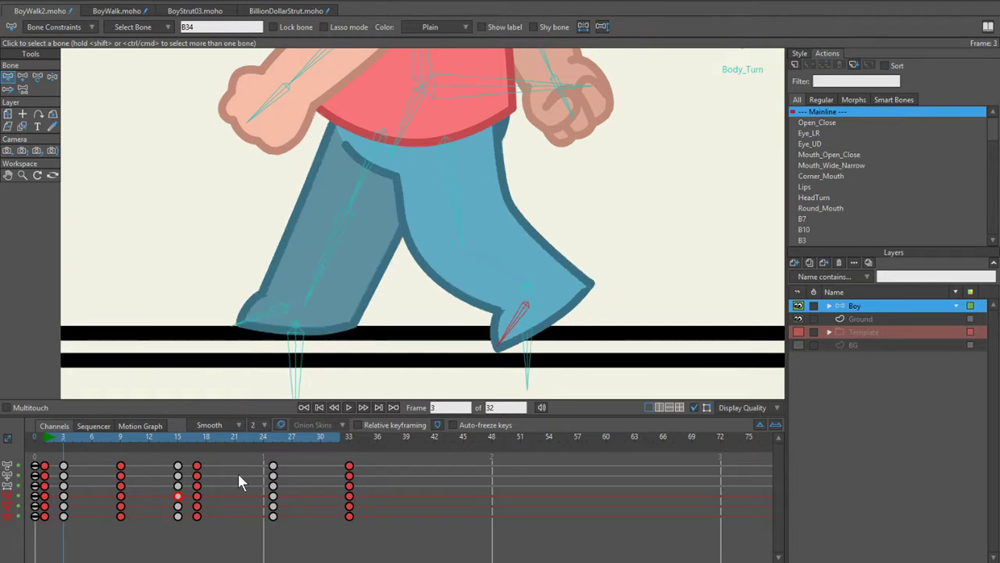
left_click(197, 434)
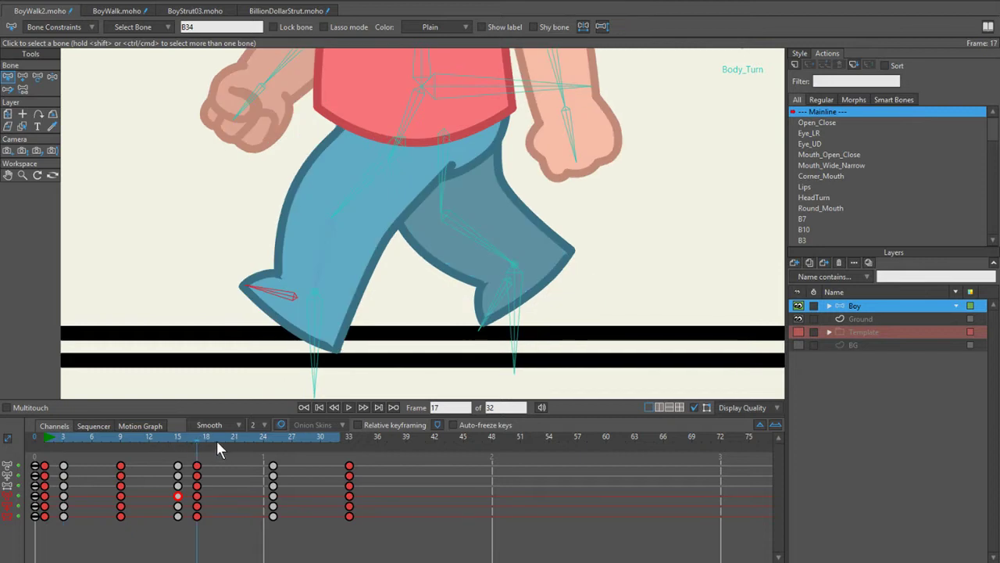
Step: On frame 19, rotate the near leading foot and move its target bone so the foot lies flat on the ground
left_click(217, 438)
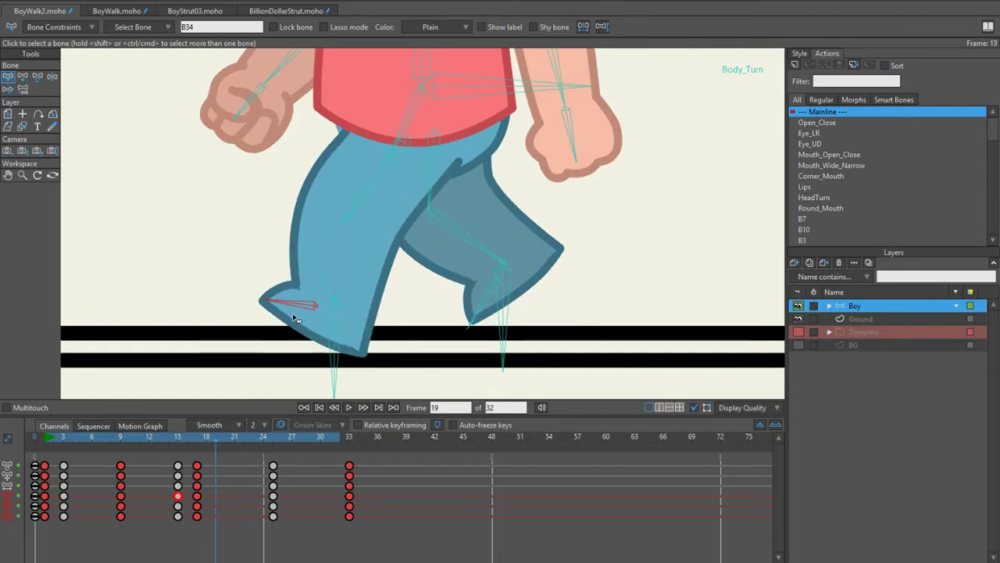
key("z")
left_click_drag(295, 319, 327, 361)
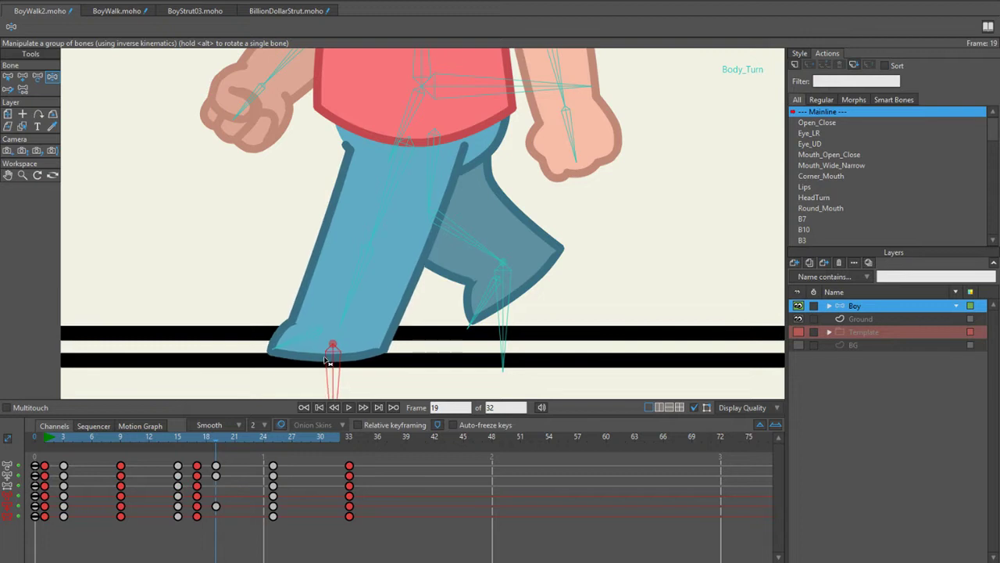
left_click(332, 364)
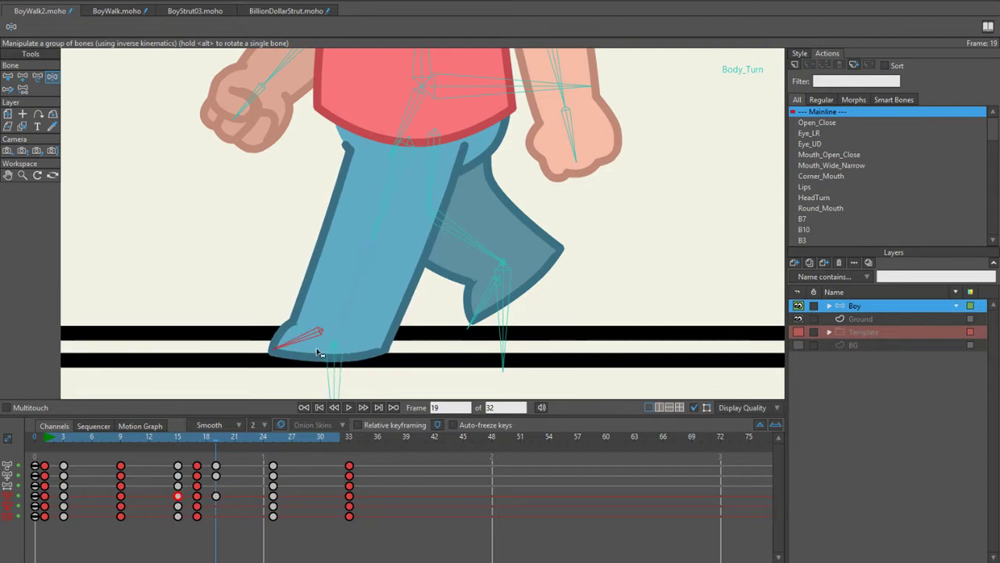
left_click(334, 361)
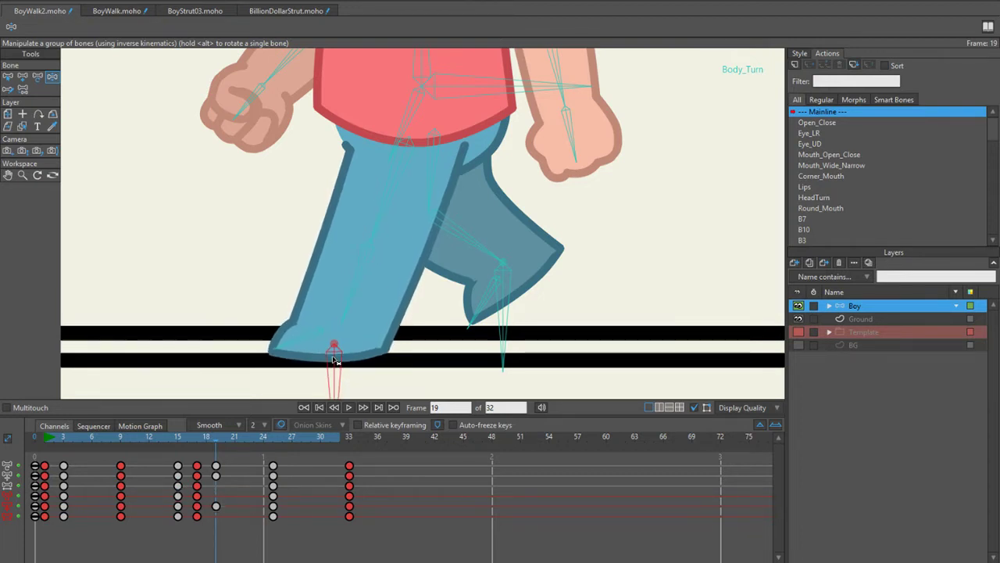
scroll(264, 286, "down", 1)
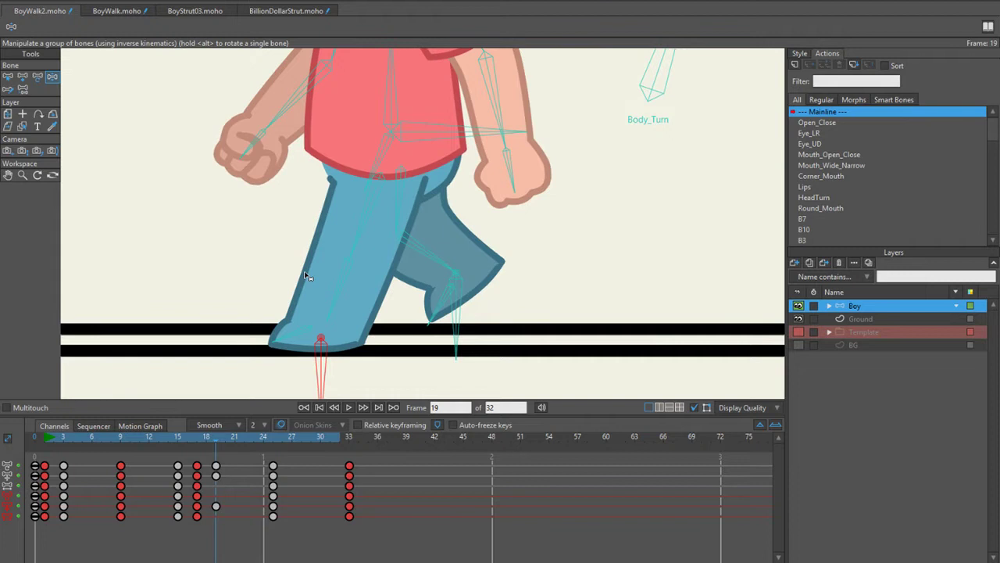
Step: Key the current pose in all bone channels on frames 19 and 31
key("ctrl+v")
key("ctrl+Right")
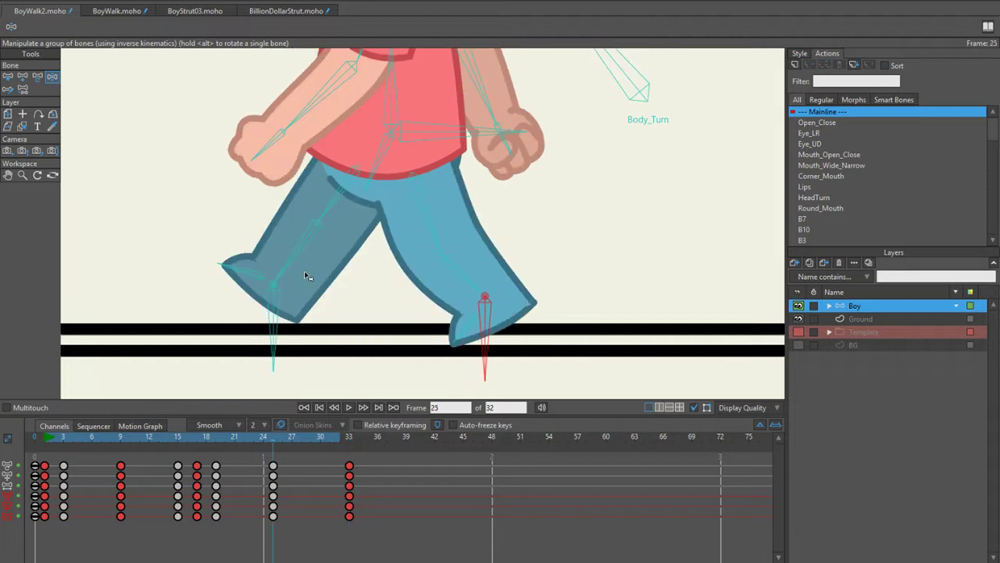
key("ctrl+Left")
key("ctrl+Left")
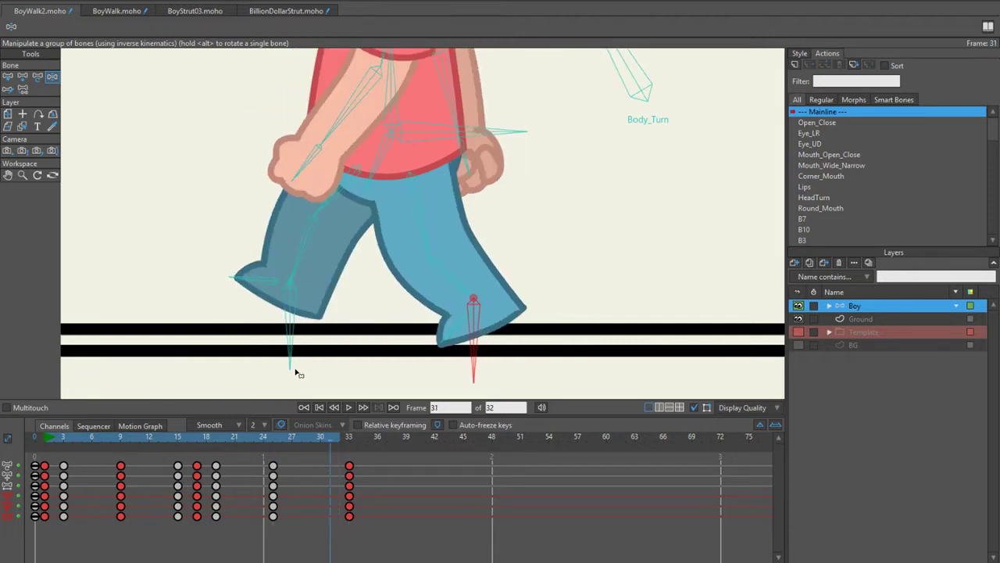
mouse_move(331, 440)
left_mouse_down()
mouse_move(293, 439)
mouse_move(329, 438)
left_mouse_up()
key("ctrl+f")
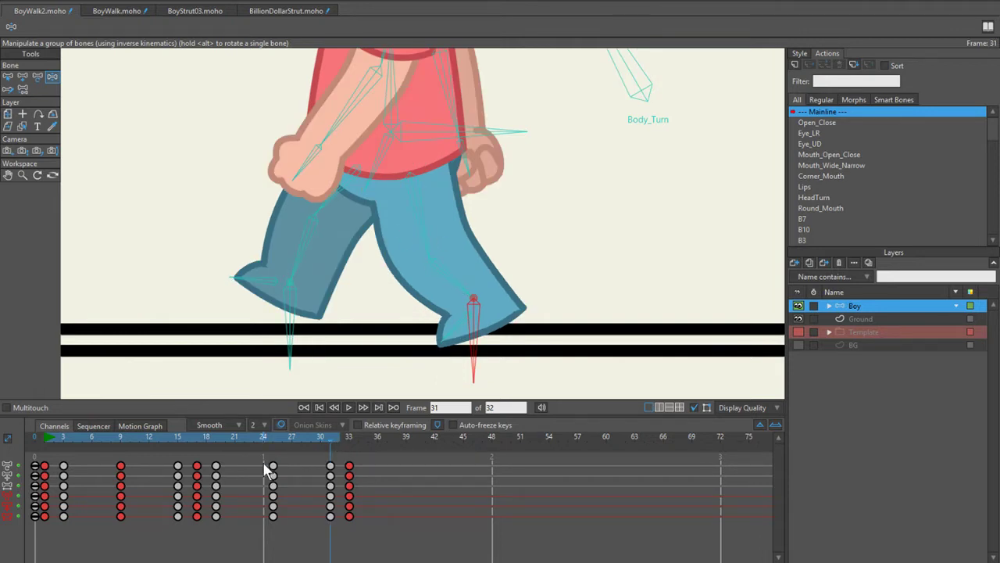
Step: Compare the stride poses on frames 1, 2 and 33
left_click(47, 441)
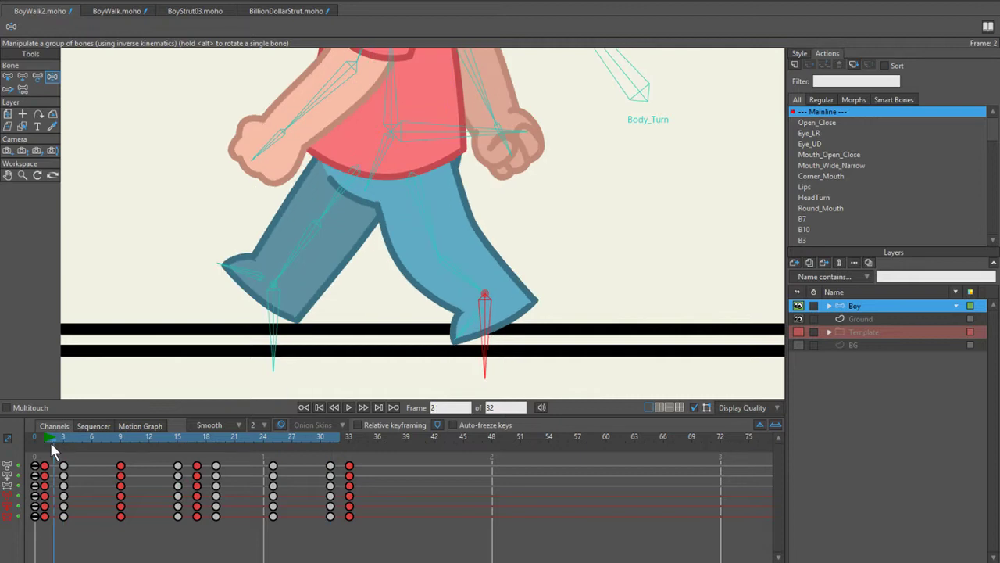
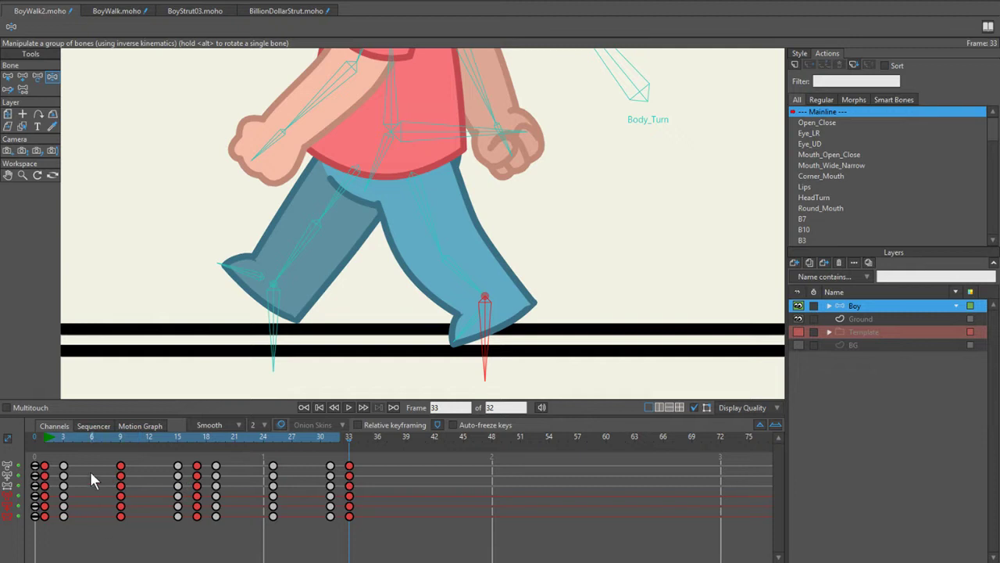
left_click(42, 438)
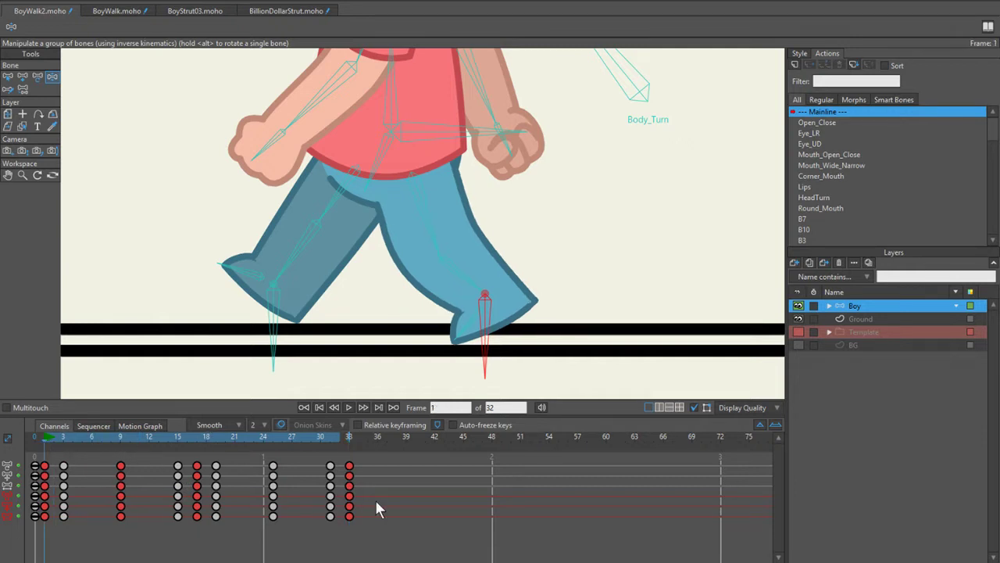
scroll(313, 234, "down", 1)
scroll(331, 359, "up", 1)
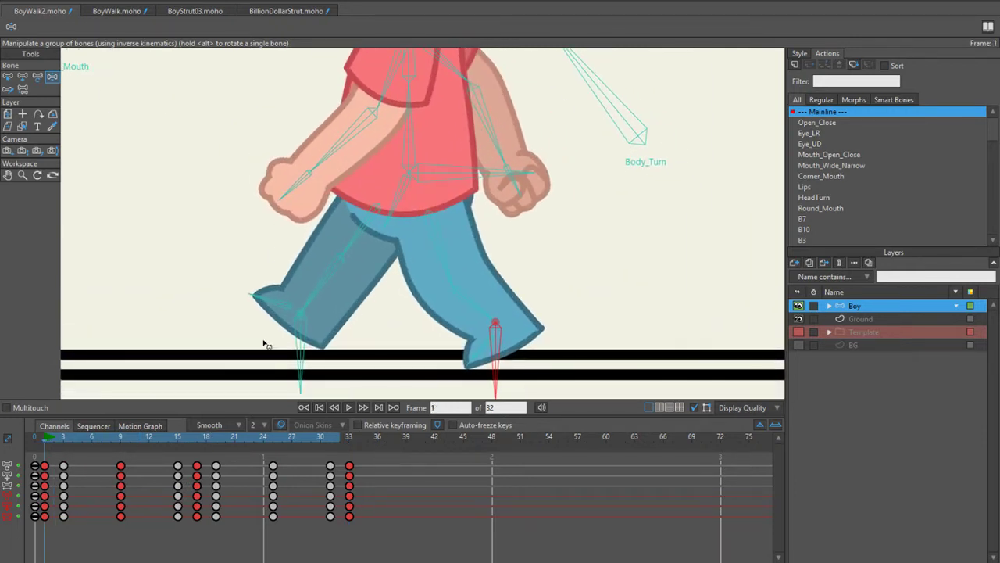
Step: Select body bone B1 and delete its keyframes from frame 3 to frame 33, keeping the one on frame 1
key("z")
left_click(445, 189)
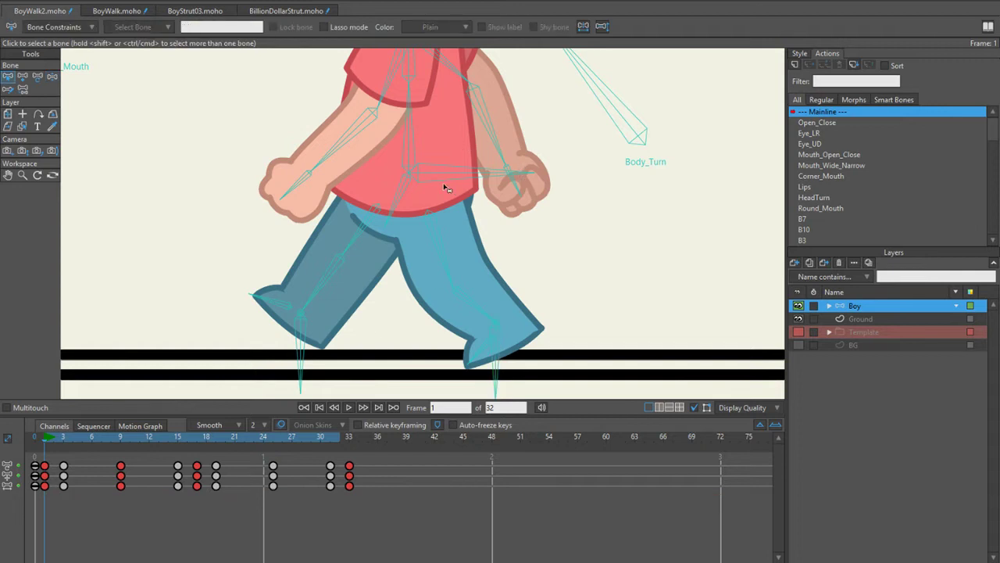
left_click(447, 177)
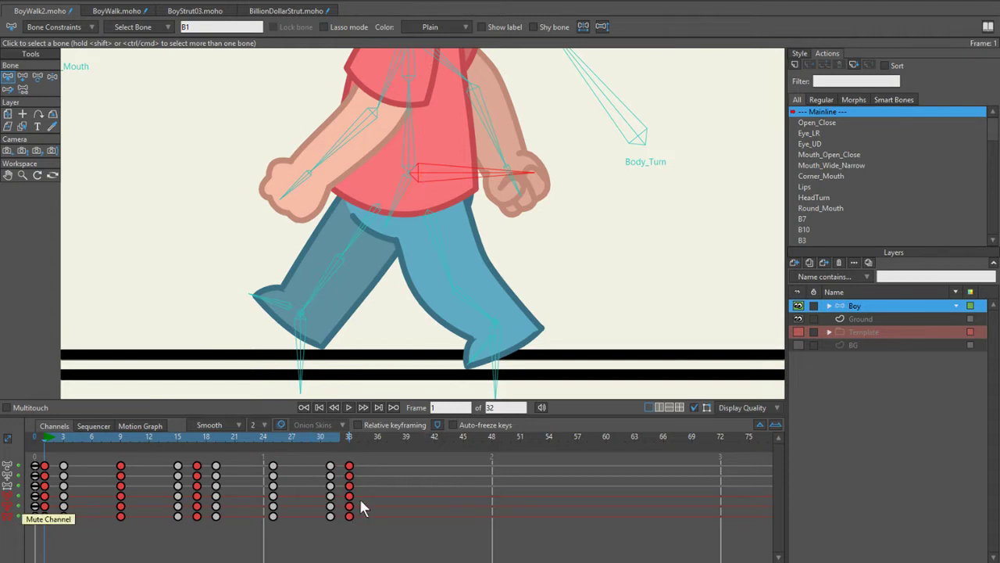
left_click_drag(363, 492, 51, 540)
key("Delete")
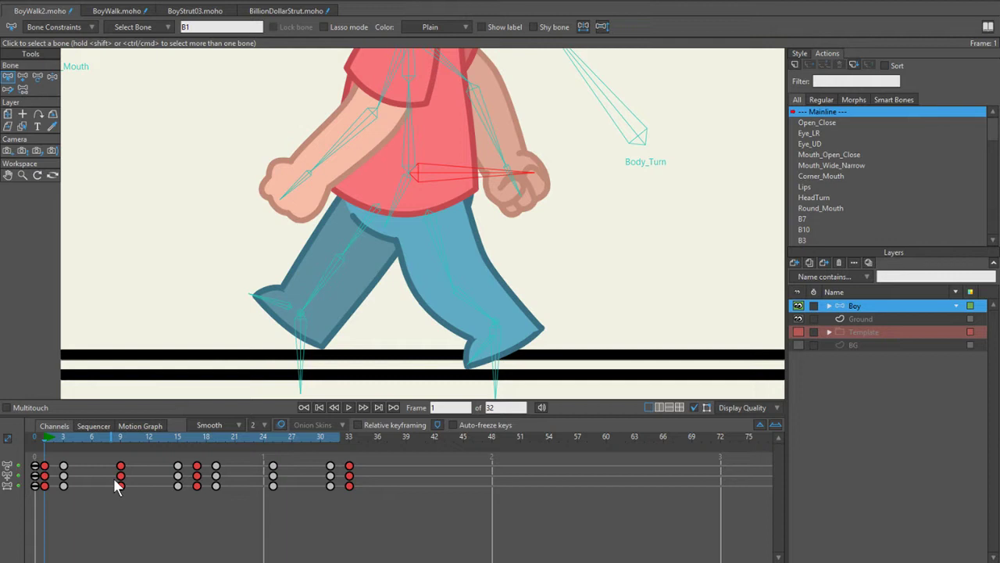
Step: Examine body bone B1's curve in the motion graph
left_click(125, 425)
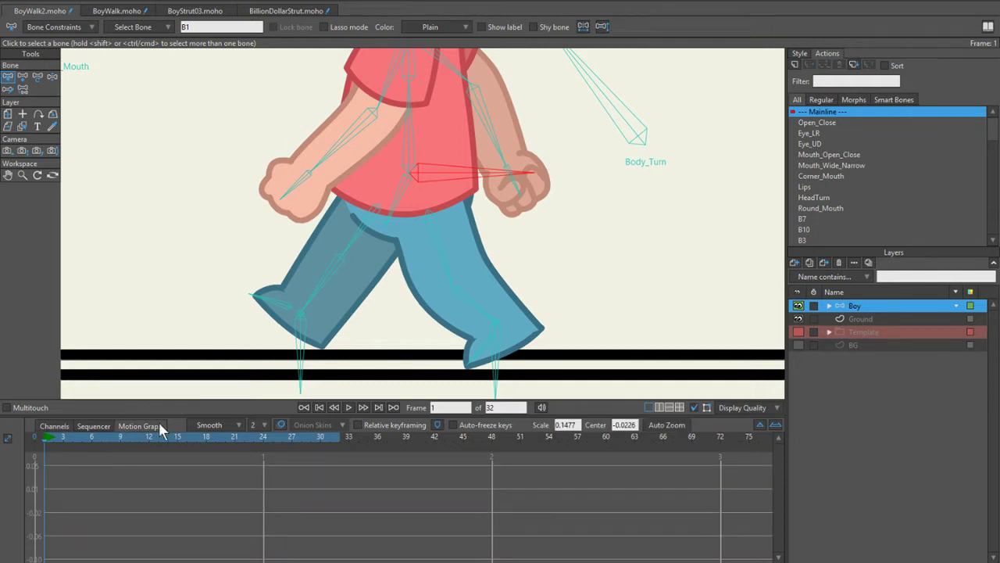
key("z")
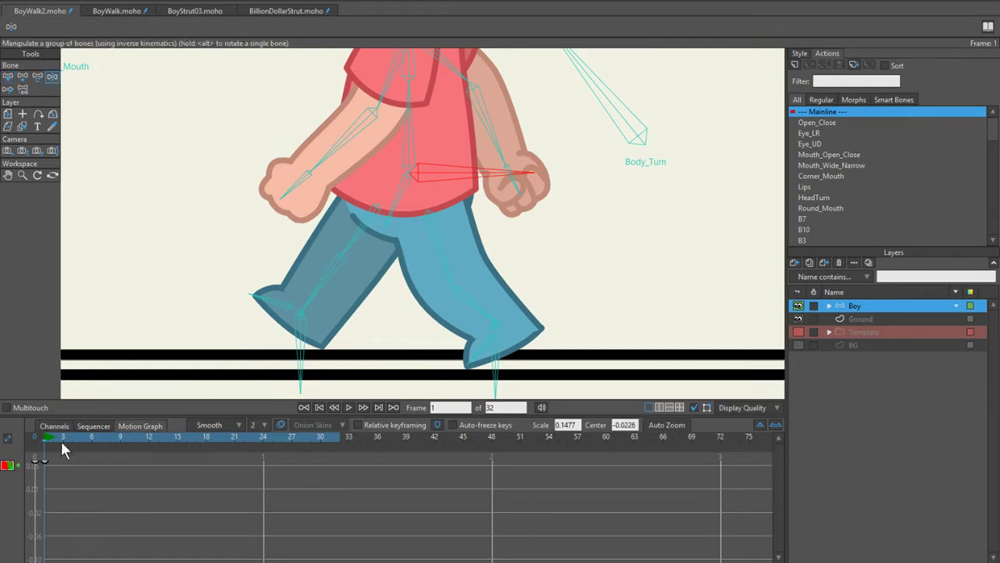
left_click_drag(87, 465, 76, 506)
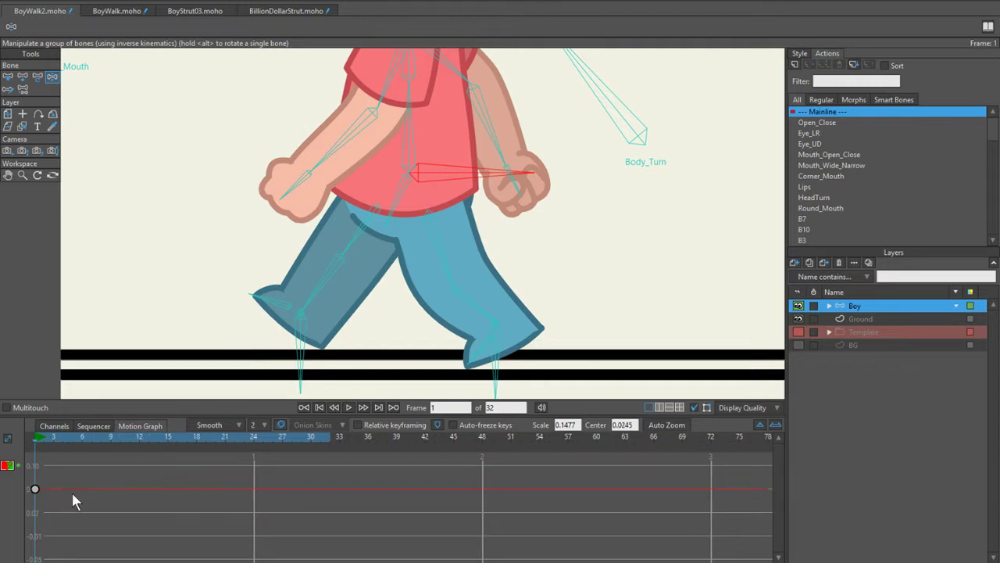
right_click(73, 495)
left_click(31, 484)
left_click(54, 426)
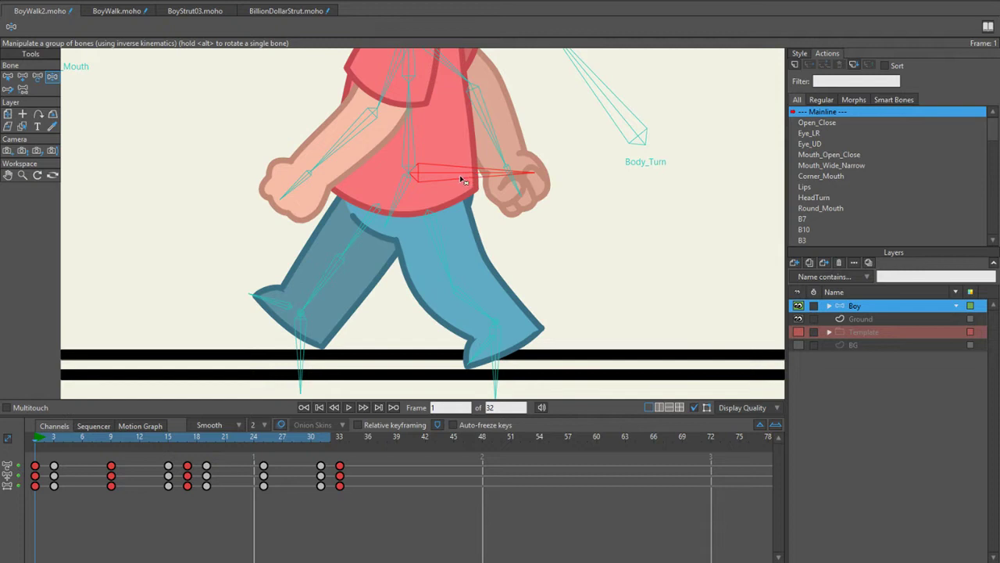
Step: Activate body bone B1's translation channel and show its vertical curve in the motion graph at a readable scale
key("t")
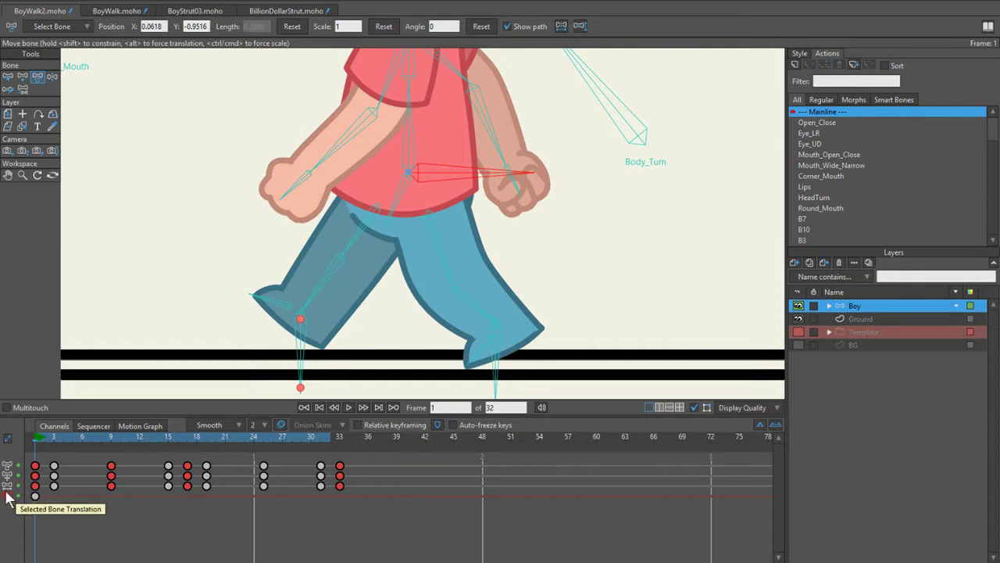
left_click(7, 495)
left_click_drag(420, 175, 426, 78)
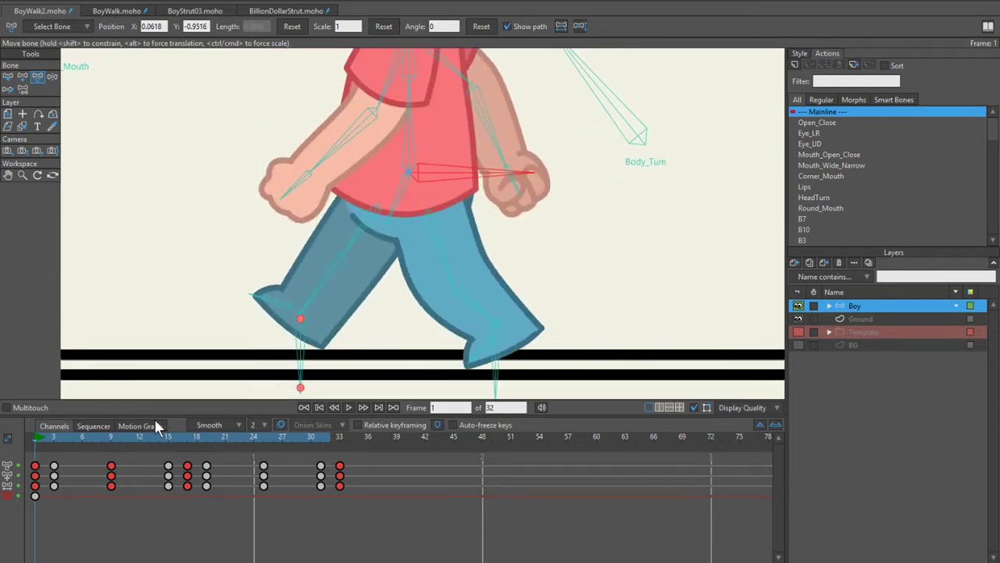
left_click(149, 425)
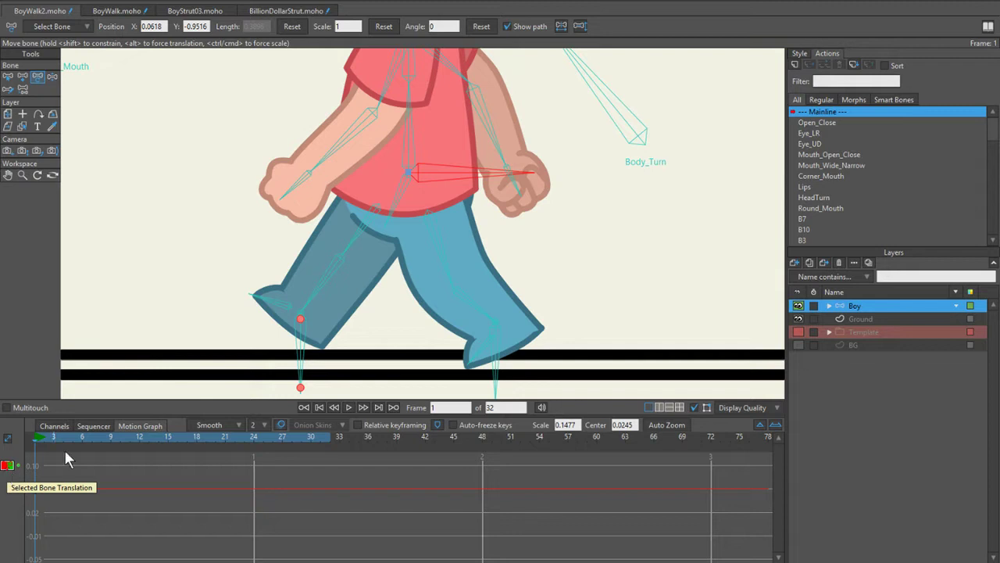
left_click(53, 427)
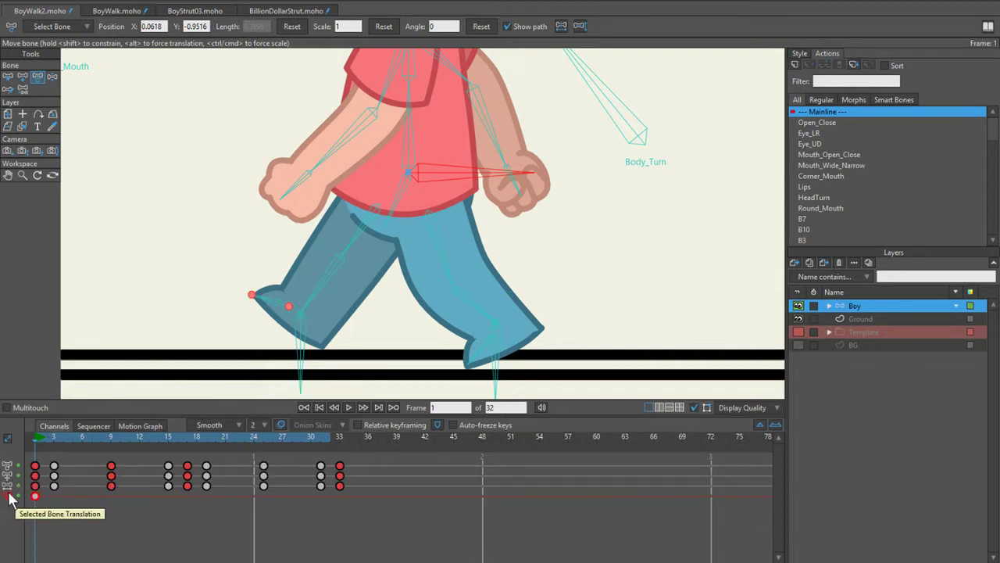
left_click(125, 426)
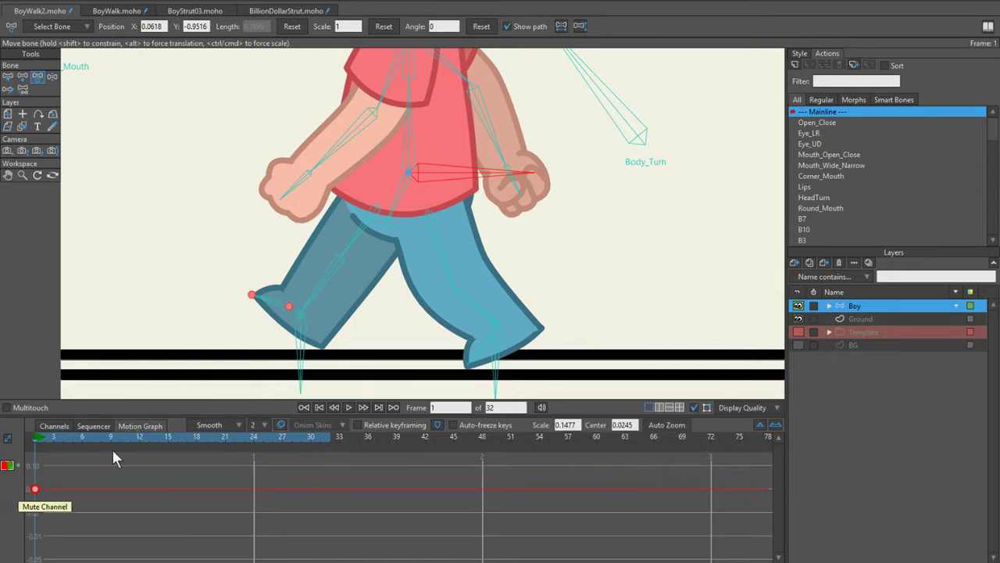
left_click(7, 467)
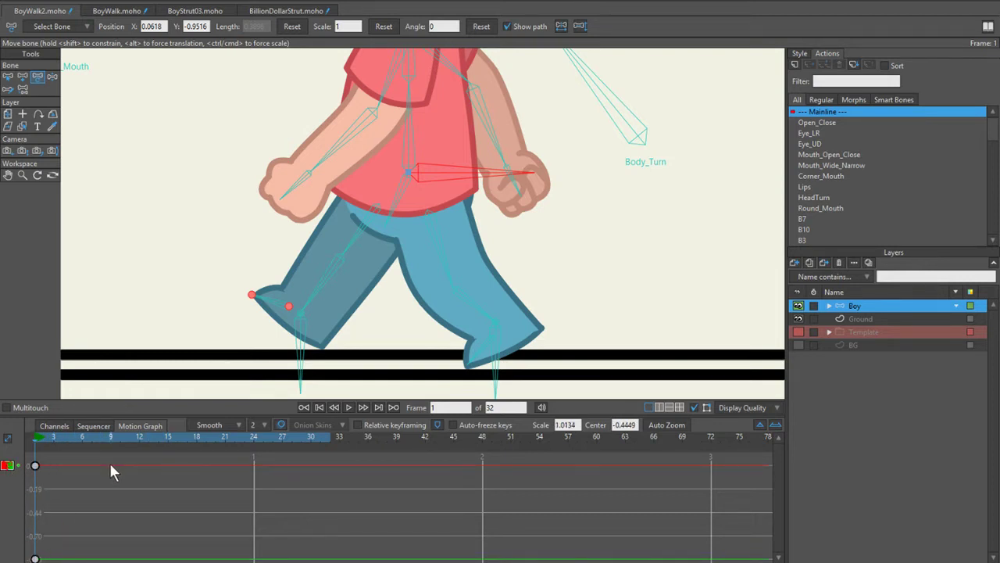
left_click_drag(35, 467, 34, 464)
scroll(60, 513, "up", 4)
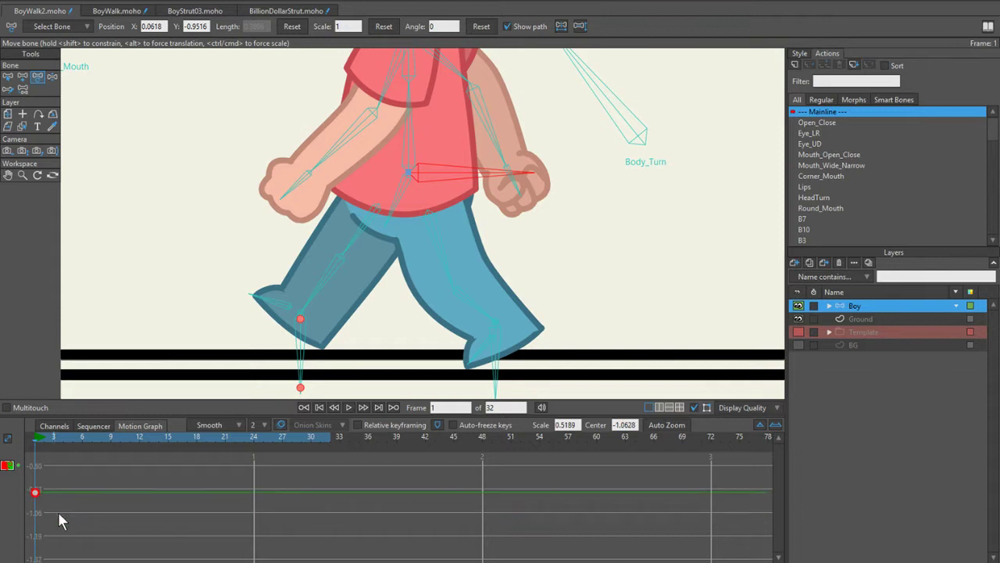
Step: On frame 4, move body bone B1 straight down to a Y position of about -1.06 for the down pose
mouse_move(45, 444)
left_mouse_down()
mouse_move(93, 442)
mouse_move(58, 449)
left_mouse_up()
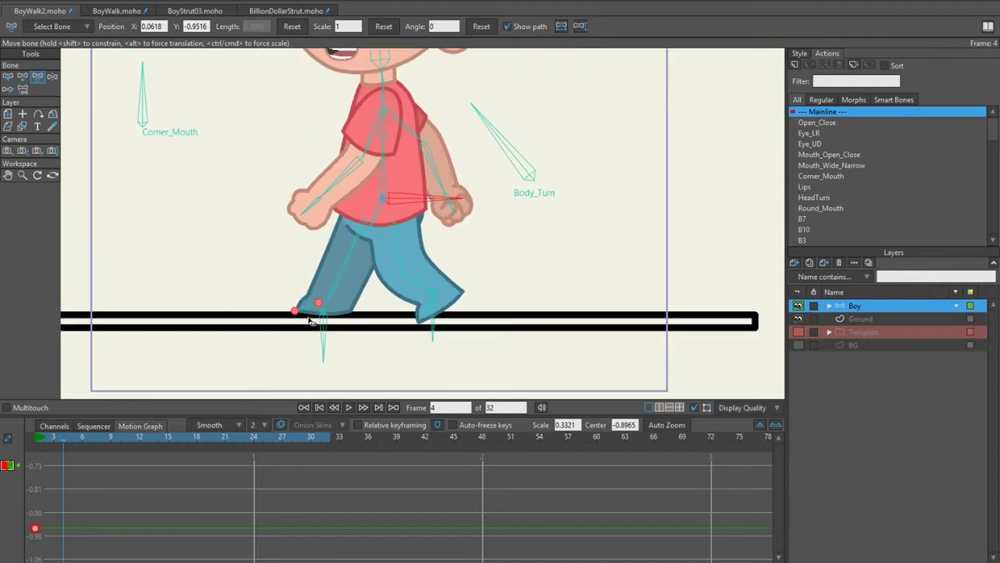
scroll(104, 512, "up", 2)
scroll(110, 506, "up", 3)
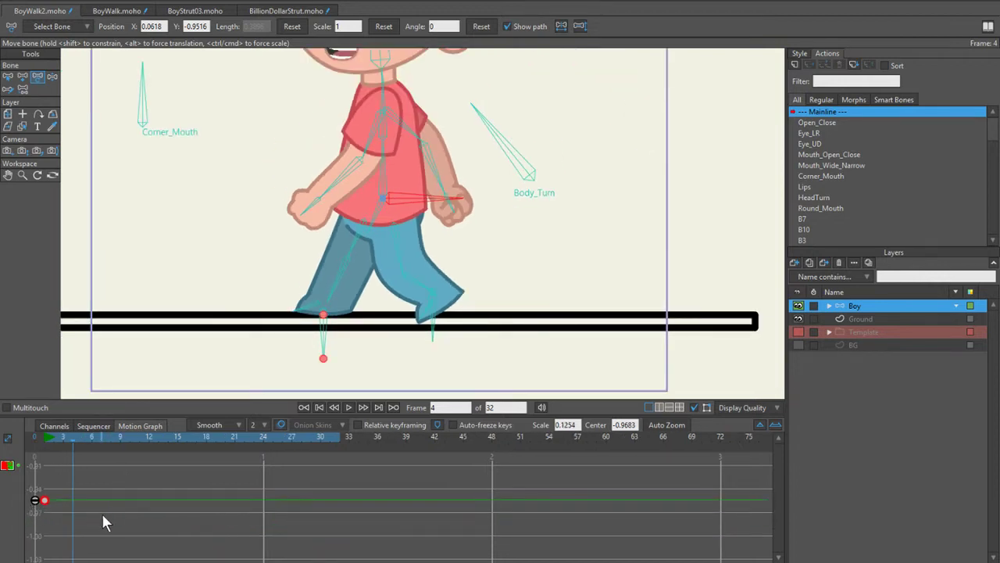
left_click(384, 255)
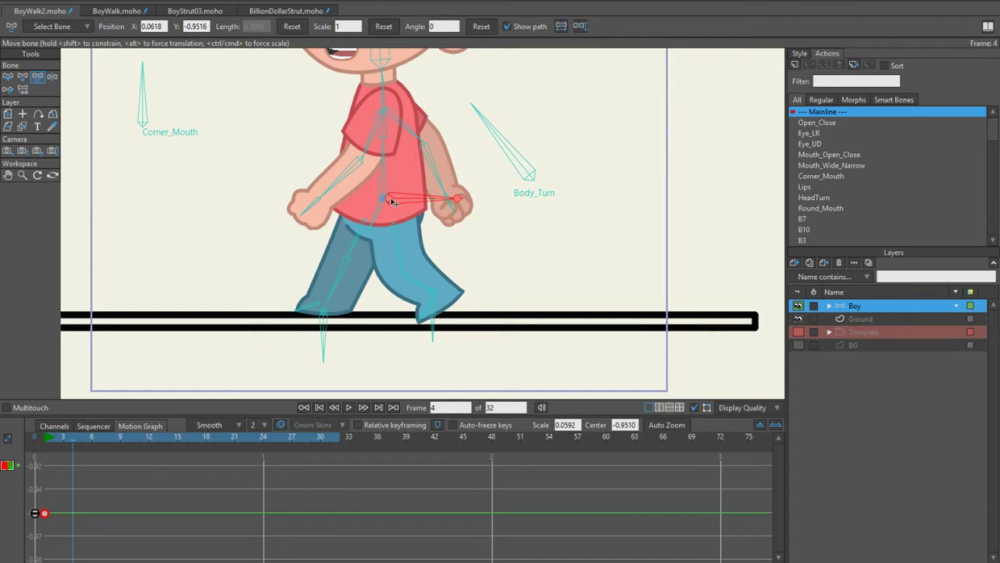
left_click_drag(394, 202, 385, 225)
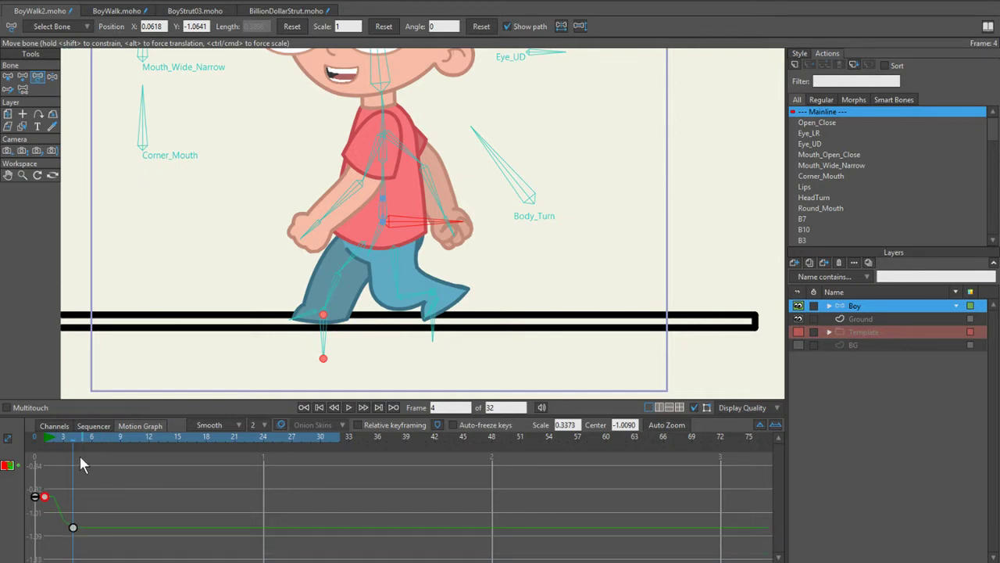
Step: On frame 15, raise body bone B1 to slightly above its frame 1 height so the legs straighten
left_click_drag(73, 442, 181, 437)
left_click(44, 427)
left_click(145, 426)
left_click(530, 301)
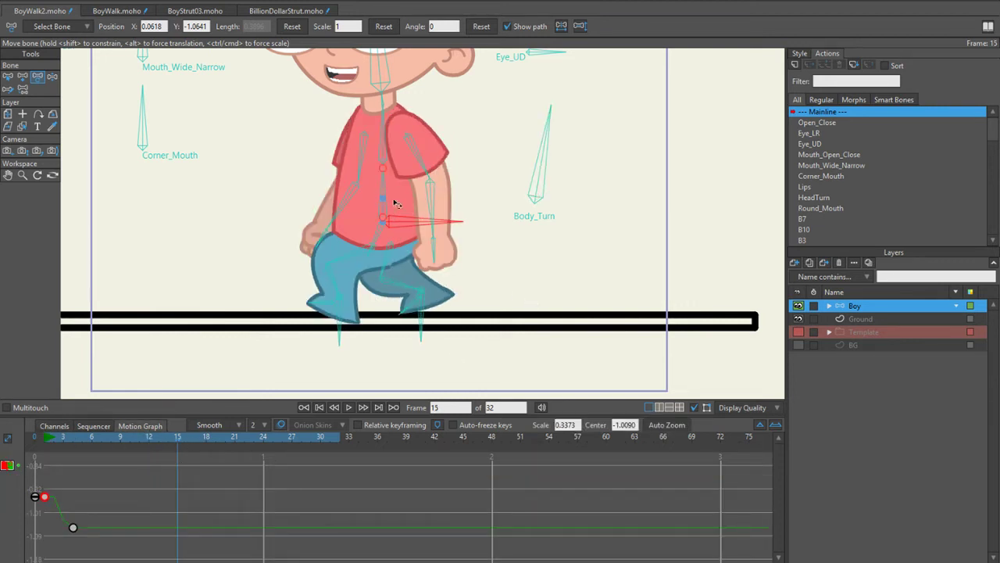
key("z")
left_click_drag(405, 224, 406, 196)
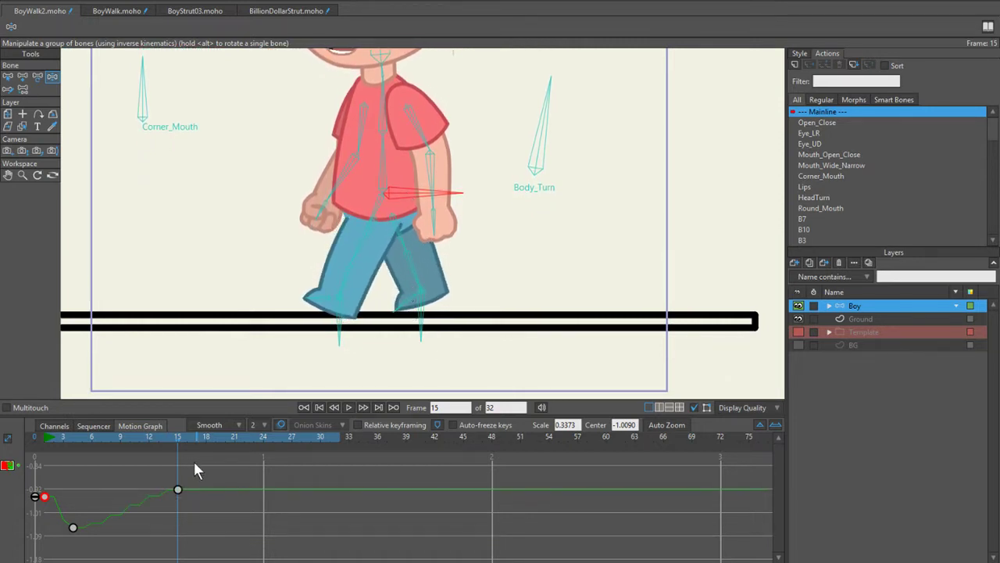
Step: Copy body bone B1's translation key from frame 1 to frame 17
left_click_drag(174, 452, 205, 452)
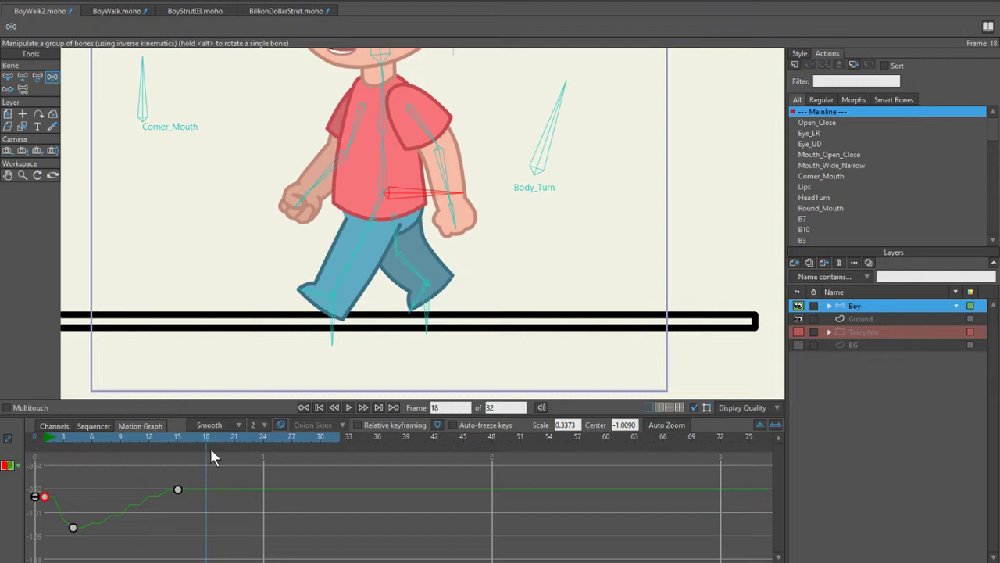
left_click(48, 428)
left_click(193, 450)
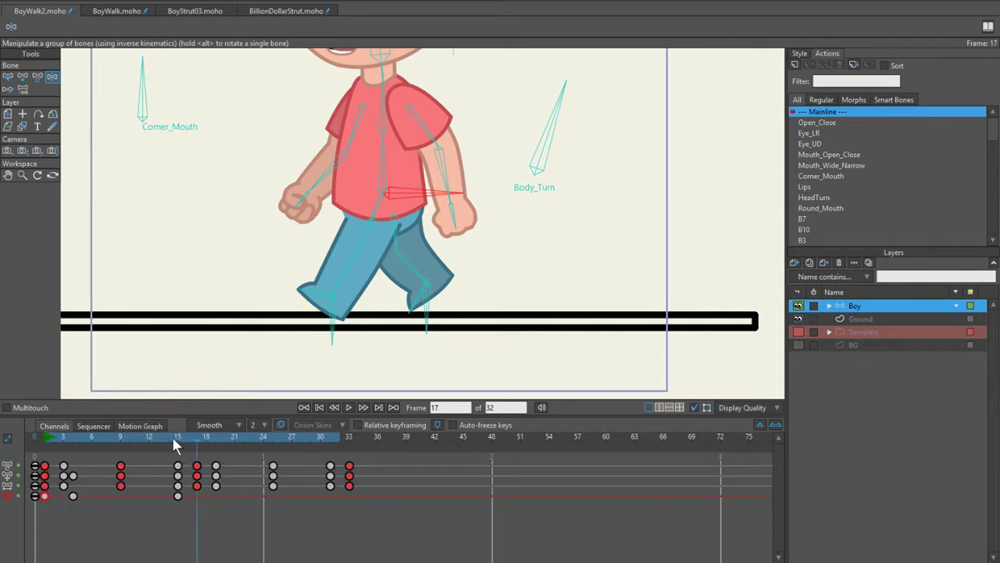
left_click(137, 426)
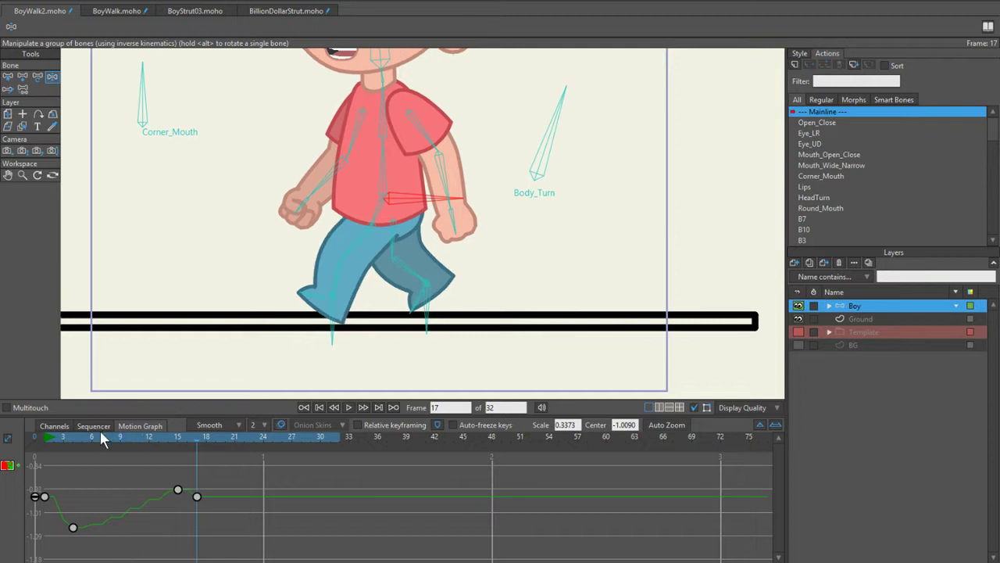
Step: On frame 4, try raising the far leading foot's target bone so the foot rests on the ground's upper line
left_click(52, 438)
left_click_drag(54, 433, 73, 460)
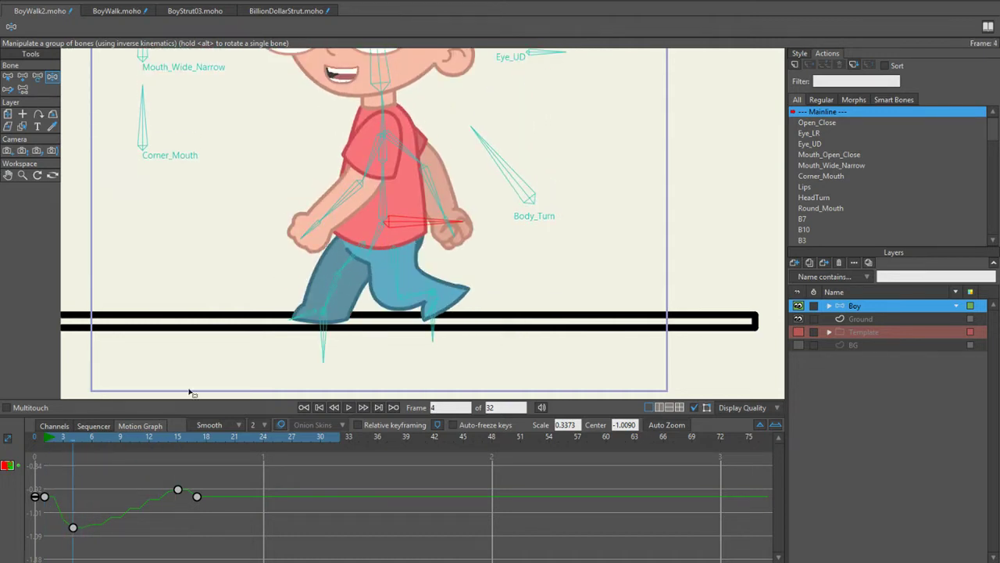
scroll(328, 351, "up", 2)
scroll(350, 348, "down", 2)
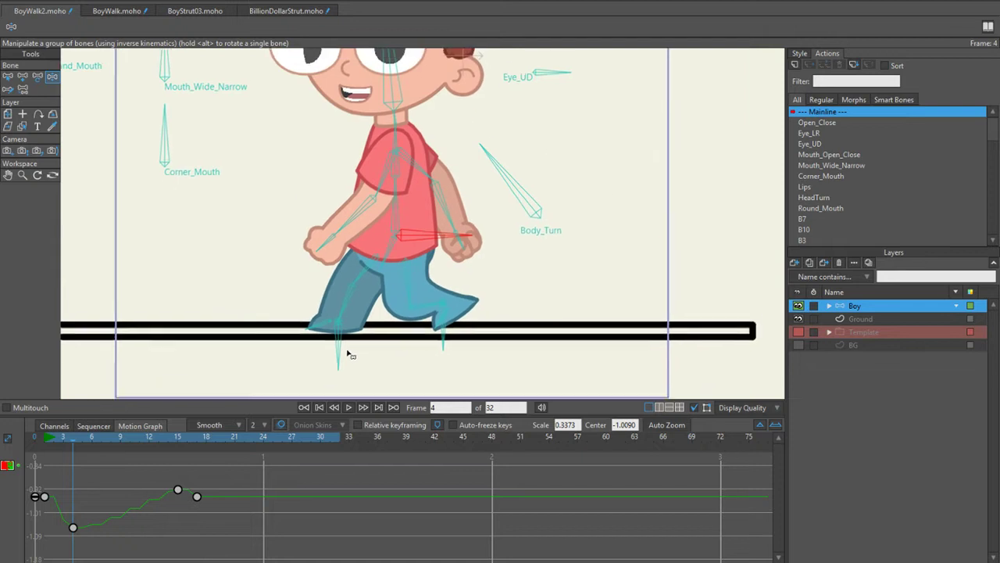
scroll(349, 351, "up", 1)
left_click(337, 350)
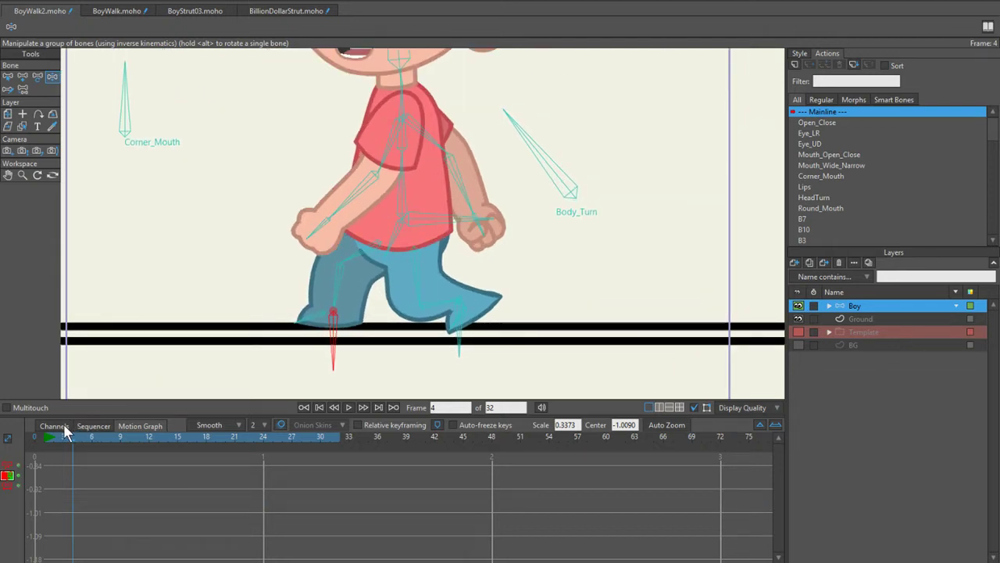
Step: Try raising body bone B1 slightly on frame 4, and undo both this move and the foot target's adjustment
left_click(444, 226)
key("z")
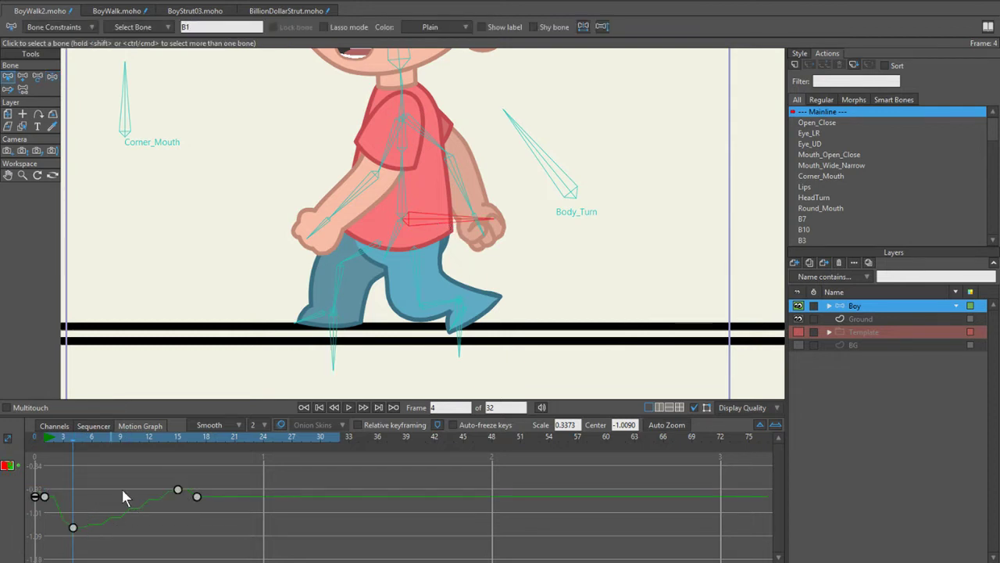
key("z")
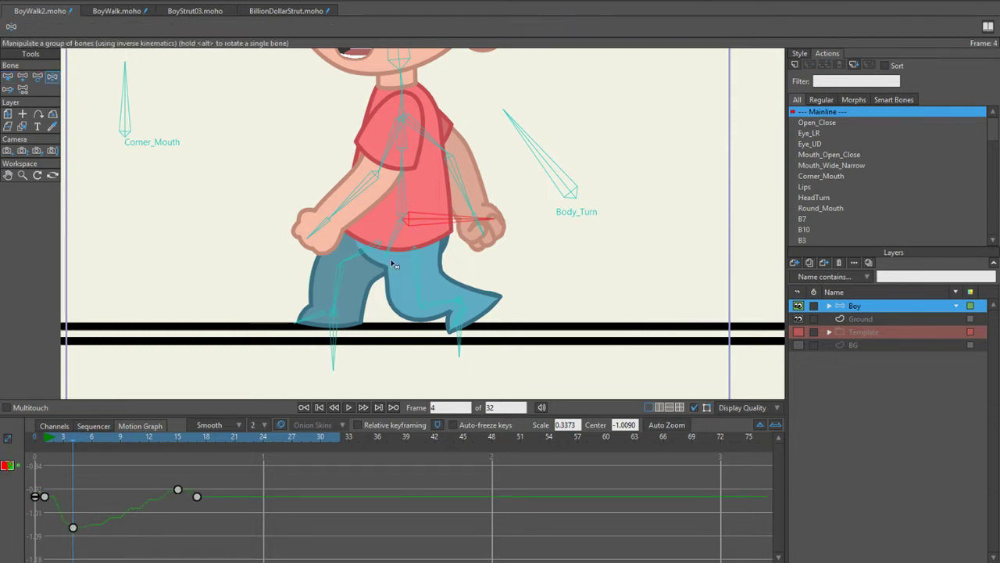
left_click_drag(419, 225, 422, 219)
left_click(54, 426)
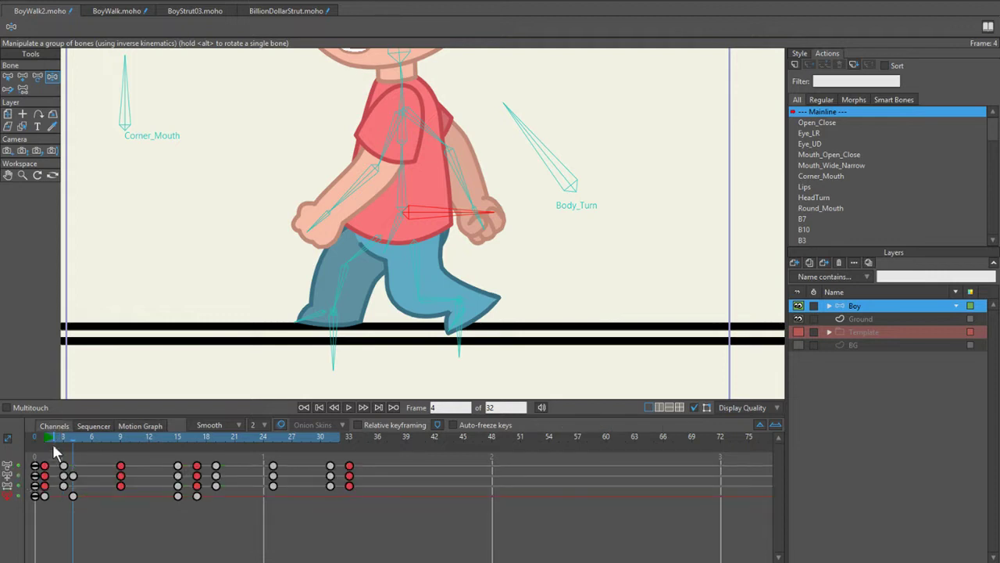
key("ctrl+v")
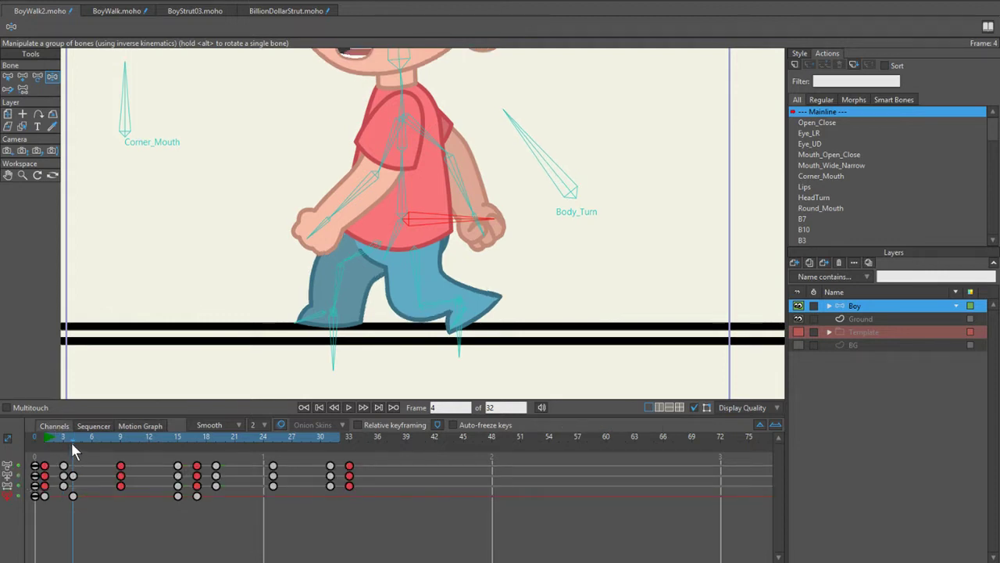
key("ctrl+v")
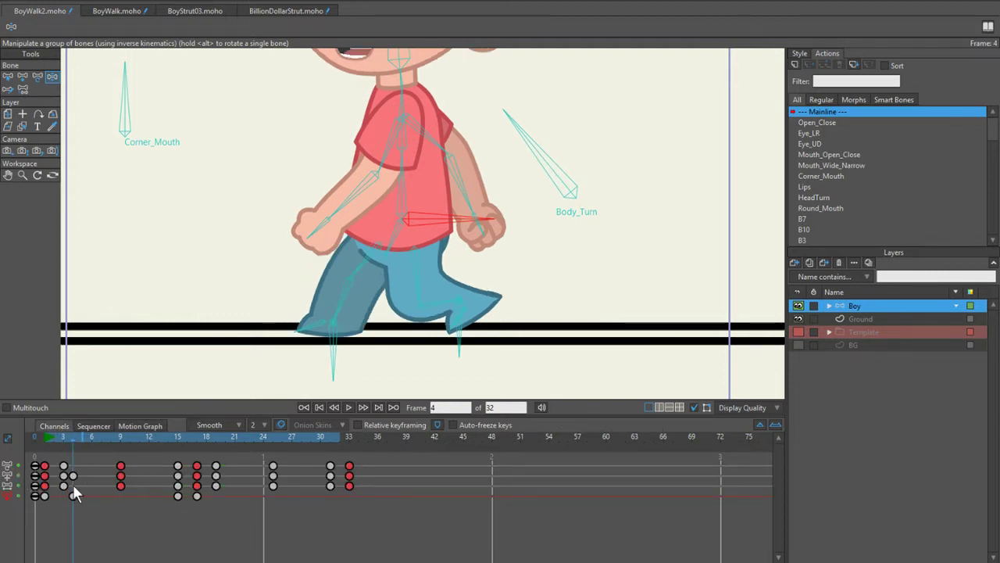
Step: Undo the recent body bone B1 changes, and lower B1 on frame 3 so the knees bend
key("ctrl+z")
key("ctrl+z")
left_click(140, 426)
left_click(64, 437)
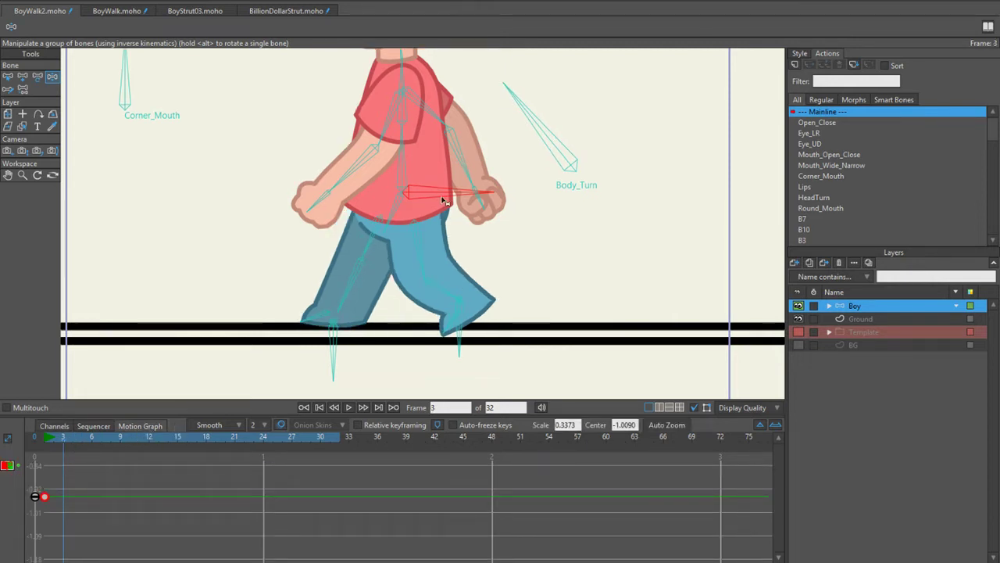
left_click_drag(438, 197, 434, 224)
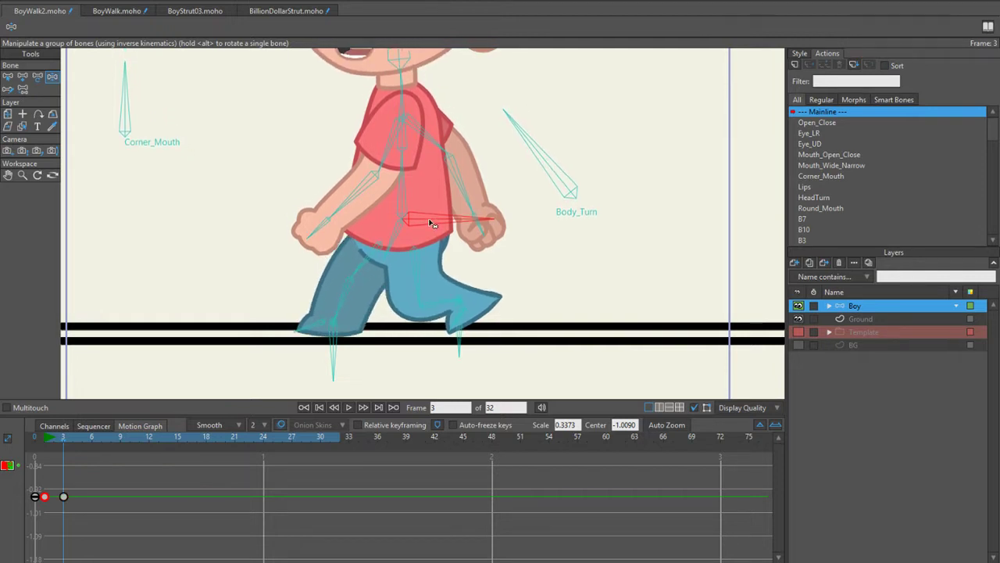
Step: On frame 3, raise the far leading foot's target bone so the foot rests on the ground's upper line, and raise body bone B1 slightly
left_click_drag(341, 338, 341, 331)
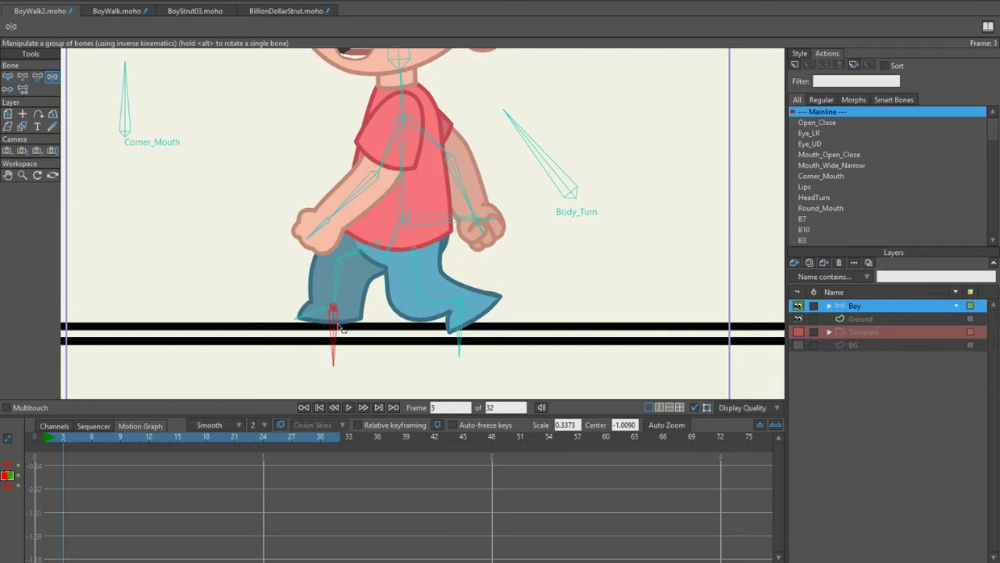
scroll(409, 275, "down", 1)
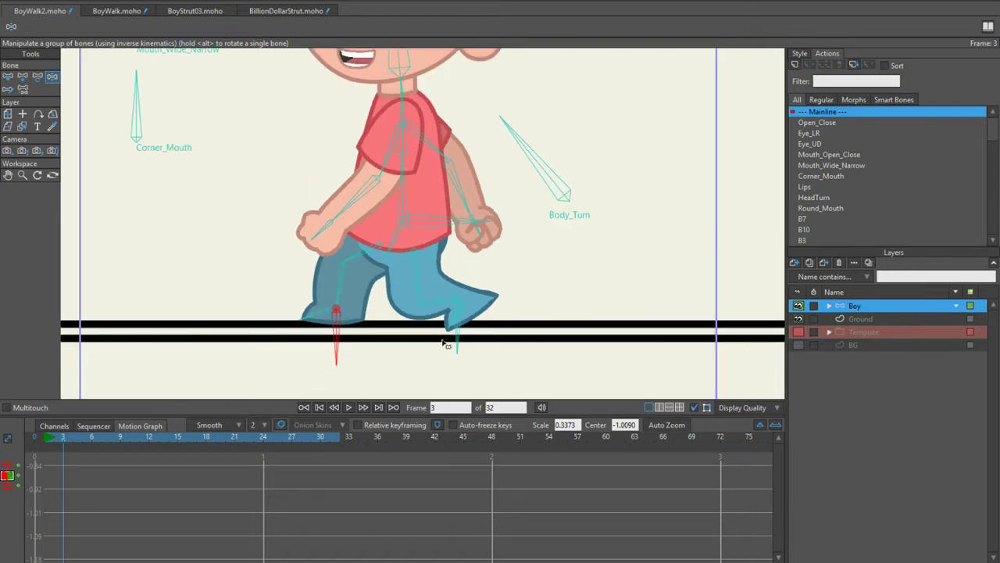
left_click(55, 427)
mouse_move(66, 442)
left_mouse_down()
mouse_move(31, 442)
mouse_move(62, 444)
left_mouse_up()
left_click_drag(431, 225, 430, 218)
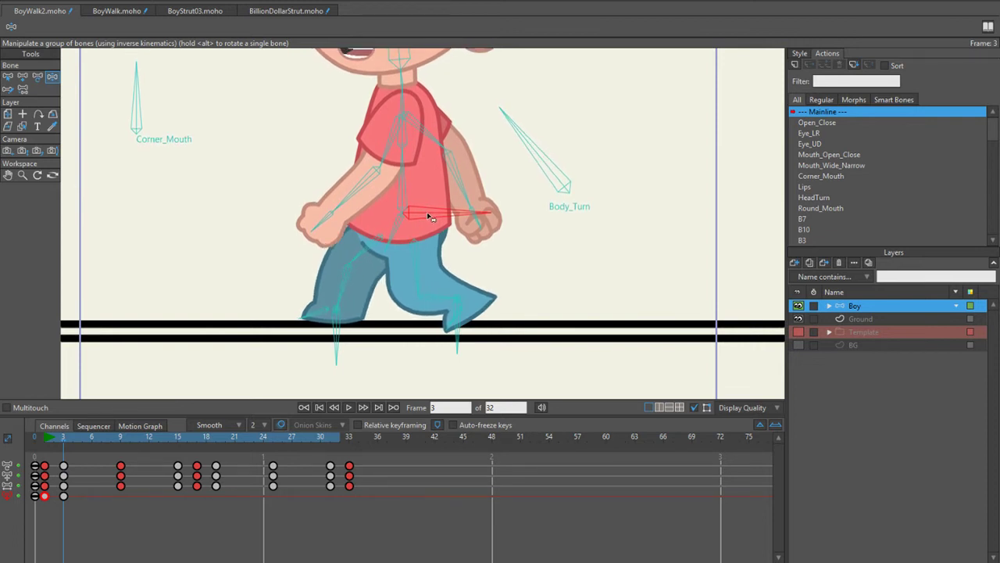
mouse_move(67, 434)
left_mouse_down()
mouse_move(37, 451)
mouse_move(64, 446)
left_mouse_up()
Step: On frame 3, rotate the near trailing foot's bone so its toes point down at the ground
left_click(451, 333)
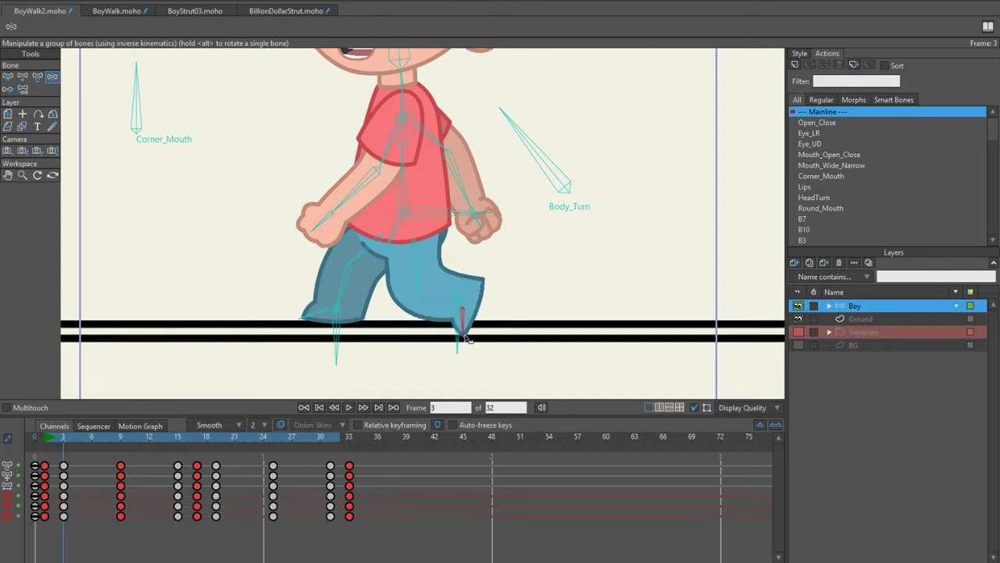
scroll(443, 357, "up", 2)
left_click_drag(464, 334, 467, 320)
mouse_move(58, 435)
left_mouse_down()
mouse_move(49, 438)
mouse_move(68, 439)
mouse_move(49, 441)
mouse_move(70, 442)
mouse_move(40, 446)
mouse_move(64, 435)
mouse_move(33, 433)
mouse_move(64, 439)
left_mouse_up()
left_click(117, 11)
left_click(62, 12)
key("z")
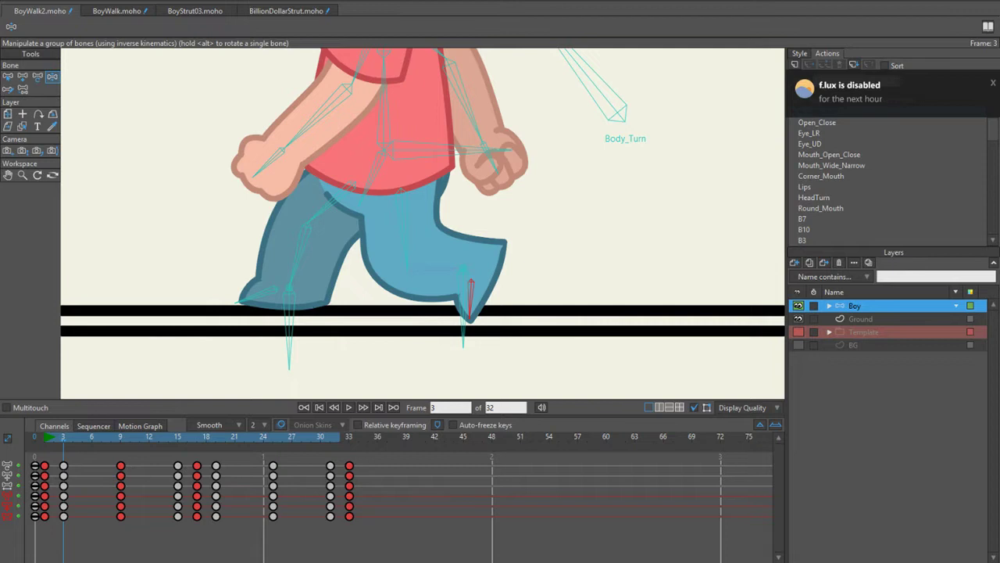
Step: Open f.lux, disable its screen tinting until sunrise, and close its window
left_click(904, 557)
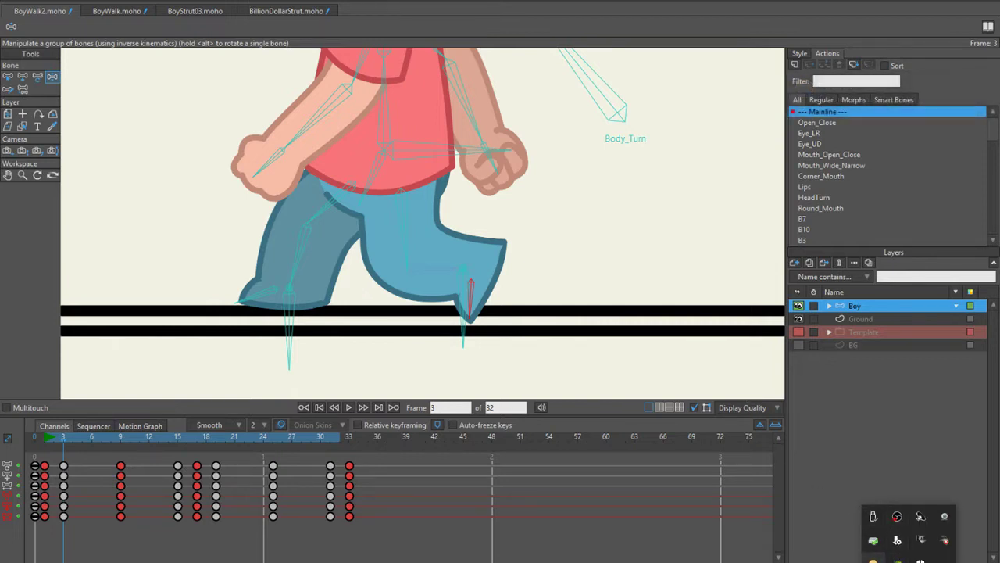
left_click(873, 560)
left_click(605, 386)
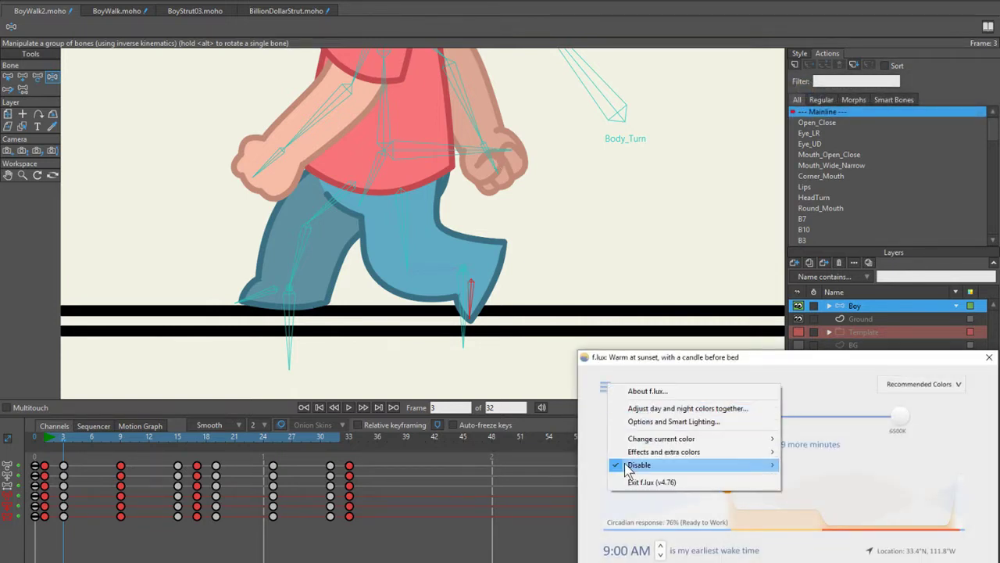
mouse_move(750, 464)
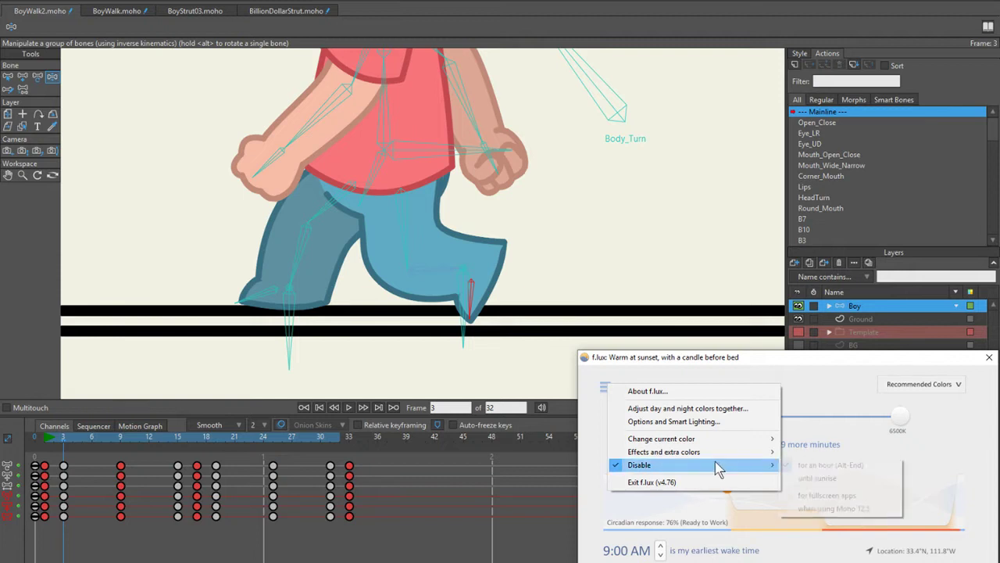
left_click(832, 479)
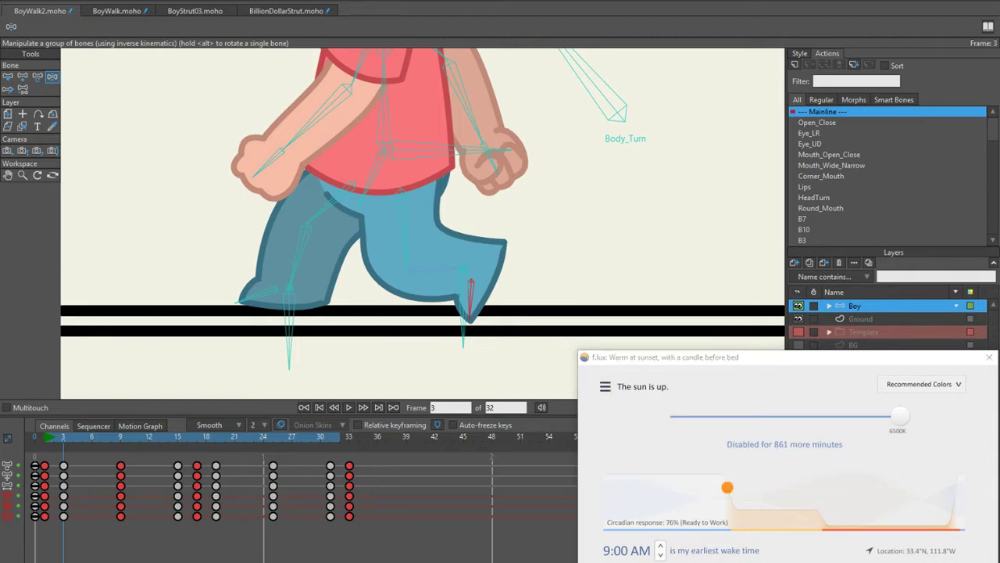
left_click(989, 356)
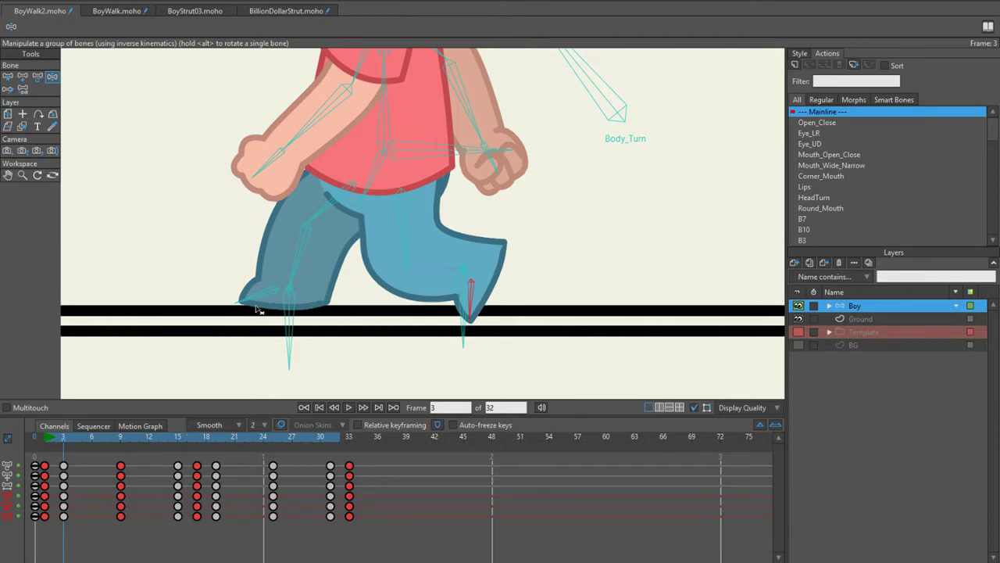
Step: On frame 15, raise body bone B1 slightly above its frame 1 height so the legs straighten
left_click_drag(60, 436, 118, 441)
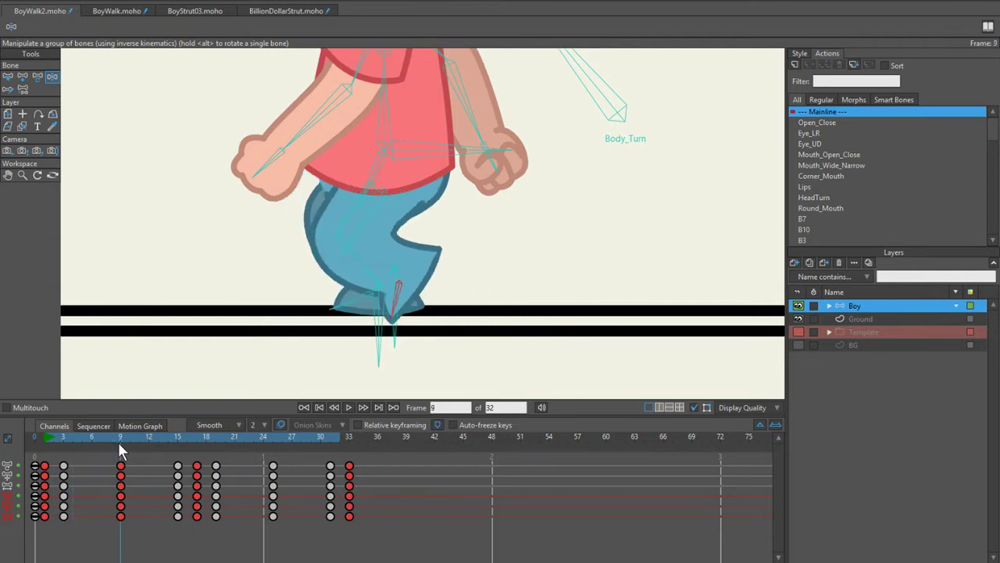
left_click(134, 427)
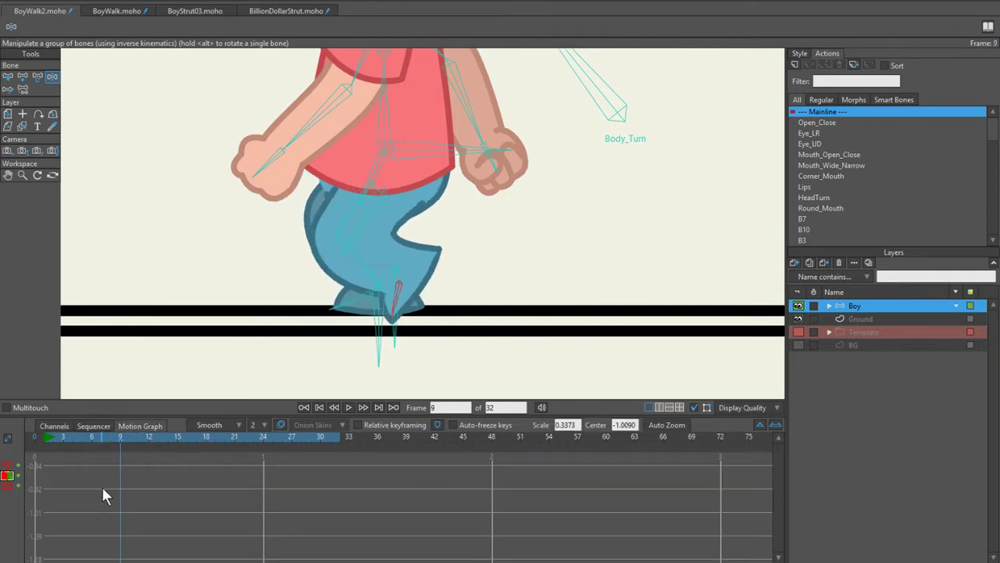
key("z")
left_click(407, 152)
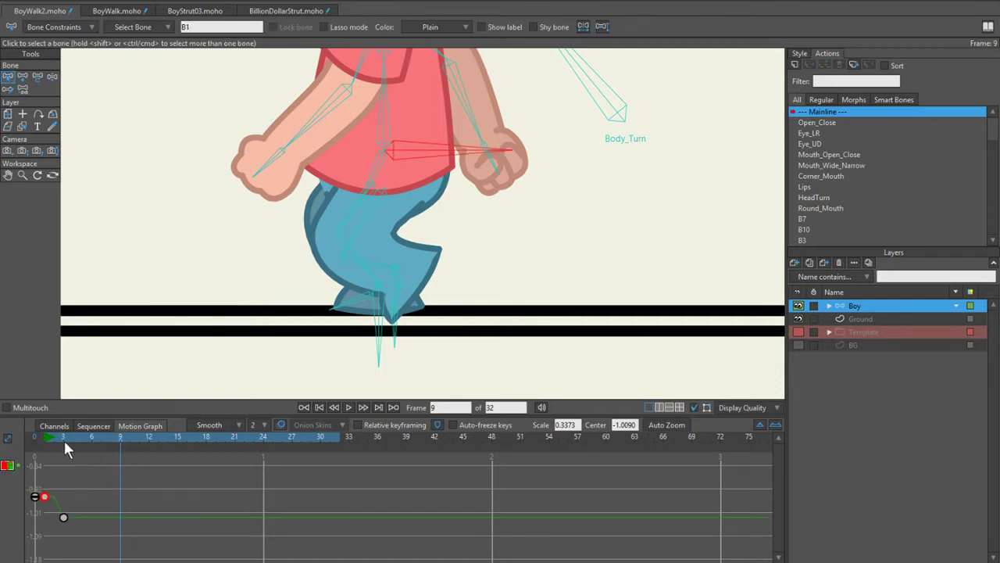
left_click_drag(63, 440, 173, 446)
left_click(54, 426)
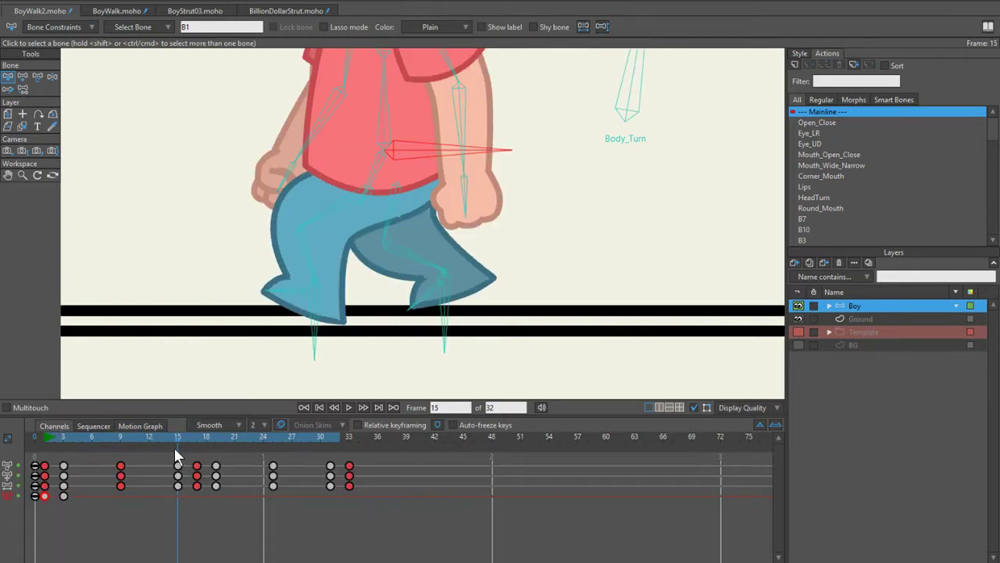
left_click(140, 426)
key("z")
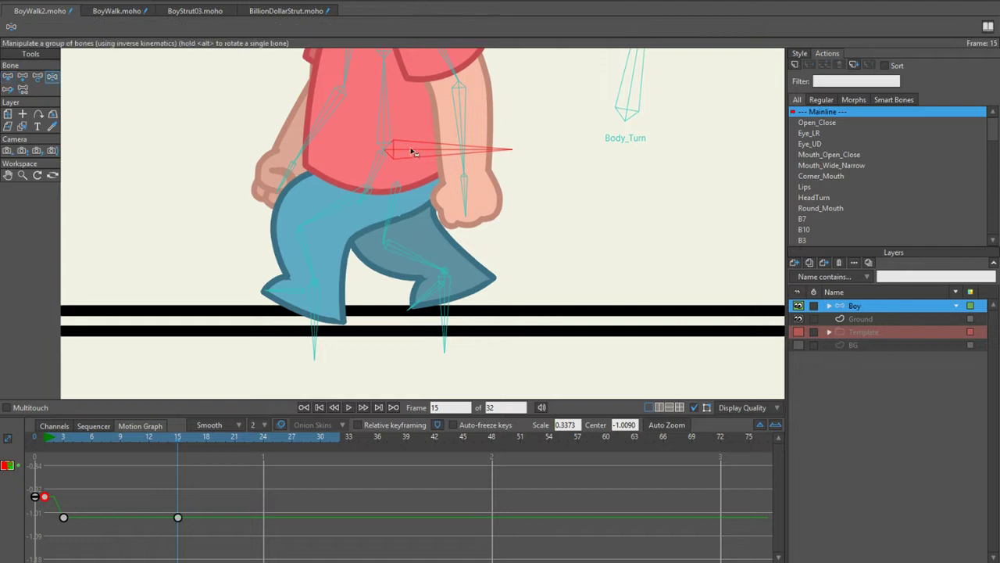
left_click_drag(414, 153, 415, 122)
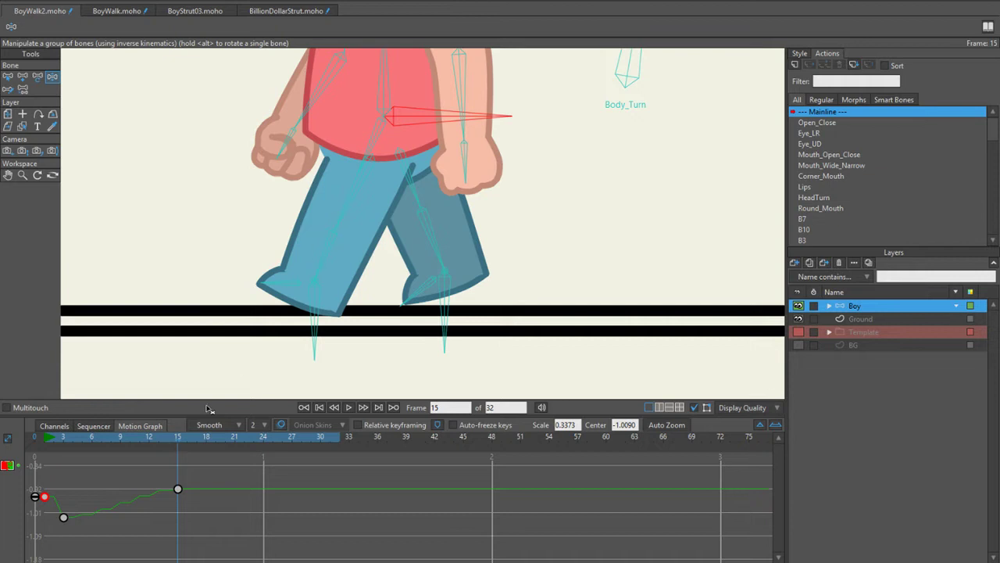
Step: Copy body bone B1's translation key at frame 1 and paste it at frame 17
left_click_drag(172, 435, 214, 464)
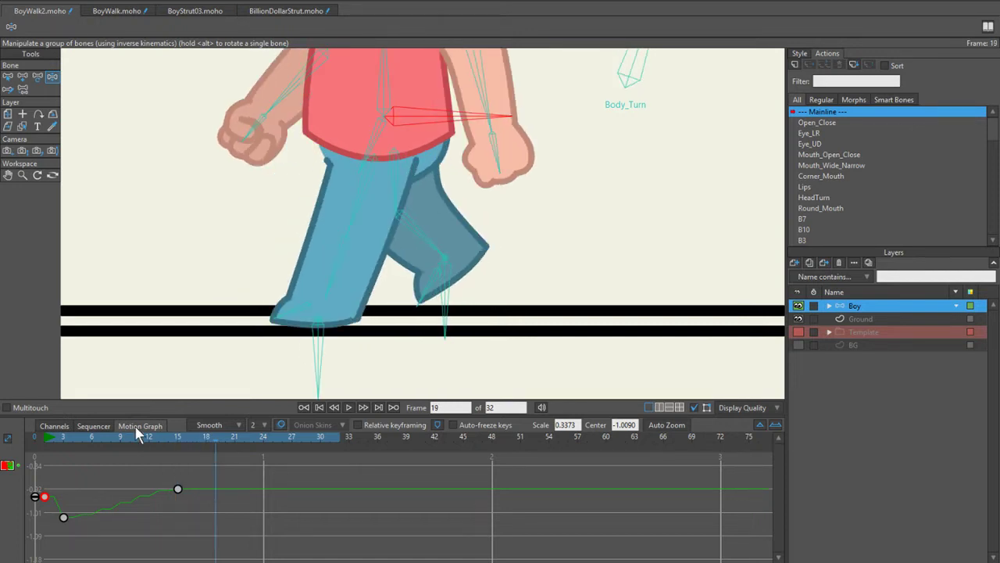
left_click(46, 425)
left_click(193, 440)
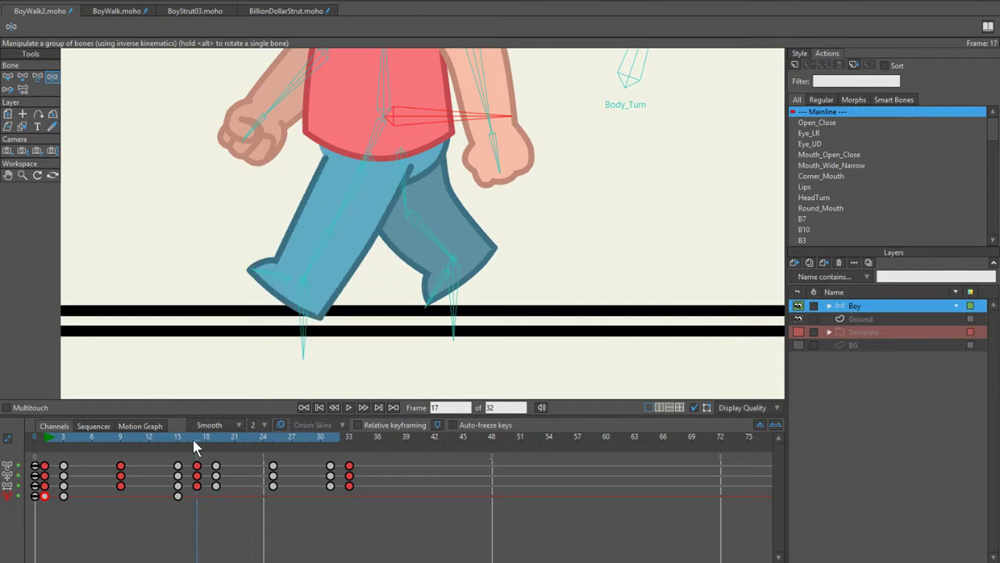
left_click(140, 426)
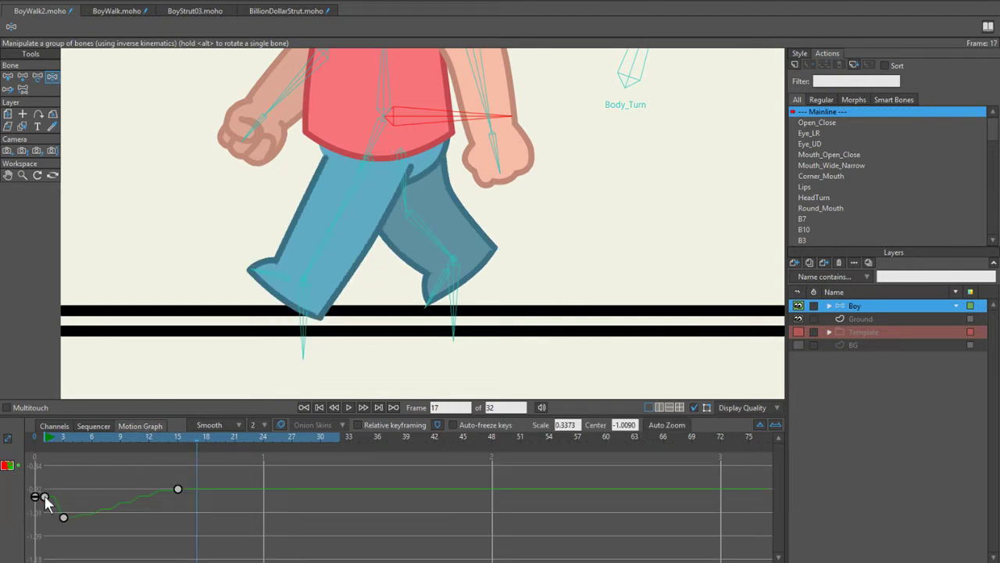
left_click(45, 496)
key("ctrl+c")
key("ctrl+v")
Step: Review the body's rise and fall over the first frames and fine-tune the near trailing foot's rotation on frame 3
left_click_drag(34, 436, 99, 440)
left_click_drag(143, 440, 49, 451)
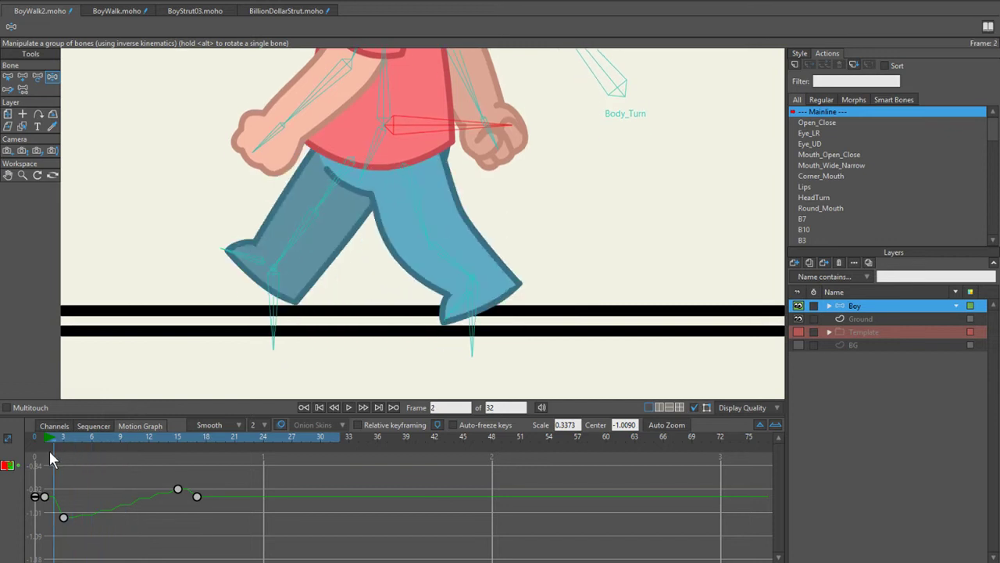
left_click(58, 426)
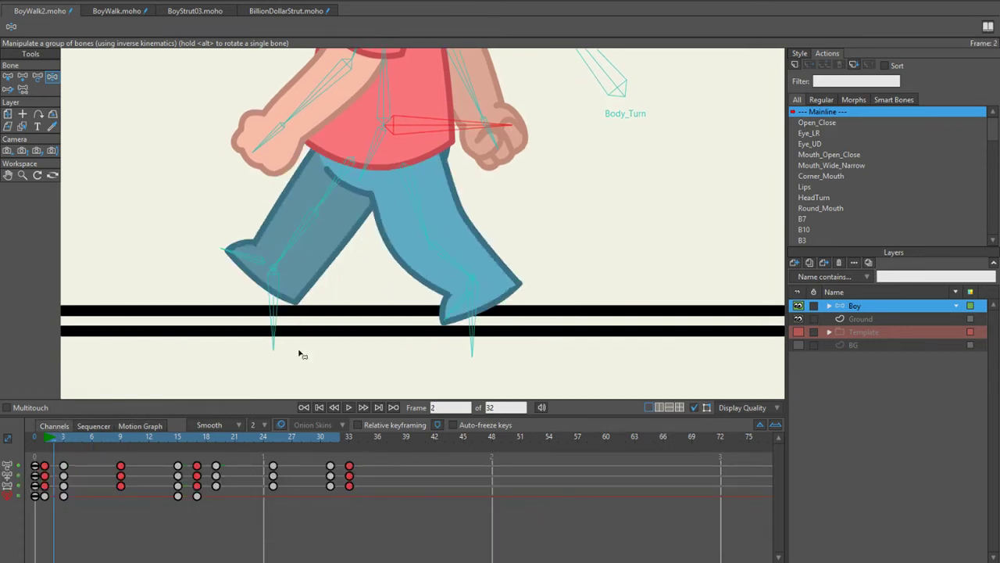
mouse_move(44, 437)
left_mouse_down()
mouse_move(195, 447)
mouse_move(48, 450)
mouse_move(59, 448)
left_mouse_up()
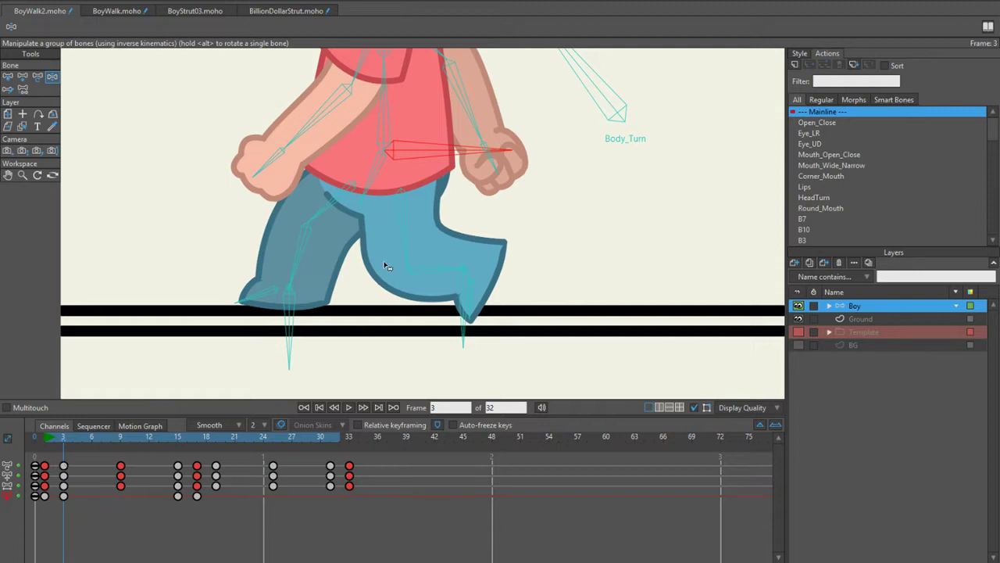
scroll(476, 276, "up", 3)
left_click_drag(480, 319, 472, 320)
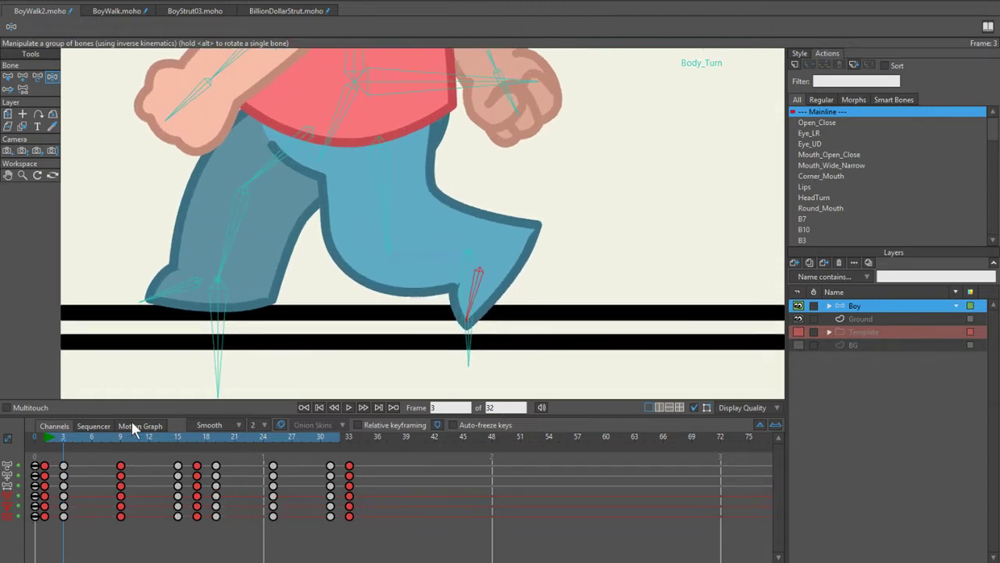
Step: Select thigh bone B31 and compare its motion curve and the leg pose at frames 1 and 33
left_click_drag(60, 436, 178, 442)
left_click_drag(117, 442, 86, 437)
key("z")
left_click(365, 154)
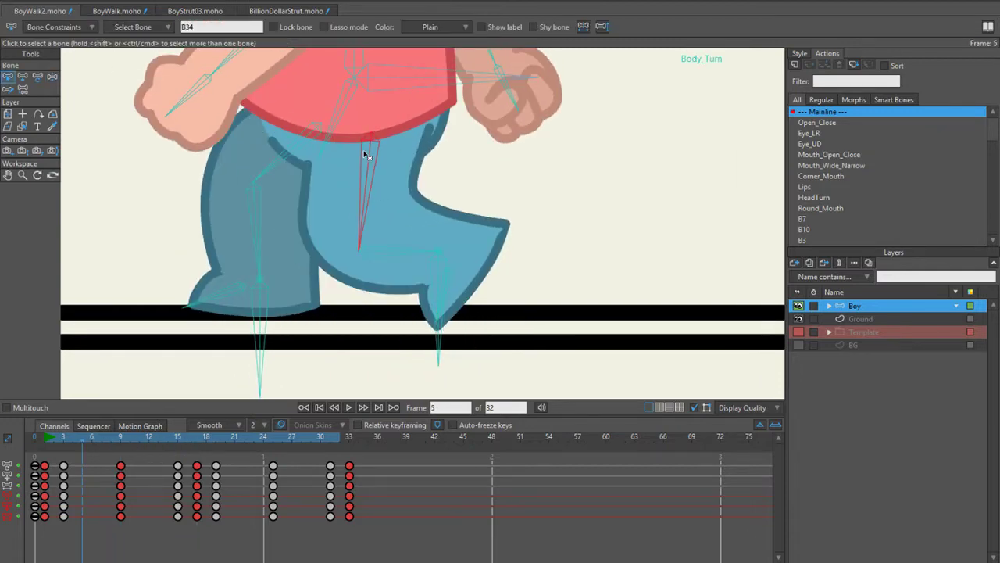
left_click(140, 426)
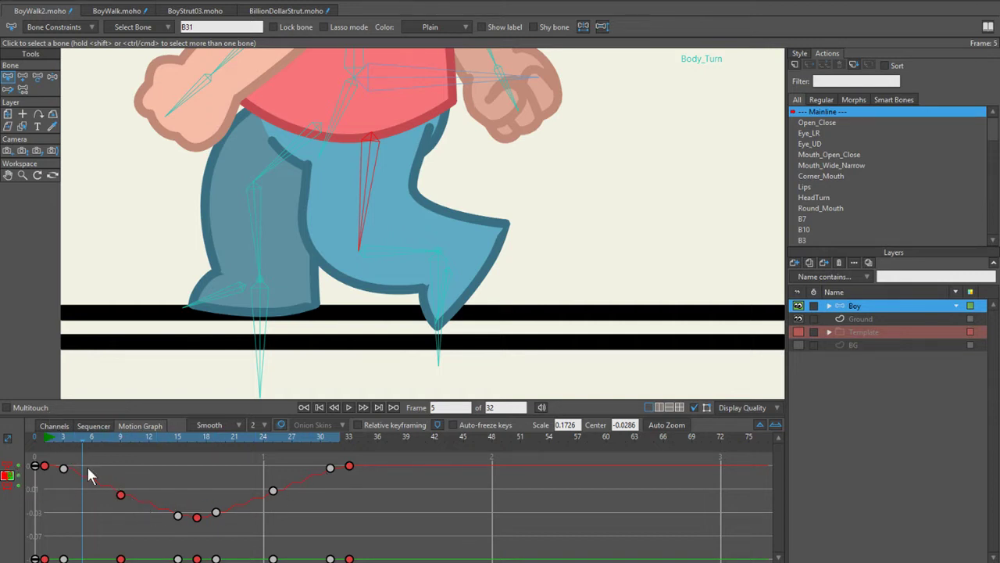
left_click(43, 433)
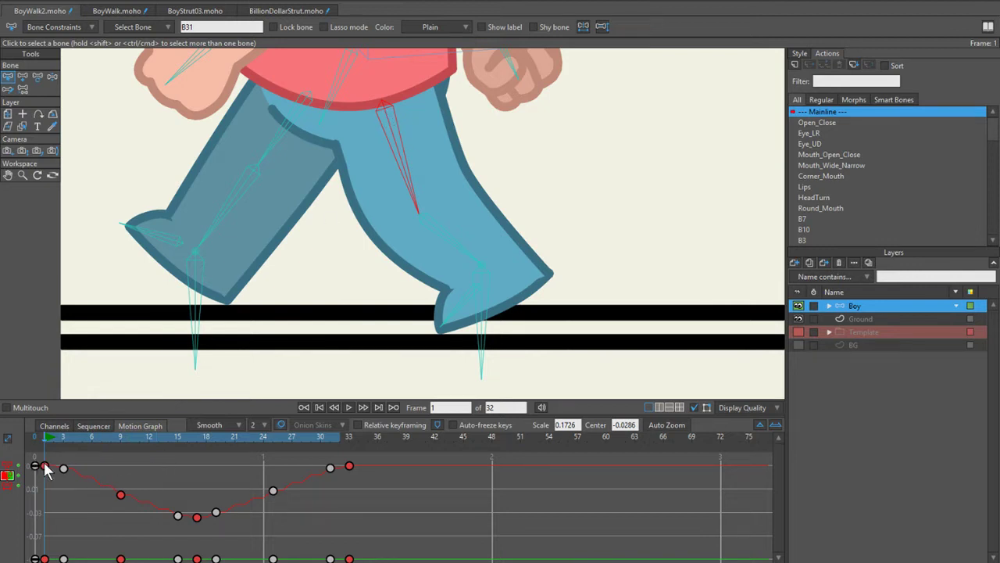
left_click_drag(44, 466, 352, 463)
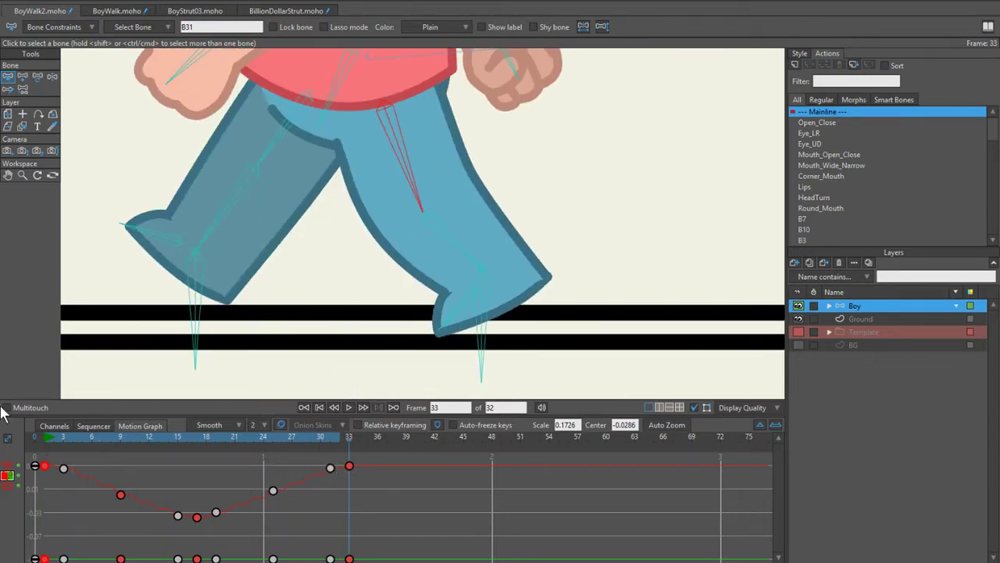
left_click(54, 426)
Step: Check the leg motion over the opening frames, and play the walk in BoyWalk for reference before returning to BoyWalk2
scroll(346, 328, "down", 4)
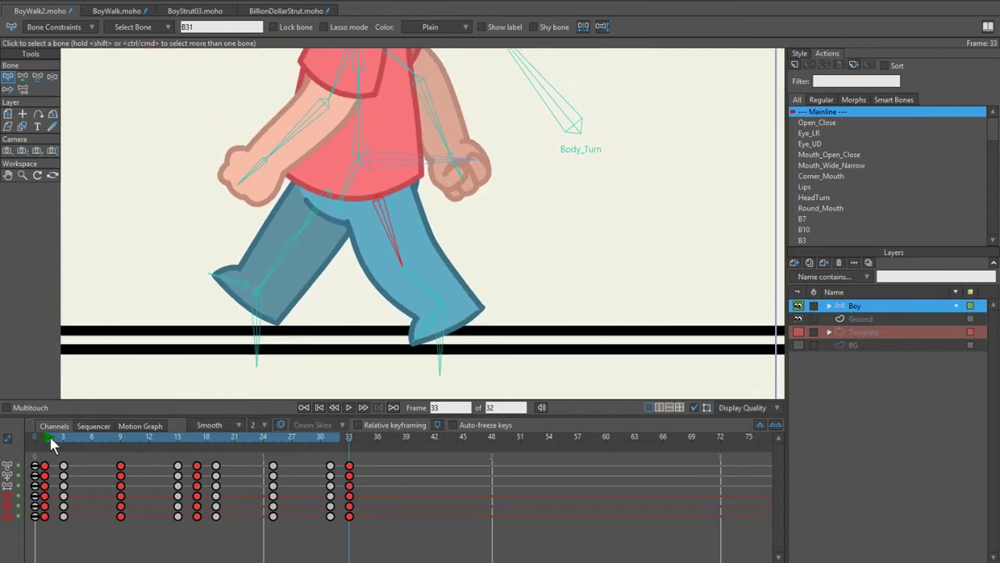
left_click_drag(63, 440, 88, 440)
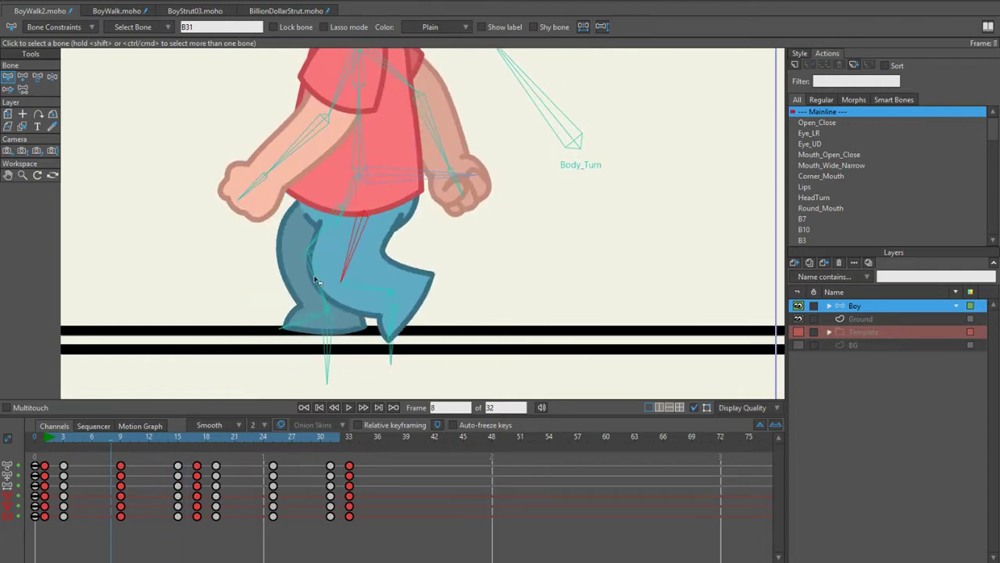
left_click_drag(46, 435, 102, 438)
left_click(112, 12)
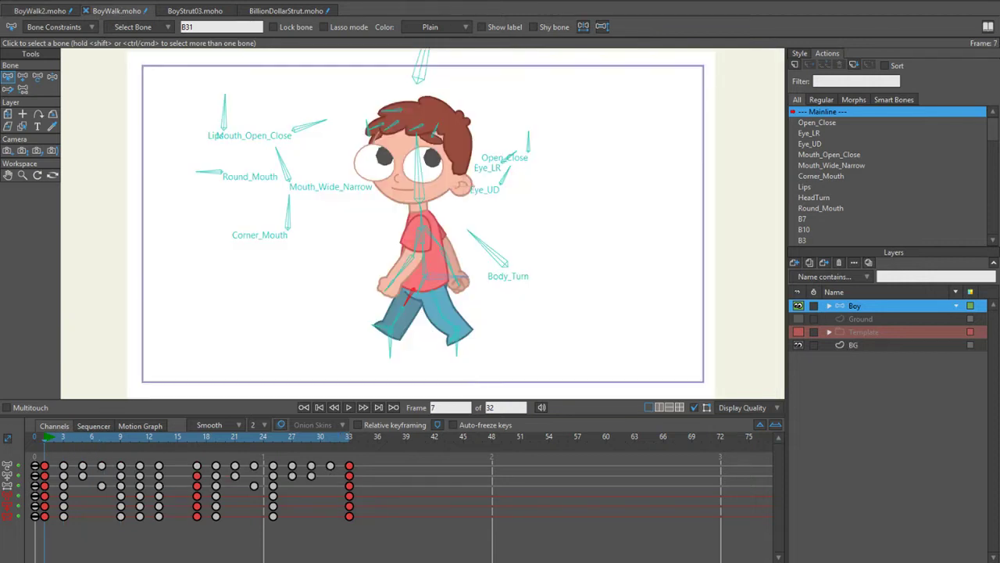
left_click(350, 405)
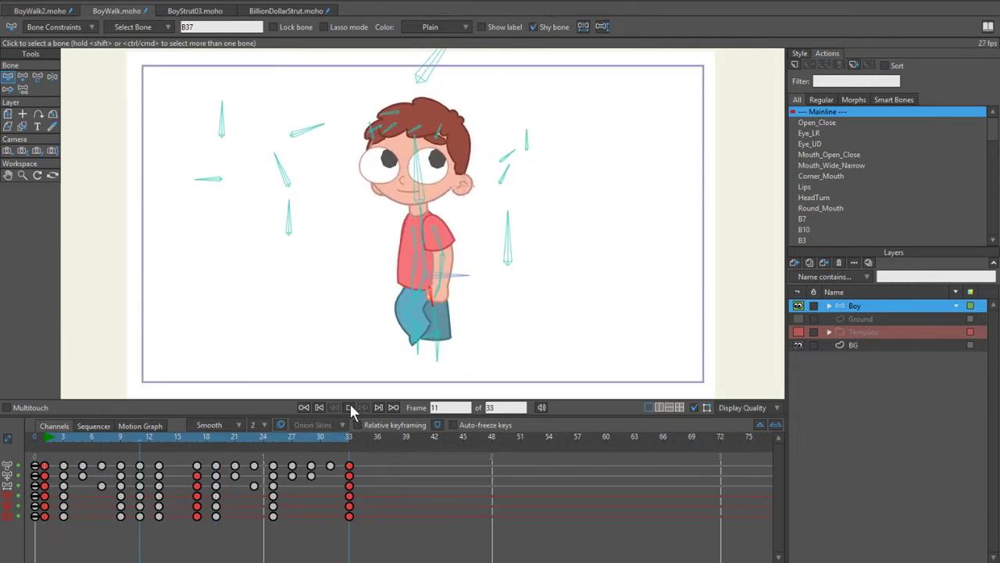
left_click(350, 405)
left_click(31, 10)
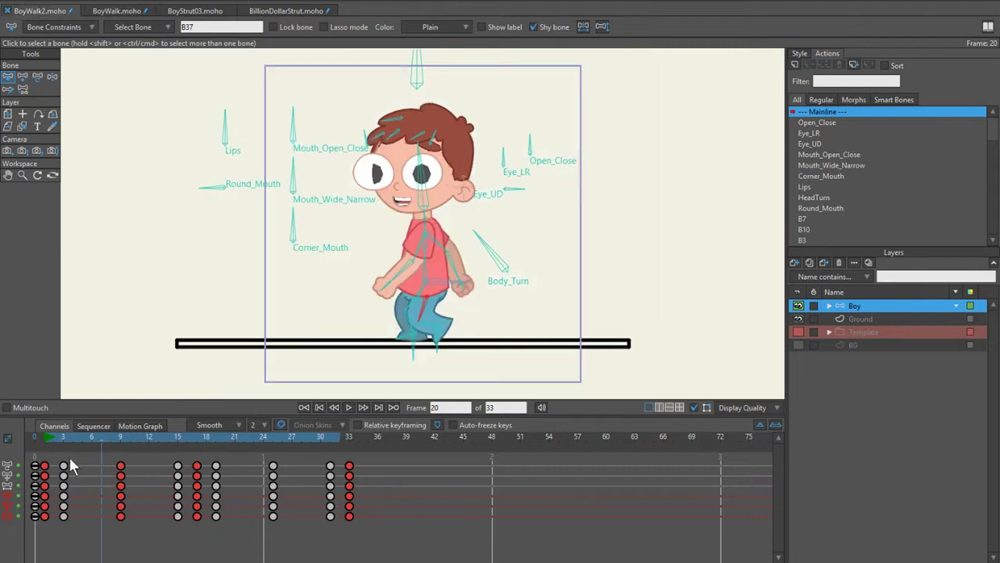
Step: Select body bone B1 and display its translation curve in the motion graph
left_click(52, 437)
left_click_drag(54, 437, 213, 446)
left_click(145, 427)
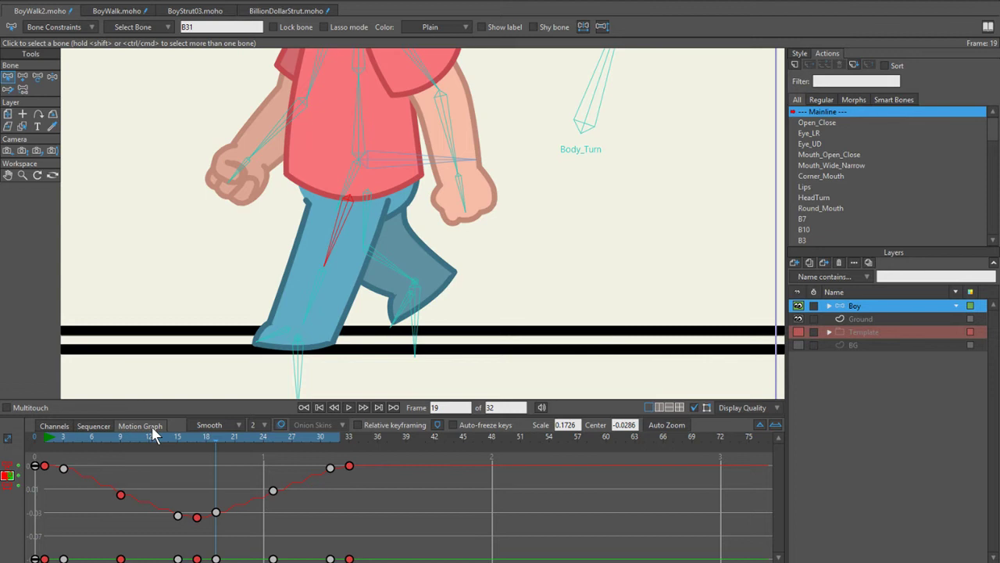
left_click(396, 168)
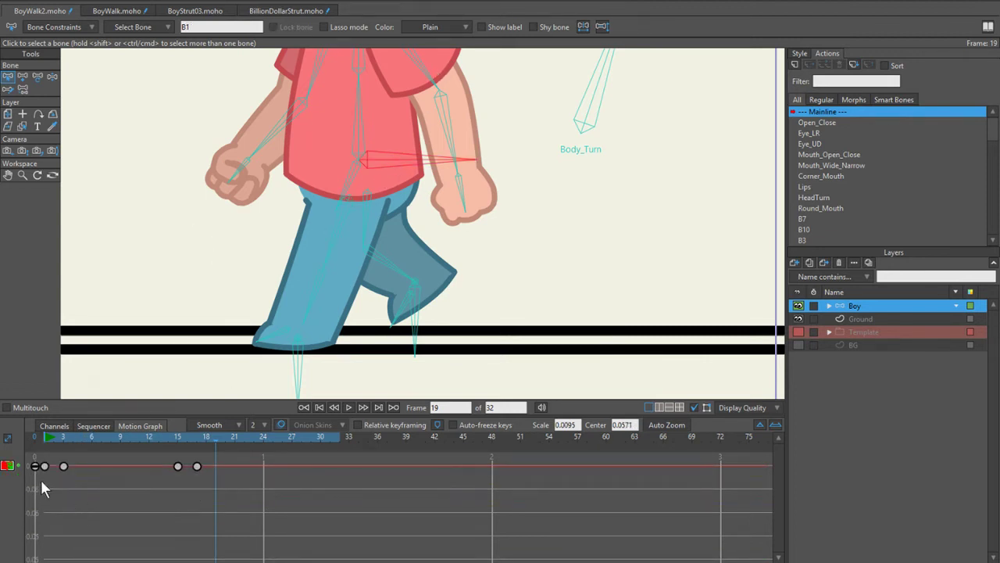
left_click(21, 463)
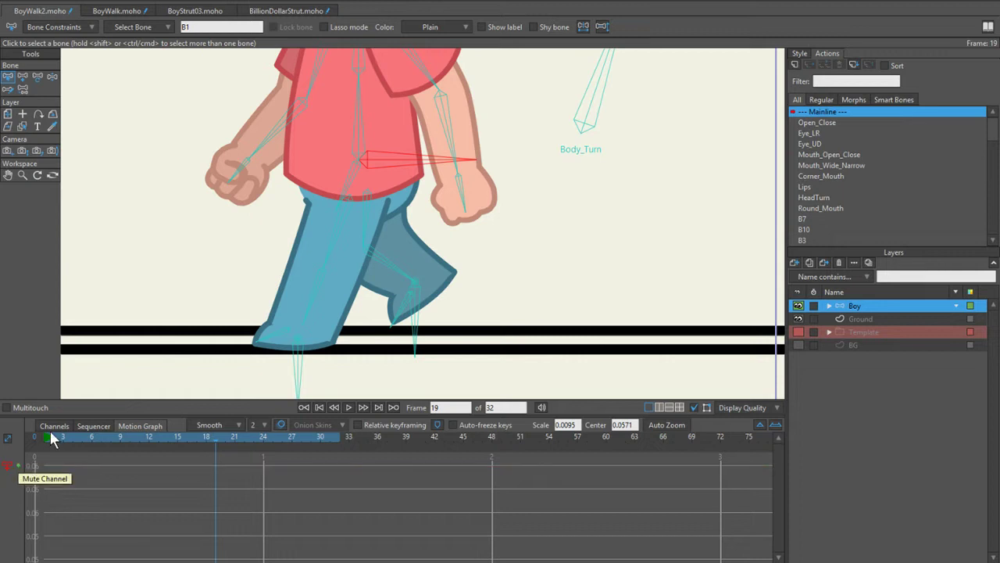
left_click(7, 466)
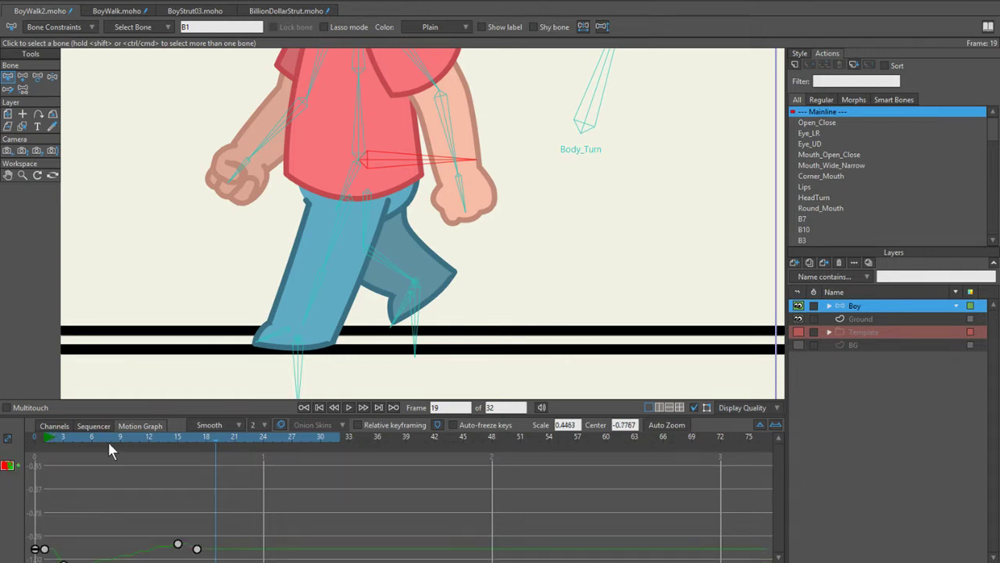
Step: Copy B1's translation keys at frames 3 and 15 and paste them starting at frame 19
right_click(117, 528)
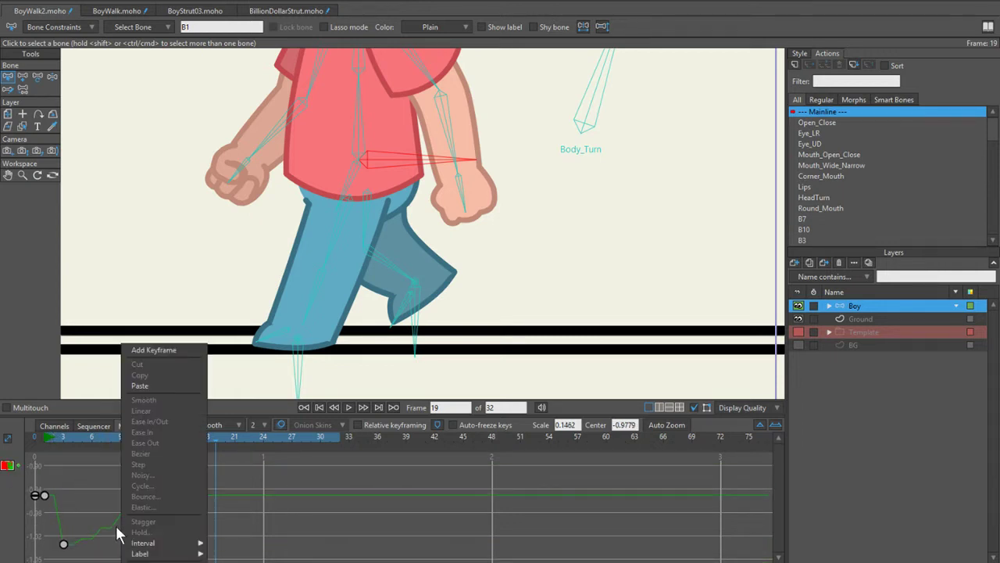
left_click(62, 538)
left_click_drag(61, 502, 117, 557)
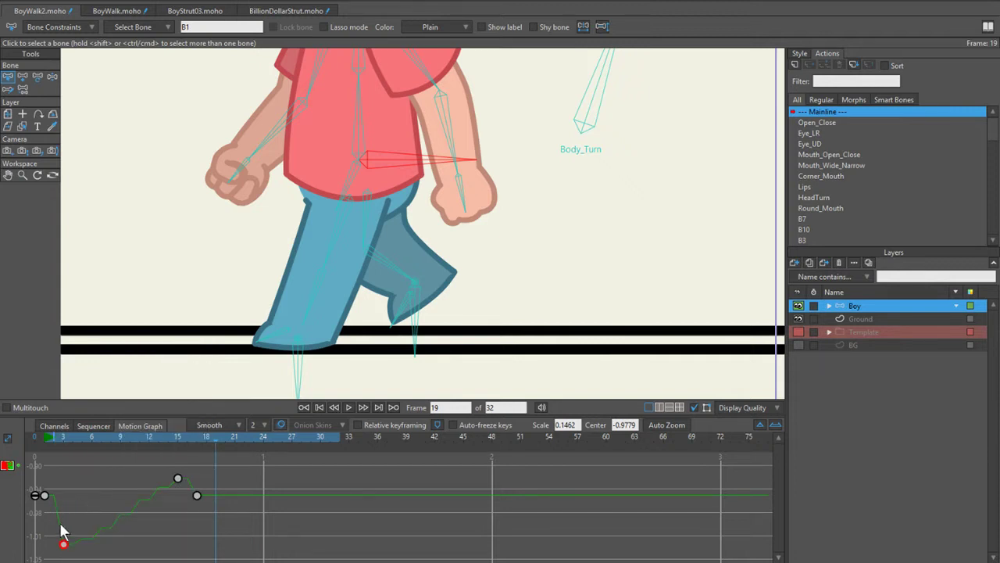
left_click_drag(55, 462, 189, 551)
left_click_drag(211, 439, 48, 462)
key("ctrl+Right")
key("ctrl+Right")
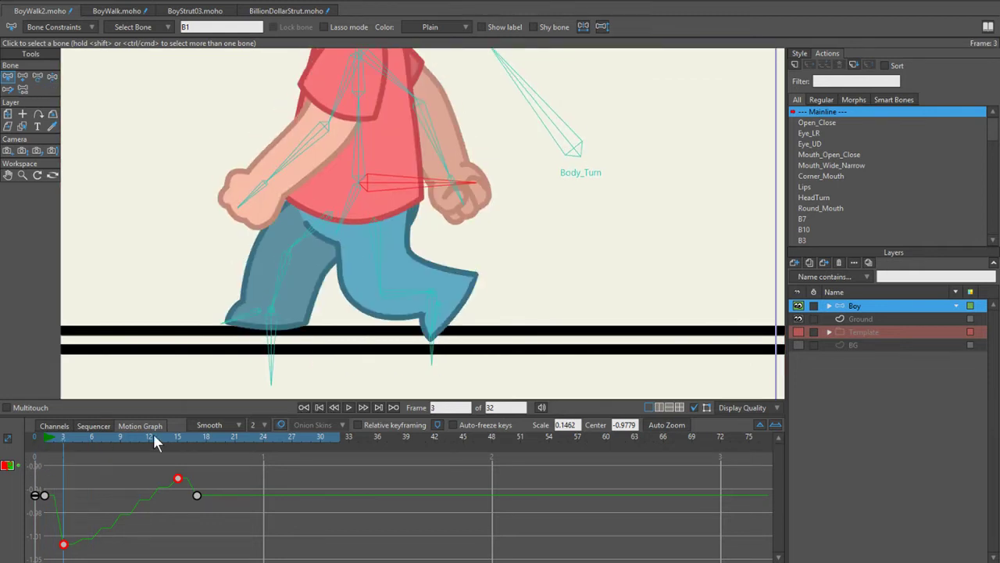
left_click_drag(195, 436, 197, 444)
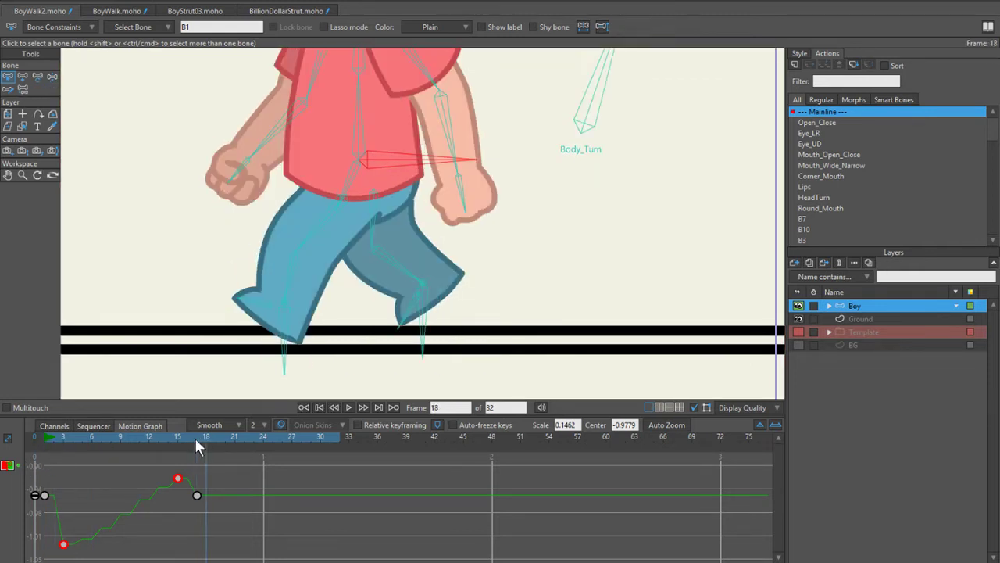
key("ctrl+Right")
key("ctrl+v")
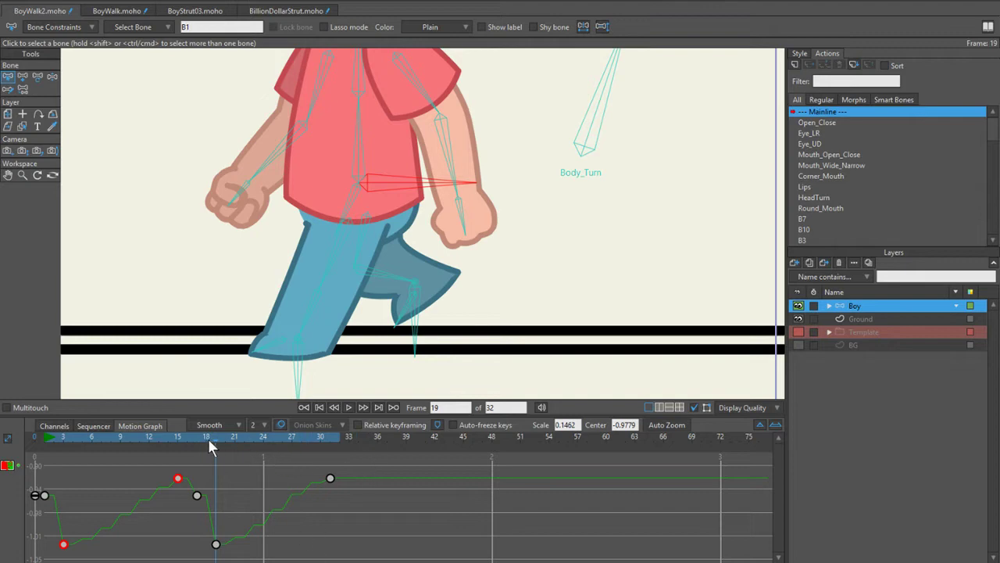
Step: Review the body's second dip against the feet, and raise the near front foot onto the ground line at frame 19
left_click_drag(208, 440, 253, 474)
left_click(52, 426)
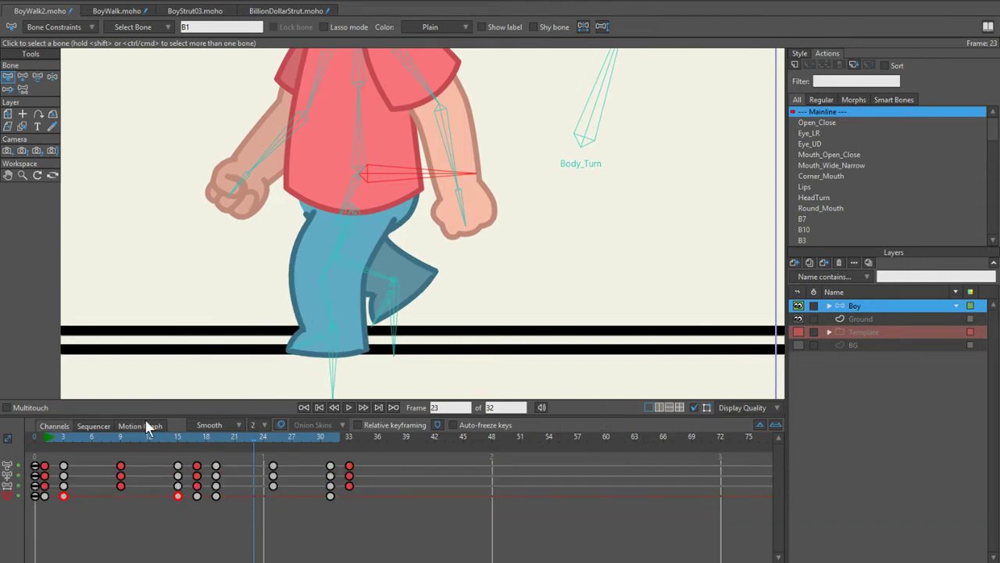
left_click(47, 434)
left_click(74, 438)
left_click_drag(74, 438, 213, 443)
scroll(319, 339, "up", 3)
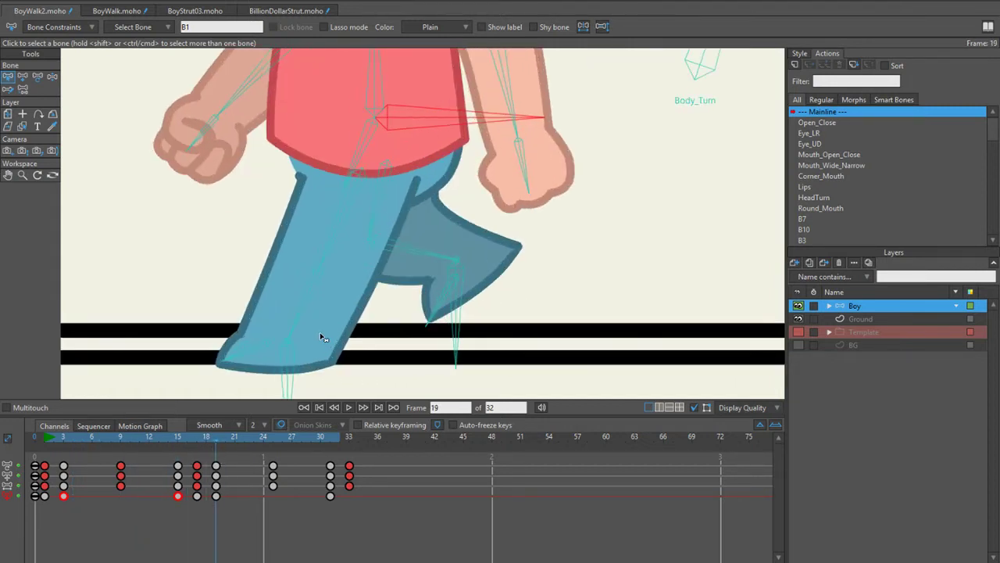
key("z")
left_click(290, 306)
left_click_drag(290, 306, 290, 312)
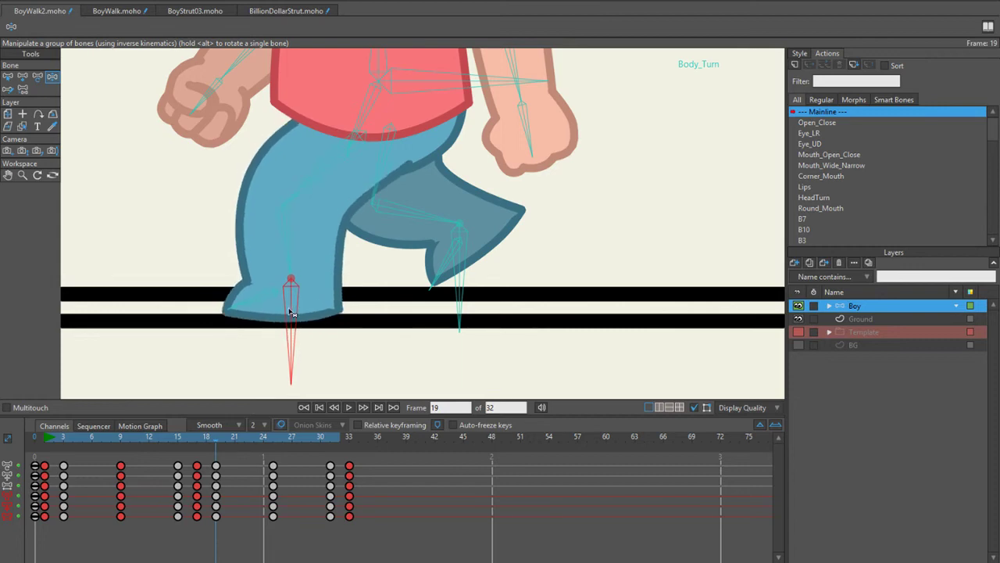
Step: Examine the near trailing foot's bone and its contact with the ground at frame 31
left_click_drag(216, 438, 327, 442)
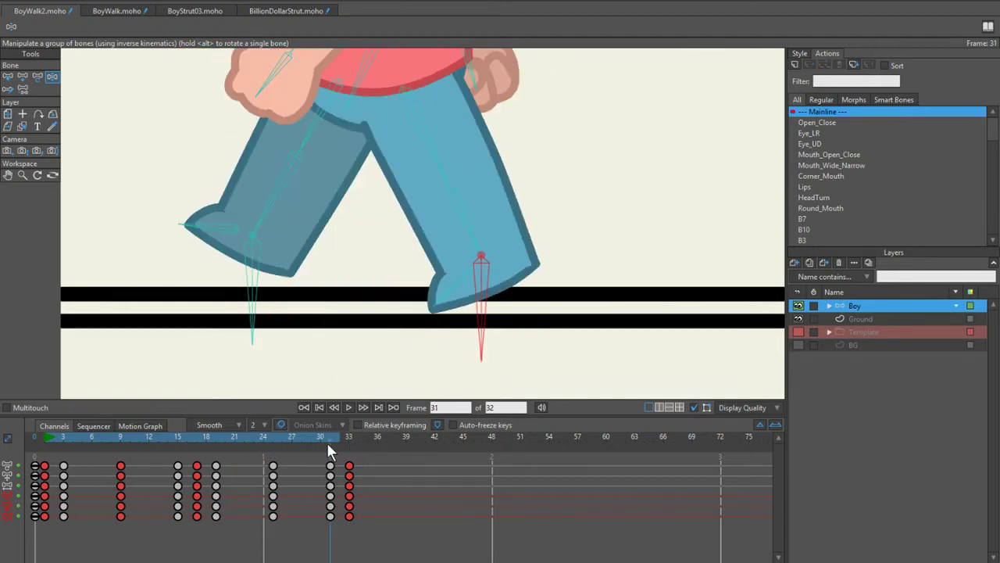
scroll(353, 179, "down", 1)
scroll(386, 248, "up", 1)
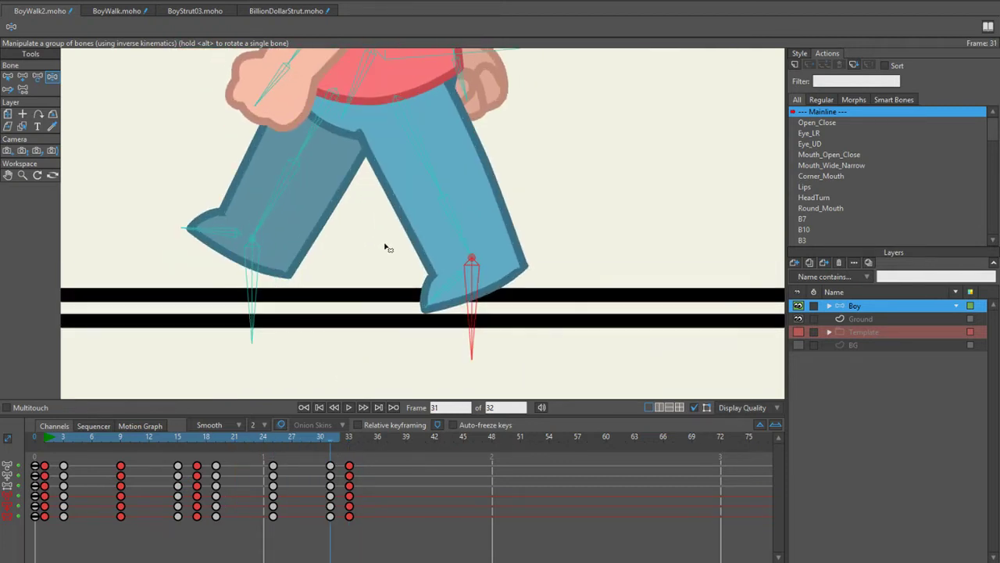
left_click(440, 301)
scroll(364, 306, "down", 1)
scroll(376, 257, "up", 2)
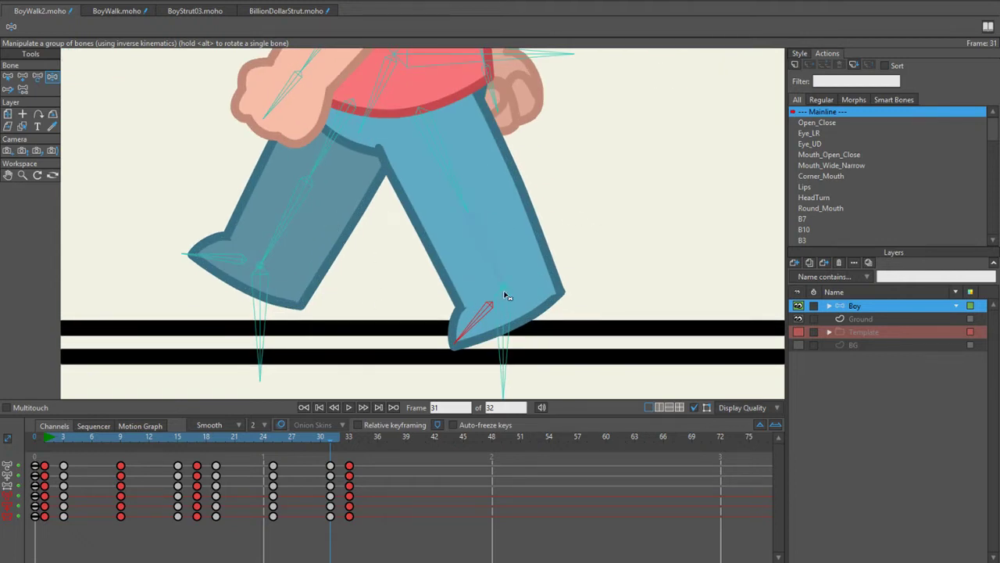
scroll(494, 309, "up", 2)
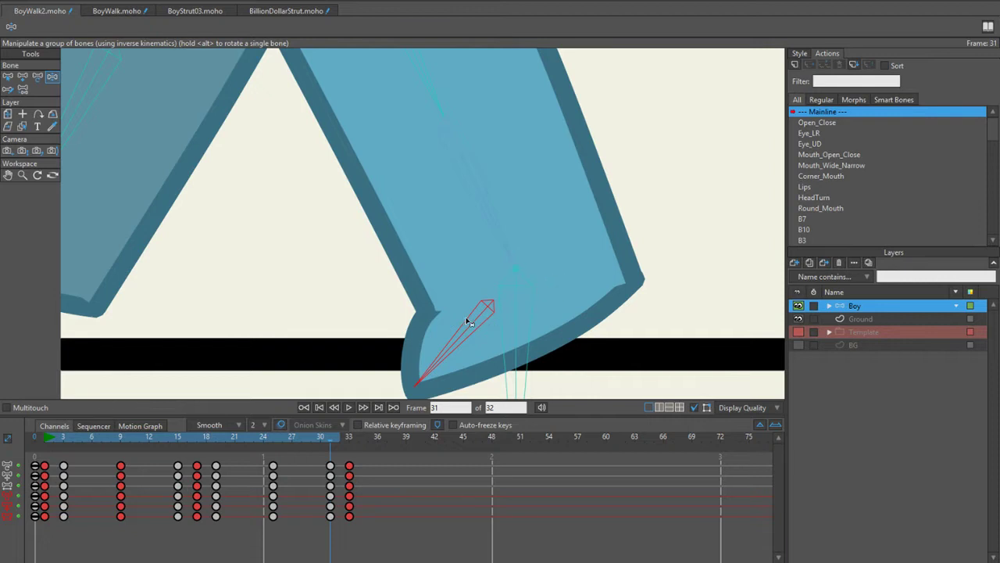
scroll(379, 361, "down", 3)
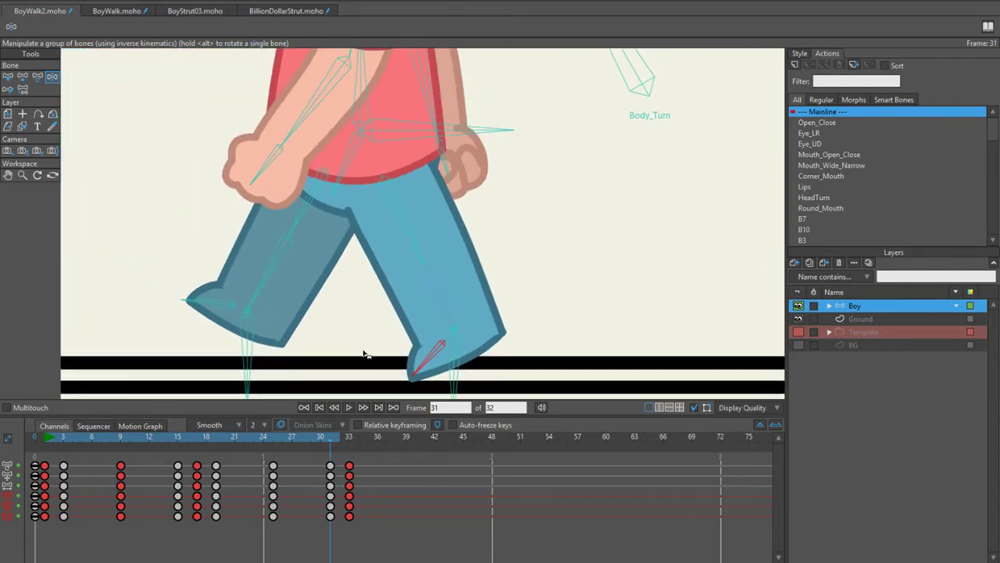
left_click_drag(363, 351, 368, 329)
Step: Copy the keys at frame 1 and paste them at frame 33 to match the end pose to the start
left_click_drag(323, 439, 351, 439)
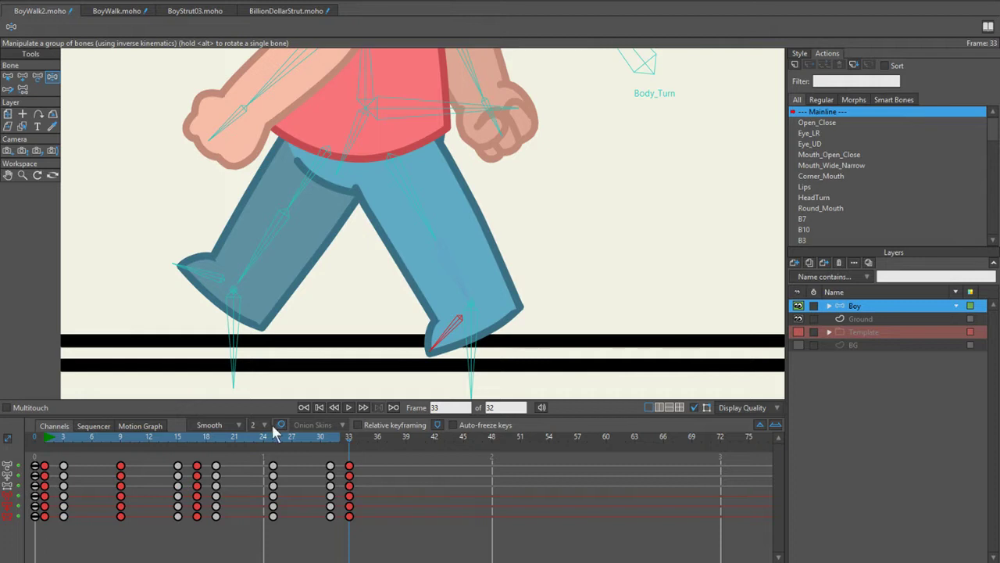
left_click_drag(175, 339, 204, 319)
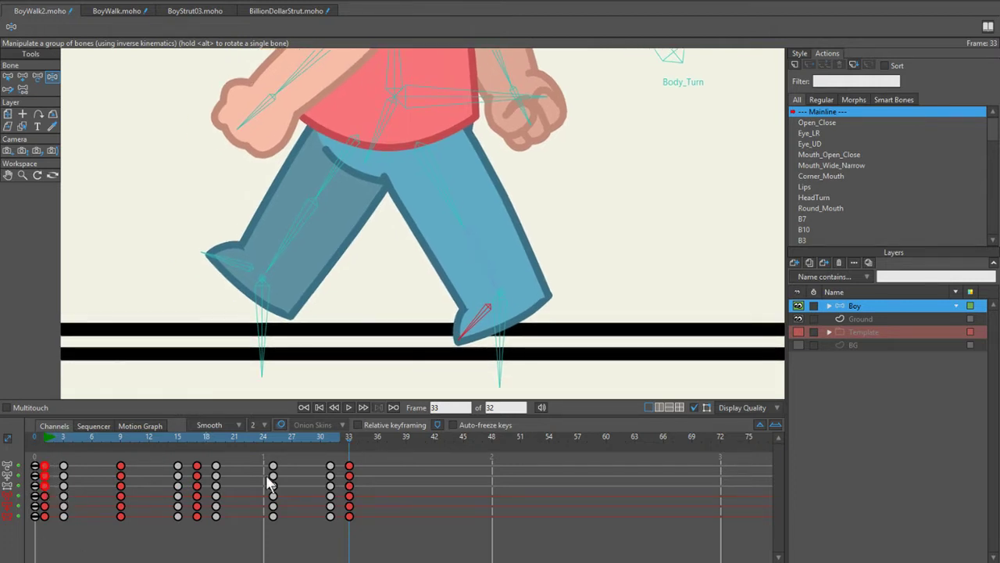
left_click(328, 468)
left_click_drag(117, 436, 330, 435)
left_click(352, 437)
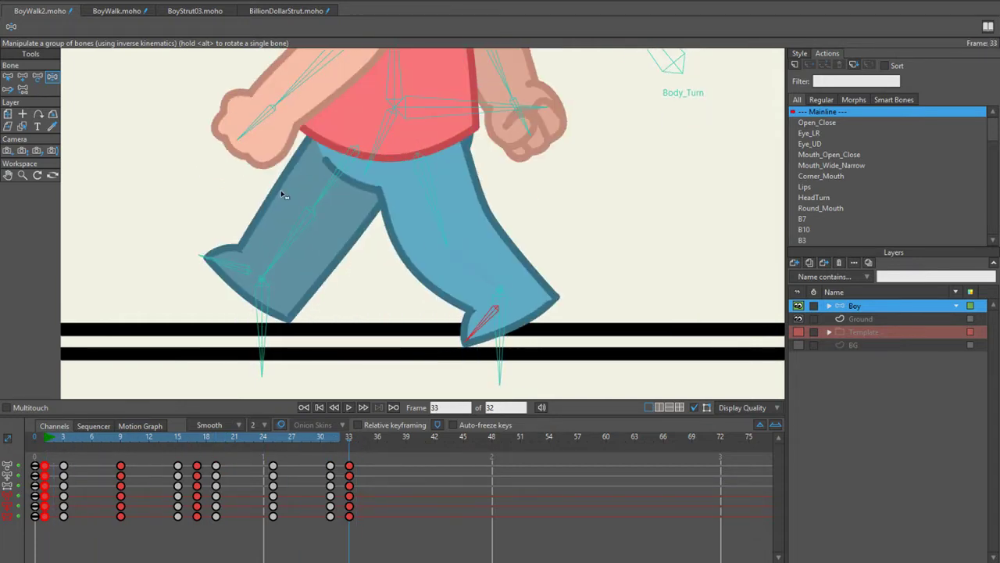
Step: Review the leg motion through the cycle, and hide the LegF and FootF layers at frame 25
left_click_drag(350, 437, 187, 473)
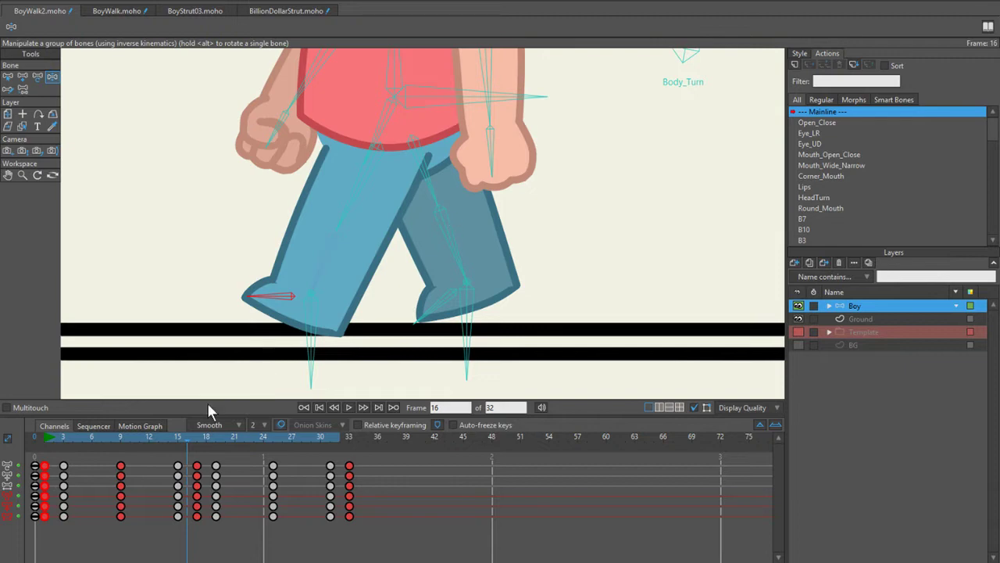
left_click_drag(92, 437, 54, 441)
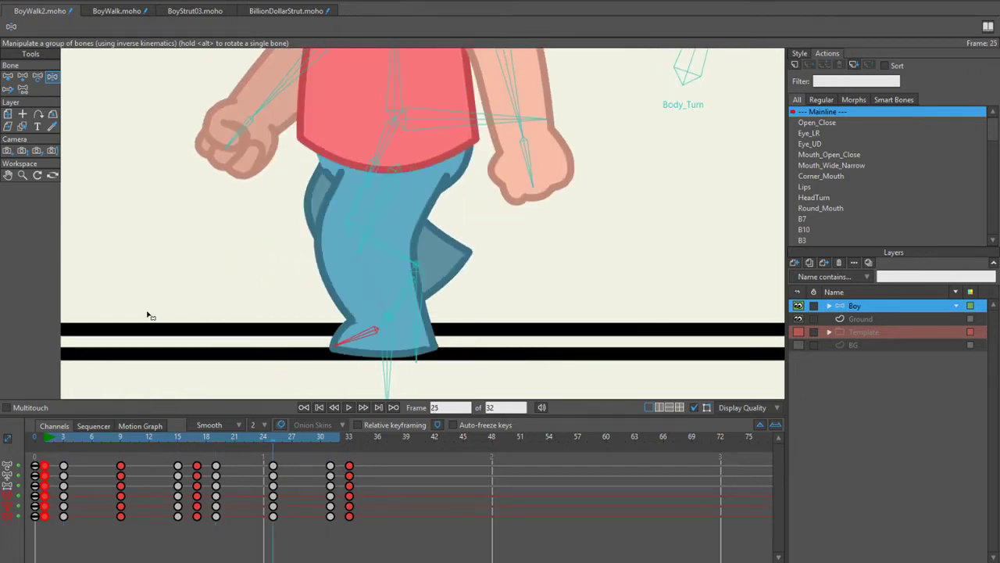
key("alt+Left")
scroll(442, 275, "up", 3)
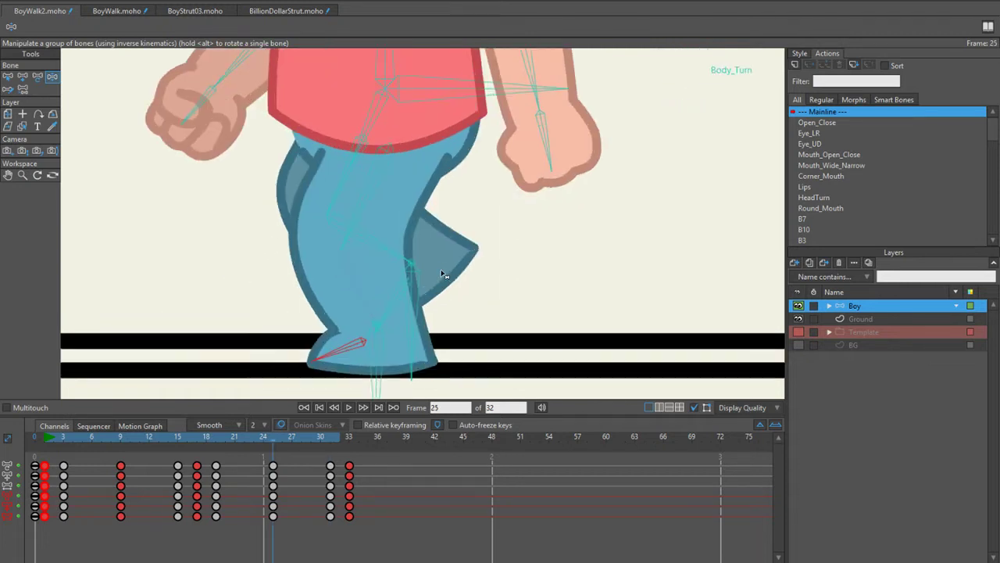
left_click(493, 275, "ctrl+alt")
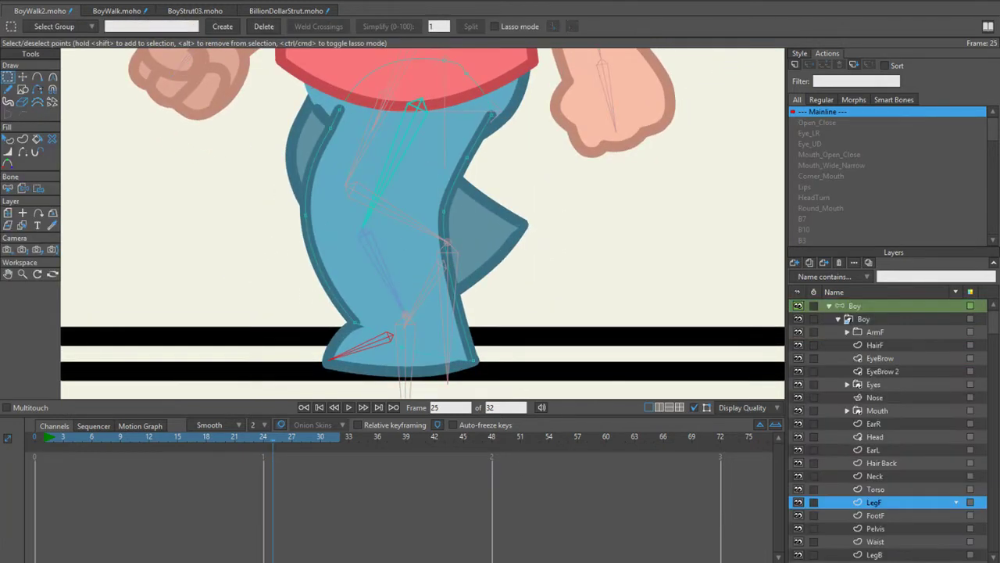
left_click(797, 504)
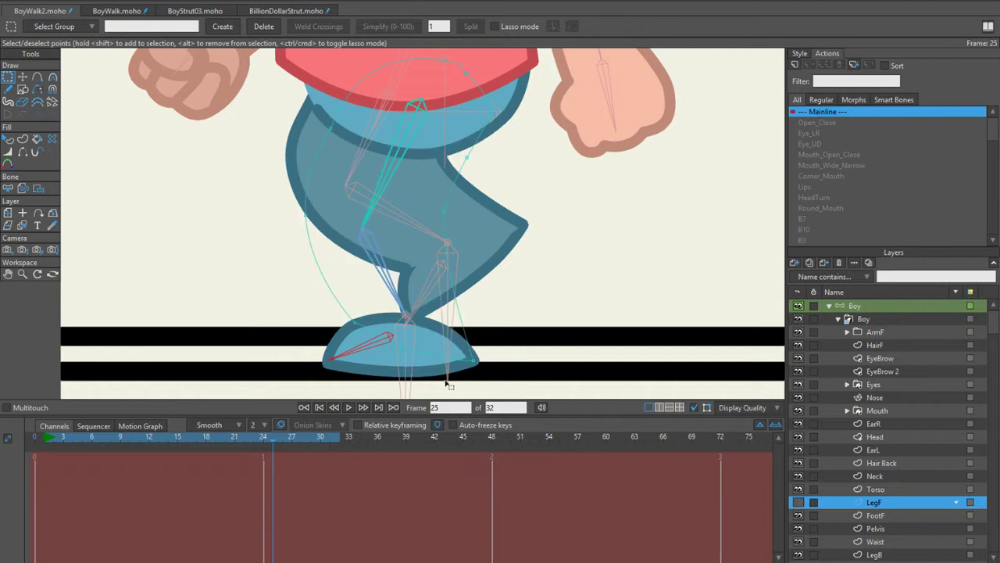
left_click(418, 357, "ctrl+alt")
left_click(797, 515)
Step: Rotate far foot bone B39 on the Boy layer so its toe points down, and adjust that leg's ankle control at frame 25
scroll(442, 279, "up", 3)
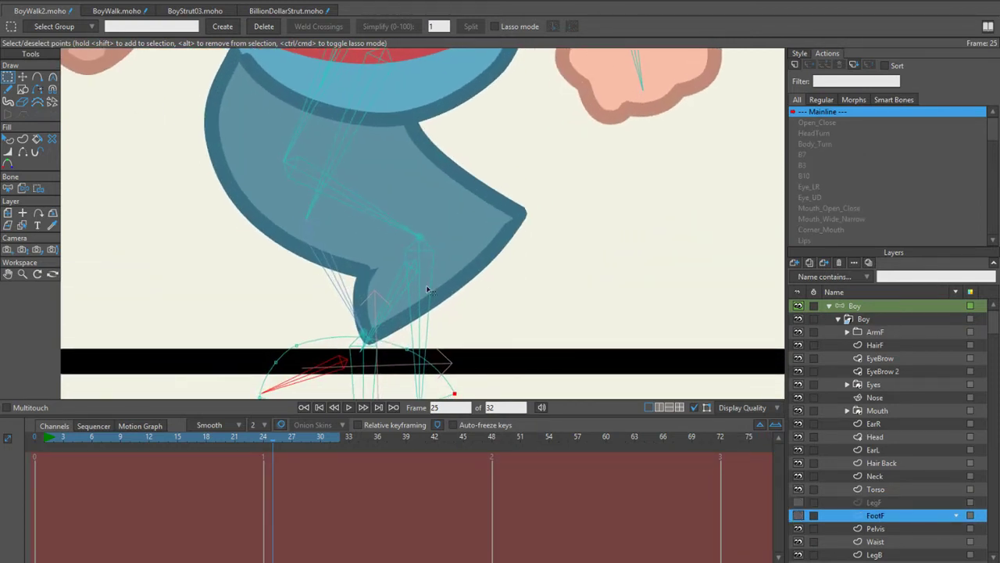
key("b")
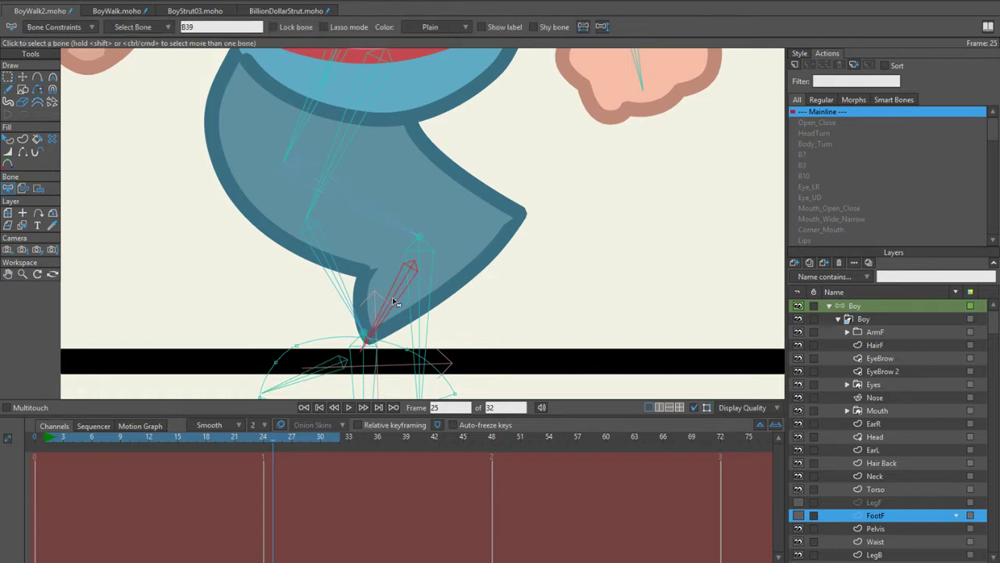
left_click(874, 310)
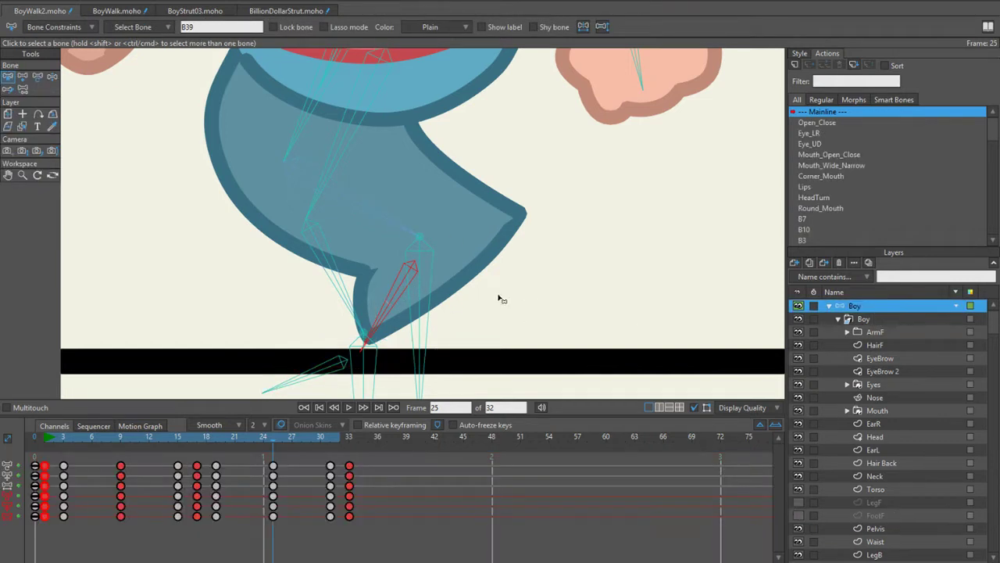
key("z")
left_click_drag(380, 324, 433, 332)
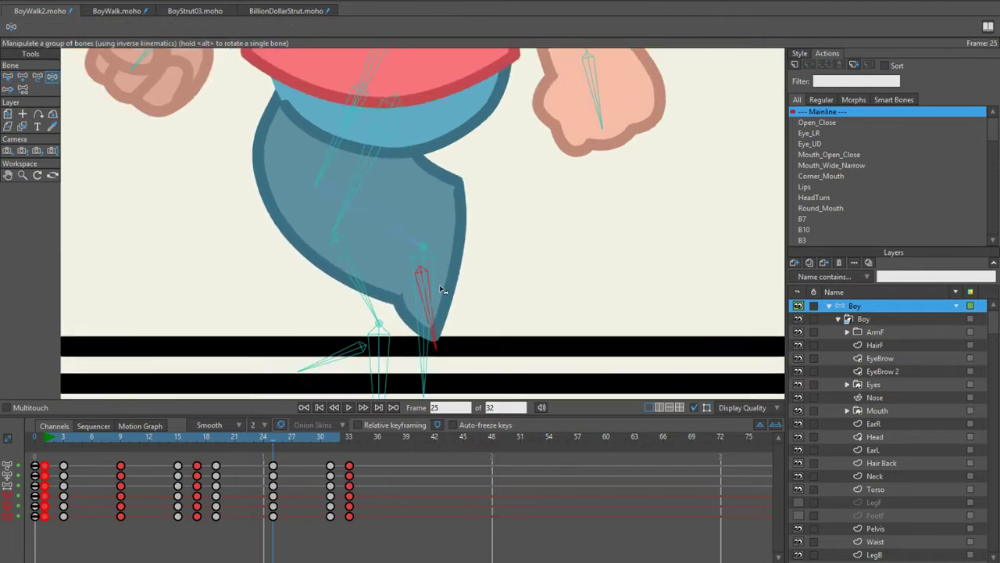
mouse_move(410, 296)
left_mouse_down()
mouse_move(414, 277)
mouse_move(411, 286)
left_mouse_up()
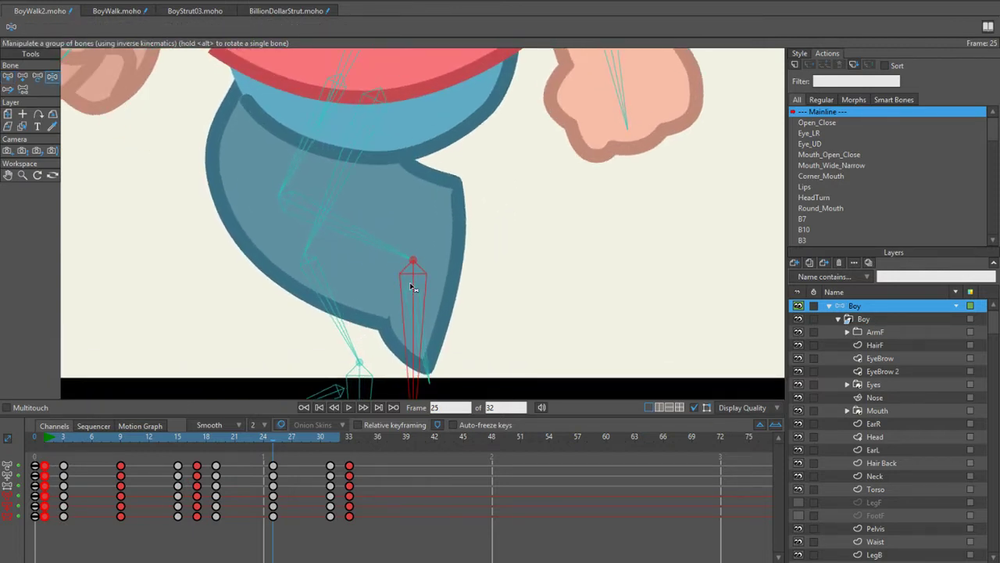
Step: Check the far leg's motion through the cycle, make LegF and FootF visible again, and play the walk
left_click_drag(240, 442, 67, 428)
scroll(345, 303, "down", 4)
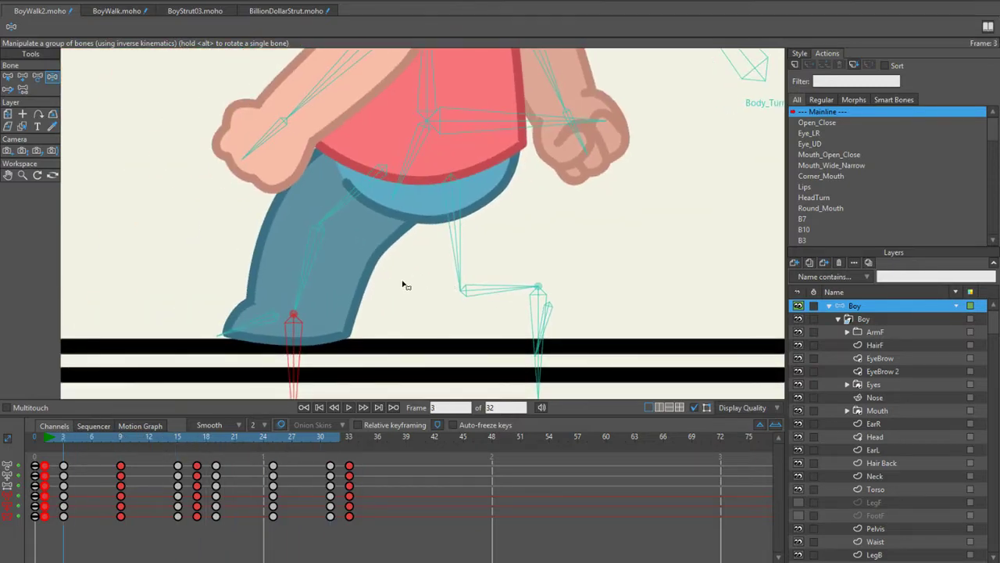
key("space")
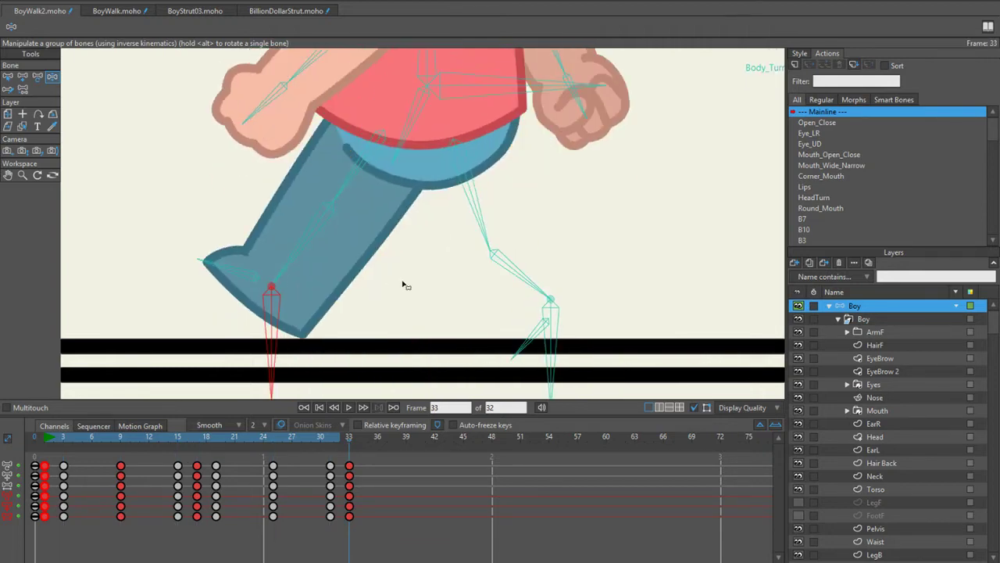
scroll(828, 467, "down", 2)
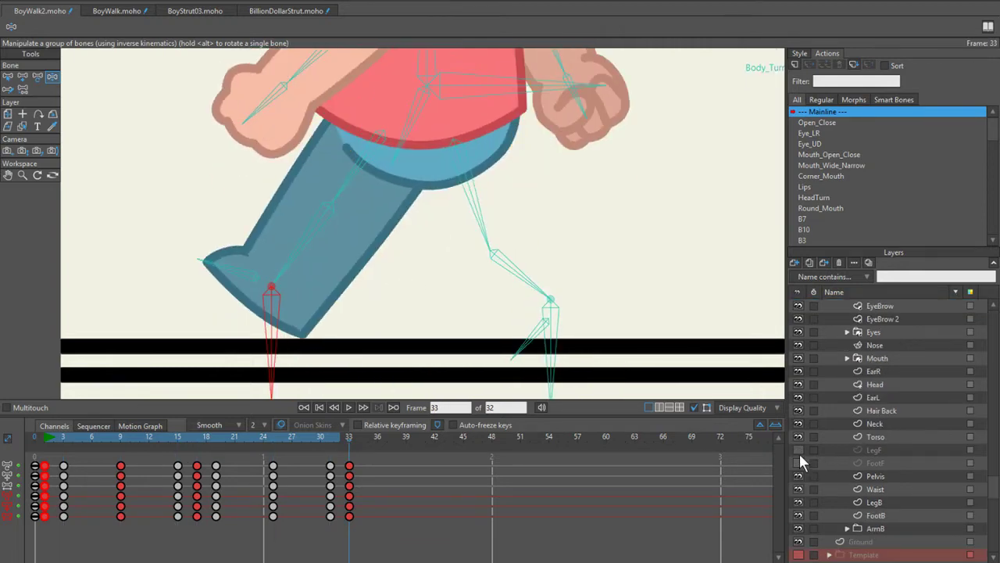
left_click(800, 450)
left_click(797, 462)
scroll(319, 193, "down", 1)
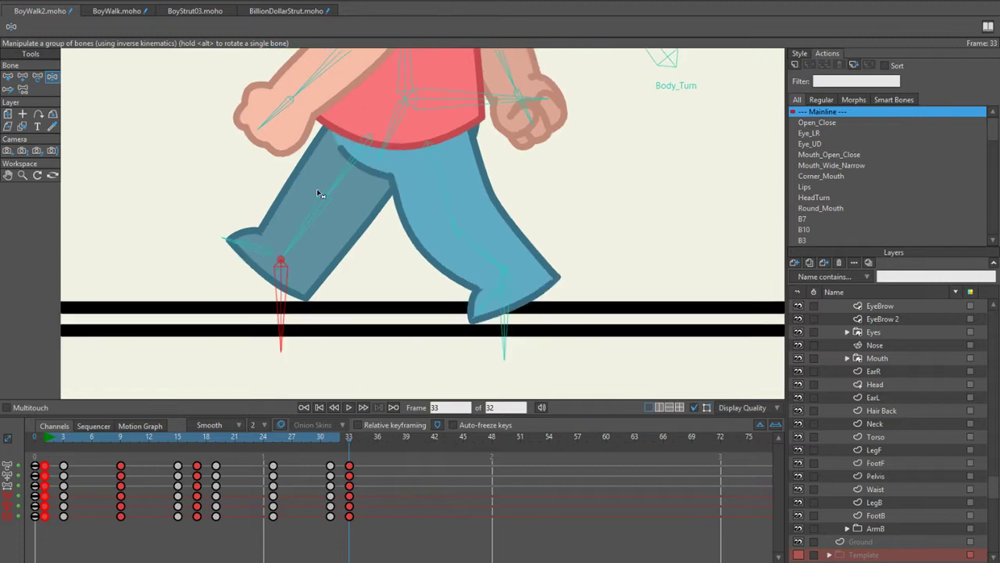
scroll(319, 193, "up", 1)
left_click(348, 407)
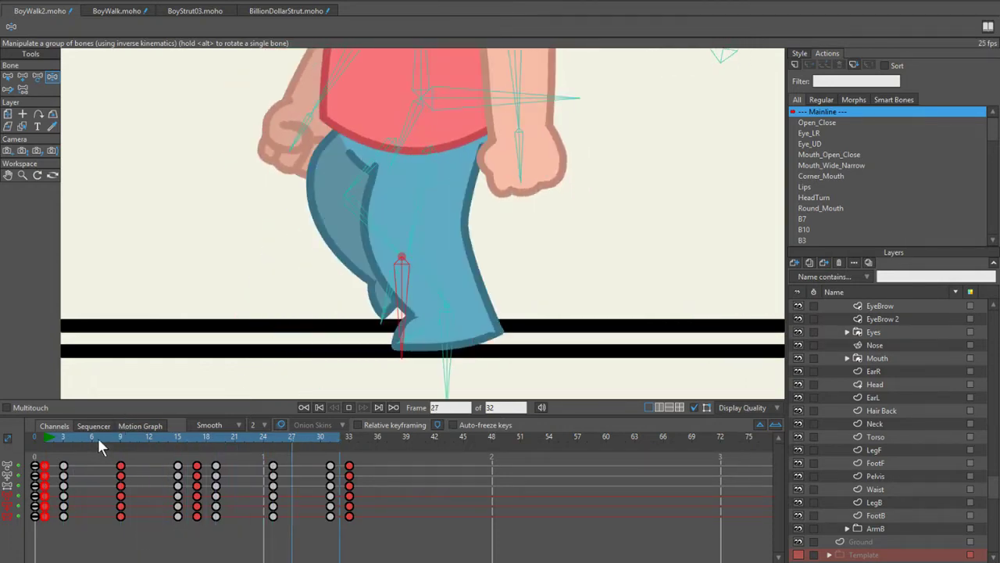
Step: Compare the leg pose at frame 3 with the same frame in BoyWalk, showing the Ground layer there
mouse_move(51, 436)
left_mouse_down()
mouse_move(355, 435)
mouse_move(61, 430)
mouse_move(71, 430)
mouse_move(64, 438)
left_mouse_up()
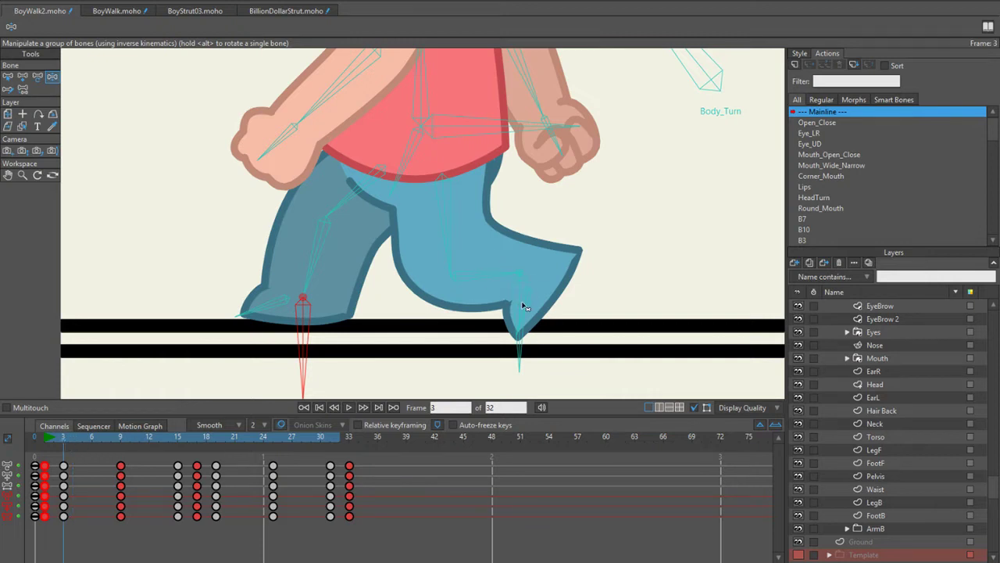
left_click(117, 11)
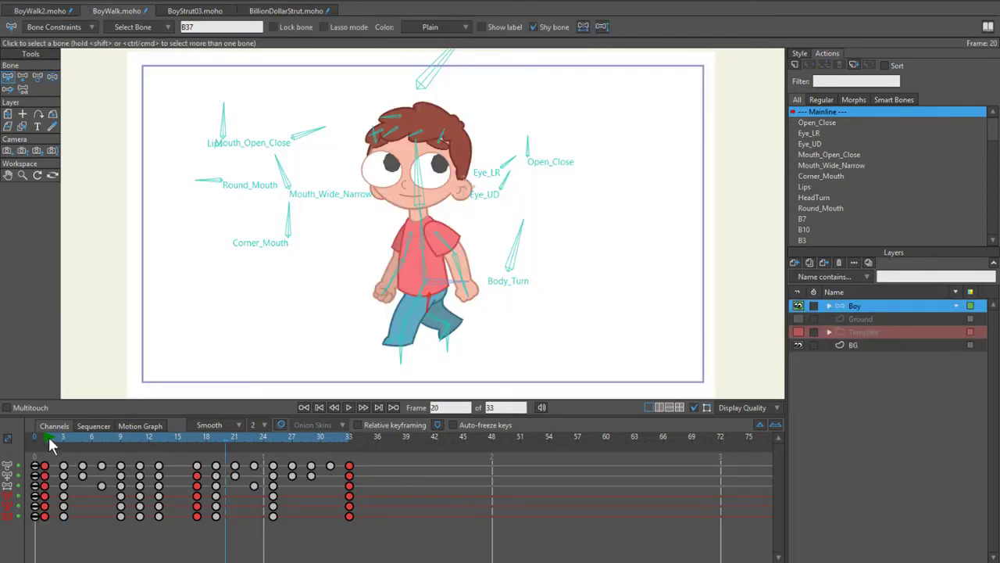
left_click_drag(48, 434, 63, 439)
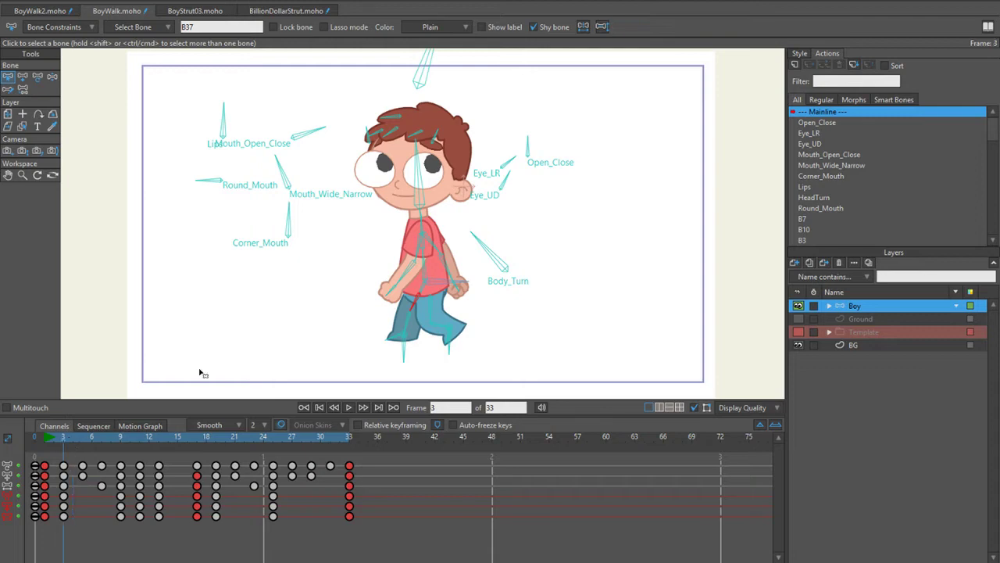
scroll(353, 234, "up", 2)
scroll(353, 235, "up", 3)
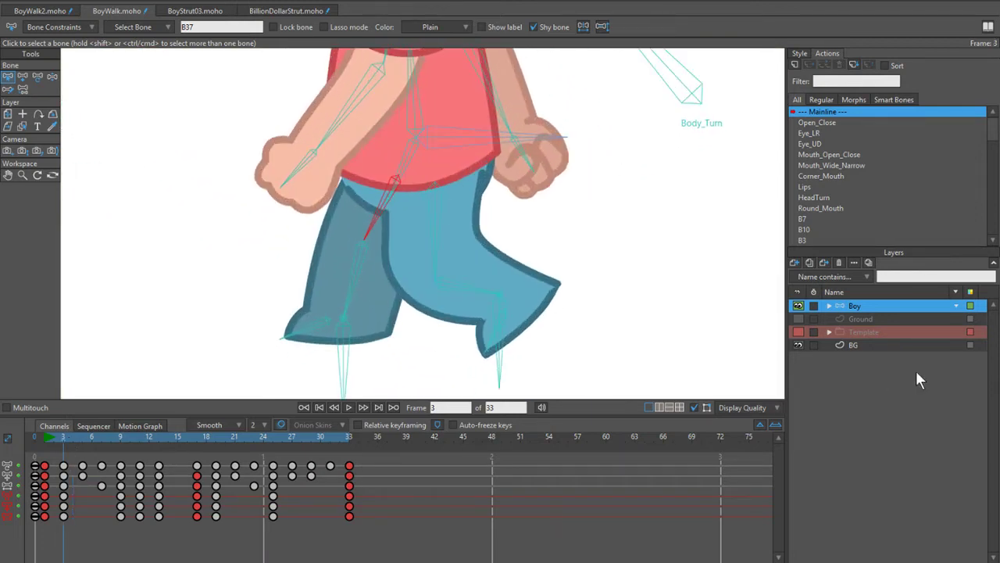
left_click(798, 319)
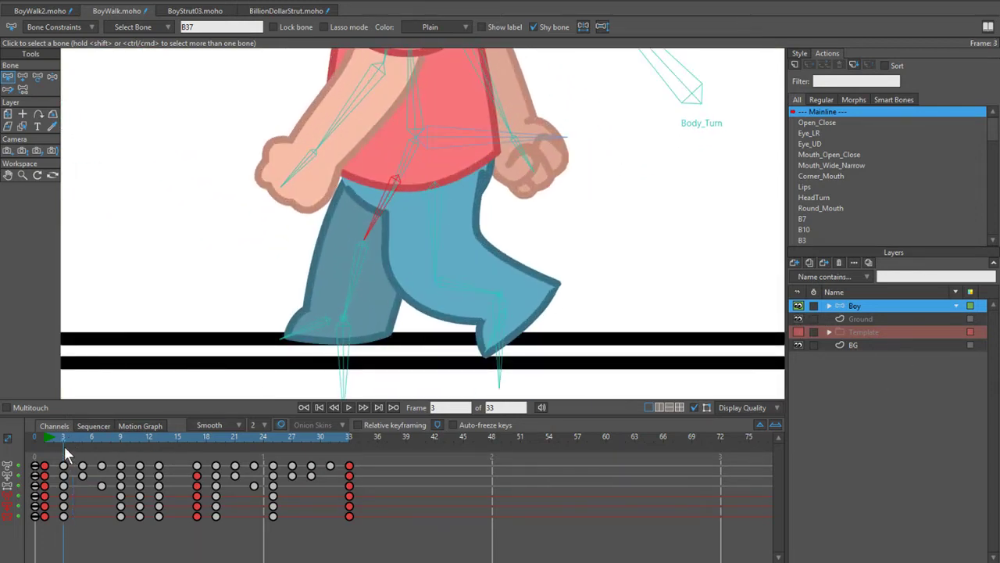
Step: In BoyWalk2, go to frame 3 and lower the trailing near leg's ankle target bone slightly
mouse_move(65, 448)
left_mouse_down()
mouse_move(46, 433)
mouse_move(75, 434)
mouse_move(54, 439)
mouse_move(63, 437)
left_mouse_up()
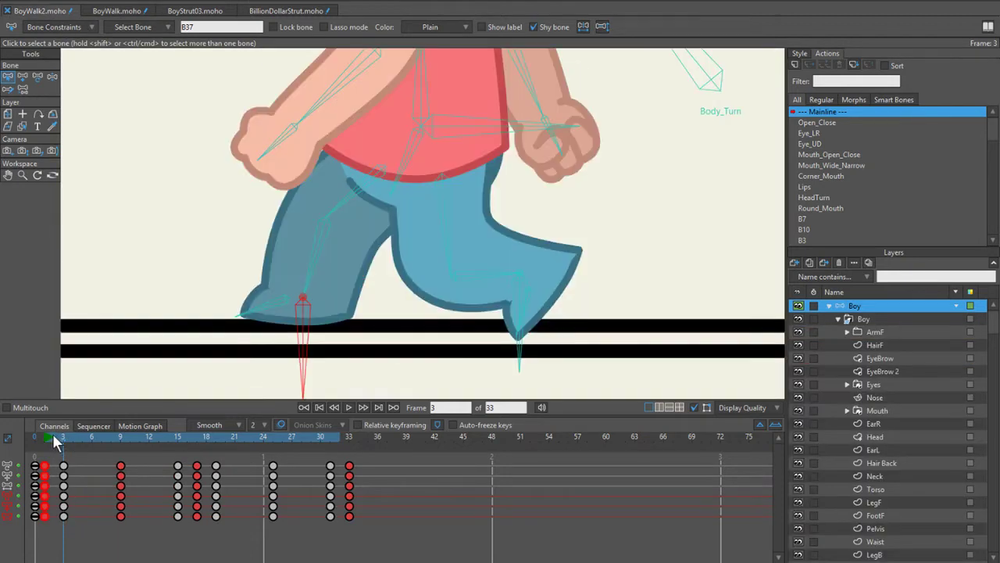
left_click_drag(52, 433, 63, 437)
scroll(419, 362, "up", 1)
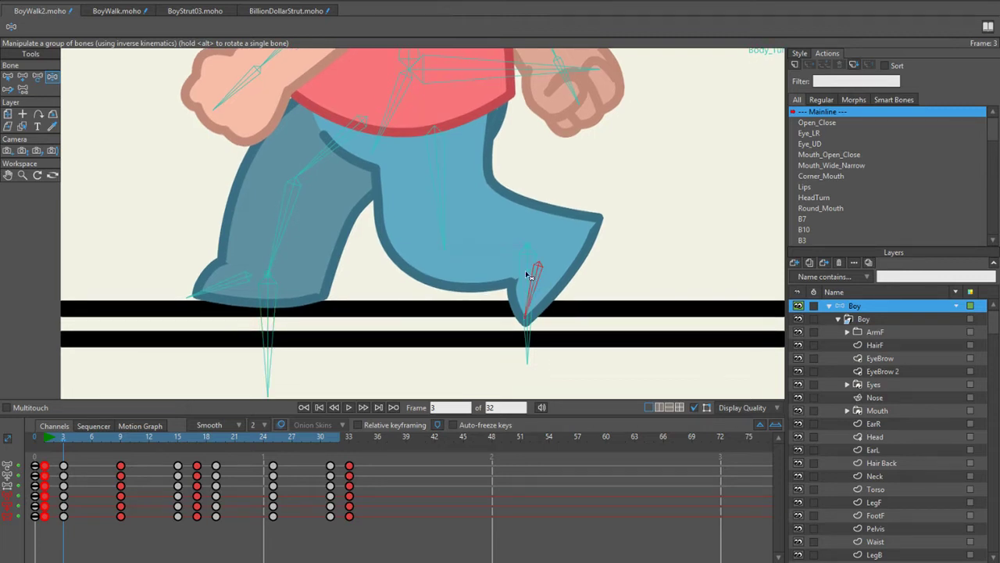
left_click_drag(529, 270, 529, 275)
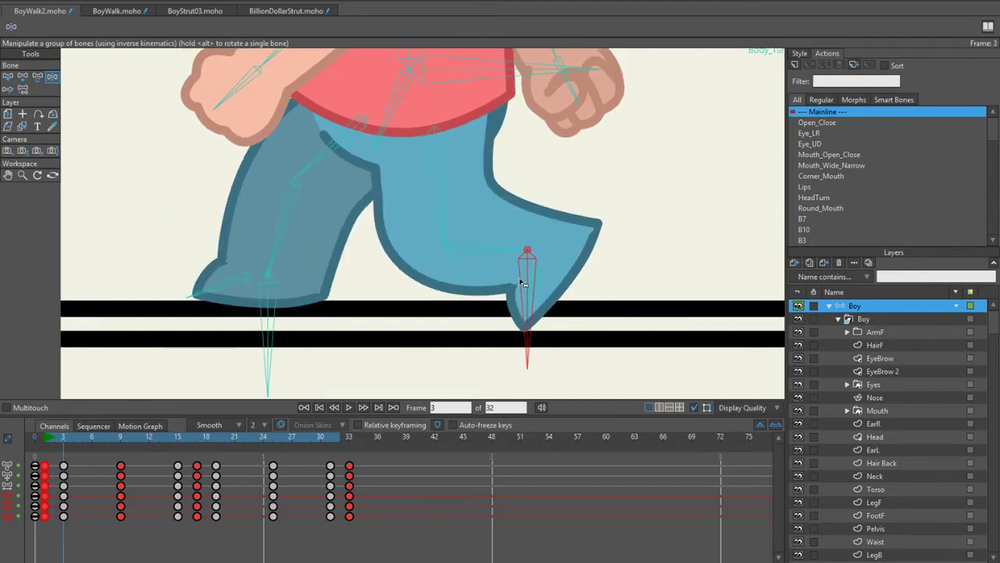
left_click_drag(522, 283, 505, 273)
key("ctrl+Left")
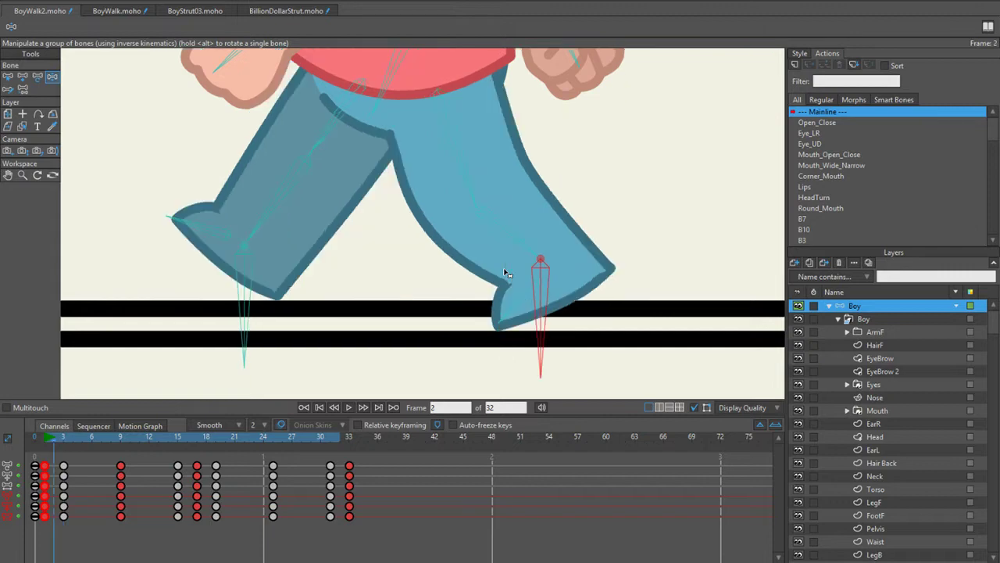
key("ctrl+Right")
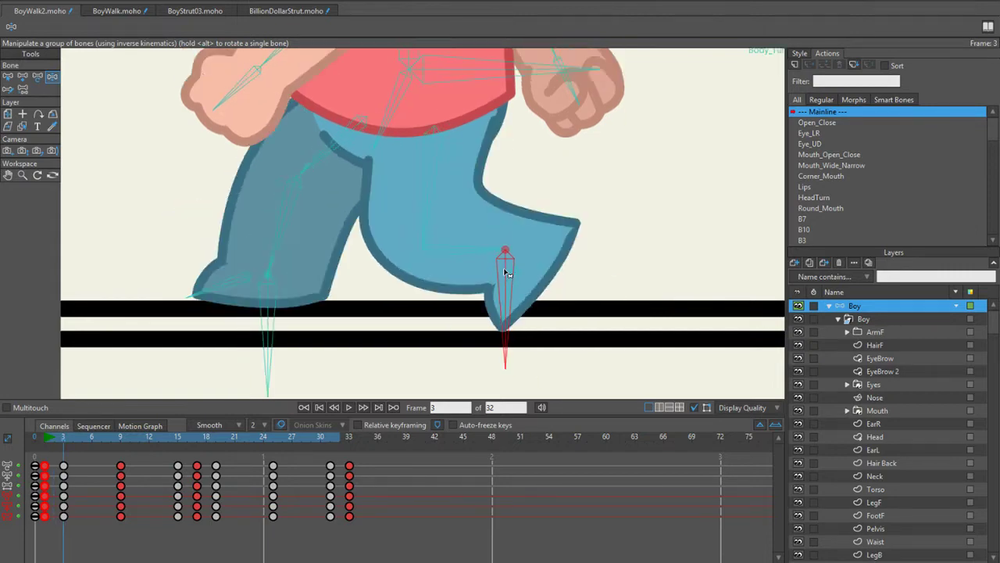
left_click_drag(512, 269, 564, 264)
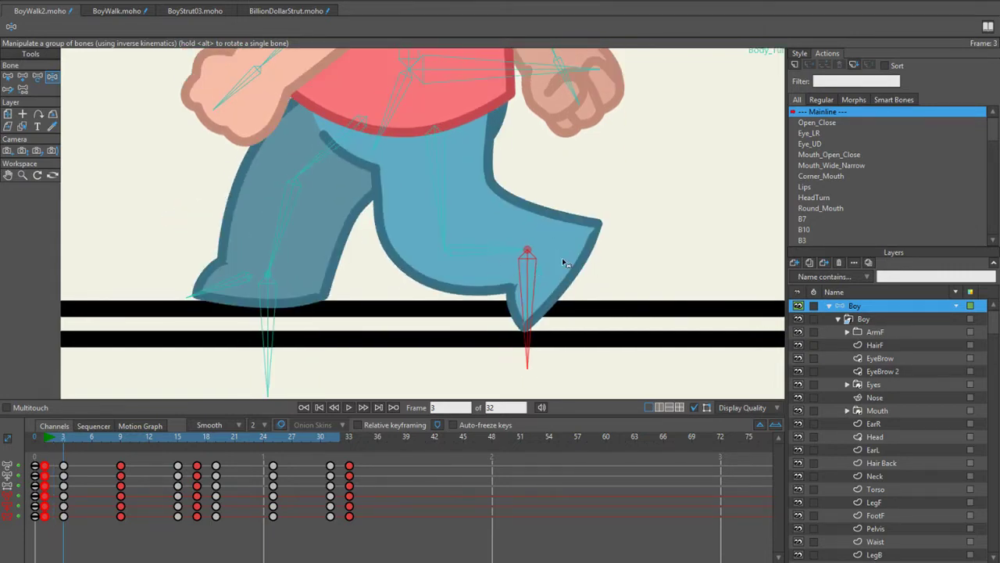
scroll(525, 271, "up", 1)
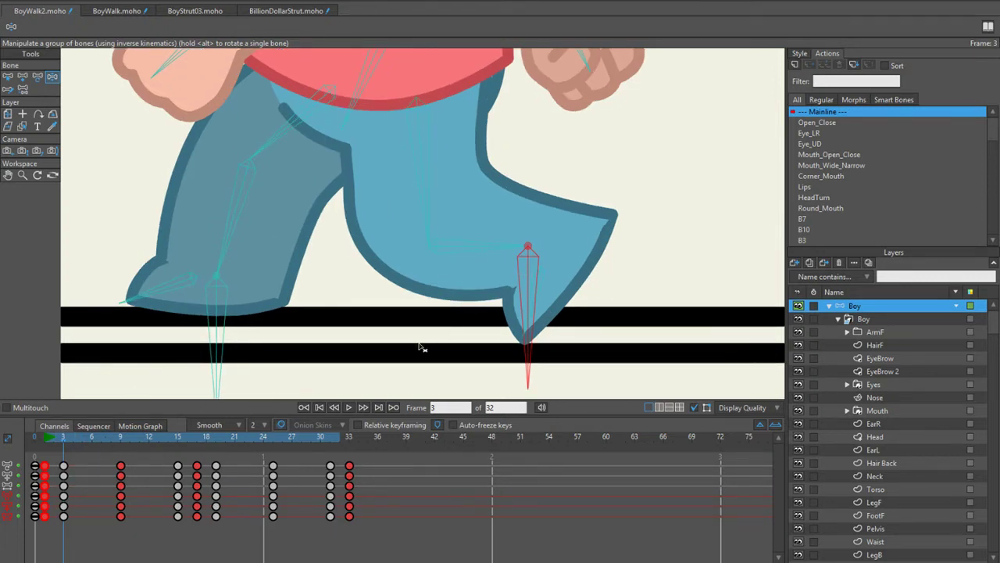
left_click_drag(53, 436, 64, 439)
left_click_drag(540, 289, 511, 295)
key("ctrl+z")
key("ctrl+z")
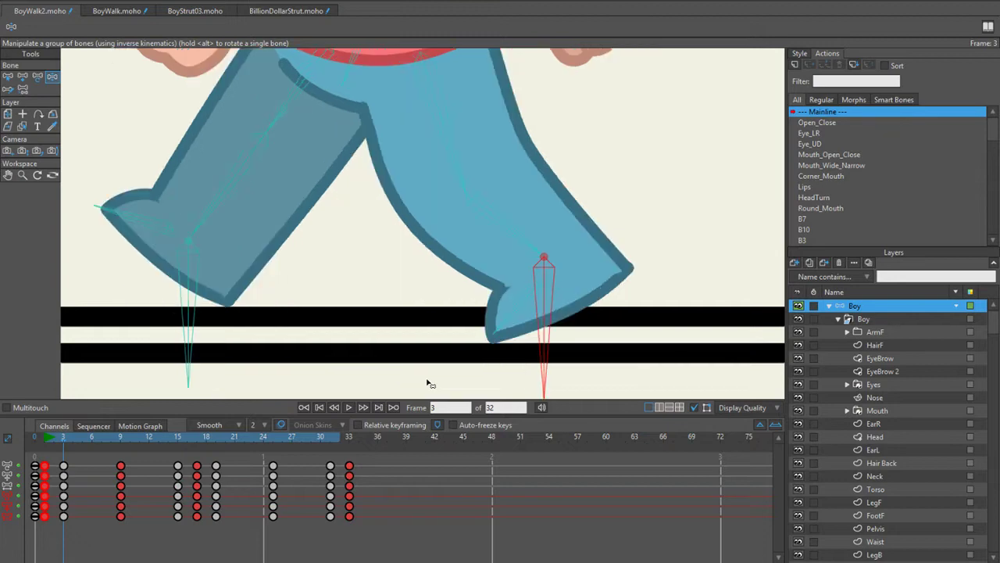
Step: At frame 3, turn on onion skins and shift the near leg's target bone forward, using the frame 1 pose as reference
key("Left")
key("Right")
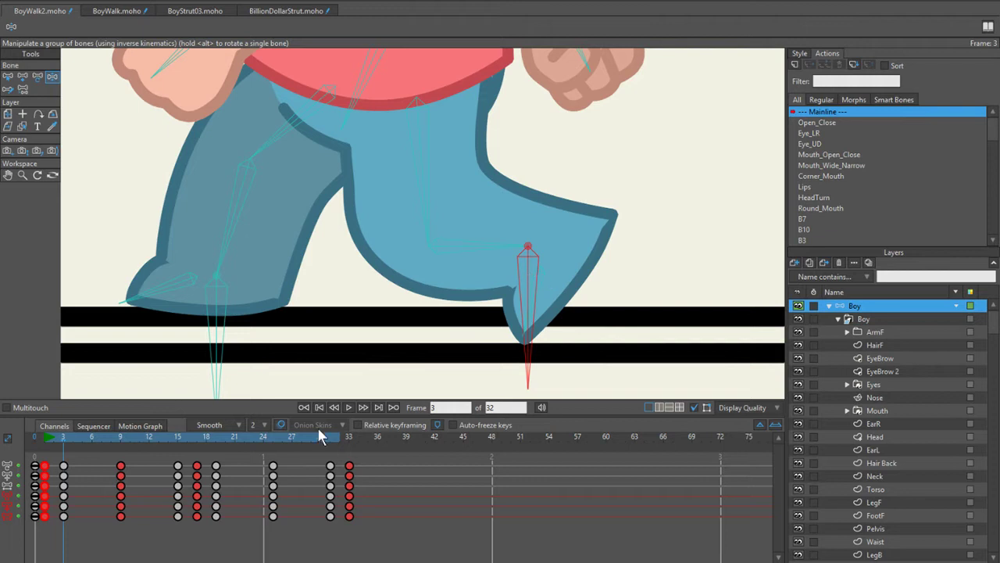
left_click(281, 425)
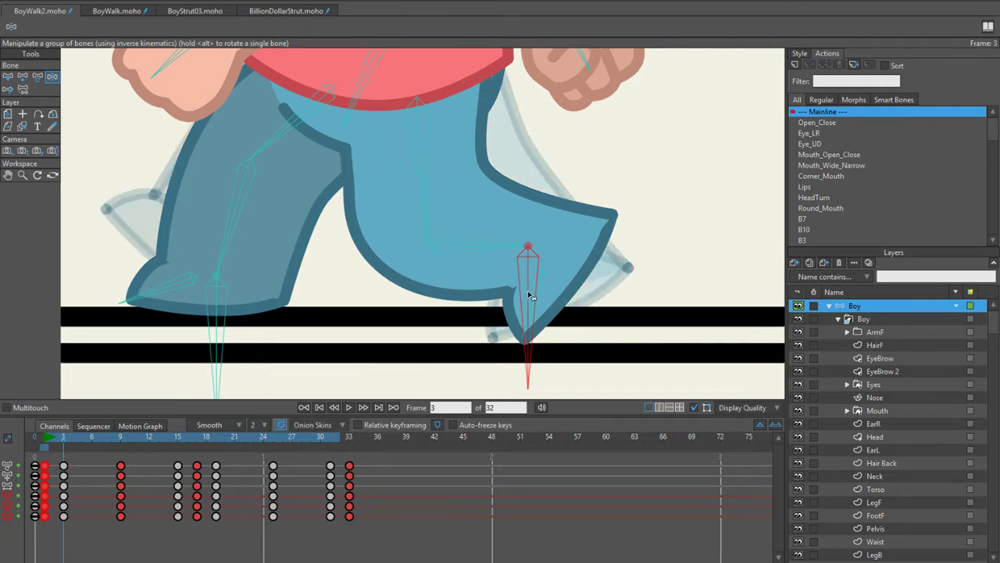
left_click_drag(531, 295, 502, 304)
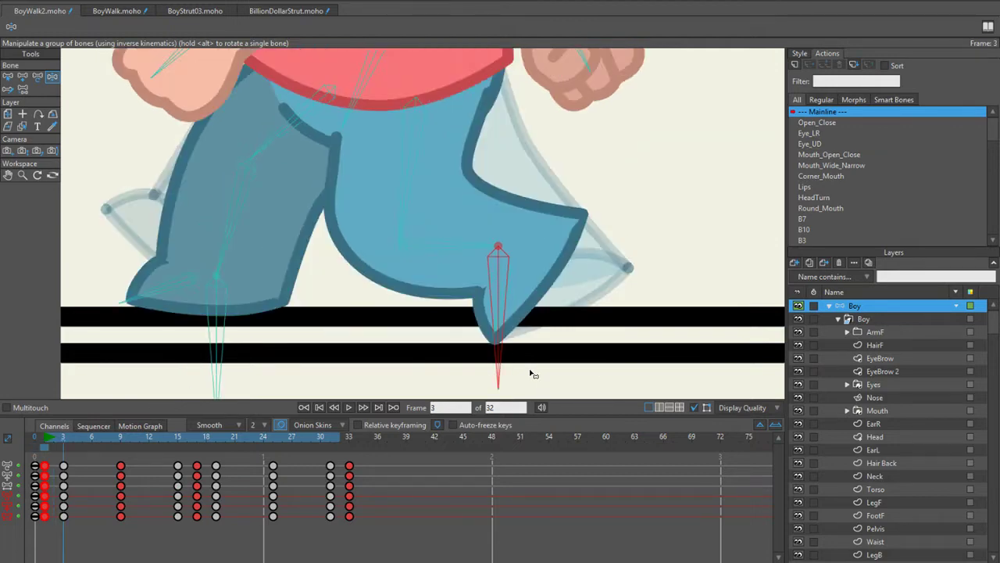
Step: Step through the keyframes and play the walk cycle to check the near leg's motion, returning to frame 1
key("ctrl+Right")
key("ctrl+Right")
key("ctrl+Right")
key("ctrl+Right")
key("ctrl+Right")
key("ctrl+Right")
key("ctrl+shift+Left")
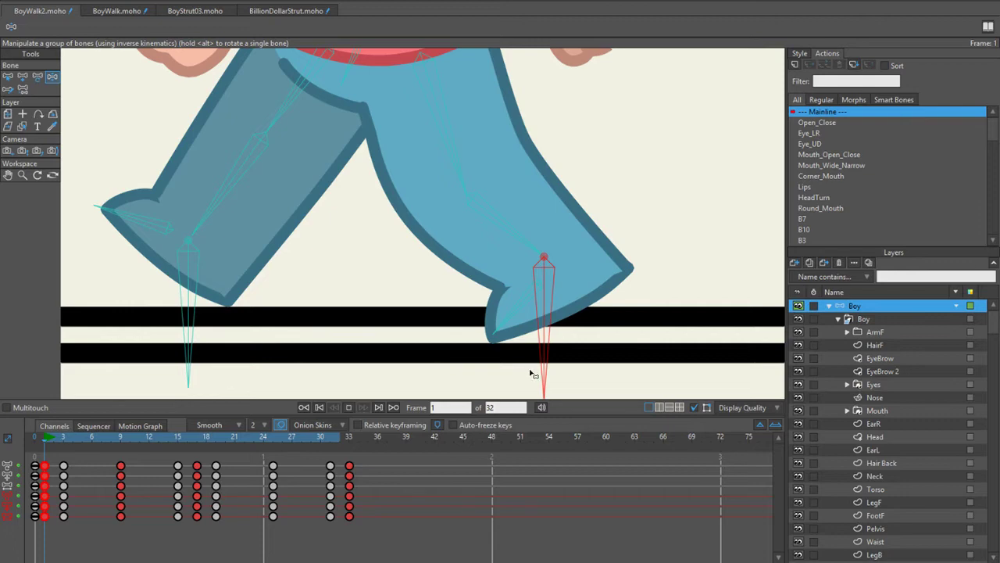
key("space")
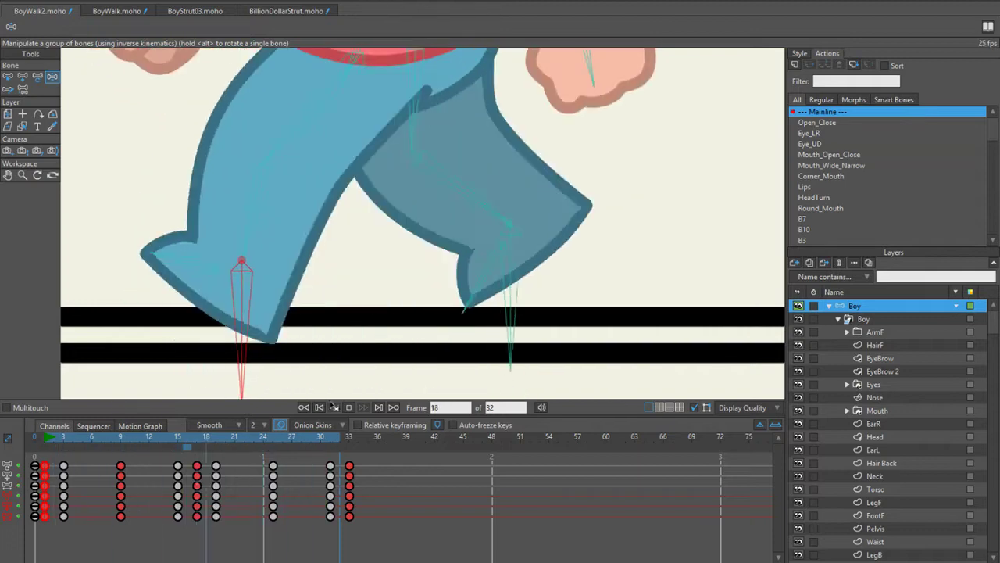
left_click(45, 444)
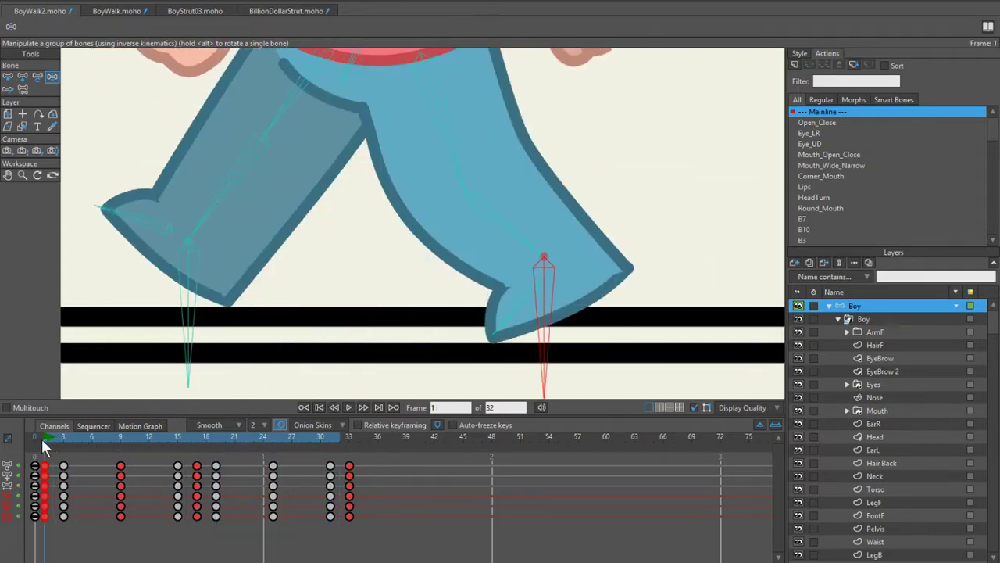
Step: Turn off onion skins, deselect the bones and examine the leg poses at frames 1 and 17
left_click_drag(45, 436, 41, 439)
scroll(375, 203, "down", 2)
scroll(381, 272, "up", 4)
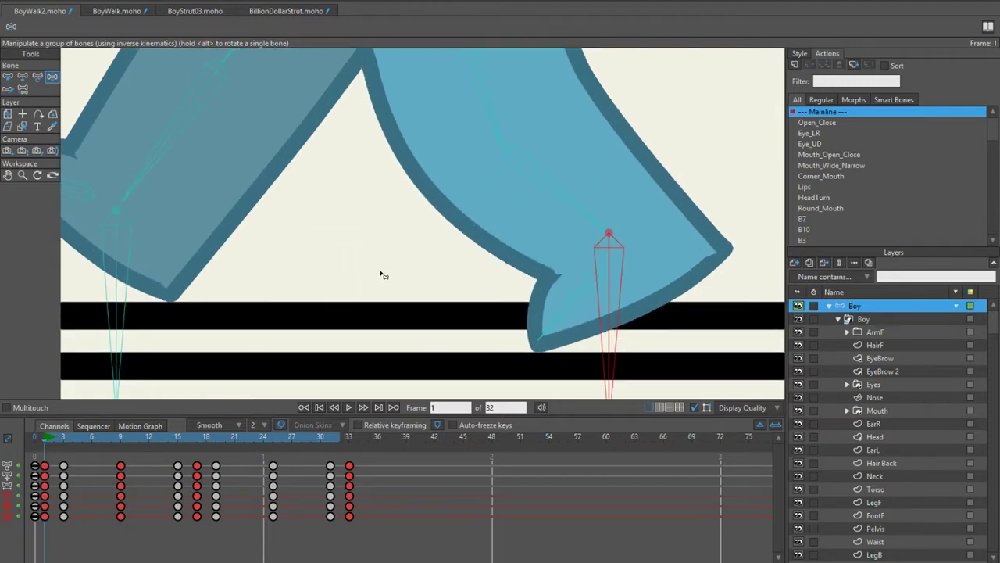
key("b")
scroll(381, 267, "down", 2)
scroll(254, 387, "up", 1)
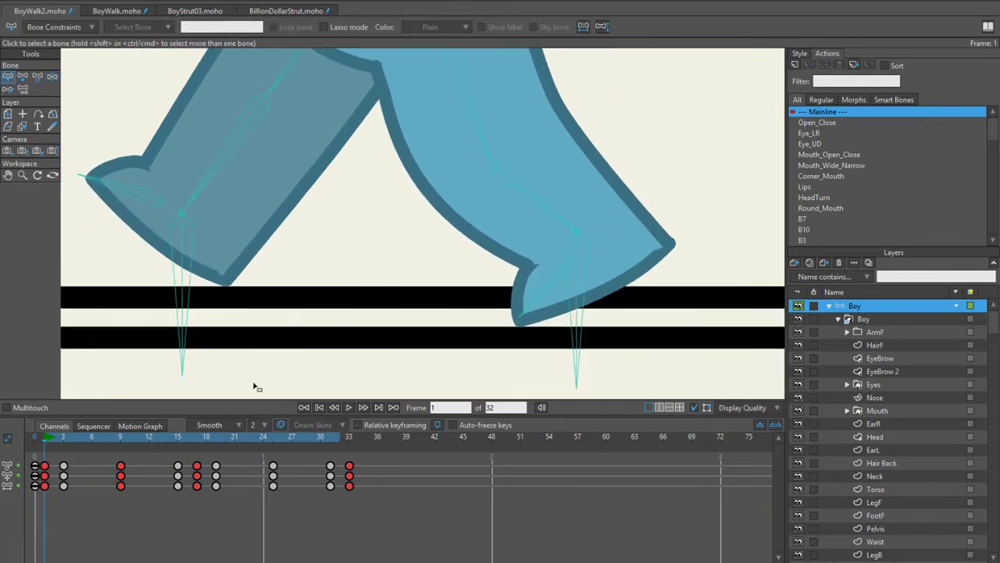
left_click_drag(46, 437, 193, 441)
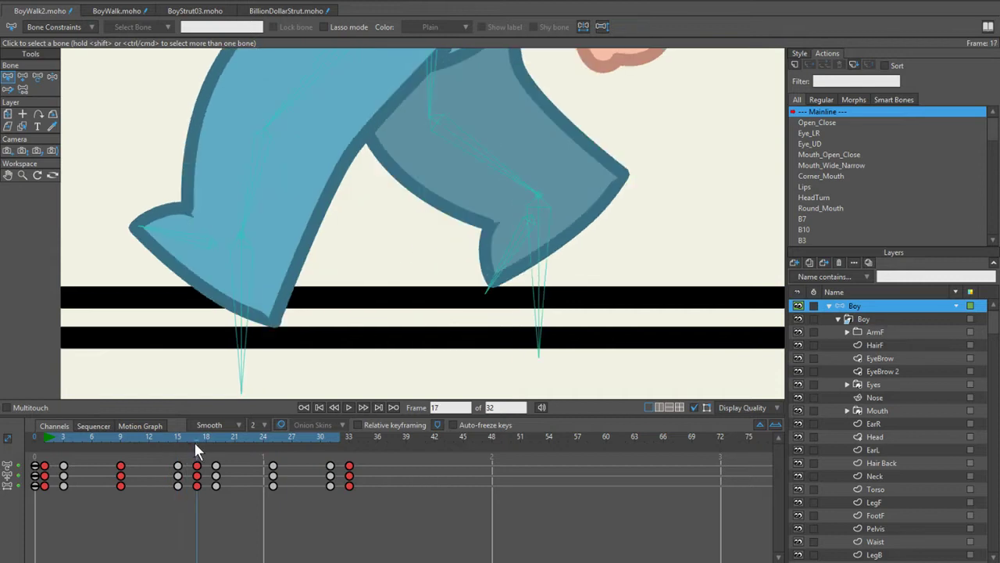
scroll(362, 179, "down", 3)
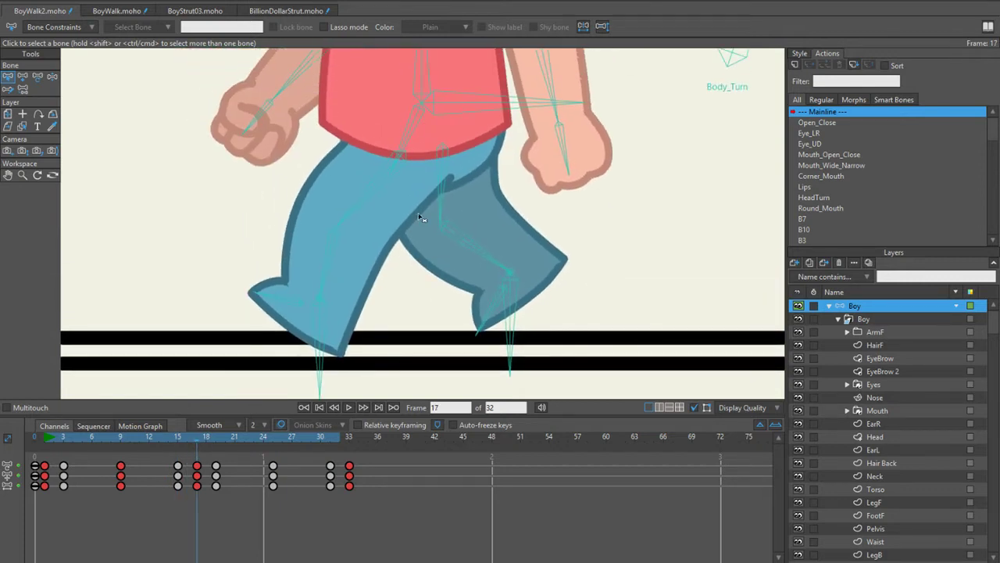
scroll(488, 316, "down", 1)
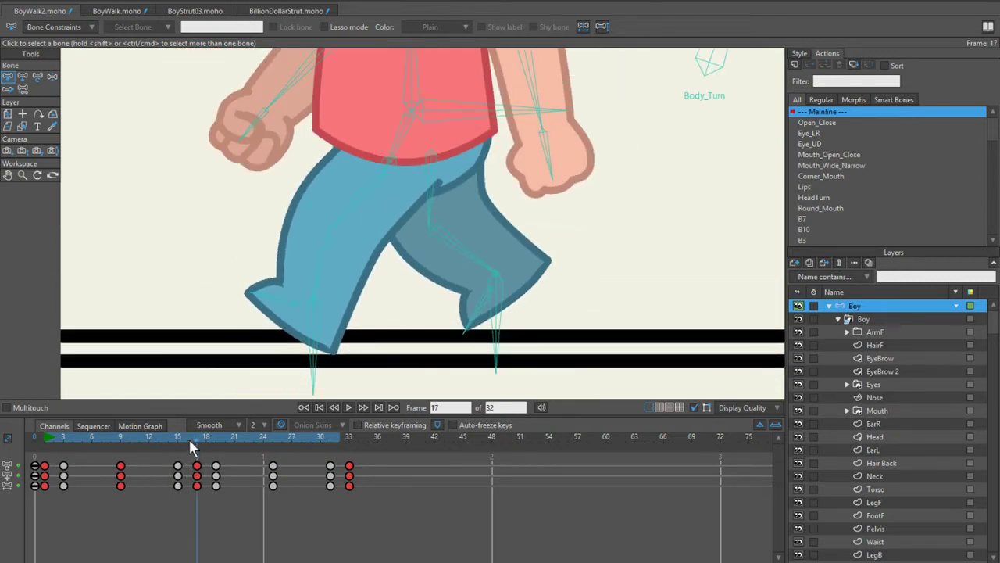
Step: Examine the frame 15 leg pose and compare it with the matching part of the walk in BoyWalk
left_click(175, 438)
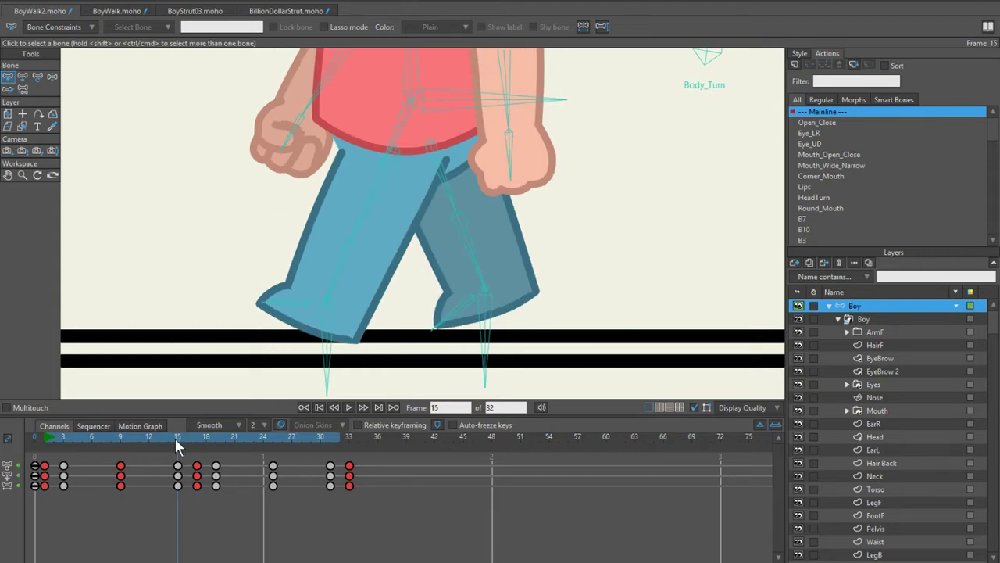
mouse_move(175, 438)
left_mouse_down()
mouse_move(112, 440)
mouse_move(191, 434)
mouse_move(175, 436)
left_mouse_up()
left_click(113, 9)
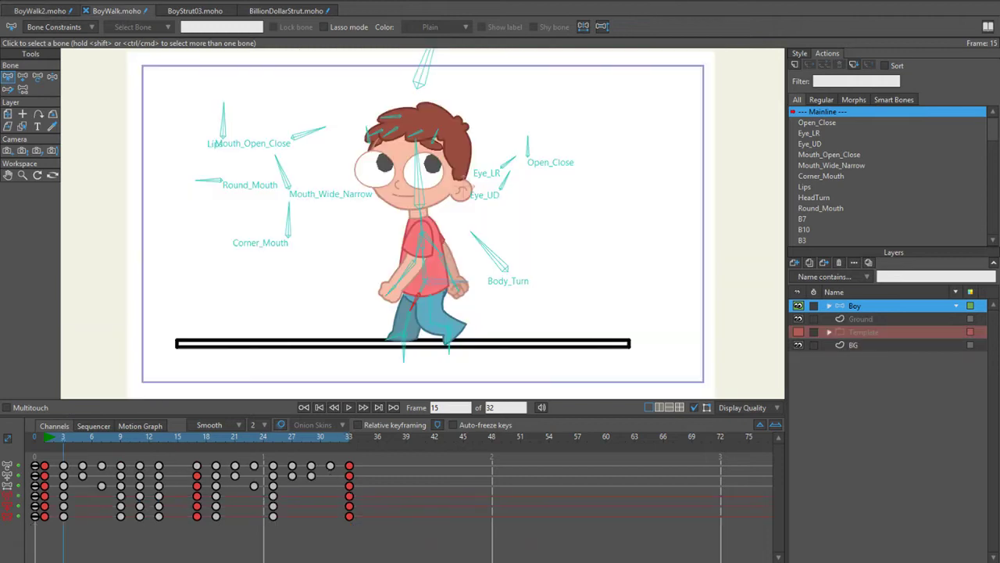
left_click_drag(106, 434, 161, 440)
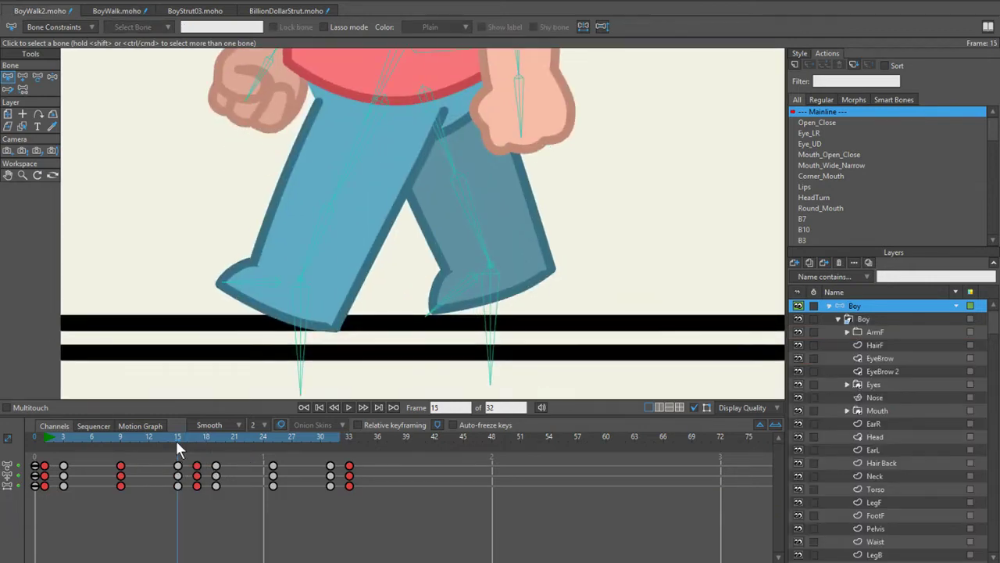
Step: In BoyWalk2 at frame 15, pull the near leg's target back to bend the knee, and compare the pose with frame 9
mouse_move(176, 439)
left_mouse_down()
mouse_move(118, 441)
mouse_move(179, 439)
left_mouse_up()
scroll(270, 202, "up", 4)
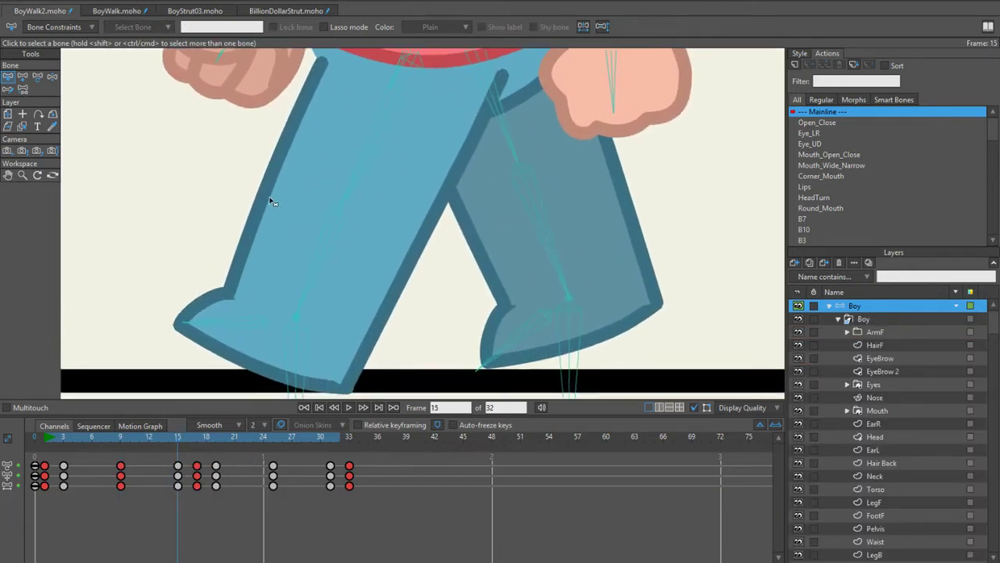
scroll(271, 201, "down", 1)
key("z")
left_click_drag(297, 286, 324, 335)
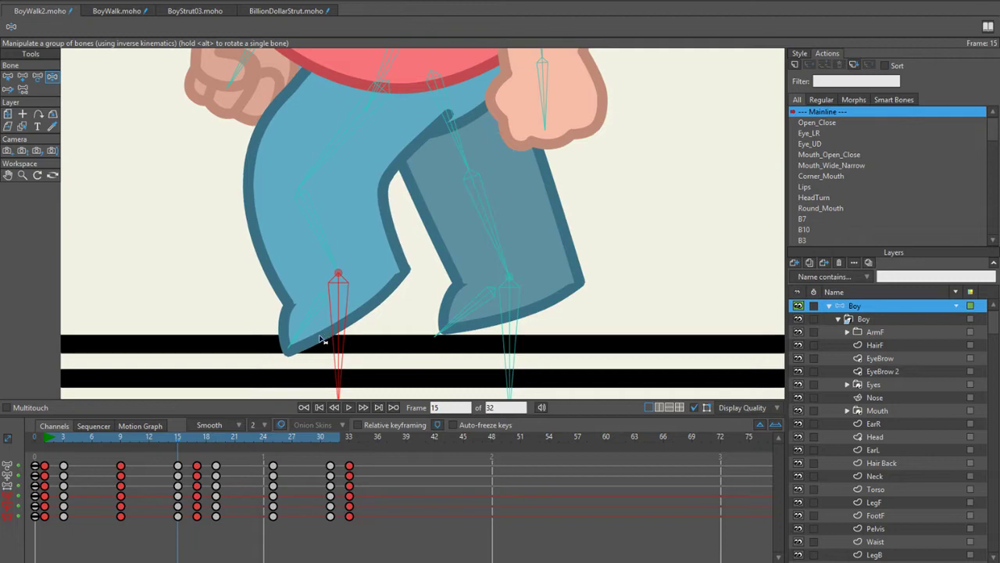
key("ctrl+Left")
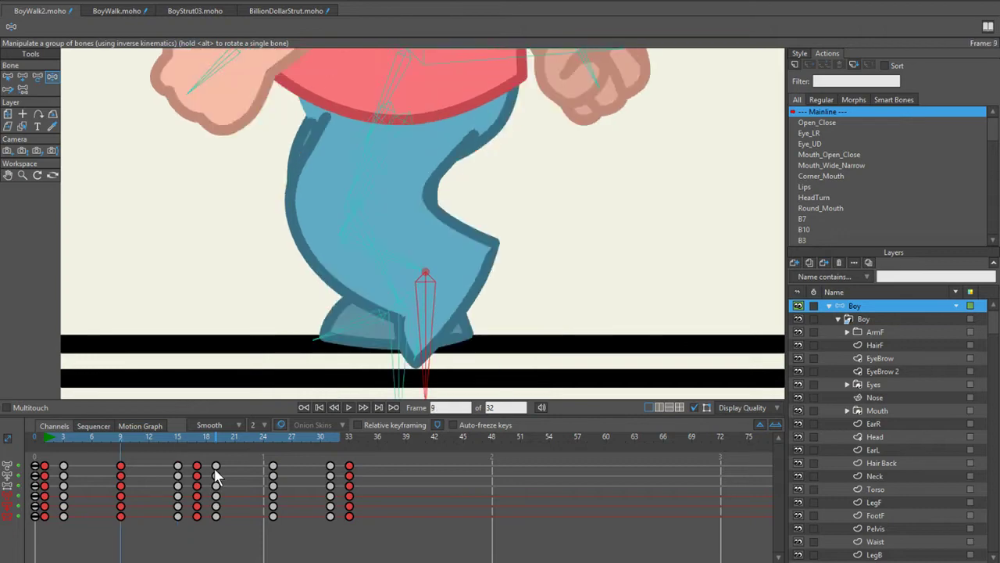
key("ctrl+Right")
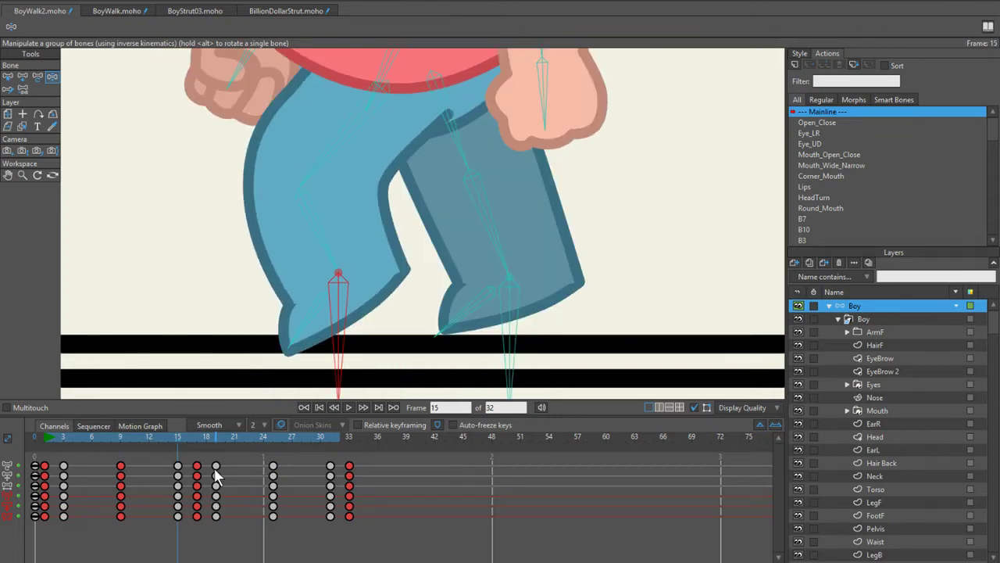
Step: Play the walk cycle to check the bent near leg and return to frame 15
mouse_move(175, 434)
left_mouse_down()
mouse_move(118, 439)
mouse_move(213, 444)
mouse_move(160, 440)
mouse_move(202, 442)
mouse_move(178, 447)
left_mouse_up()
key("space")
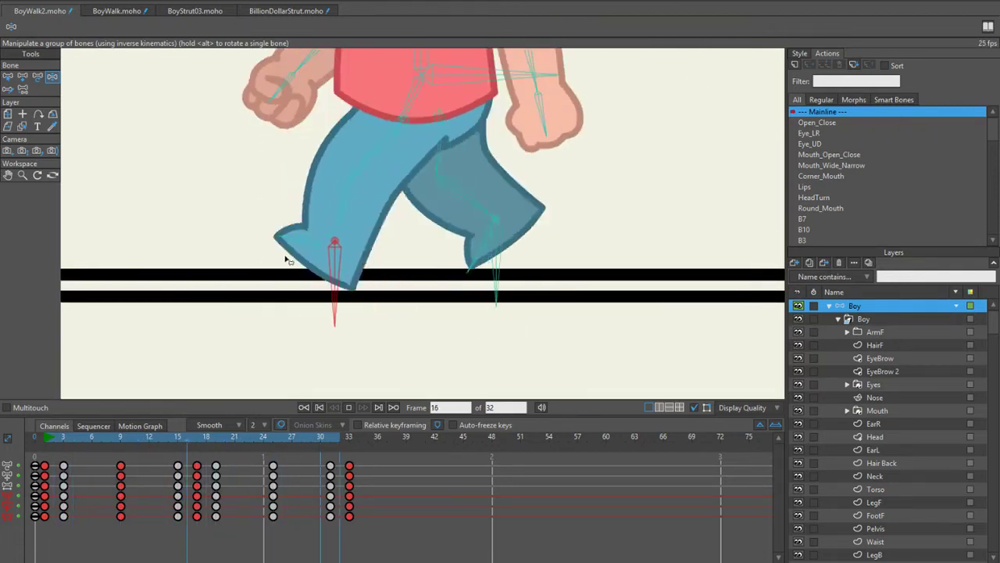
left_click_drag(199, 436, 177, 438)
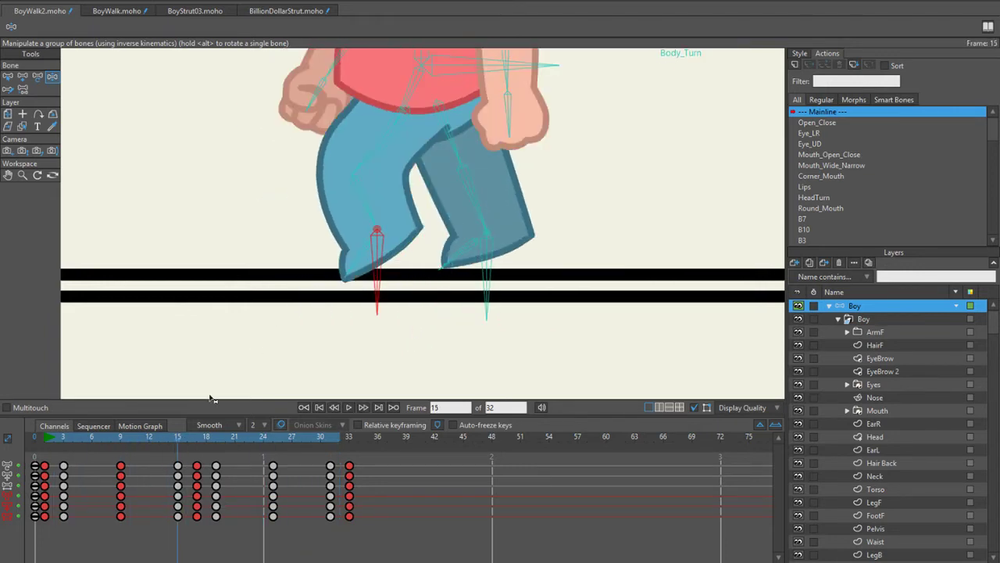
Step: Turn on onion skins at frame 15 with frame 17 as the reference frame
scroll(306, 326, "up", 4)
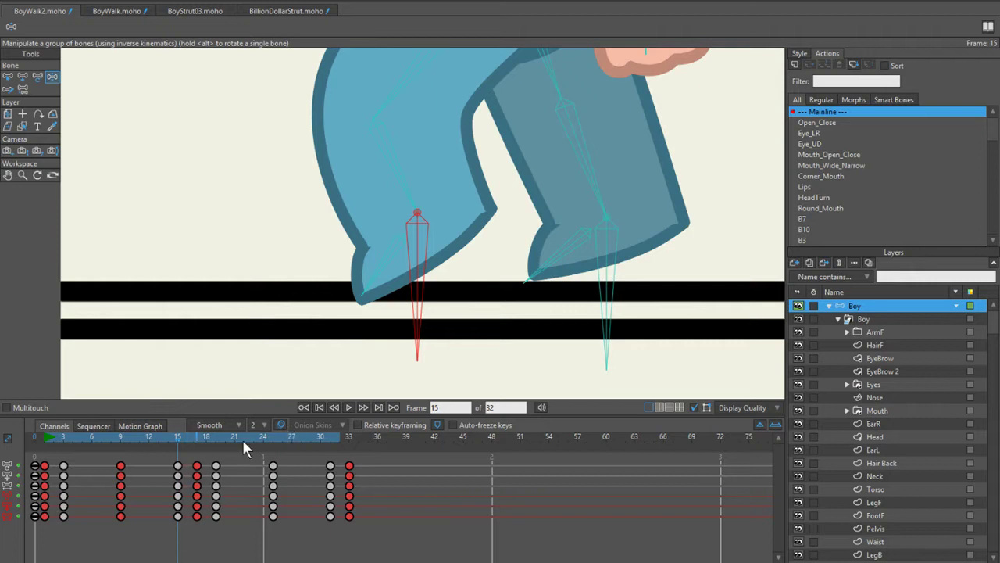
left_click(281, 425)
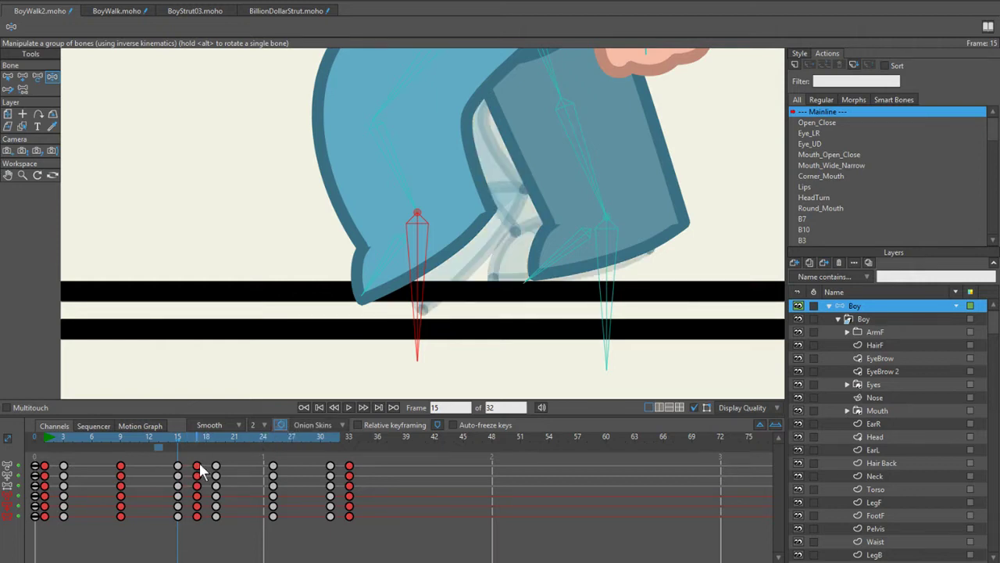
left_click(158, 449)
scroll(332, 287, "up", 2)
scroll(328, 292, "down", 2)
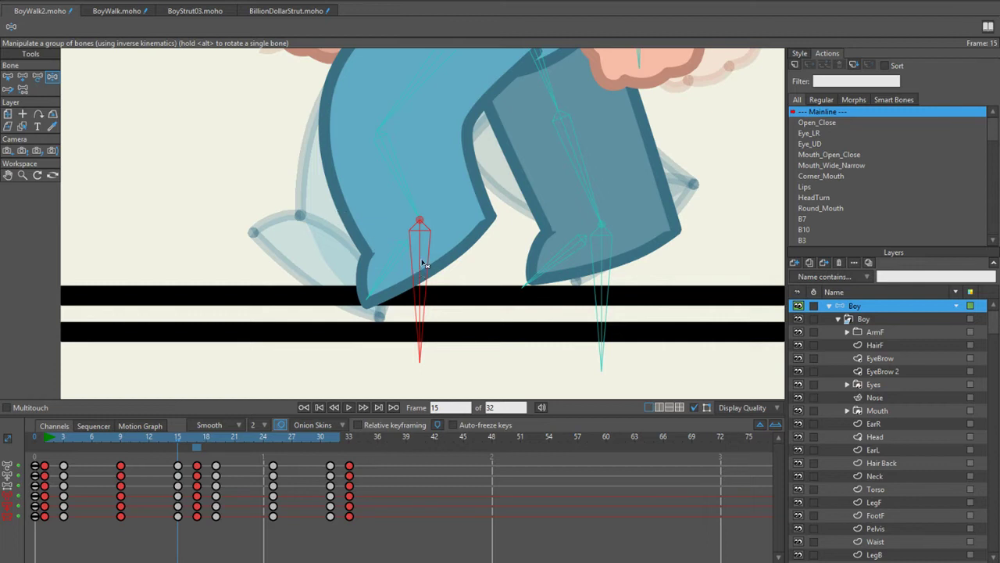
Step: At frame 15, move the near leg's target forward, rotate its foot bone to level the sole, and play back the walk
left_click_drag(422, 264, 363, 267)
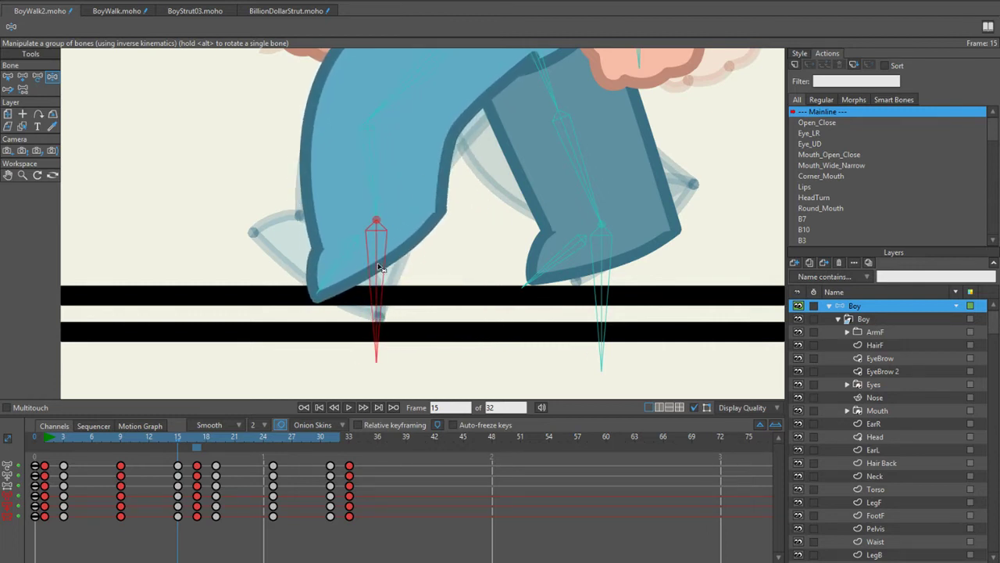
scroll(378, 268, "up", 1)
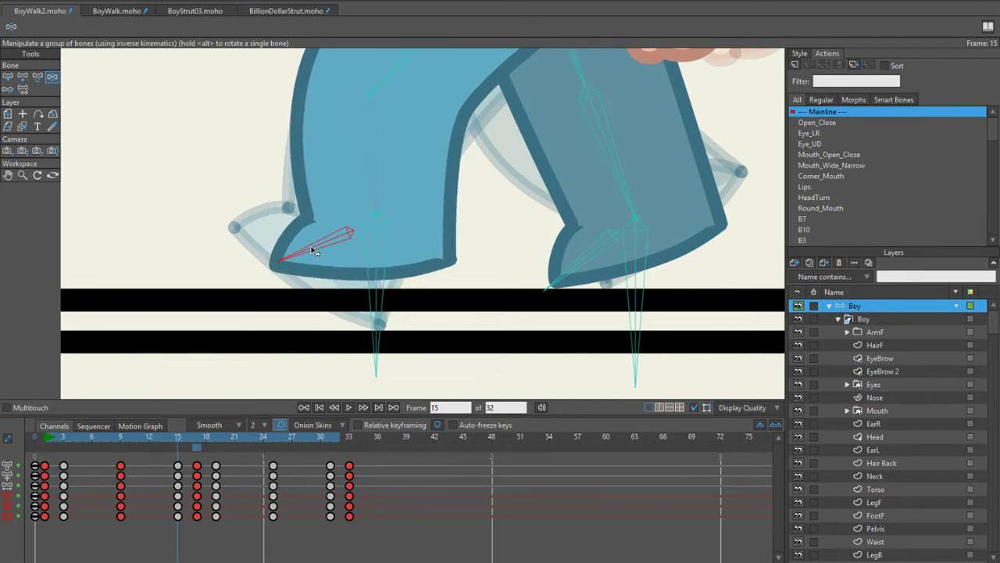
scroll(313, 250, "down", 2)
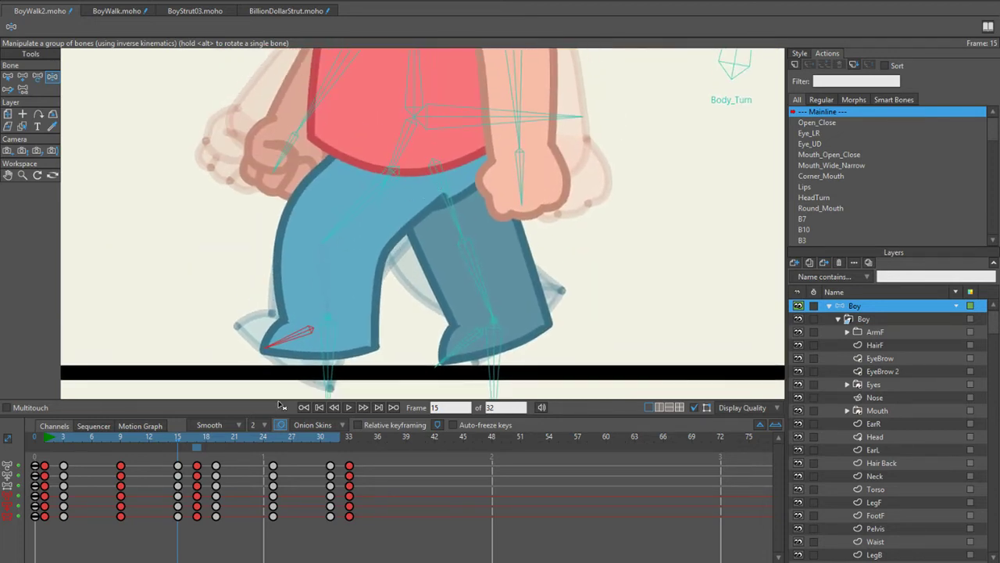
key("space")
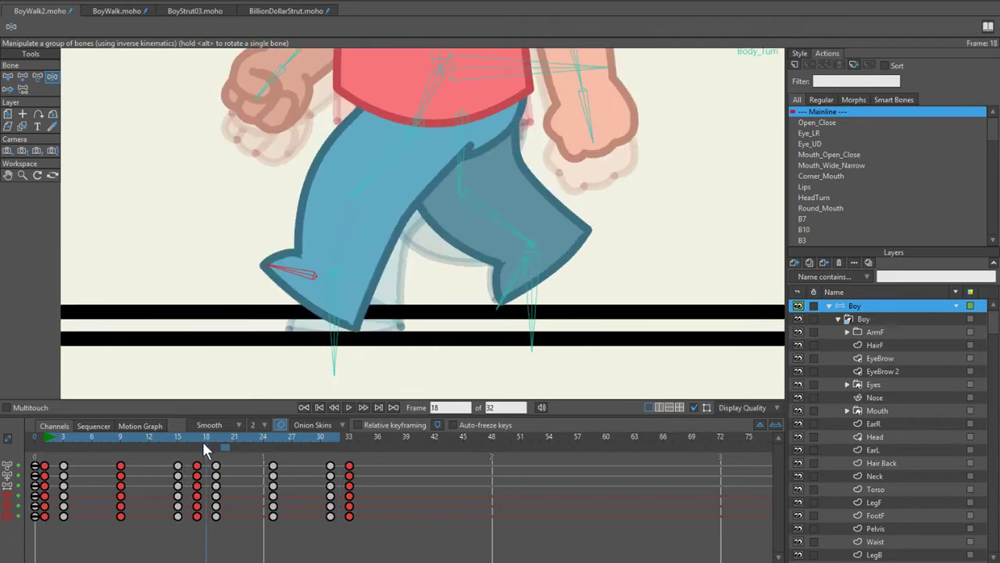
Step: Stop playback and try rotating the near foot bone at frame 18 to flatten the foot
key("space")
left_click_drag(150, 444, 214, 454)
left_click_drag(311, 280, 288, 289)
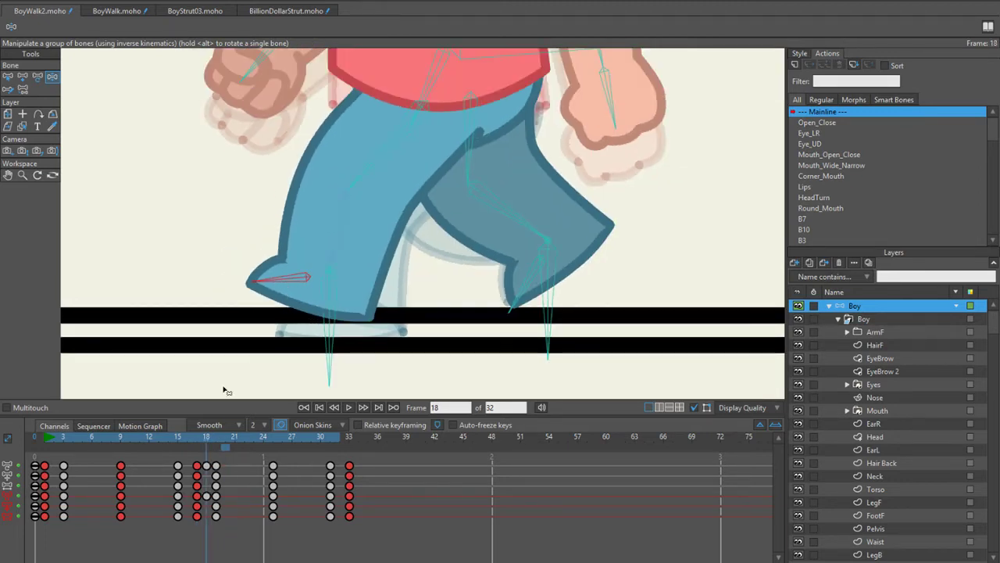
Step: At frame 15, turn off the onion skins and rotate the near foot bone to raise the toe slightly
left_click_drag(193, 441, 178, 440)
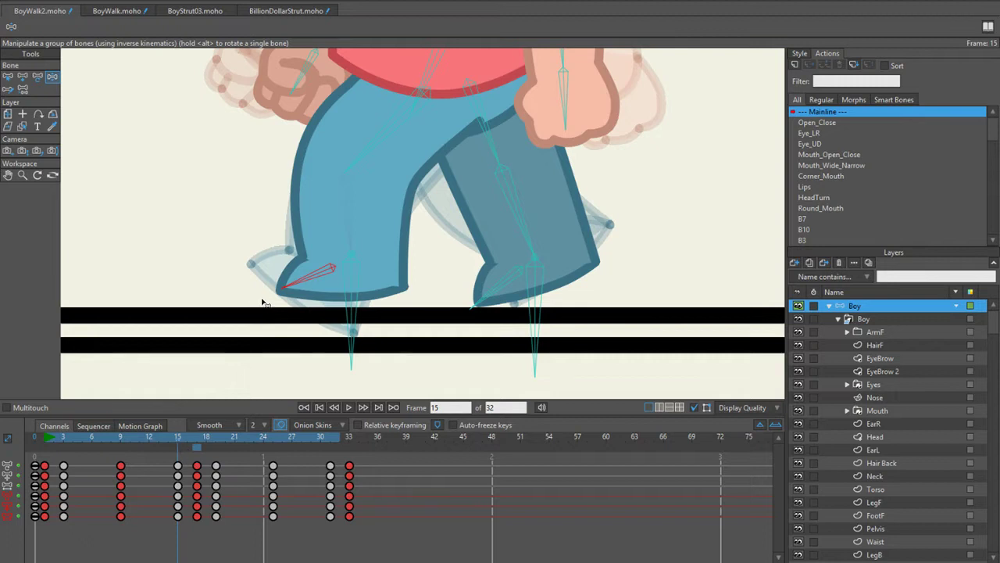
scroll(264, 303, "up", 2)
left_click(280, 424)
scroll(317, 286, "up", 1)
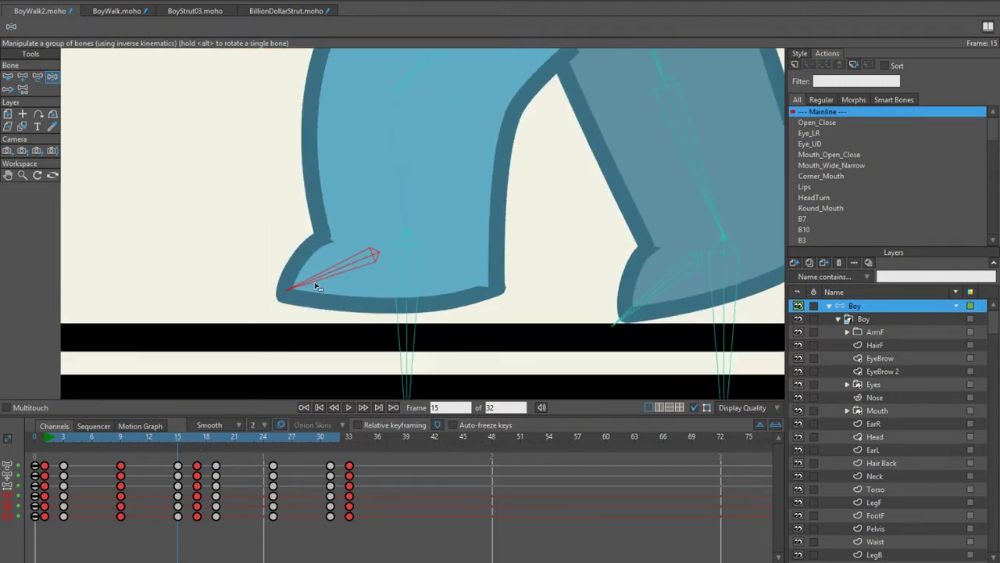
left_click_drag(317, 286, 316, 291)
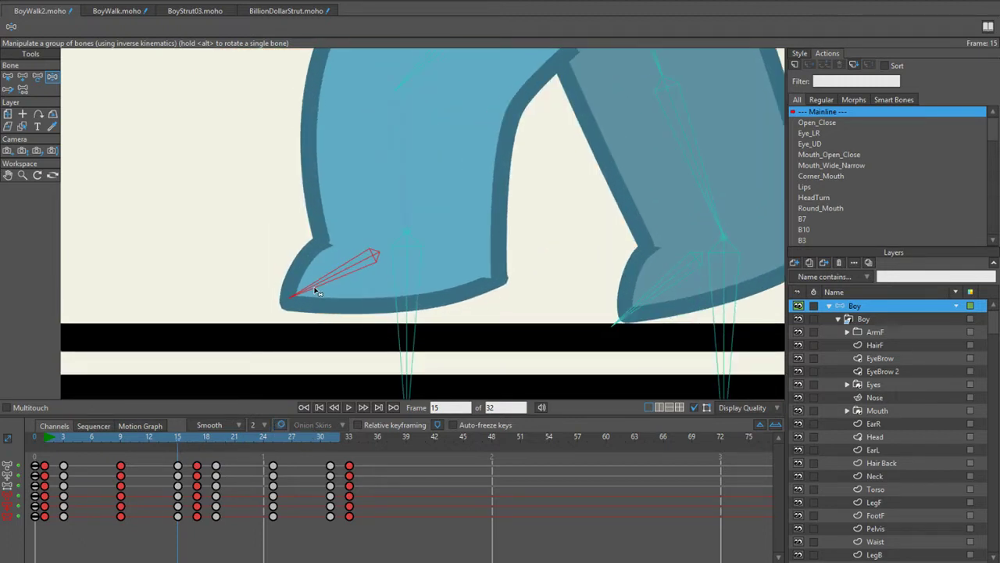
scroll(320, 288, "down", 1)
mouse_move(181, 440)
left_mouse_down()
mouse_move(196, 438)
mouse_move(179, 442)
left_mouse_up()
left_click_drag(302, 299, 308, 271)
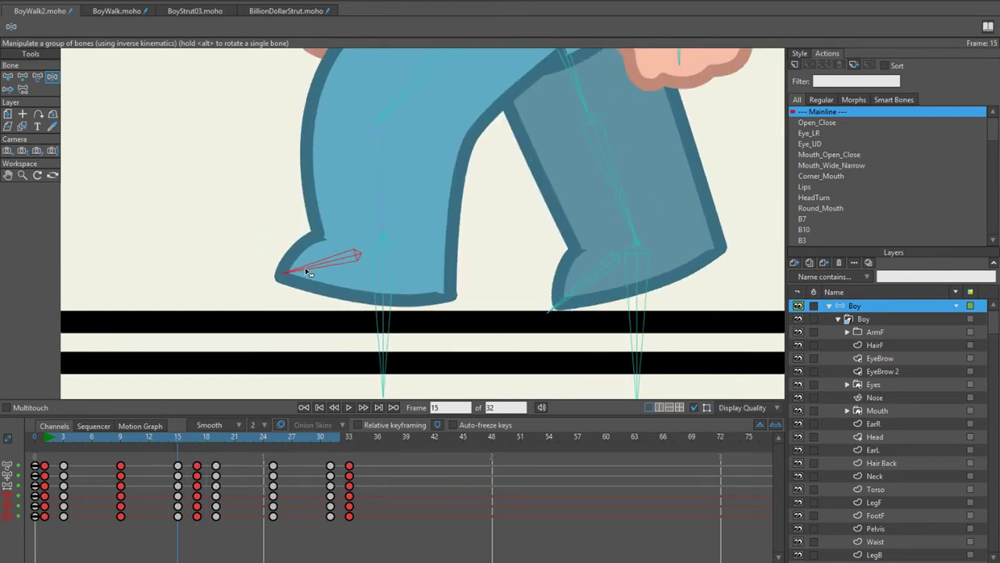
Step: At frame 13, rotate the near foot bone to point the toe further down, and play back the walk
left_click_drag(181, 443, 158, 439)
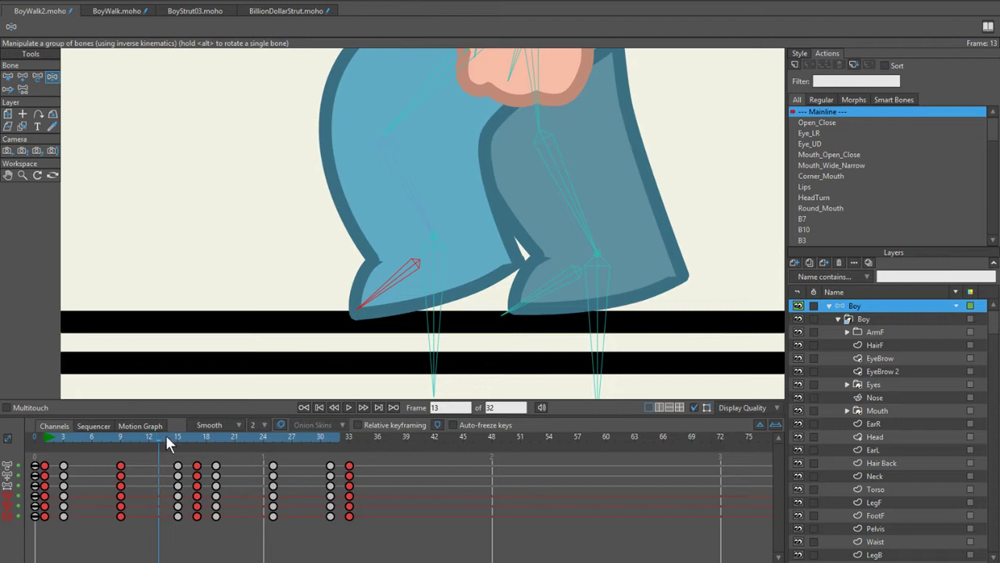
mouse_move(142, 440)
left_mouse_down()
mouse_move(112, 440)
mouse_move(179, 439)
mouse_move(120, 441)
mouse_move(159, 447)
left_mouse_up()
left_click_drag(379, 296, 429, 272)
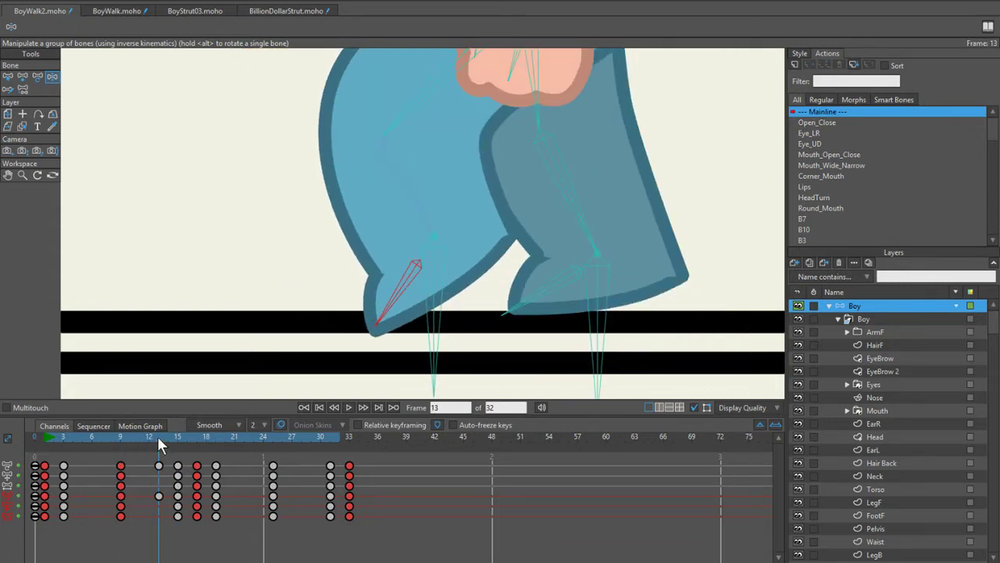
key("space")
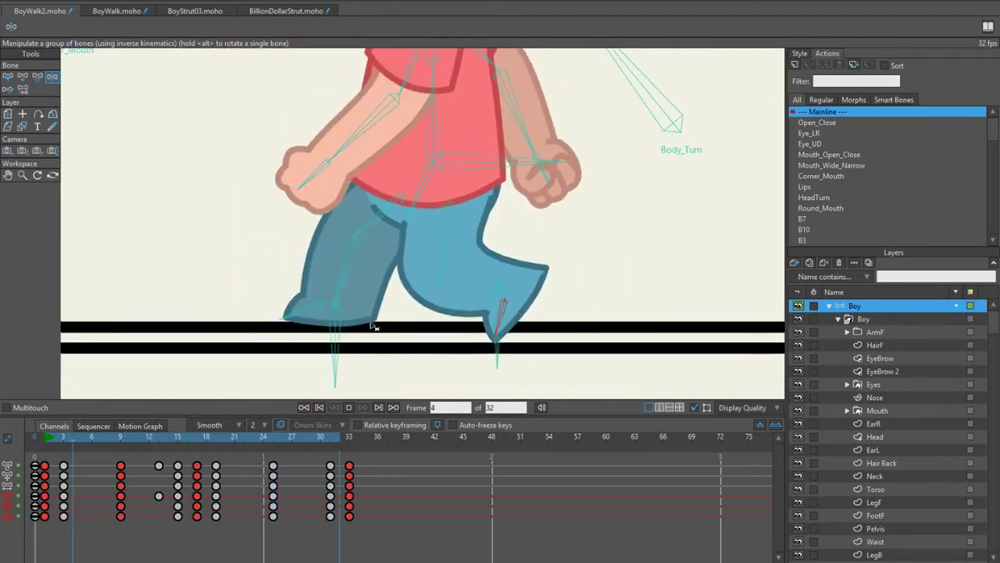
scroll(374, 326, "down", 3)
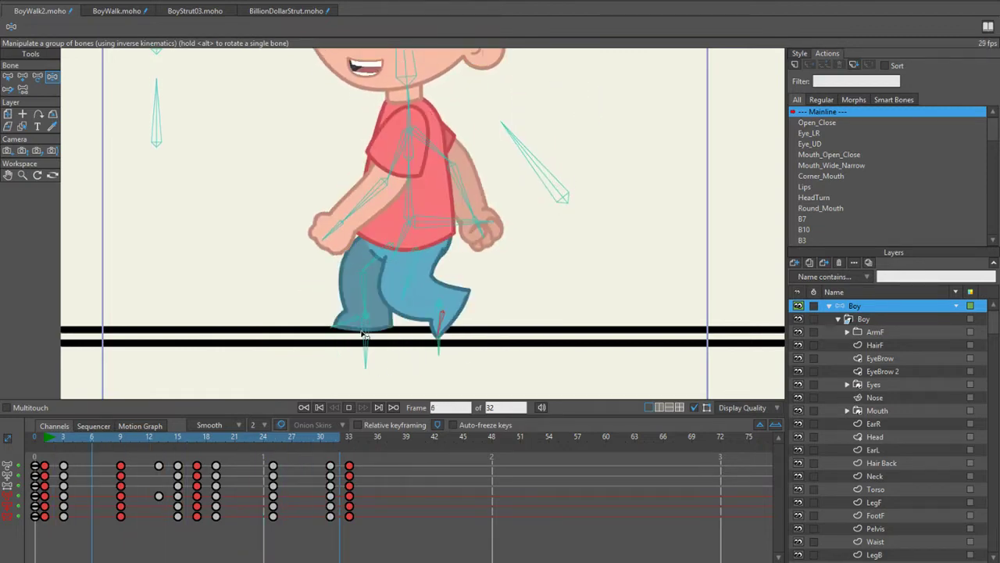
scroll(363, 335, "up", 4)
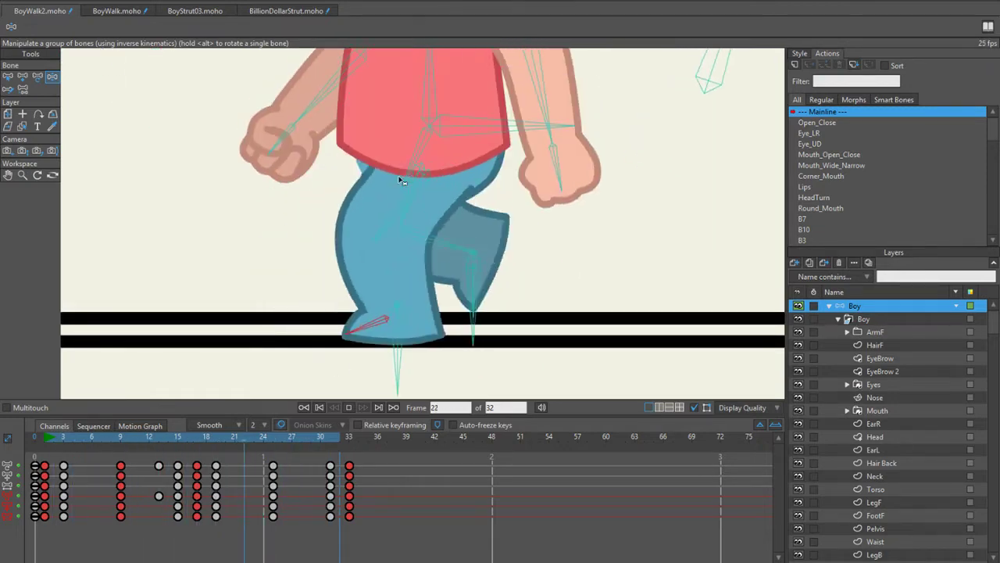
key("space")
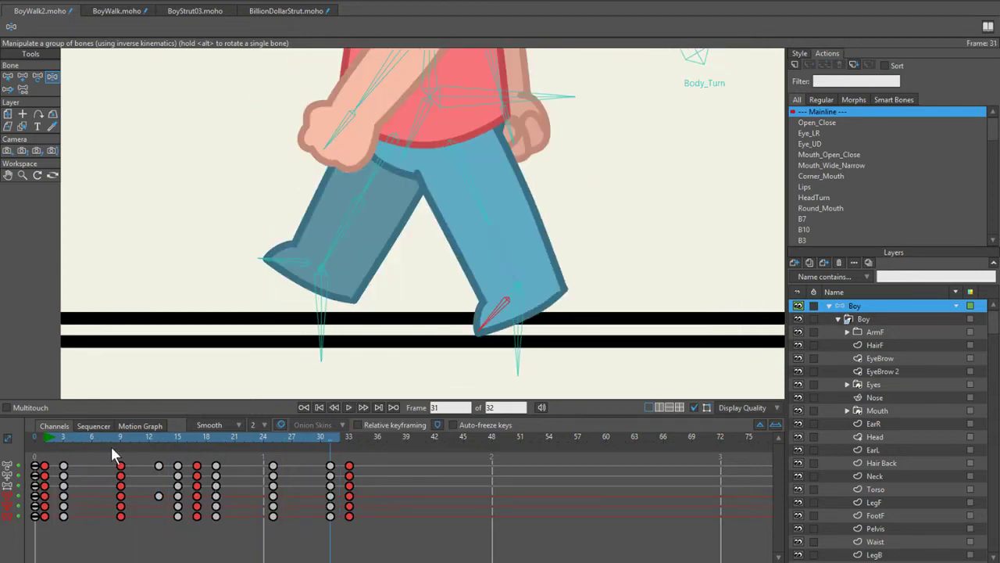
Step: At frame 17, move the near leg's target bone slightly forward to straighten the leg
left_click_drag(110, 446, 197, 447)
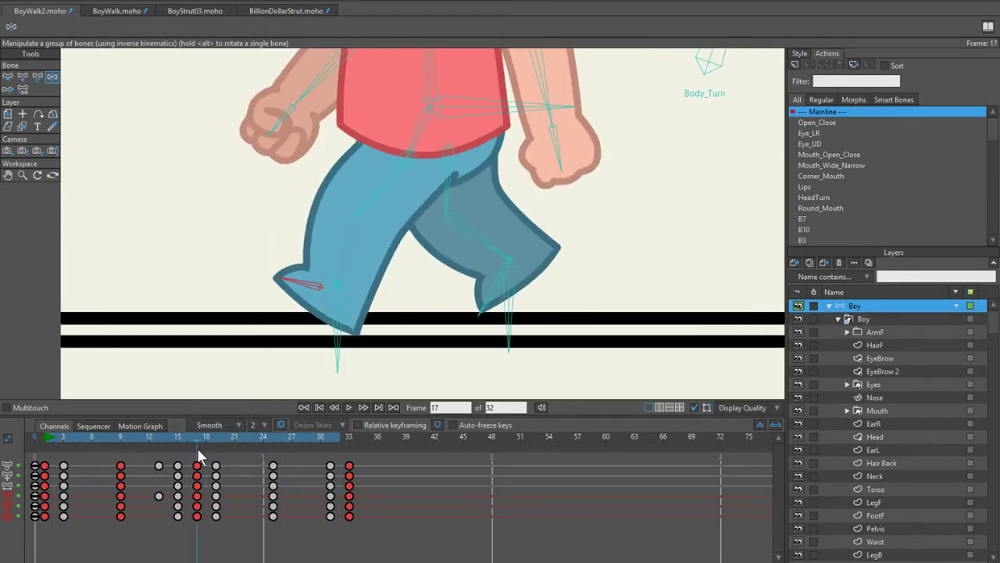
scroll(313, 266, "up", 1)
left_click(326, 324)
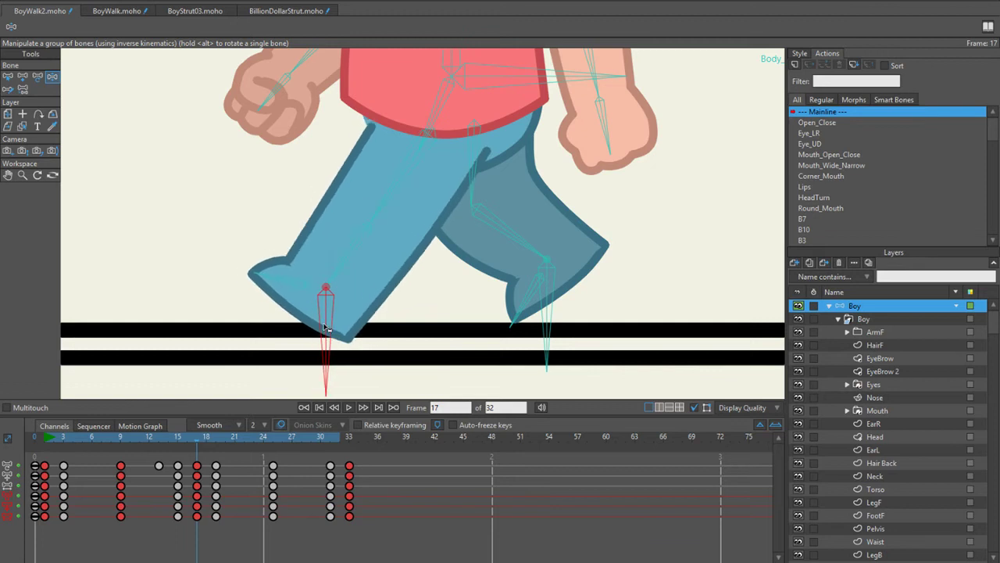
left_click_drag(326, 328, 329, 339)
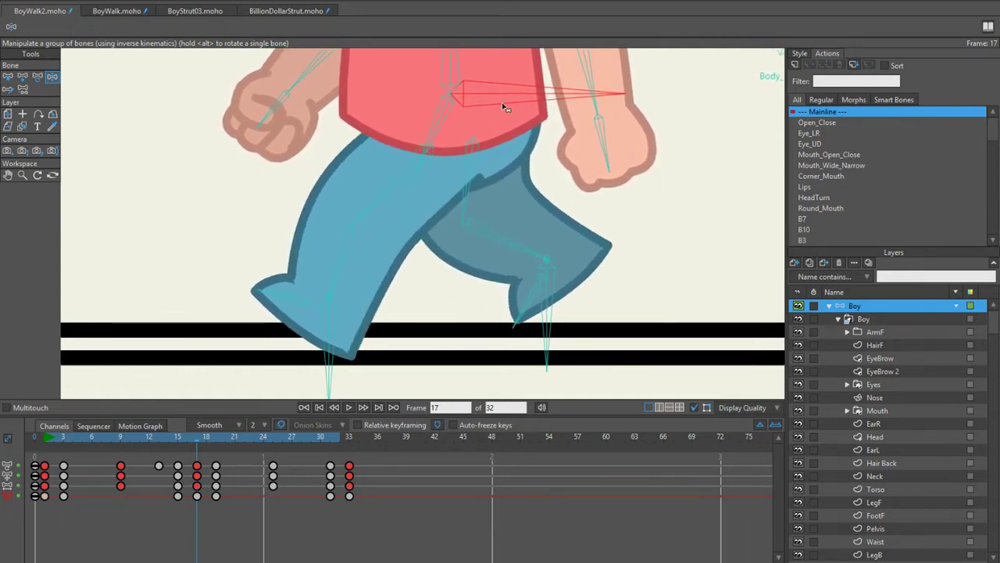
scroll(410, 308, "down", 1)
left_click_drag(449, 234, 435, 256)
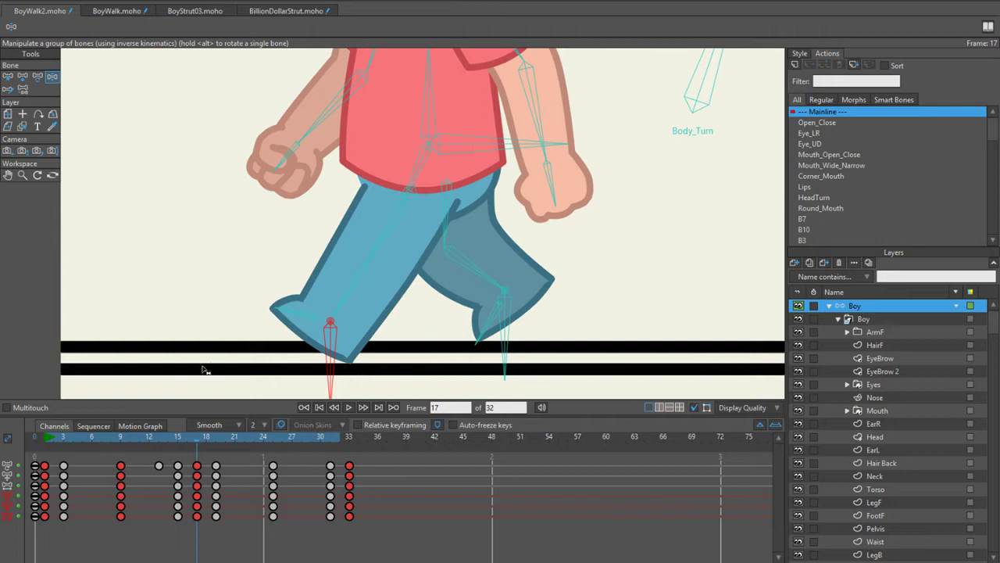
Step: Display the motion curve of the near leg's target and scale it to examine its keyframes
left_click(140, 426)
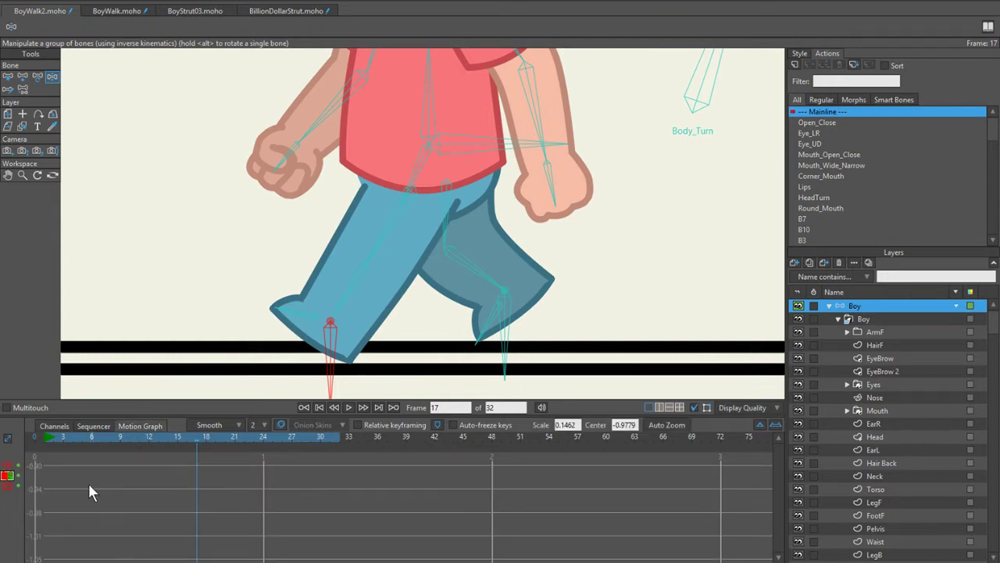
double_click(6, 475)
scroll(131, 516, "up", 3)
scroll(131, 514, "down", 5)
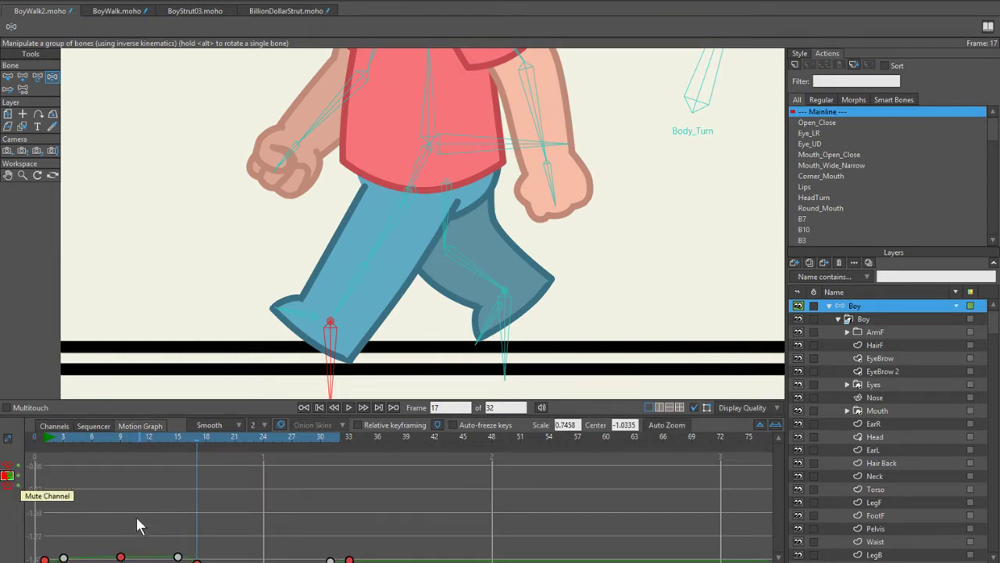
scroll(127, 520, "up", 3)
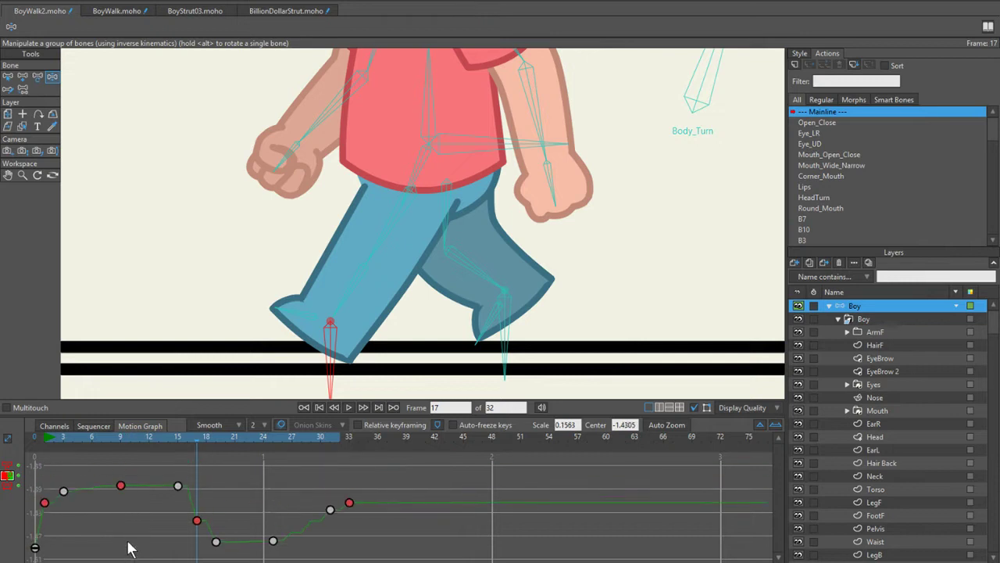
Step: Select body bone B1, display its motion curve, and compare the body height at frames 3, 17 and 15
key("z")
left_click(463, 149)
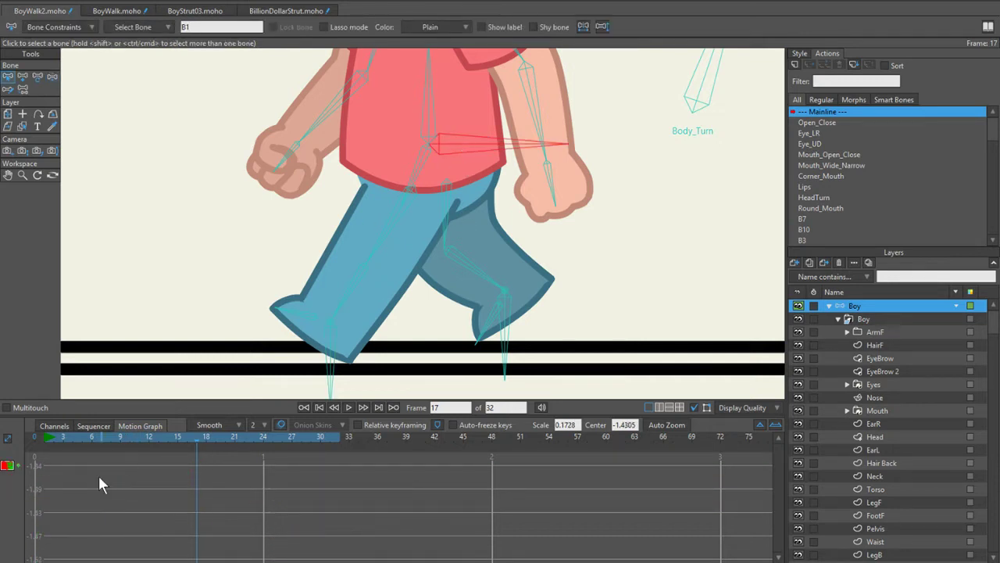
left_click(25, 471)
scroll(134, 505, "up", 3)
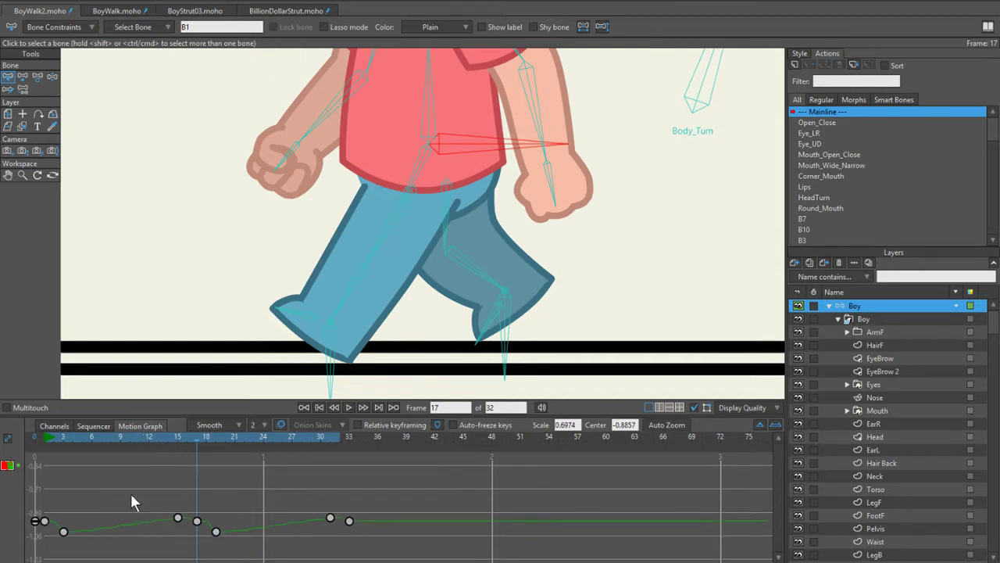
scroll(138, 500, "down", 5)
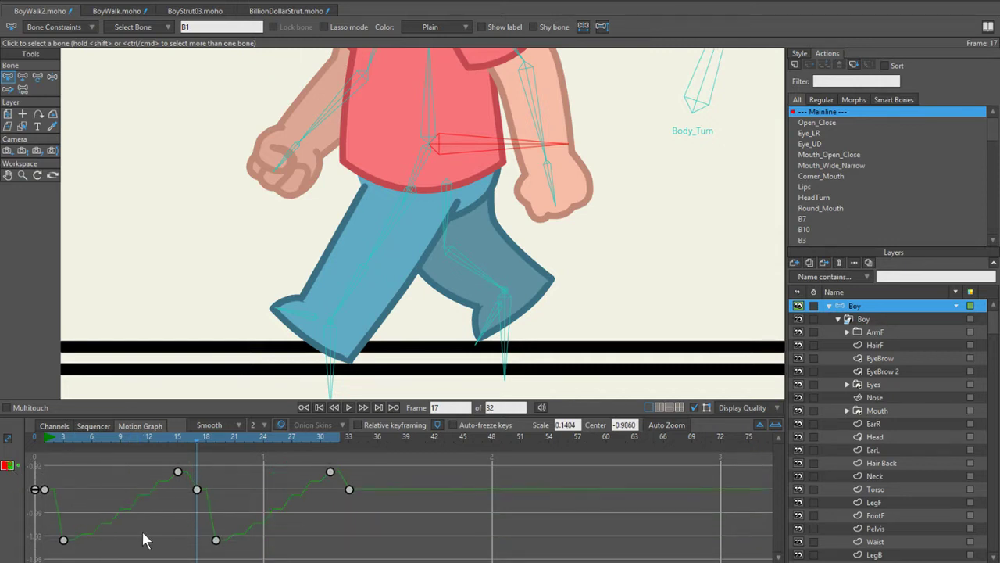
left_click_drag(44, 436, 65, 453)
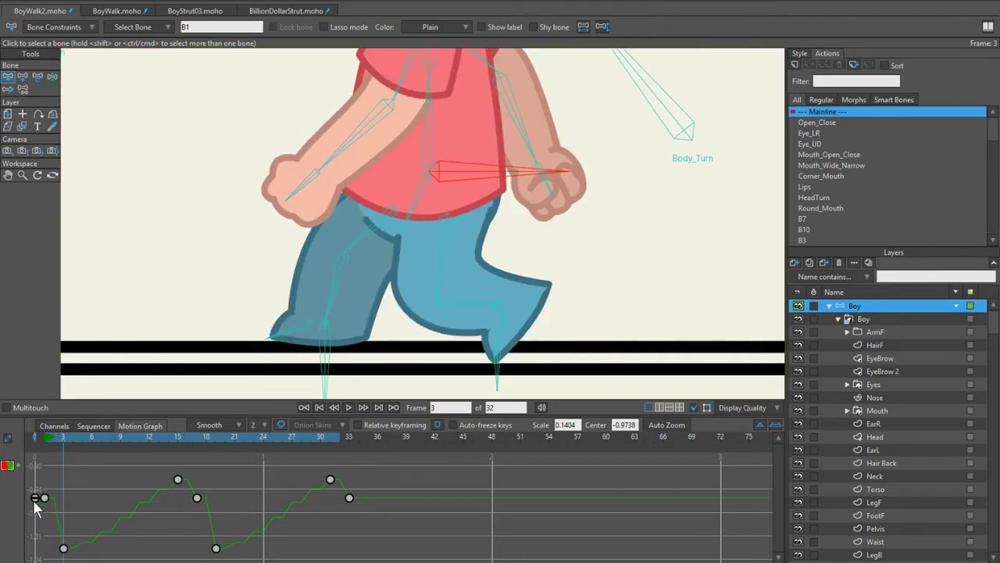
left_click(201, 435)
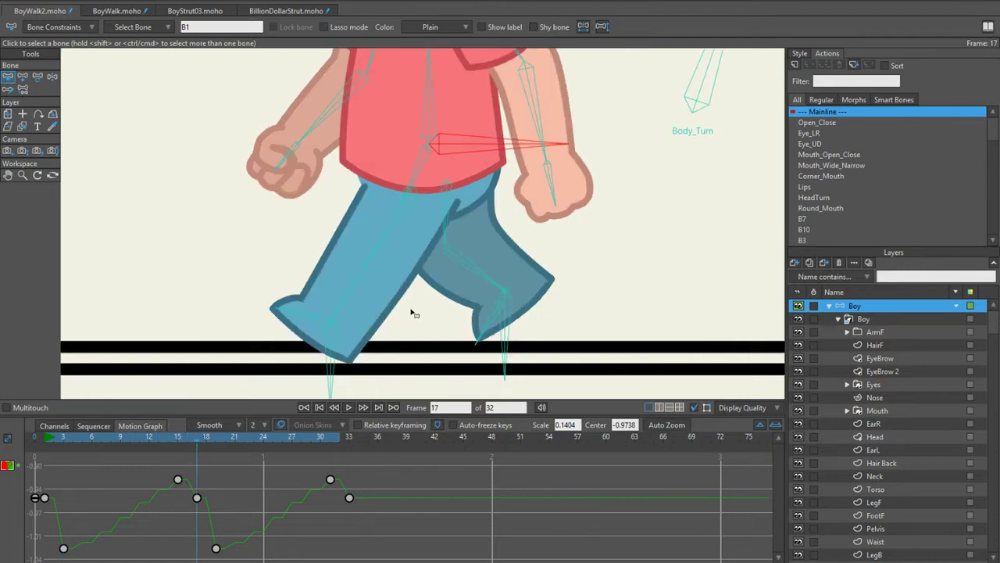
left_click(178, 436)
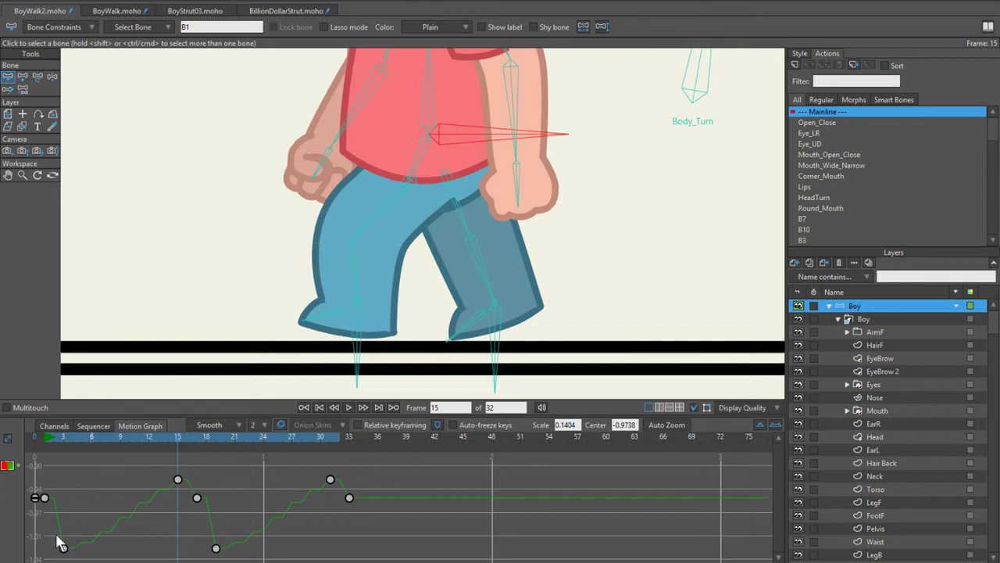
Step: Try raising body bone B1 at frame 3, and undo the move
left_click(67, 436)
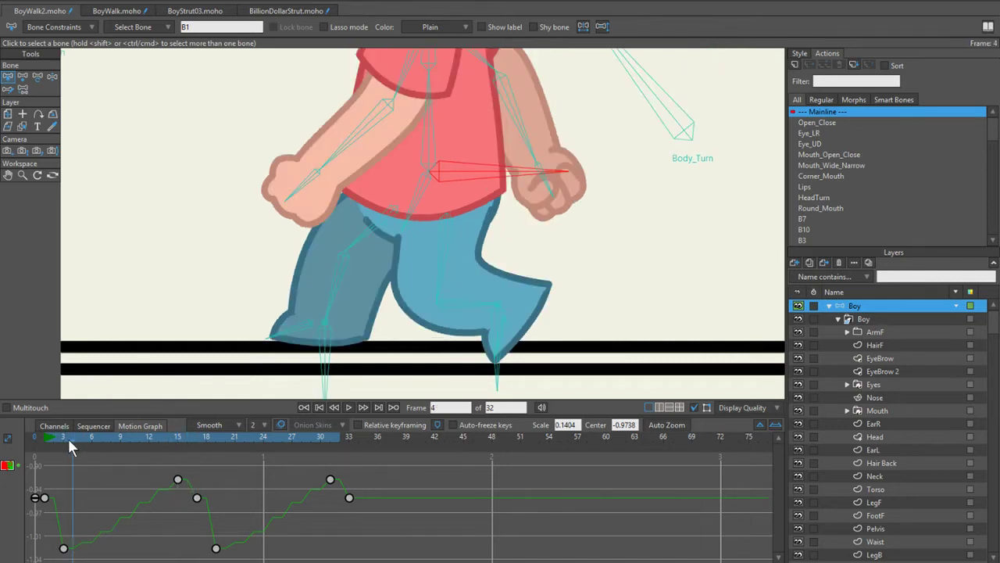
key("z")
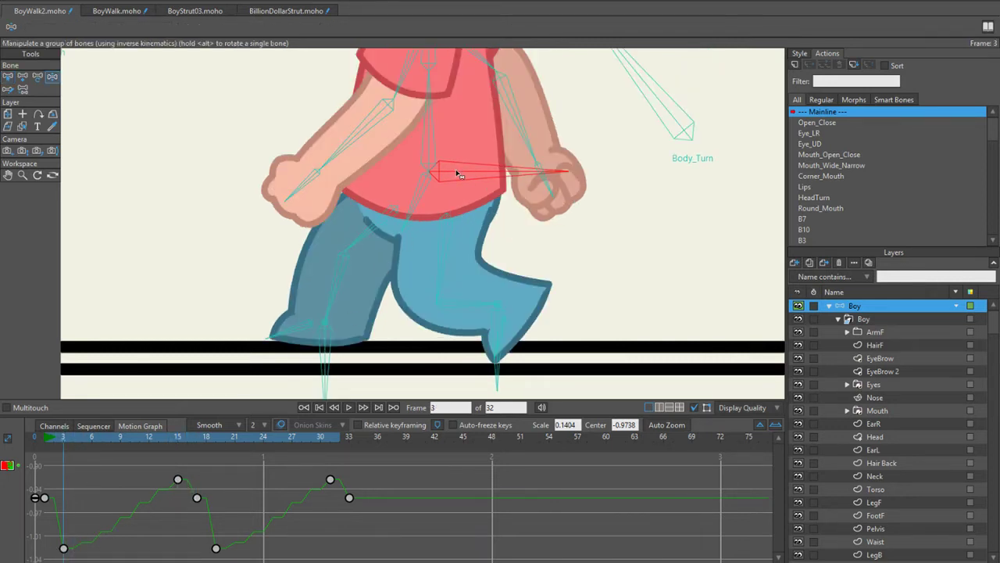
left_click_drag(458, 174, 453, 160)
key("ctrl+z")
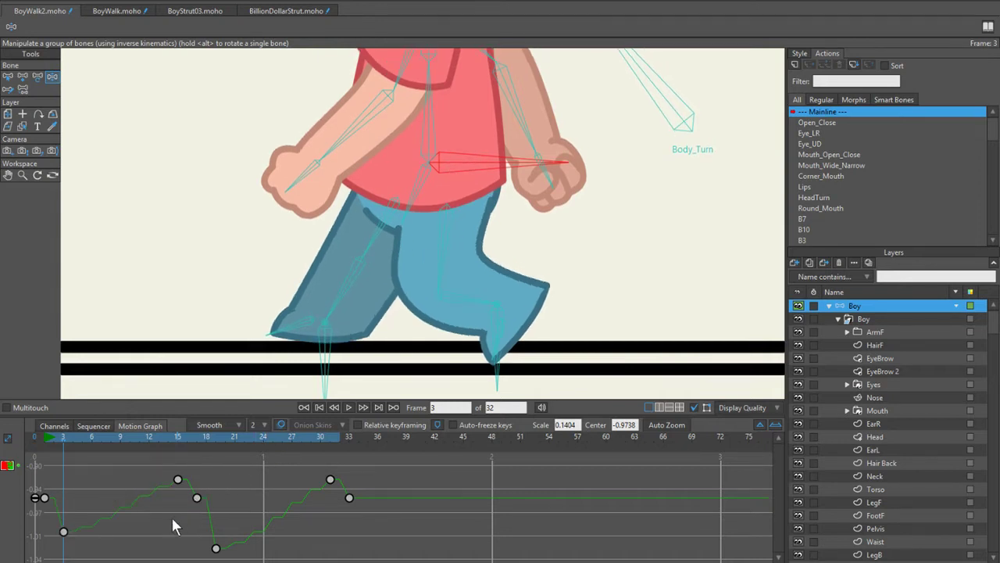
key("ctrl+z")
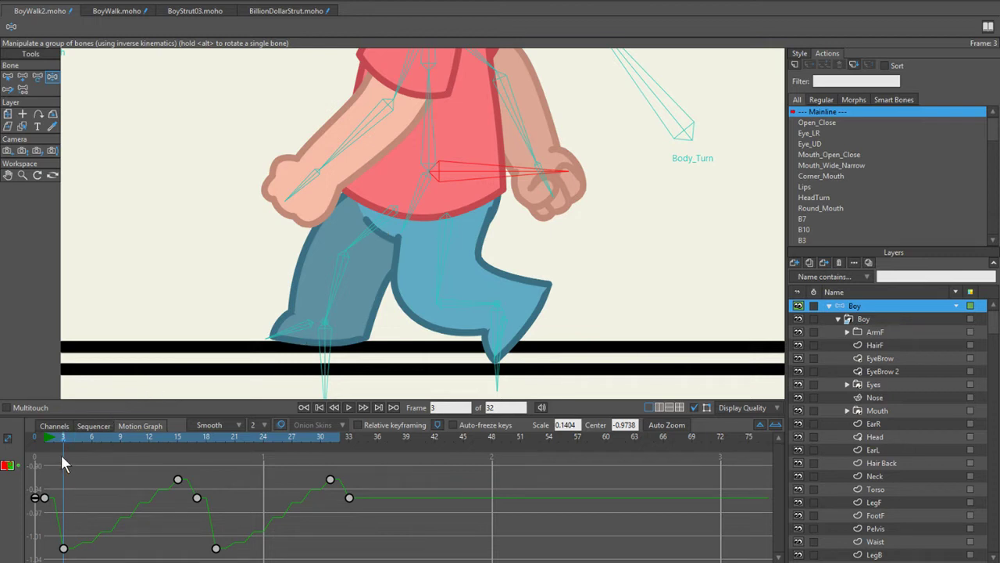
Step: Go to frame 0, switch the timeline back to keyframe channels, and inspect the rest pose with all bones deselected
mouse_move(65, 463)
left_mouse_down()
mouse_move(45, 460)
mouse_move(64, 456)
mouse_move(50, 445)
mouse_move(62, 451)
mouse_move(58, 460)
mouse_move(66, 453)
left_mouse_up()
left_click_drag(64, 440, 35, 440)
scroll(211, 313, "down", 3)
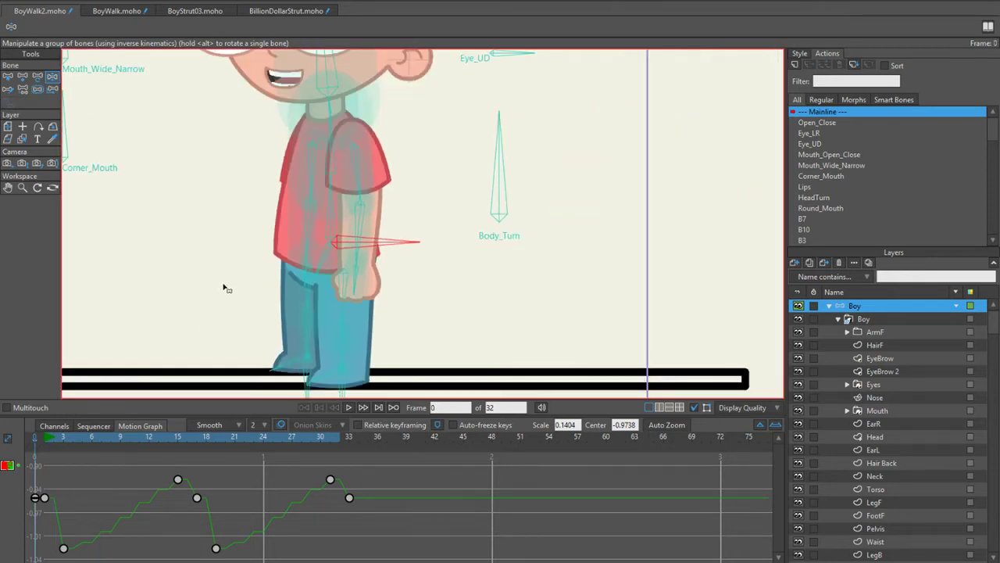
scroll(234, 293, "up", 2)
left_click(55, 426)
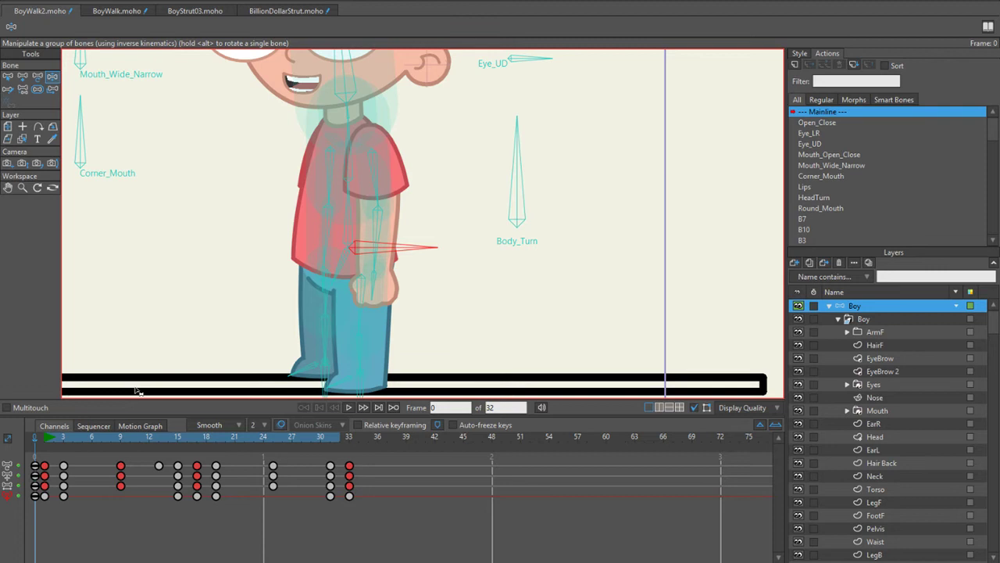
scroll(219, 280, "down", 1)
left_click(232, 262)
scroll(235, 258, "up", 3)
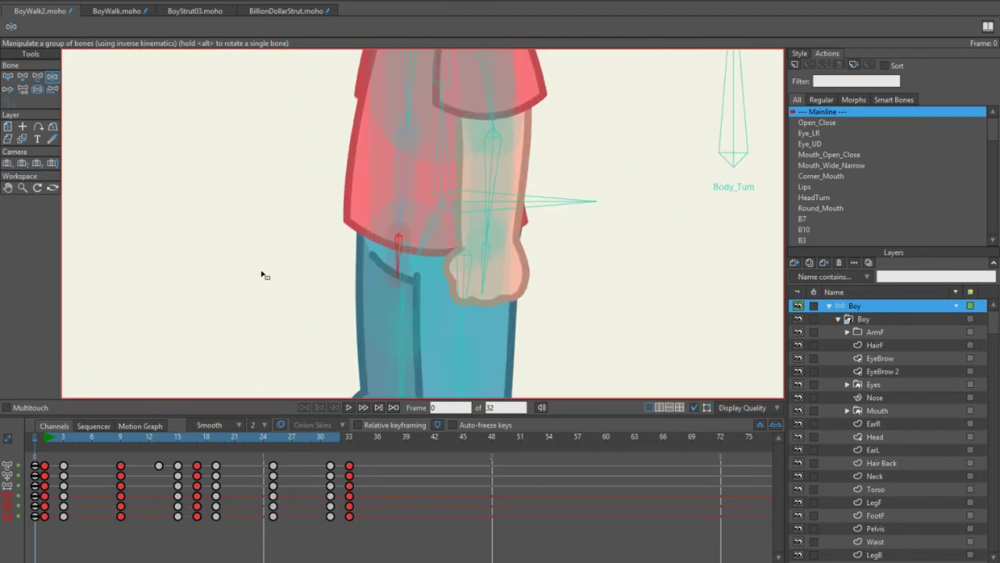
scroll(234, 248, "down", 1)
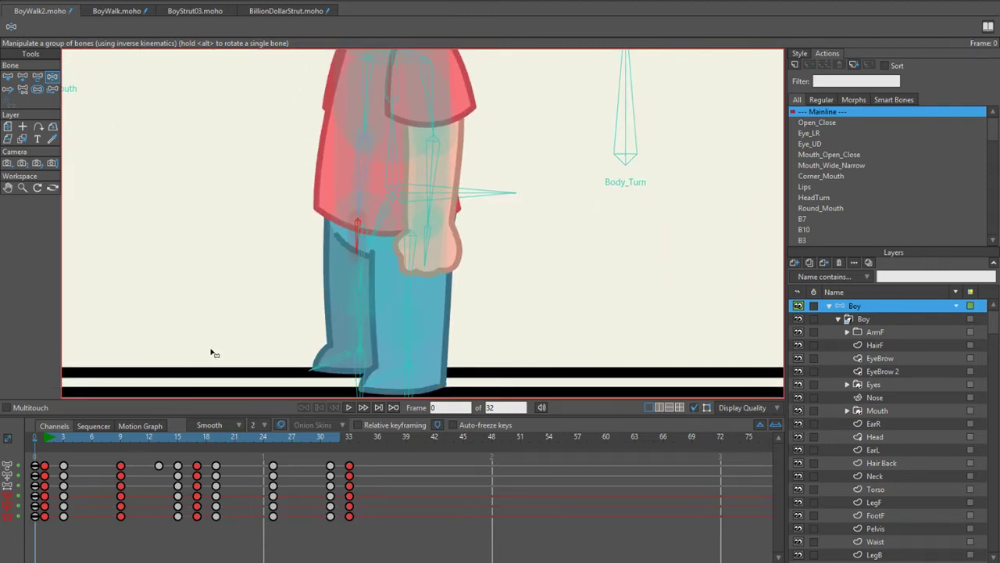
scroll(254, 334, "down", 3)
key("z")
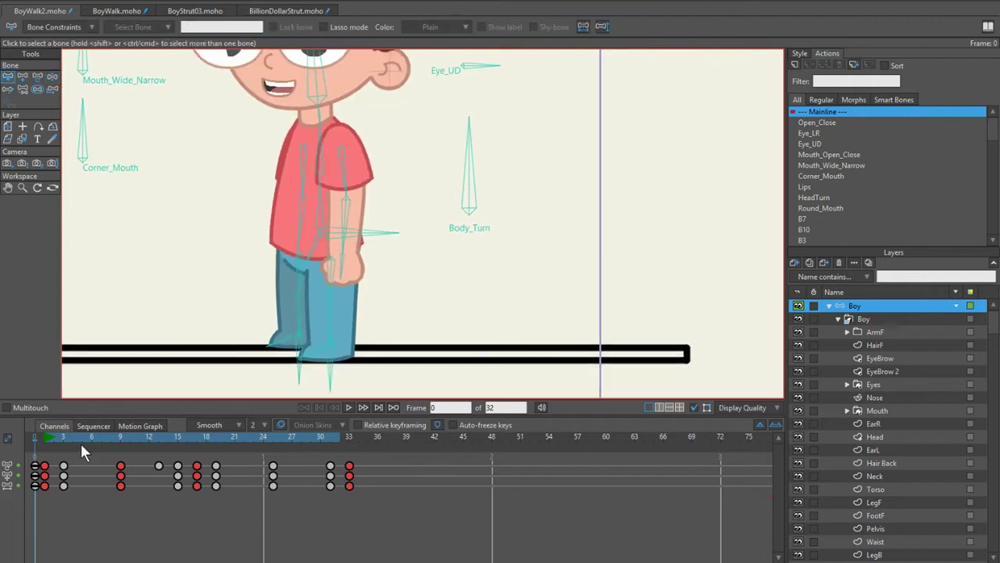
Step: Scrub through the walk from frame 1 and play the cycle to review the leg motion
left_click_drag(46, 436, 186, 444)
key("space")
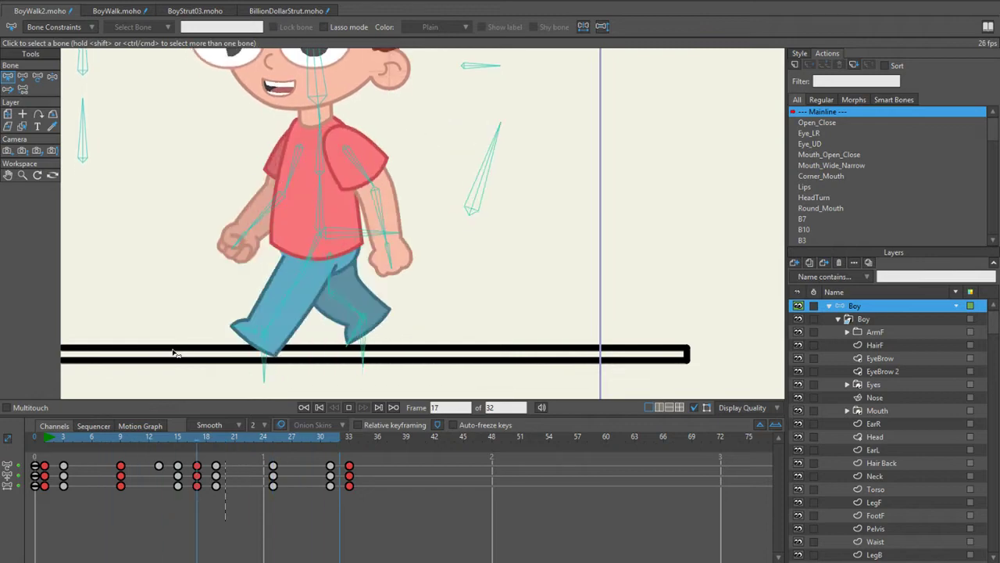
left_click(44, 438)
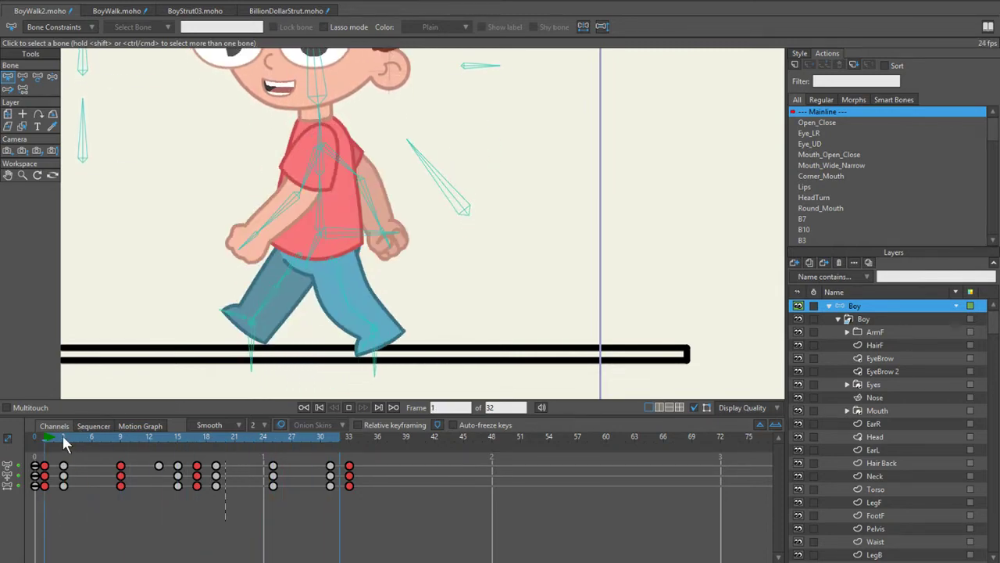
Step: Move body bone B1's two lowest-position keyframes, one per stride, to frames 5 and 21
mouse_move(49, 443)
left_mouse_down()
mouse_move(64, 446)
mouse_move(47, 443)
mouse_move(54, 451)
left_mouse_up()
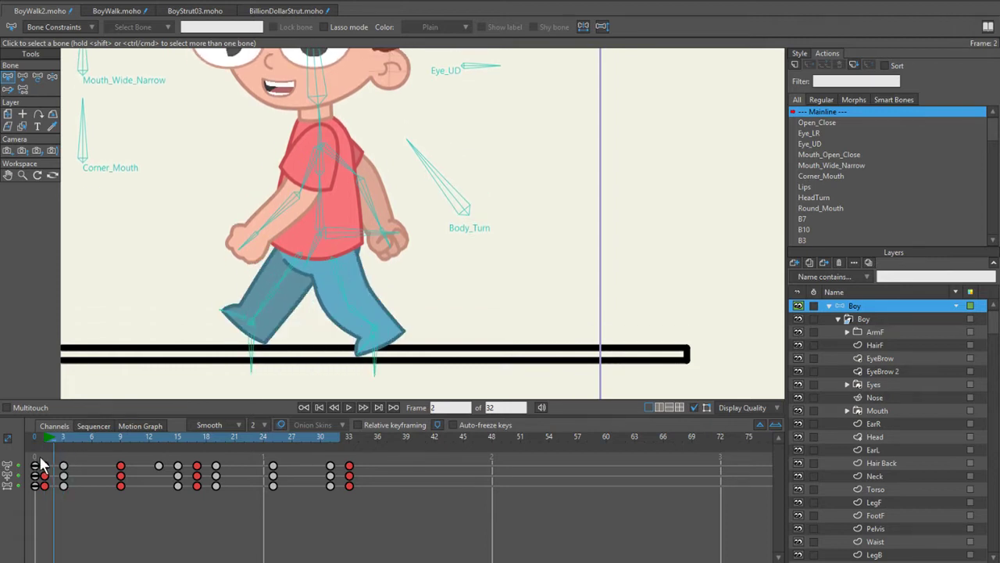
left_click(41, 464)
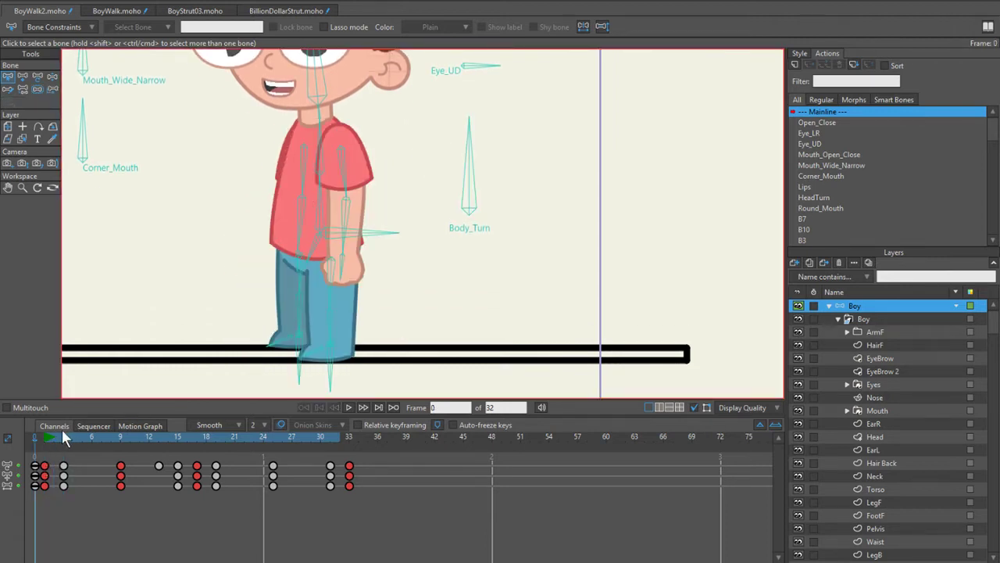
key("ctrl+Right")
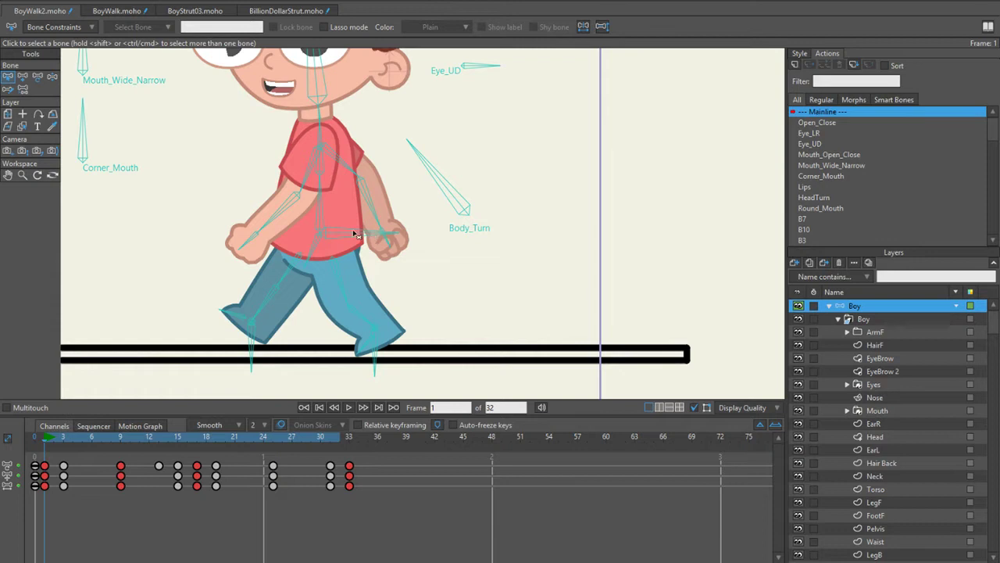
left_click(354, 233)
left_click(125, 427)
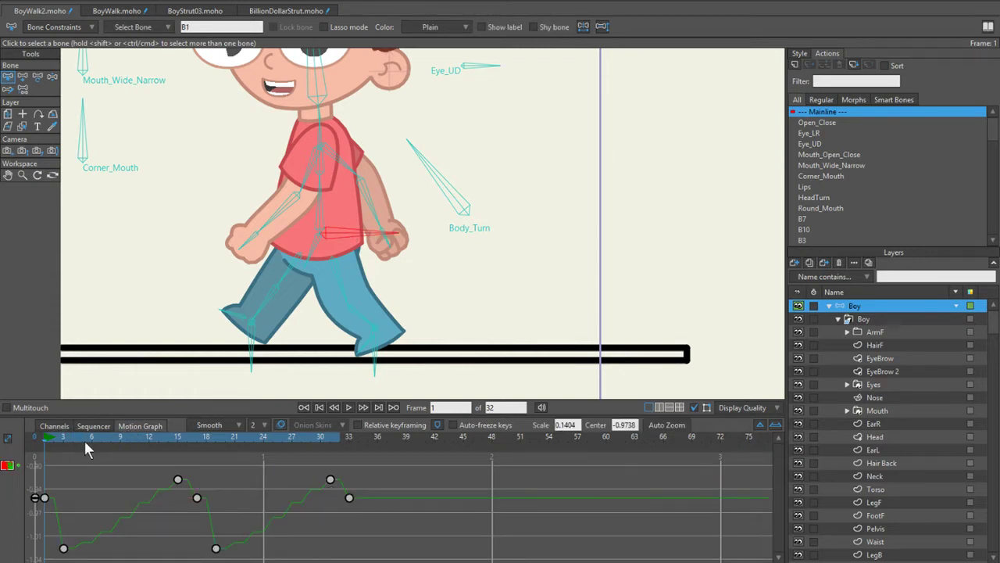
left_click_drag(53, 539, 275, 559)
left_click(55, 426)
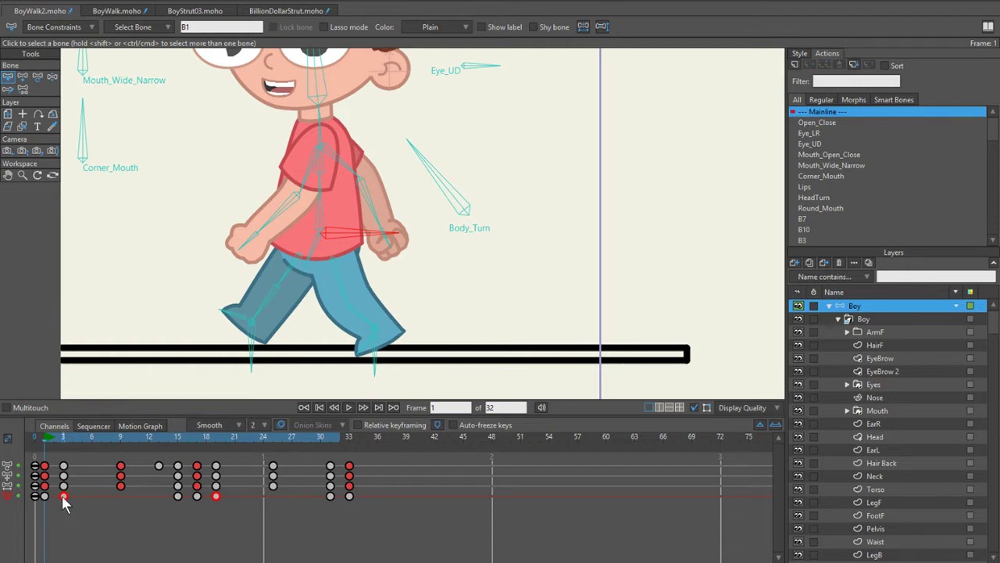
left_click_drag(68, 495, 80, 494)
left_click_drag(76, 433, 47, 455)
Step: Display bone B1's motion curve in BoyWalk, scrub through it, and compare it with the body curve in BoyWalk2
left_click(106, 11)
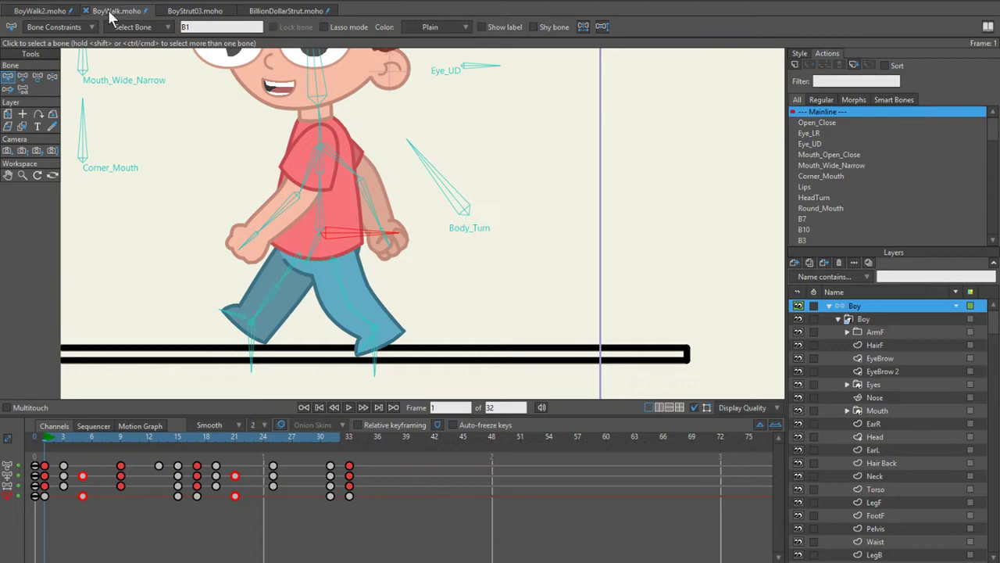
scroll(352, 328, "up", 5)
scroll(464, 154, "down", 3)
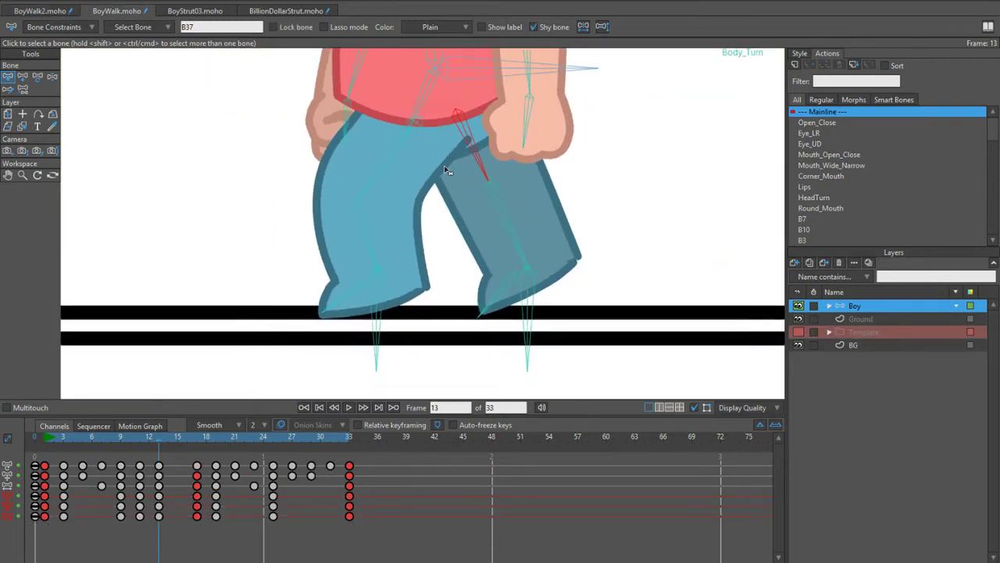
left_click(413, 151)
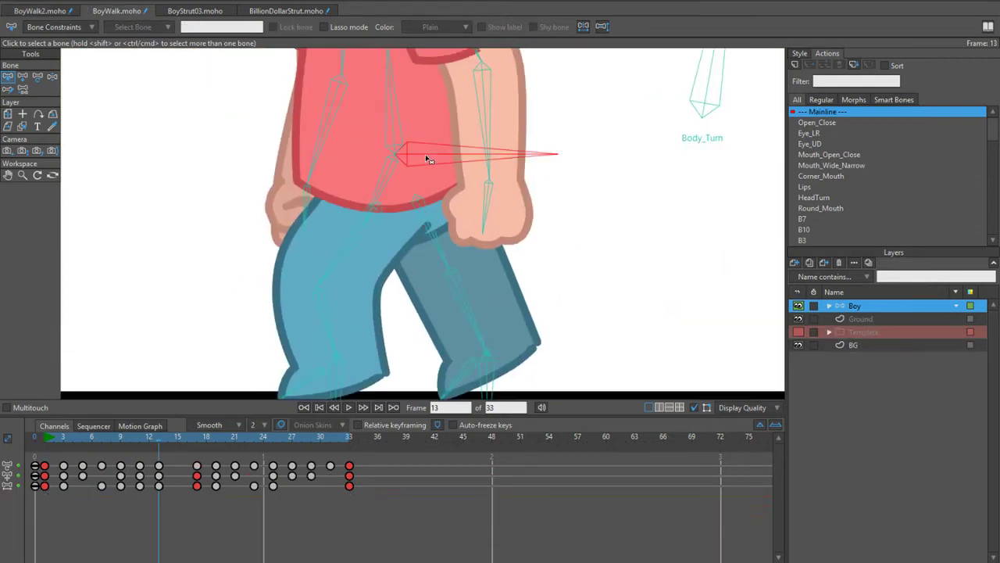
left_click(140, 426)
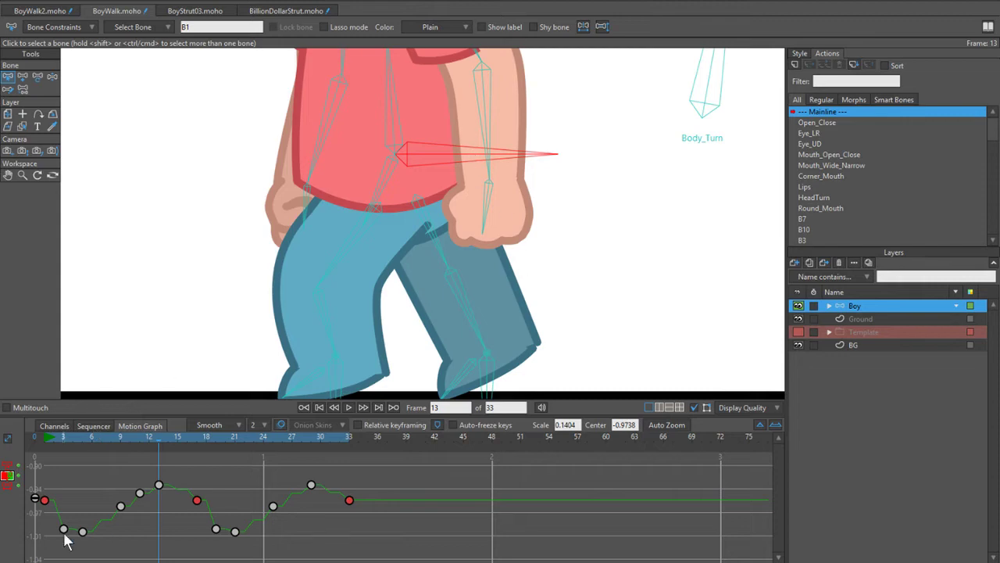
left_click_drag(65, 441, 164, 440)
left_click(17, 11)
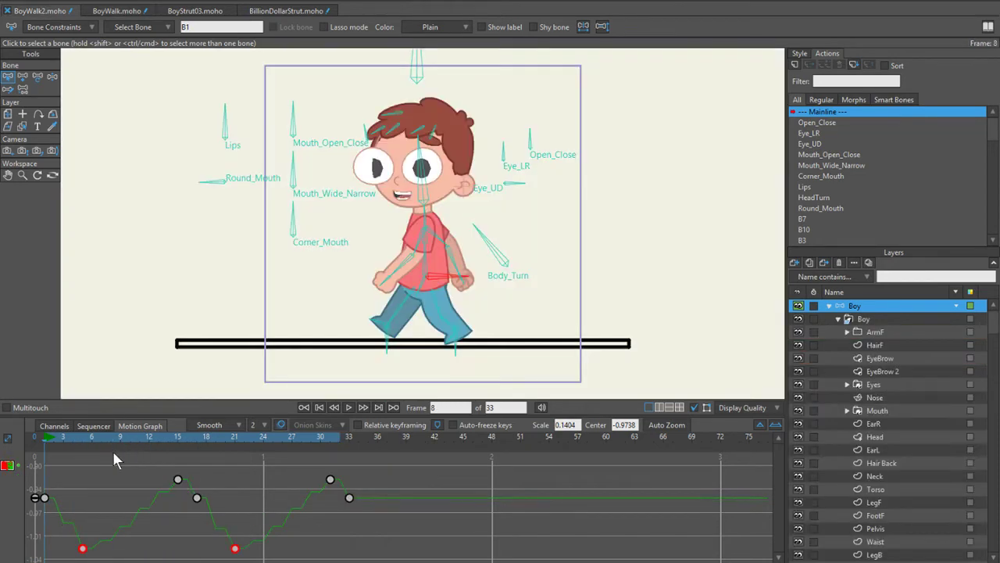
left_click_drag(63, 447, 83, 454)
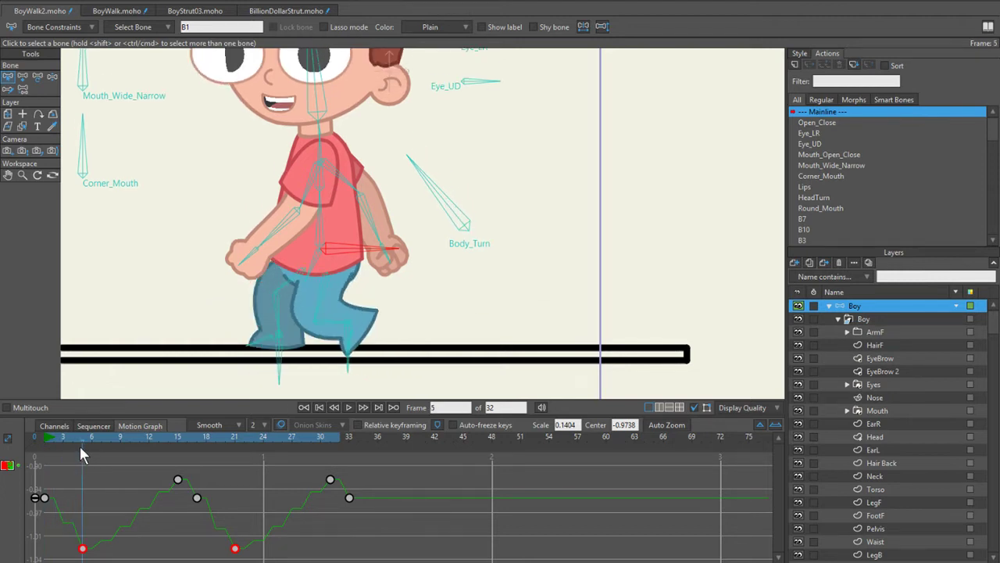
Step: Adjust the rear foot's target bone at frames 3 and 5 so the planted foot rests on the ground line
left_click(55, 426)
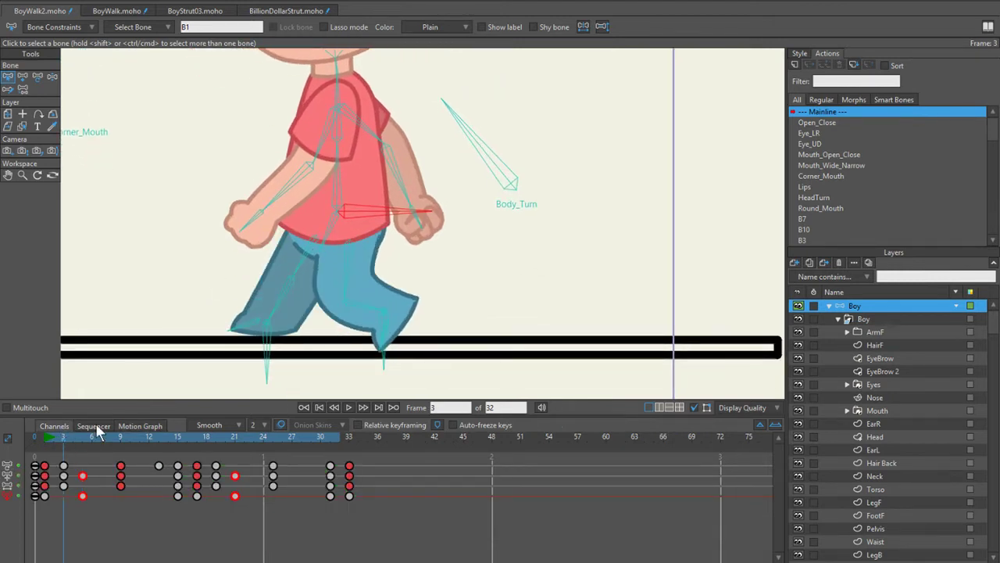
key("z")
scroll(256, 323, "up", 2)
left_click_drag(268, 338, 271, 356)
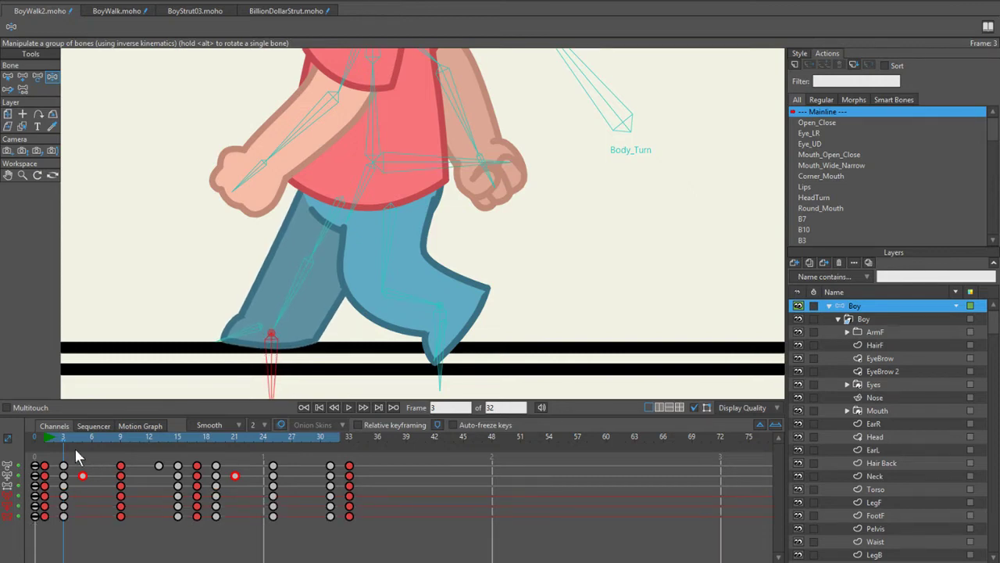
left_click_drag(76, 456, 88, 476)
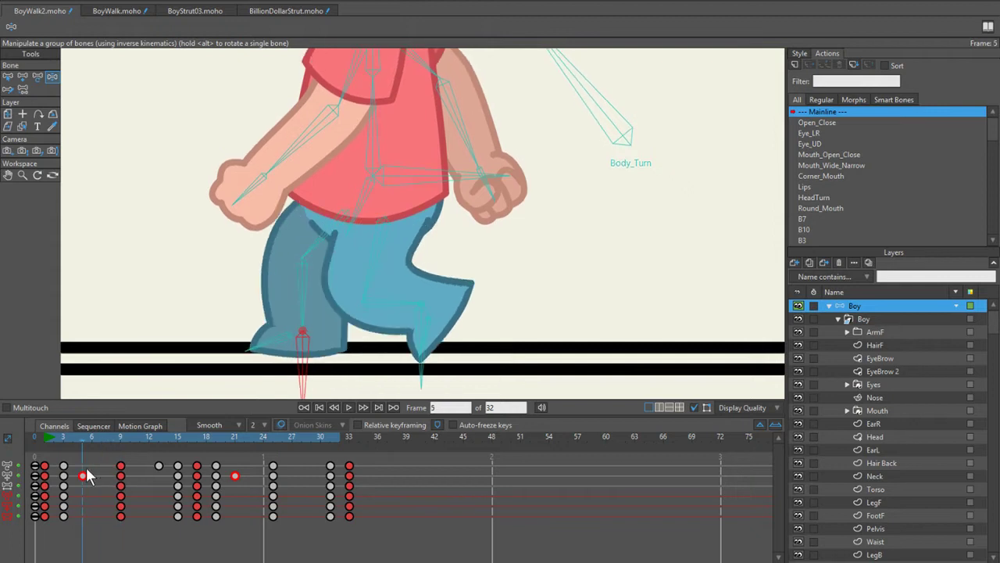
scroll(310, 363, "up", 2)
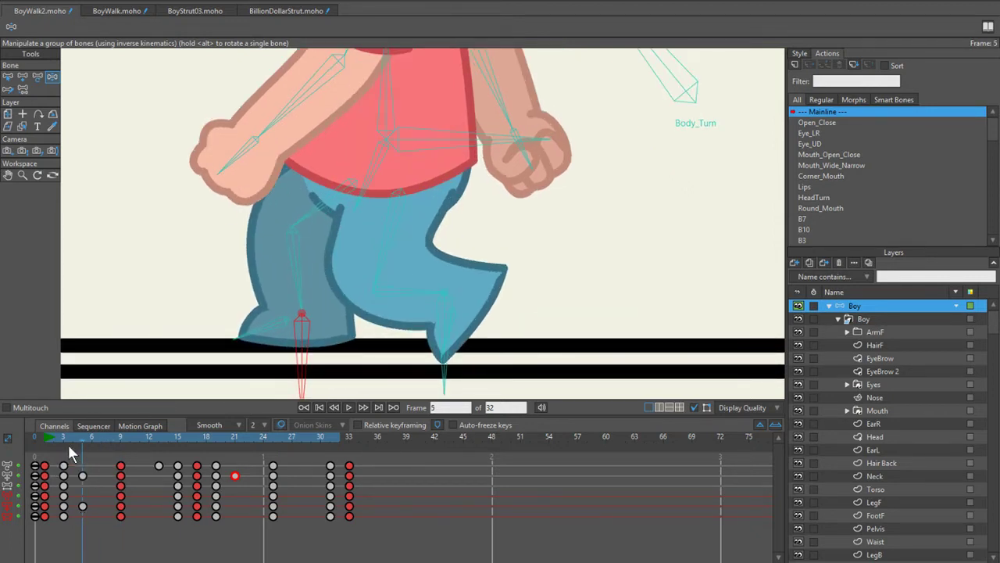
mouse_move(68, 443)
left_mouse_down()
mouse_move(244, 444)
mouse_move(49, 439)
left_mouse_up()
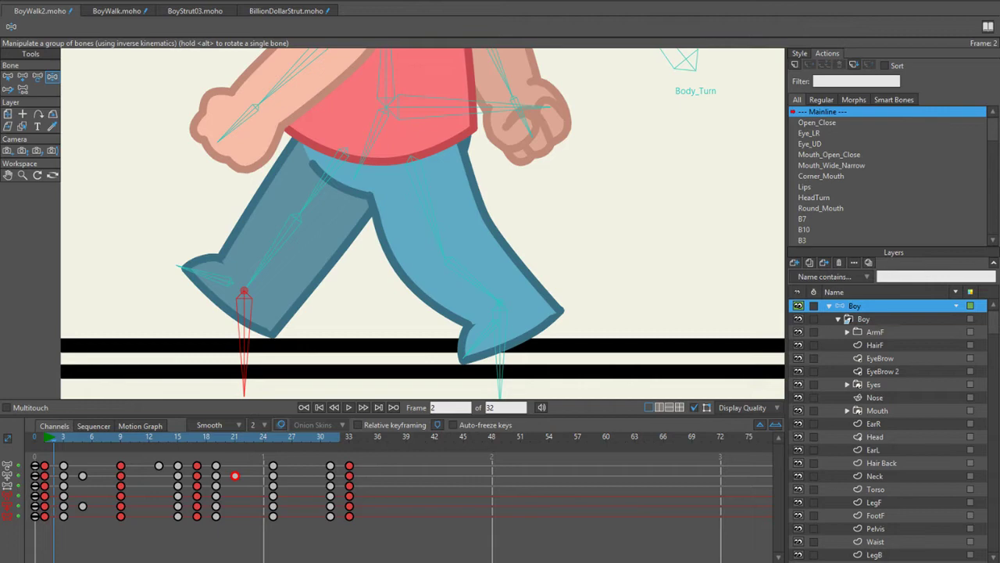
Step: Switch to BillionDollarStrut and play its strut cycle as a motion reference
left_click(191, 11)
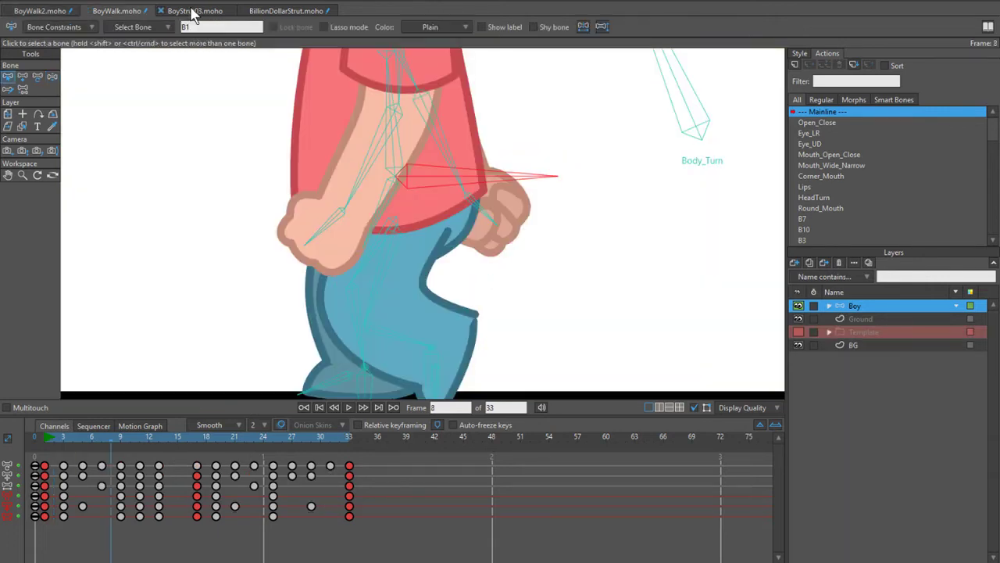
left_click(290, 11)
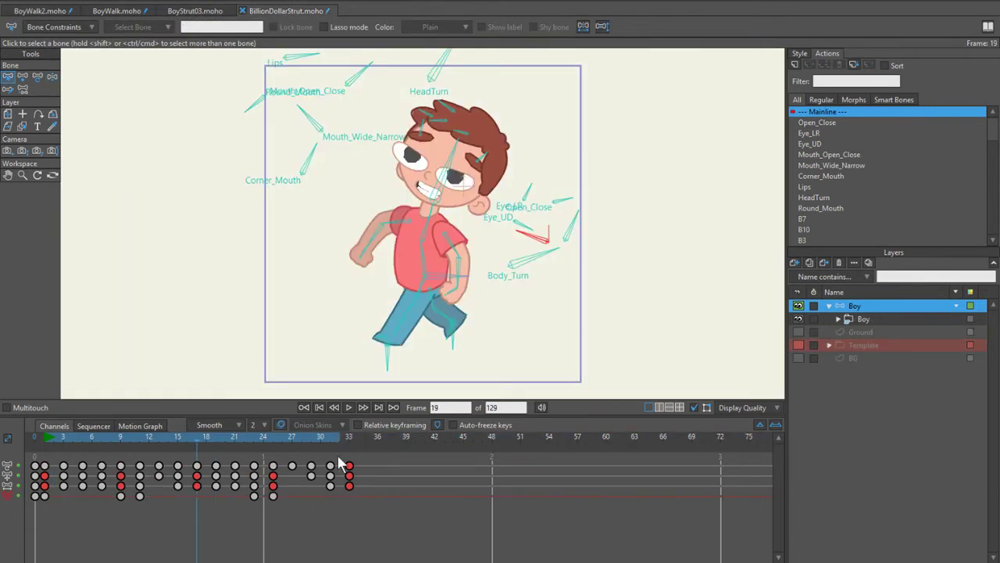
left_click(348, 408)
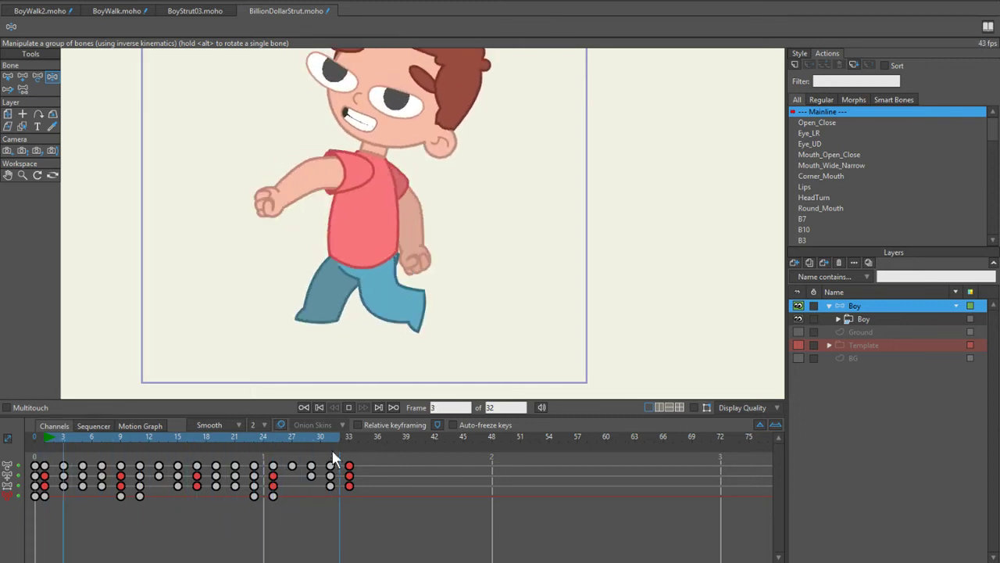
left_click(348, 408)
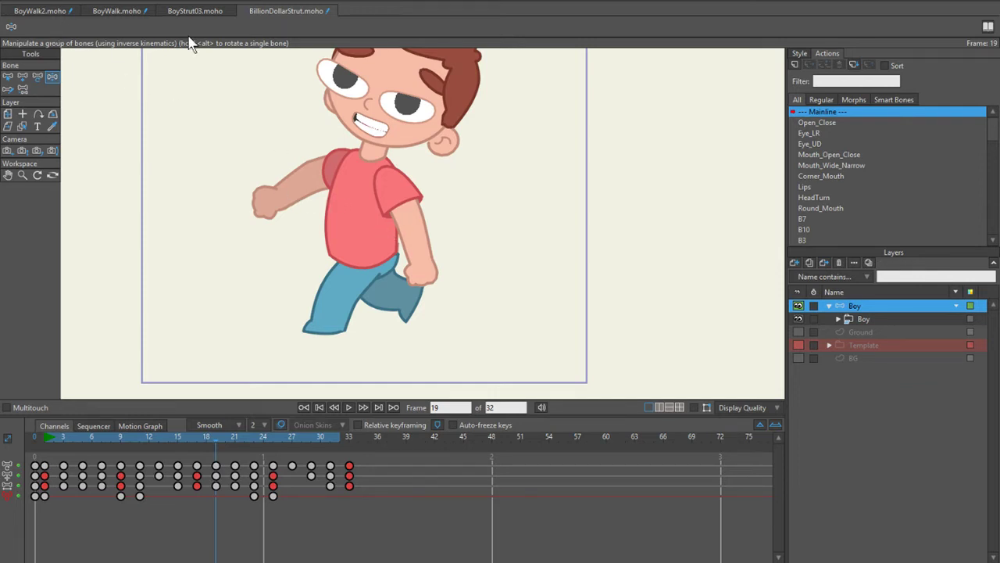
left_click(349, 407)
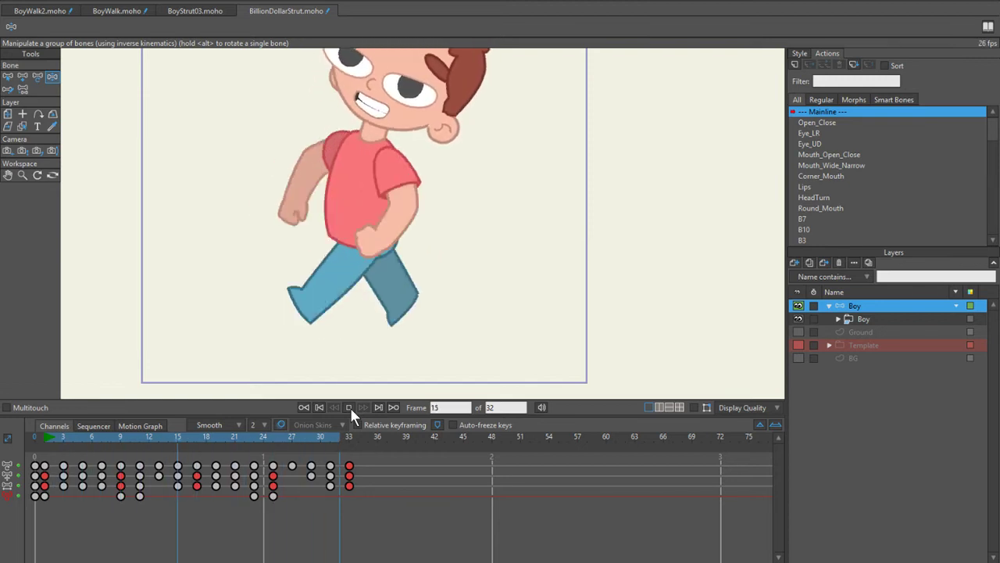
left_click(350, 407)
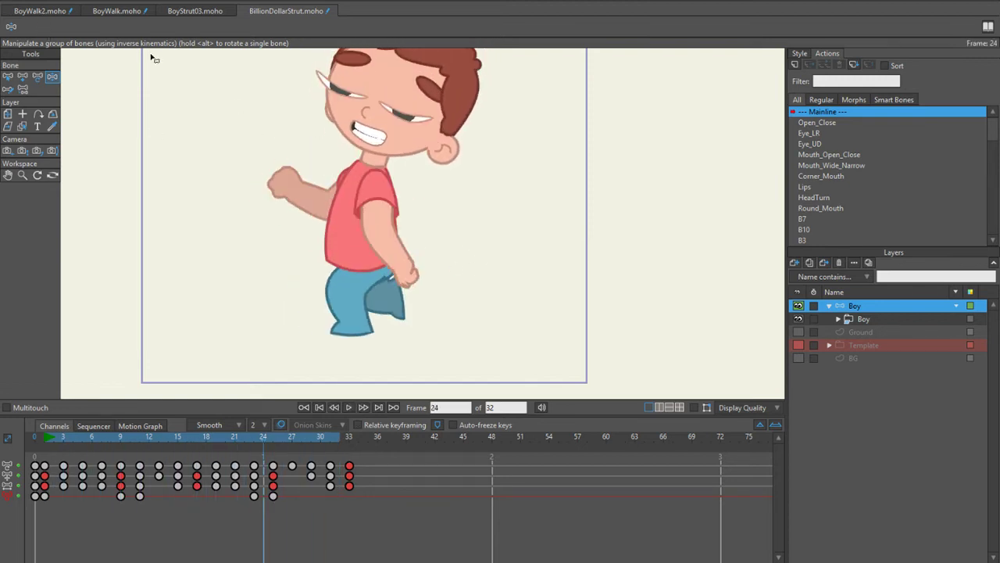
Step: Return to BoyWalk2, scrub the first frames of the walk, and play the cycle to check the body and foot motion
left_click(39, 11)
scroll(728, 197, "up", 5)
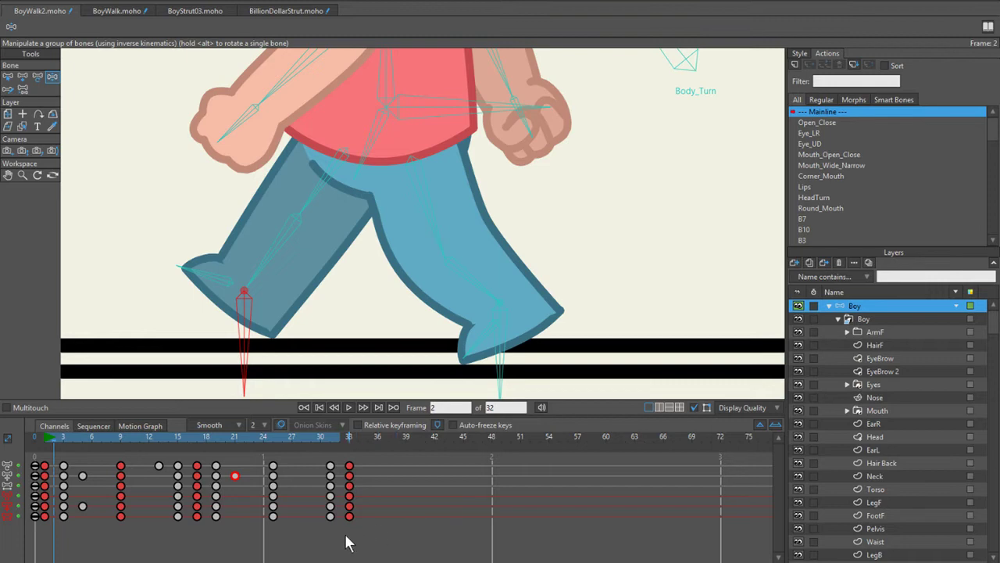
mouse_move(59, 434)
left_mouse_down()
mouse_move(218, 442)
mouse_move(39, 453)
mouse_move(155, 446)
mouse_move(38, 446)
mouse_move(78, 448)
mouse_move(50, 447)
left_mouse_up()
key("space")
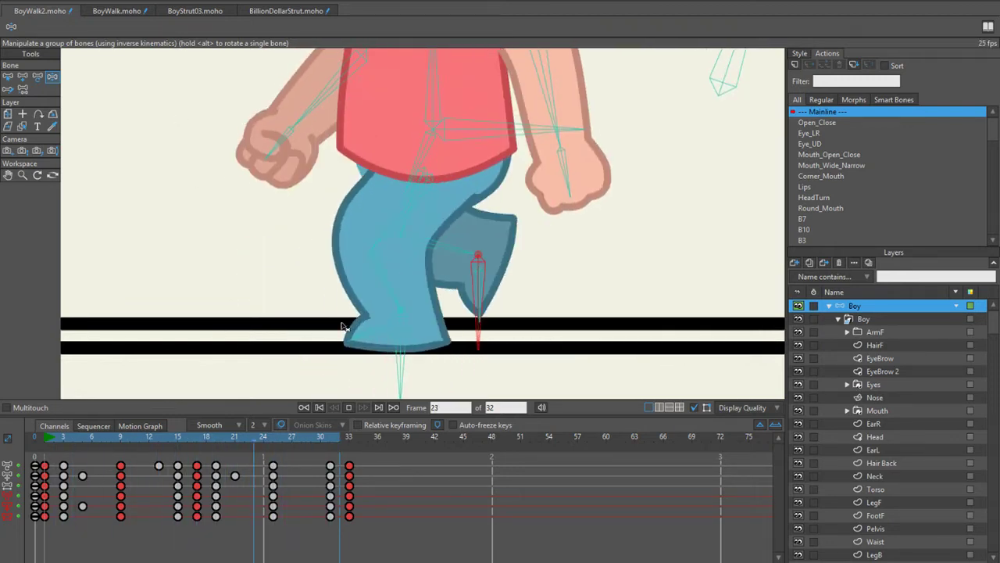
left_click(349, 407)
Step: Open the recent file RunCycle2, play the run cycle with the bone overlays hidden, and inspect frame 17
left_click(9, 11)
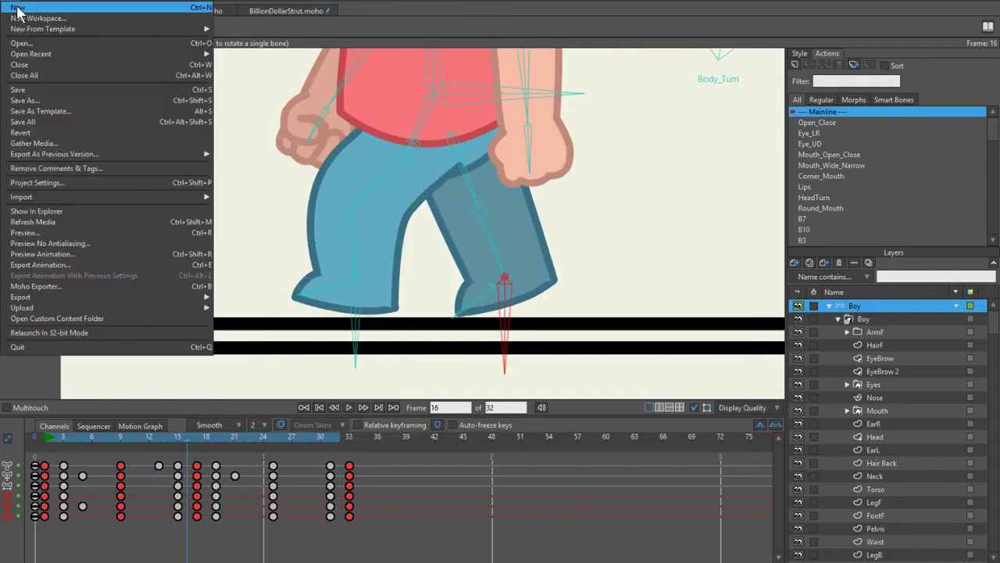
mouse_move(205, 56)
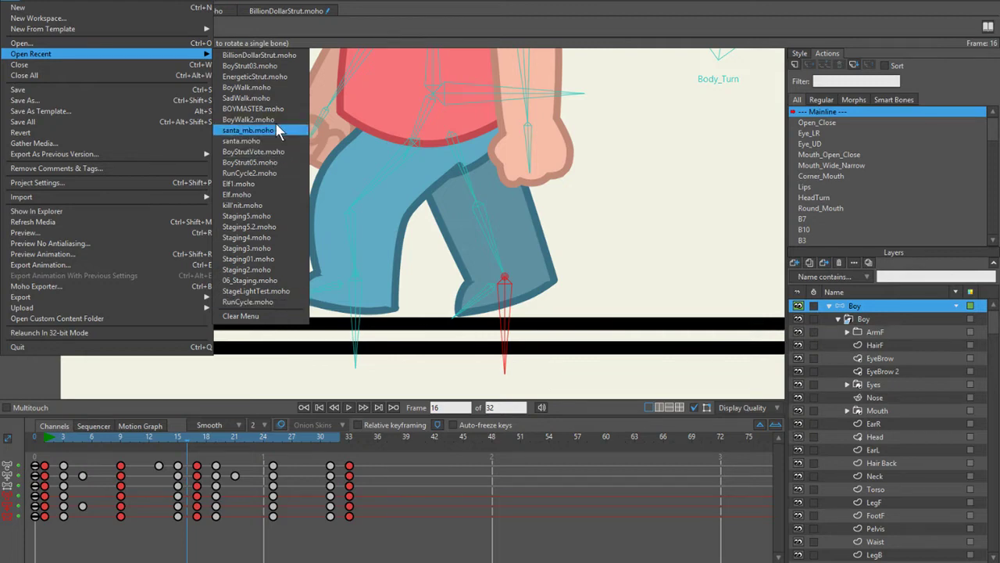
left_click(262, 174)
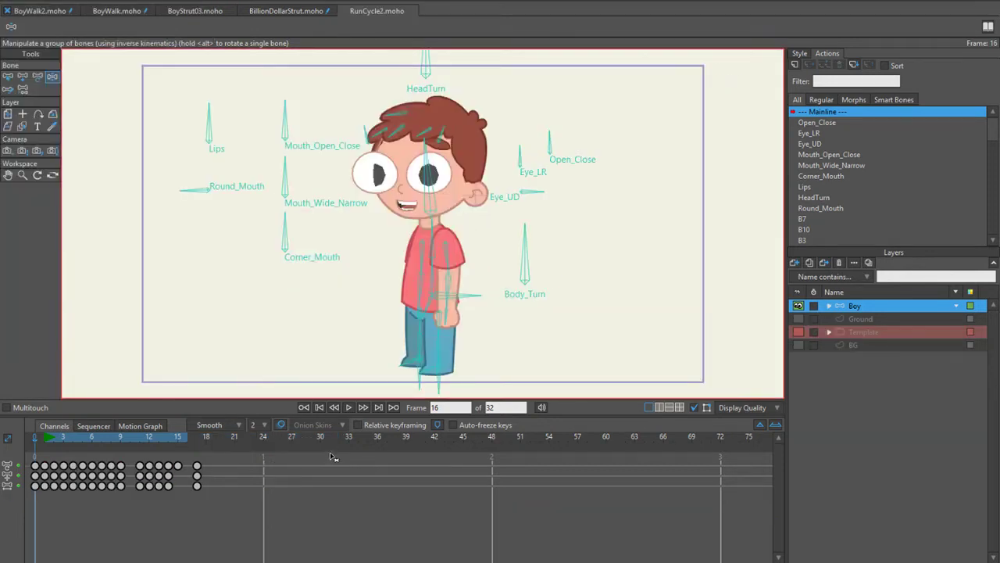
left_click(348, 407)
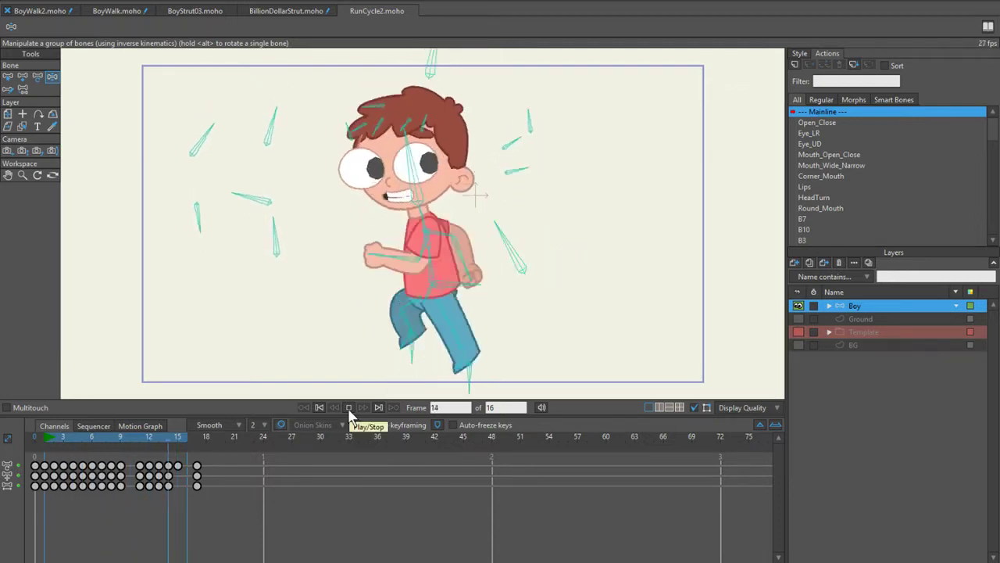
left_click(692, 407)
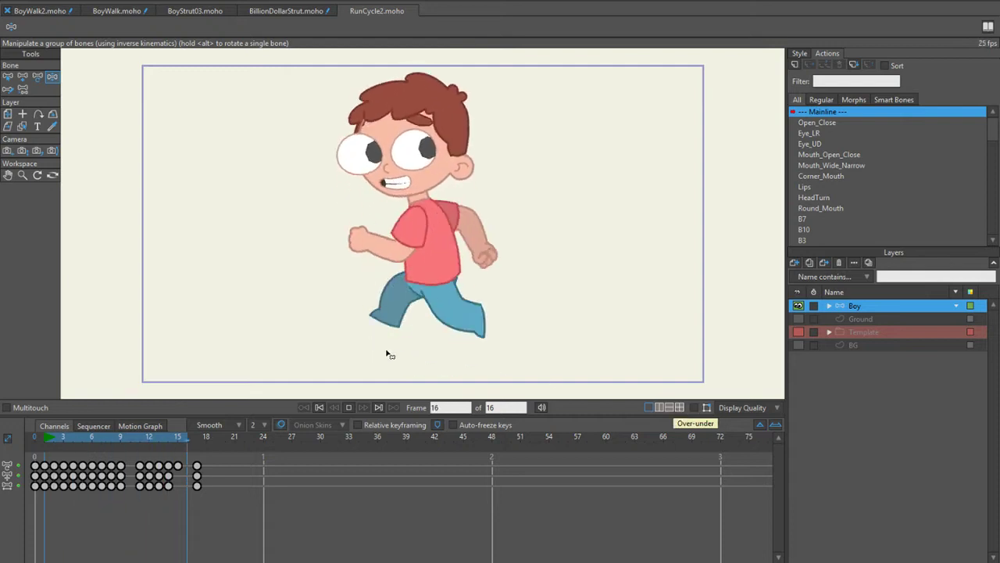
left_click(196, 436)
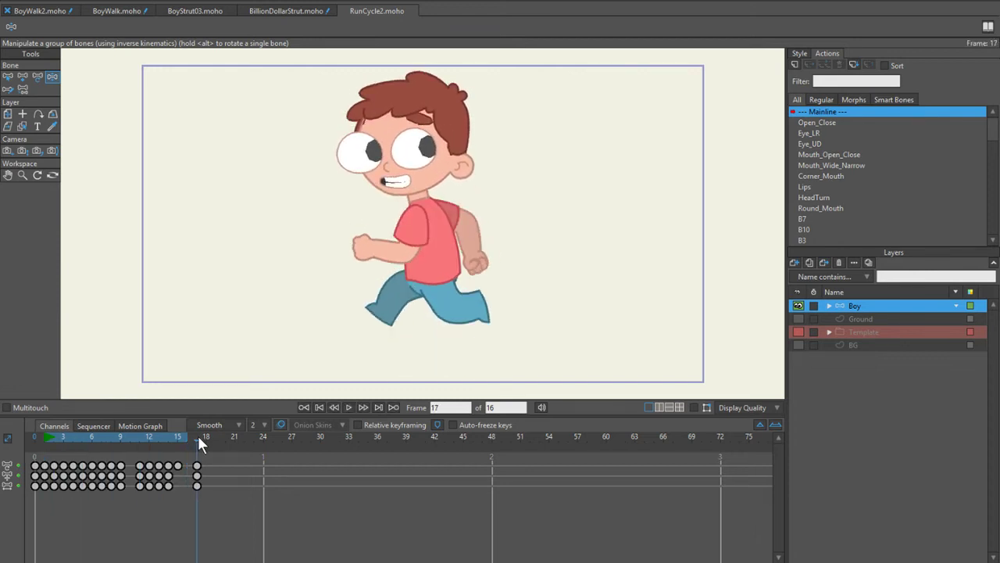
left_click(346, 405)
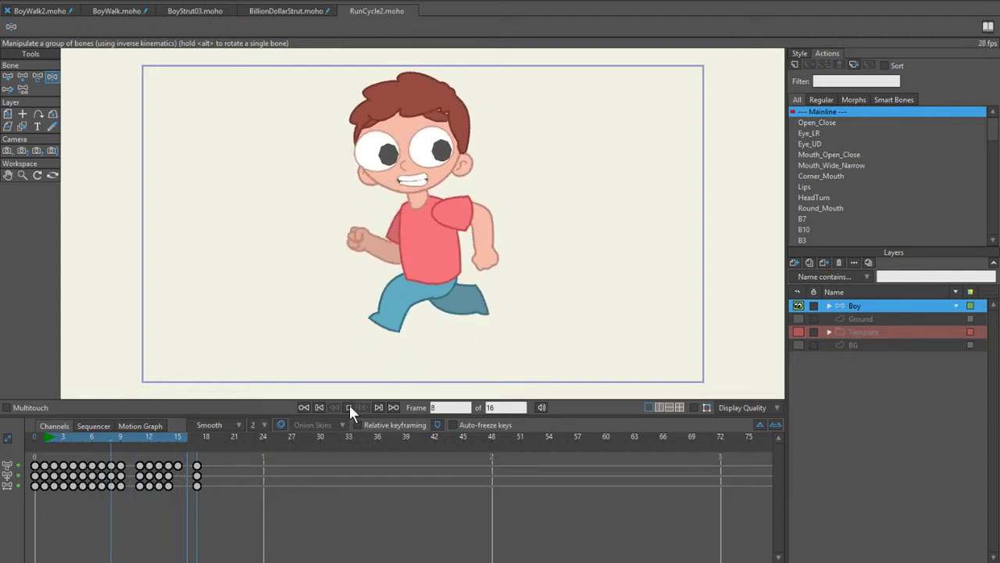
Step: Go back to BoyWalk2, play the walk from frame 1, and scrub through the first stride to frame 18
left_click(43, 11)
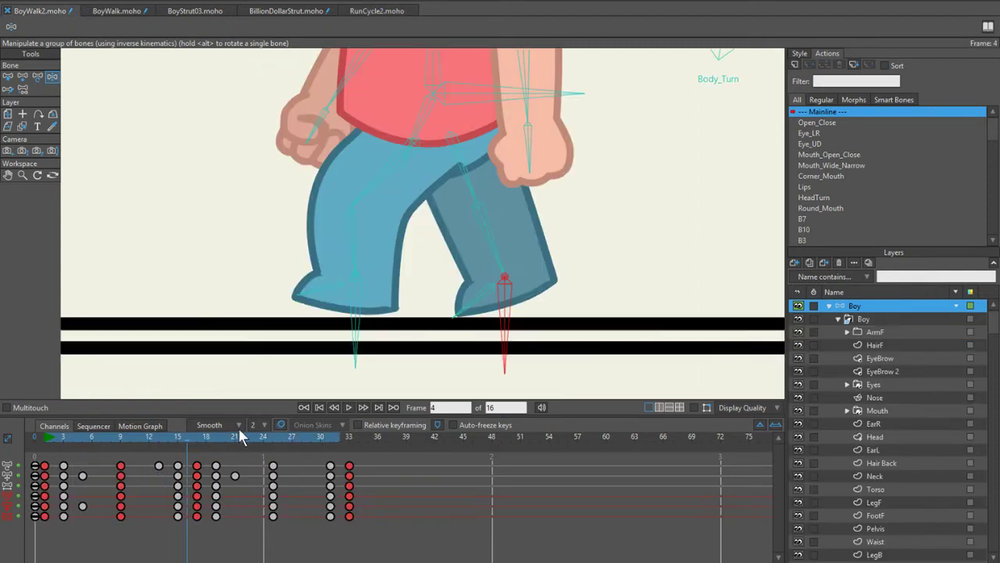
left_click(43, 436)
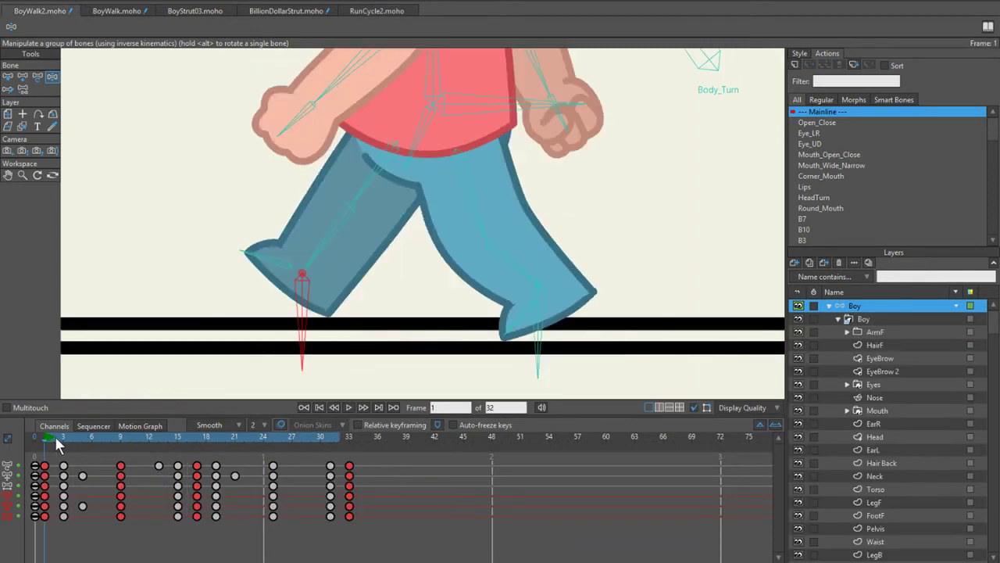
left_click(349, 406)
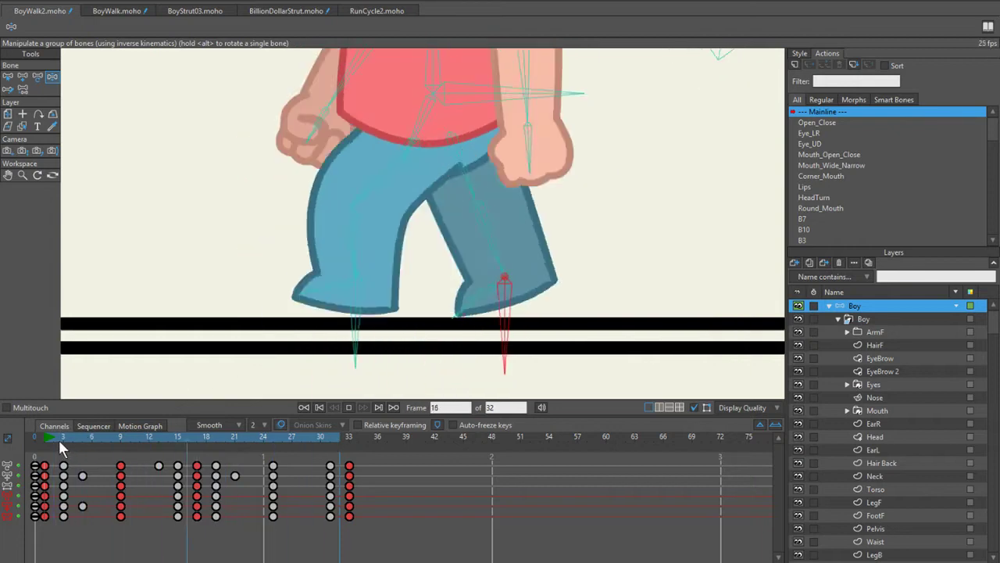
left_click_drag(43, 436, 172, 447)
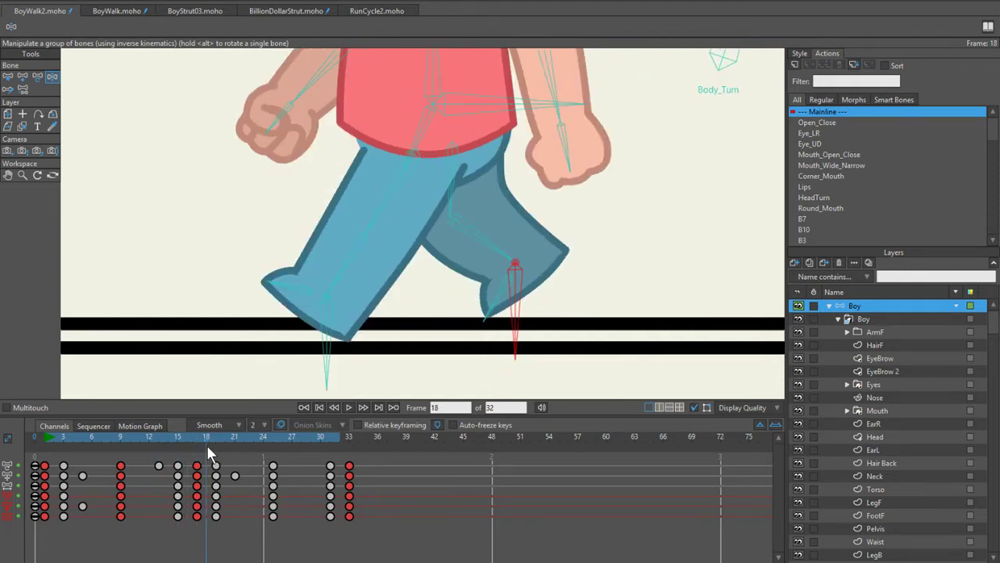
Step: At frame 29, rotate the front foot bone slightly upward so the toe lifts toward the upper ground line
left_click_drag(257, 445, 306, 443)
scroll(469, 320, "up", 2)
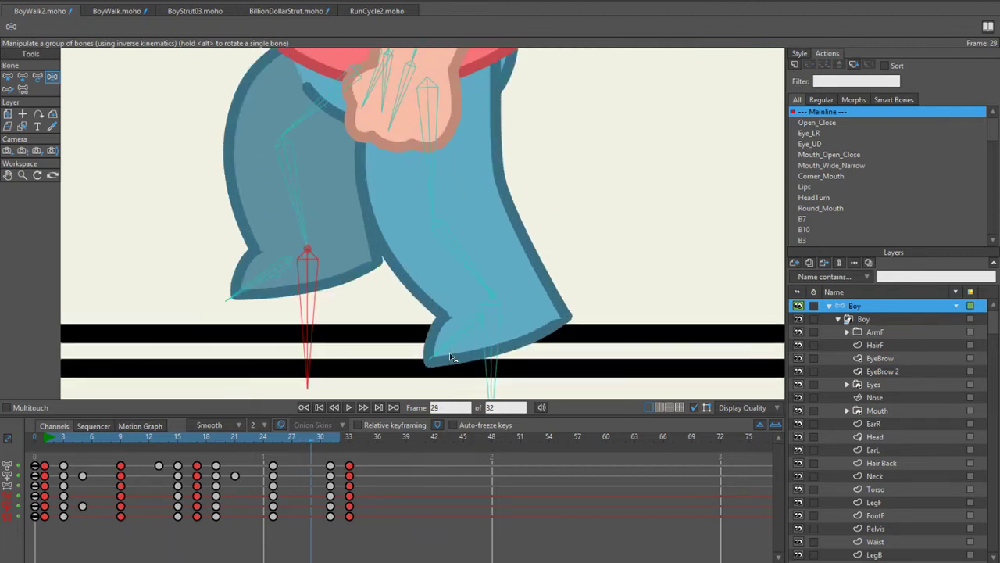
left_click_drag(450, 354, 448, 346)
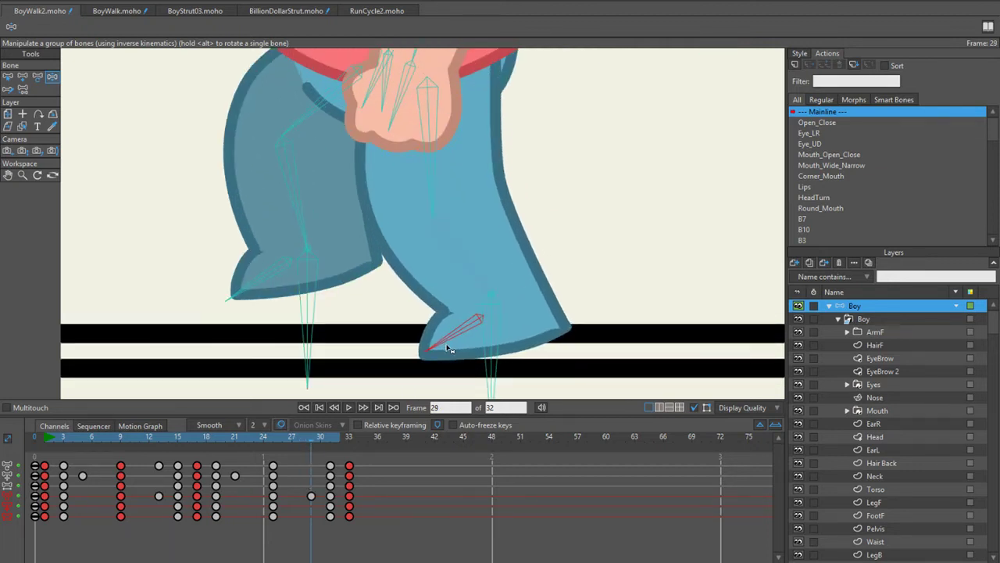
Step: Adjust the front leg's ankle target bone, raising it slightly at frame 21 and lowering it slightly at frame 19
left_click_drag(310, 431, 238, 443)
left_click_drag(330, 373, 327, 366)
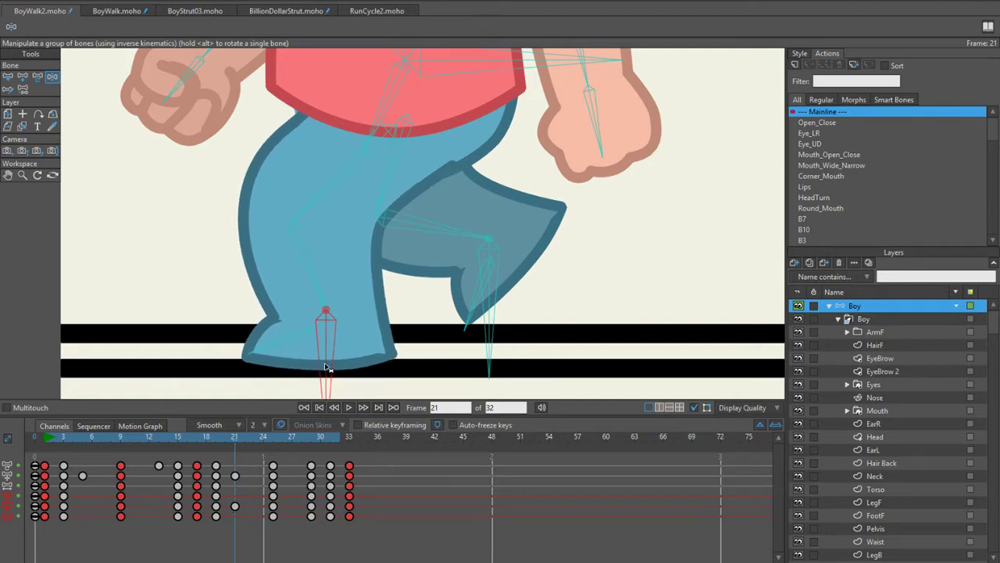
left_click(226, 442)
left_click(218, 436)
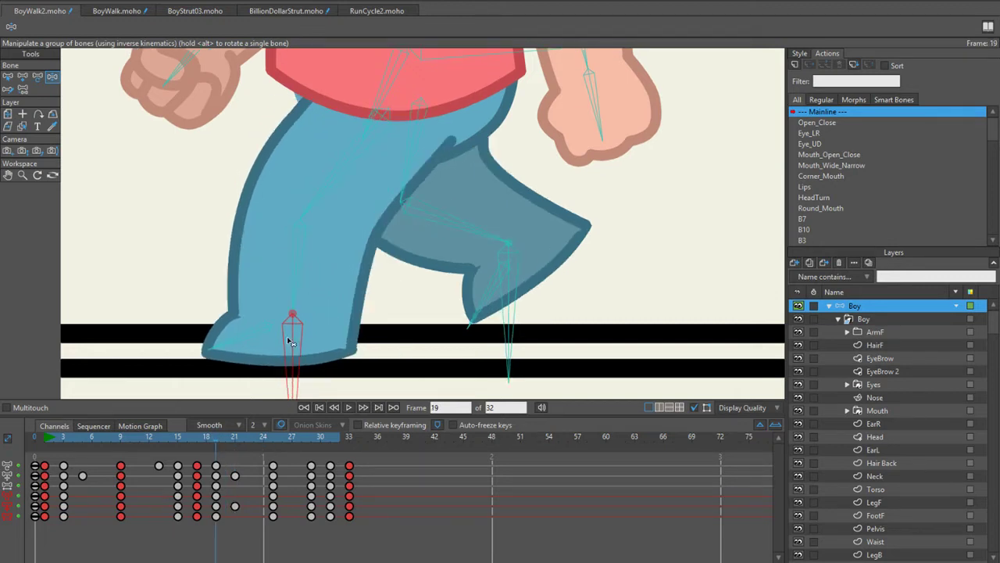
left_click_drag(291, 344, 292, 349)
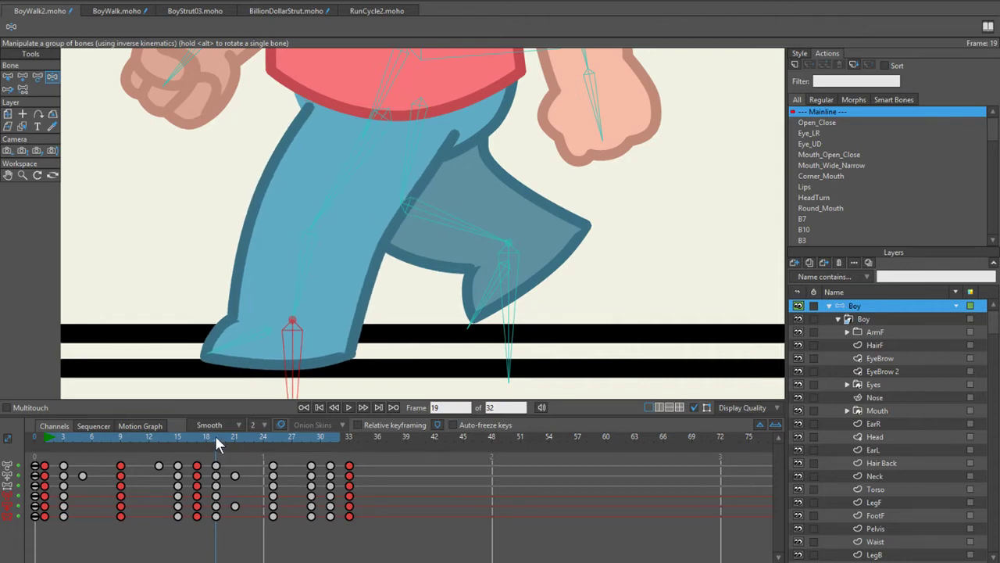
Step: Scrub through the second stride from frame 19 and play the walk cycle to check the corrected foot contact
left_click_drag(217, 438, 286, 437)
left_click(348, 408)
scroll(258, 264, "down", 5)
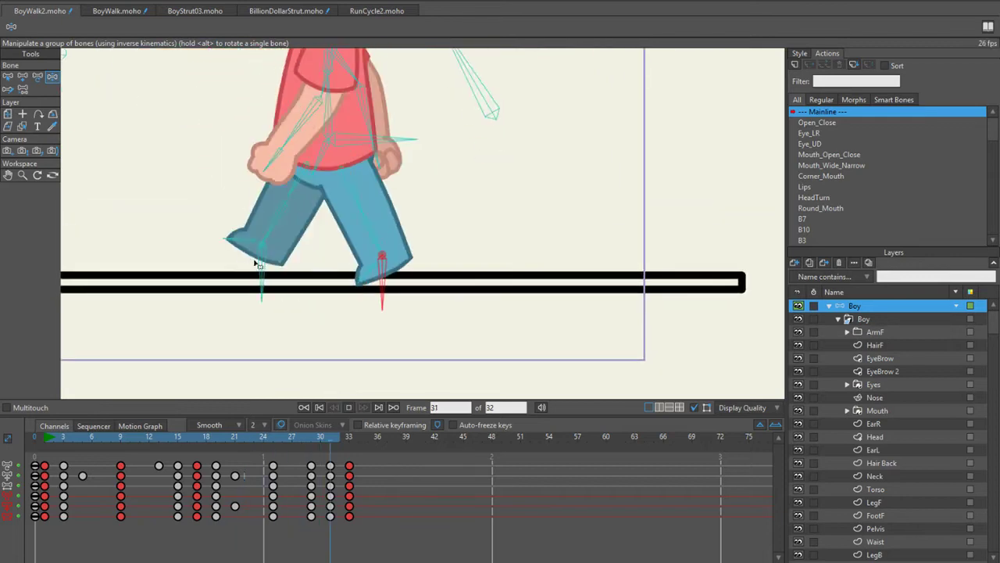
scroll(297, 293, "up", 3)
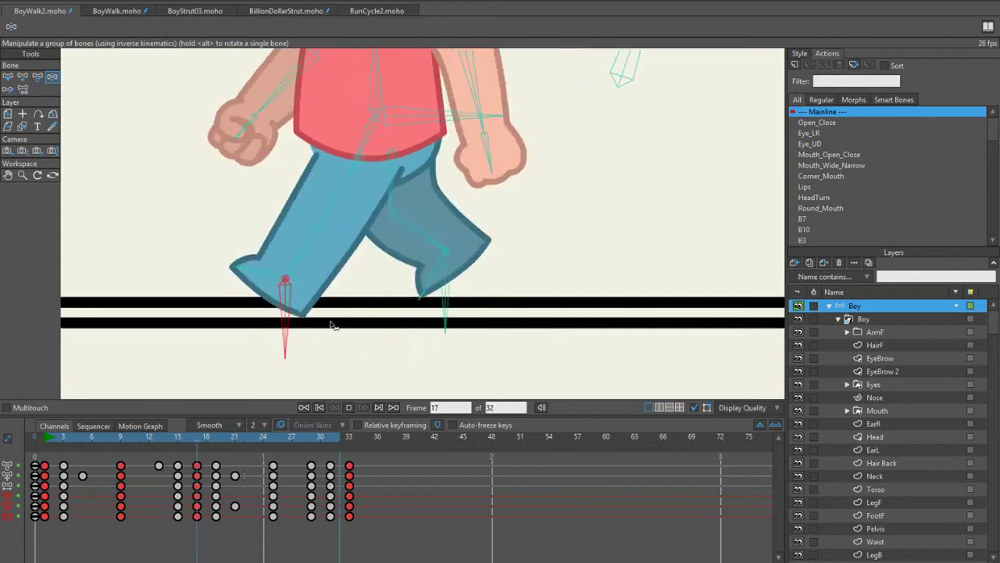
scroll(297, 357, "up", 2)
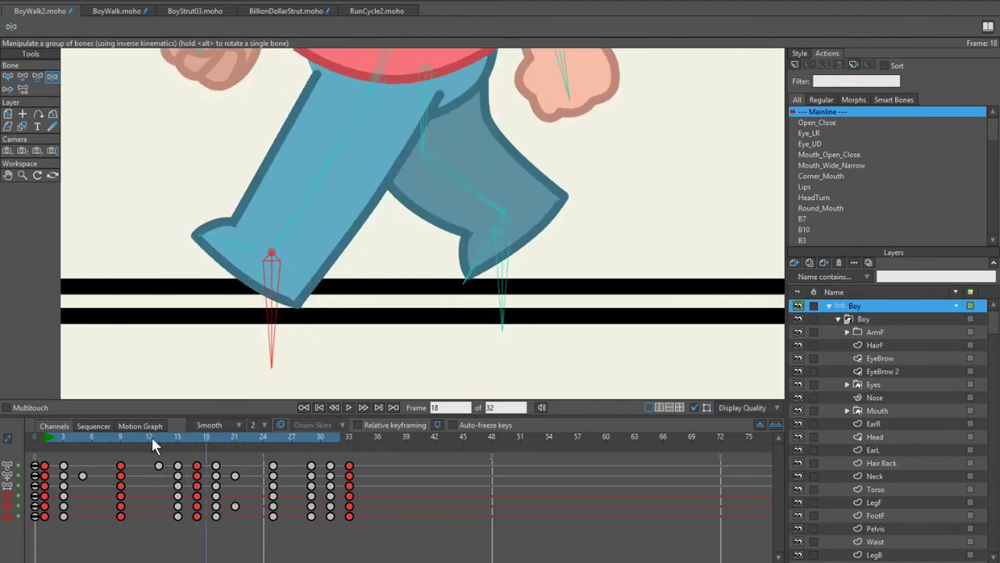
Step: At frame 15, rotate the front foot bone downward so its toe points toward the ground
left_click_drag(151, 437, 178, 469)
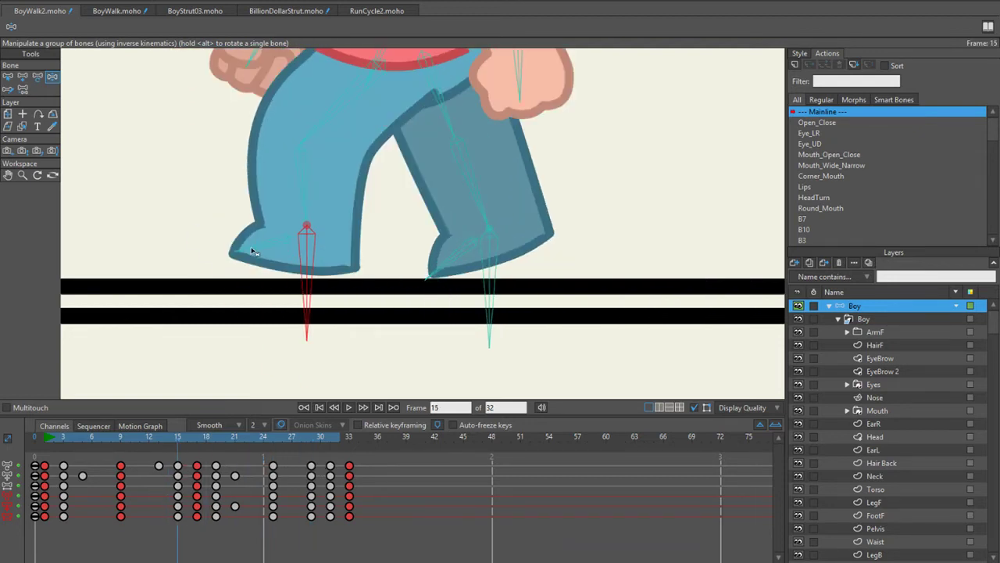
left_click_drag(252, 251, 256, 271)
scroll(244, 256, "up", 2)
scroll(247, 290, "down", 5)
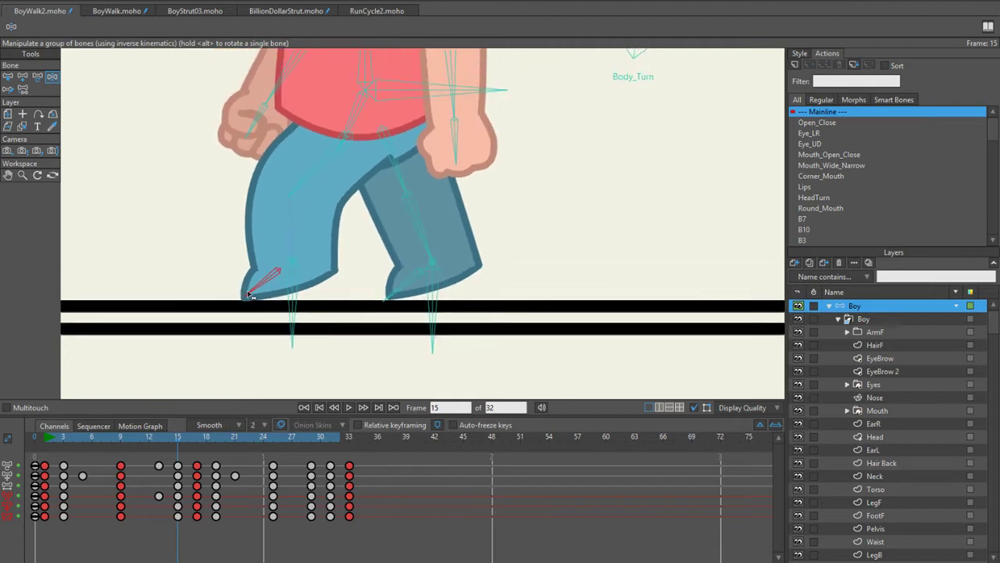
scroll(252, 294, "up", 4)
Step: Turn on onion skins and compare the leg pose at frame 15 with the ghosts of frames 17, 31 and 29
left_click(281, 425)
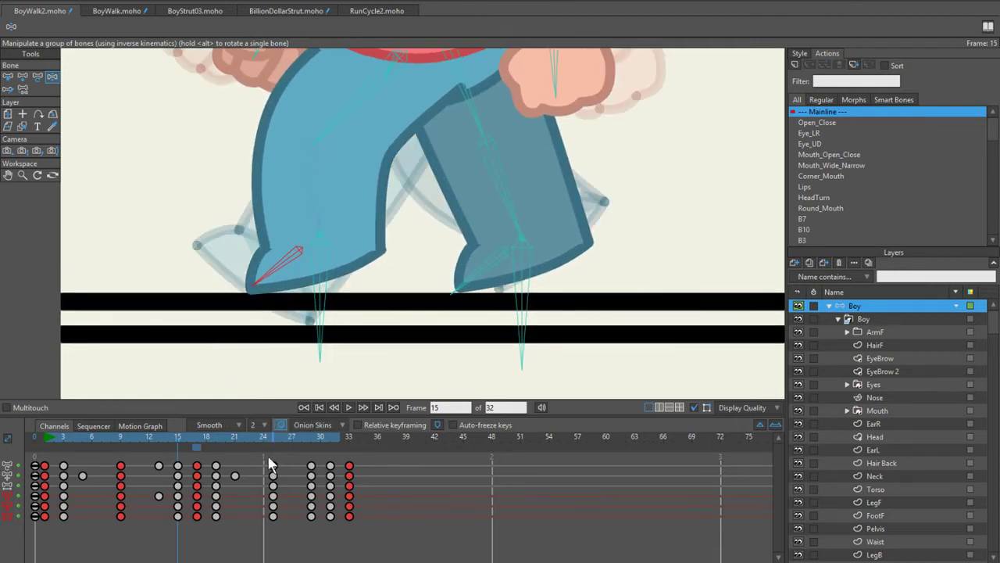
left_click(204, 446)
left_click(200, 446)
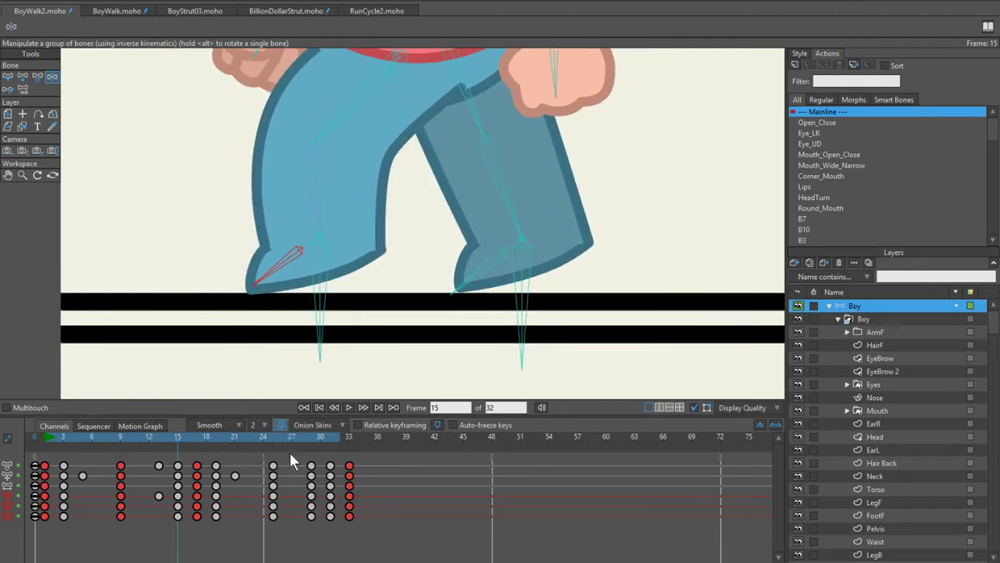
left_click(327, 449)
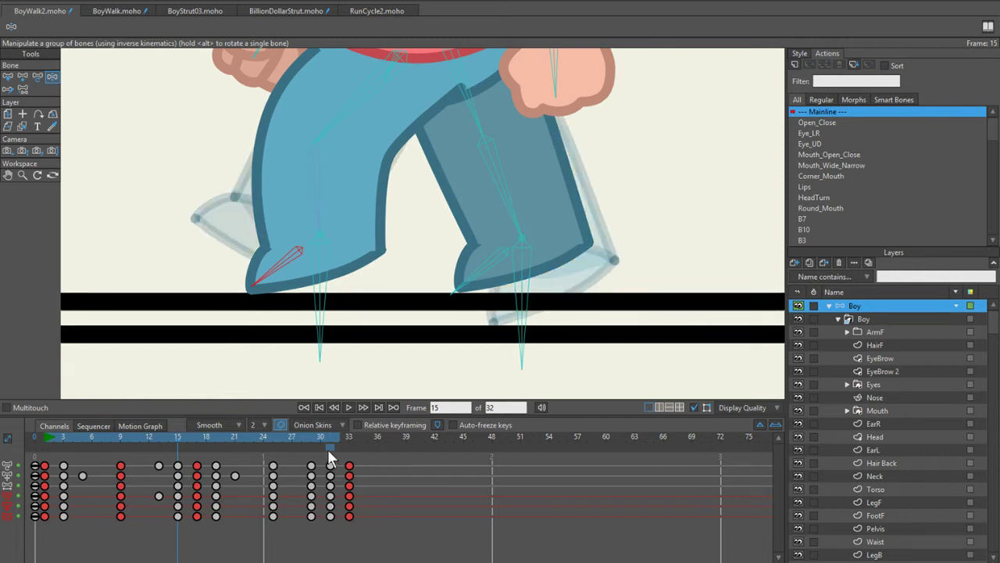
left_click(327, 449)
left_click(305, 449)
left_click(310, 448)
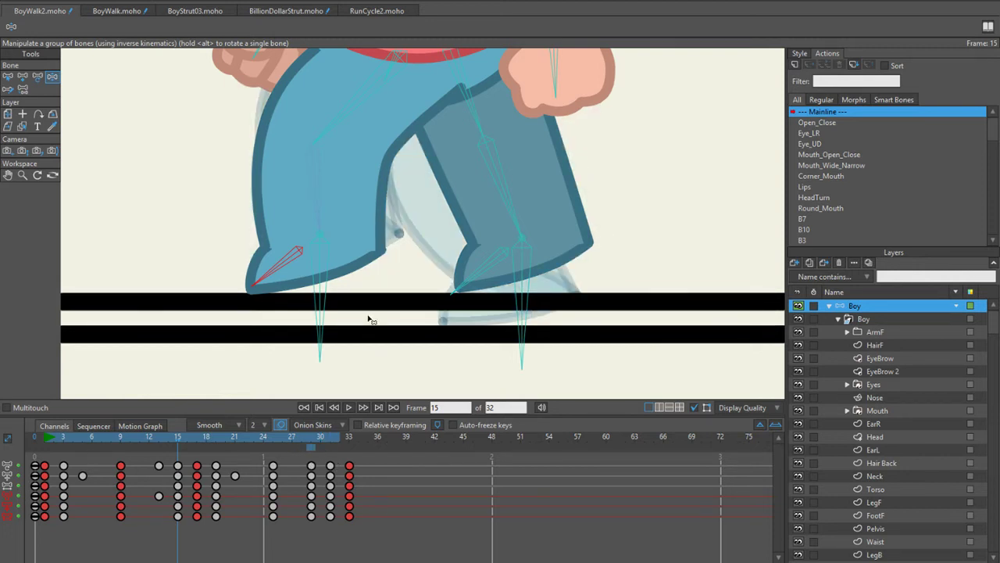
scroll(365, 297, "down", 1)
scroll(360, 302, "up", 1)
scroll(375, 270, "up", 2)
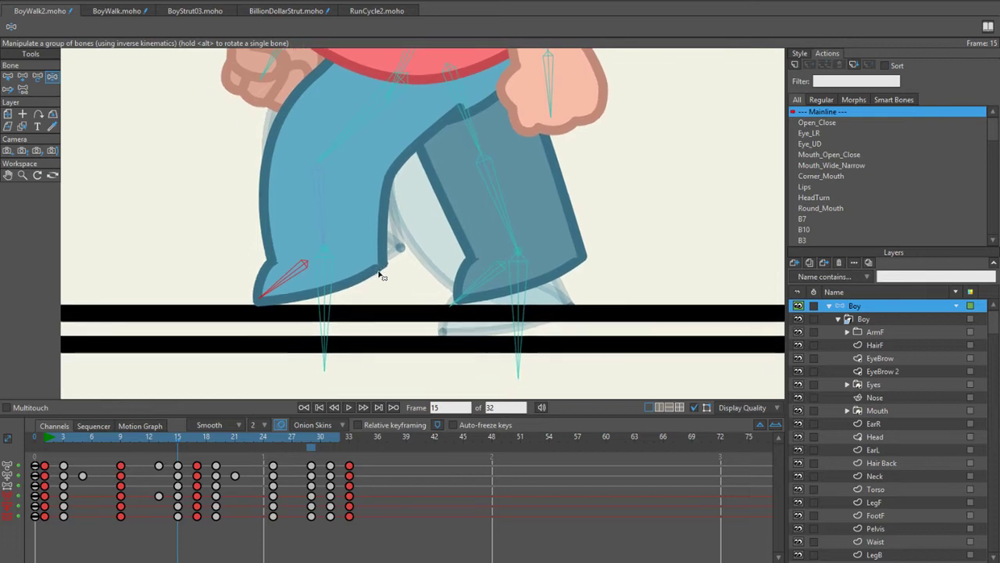
left_click_drag(318, 300, 297, 230)
scroll(330, 302, "down", 1)
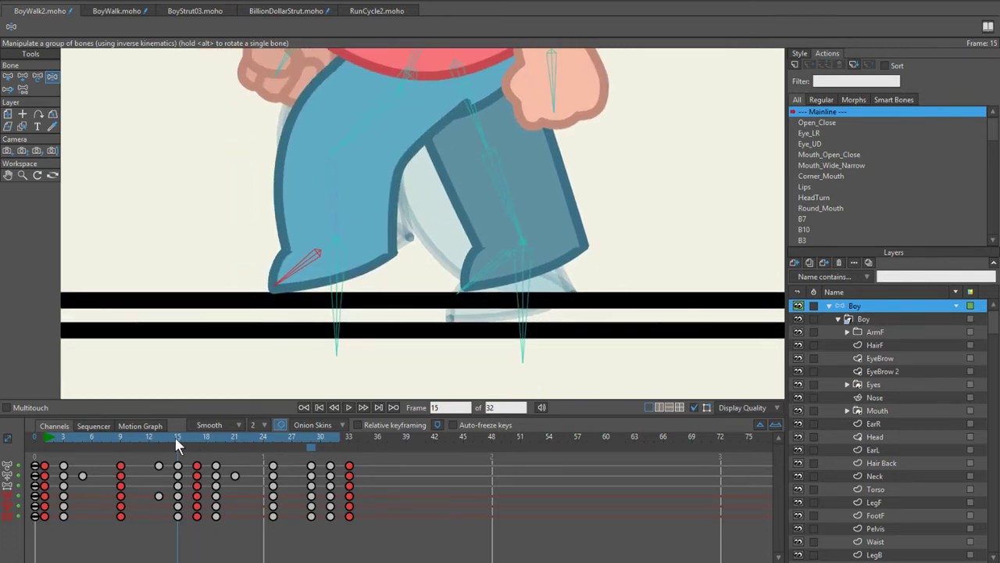
Step: Scrub onward from frame 15 and play the BoyWalk2 cycle to review the foot rotation
left_click_drag(175, 436, 245, 439)
key("space")
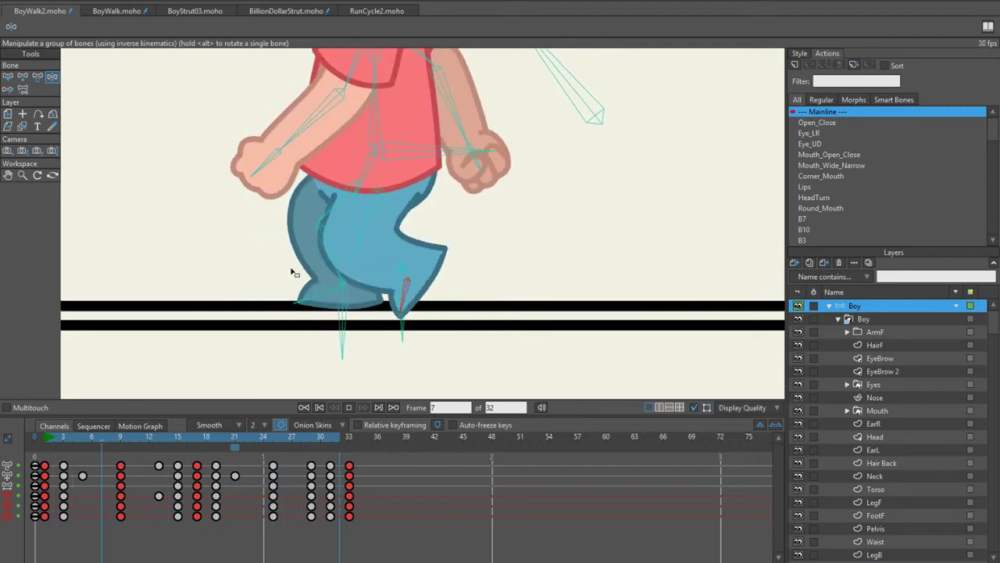
key("space")
Step: Switch to BoyWalk and play its walk cycle as a comparison
left_click(106, 7)
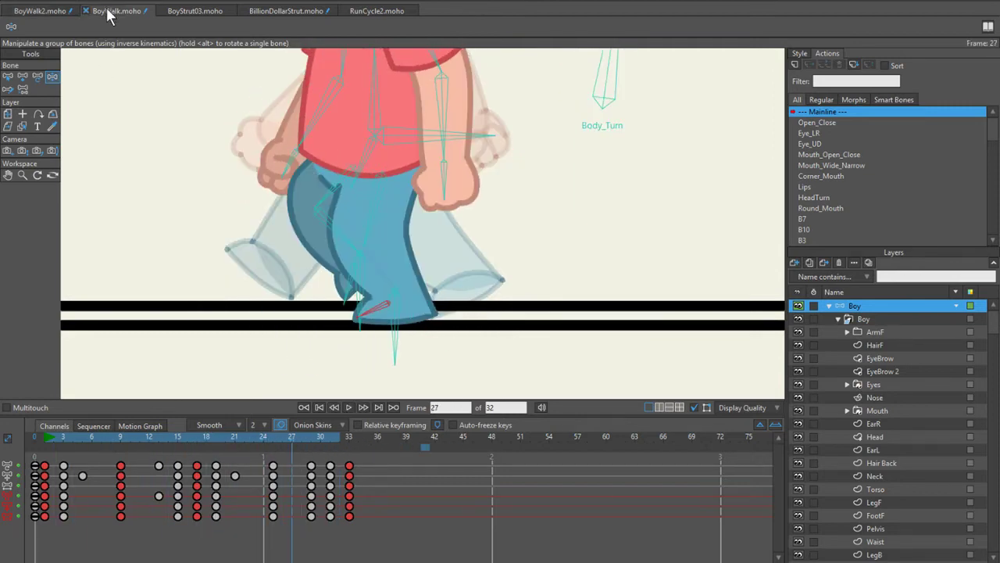
left_click(346, 406)
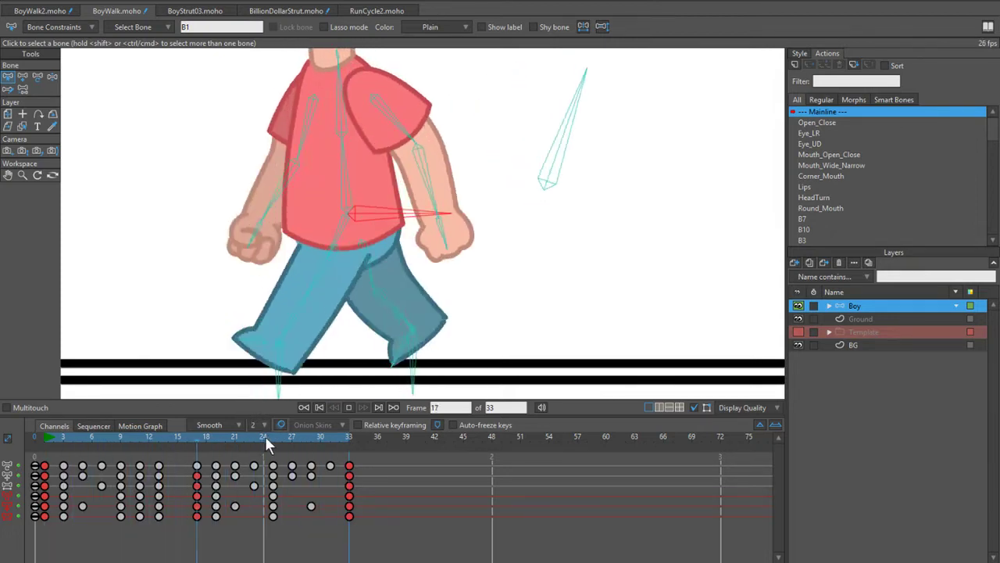
left_click(317, 407)
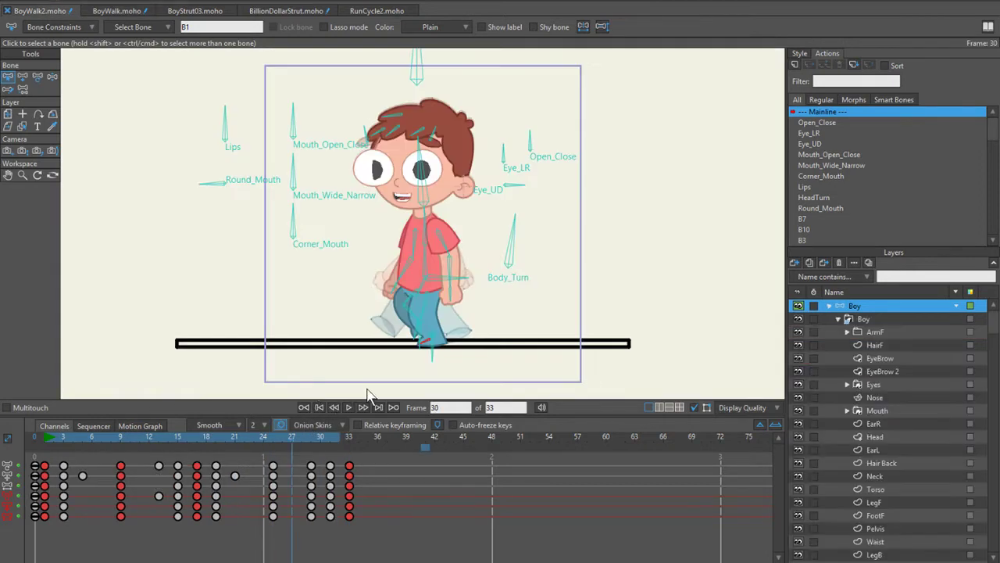
Step: Turn off onion skins in BoyWalk2, deselect the foot bone, and play the walk cycle
scroll(386, 341, "up", 3)
scroll(286, 358, "down", 3)
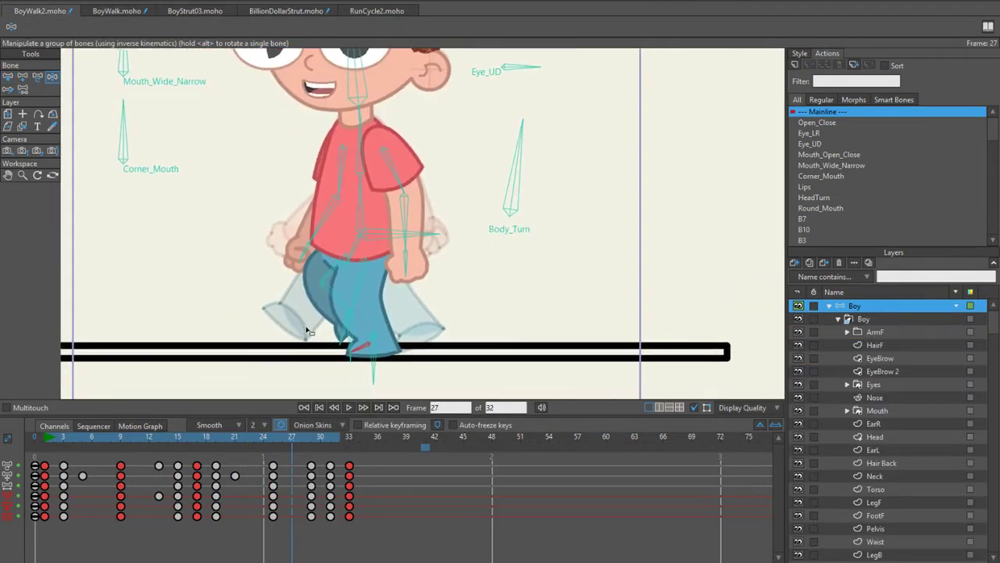
scroll(344, 368, "up", 4)
left_click(288, 425)
scroll(307, 307, "up", 2)
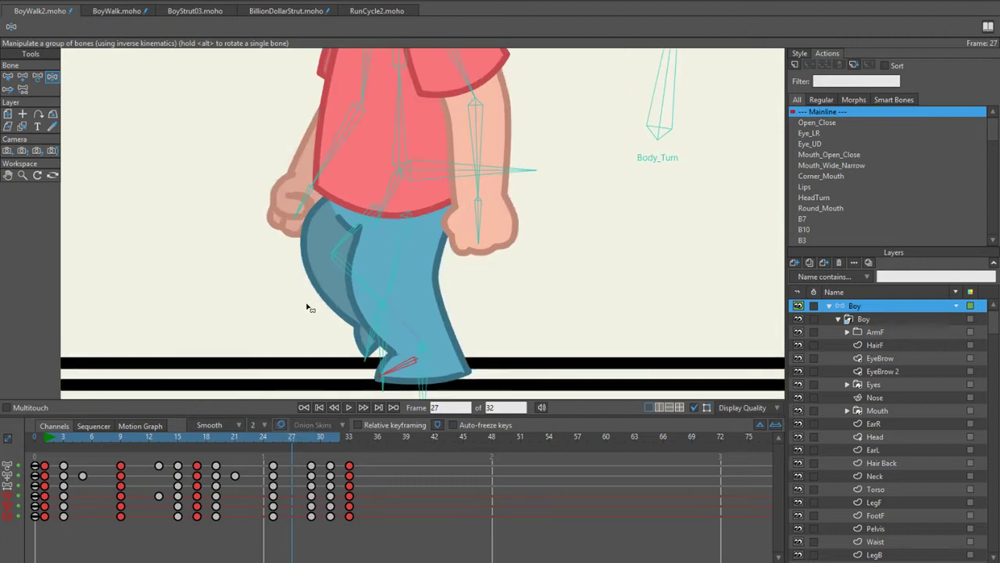
key("z")
key("space")
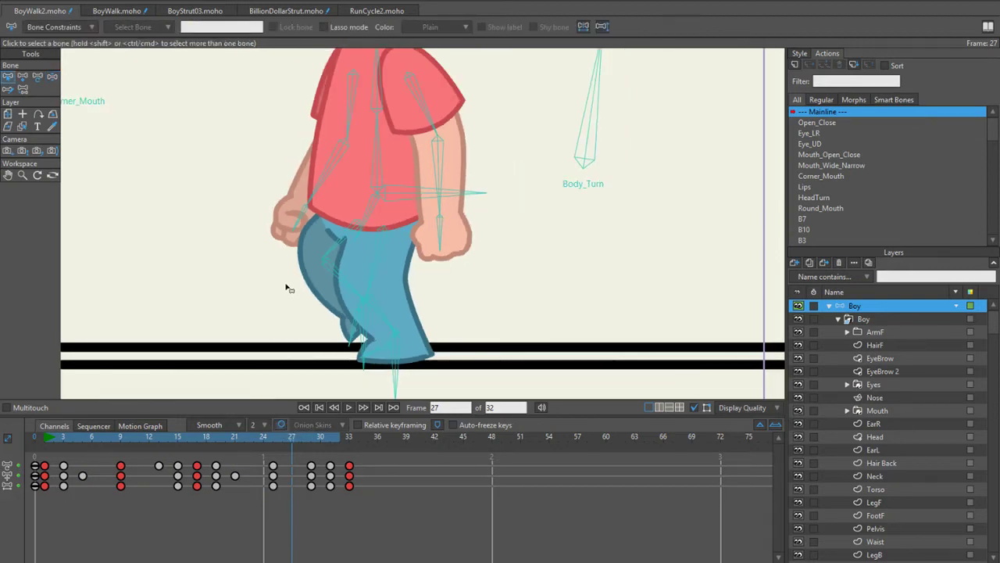
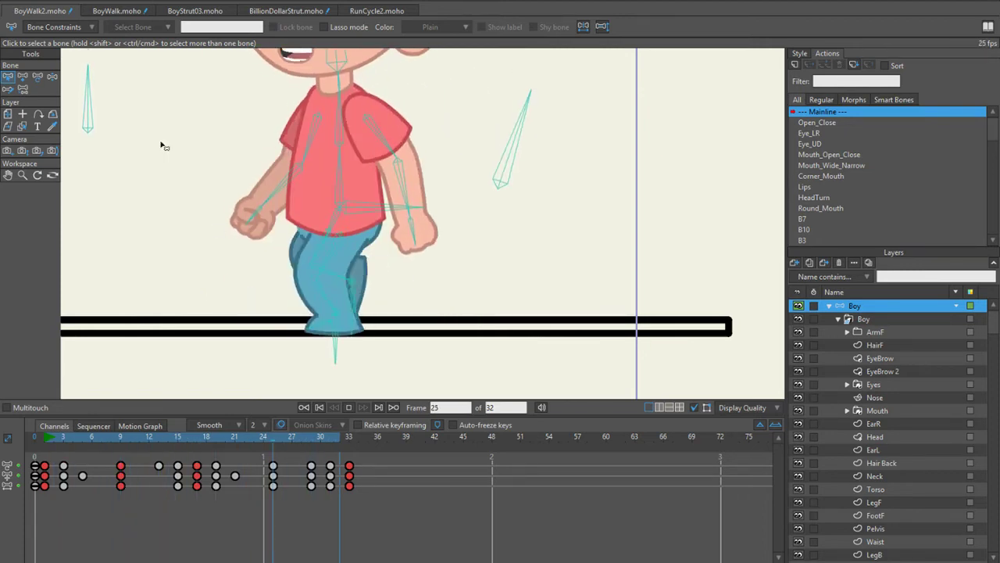
Step: Play the BoyWalk cycle again, briefly hiding the bone overlays to judge the motion before showing them again
left_click(110, 11)
left_click(349, 407)
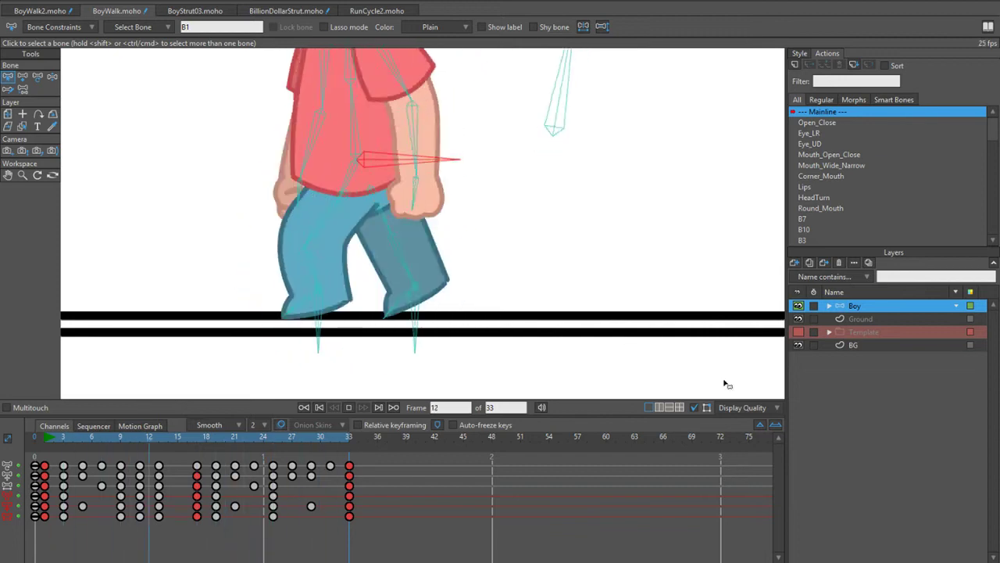
left_click(693, 407)
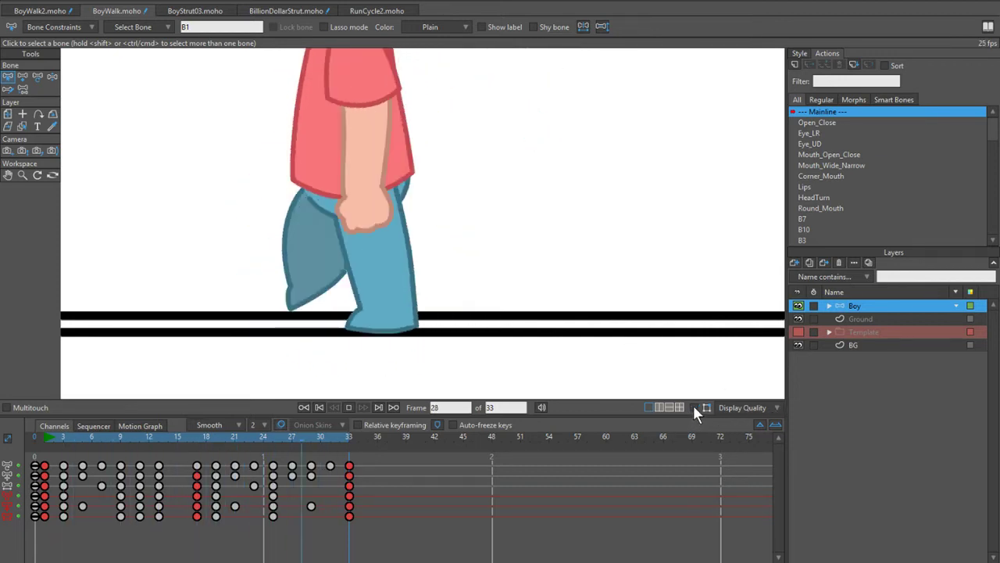
left_click(693, 406)
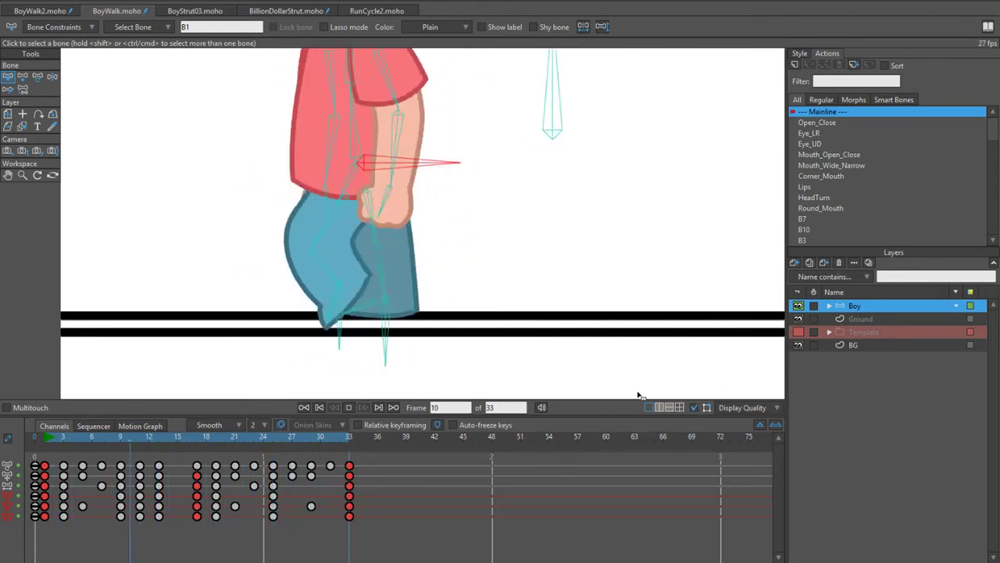
Step: Go back to BoyWalk2 and play its walk cycle against the reference just viewed
left_click(40, 11)
left_click(348, 406)
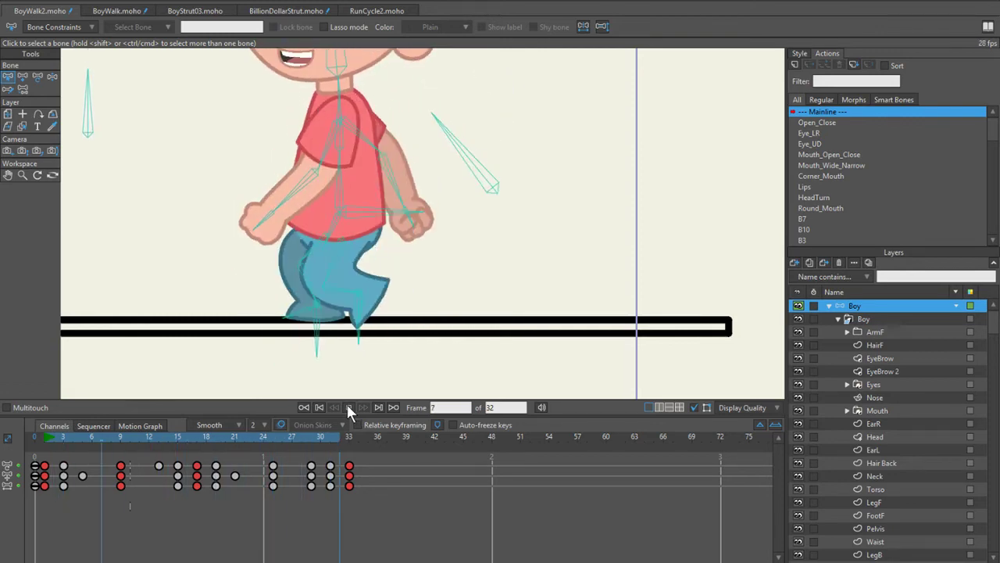
left_click(348, 407)
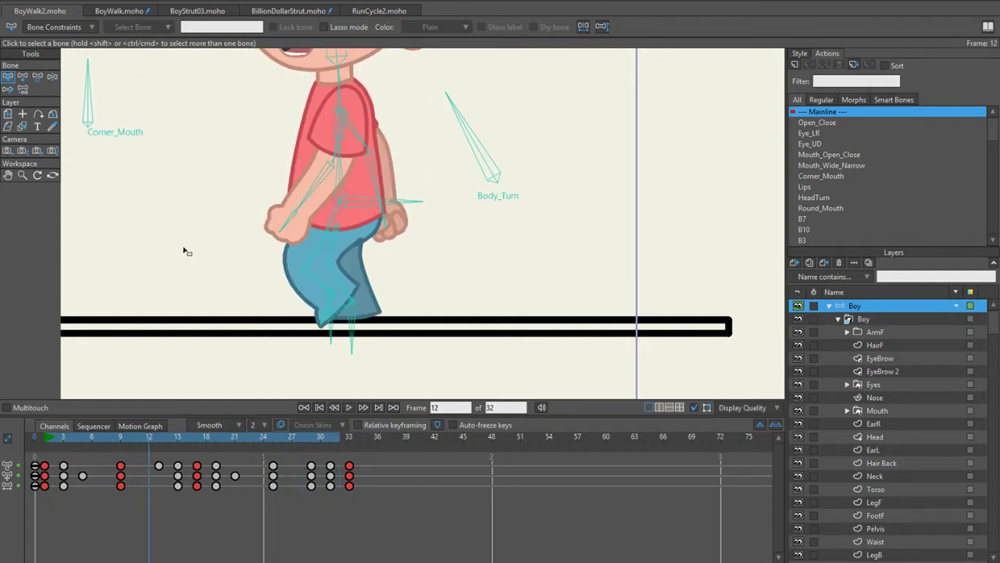
Step: At frame 1, select both arms' bones, delete their keyframes at 3, 9, 15, 19, 25, 29 and 31, and play the cycle
left_click(46, 435)
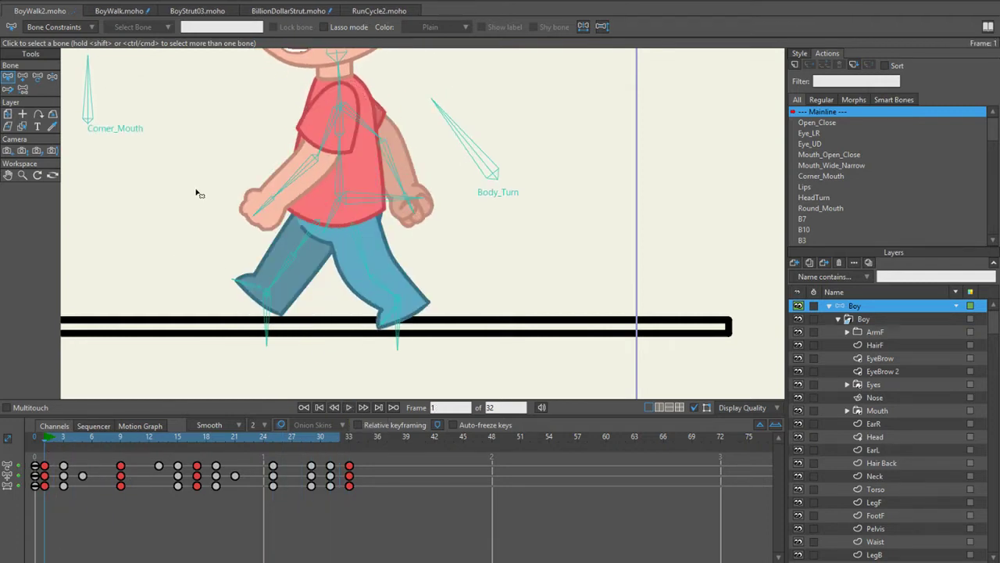
scroll(258, 258, "up", 3)
scroll(252, 251, "up", 3)
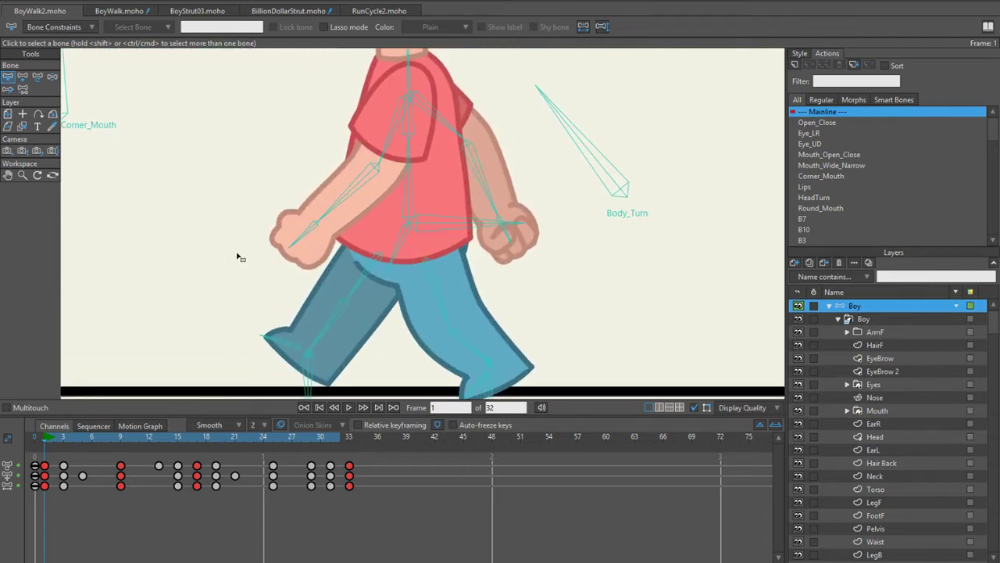
left_click(384, 139)
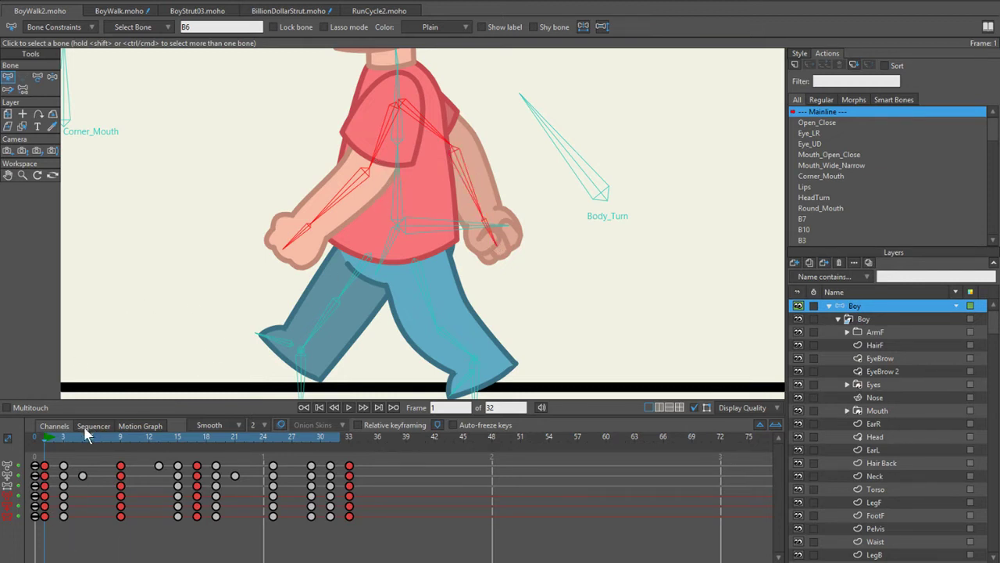
left_click_drag(49, 440, 188, 557)
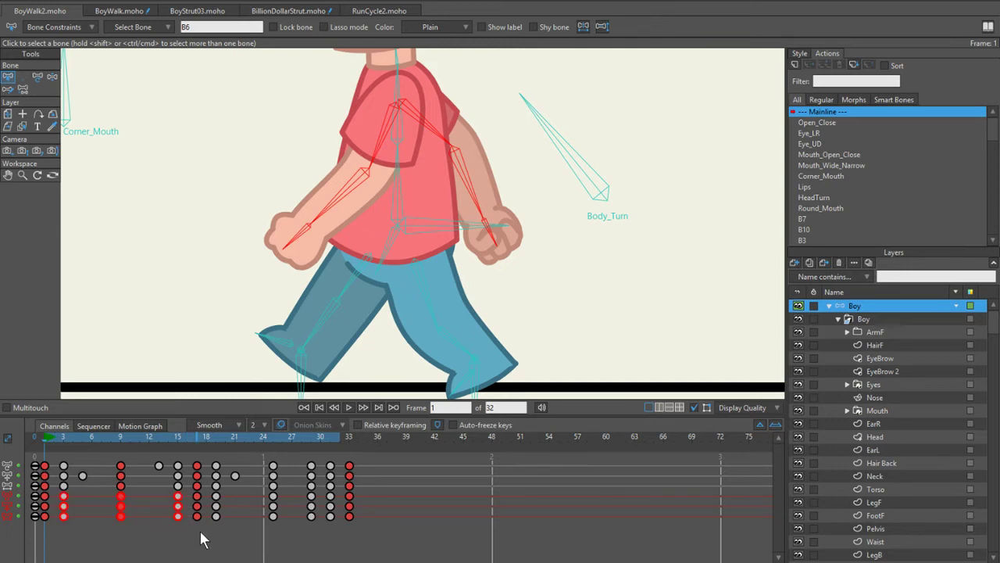
left_click_drag(207, 499, 336, 555)
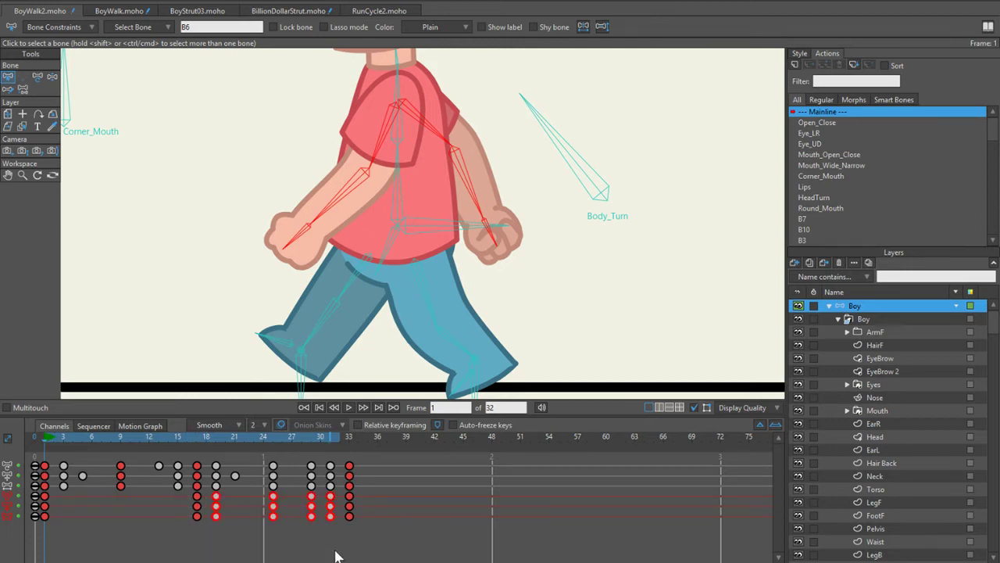
key("space")
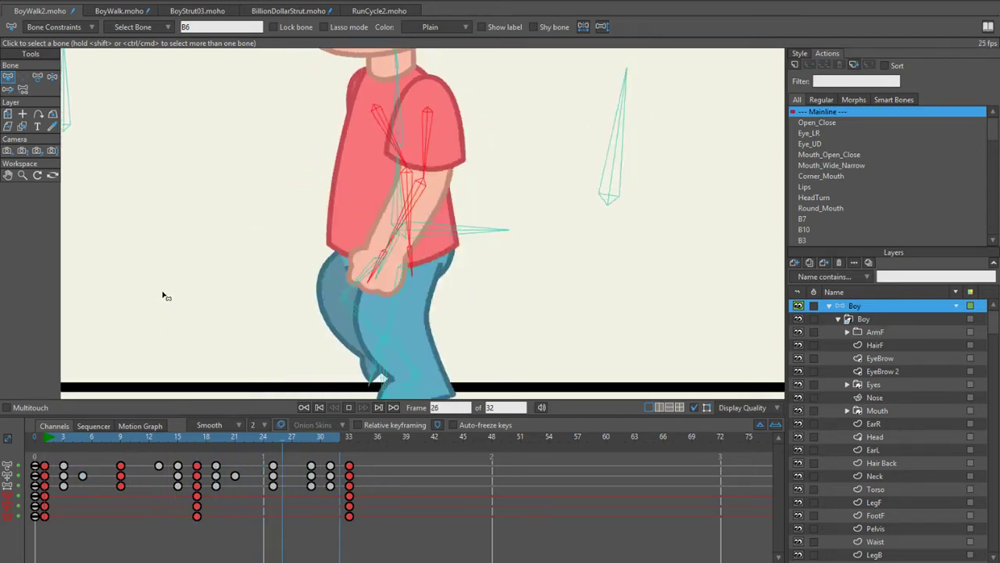
Step: Stop playback, go to frame 5, and turn on onion skins with a marker at frame 1
key("space")
left_click(43, 434)
scroll(219, 226, "down", 3)
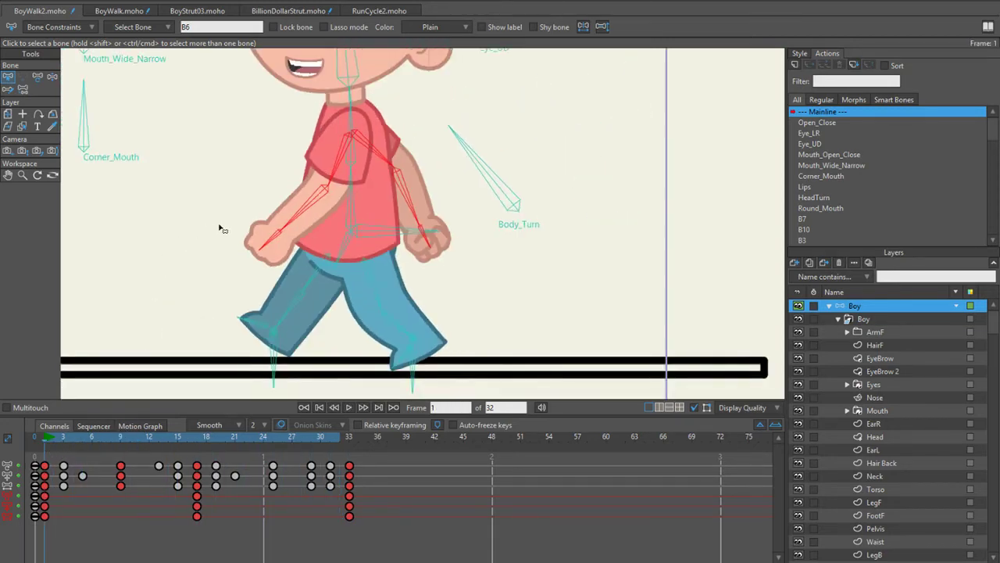
scroll(241, 259, "up", 4)
key("z")
scroll(249, 256, "up", 2)
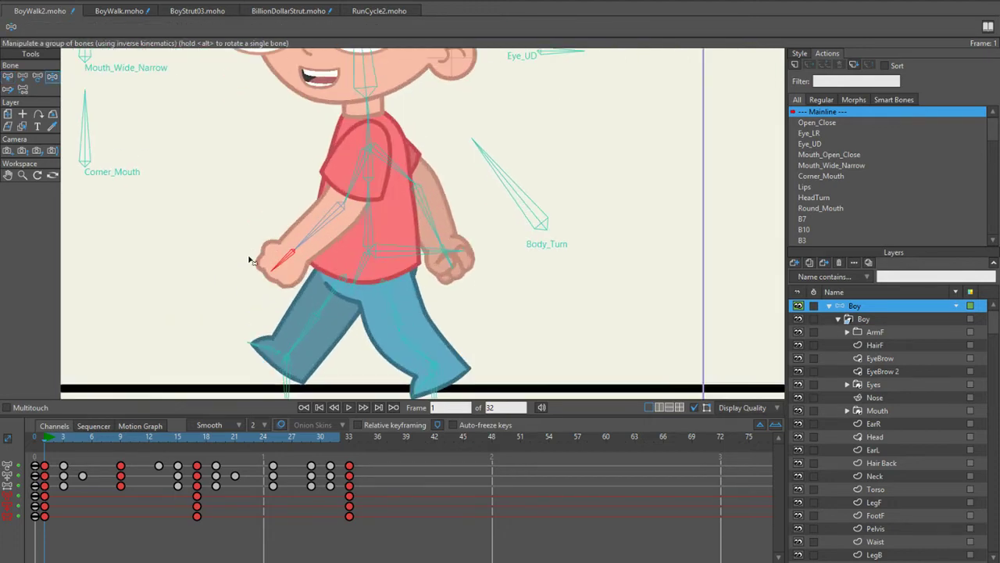
scroll(251, 258, "down", 1)
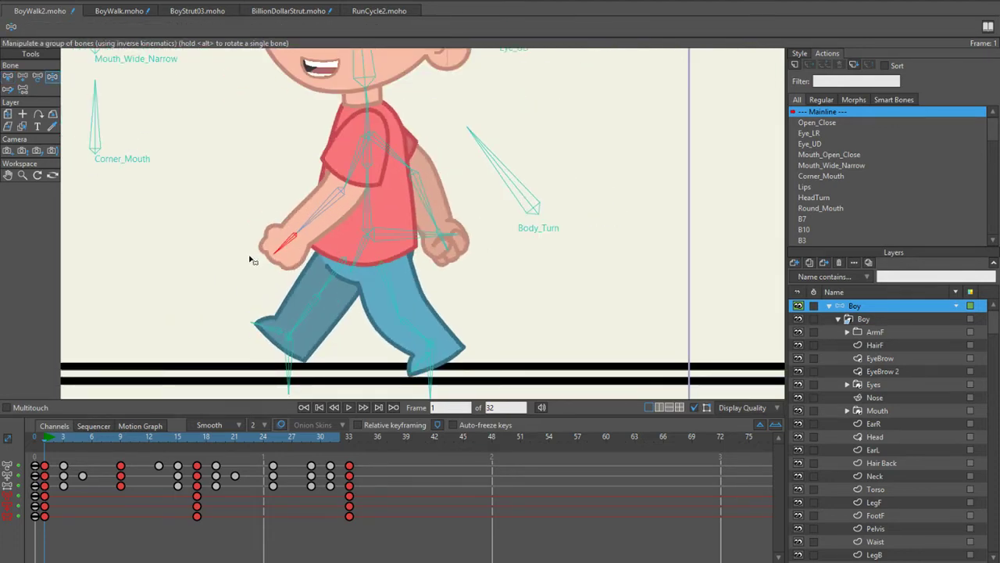
left_click_drag(40, 438, 81, 444)
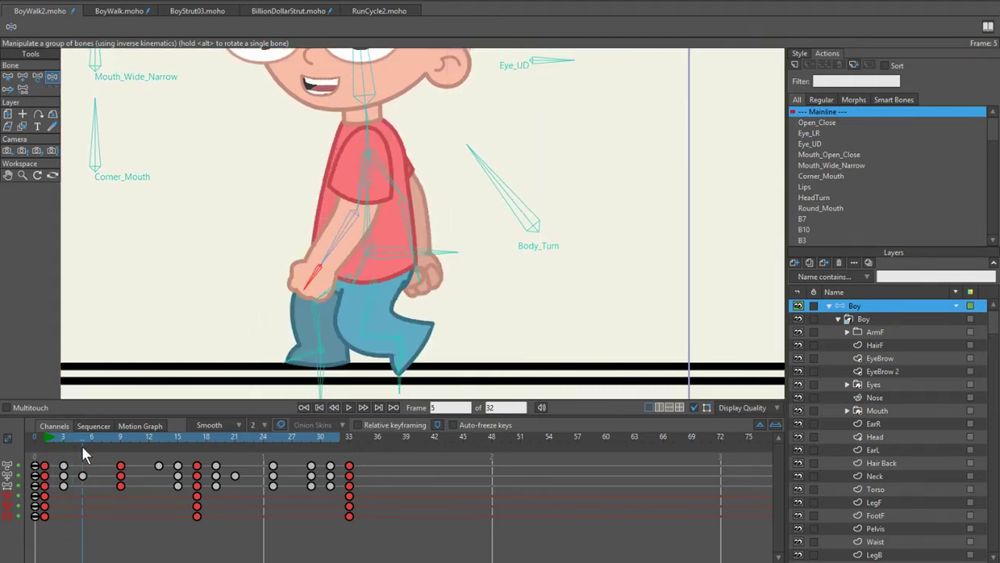
left_click(277, 425)
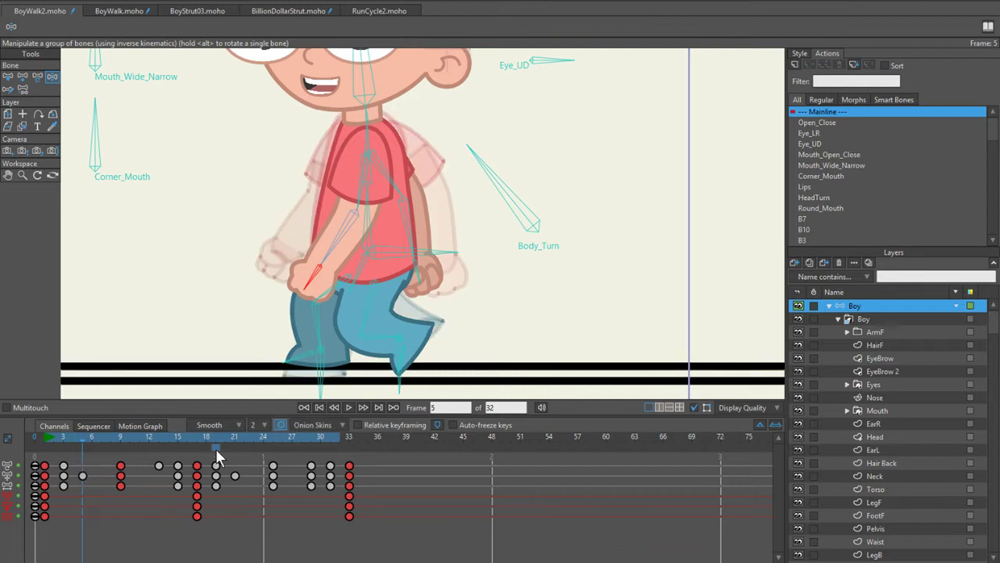
left_click(44, 447)
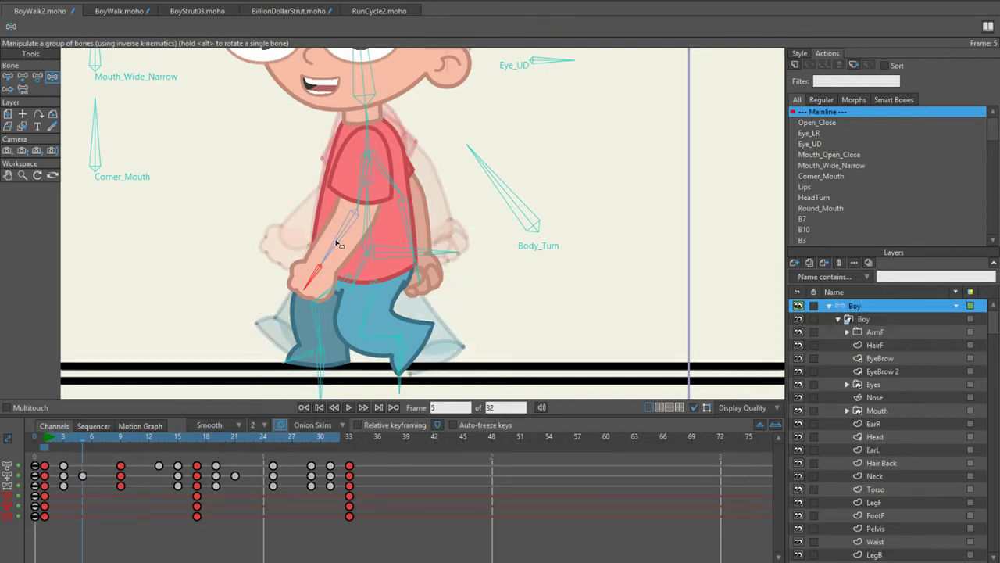
Step: Try swinging the near forearm forward at frame 5, then delete that forearm key
scroll(211, 330, "up", 5)
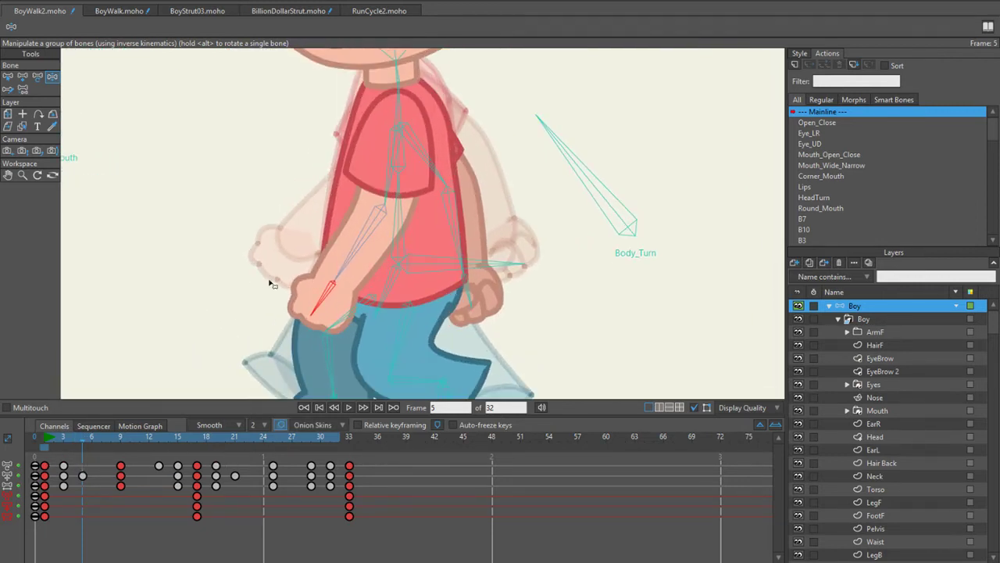
left_click_drag(354, 254, 324, 238)
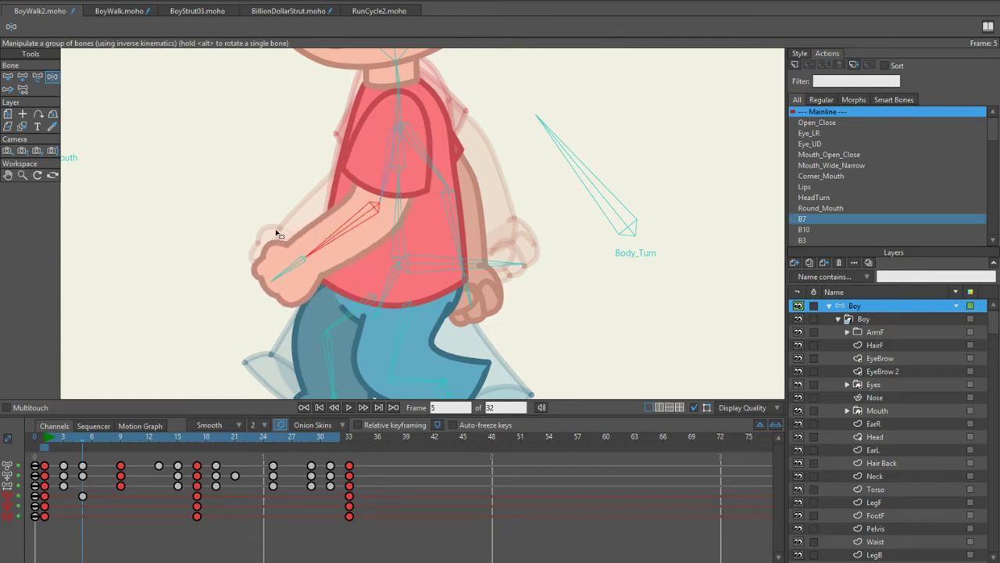
scroll(318, 206, "down", 1)
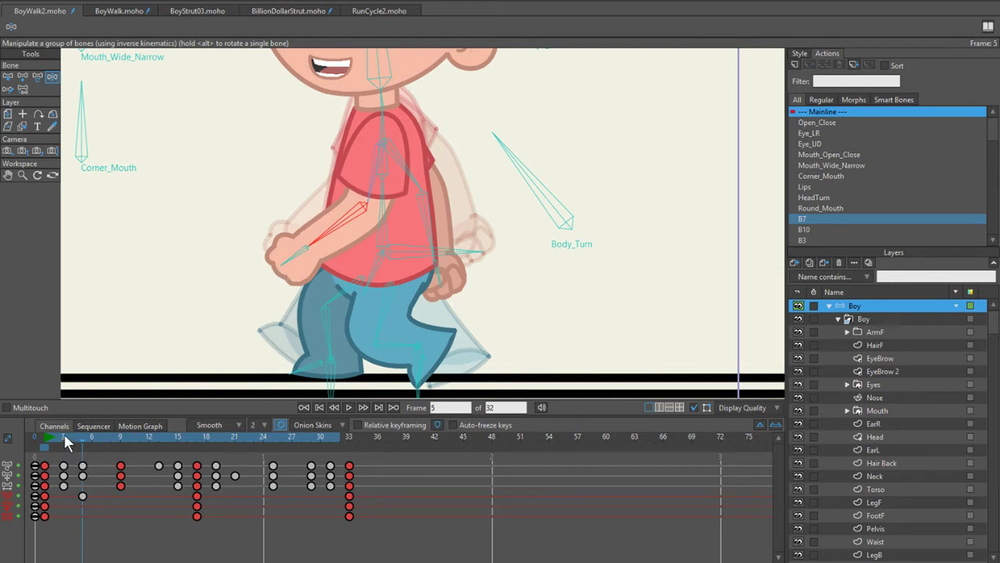
mouse_move(64, 436)
left_mouse_down()
mouse_move(34, 435)
mouse_move(96, 439)
mouse_move(79, 445)
left_mouse_up()
key("Delete")
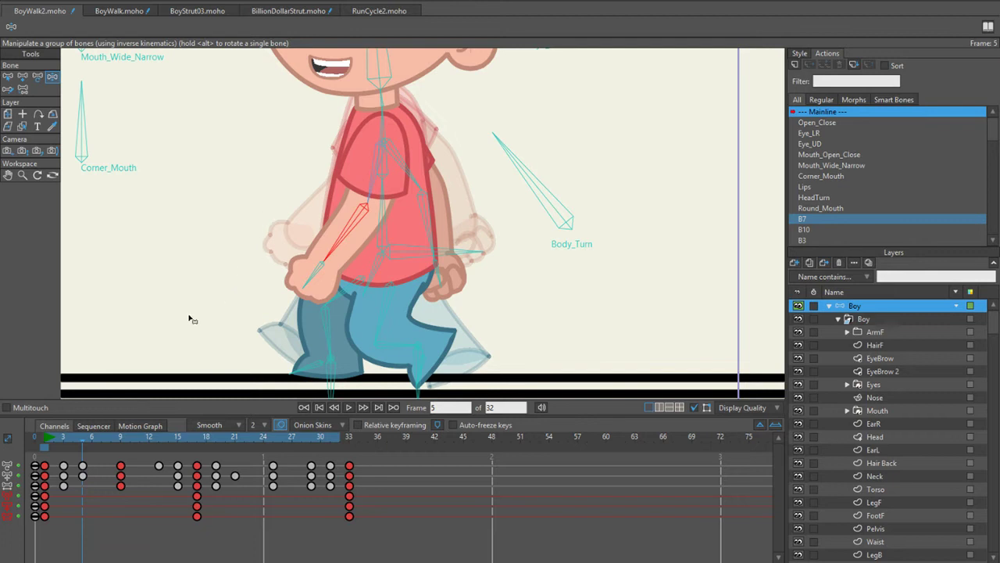
Step: Select the near arm's bones, key their in-between pose at frame 3, and move that key to frame 5
mouse_move(65, 434)
left_mouse_down()
mouse_move(43, 436)
mouse_move(61, 441)
left_mouse_up()
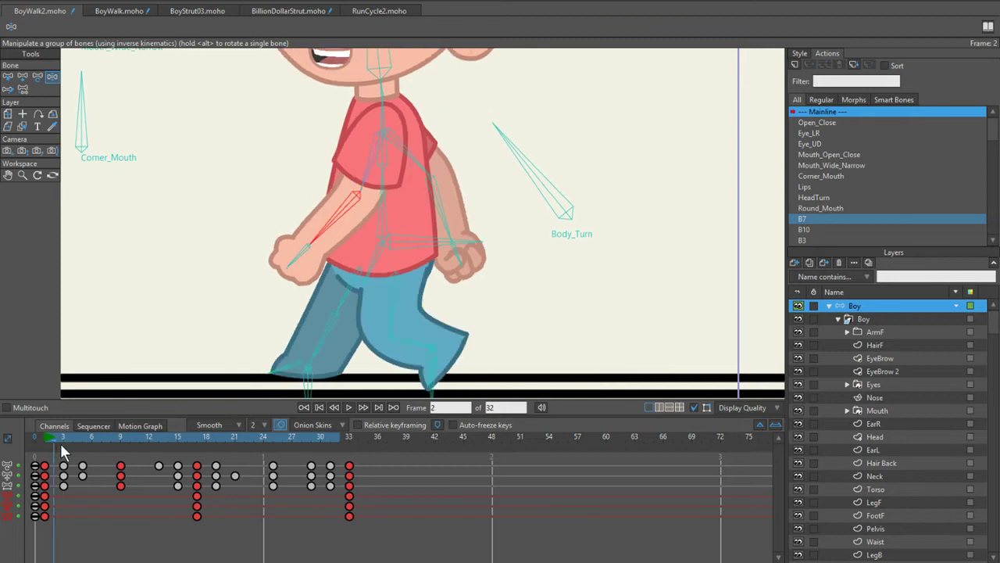
left_click(64, 495)
key("b")
left_click(328, 235)
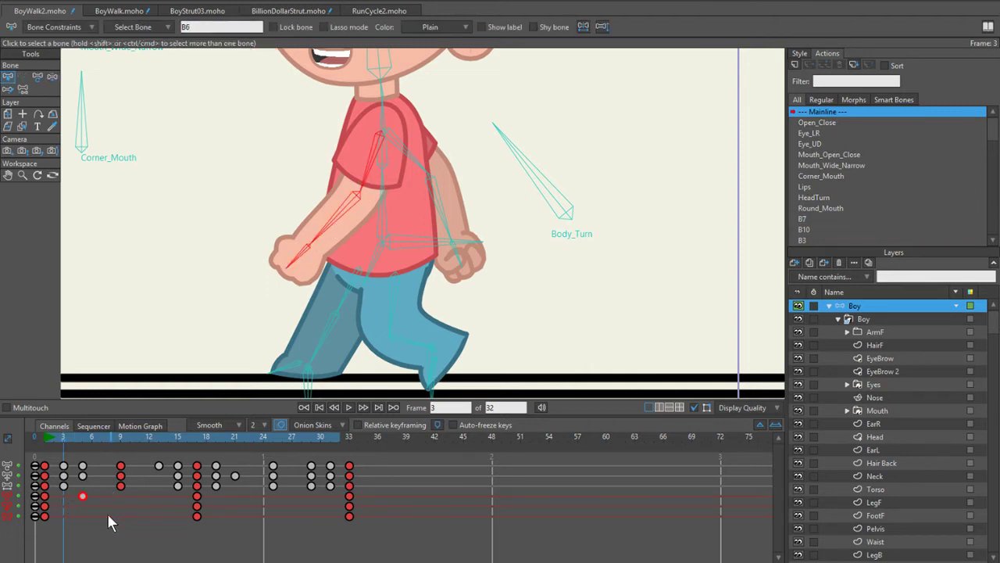
key("ctrl+z")
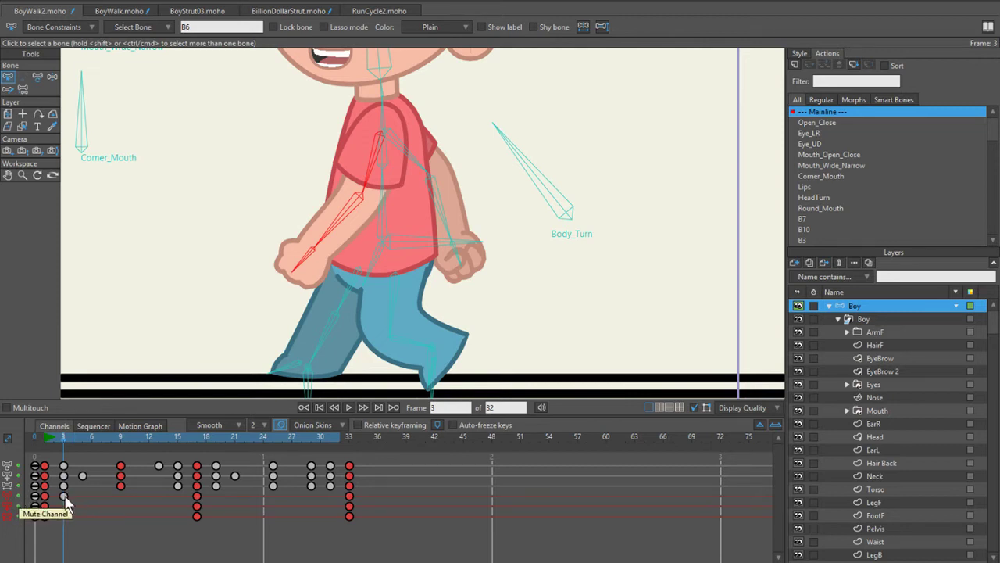
key("ctrl+shift+z")
Step: Try the near arm's in-between key at frame 7 in playback, then return it to frame 5 and replay the cycle
left_click_drag(84, 501, 103, 500)
key("space")
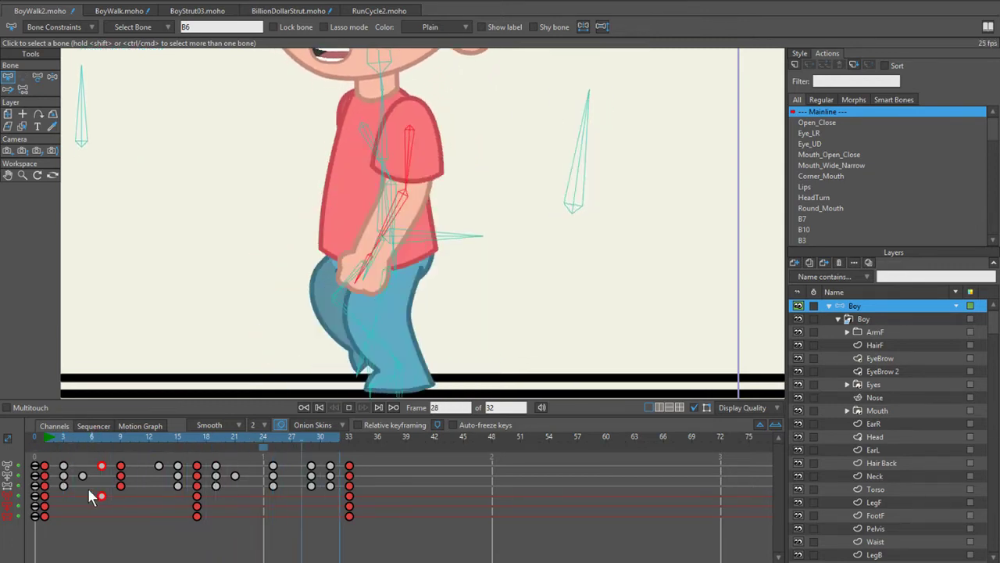
key("space")
left_click(72, 435)
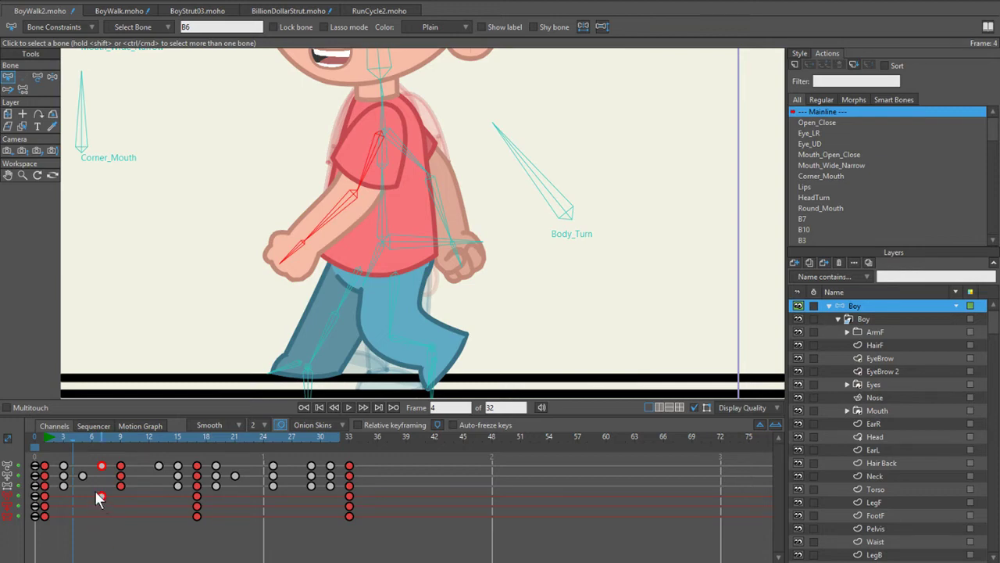
left_click(81, 440)
left_click_drag(101, 496, 83, 497)
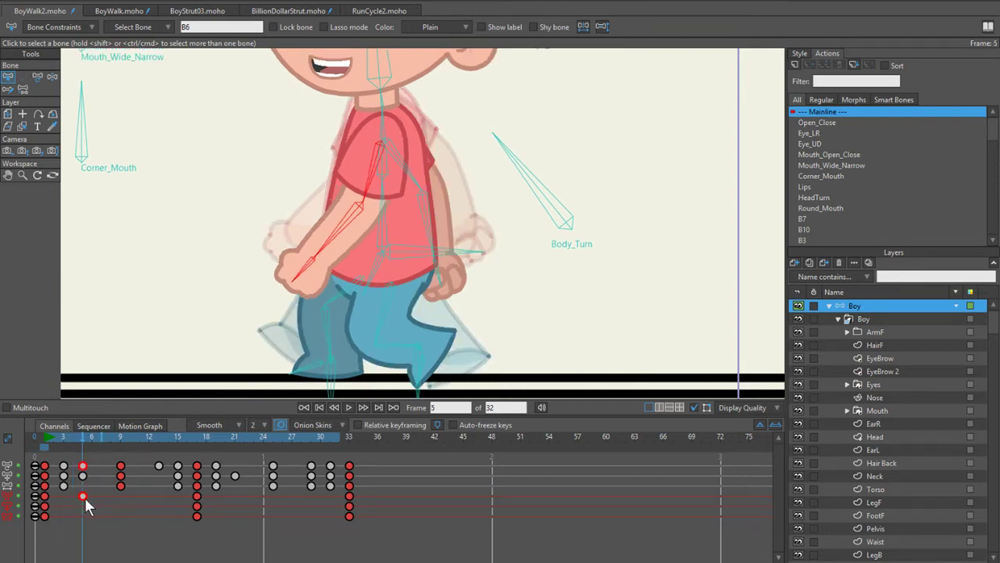
key("space")
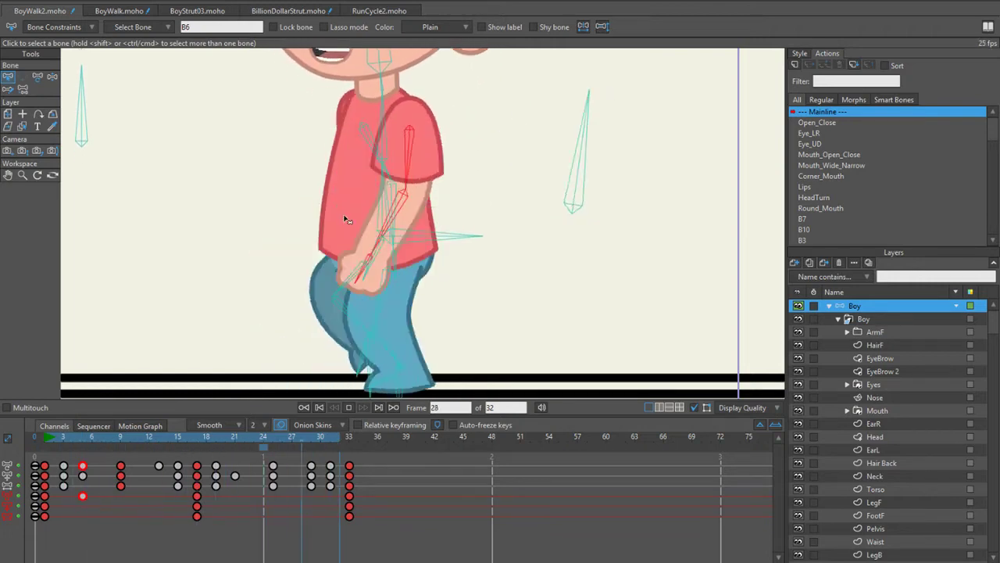
Step: Examine the near upper arm's rotation curve in the motion graph against its poses from frame 1 to frame 17
left_click(140, 426)
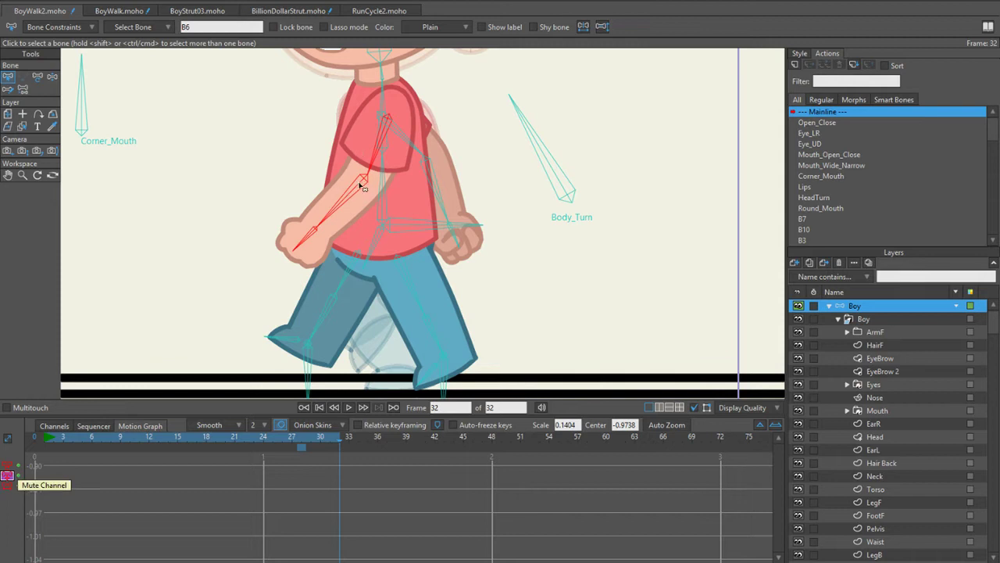
left_click(501, 204)
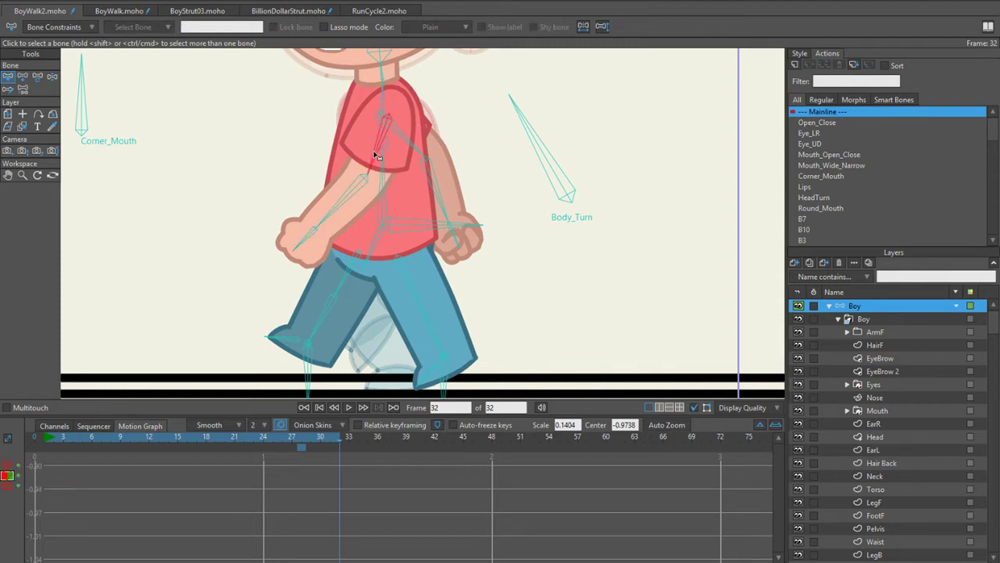
left_click(8, 475)
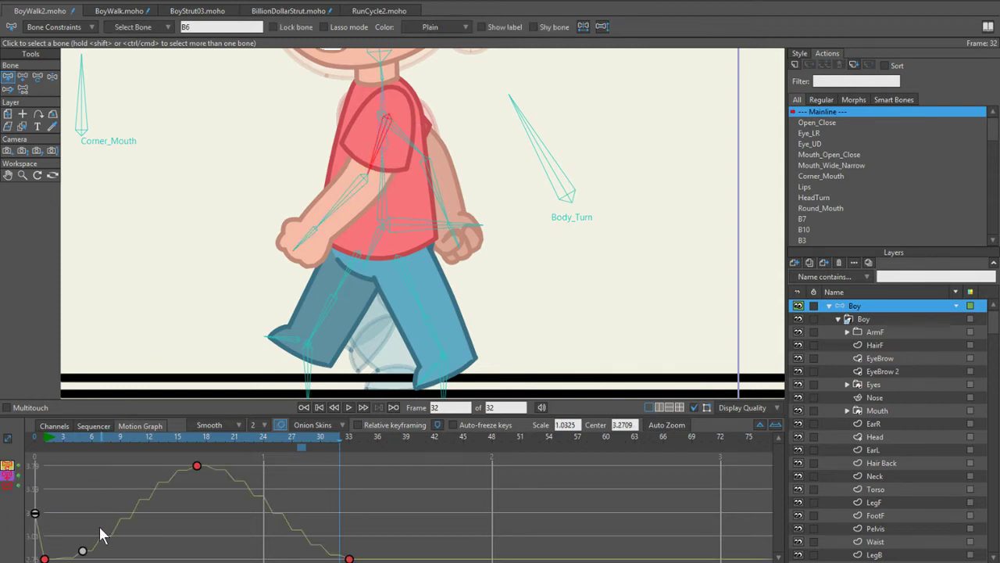
left_click(44, 436)
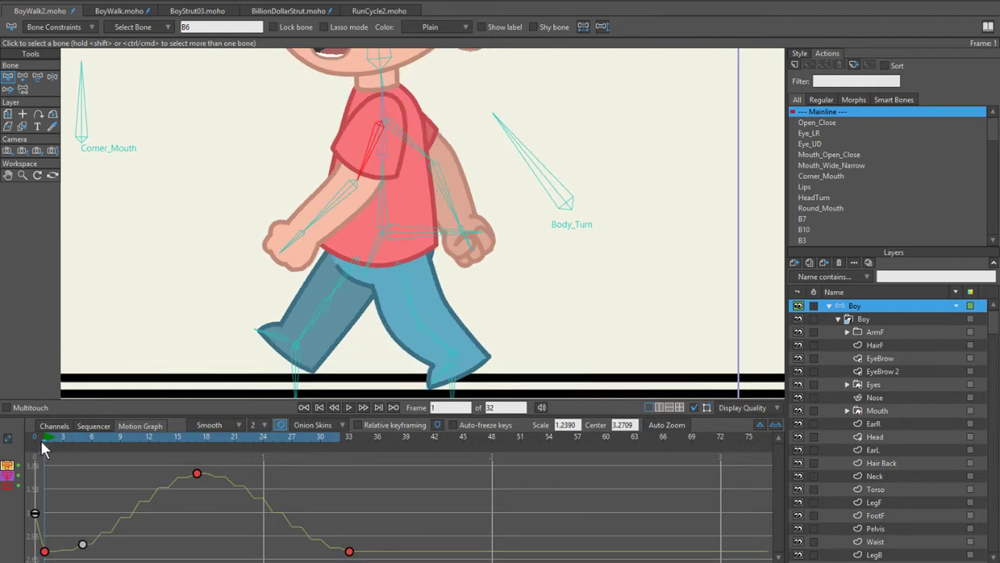
left_click_drag(40, 440, 82, 458)
mouse_move(82, 544)
left_mouse_down()
mouse_move(82, 533)
mouse_move(82, 543)
left_mouse_up()
left_click(59, 440)
left_click_drag(59, 439, 157, 451)
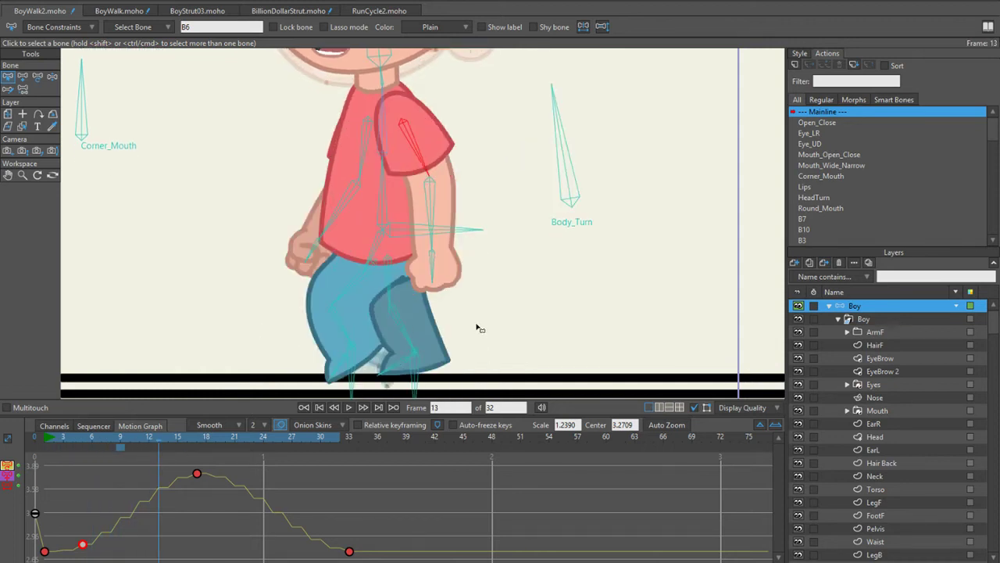
left_click(199, 445)
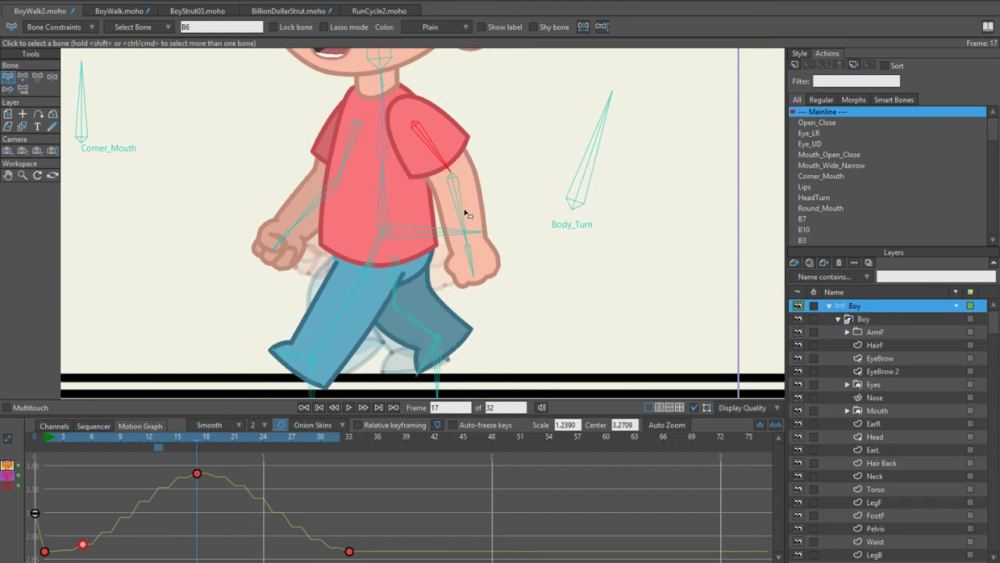
left_click(66, 422)
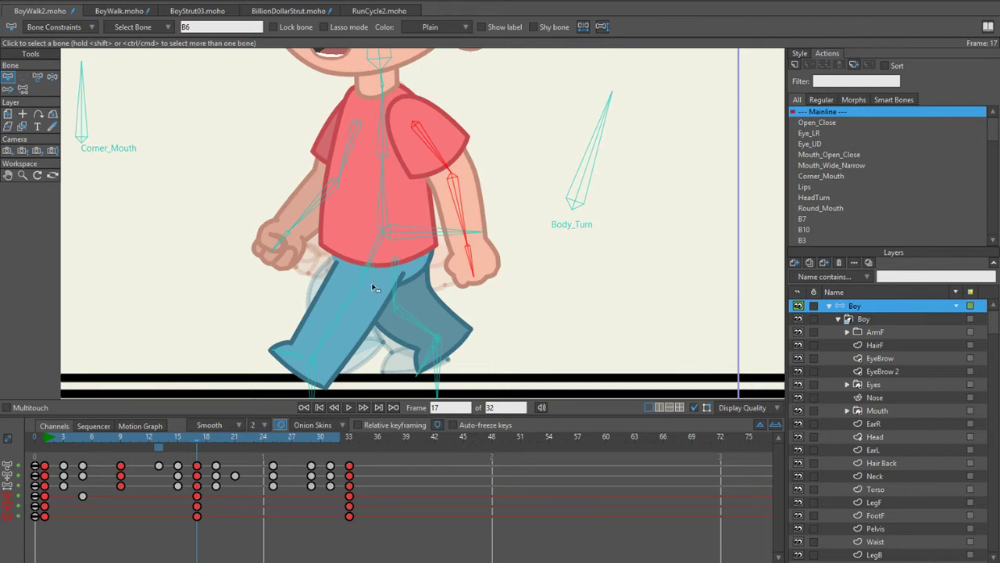
Step: Key the near arm's bones at frame 15, move that key to frame 13, and play the cycle
left_click_drag(185, 440, 180, 442)
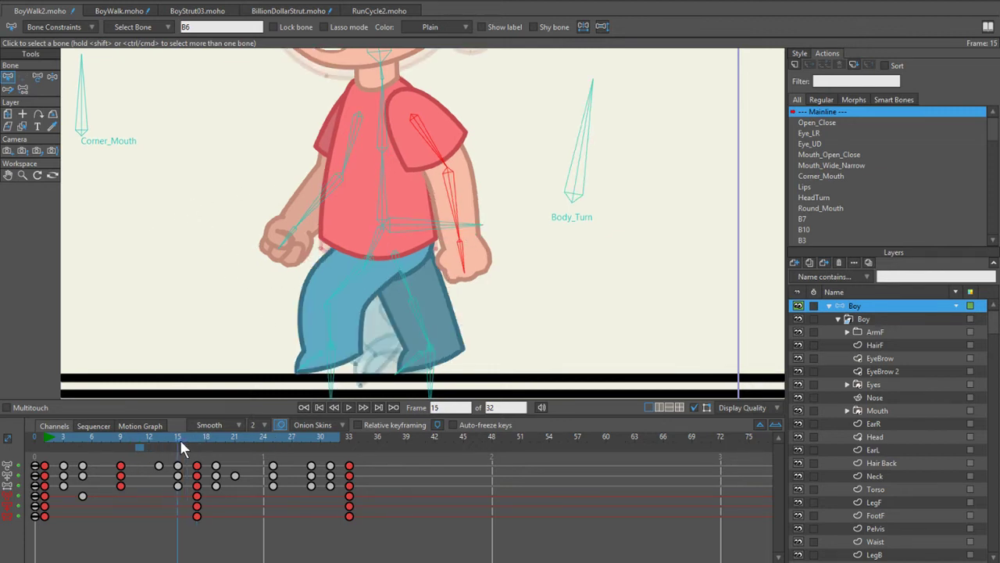
left_click_drag(177, 497, 157, 498)
key("space")
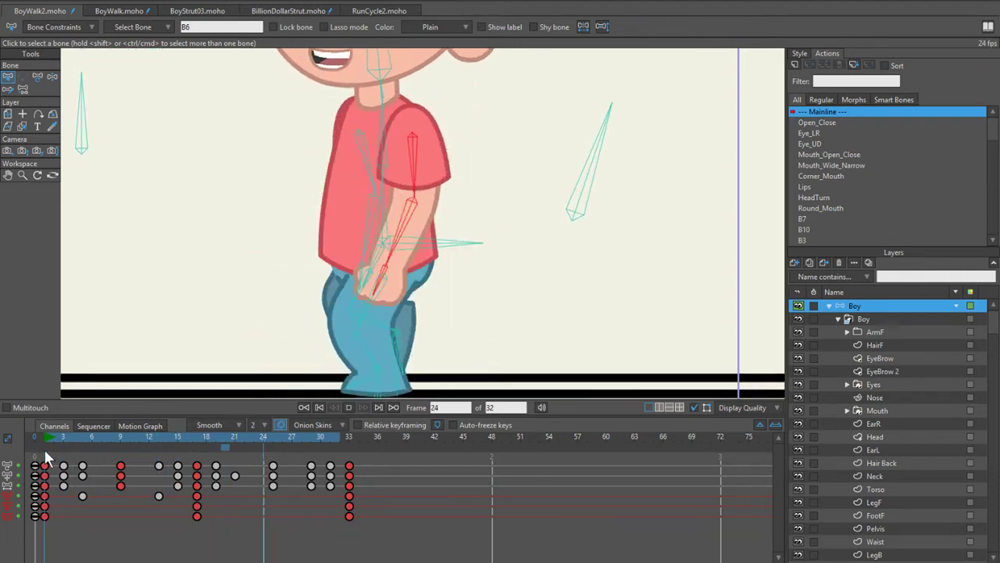
key("space")
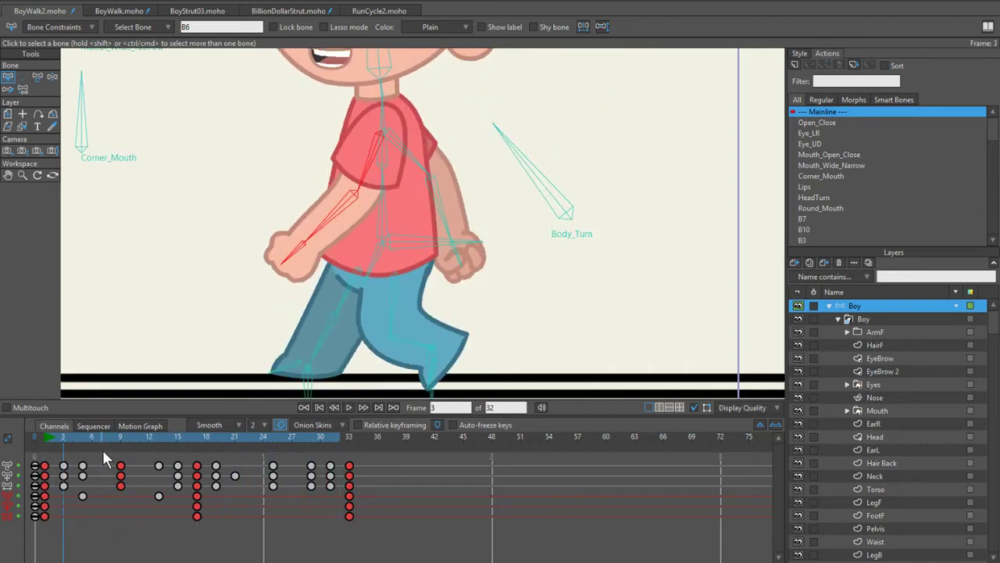
Step: Check the arm's motion up to frame 17, then key the near arm at frame 19 and move that key to frame 21
left_click_drag(45, 435, 102, 456)
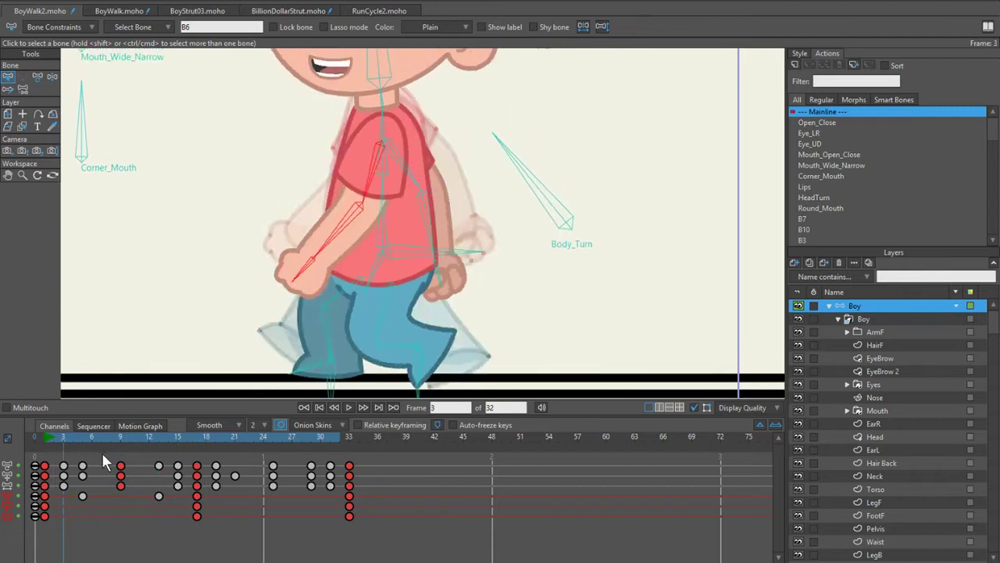
left_click_drag(186, 447, 202, 446)
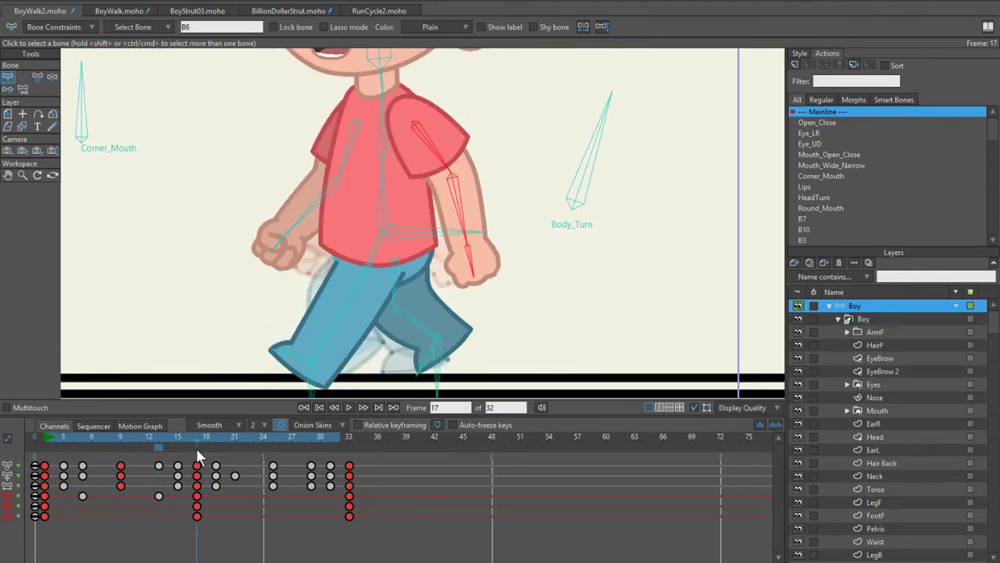
left_click_drag(197, 453, 216, 453)
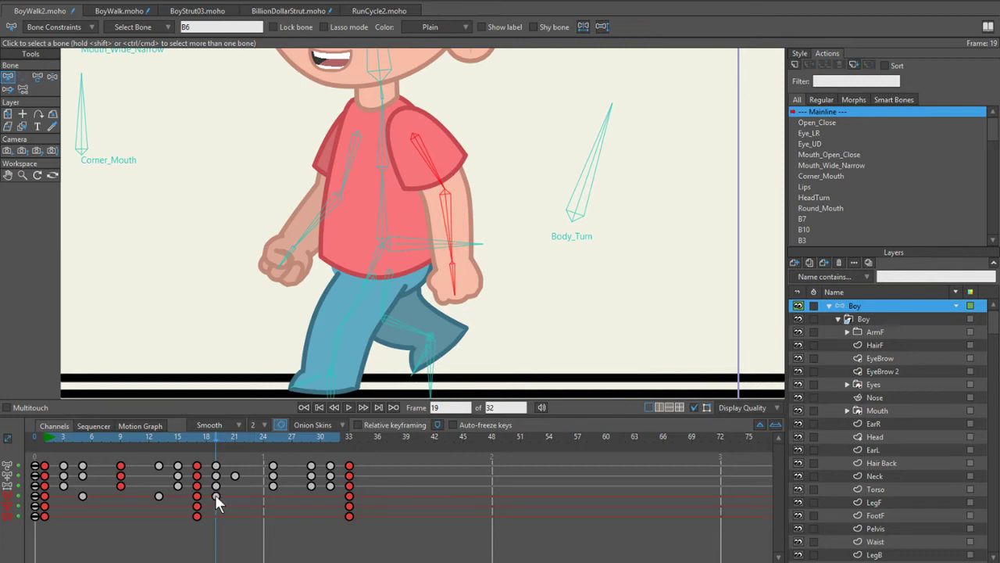
left_click_drag(215, 495, 235, 496)
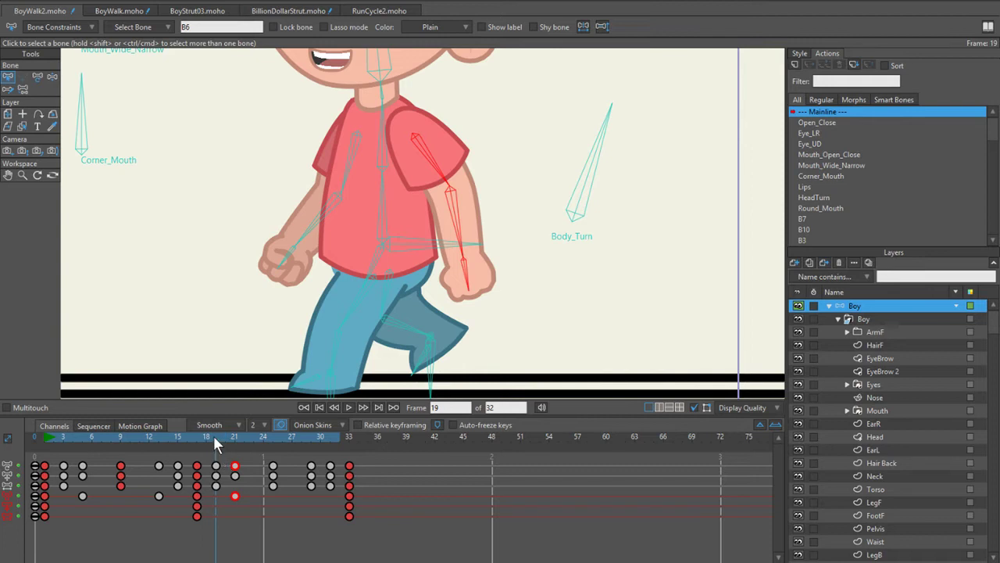
Step: Key the near arm at frame 31, move that key to frame 29, play the cycle, and return to frame 1
left_click_drag(213, 435, 346, 437)
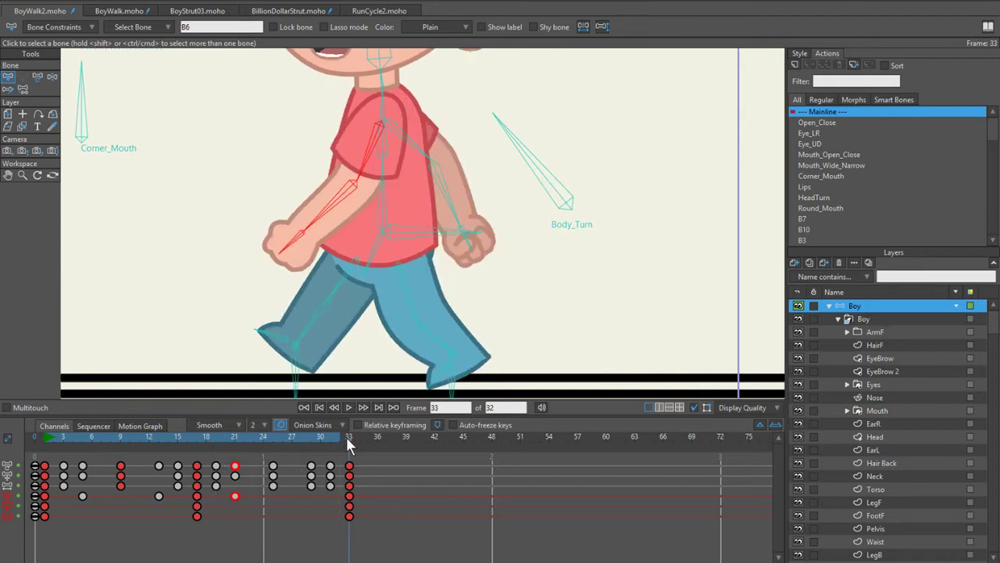
left_click(329, 496)
left_click_drag(329, 497, 311, 497)
left_click(311, 496)
left_click_drag(314, 450, 37, 449)
key("space")
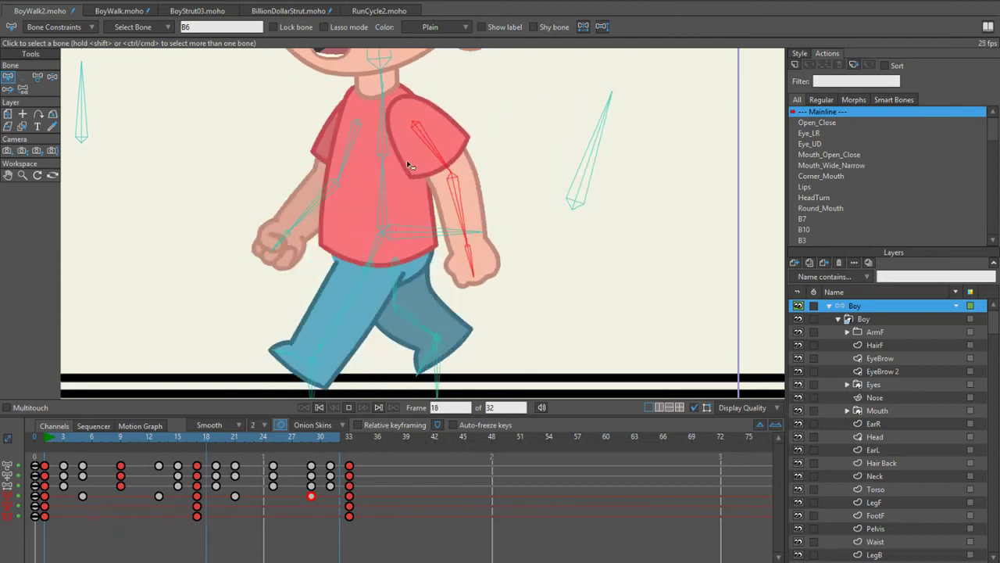
key("space")
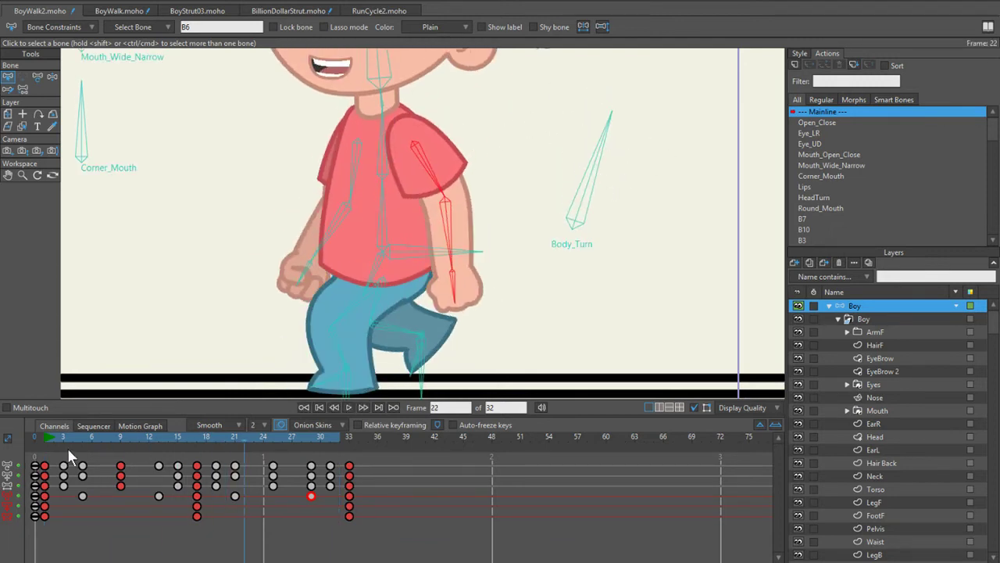
left_click(47, 437)
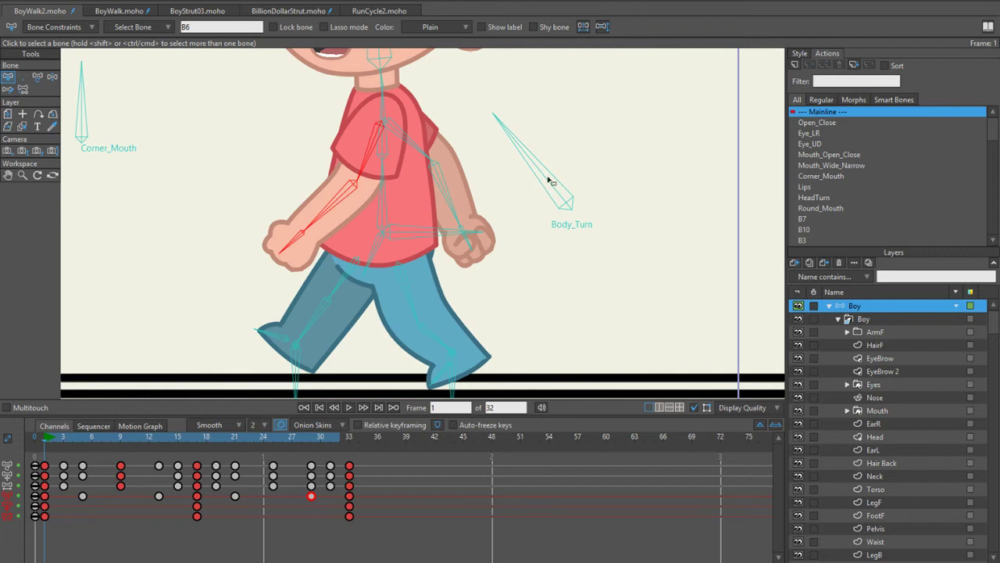
Step: Select the Body_Turn bone and display its rotation curve in the motion graph
left_click(549, 181)
left_click(135, 426)
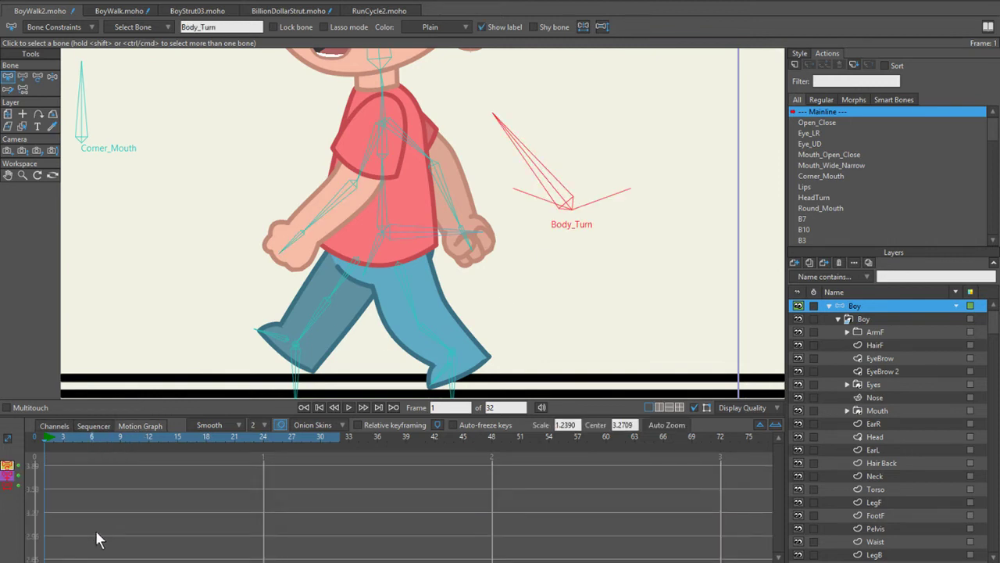
left_click(7, 479)
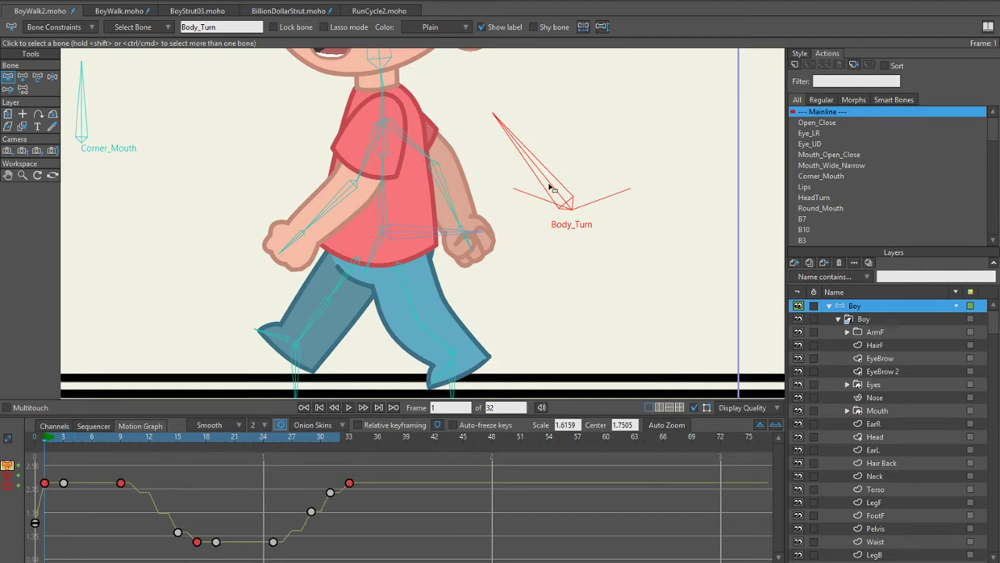
Step: Delete all the Body_Turn bone's in-between keys, keeping only those at frames 1, 17 and 33, and play the cycle
left_click(53, 427)
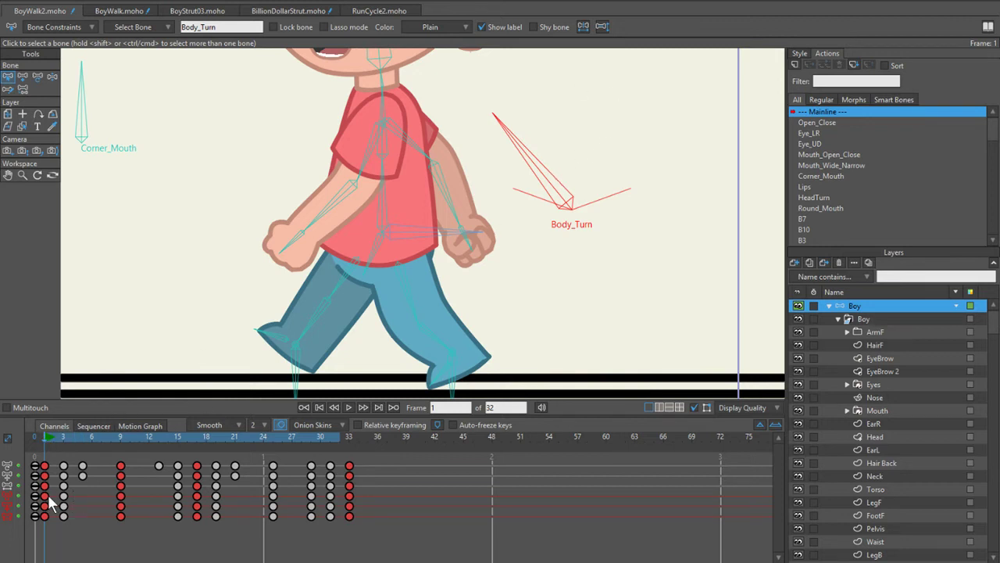
left_click_drag(52, 497, 183, 547)
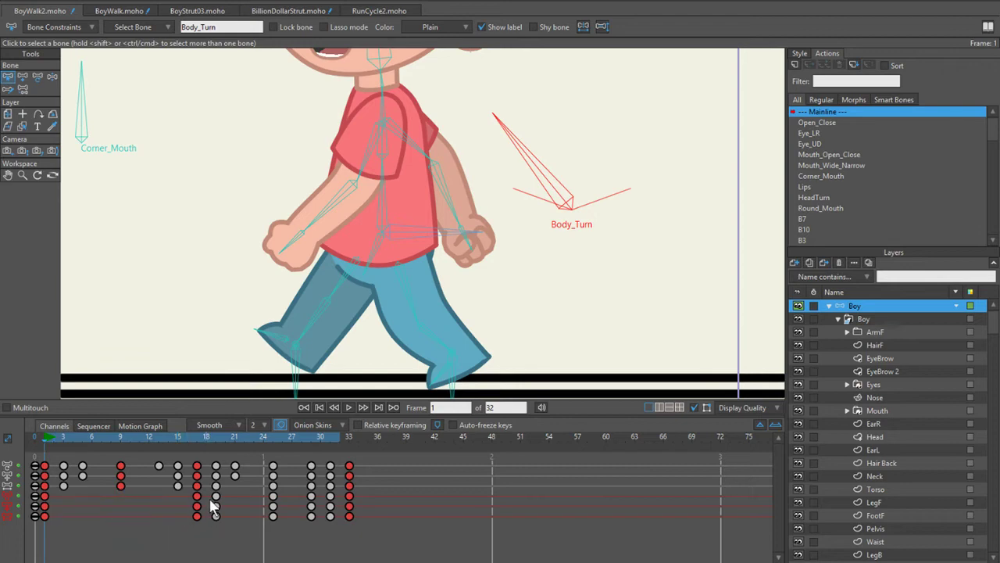
left_click_drag(209, 495, 348, 557)
key("Delete")
key("space")
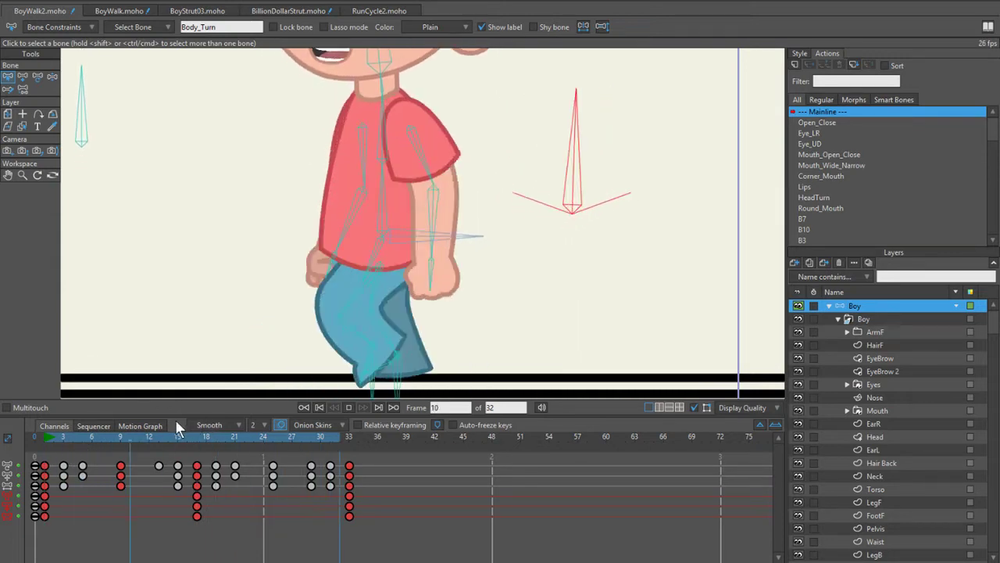
key("space")
Step: Rotate the Body_Turn bone further clockwise at frame 17 to widen the body's turn, checking its motion curve and playing the cycle
left_click(141, 426)
left_click(44, 437)
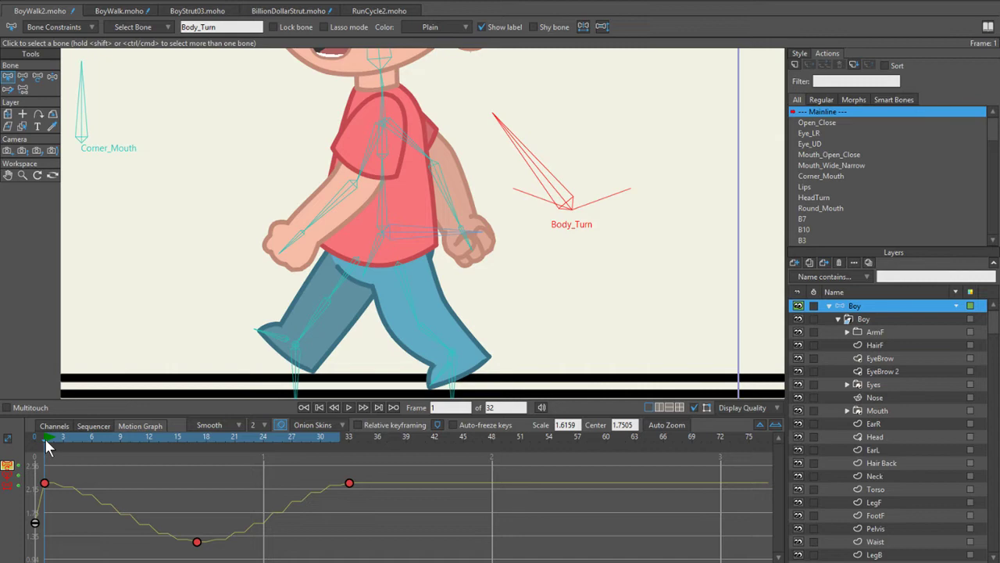
left_click_drag(45, 440, 196, 469)
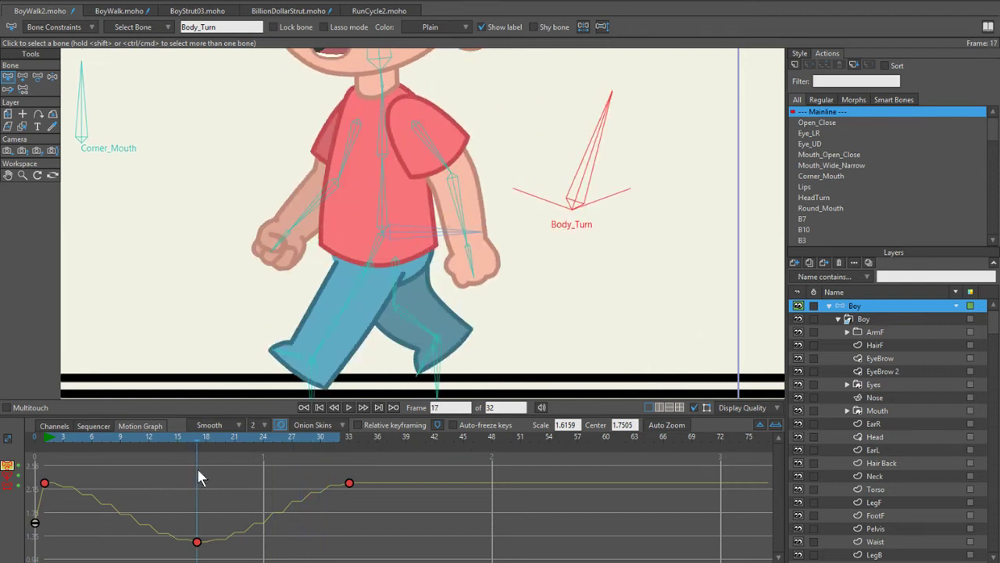
key("z")
left_click_drag(588, 156, 600, 162)
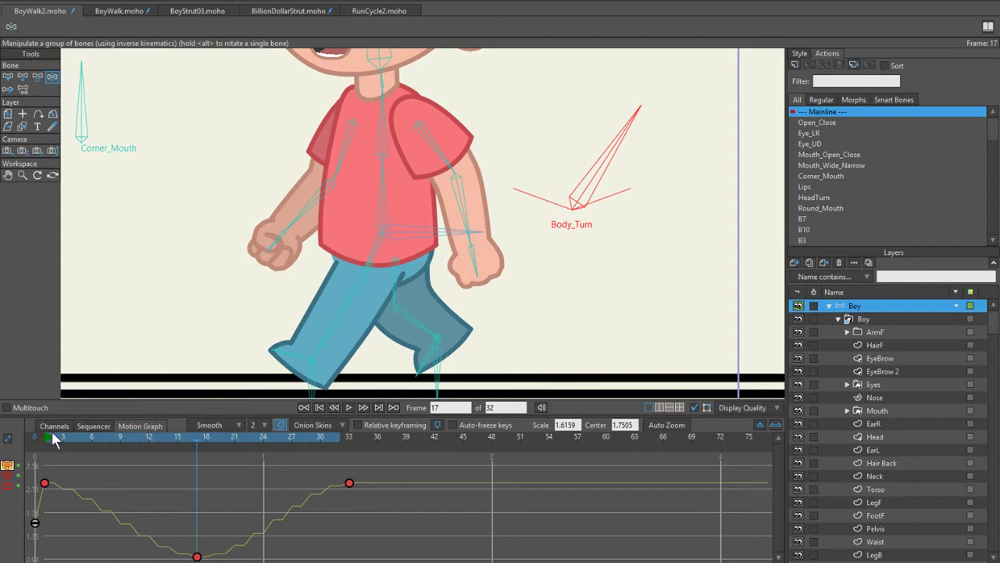
left_click_drag(53, 440, 193, 454)
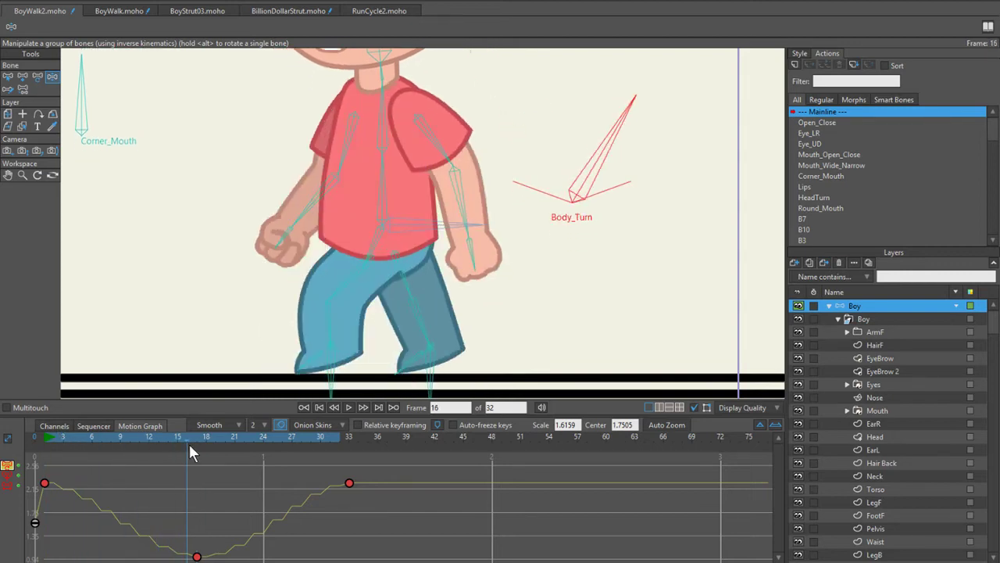
key("space")
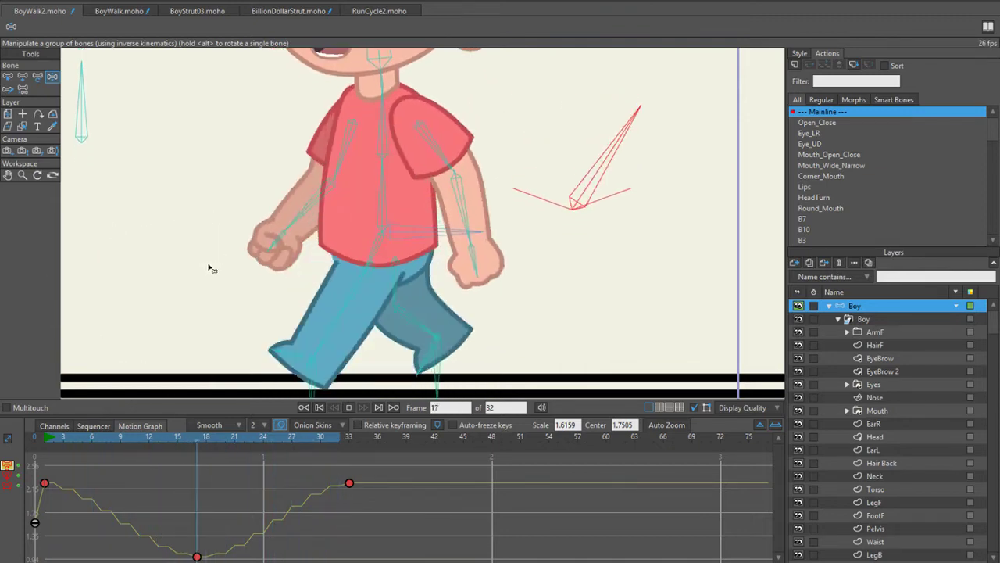
Step: At frame 5, rotate the near arm's forearm and hand bones further forward so they drag behind the upper arm
left_click(46, 434)
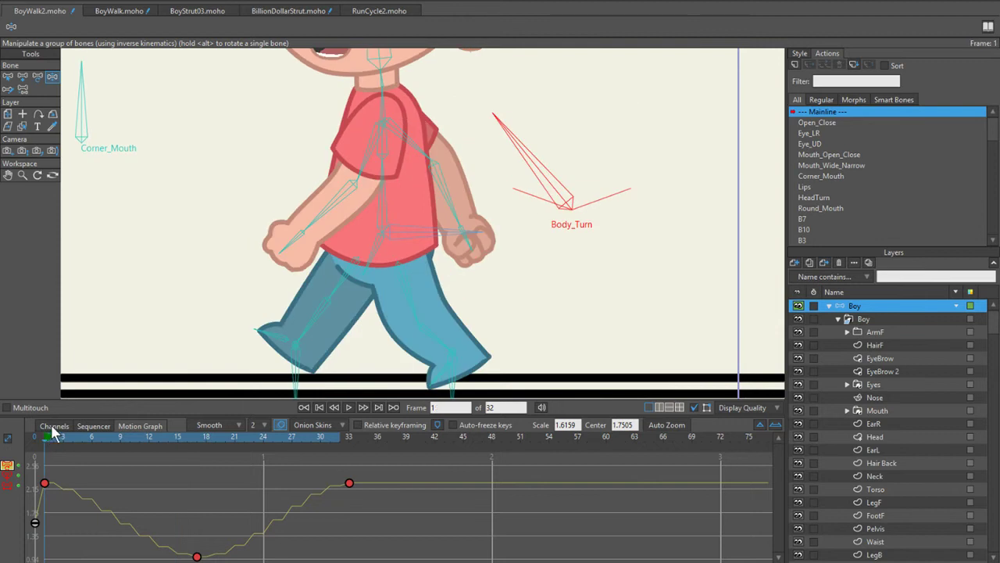
left_click(53, 426)
scroll(350, 224, "down", 2)
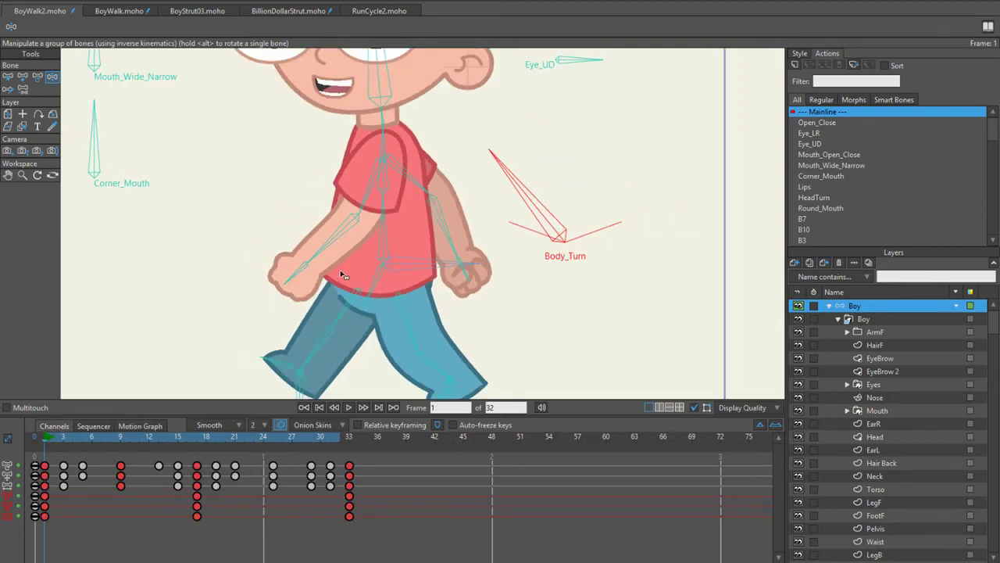
scroll(342, 275, "up", 1)
scroll(352, 240, "up", 2)
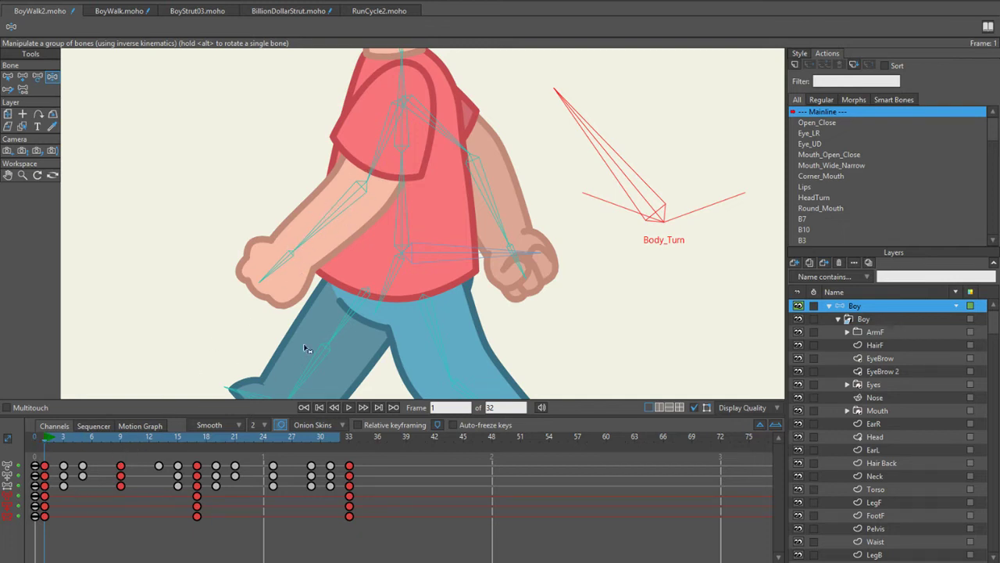
key("b")
left_click(352, 212)
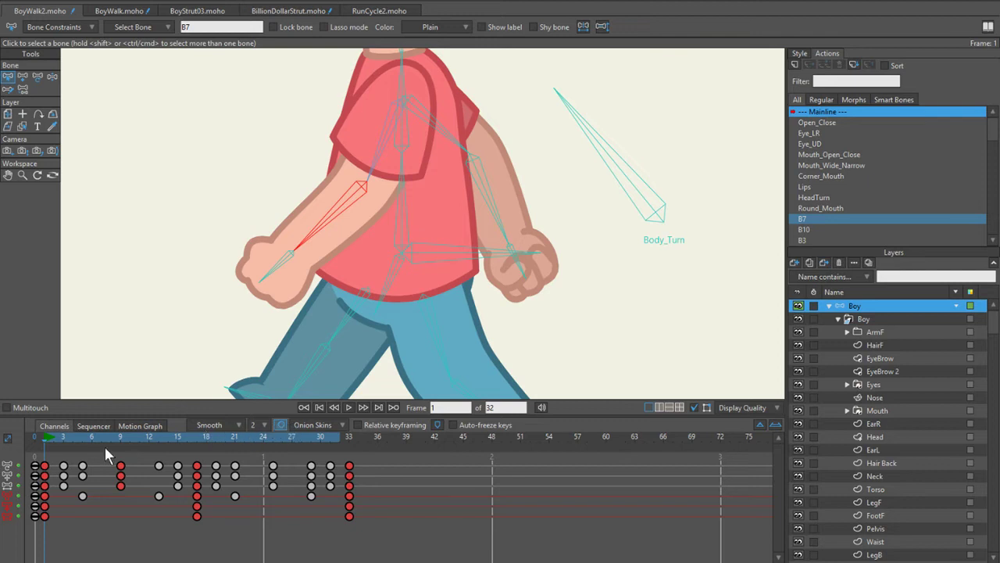
left_click(77, 437)
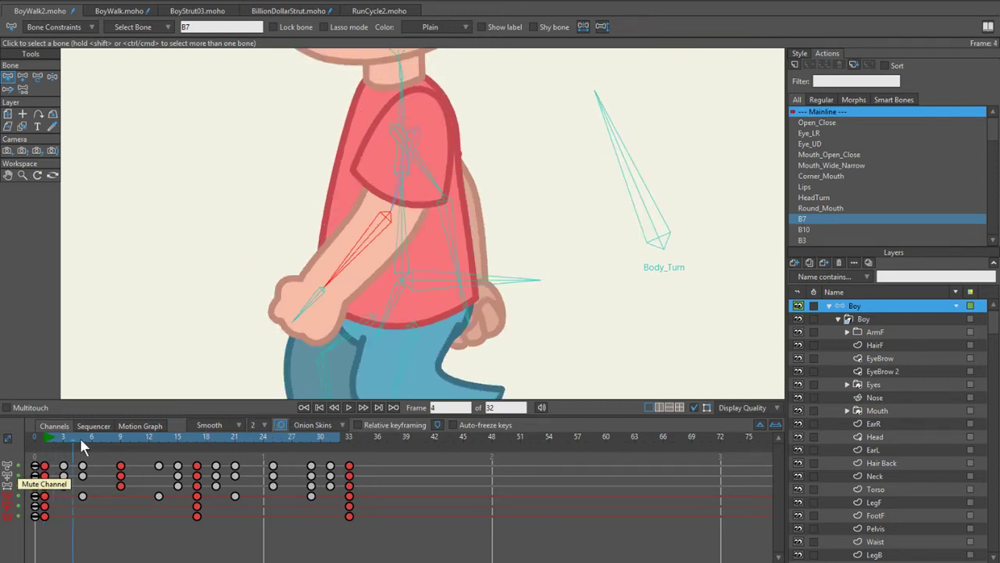
left_click(80, 438)
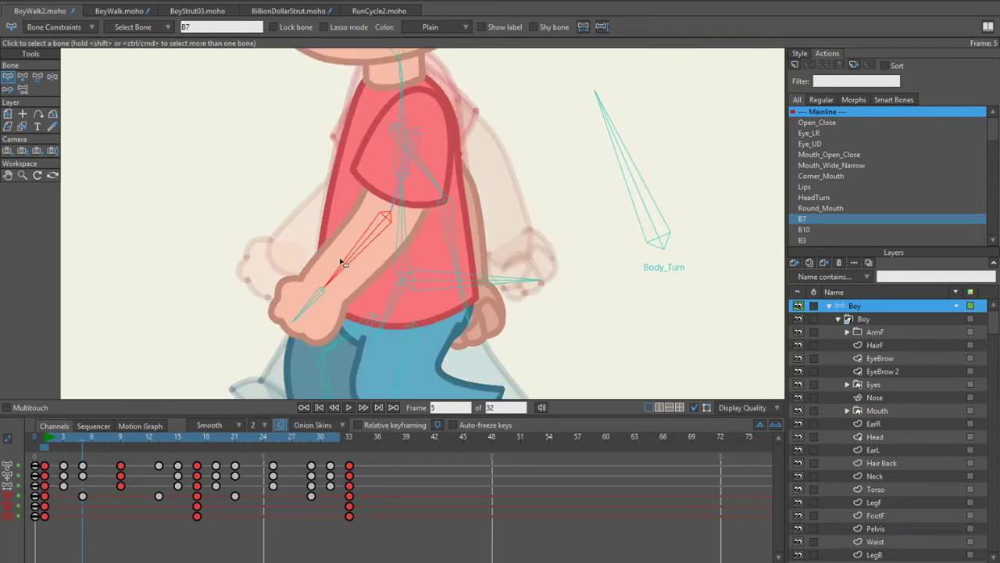
key("z")
left_click_drag(345, 258, 335, 255)
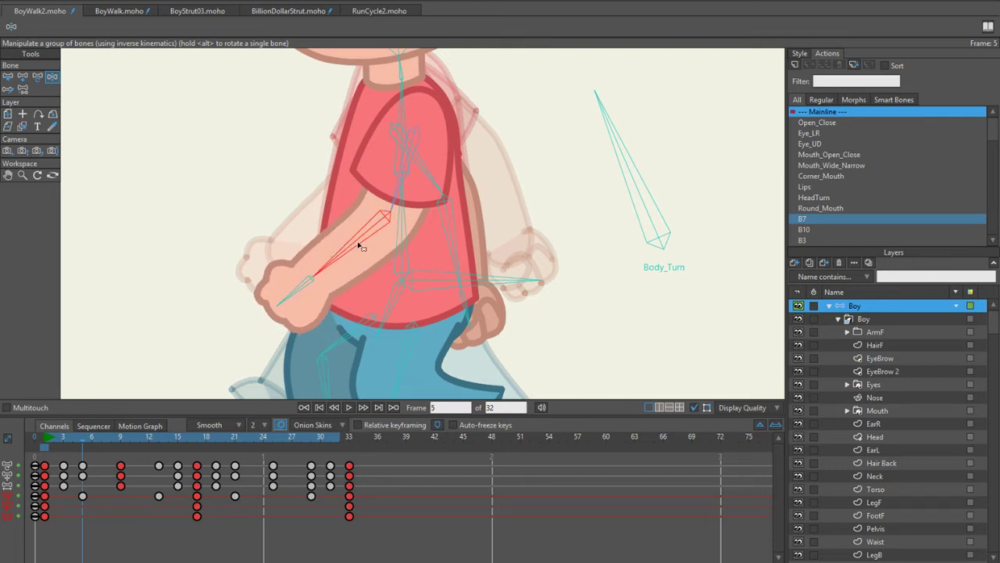
left_click_drag(297, 295, 281, 290)
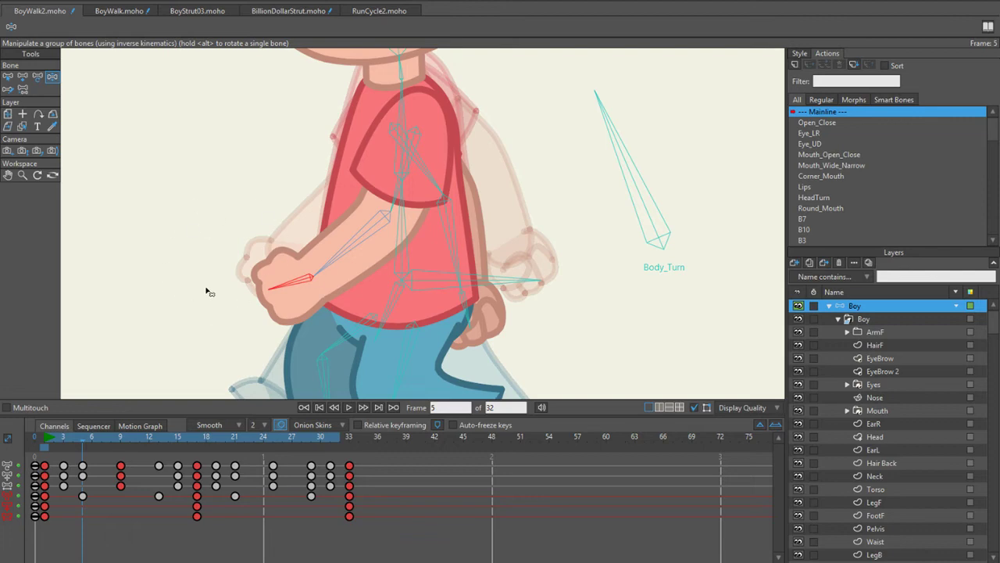
Step: At frame 21, rotate the near arm's forearm and hand bones further back, and play the cycle to check the drag
left_click_drag(43, 435, 236, 466)
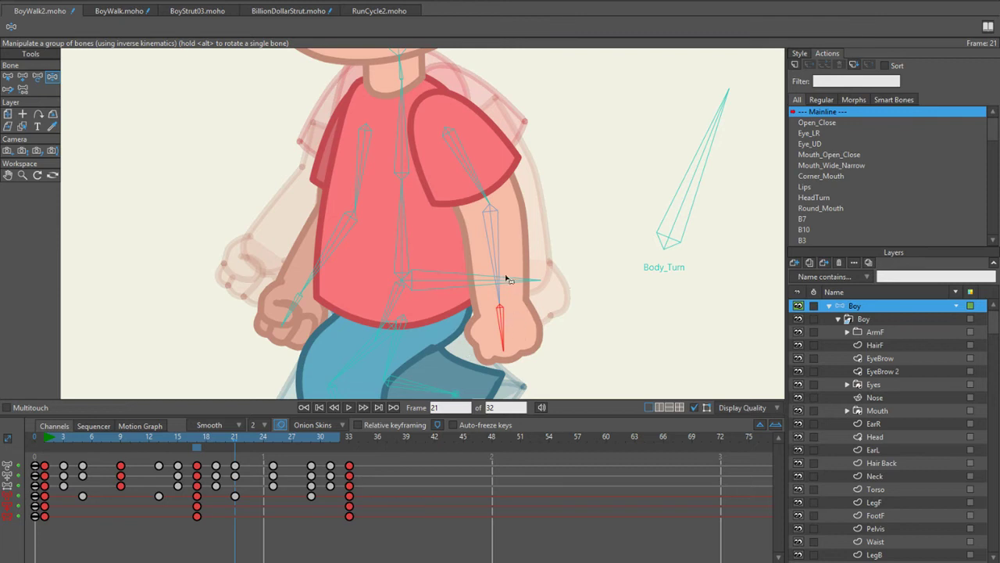
left_click_drag(498, 268, 509, 265)
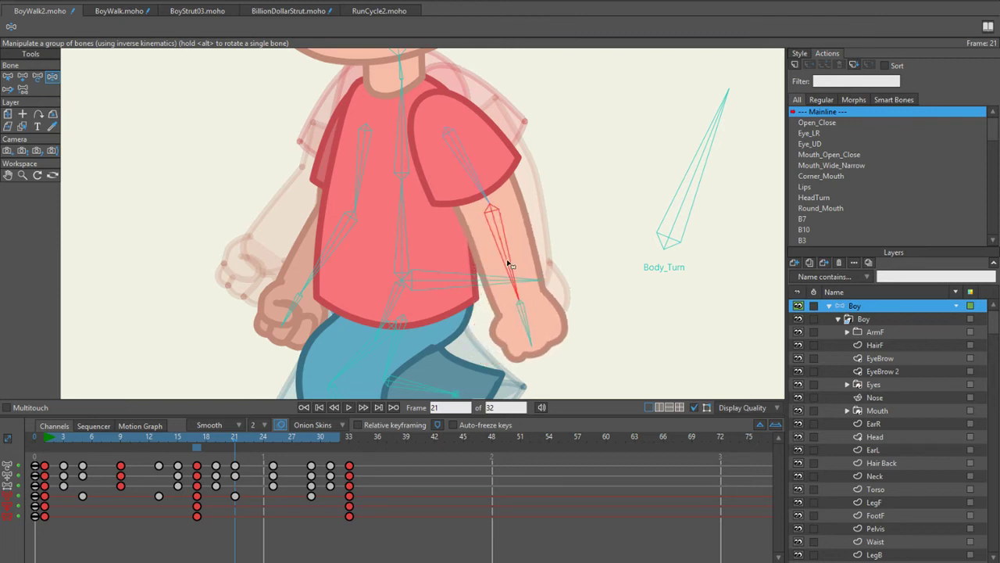
left_click_drag(528, 313, 536, 315)
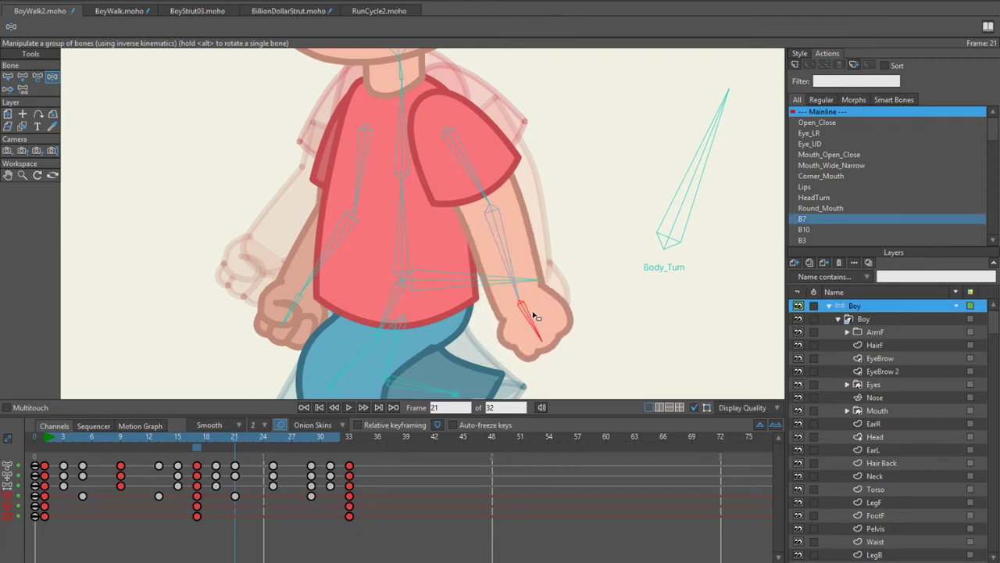
left_click_drag(238, 434, 336, 435)
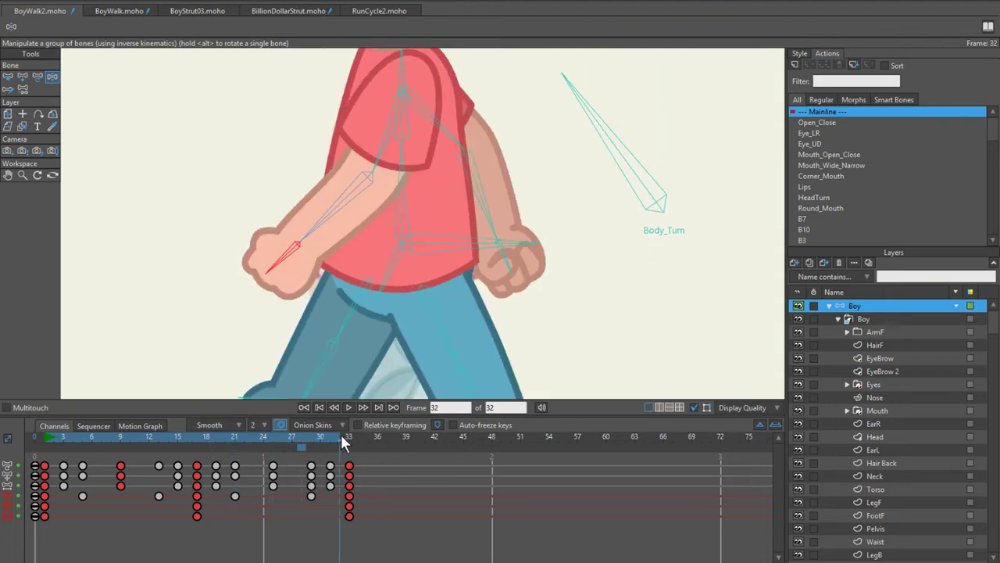
key("space")
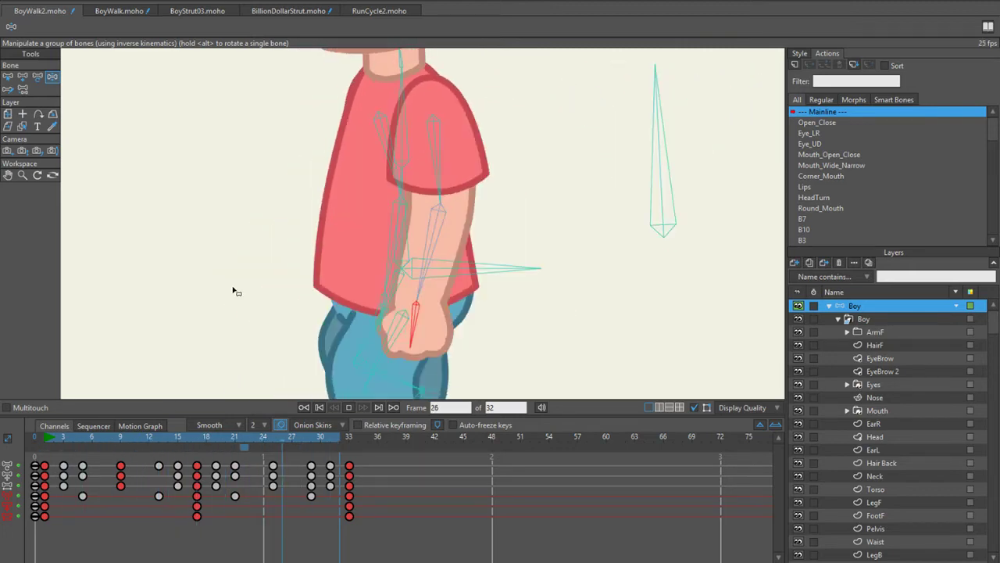
key("space")
Step: At frame 3, rotate the near hand down against an onion skin of frame 1, play the cycle, and return to frame 1
left_click_drag(97, 438, 57, 445)
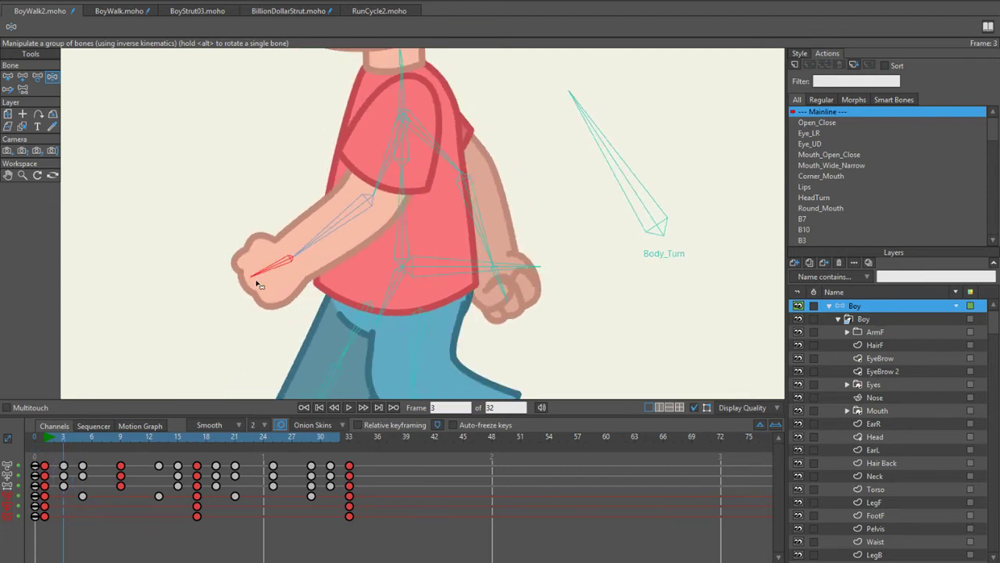
left_click(42, 454)
scroll(234, 282, "up", 2)
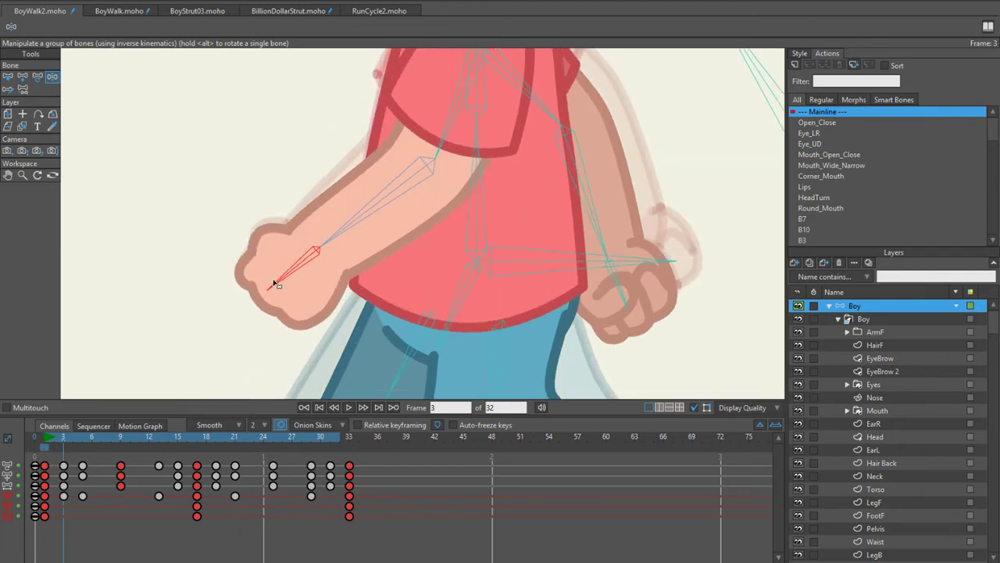
key("space")
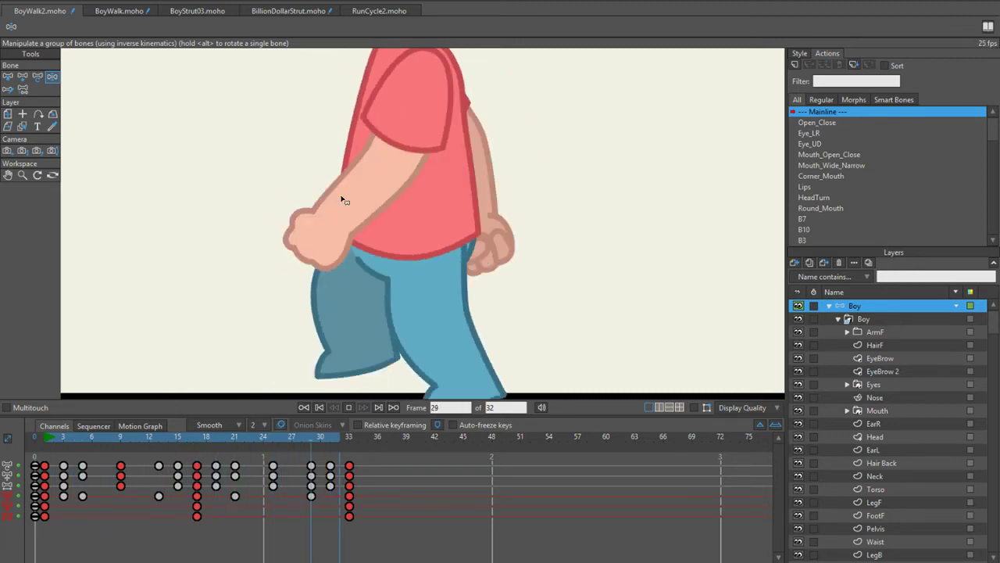
left_click(45, 437)
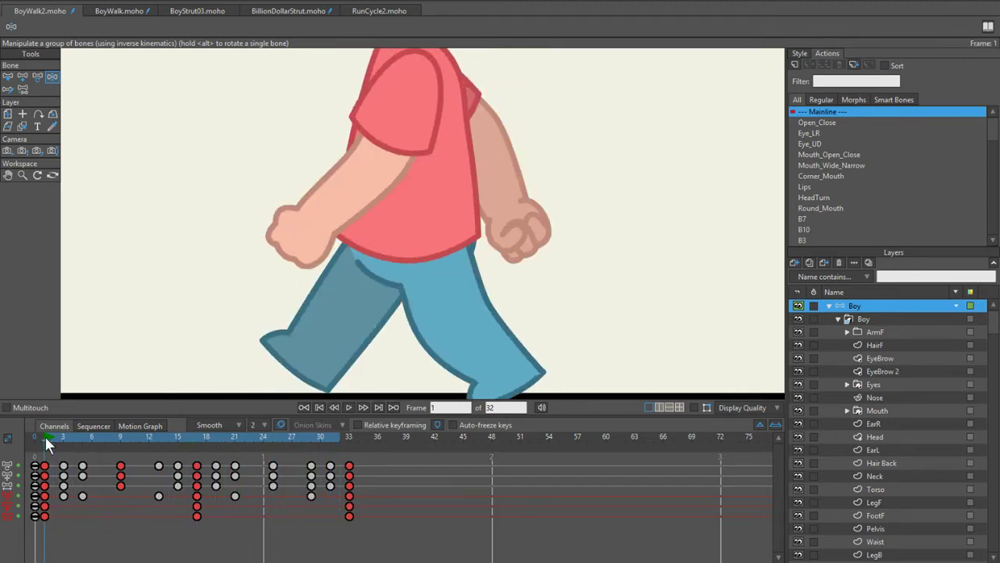
Step: Show the bones again, select the far arm's bones, and key them at frame 5 and frame 21
left_click(694, 407)
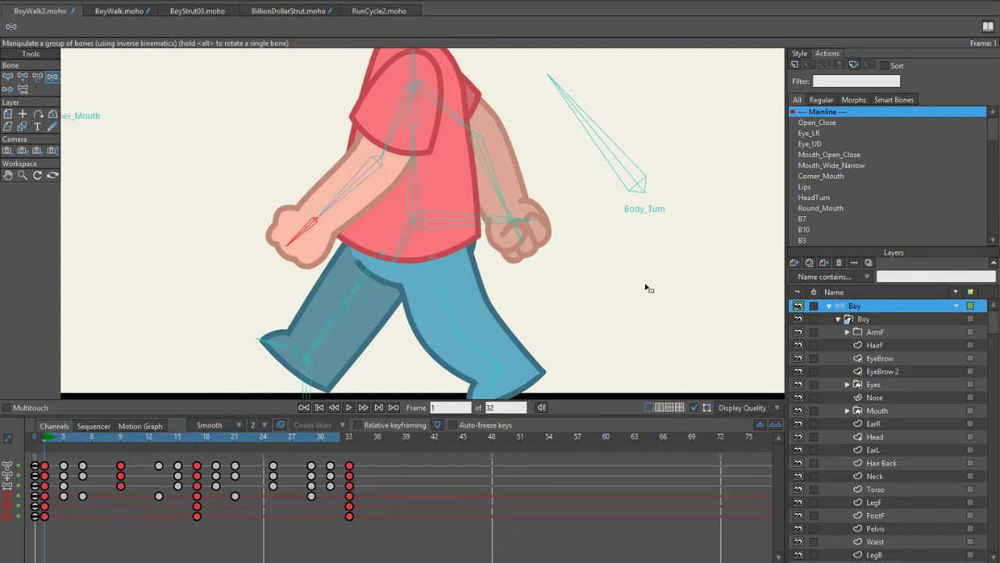
key("b")
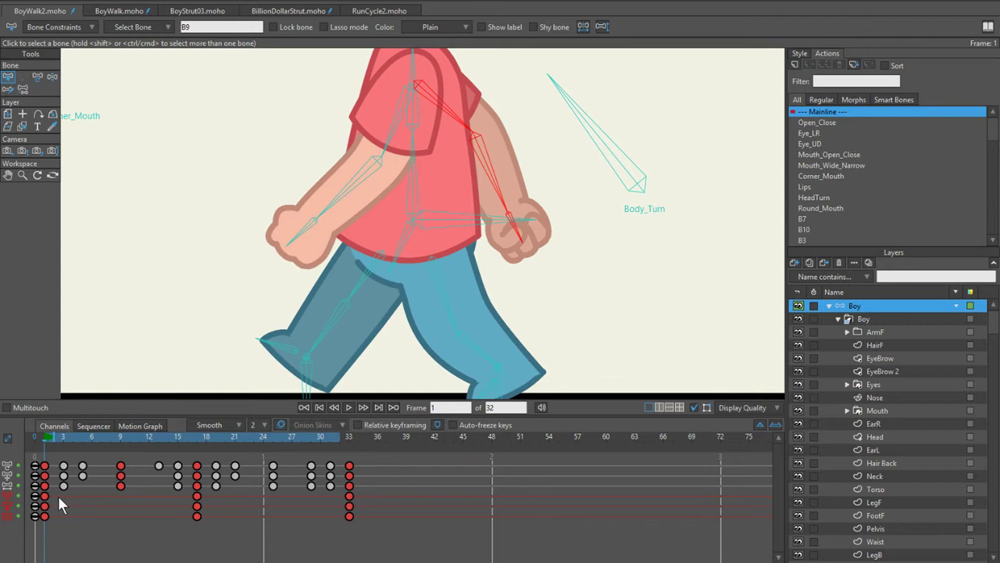
left_click(82, 496, "alt")
left_click_drag(121, 435, 197, 437)
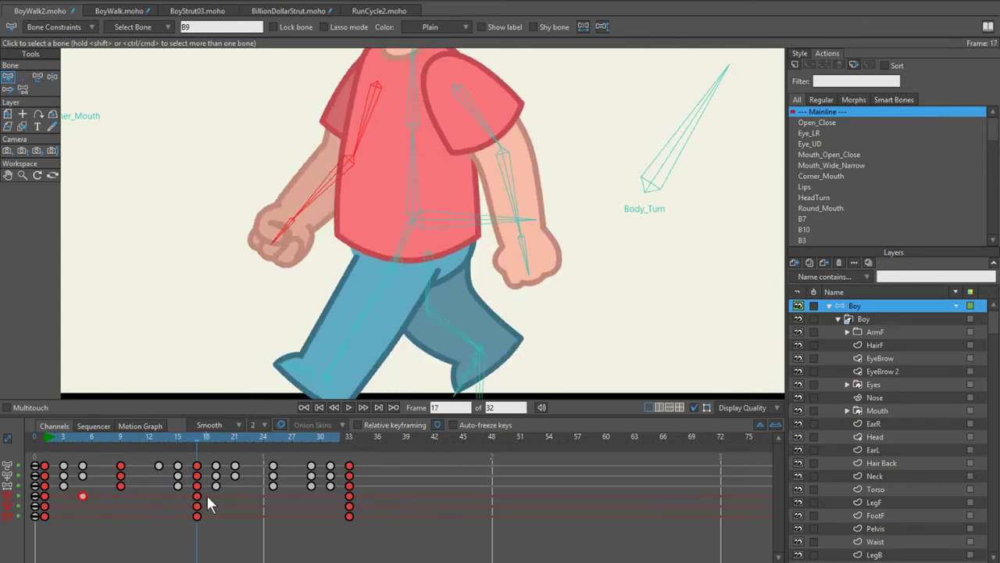
left_click(234, 495, "alt")
Step: Key the far arm's bones at frame 15 and move that key to frame 13
left_click_drag(331, 445, 195, 467)
left_click(179, 450)
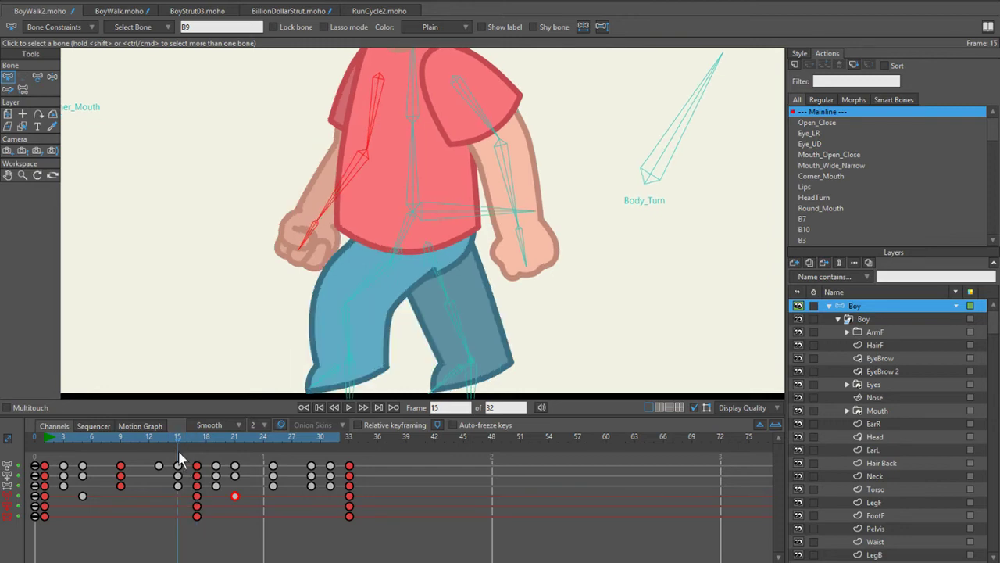
left_click(177, 496, "alt")
left_click_drag(176, 496, 159, 496)
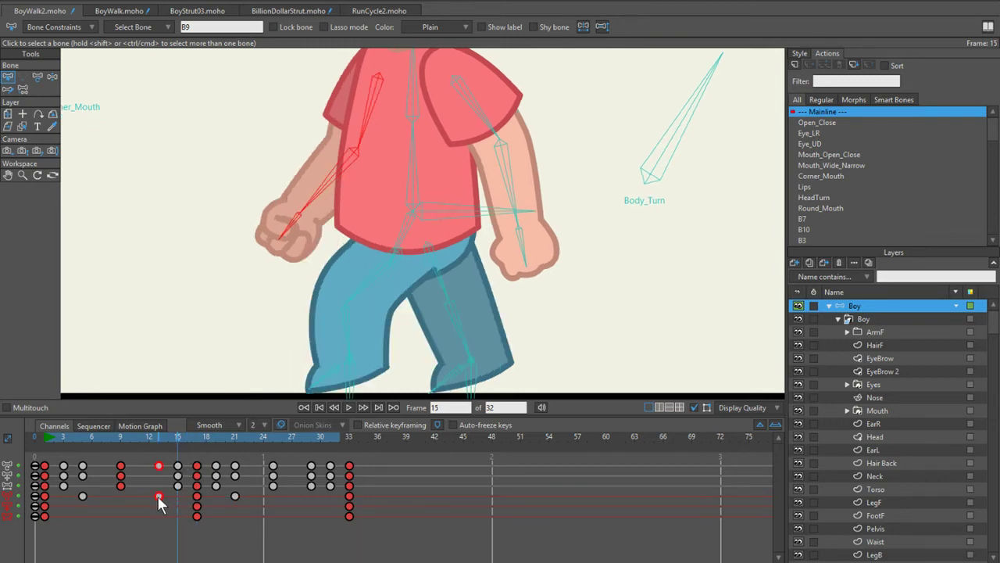
Step: Select the bones of both arms, delete their keys at frames 13 and 29, and play the cycle
left_click_drag(152, 434, 43, 448)
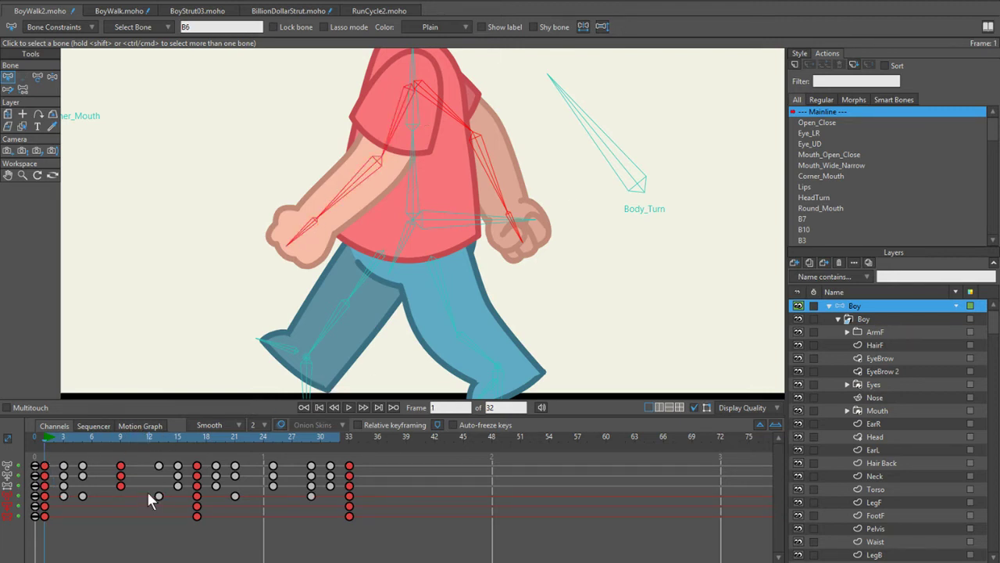
key("Delete")
key("space")
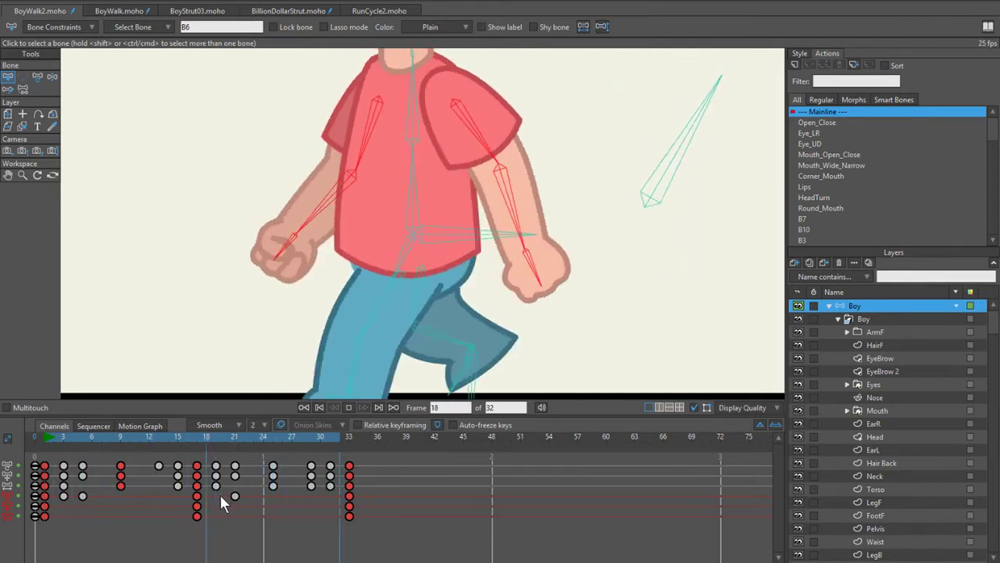
left_click_drag(127, 441, 180, 440)
left_click(348, 408)
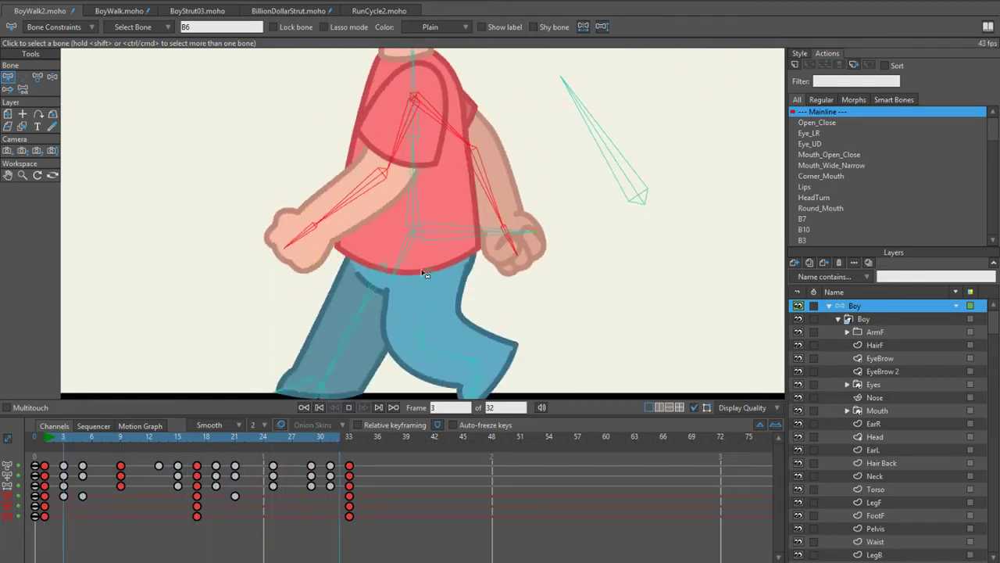
Step: Compare the arm swing in playback with and without the arm keys at frames 13 and 29, and return to frame 1
left_click(348, 407)
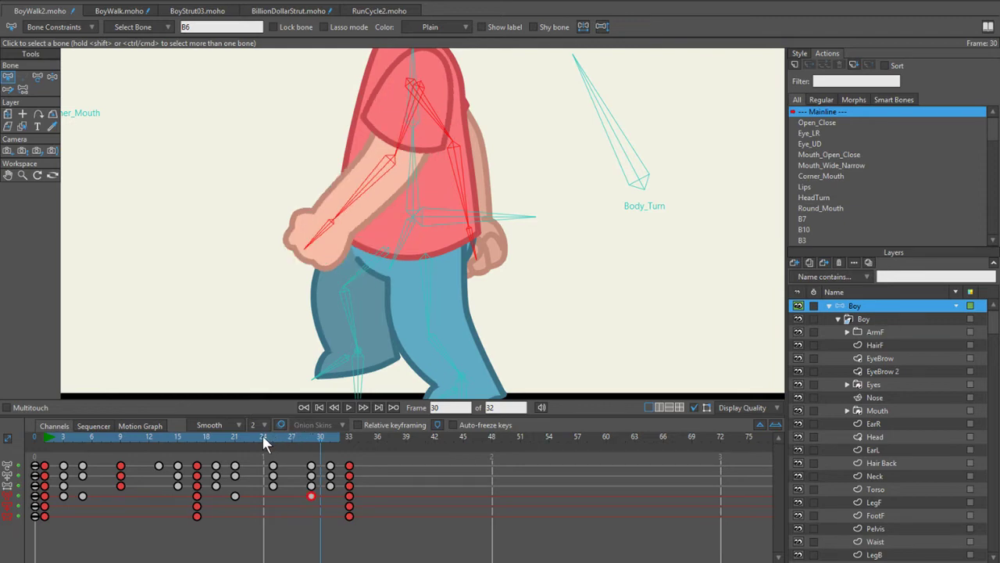
key("space")
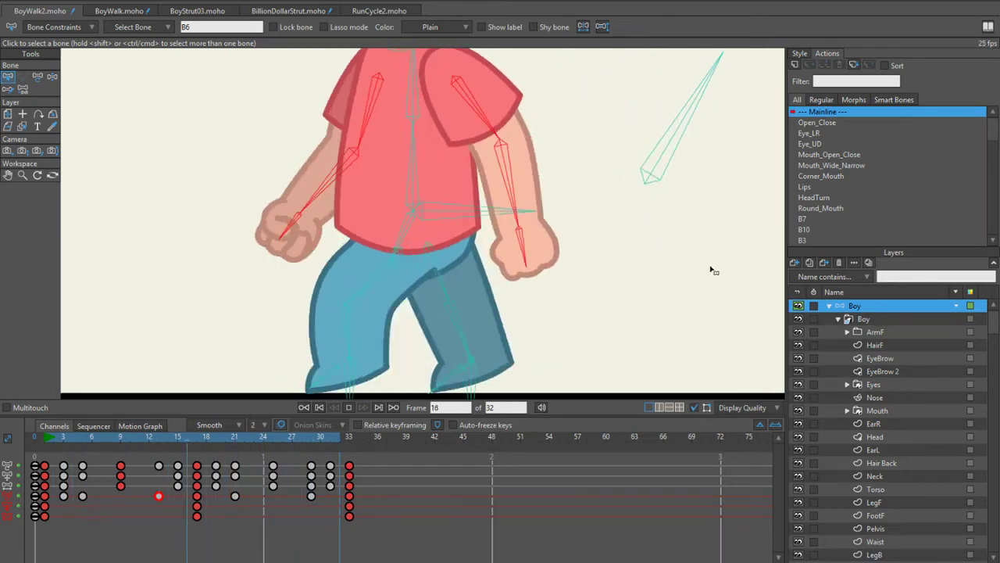
key("space")
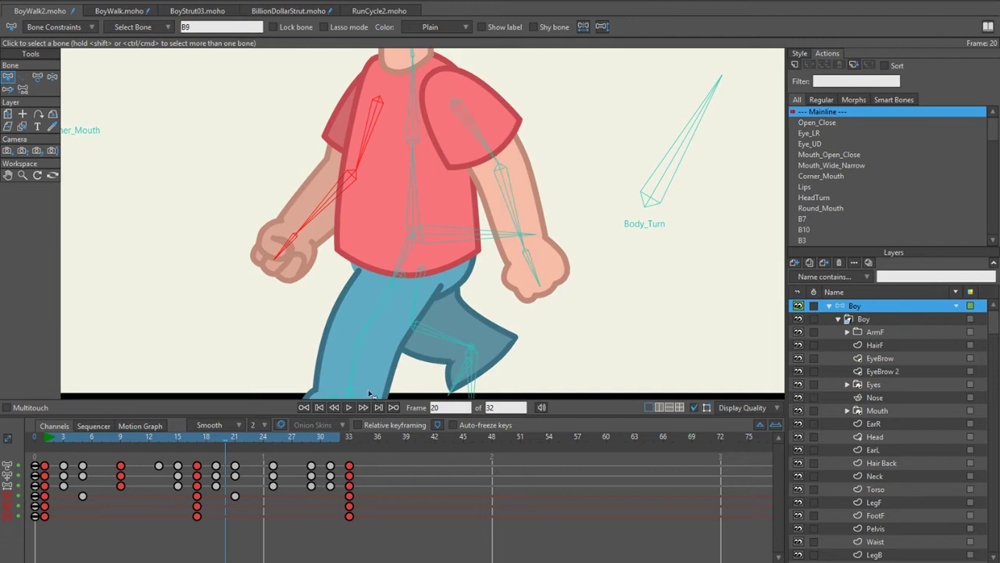
key("space")
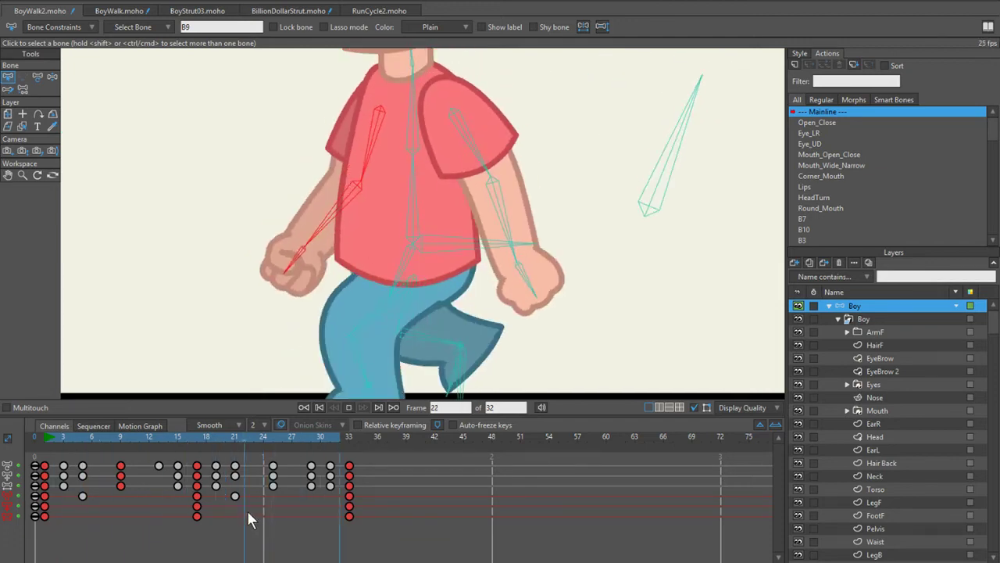
key("space")
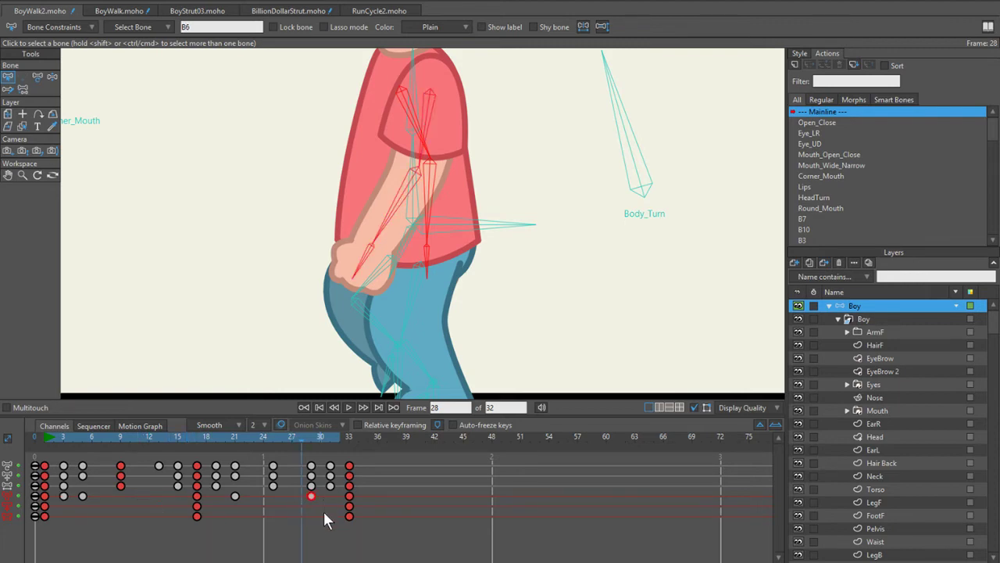
key("space")
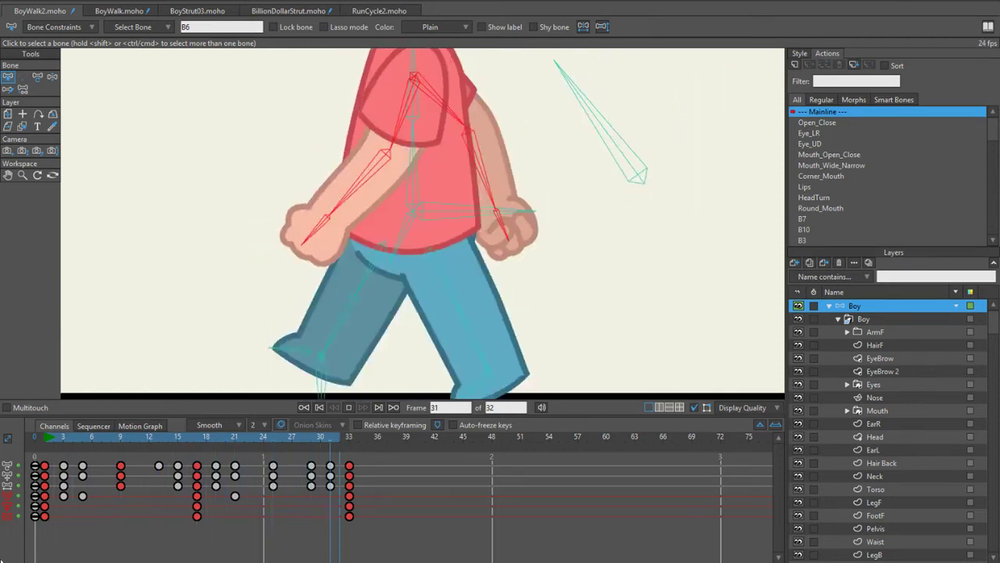
key("space")
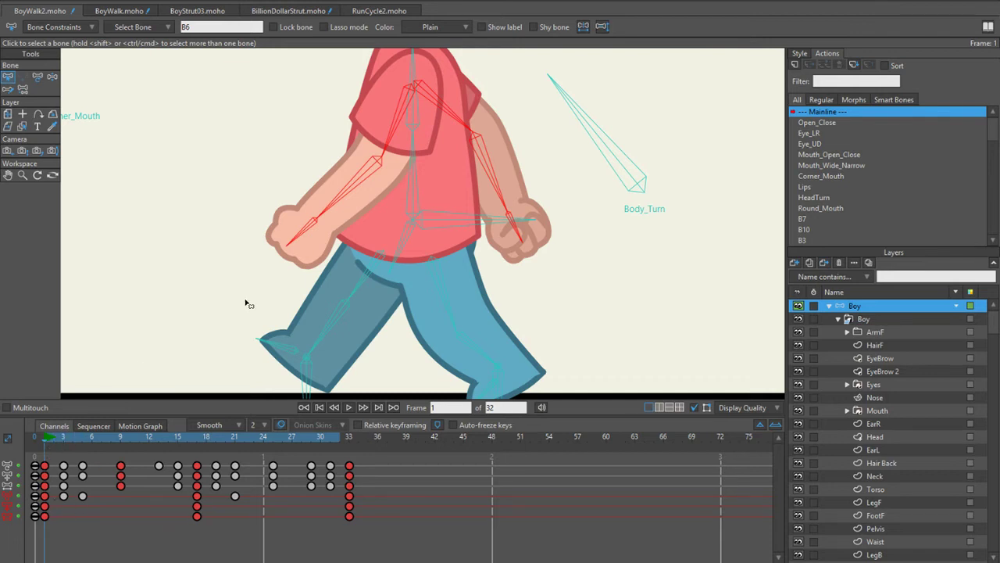
Step: Select the far arm's bones, then play and scrub the cycle to check that arm's swing
left_click(558, 182)
left_click(449, 114)
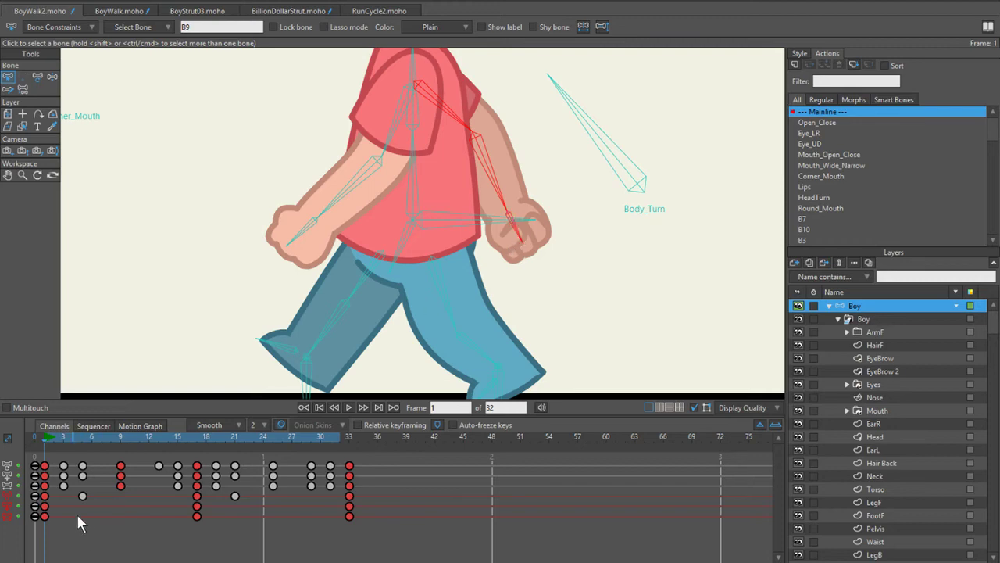
key("space")
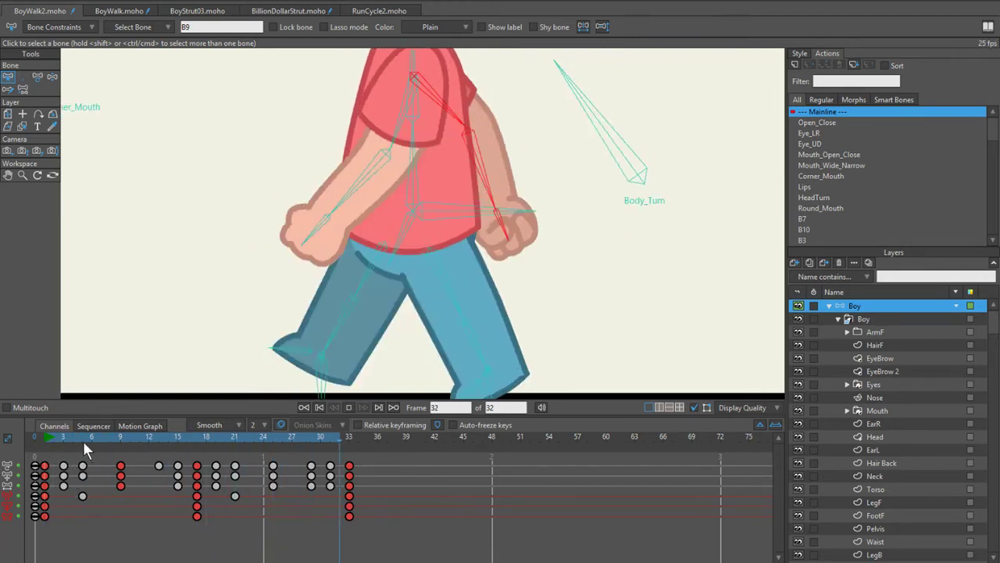
key("space")
left_click_drag(61, 444, 139, 446)
left_click(207, 468)
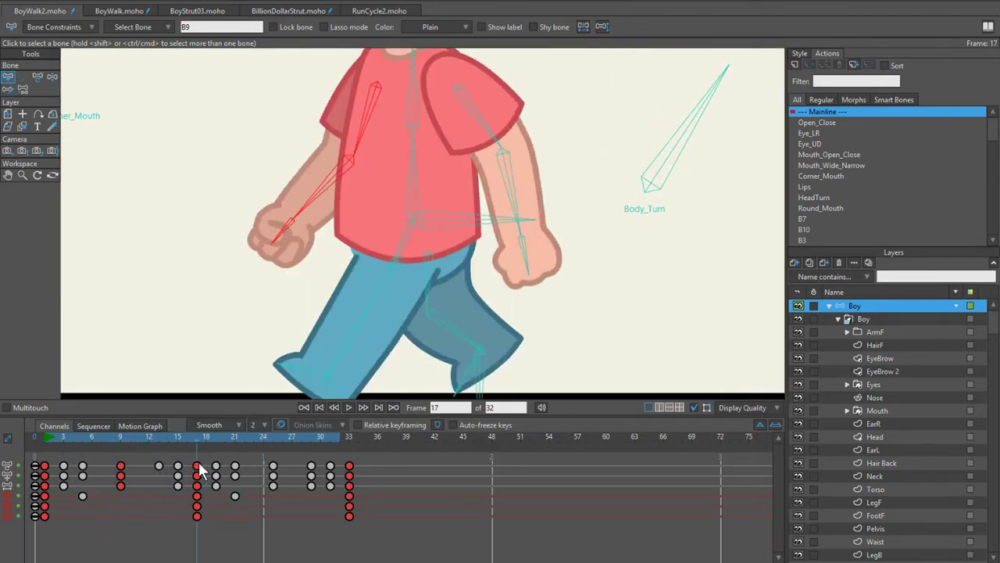
key("space")
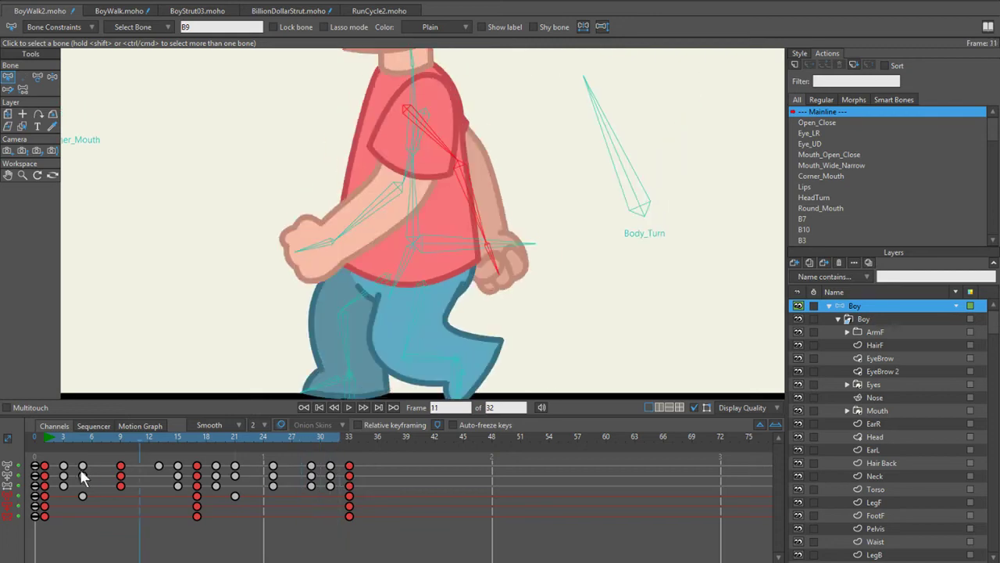
Step: Go to frame 5 and turn on onion skins with only frame 1 as the reference
left_click(82, 477)
left_click(281, 425)
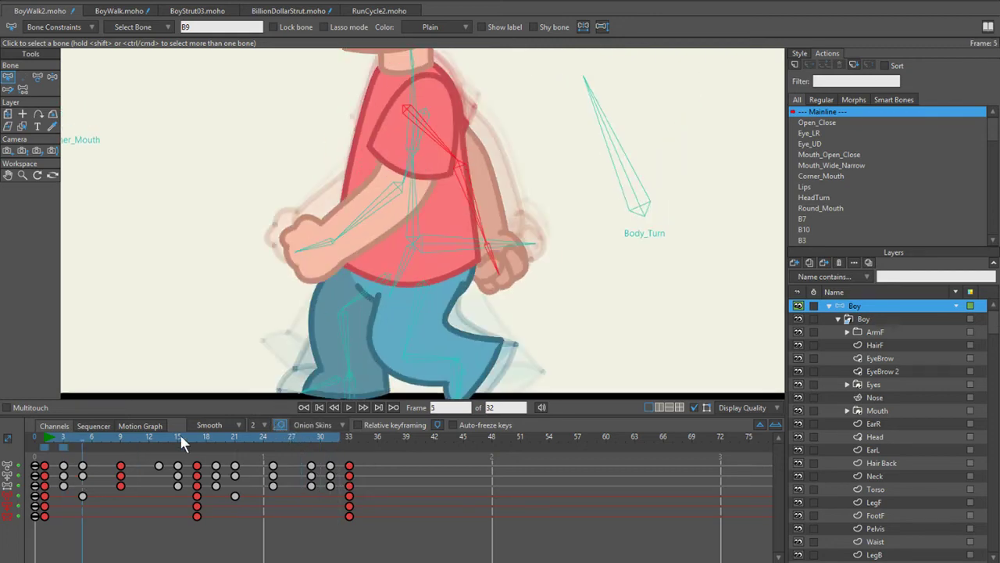
left_click(48, 451)
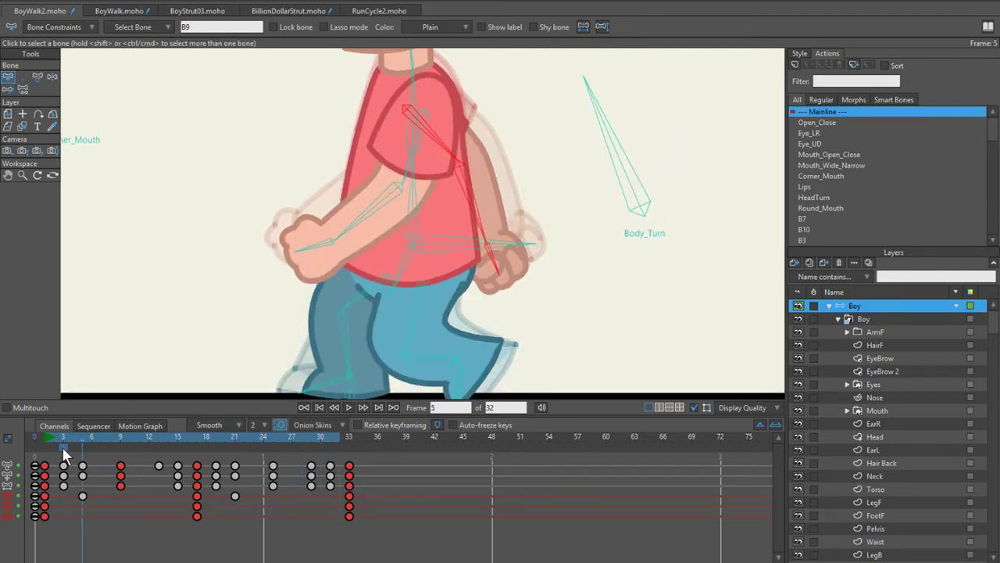
left_click(62, 446)
left_click(46, 448)
scroll(538, 230, "up", 5)
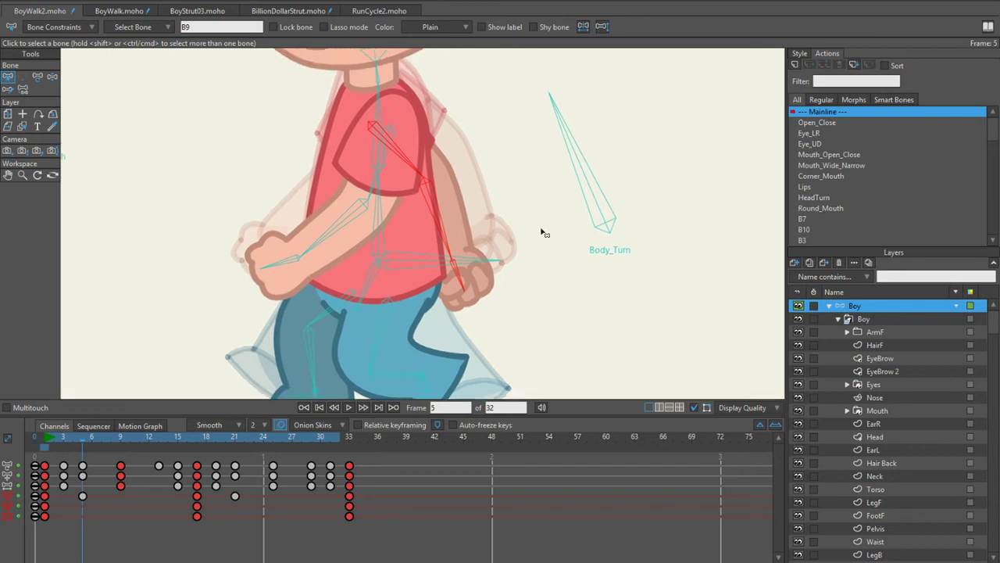
Step: At frame 5, rotate the far forearm and hand backward against the onion skin, and play the cycle
key("z")
left_click(408, 238)
left_click_drag(408, 238, 429, 245)
left_click_drag(457, 301, 450, 329)
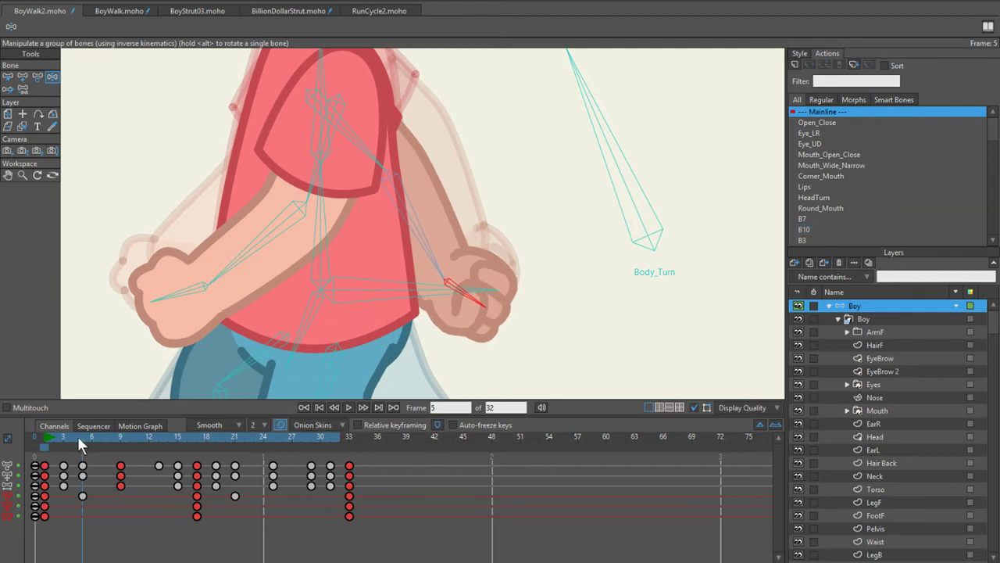
left_click_drag(77, 435, 49, 438)
scroll(195, 260, "down", 3)
key("space")
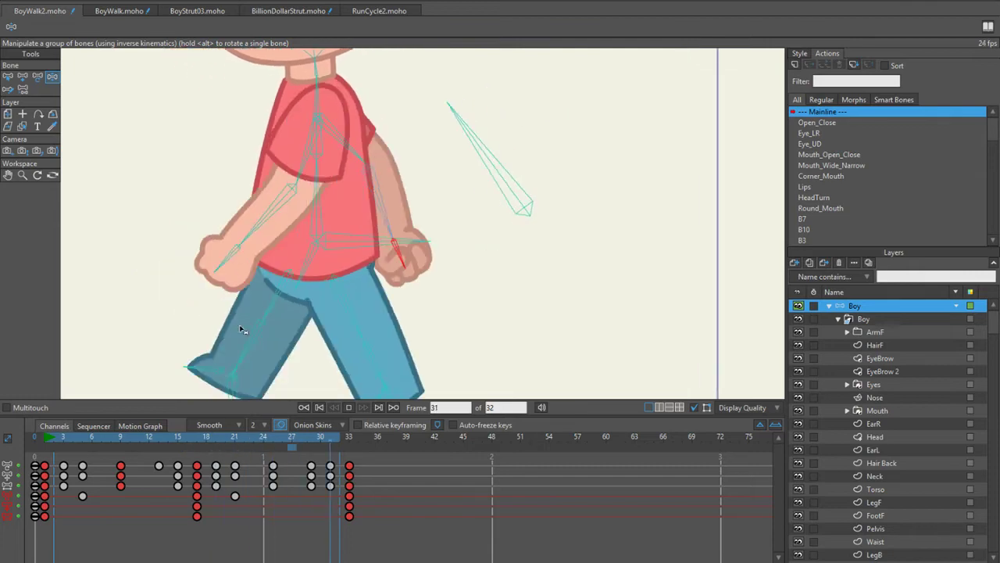
Step: At frame 21, rotate the far hand forward, and play the cycle with the whole figure in view and the bones hidden
left_click_drag(197, 437, 235, 442)
scroll(208, 172, "up", 4)
left_click_drag(273, 291, 219, 294)
scroll(185, 248, "down", 3)
key("space")
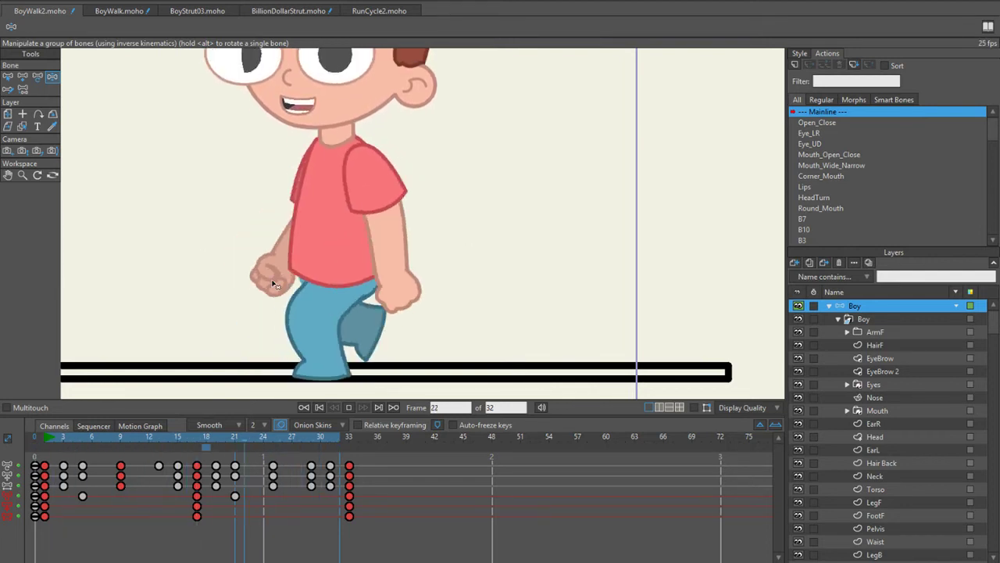
scroll(289, 276, "down", 2)
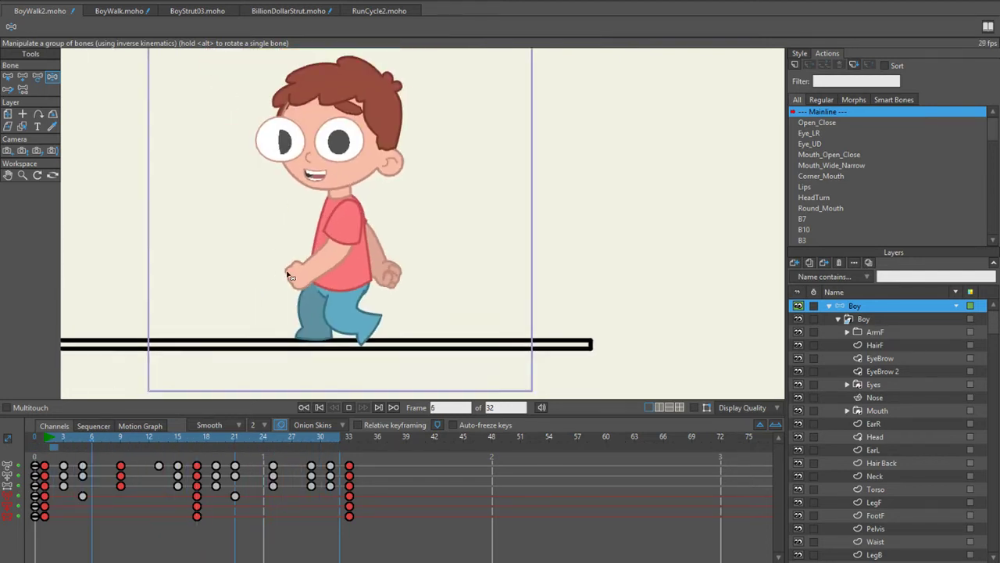
scroll(289, 275, "left", 2)
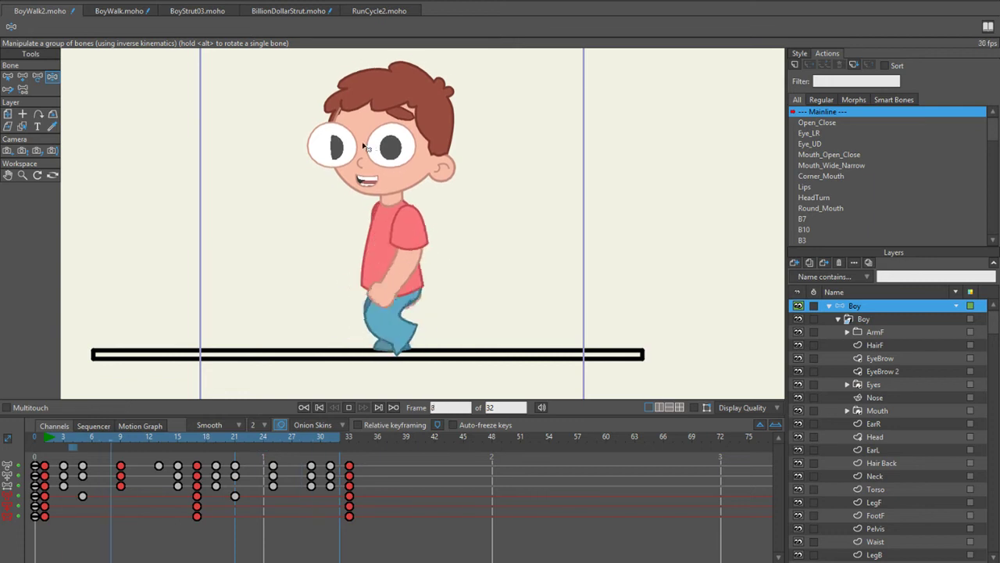
Step: Play the earlier walk in BoyWalk.moho, return to BoyWalk2.moho, and play its cycle for comparison
left_click(114, 11)
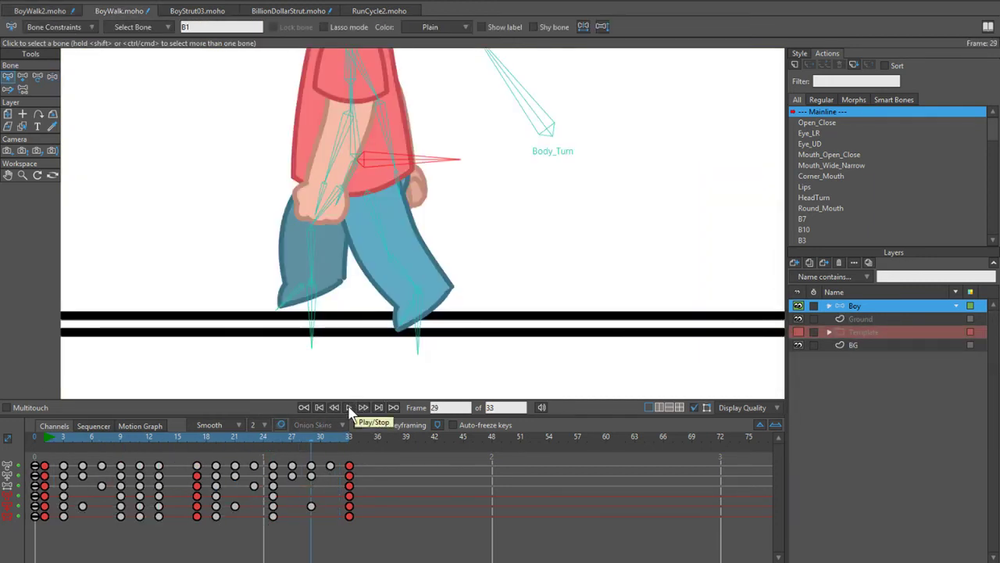
left_click(348, 408)
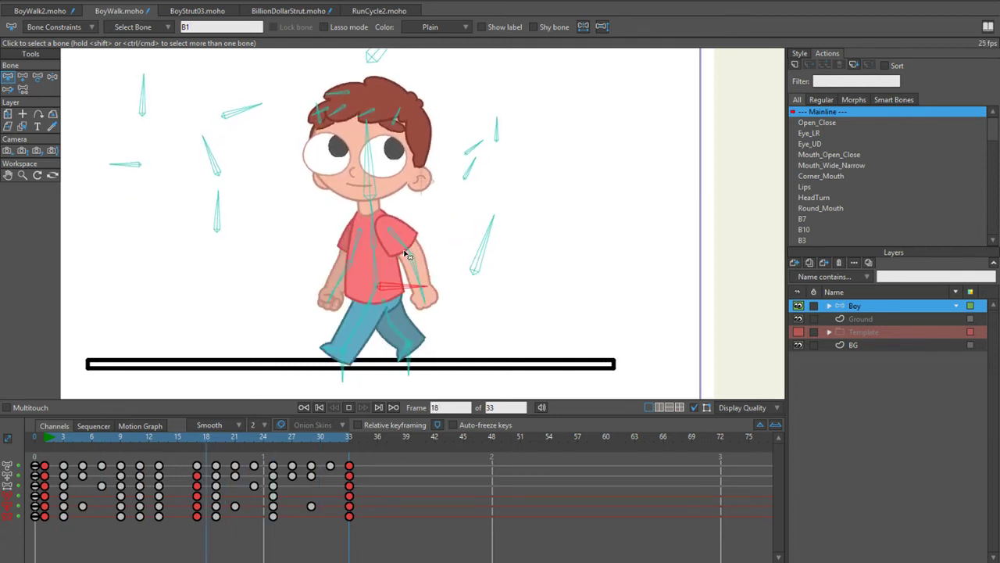
key("space")
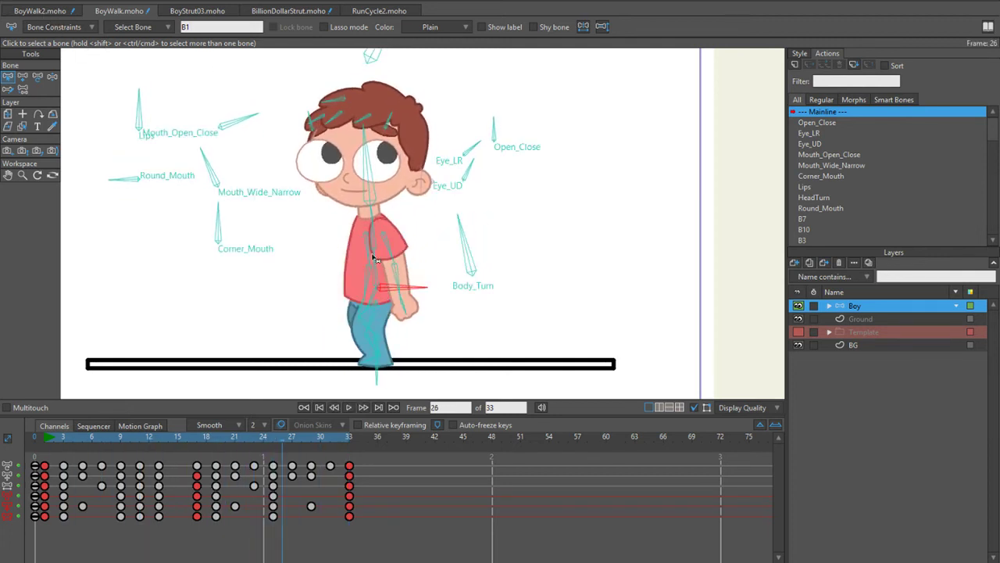
left_click(39, 11)
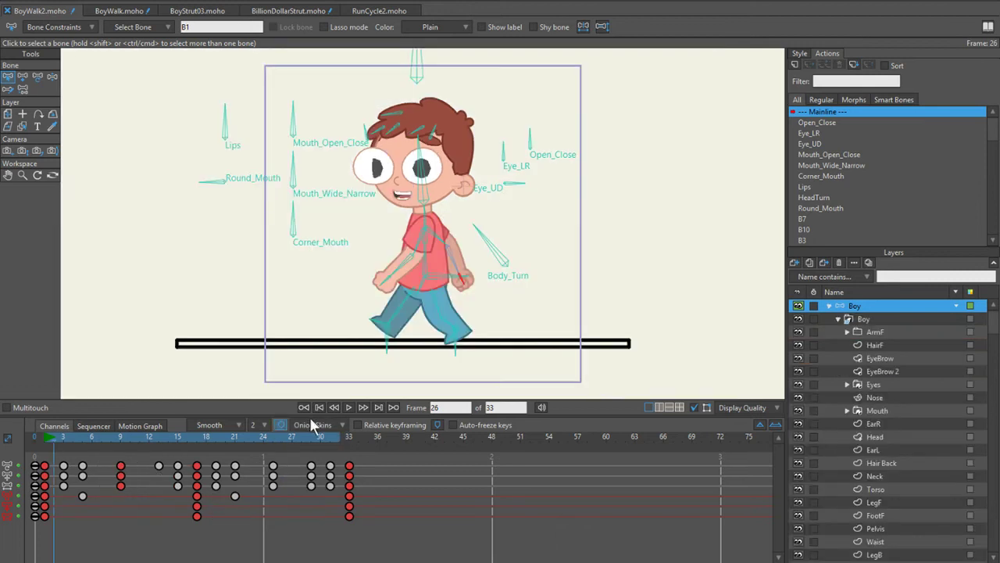
left_click(348, 407)
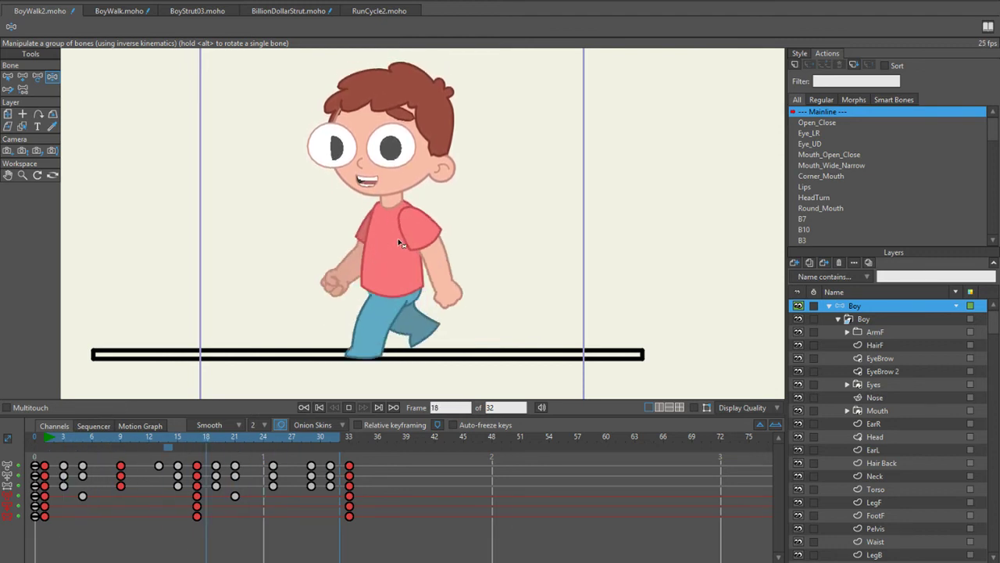
key("space")
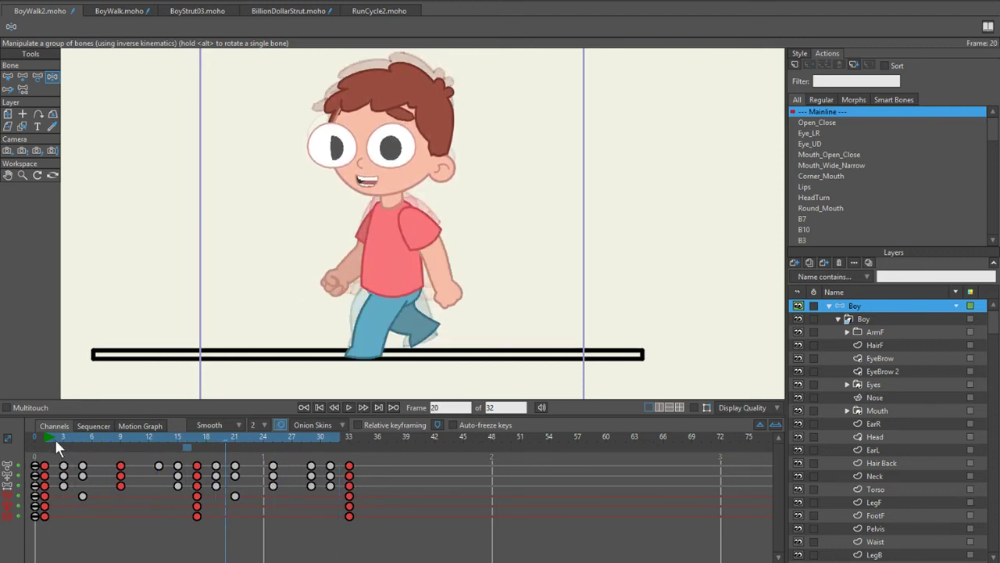
Step: Return to frame 1, show the bones again, and turn the boy's head toward the front with the HeadTurn bone
left_click(40, 438)
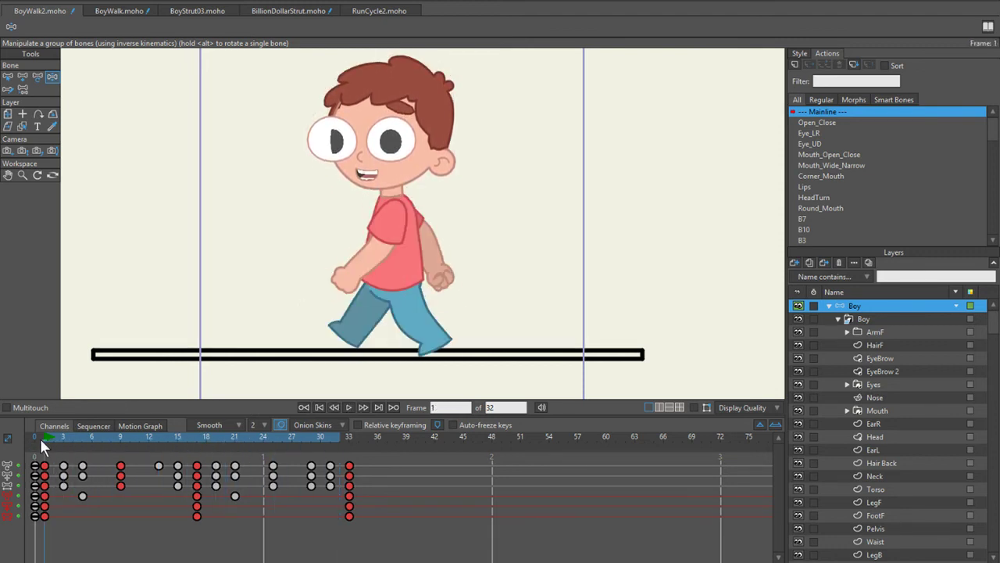
left_click(694, 408)
scroll(411, 211, "down", 1)
scroll(403, 57, "up", 2)
mouse_move(393, 62)
left_mouse_down()
mouse_move(446, 67)
mouse_move(391, 56)
mouse_move(380, 67)
left_mouse_up()
scroll(492, 248, "down", 2)
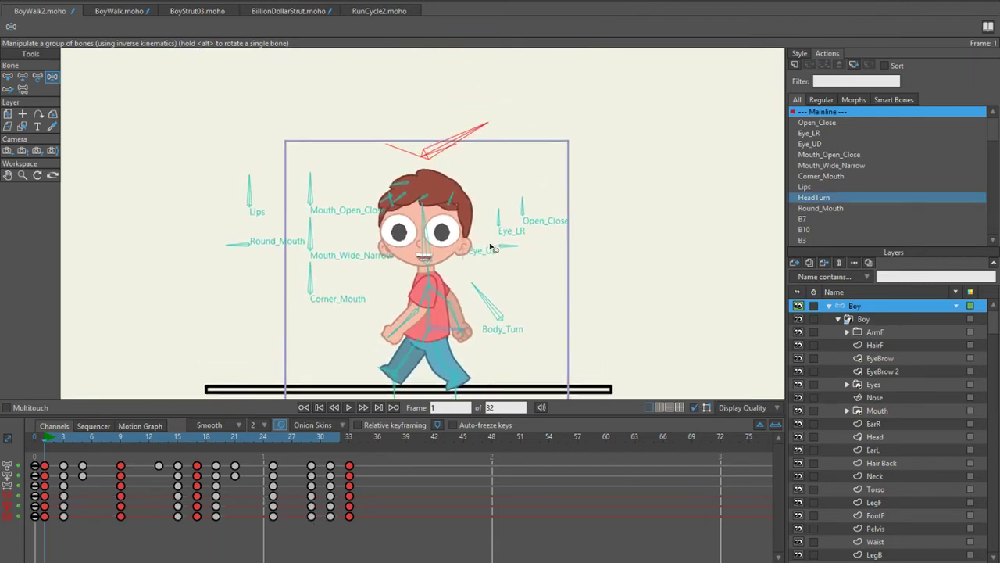
scroll(489, 254, "up", 4)
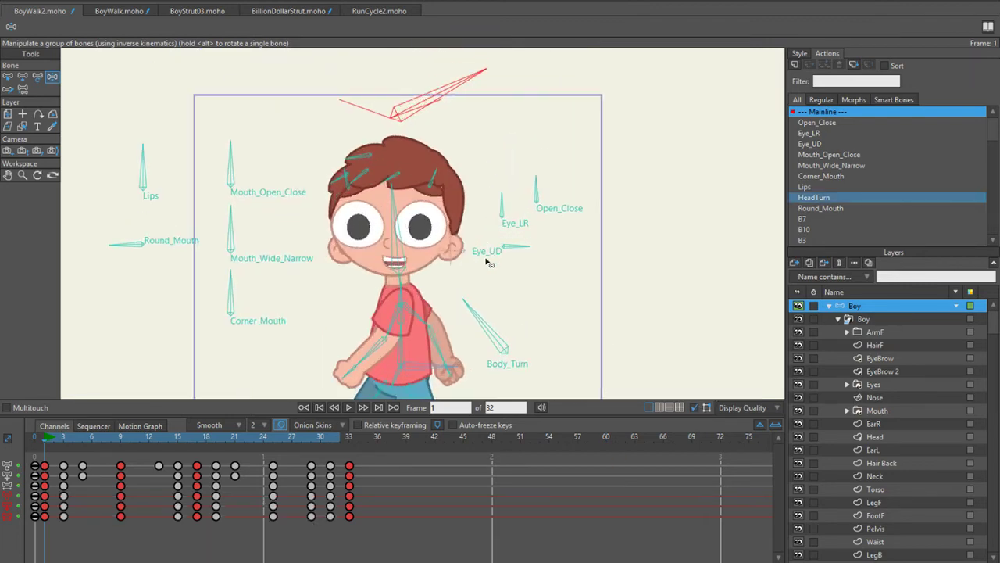
Step: Check the head pose in BoyWalk.moho, and set the boy's head to a three-quarter view in BoyWalk2.moho with the HeadTurn bone
left_click(108, 8)
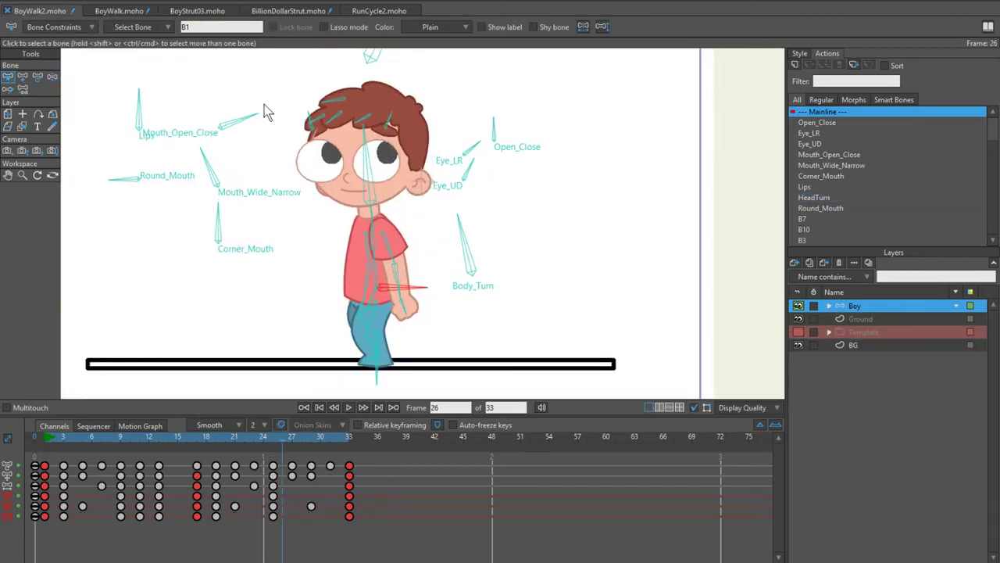
key("ctrl+Tab")
scroll(415, 71, "up", 4)
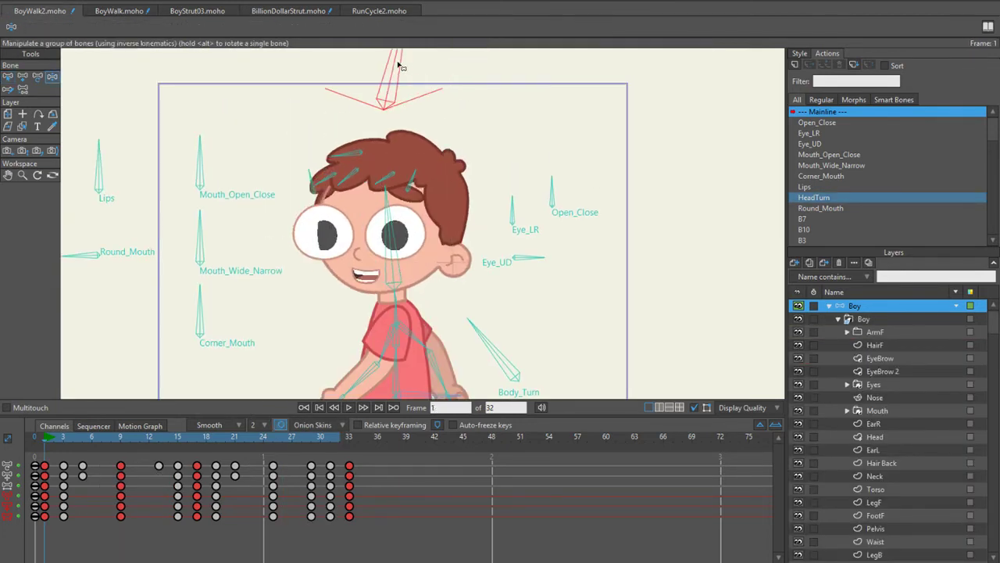
left_click_drag(400, 67, 407, 69)
scroll(450, 171, "up", 2)
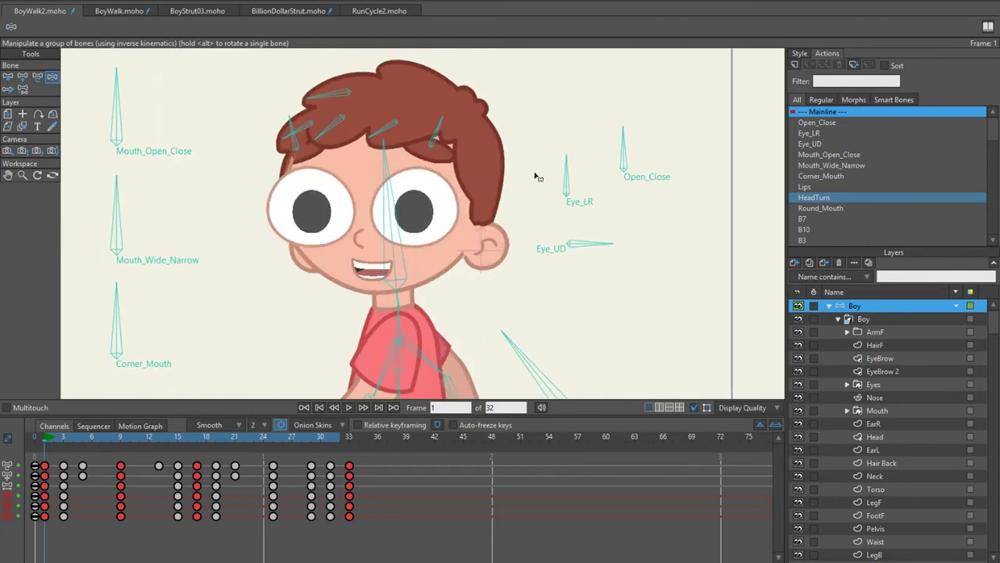
Step: Rotate the Eye_LR and Eye_UD bones so the boy's pupils look up and toward the back of his head
scroll(535, 176, "down", 2)
left_click_drag(568, 175, 602, 192)
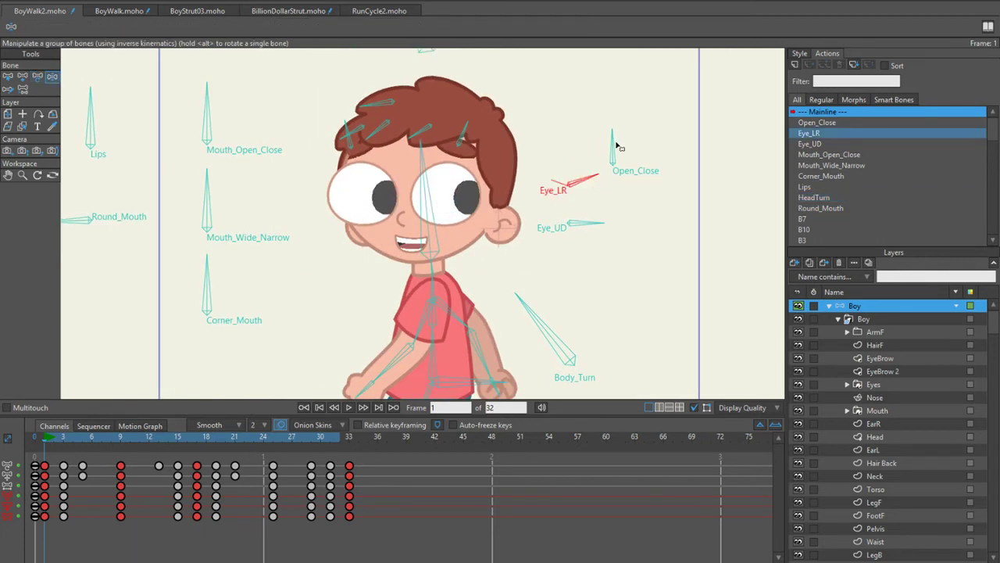
mouse_move(617, 146)
left_mouse_down()
mouse_move(636, 151)
mouse_move(617, 156)
left_mouse_up()
left_click(594, 181)
left_click_drag(590, 232, 576, 184)
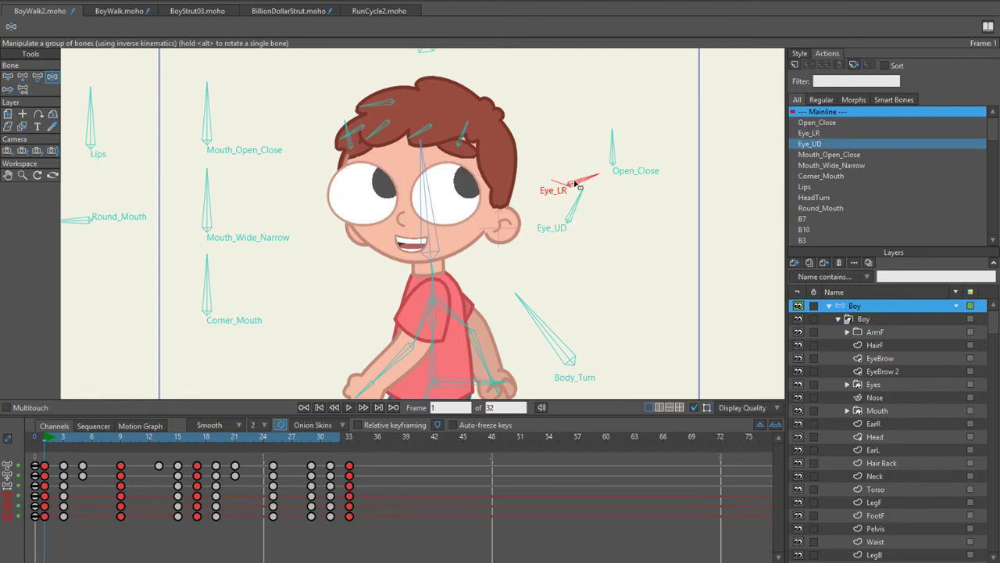
left_click(575, 185)
Step: Delete all keyframes after frame 1 for the HeadTurn, Eye_LR, Eye_UD and Open_Close bones
scroll(438, 160, "down", 4)
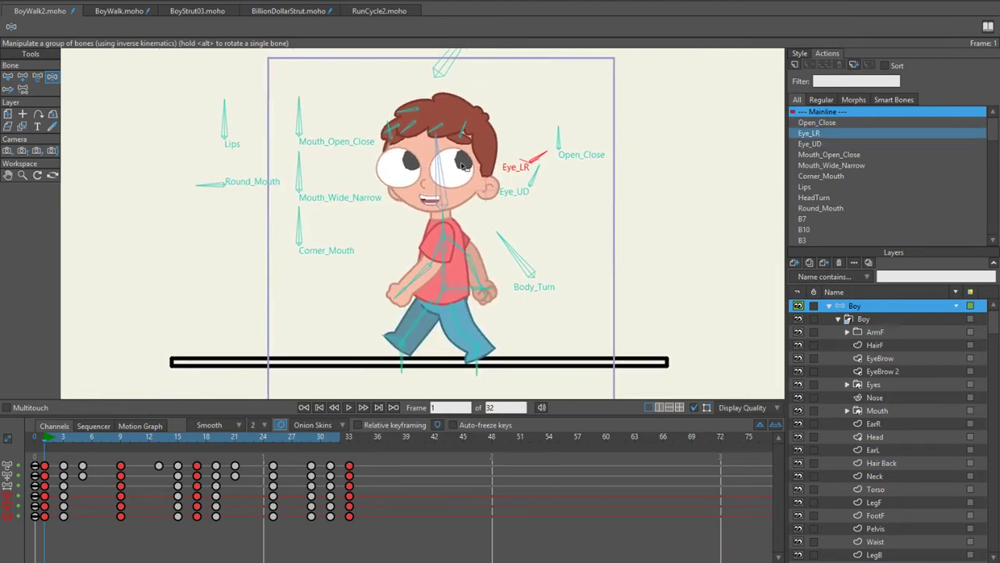
scroll(431, 172, "up", 3)
key("b")
left_click(465, 160)
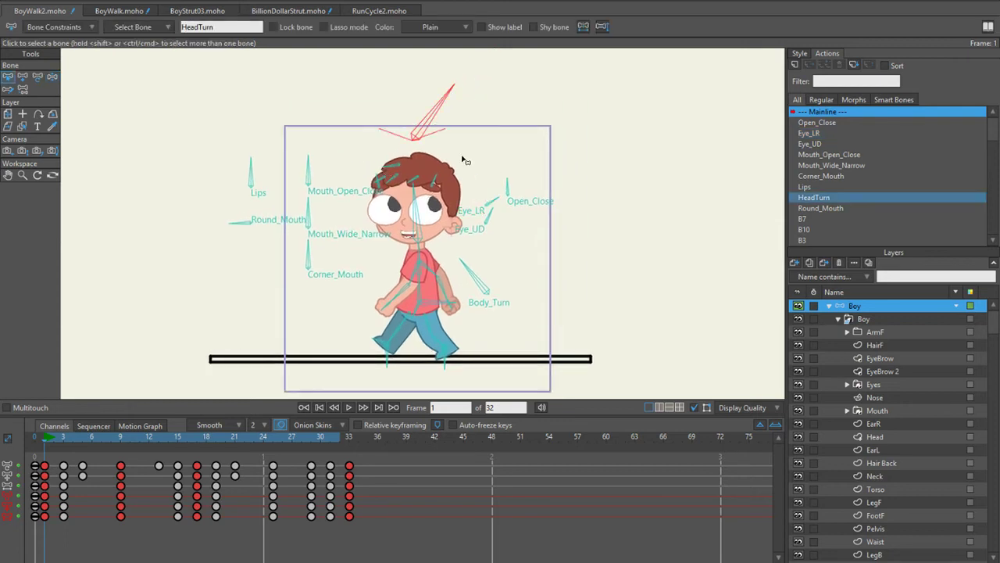
left_click_drag(552, 292, 455, 176)
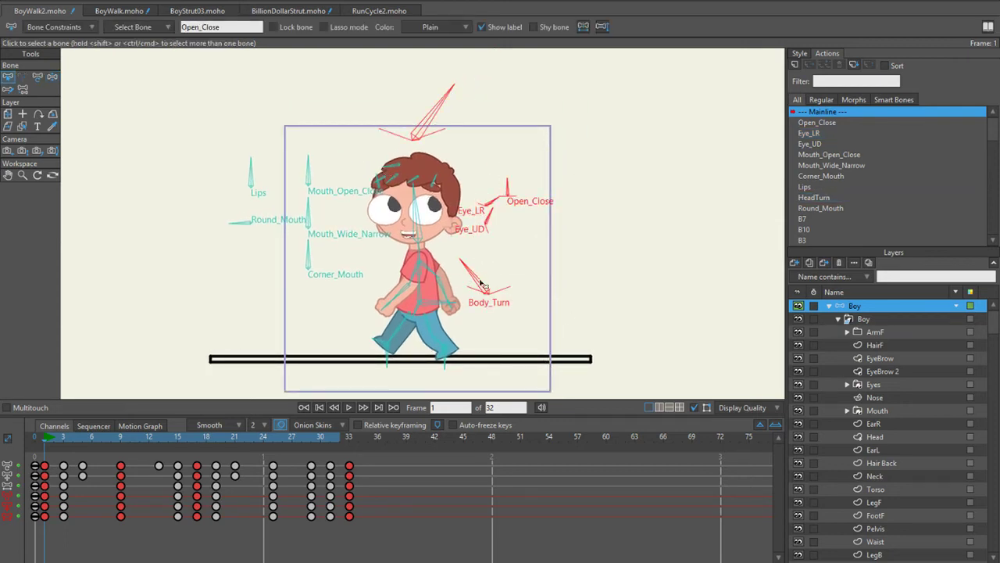
scroll(504, 280, "up", 2)
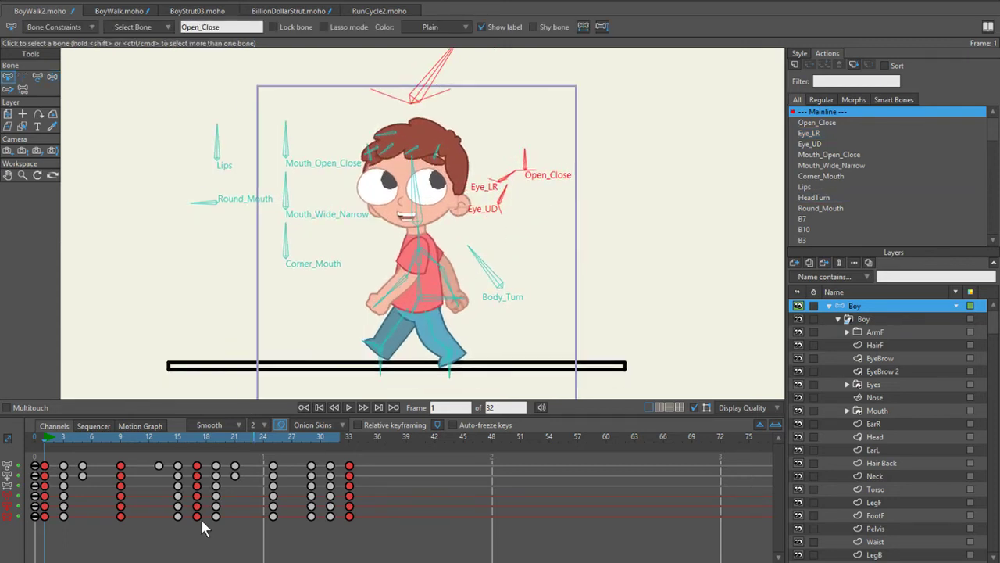
left_click_drag(73, 506, 593, 556)
key("Delete")
Step: Play the walk in BoyWalk2.moho, check the mouth pose in BoyWalk.moho, and return to BoyWalk2.moho
left_click(348, 408)
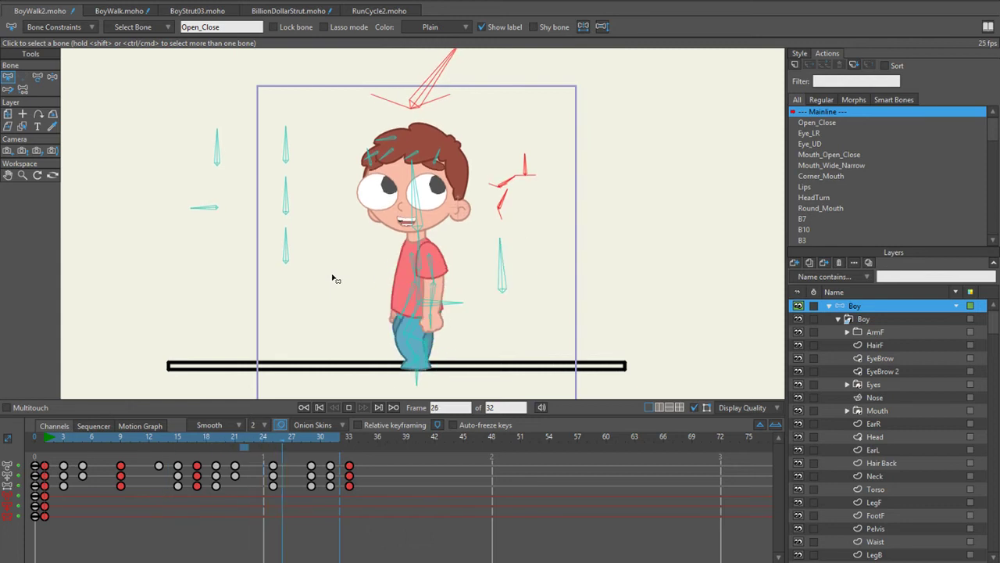
key("space")
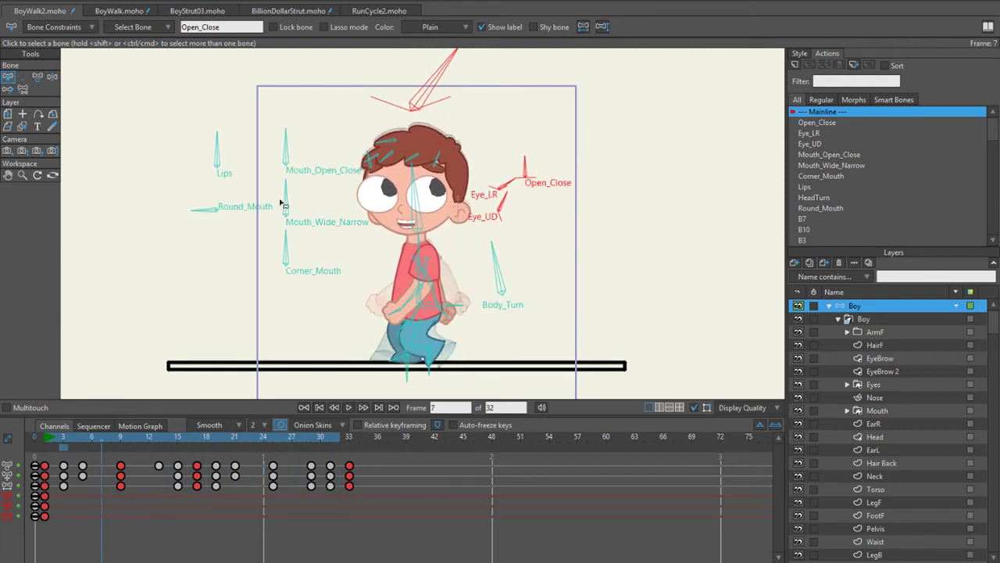
left_click(110, 11)
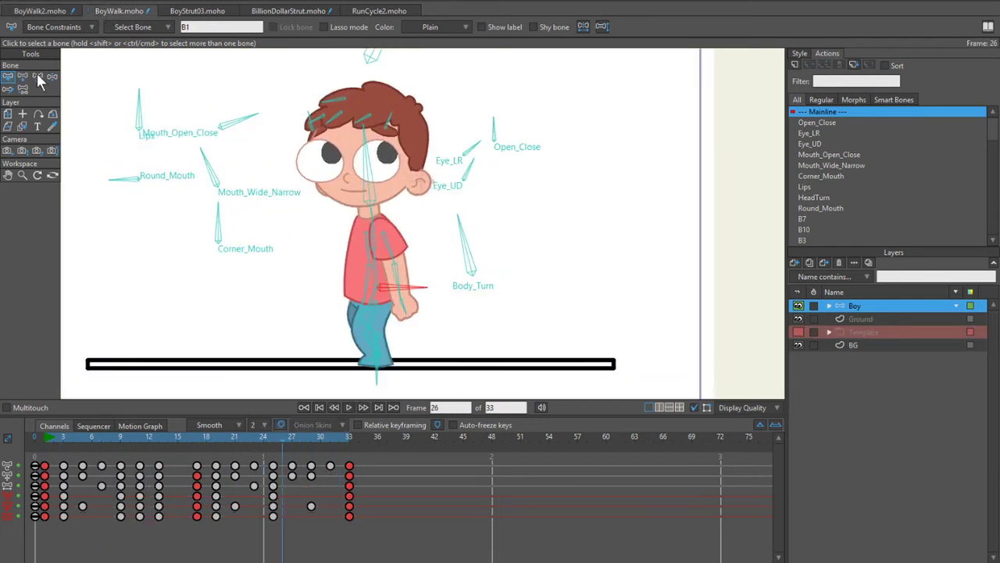
left_click(44, 9)
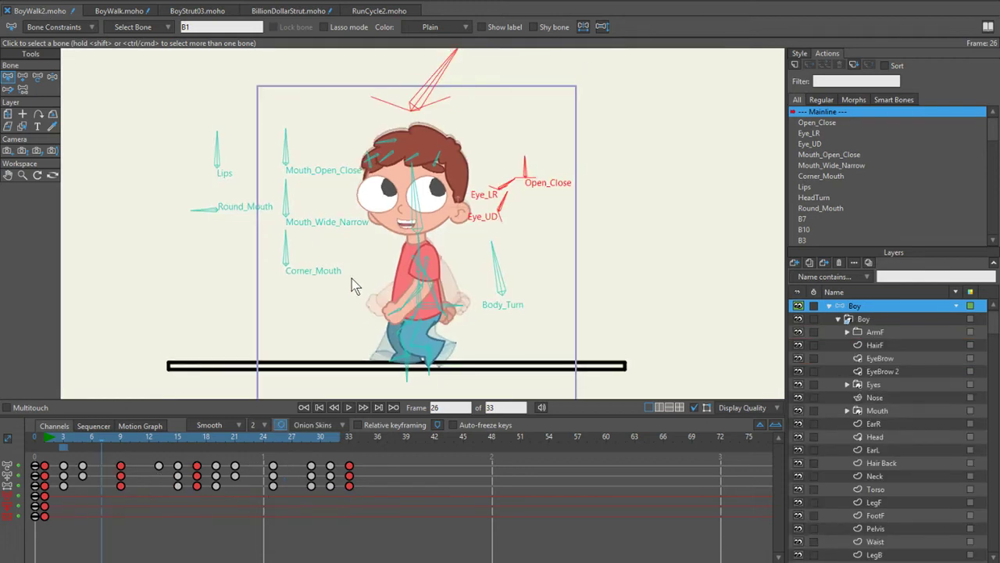
Step: At frame 1, rotate the Mouth_Open_Close bone to close the boy's mouth into a slight smile
left_click_drag(348, 280, 340, 247)
left_click(45, 435)
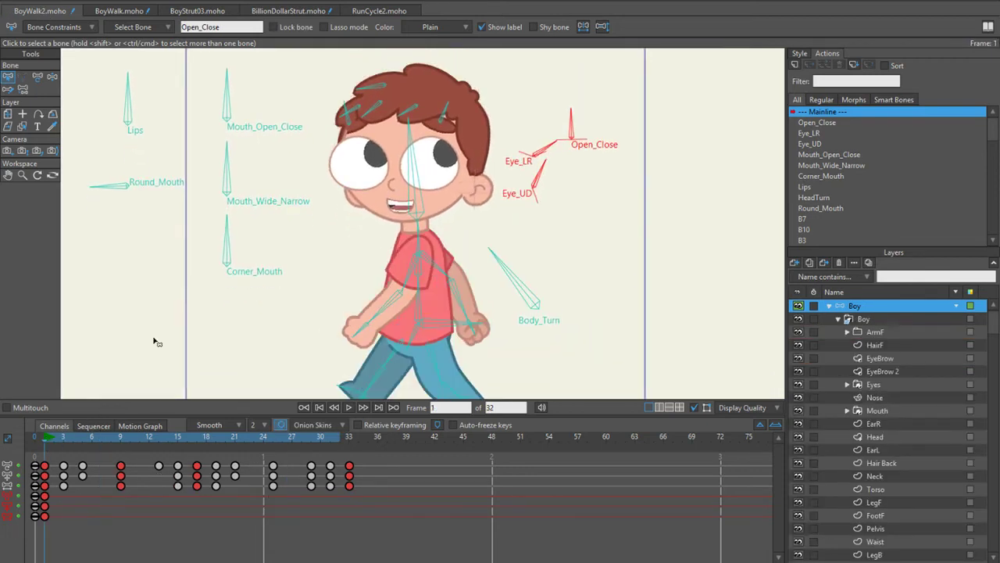
key("z")
left_click(279, 154)
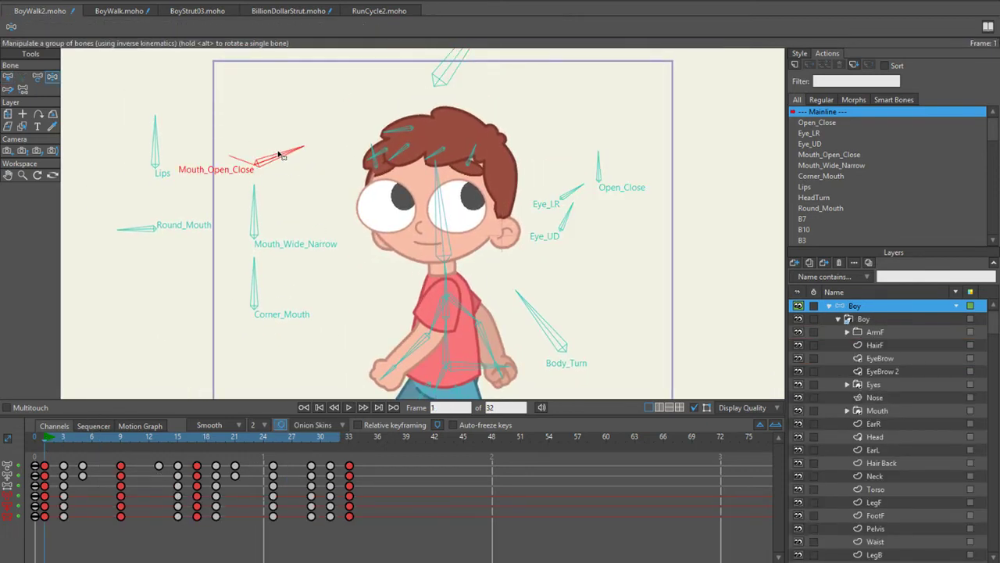
Step: Try out rotations of the Lips, Round_Mouth, Mouth_Wide_Narrow and Corner_Mouth bones, undoing the changes
left_click_drag(173, 143, 180, 144)
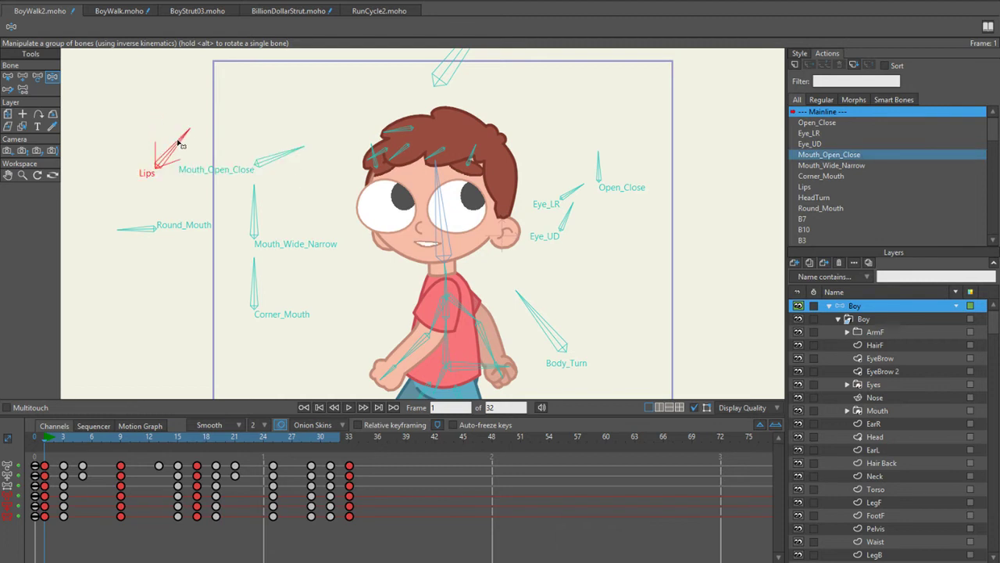
mouse_move(143, 230)
left_mouse_down()
mouse_move(152, 273)
mouse_move(132, 230)
left_mouse_up()
mouse_move(250, 212)
left_mouse_down()
mouse_move(289, 221)
mouse_move(161, 219)
mouse_move(273, 206)
mouse_move(241, 209)
left_mouse_up()
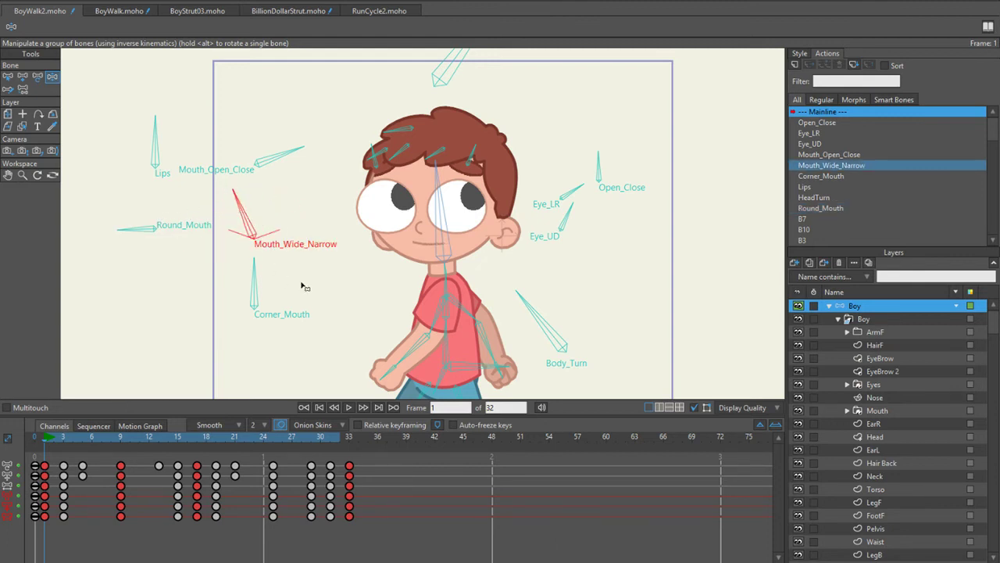
key("ctrl+z")
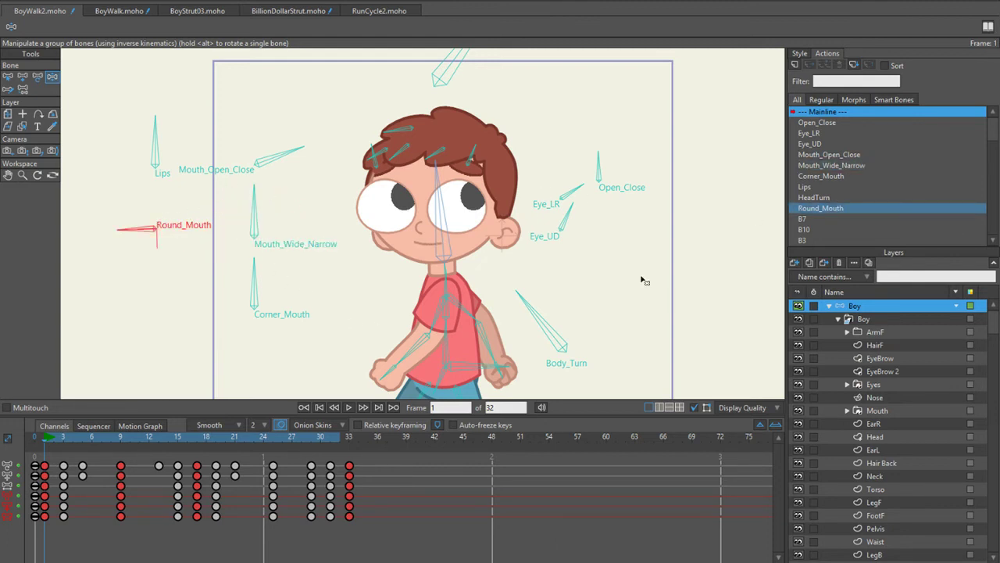
left_click_drag(252, 286, 227, 275)
key("ctrl+z")
Step: Play the cycle to check the mouth through the walk, and return to frame 1
scroll(302, 141, "down", 2)
mouse_move(311, 207)
left_mouse_down()
mouse_move(309, 185)
mouse_move(310, 211)
left_mouse_up()
scroll(308, 185, "up", 1)
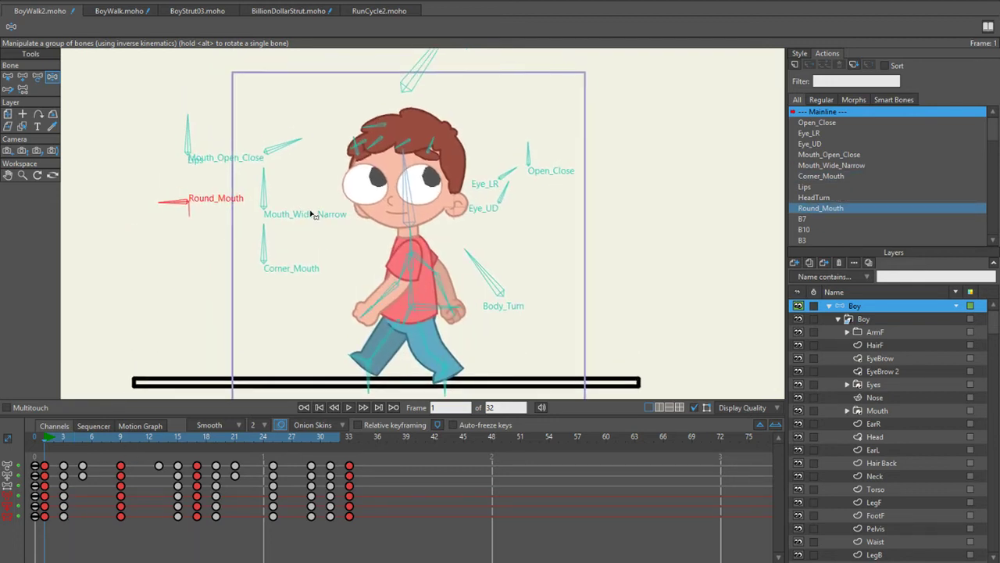
scroll(349, 252, "down", 2)
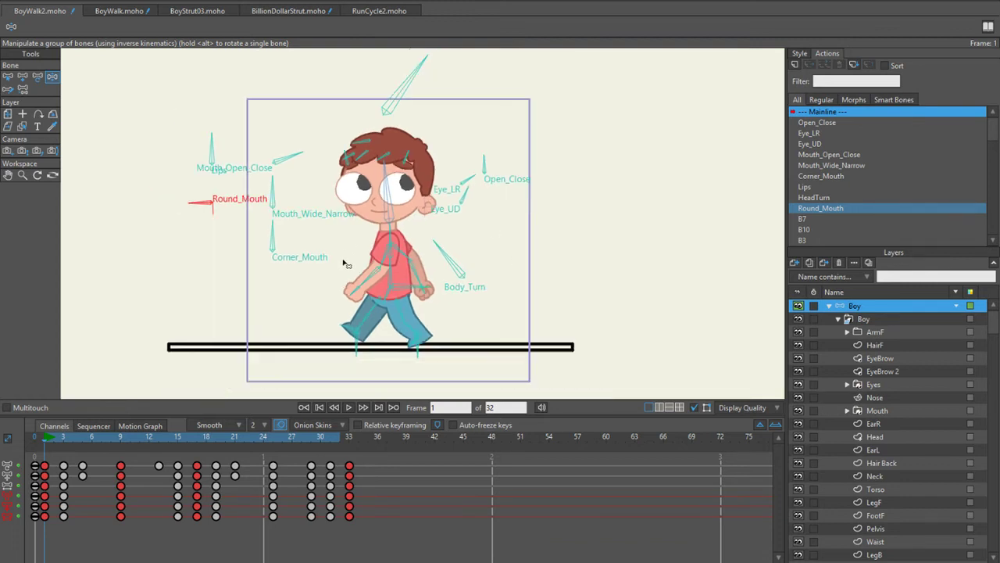
scroll(339, 276, "up", 1)
left_click(348, 407)
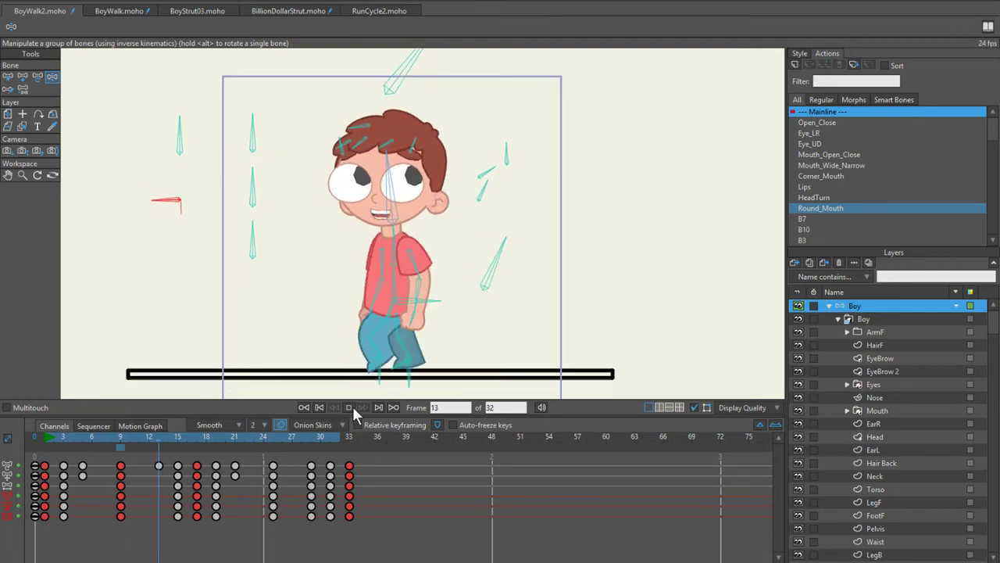
left_click(43, 436)
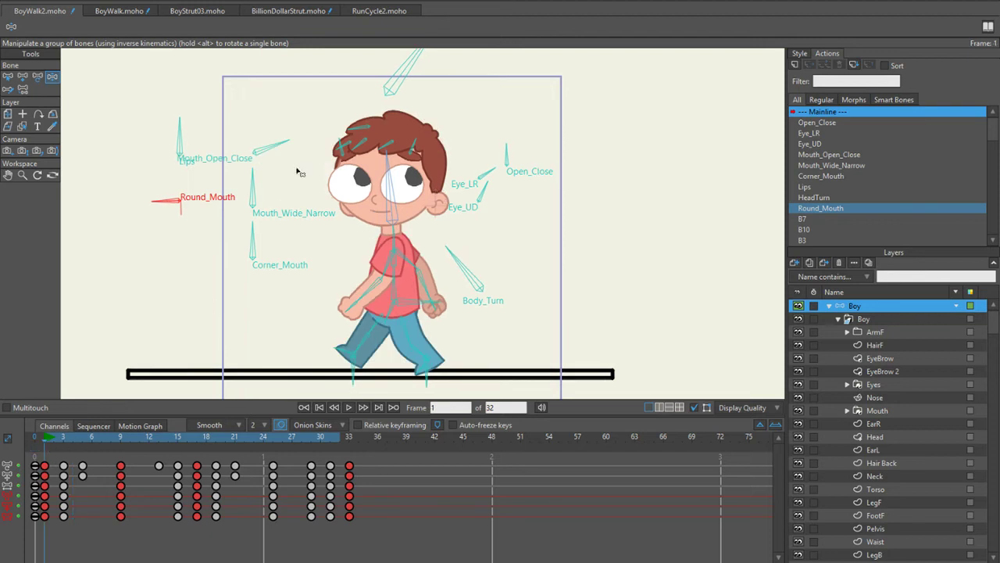
Step: Delete all keyframes after frame 1 for the Lips, Mouth_Open_Close, Mouth_Wide_Narrow and Corner_Mouth bones
scroll(280, 169, "down", 1)
key("b")
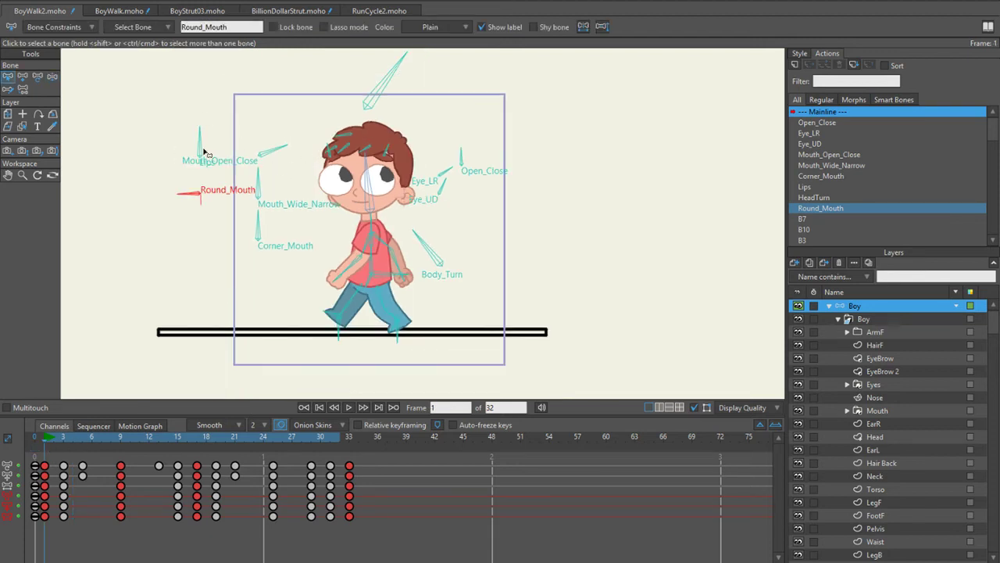
left_click_drag(161, 107, 314, 313)
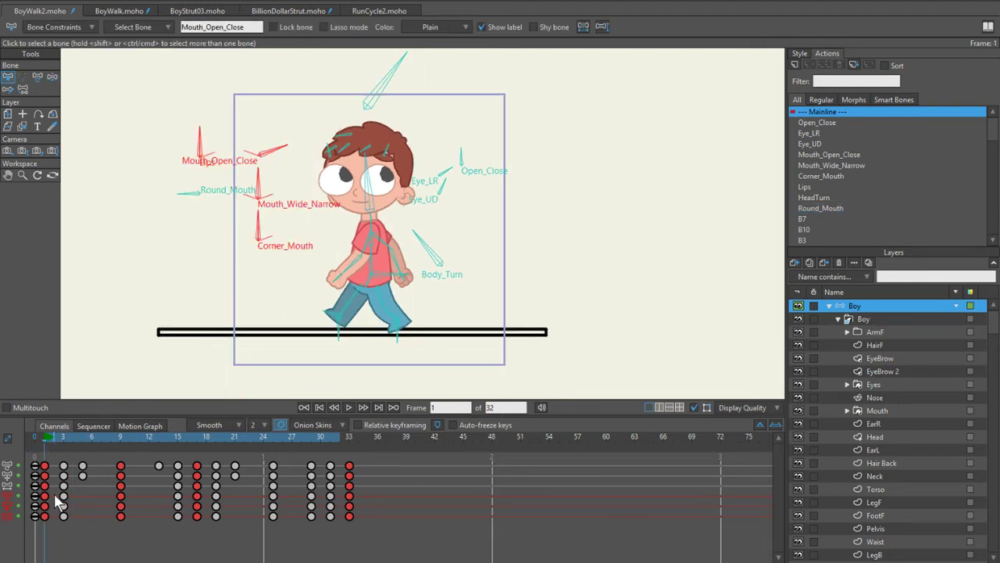
left_click_drag(55, 497, 475, 561)
key("Delete")
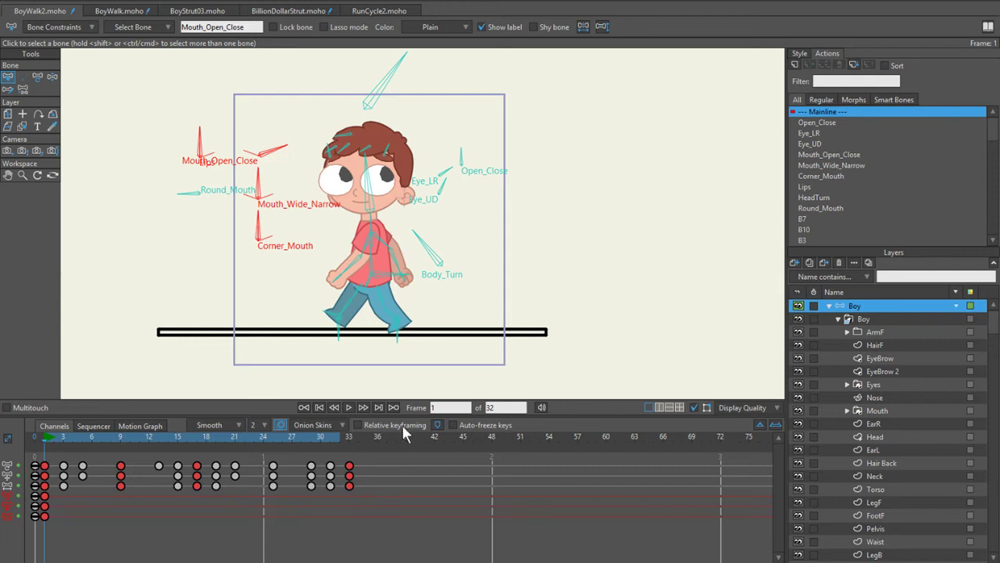
Step: Play the walks in BoyWalk2.moho and BoyWalk.moho to compare the head movement, ending back in BoyWalk2.moho
left_click(352, 404)
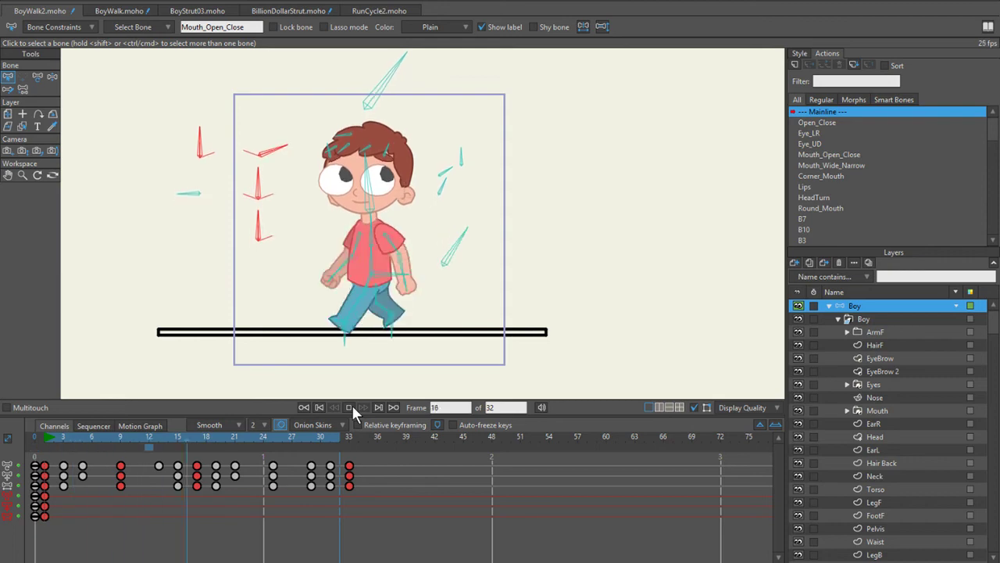
left_click(351, 404)
left_click(119, 11)
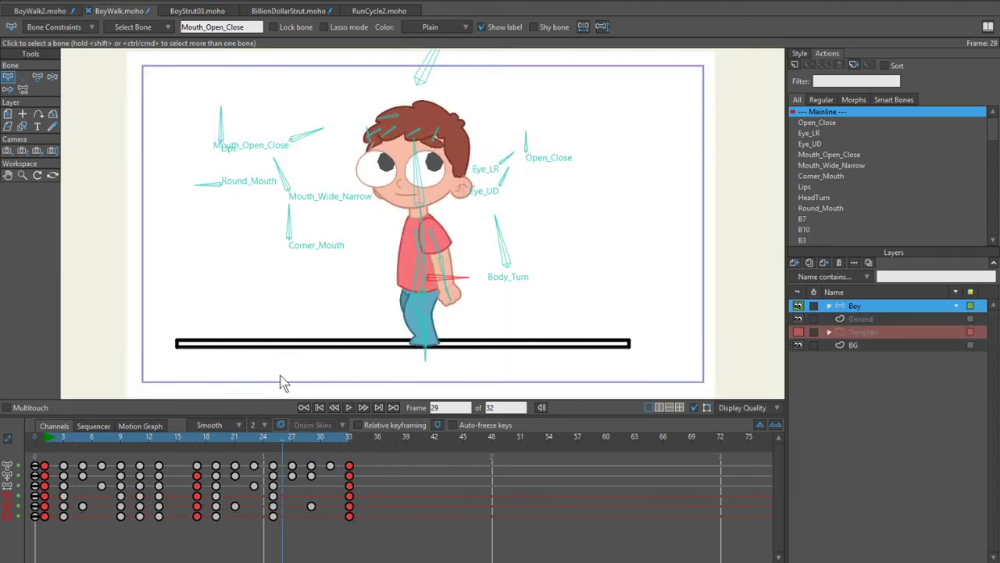
left_click(349, 407)
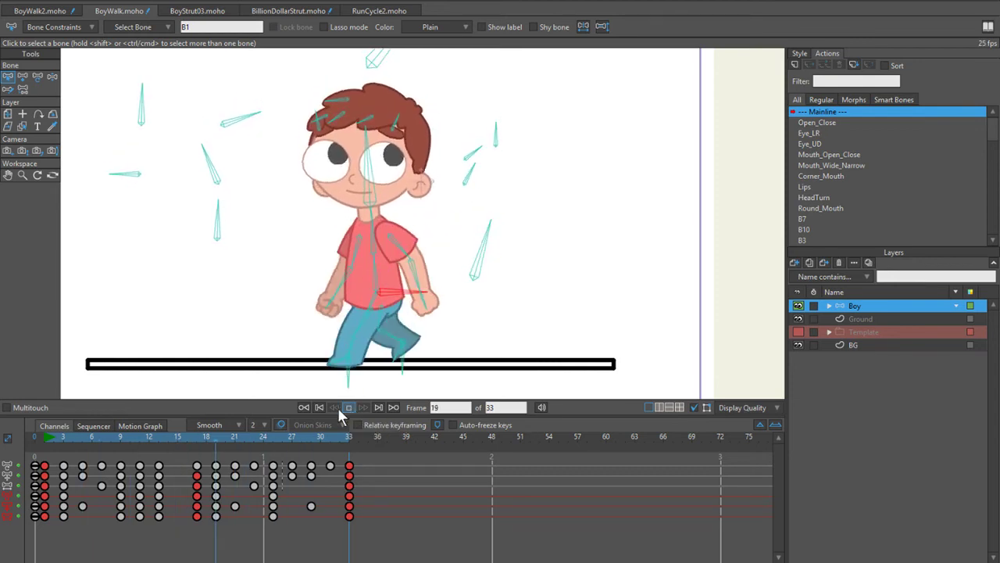
left_click(344, 407)
left_click(39, 11)
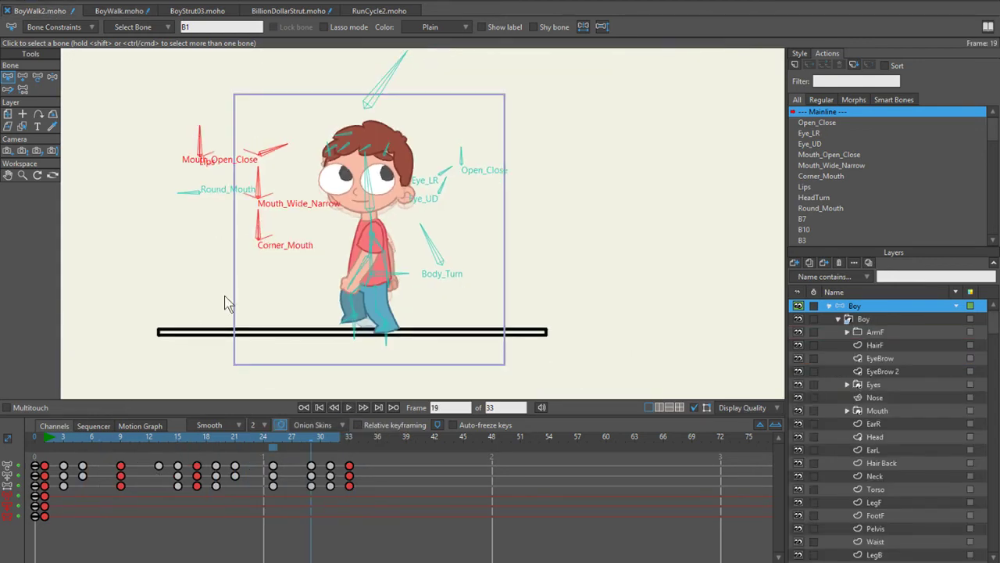
Step: Copy the HeadTurn bone's keyframe from frame 1 to frame 17
left_click(44, 437)
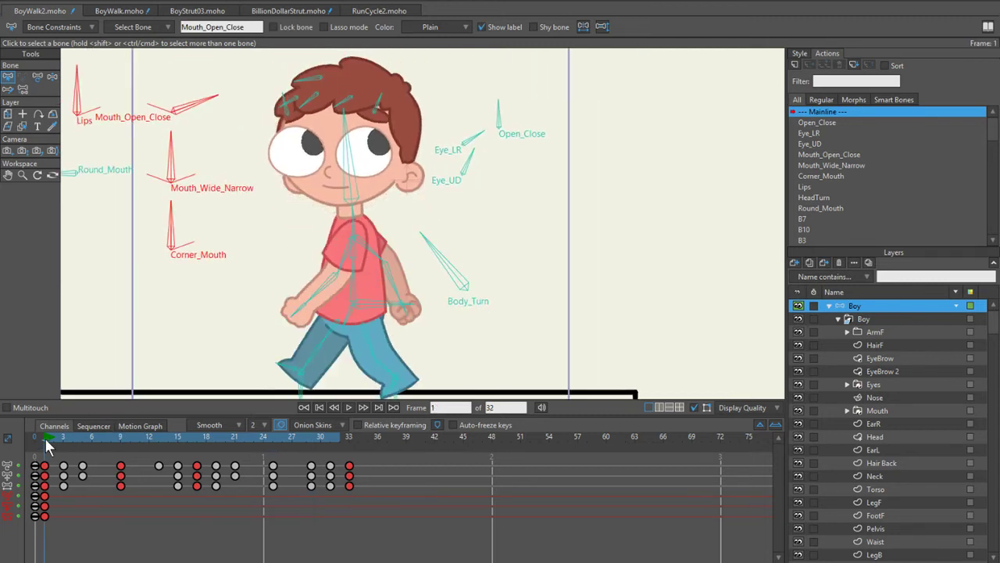
mouse_move(44, 438)
left_mouse_down()
mouse_move(174, 443)
mouse_move(45, 444)
left_mouse_up()
scroll(379, 264, "down", 3)
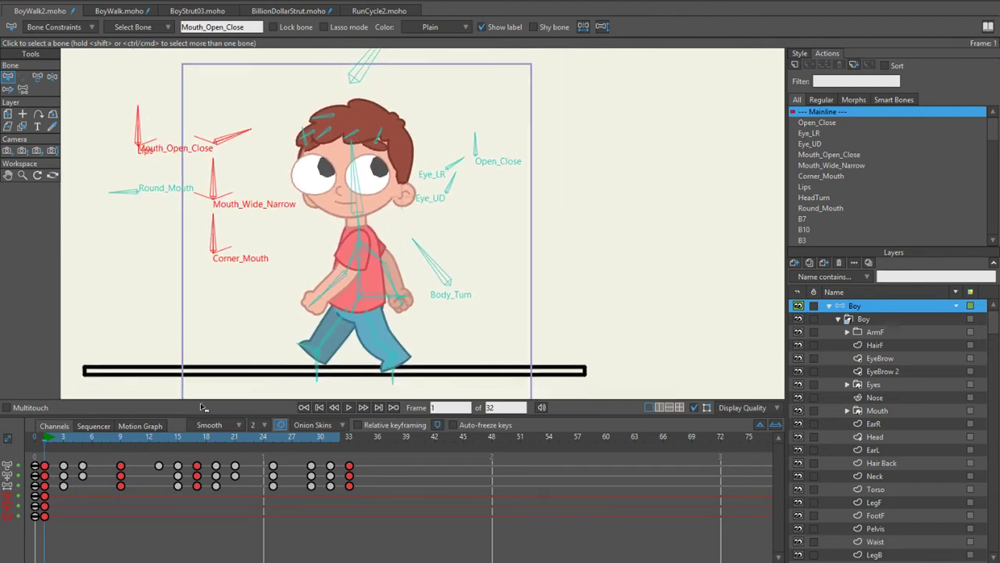
left_click(356, 80)
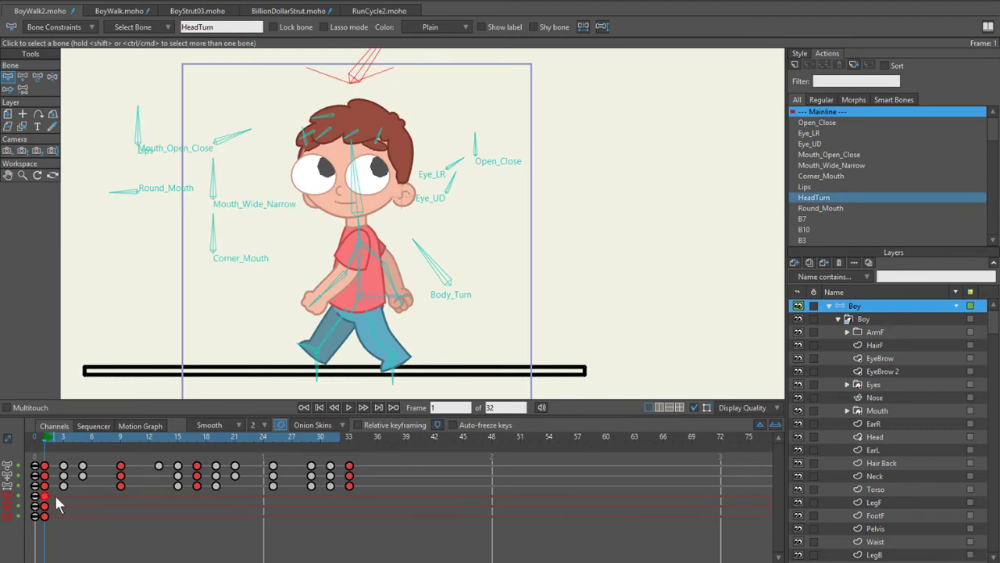
left_click(198, 438)
key("ctrl+v")
Step: At frame 1, rotate the HeadTurn bone to turn the head slightly further toward profile, and play the cycle
left_click(55, 461)
key("z")
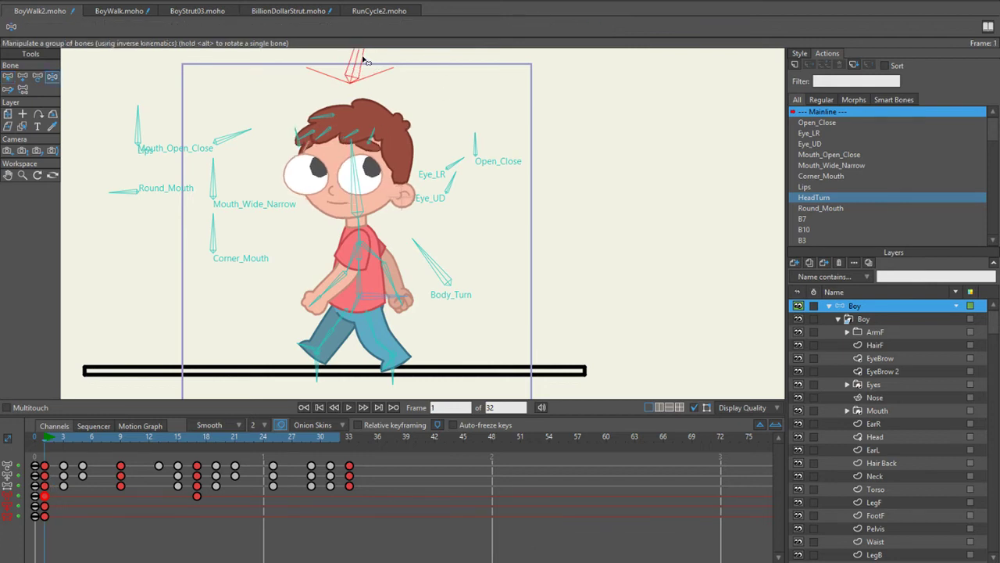
key("space")
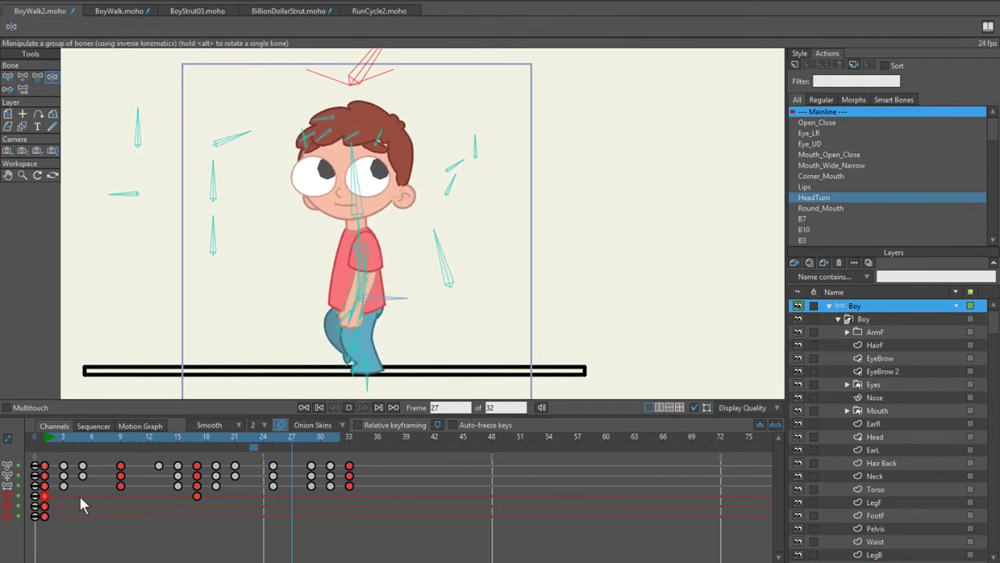
Step: Copy the HeadTurn keyframe from frame 1 to frame 33 and play the loop to check the head turn
left_click(43, 433)
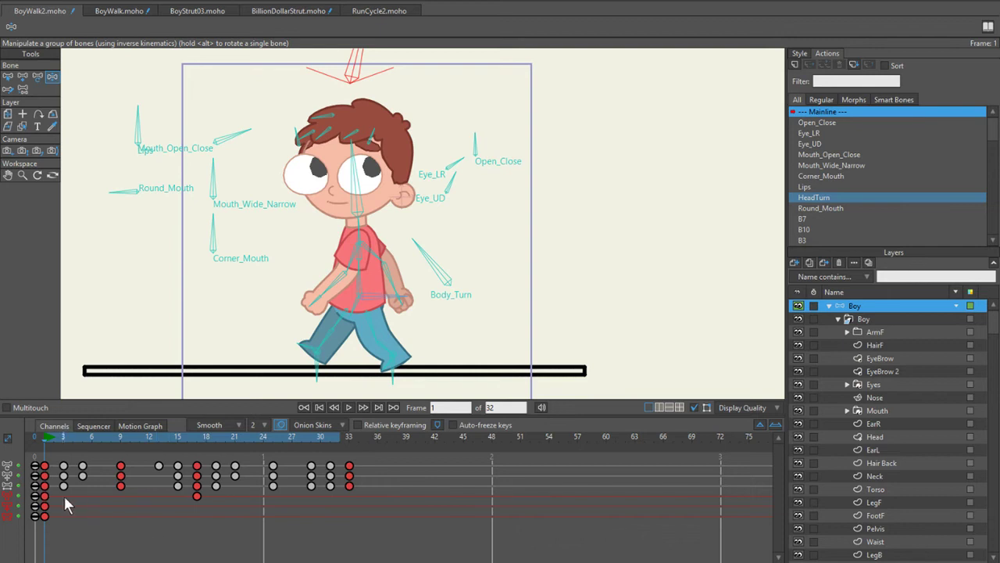
key("space")
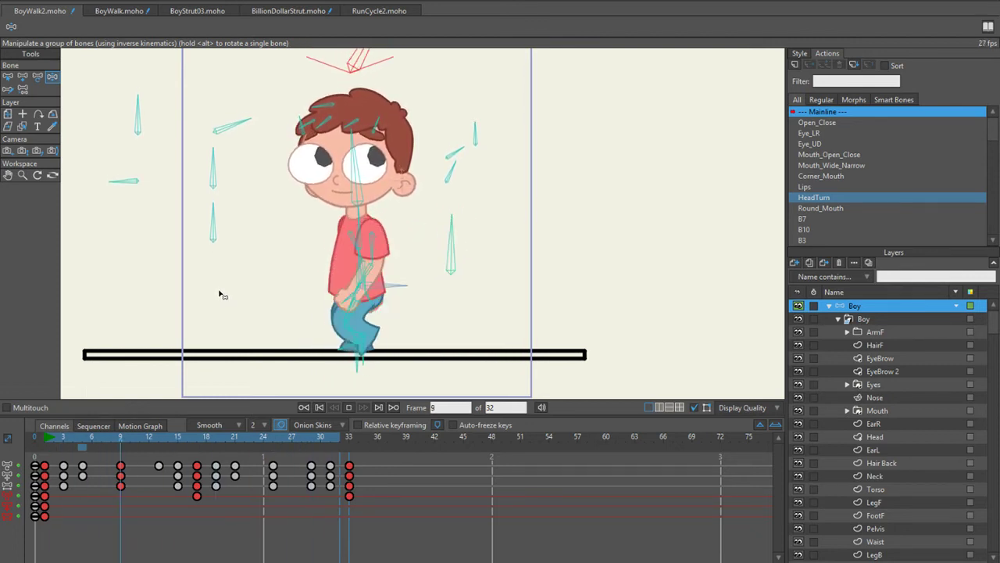
key("space")
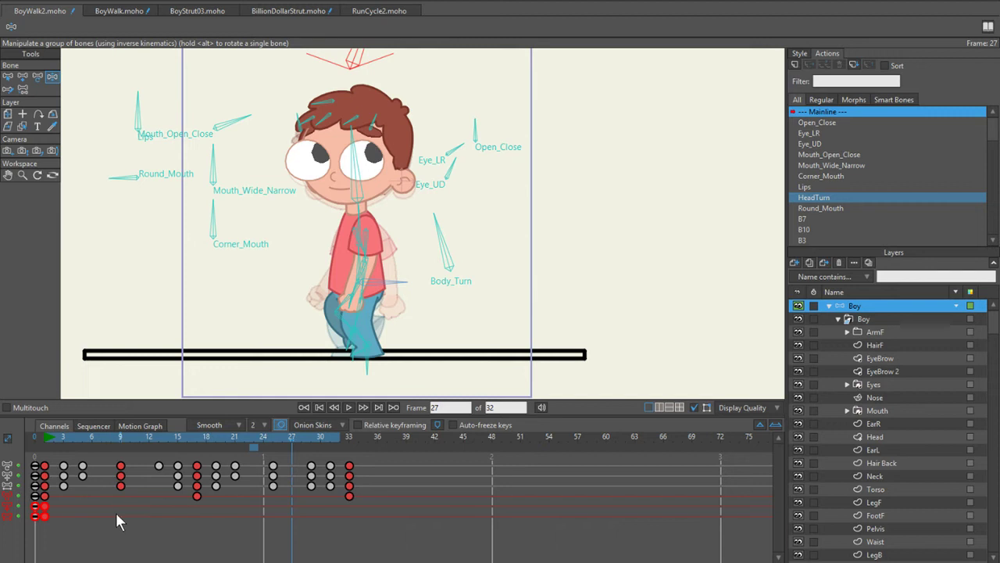
Step: Deselect all bones, save the file, and scrub and play the walk cycle to review it
key("b")
left_click(138, 257)
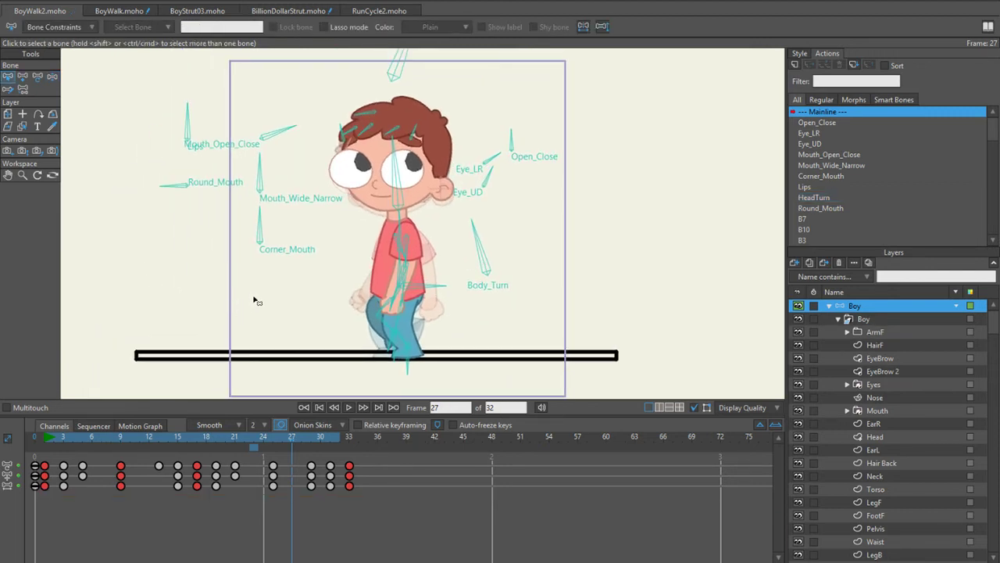
key("space")
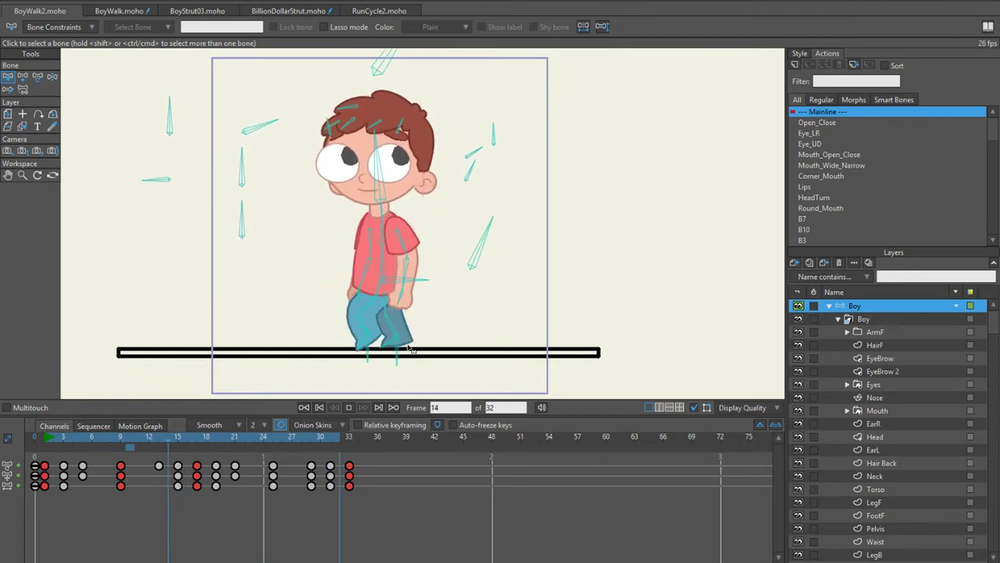
left_click_drag(46, 436, 217, 446)
left_click(348, 407)
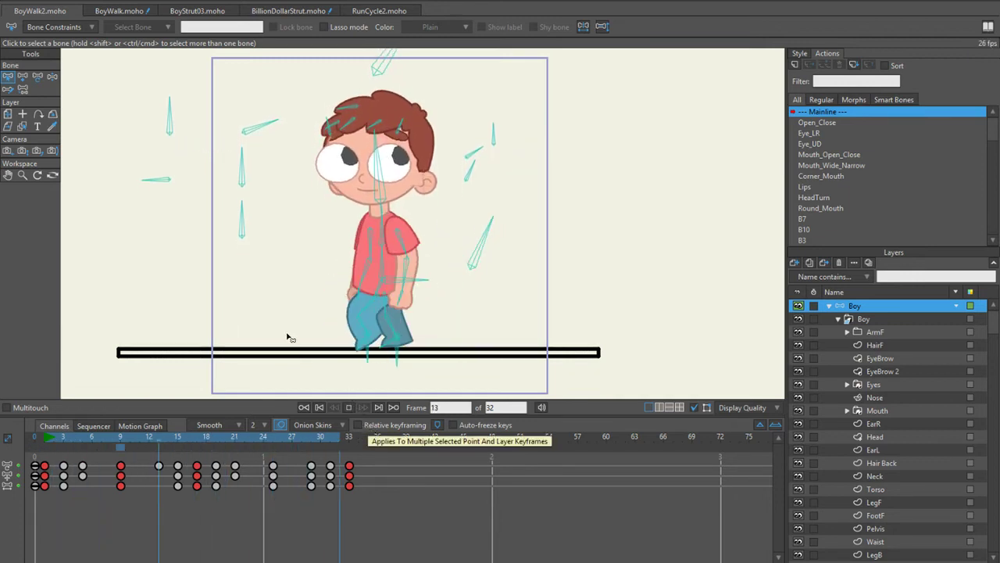
Step: Select the head, neck and torso bones at frame 1 and delete all their keyframes after that frame
mouse_move(59, 443)
left_mouse_down()
mouse_move(35, 437)
mouse_move(44, 438)
left_mouse_up()
left_click(44, 438)
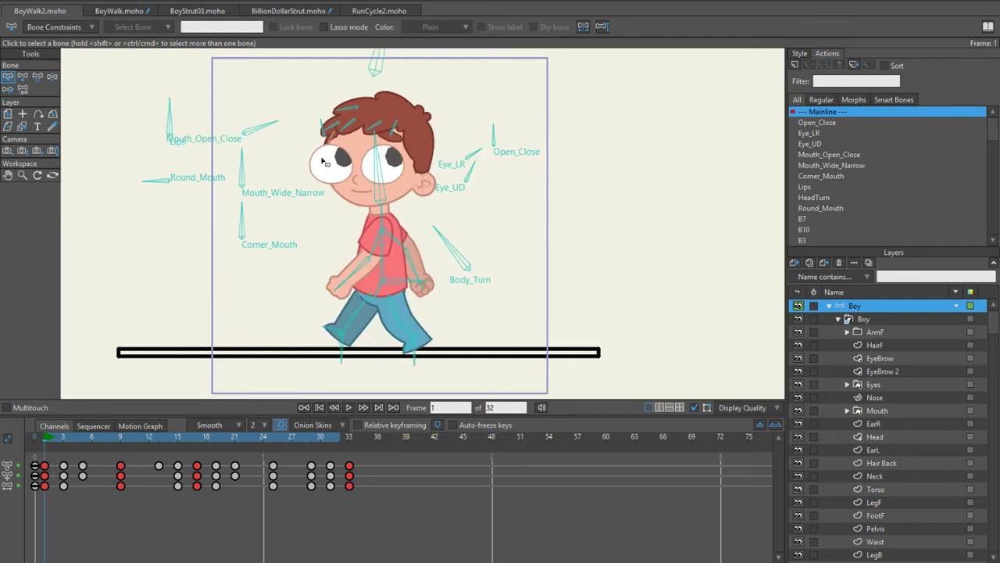
scroll(329, 179, "down", 2)
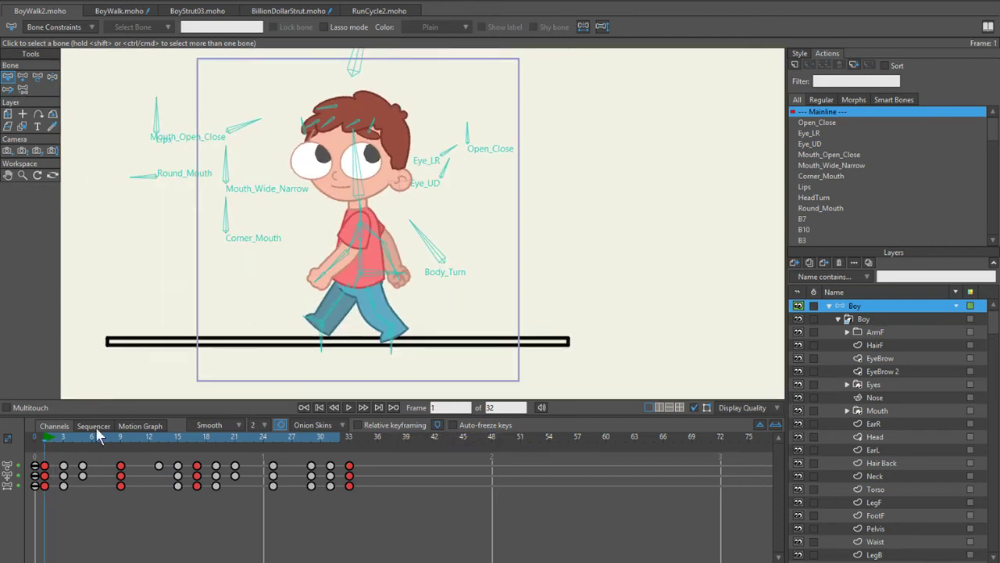
scroll(323, 185, "up", 2)
left_click(372, 168)
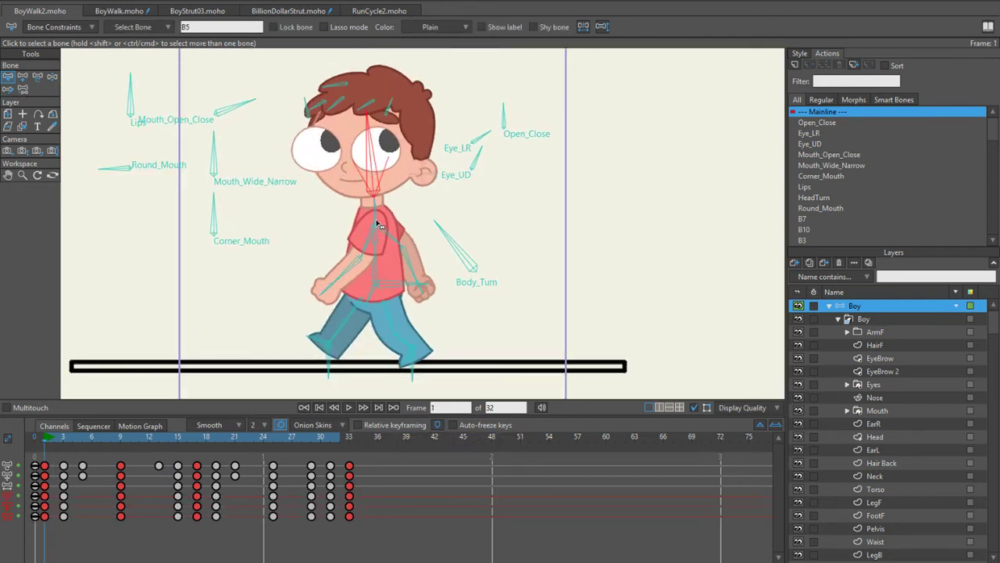
left_click(378, 225)
scroll(381, 234, "up", 4)
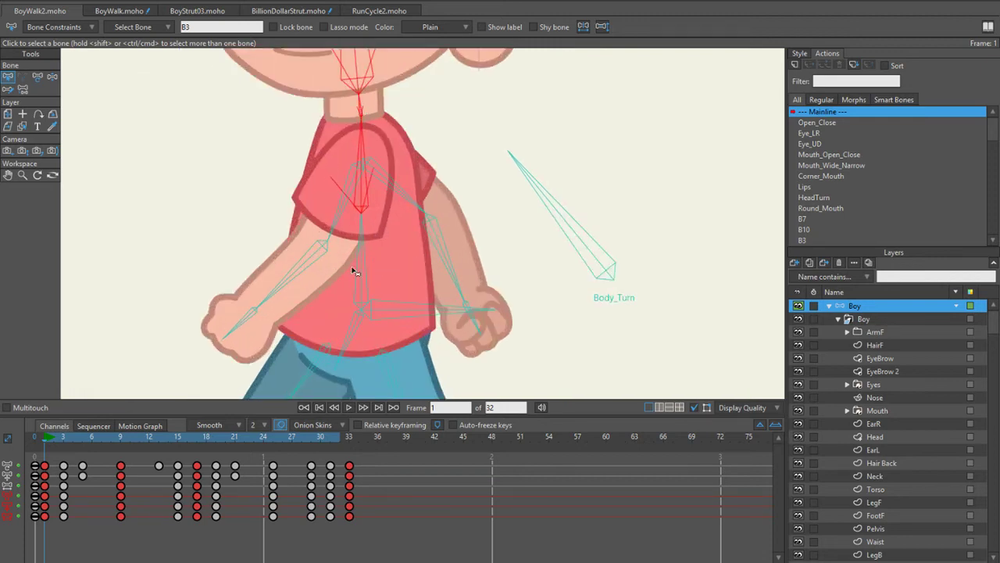
scroll(362, 126, "down", 3)
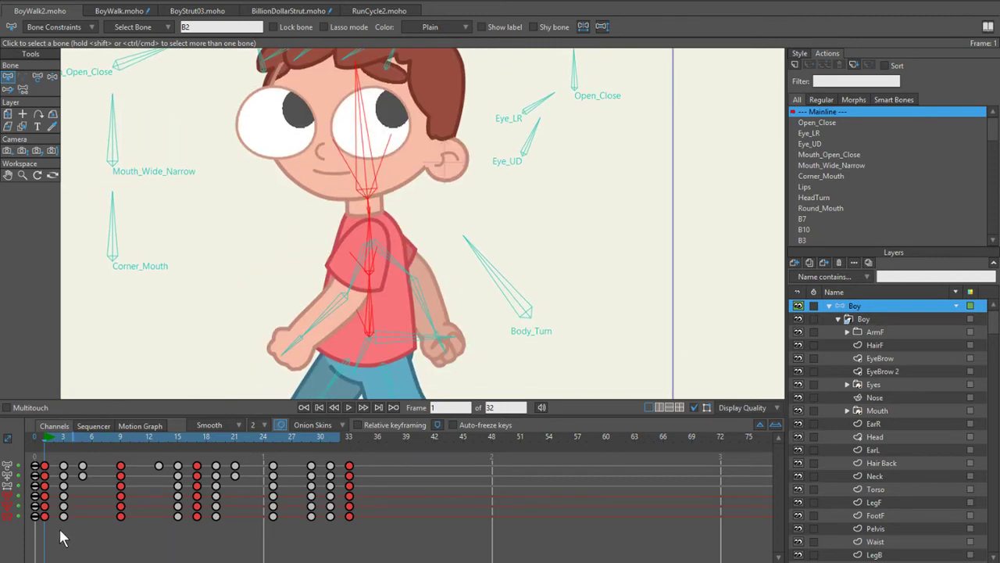
left_click_drag(52, 496, 690, 561)
key("Delete")
scroll(383, 219, "down", 5)
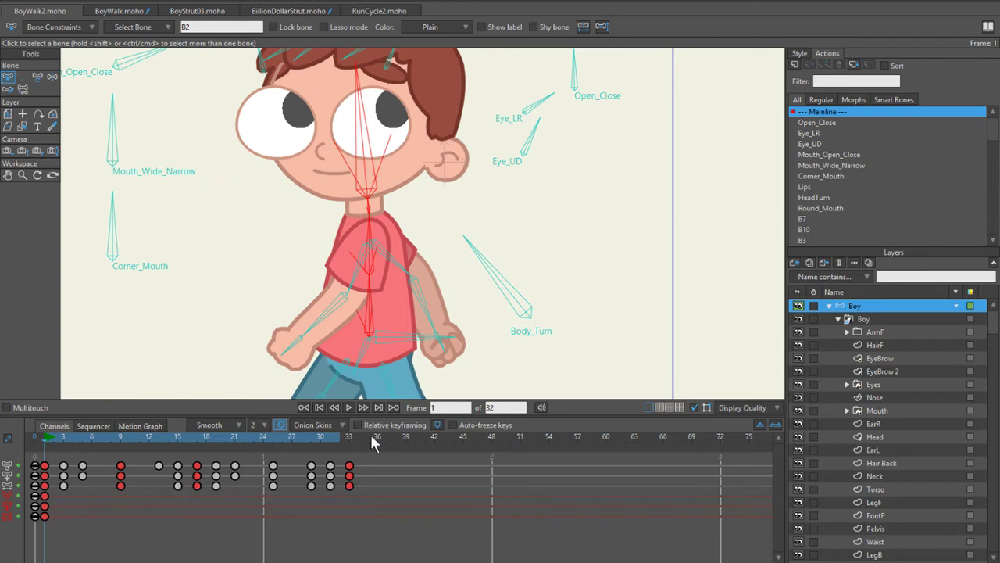
Step: At frame 3, rotate the head bone slightly backward
scroll(383, 219, "up", 2)
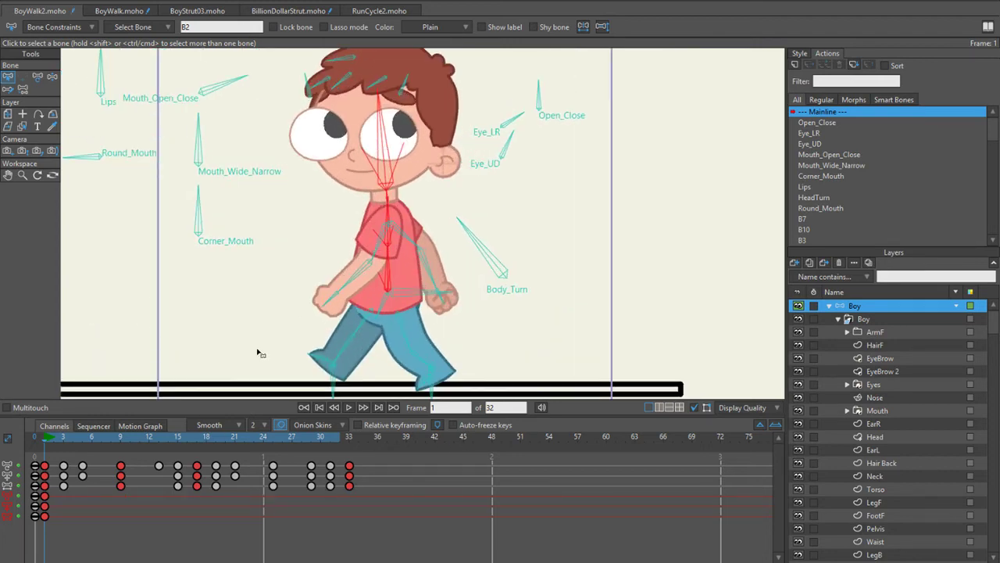
mouse_move(57, 437)
left_mouse_down()
mouse_move(94, 435)
mouse_move(53, 443)
left_mouse_up()
mouse_move(52, 438)
left_mouse_down()
mouse_move(79, 438)
mouse_move(61, 439)
left_mouse_up()
key("z")
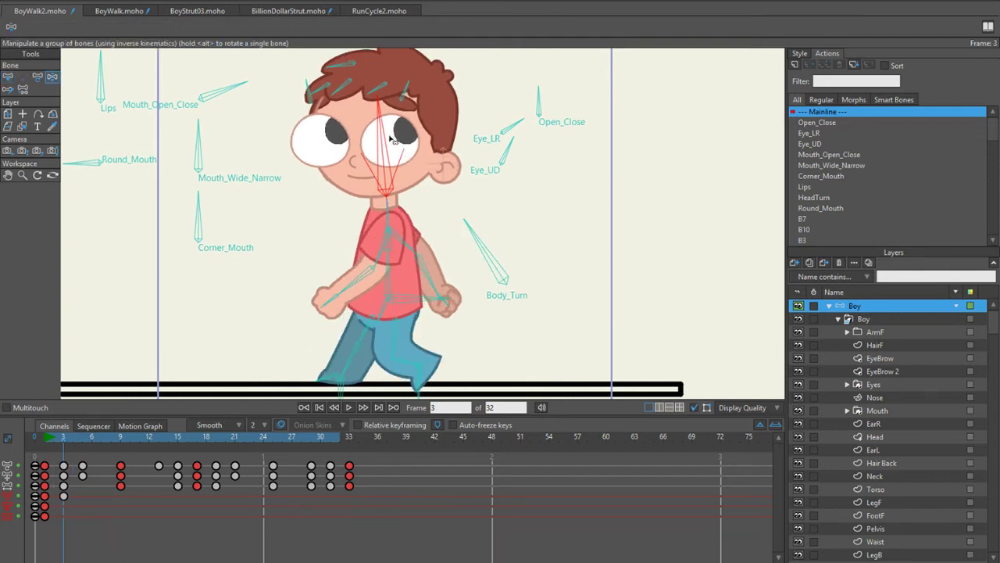
left_click_drag(387, 135, 391, 135)
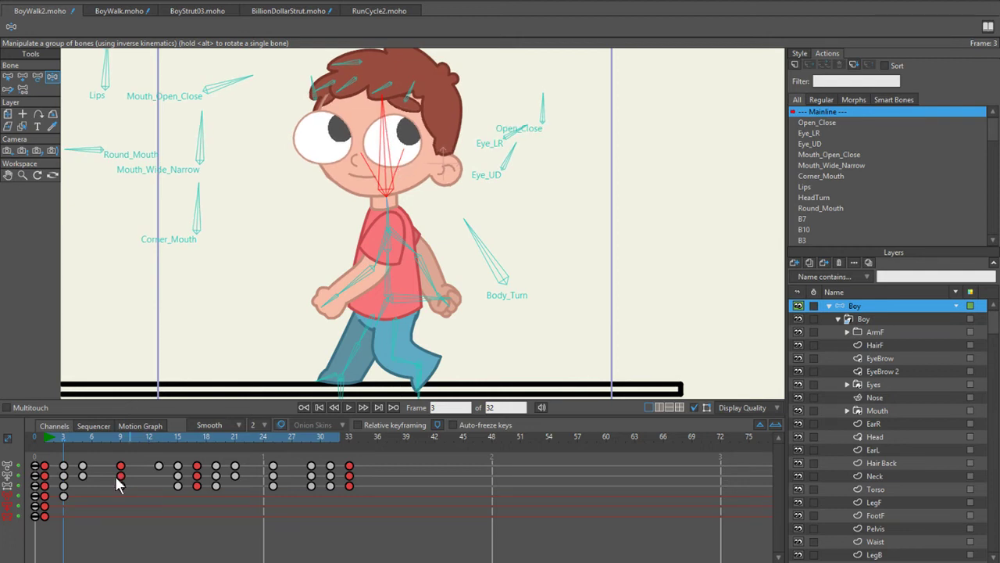
Step: At frame 7, rotate the head bone slightly forward and play the cycle from frame 1
left_click_drag(64, 439, 100, 441)
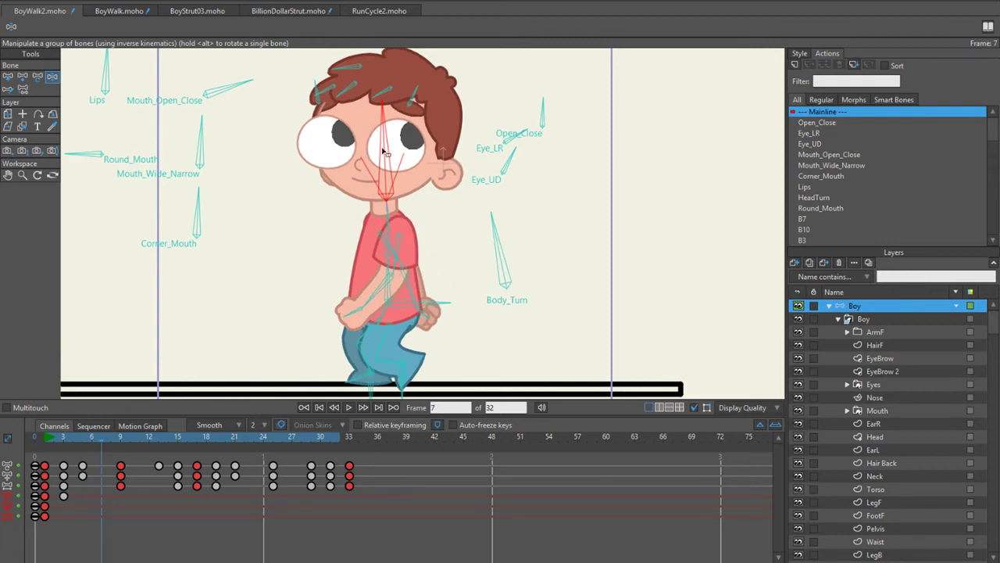
left_click_drag(382, 151, 383, 152)
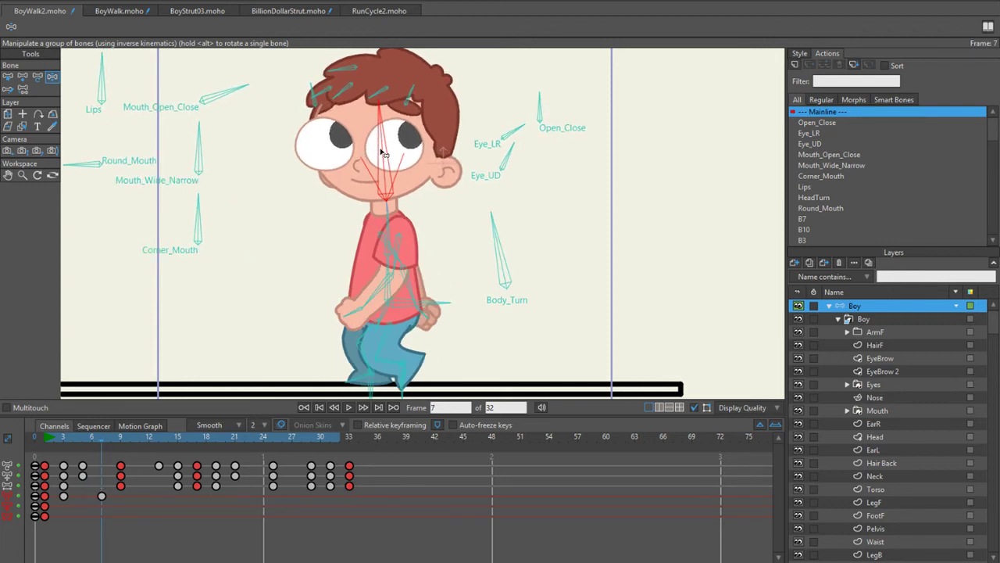
left_click_drag(87, 437, 47, 441)
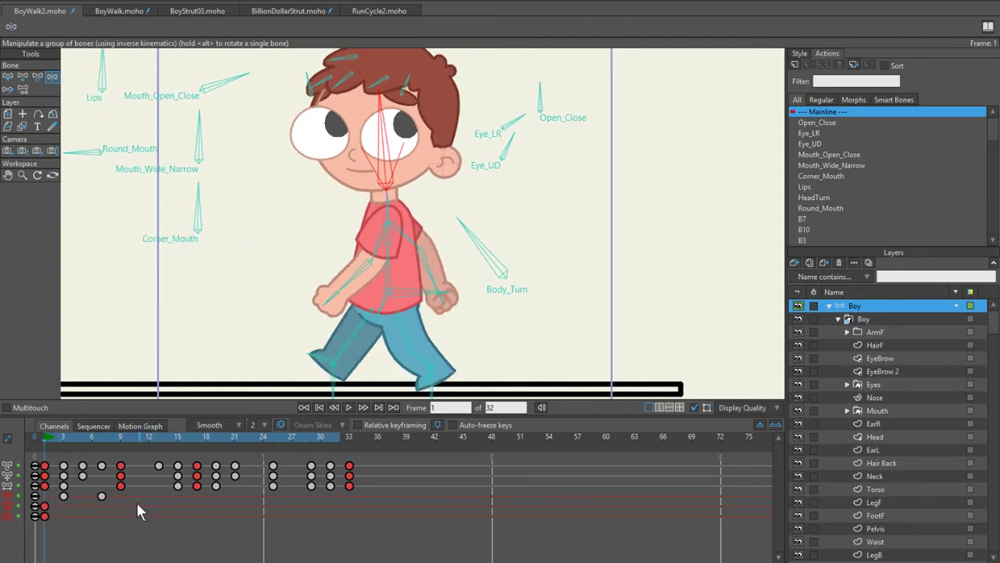
key("space")
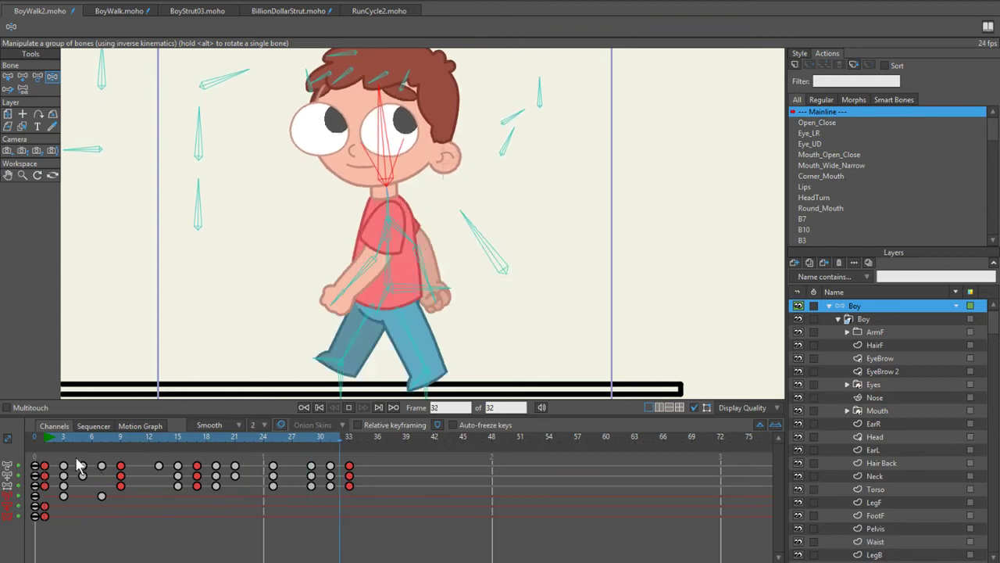
Step: Copy the head bone's keyframes from frames 3 and 7 to frames 19 and 23, and play the cycle
left_click(49, 435)
left_click(68, 439)
left_click_drag(67, 439, 158, 461)
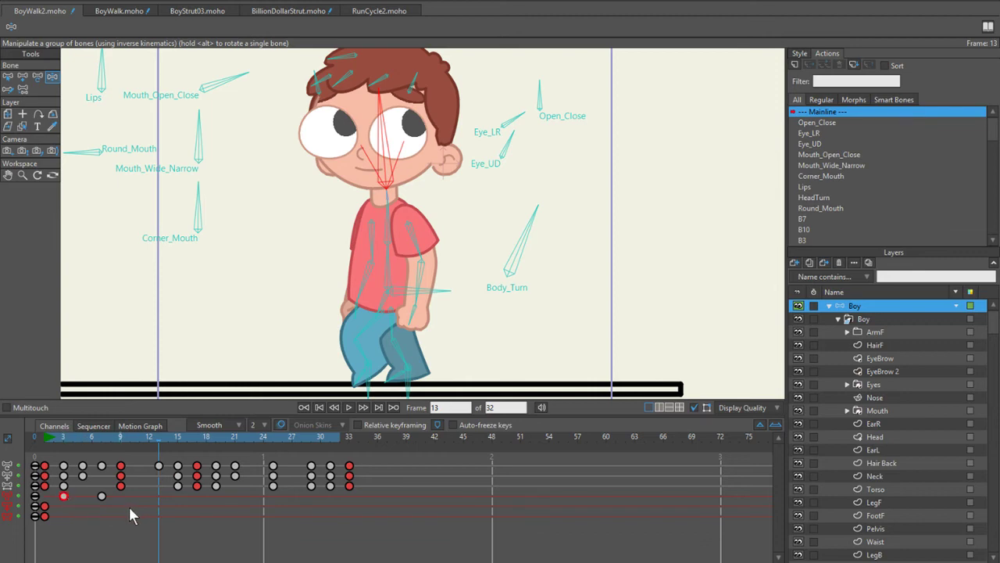
key("ctrl+v")
left_click_drag(130, 439, 176, 463)
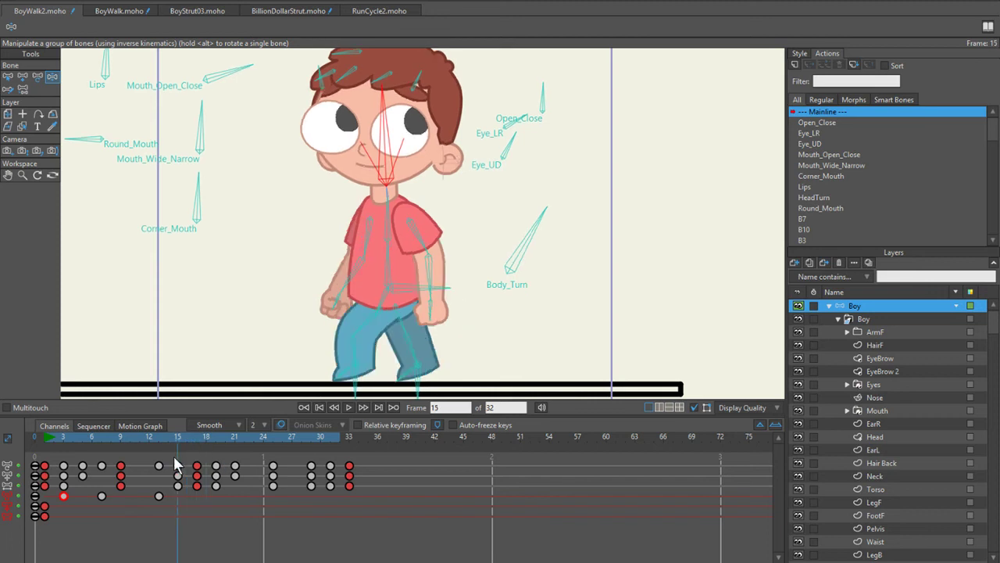
left_click(102, 495)
left_click_drag(61, 431, 102, 497)
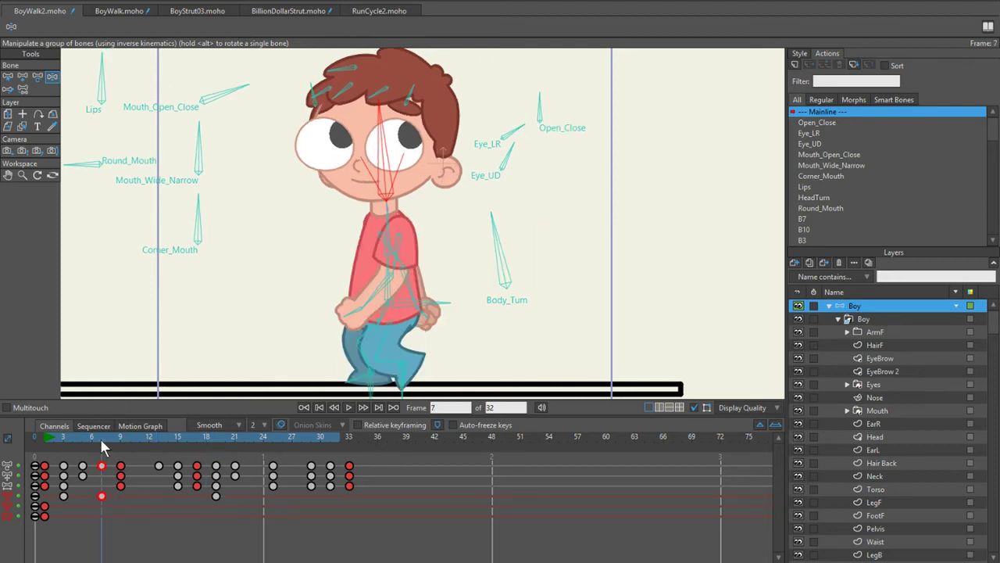
left_click_drag(101, 440, 254, 469)
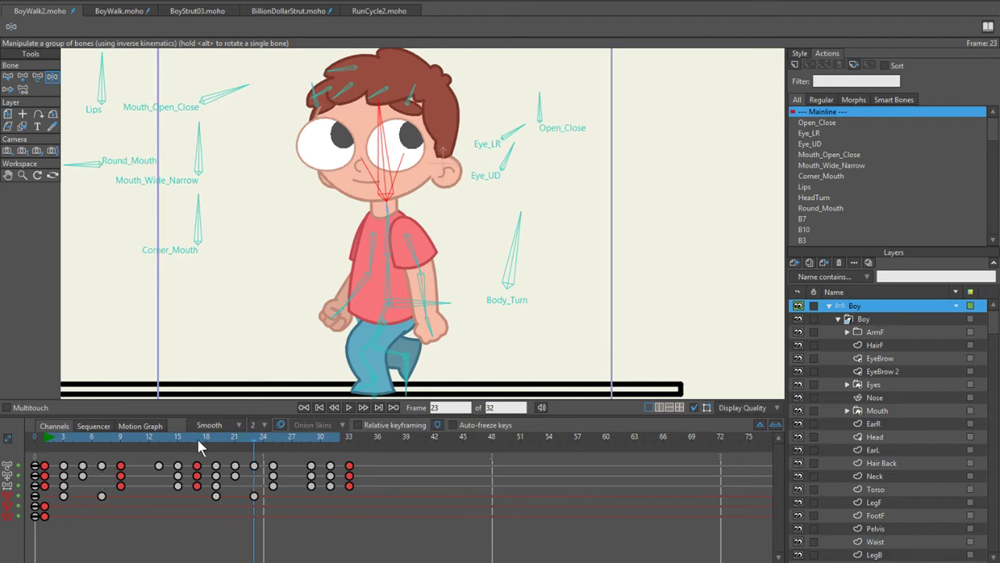
left_click_drag(196, 438, 38, 437)
key("ctrl+space")
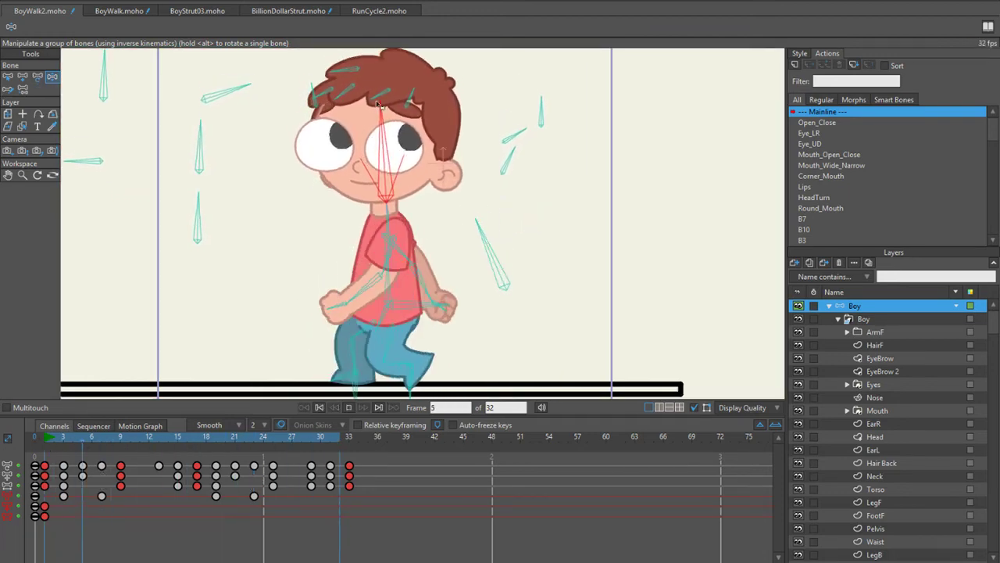
scroll(343, 211, "down", 2)
scroll(331, 186, "up", 2)
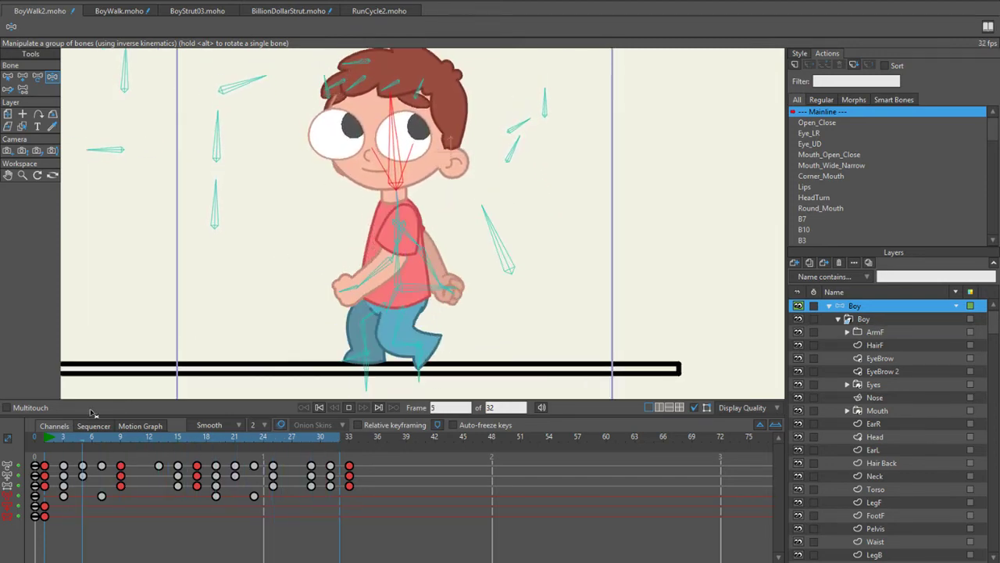
Step: Shift the head bone's keyframes from frames 3 and 19 to frames 1 and 17, key frame 33 to close the loop, and play it
left_click_drag(50, 435, 45, 495)
mouse_move(43, 436)
left_mouse_down()
mouse_move(139, 444)
mouse_move(51, 442)
left_mouse_up()
left_click_drag(217, 497, 196, 497)
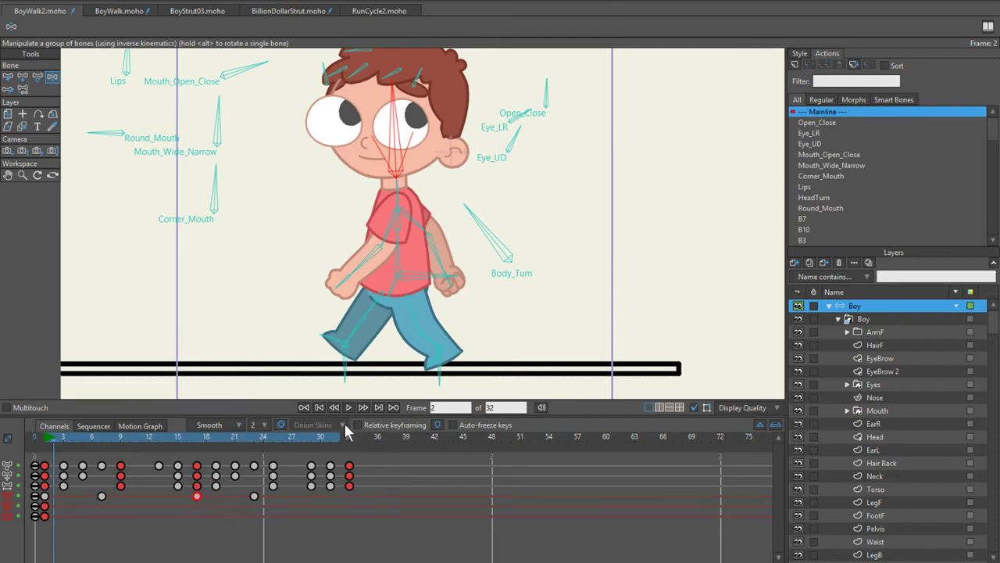
key("space")
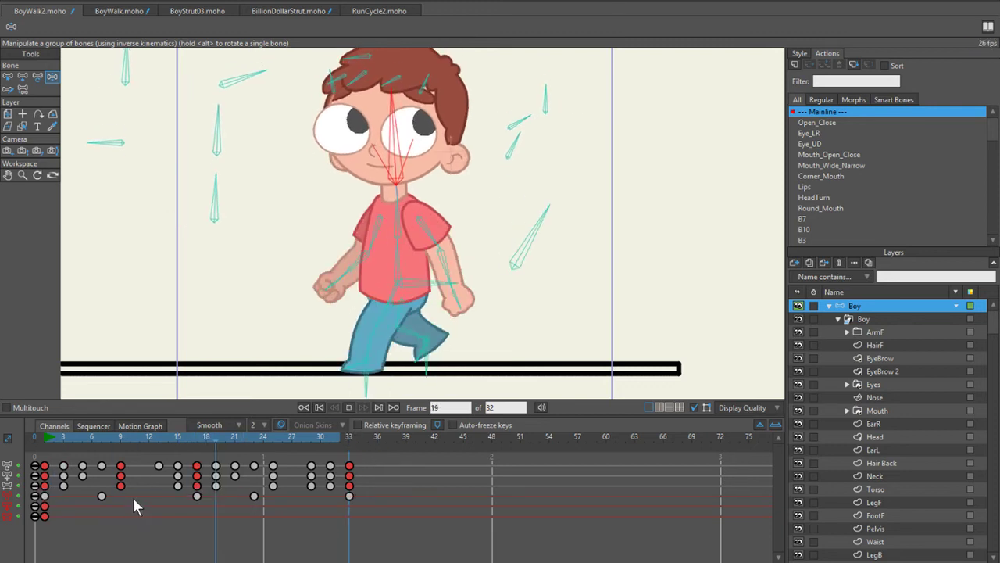
Step: Review the cycle with the bones hidden and play BoyWalk.moho for comparison
left_click(692, 407)
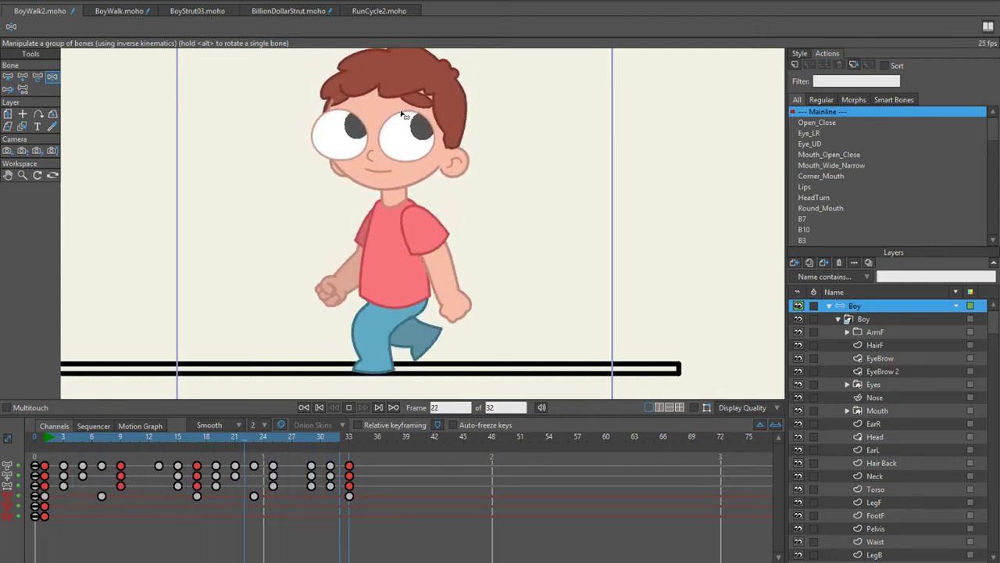
key("space")
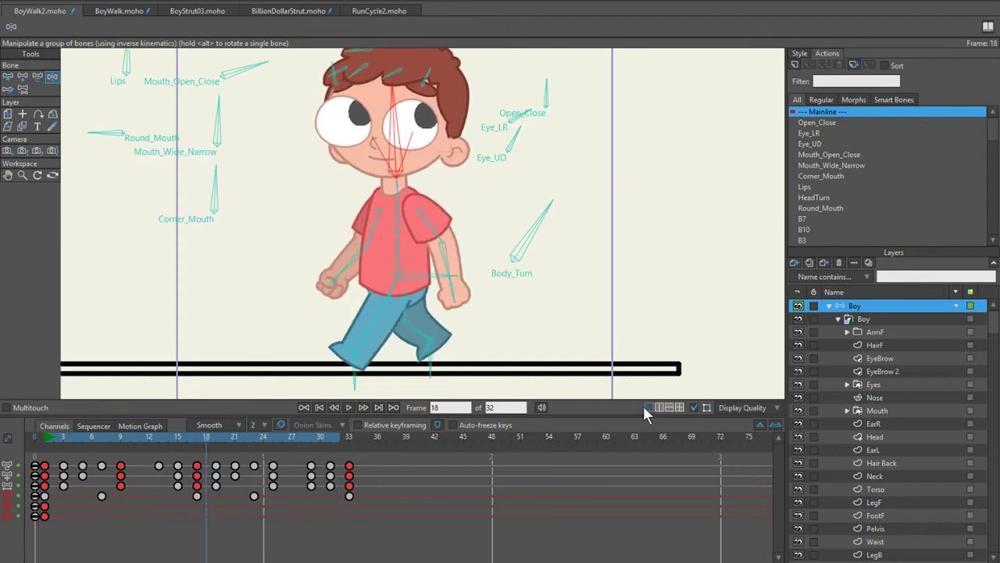
left_click(116, 16)
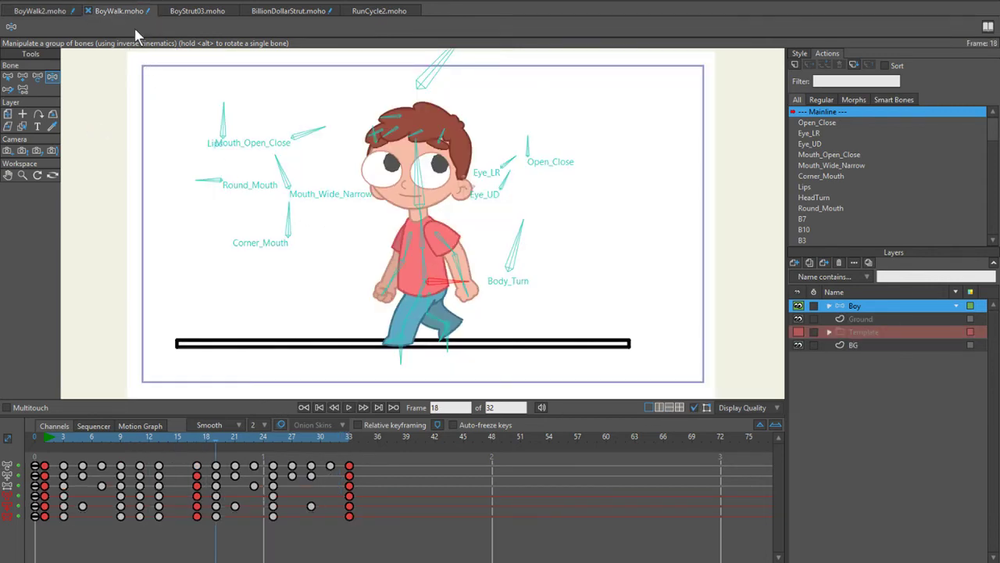
scroll(257, 211, "up", 3)
scroll(270, 272, "down", 2)
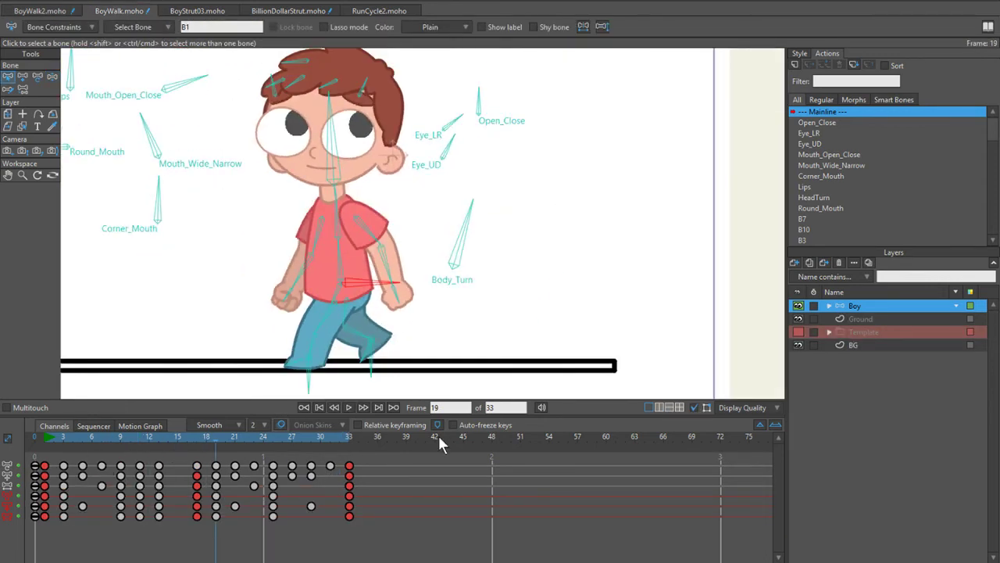
left_click(351, 406)
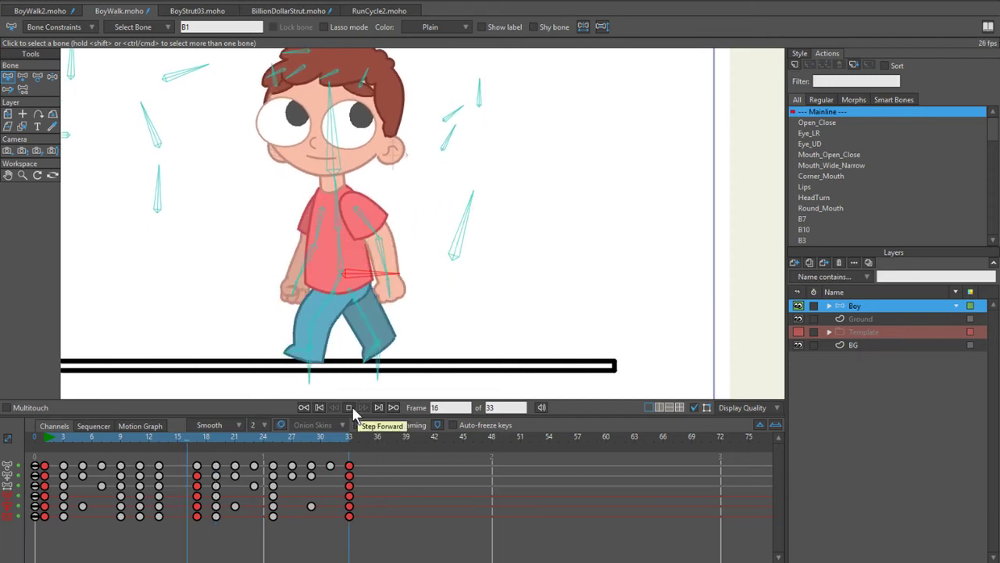
left_click(350, 407)
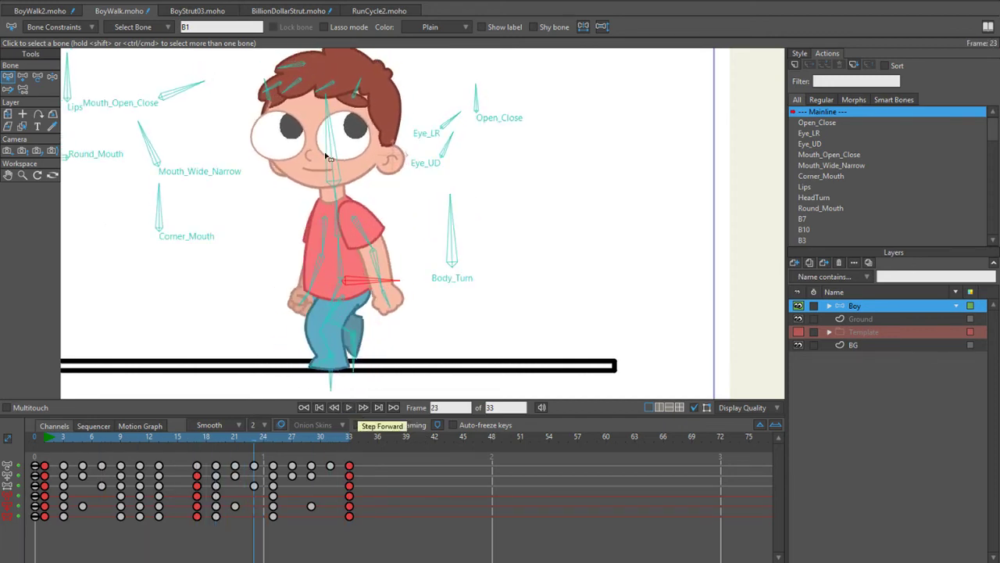
Step: Return to BoyWalk2.moho and select the upper torso bone B3 for transforming
left_click(45, 12)
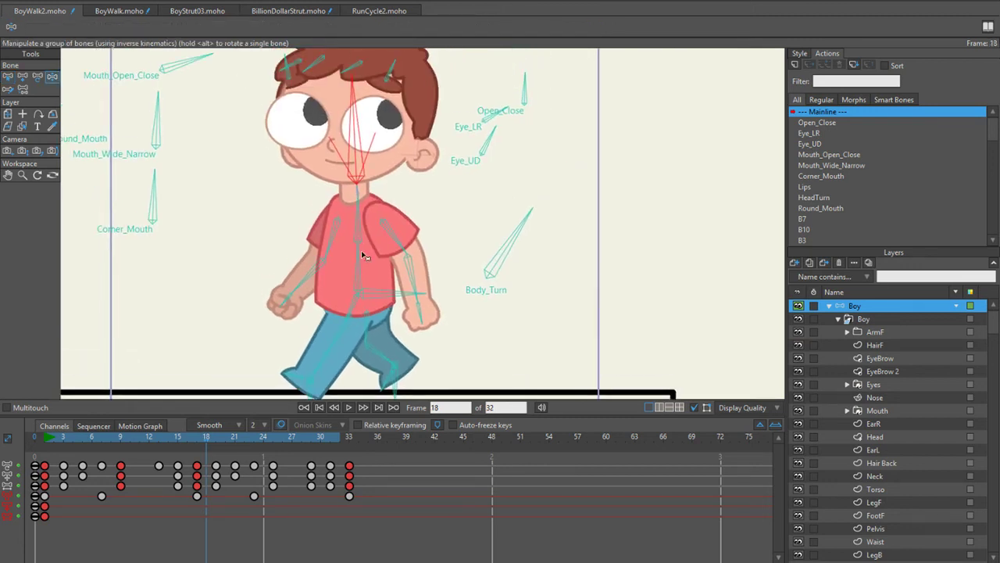
left_click(353, 246)
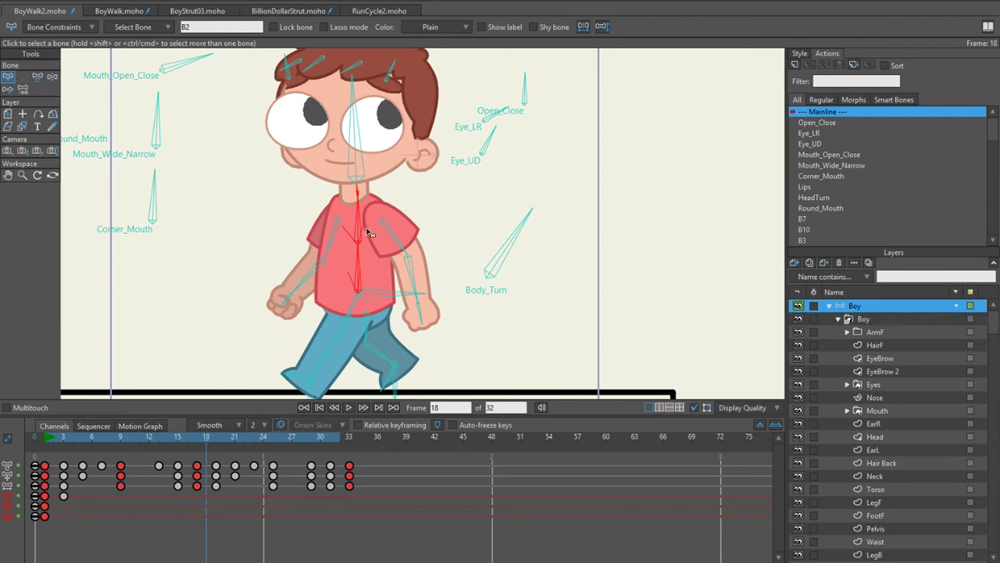
scroll(395, 192, "up", 1)
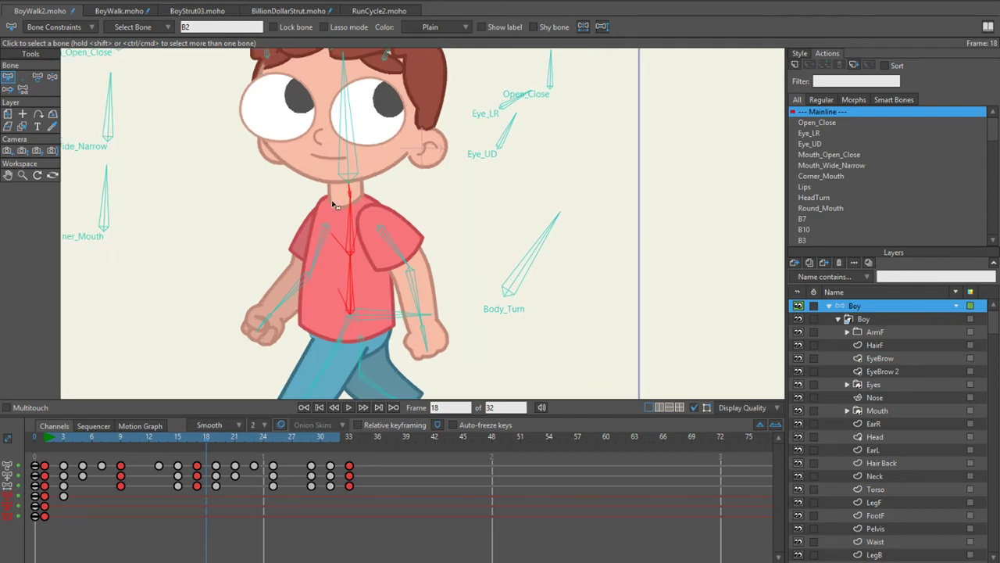
scroll(412, 211, "up", 1)
left_click(352, 224)
key("t")
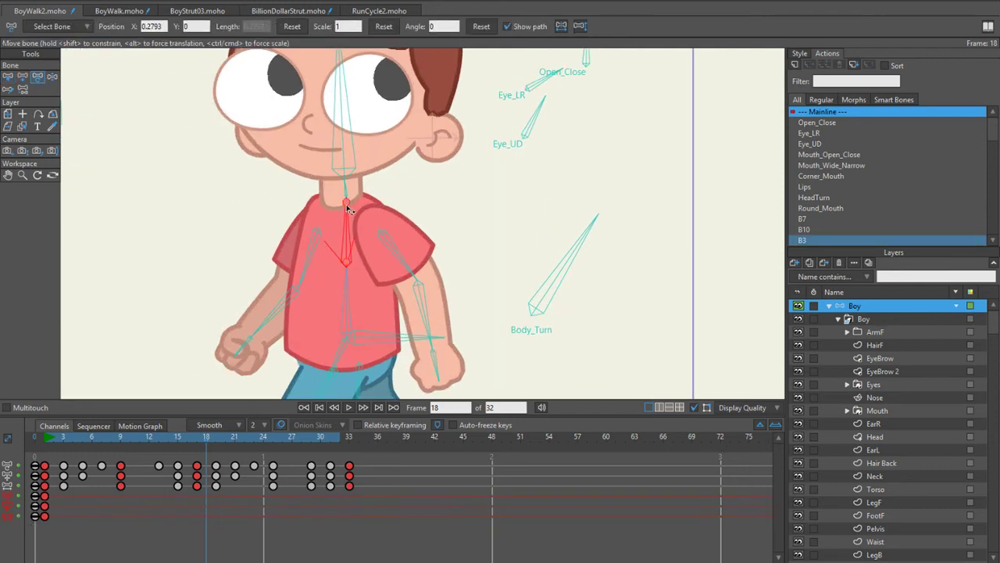
Step: Try to stretch the upper and lower torso bones at frame 18
left_click_drag(349, 219, 357, 243)
key("z")
key("t")
key("b")
left_click(352, 290)
key("t")
left_click_drag(352, 290, 354, 257)
key("b")
Step: Set the squash and stretch scaling of the upper torso bone B3 to 1.30 in its bone constraints
left_click(349, 228)
left_click(72, 28)
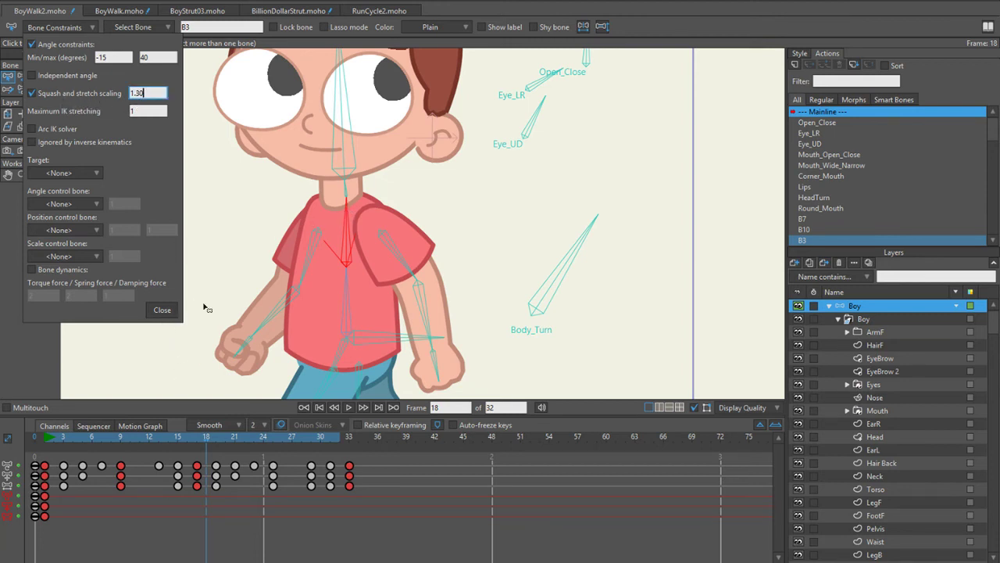
left_click(162, 309)
Step: Test stretching bone B3 upward at frame 18 and undo the stretch
key("t")
left_click_drag(346, 196, 344, 178)
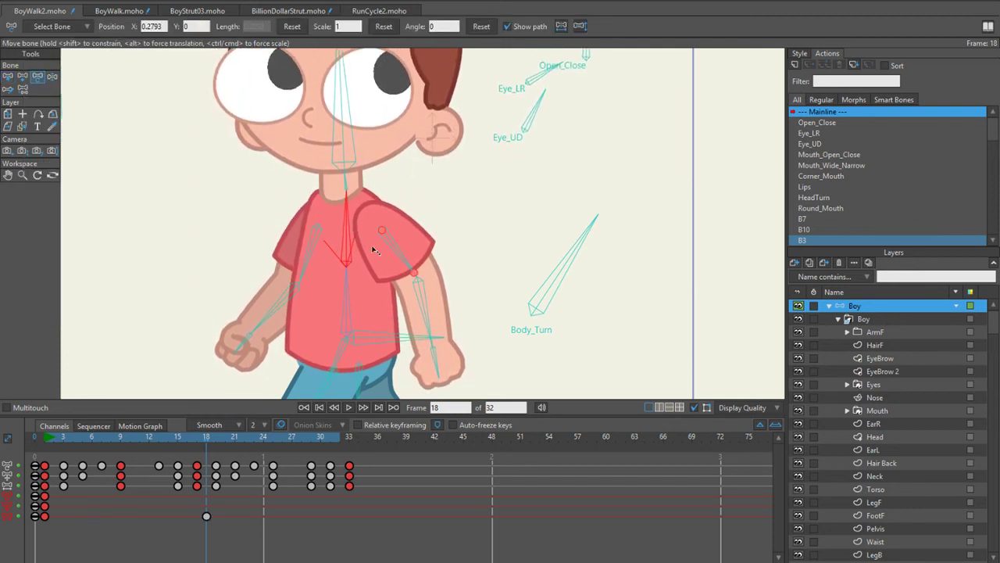
key("ctrl+z")
left_click(158, 351)
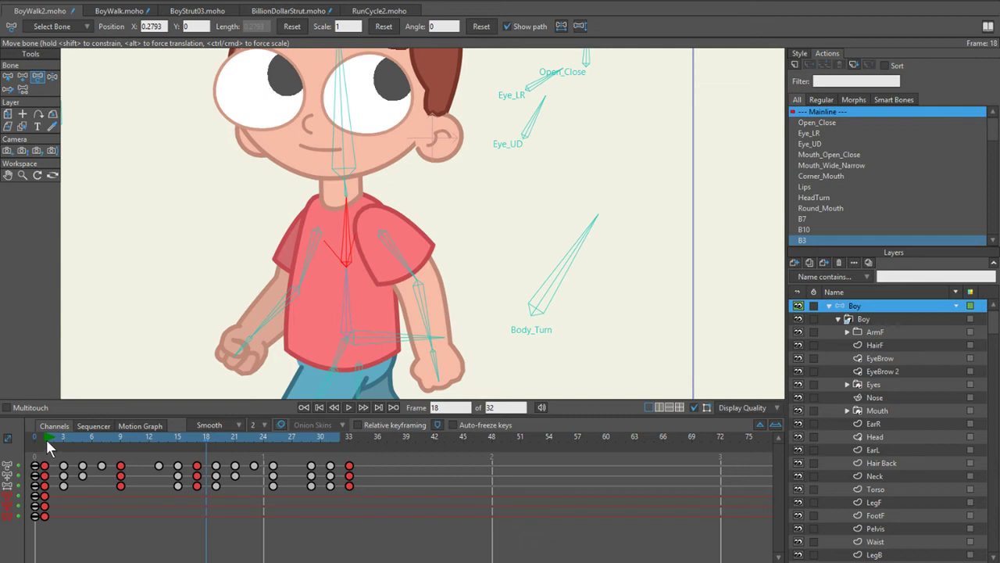
Step: Stretch the upper torso bone B3 upward to a scale of 1.10 at frame 1
left_click(46, 437)
scroll(188, 236, "down", 3)
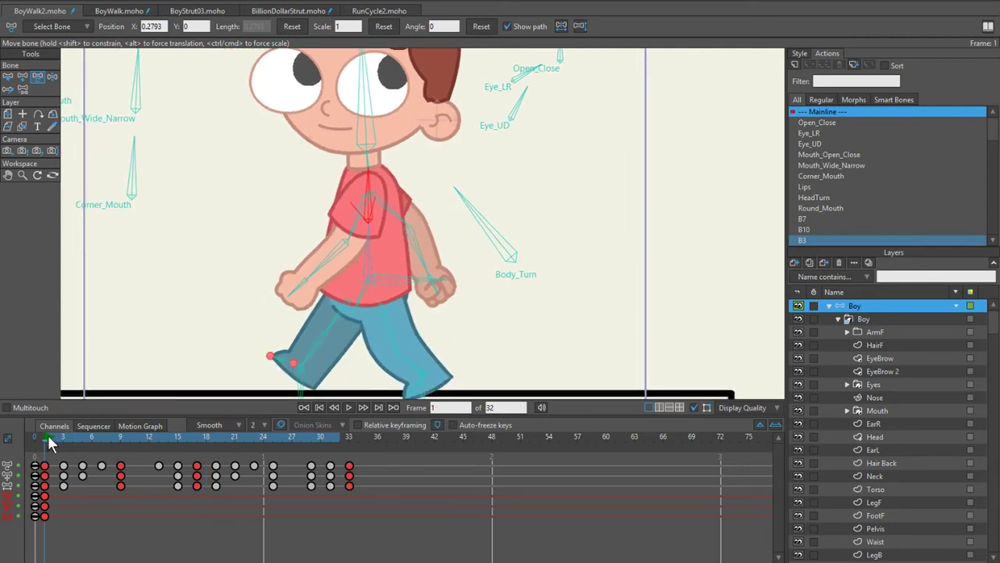
left_click(329, 326)
left_click_drag(371, 176, 377, 186)
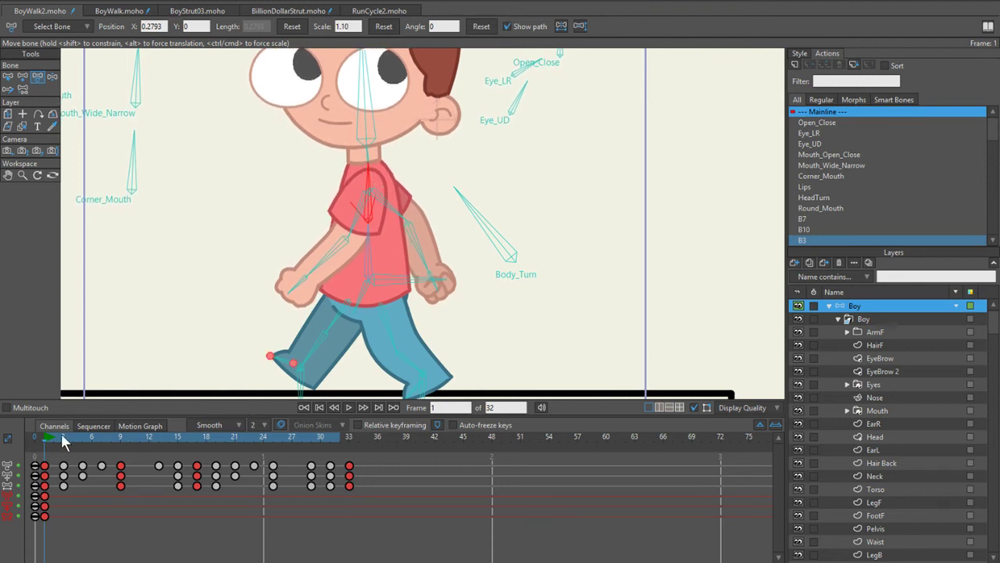
Step: Check the head bone's keyframe timing and squash the upper torso bone B3 downward at frame 7
key("z")
left_click(364, 125)
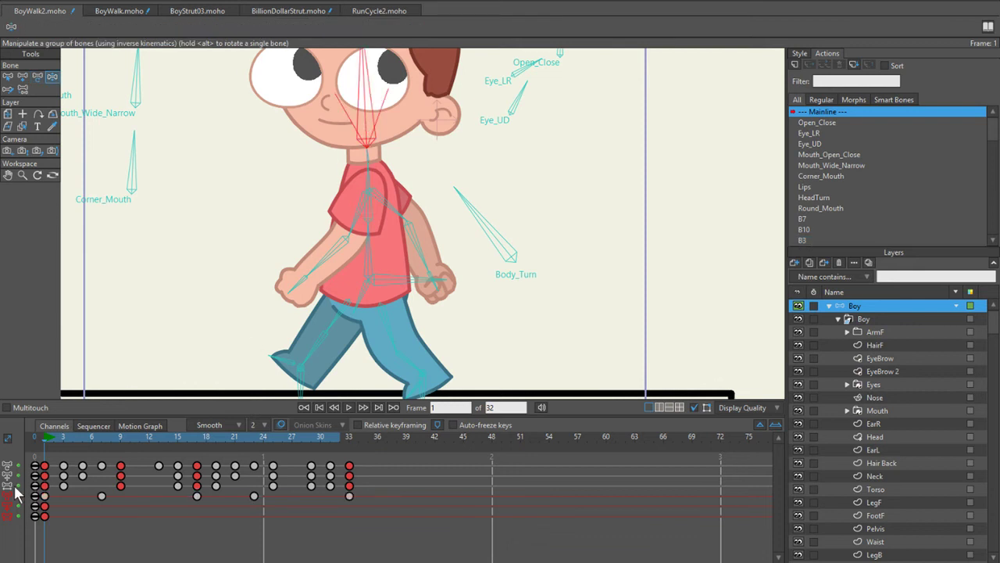
left_click(101, 438)
left_click(368, 197)
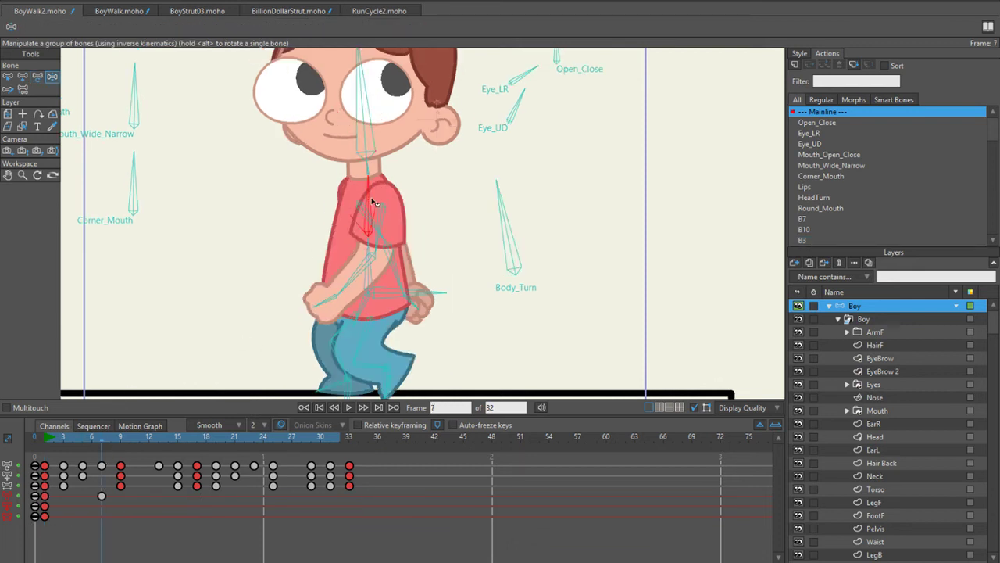
key("t")
left_click_drag(370, 182, 364, 173)
Step: Copy bone B3's scale keys from frames 1 and 7 to start at frame 17, and the frame 1 key to frame 33
left_click_drag(108, 522, 41, 511)
left_click_drag(106, 441, 196, 438)
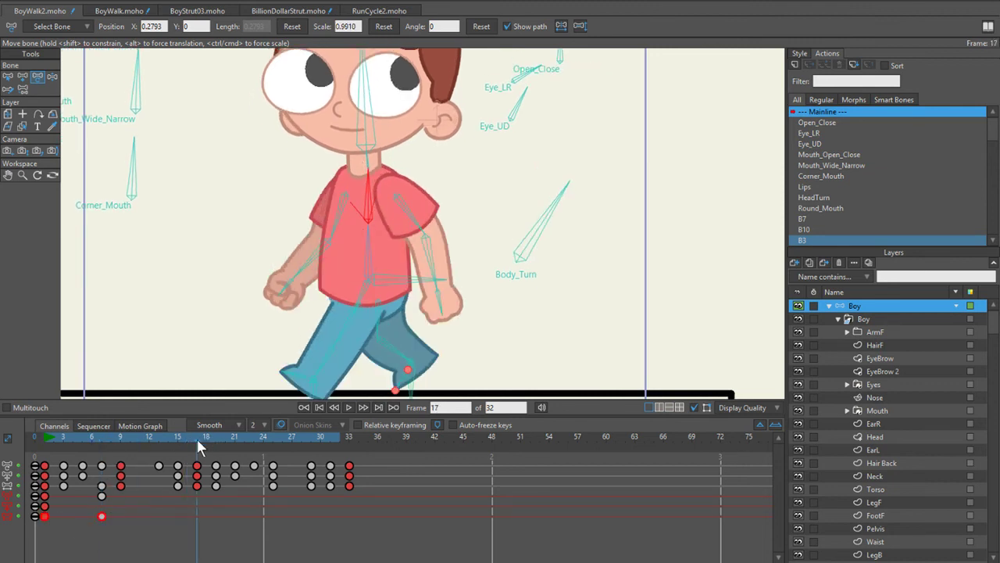
scroll(102, 533, "down", 5)
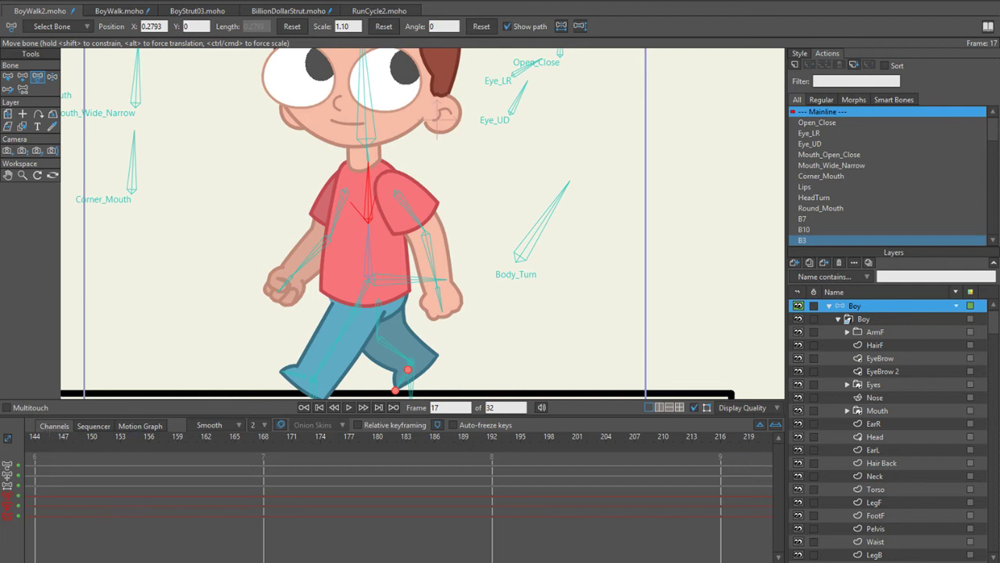
scroll(103, 533, "up", 5)
left_click(45, 547)
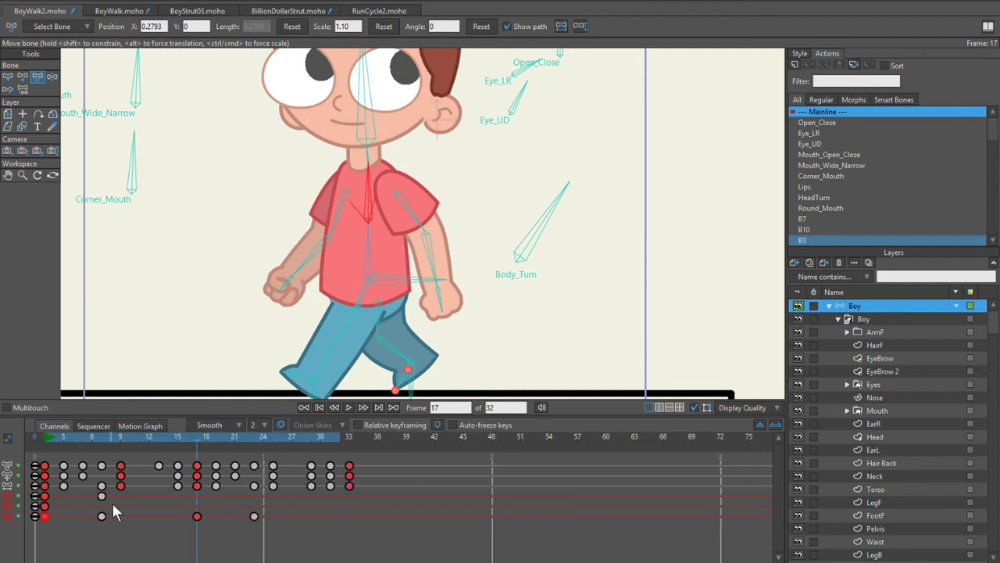
left_click(354, 436)
Step: Play the looping walk cycle to review the torso squash and stretch, and rewind to frame 0
key("space")
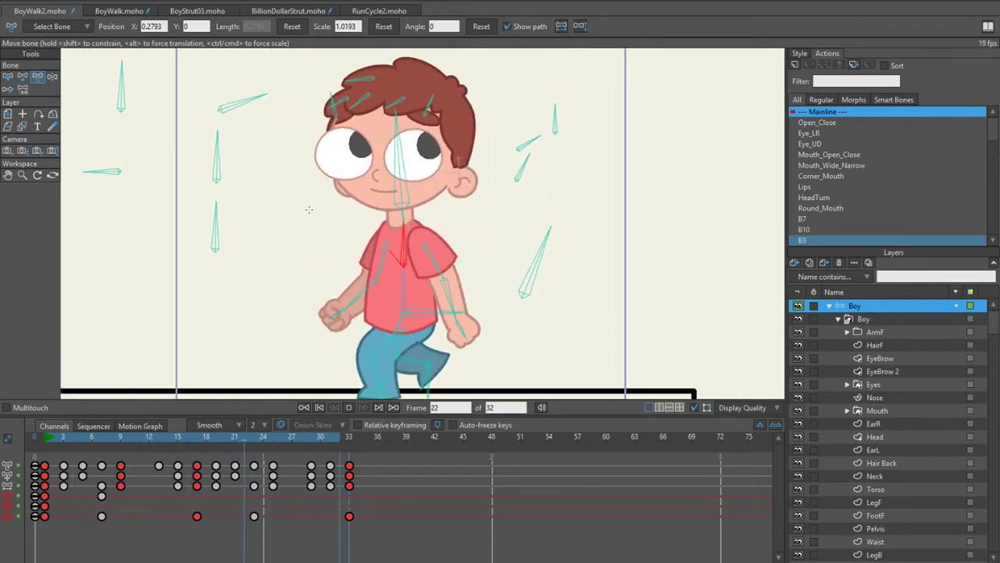
scroll(304, 211, "down", 2)
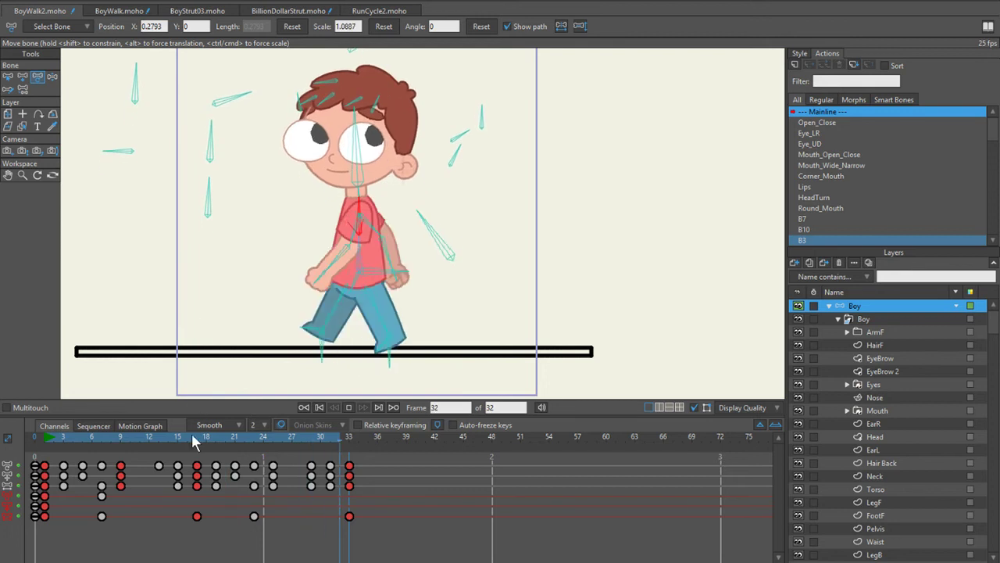
left_click(349, 408)
left_click(318, 407)
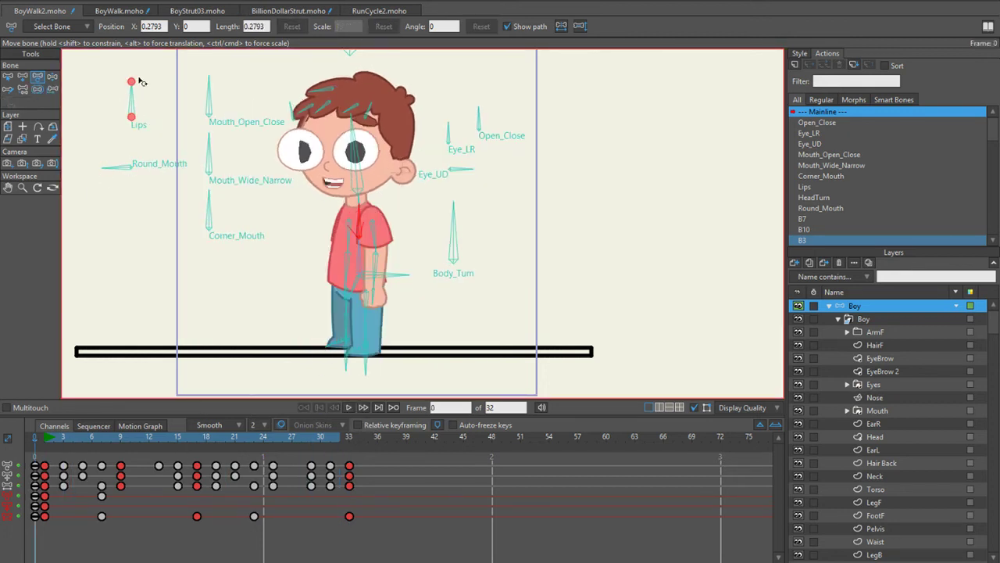
Step: Revert BoyWalk.moho to its saved version and preview its original walk cycle
left_click(118, 11)
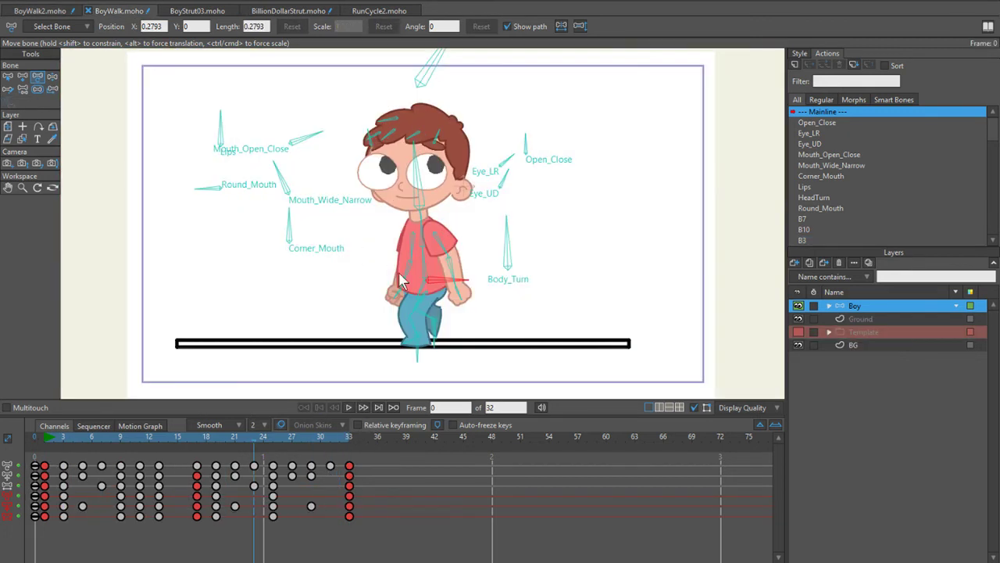
right_click(103, 11)
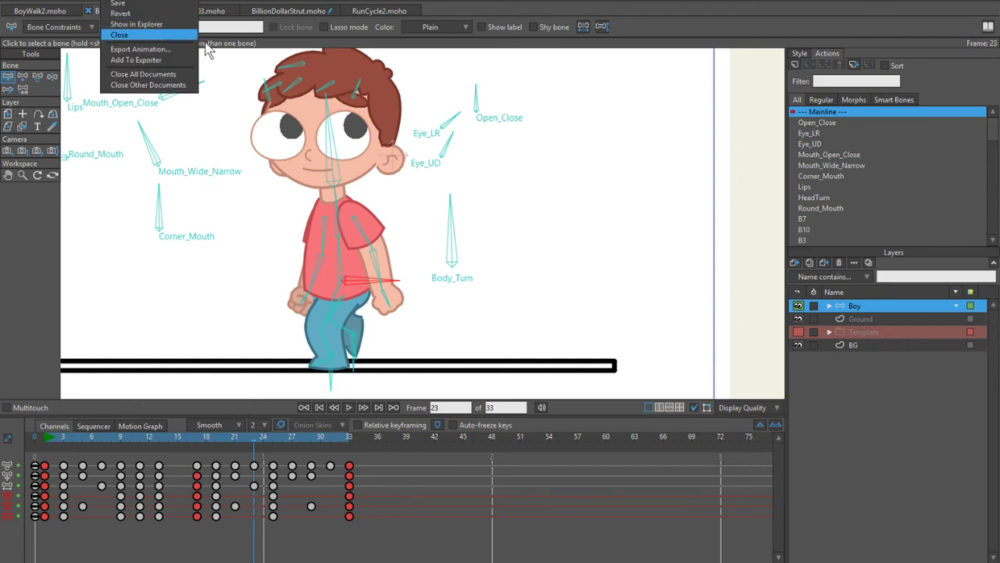
left_click(164, 14)
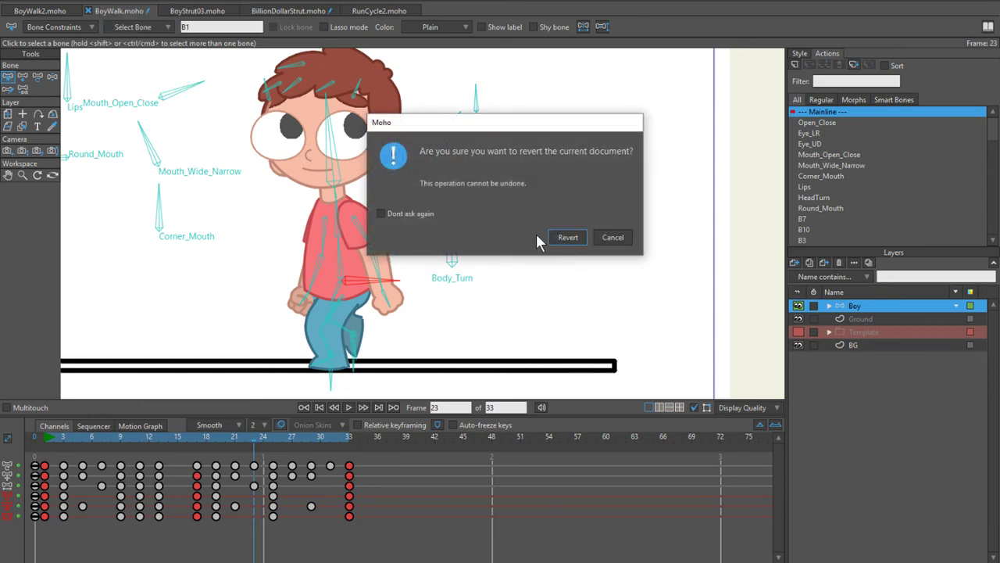
left_click(559, 238)
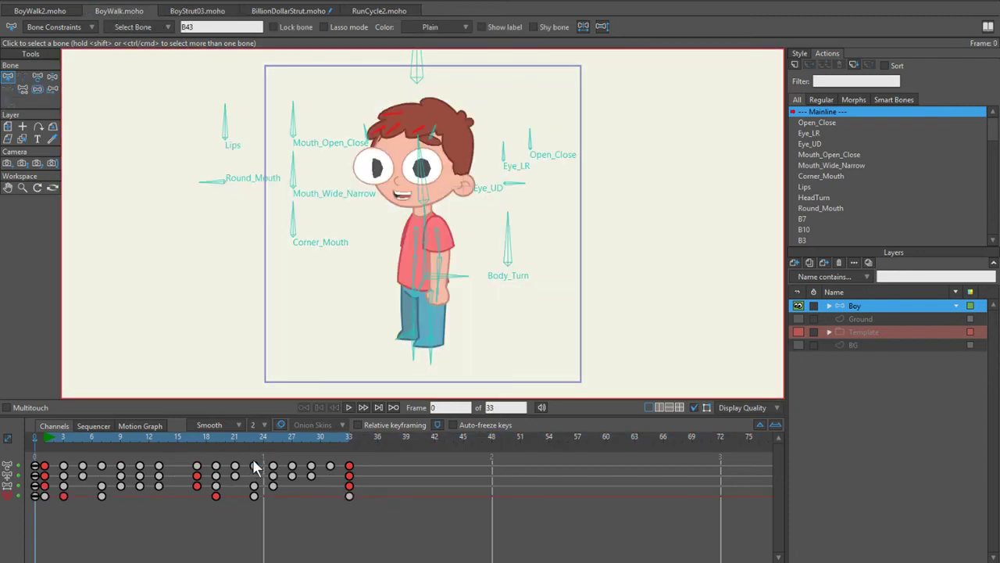
left_click(352, 406)
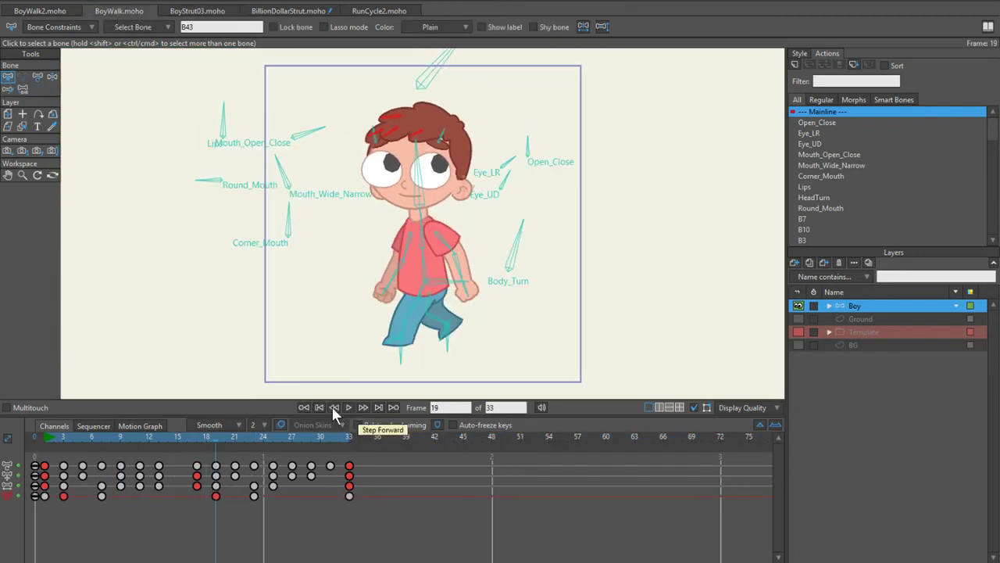
left_click(322, 407)
Step: Copy the whole Boy layer from BoyWalk.moho and return to BoyWalk2.moho, collapsing its Boy layer
right_click(860, 305)
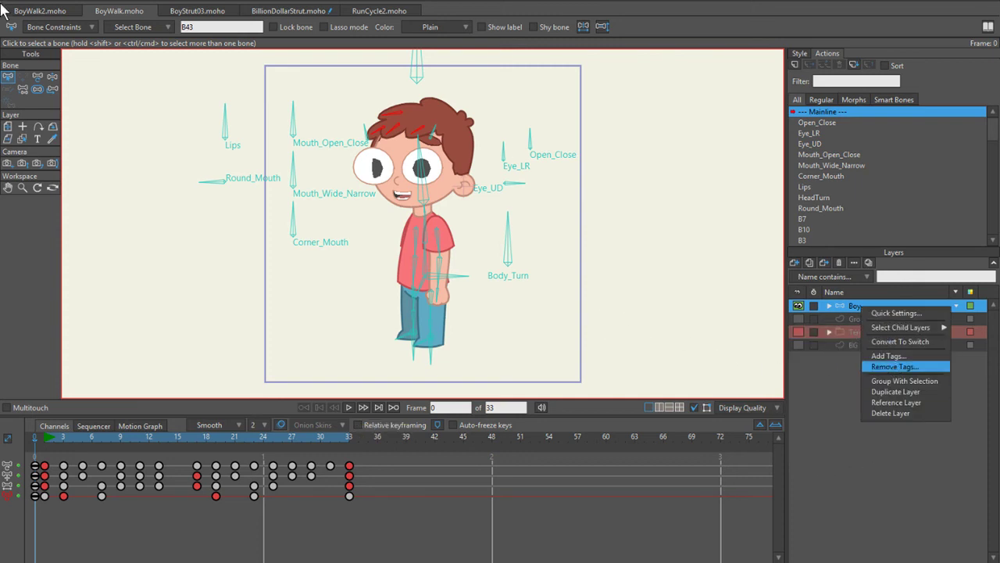
left_click(31, 2)
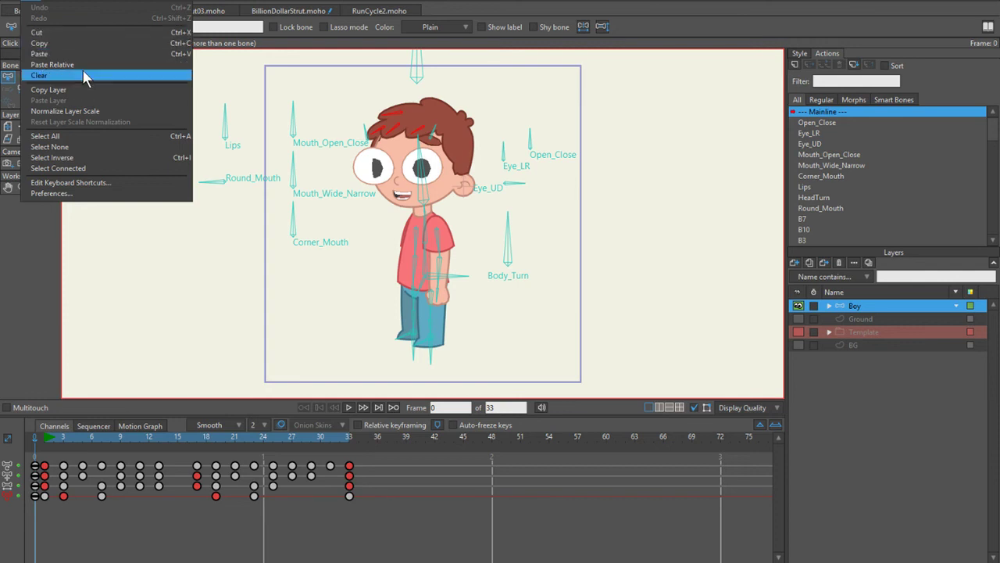
left_click(82, 90)
left_click(50, 14)
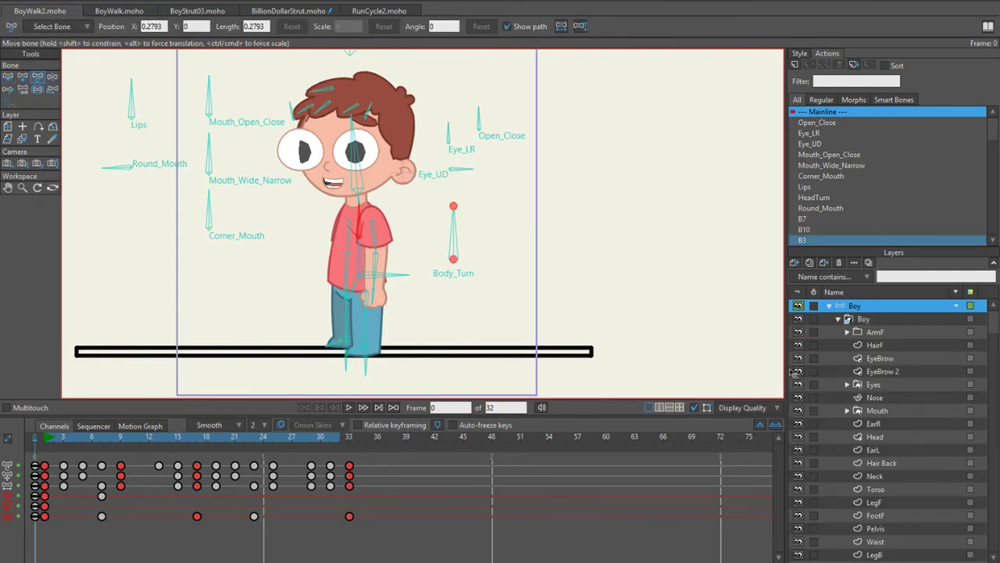
left_click(830, 306)
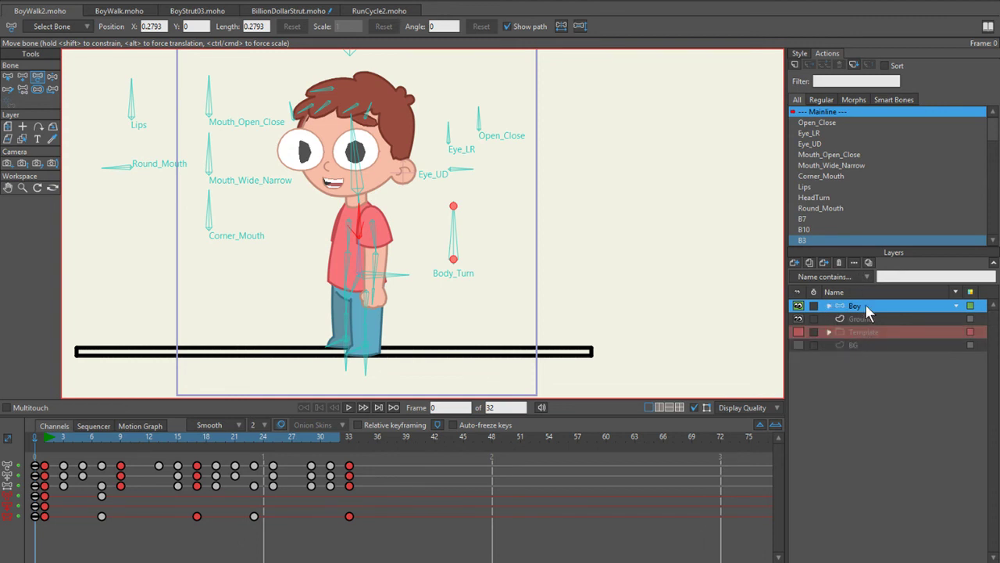
Step: Paste the copied Boy layer above the existing one and undo the paste
left_click(41, 2)
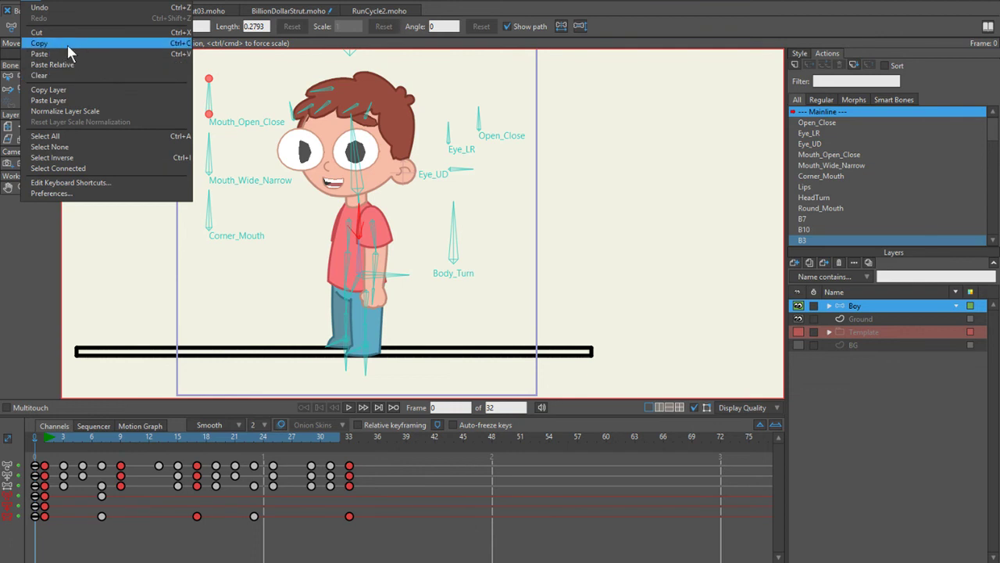
left_click(156, 101)
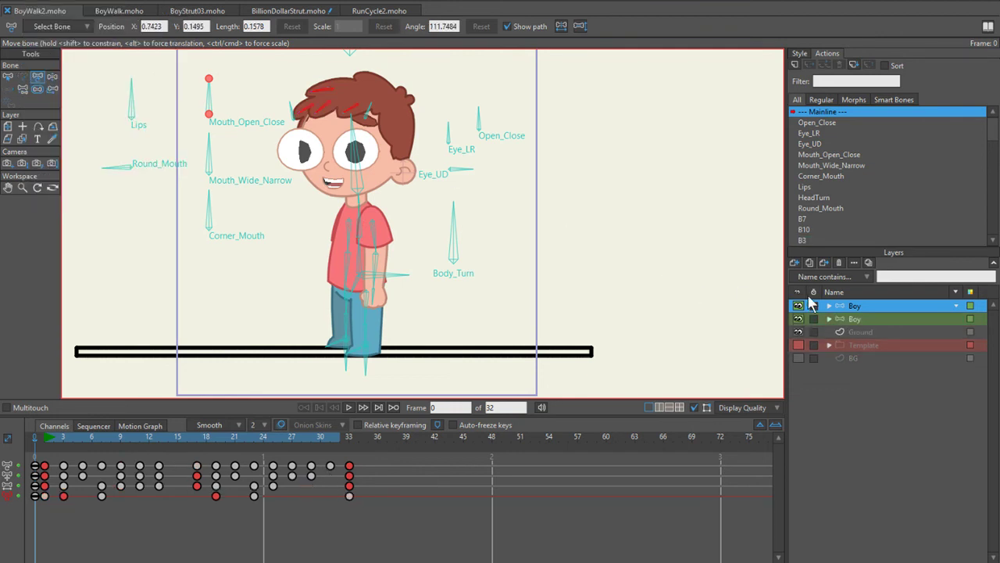
left_click(853, 320)
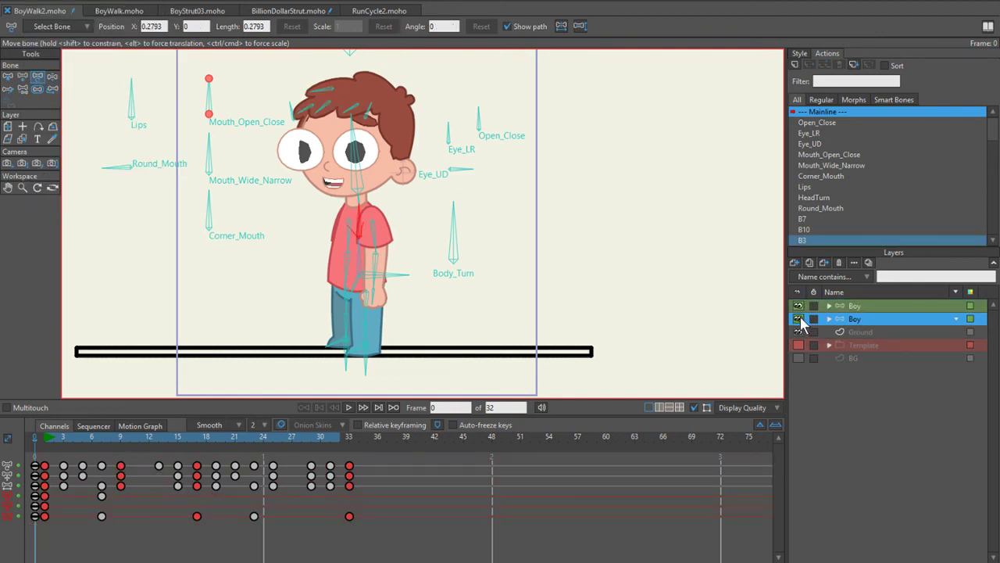
left_click(862, 304)
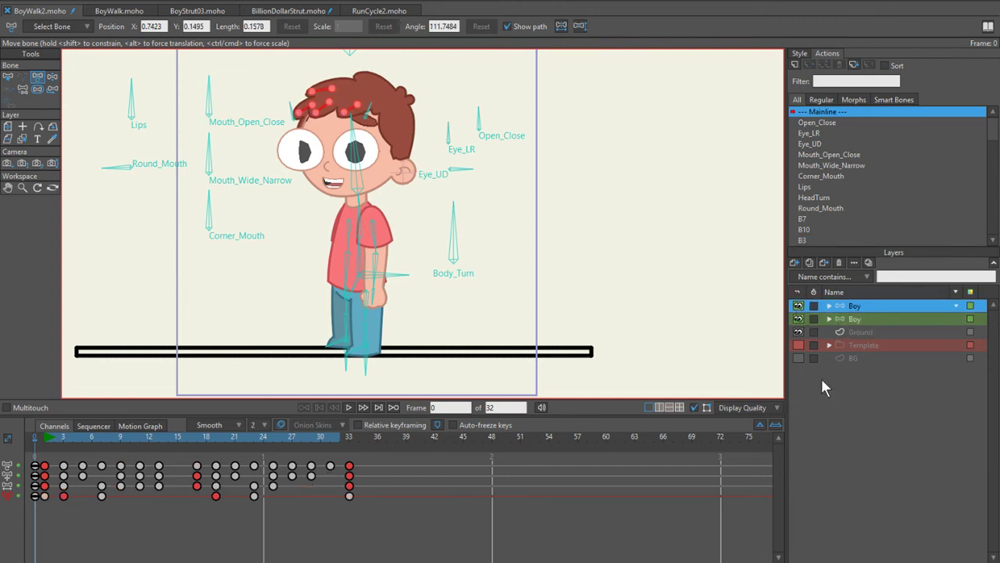
key("ctrl+z")
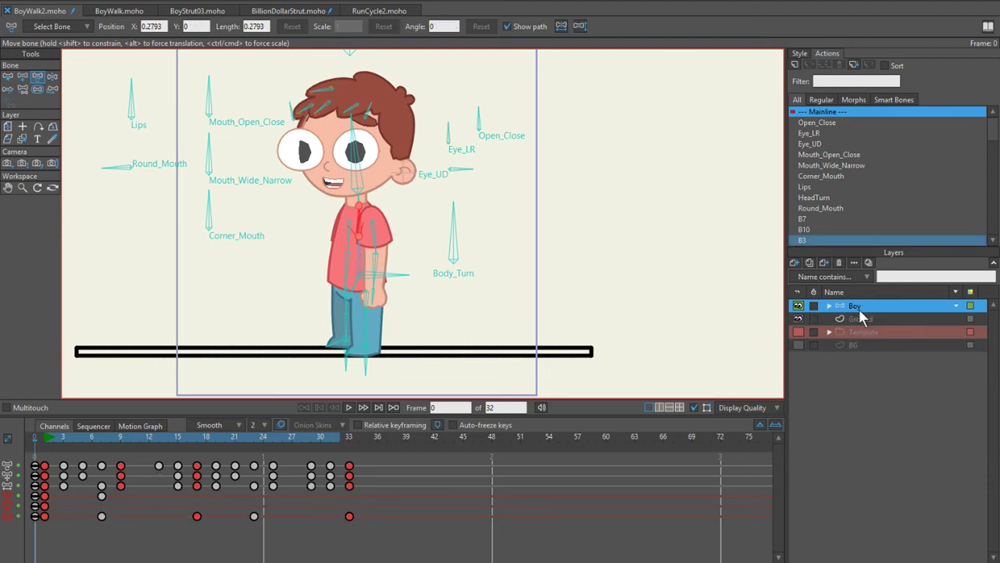
Step: Move the existing Boy layer to X 0.2636 and paste the copied Boy layer beside it at X 1.0267
left_click(7, 127)
left_click_drag(443, 322, 351, 327)
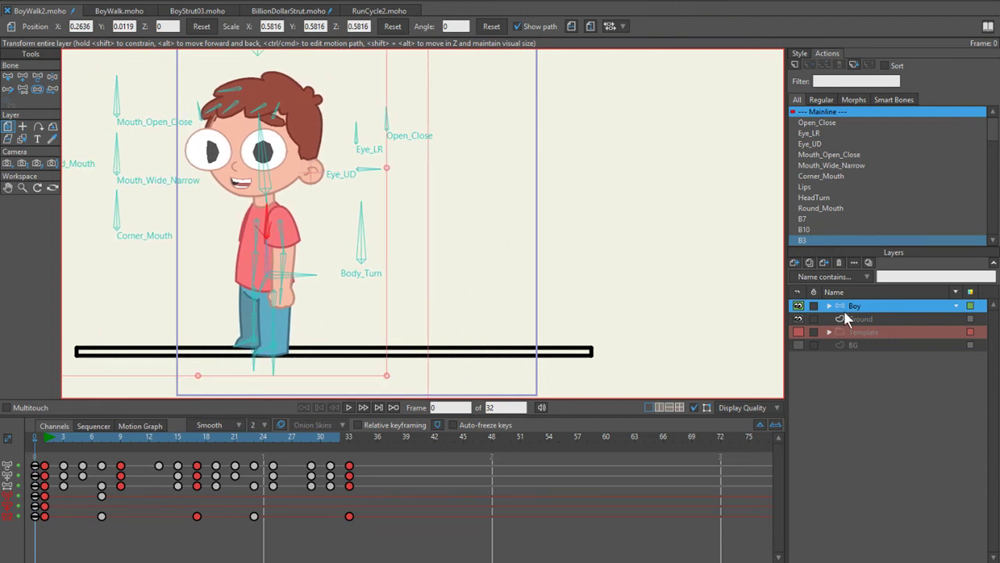
left_click(30, 2)
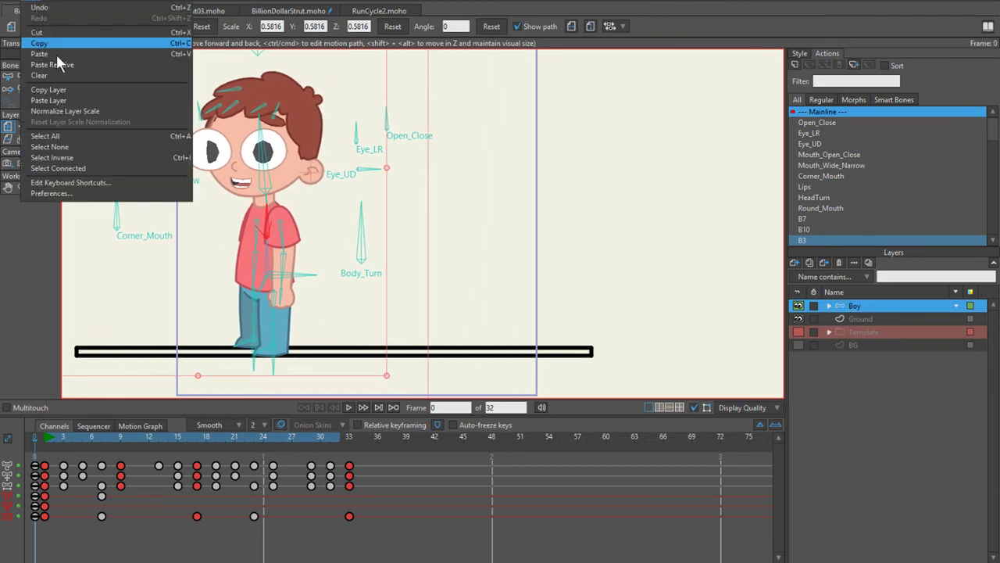
left_click(72, 101)
key("ctrl+v")
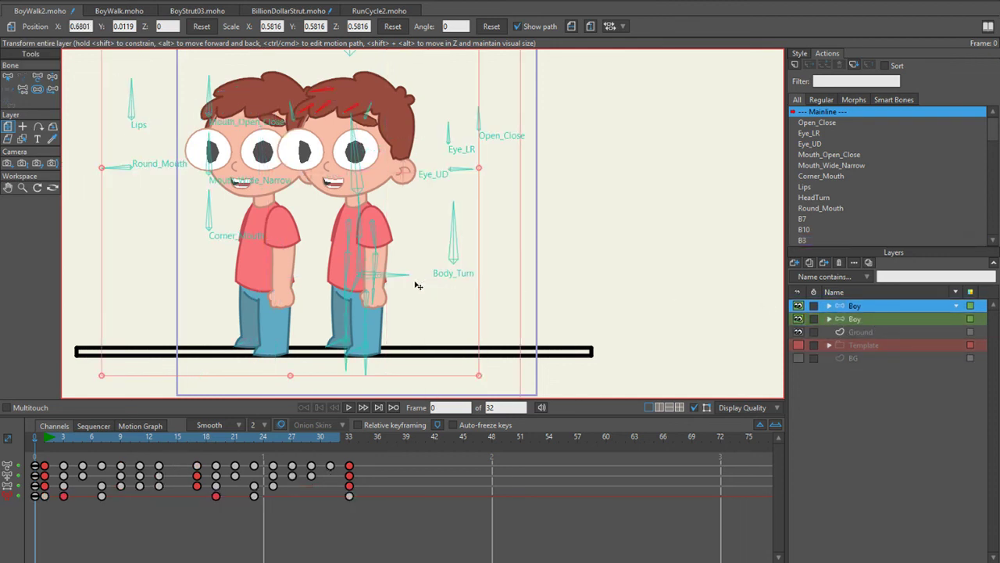
left_click_drag(418, 286, 496, 288)
Step: Play both boys' walk cycles side by side to compare the refined version with the original
left_click(347, 407)
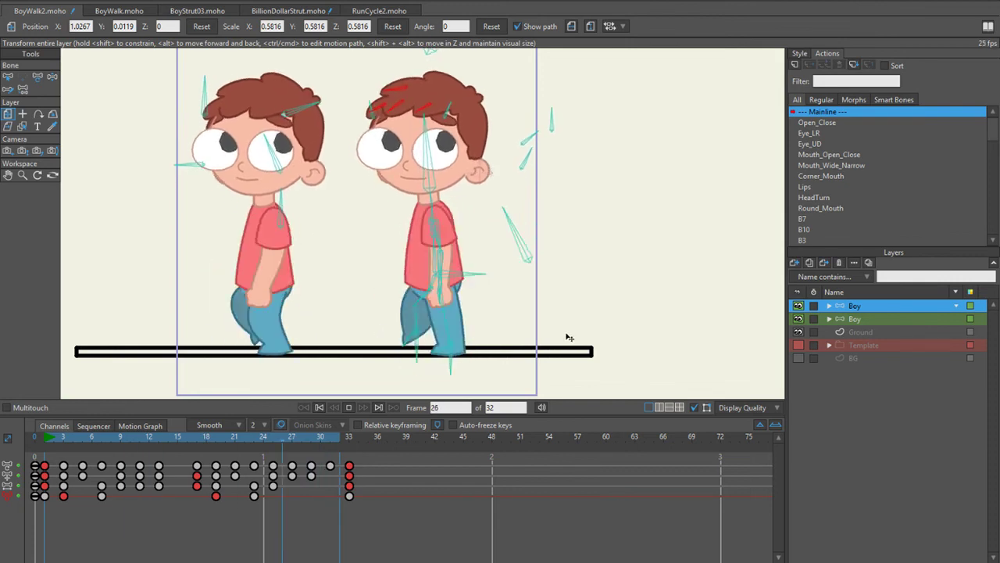
left_click_drag(625, 305, 669, 300)
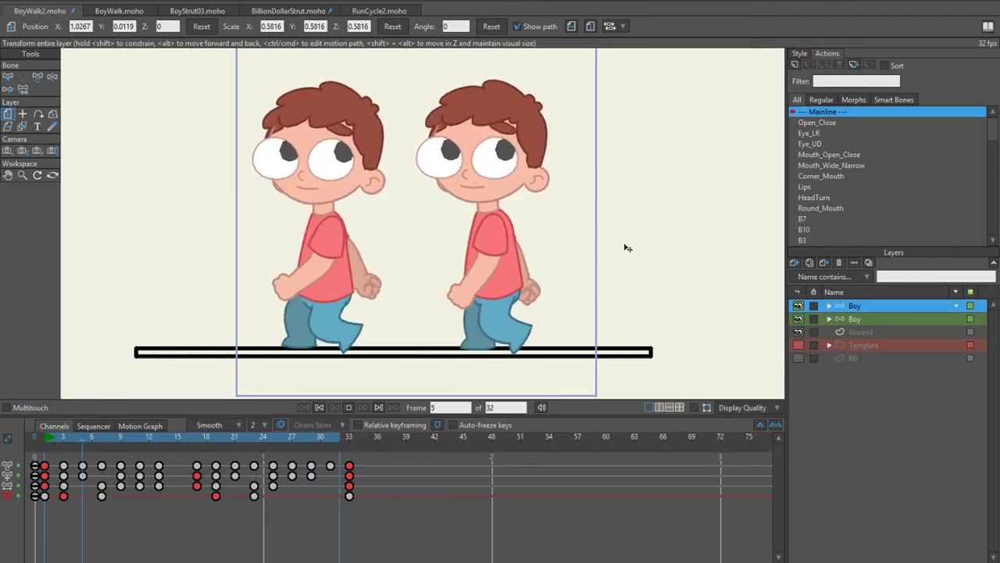
left_click(350, 407)
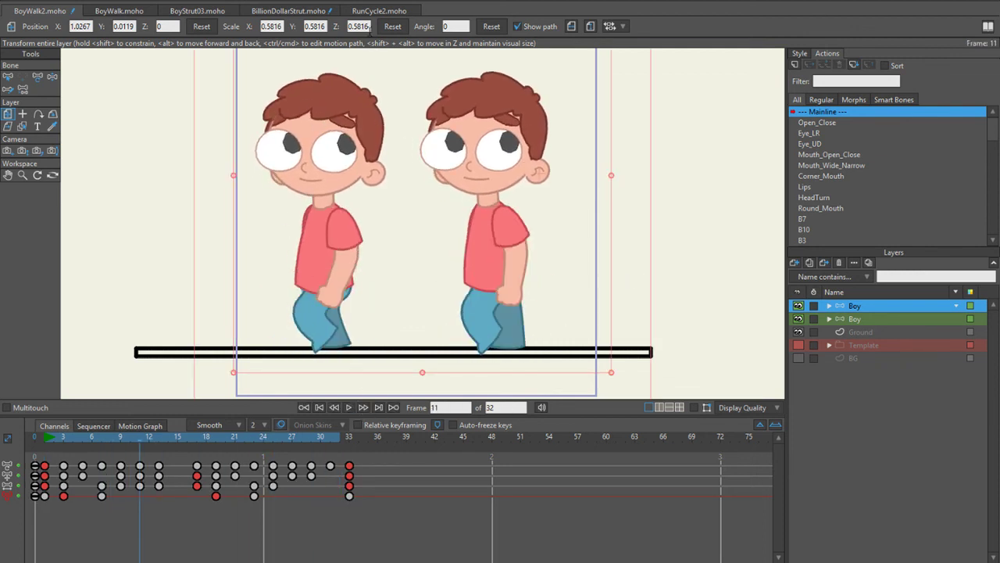
Step: Play the run cycle in RunCycle2.moho and view a test render of frame 16
left_click(369, 12)
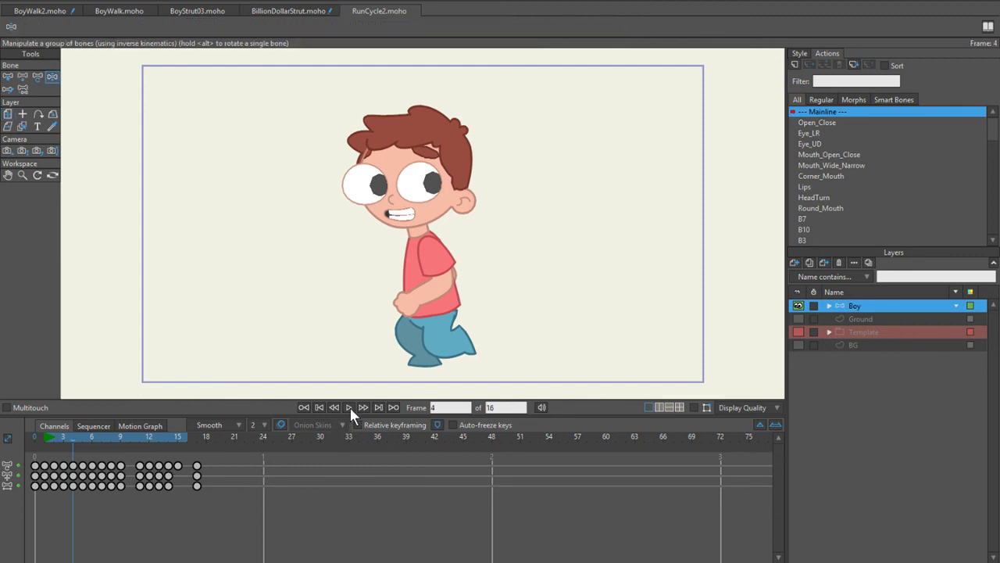
left_click(350, 406)
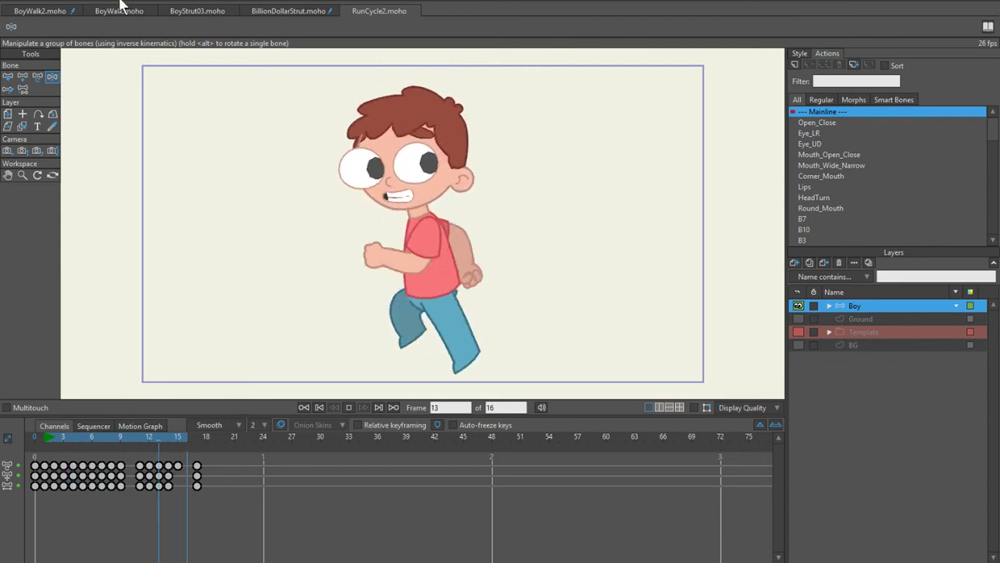
left_click(348, 407)
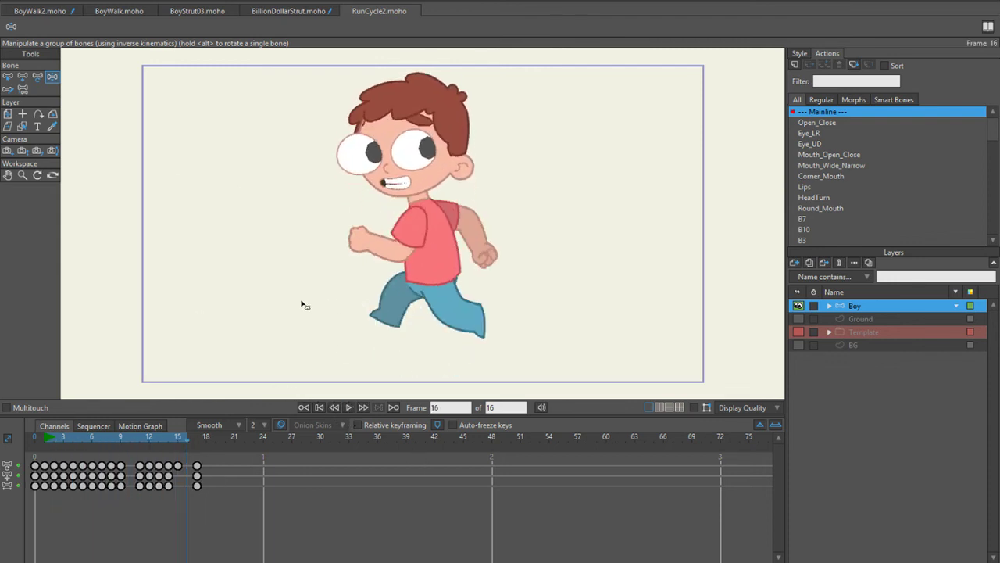
key("ctrl+r")
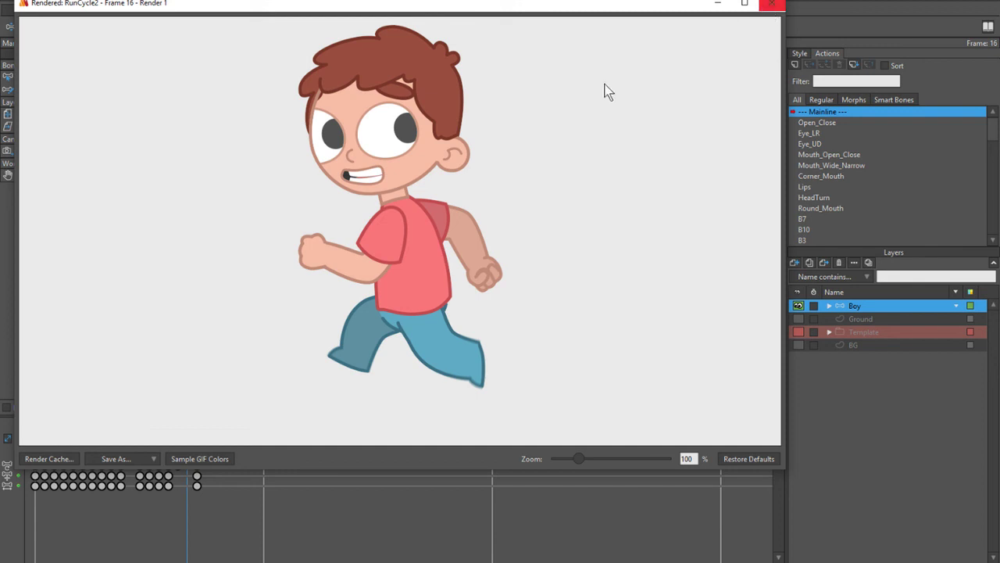
left_click(773, 6)
Step: Revisit the side-by-side walks in BoyWalk2.moho and replay the run cycle in RunCycle2.moho
left_click(56, 11)
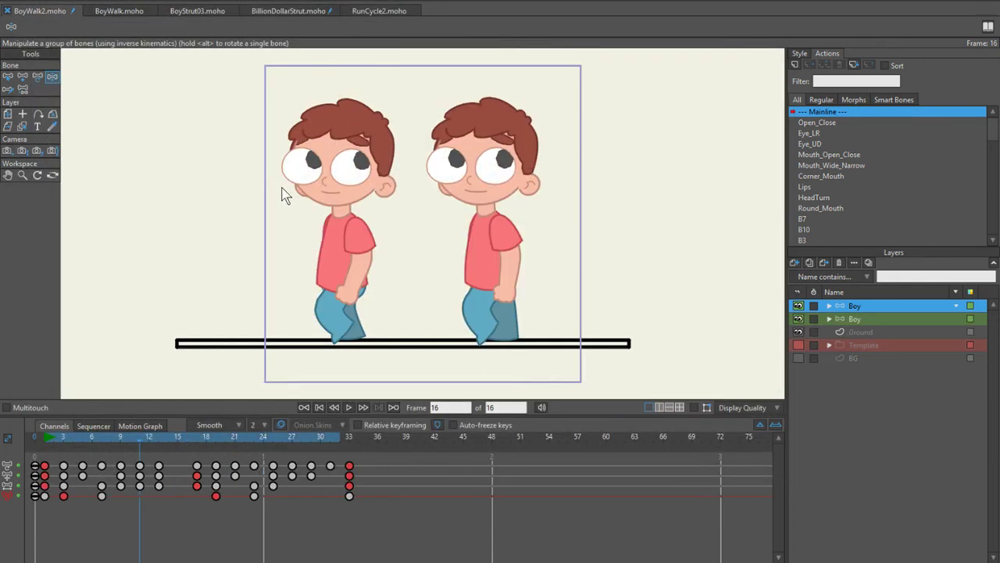
scroll(352, 180, "up", 1)
key("m")
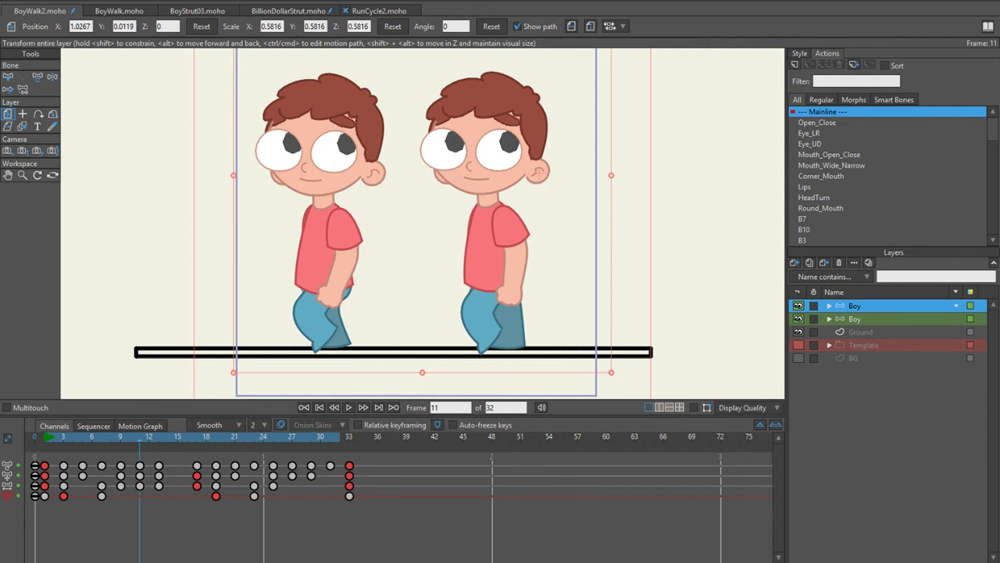
left_click(379, 11)
left_click(348, 407)
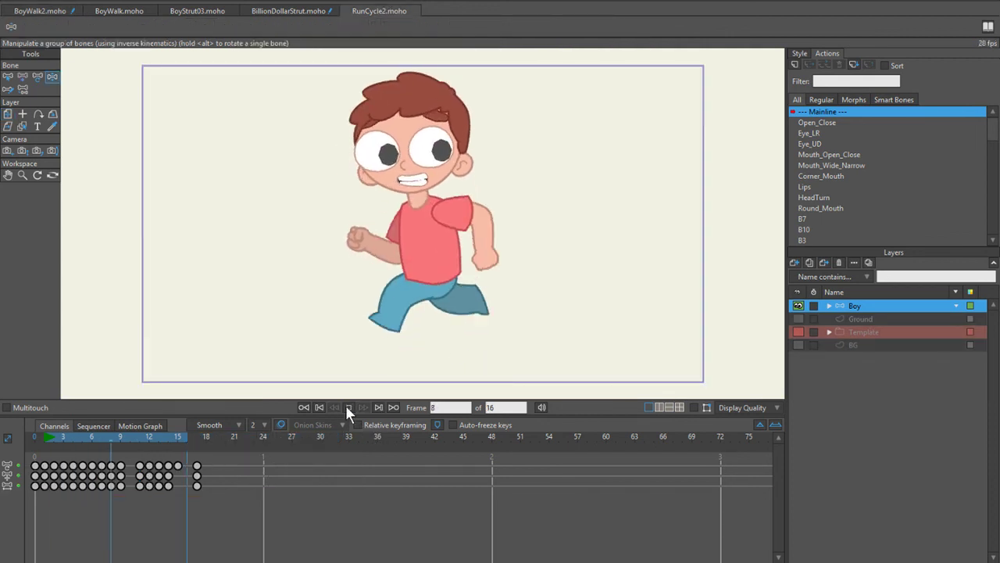